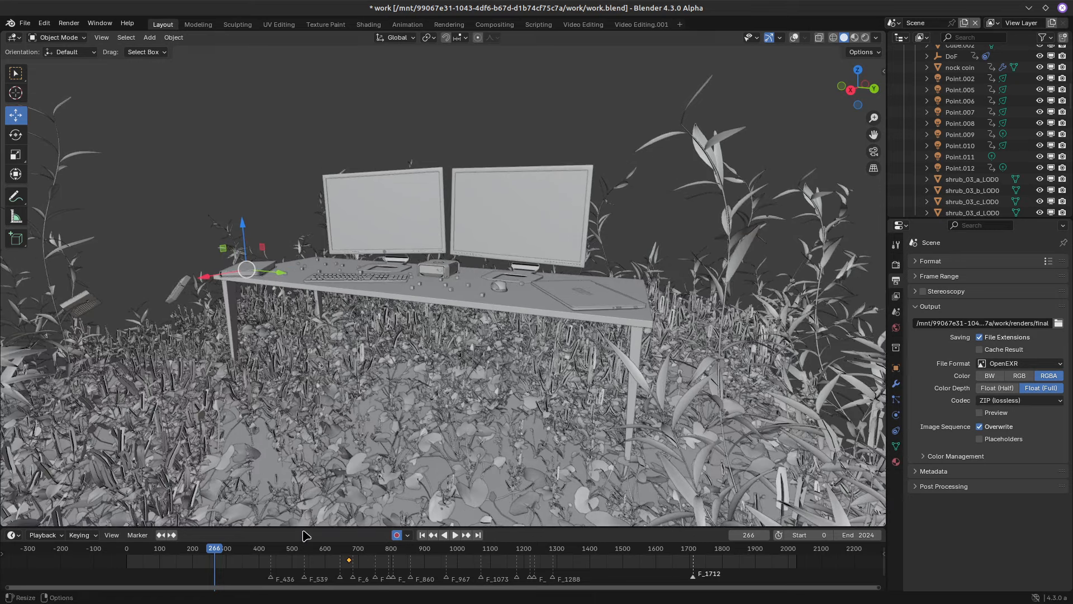
# Jump to the first frame and preview the desk scene with Random and Single solid-view colouring
pyautogui.hotkey('shift', 'Left')
pyautogui.moveTo(389, 295); pyautogui.dragTo(455, 302, button='middle')
pyautogui.click(876, 38)
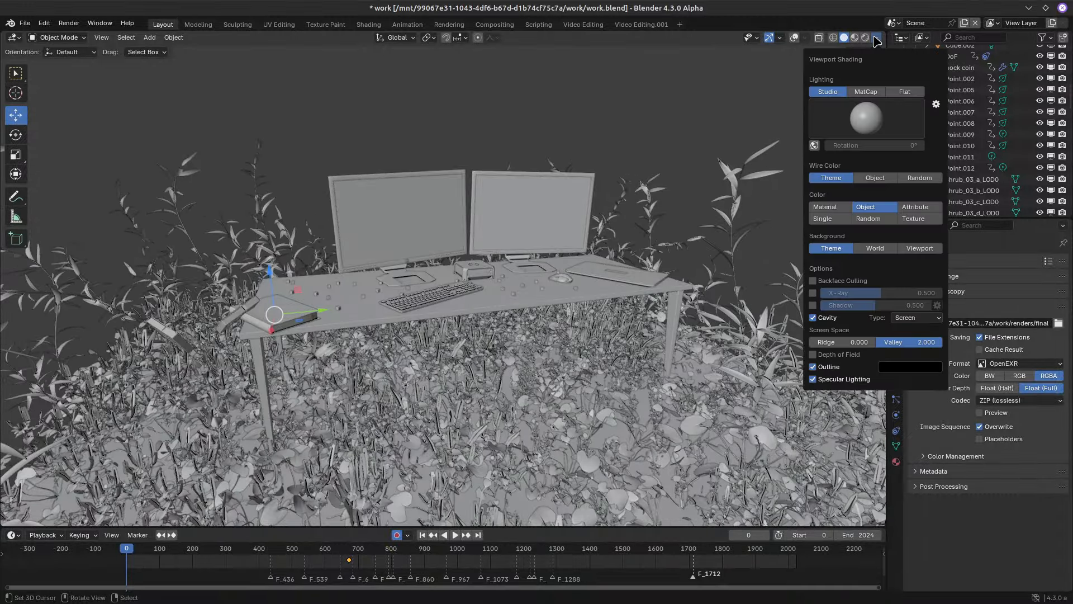
pyautogui.click(868, 218)
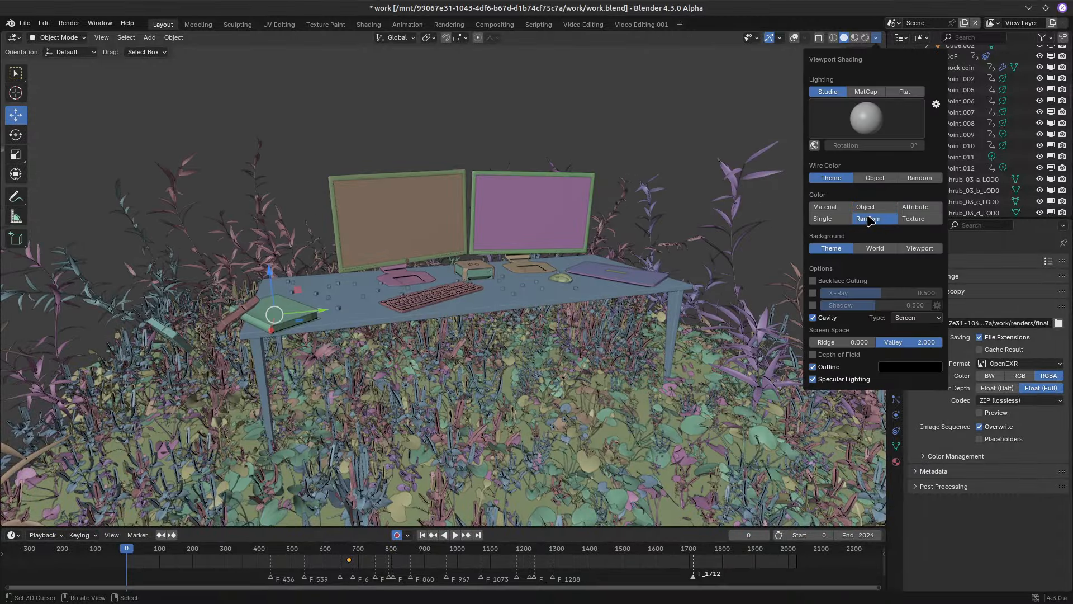
pyautogui.click(835, 219)
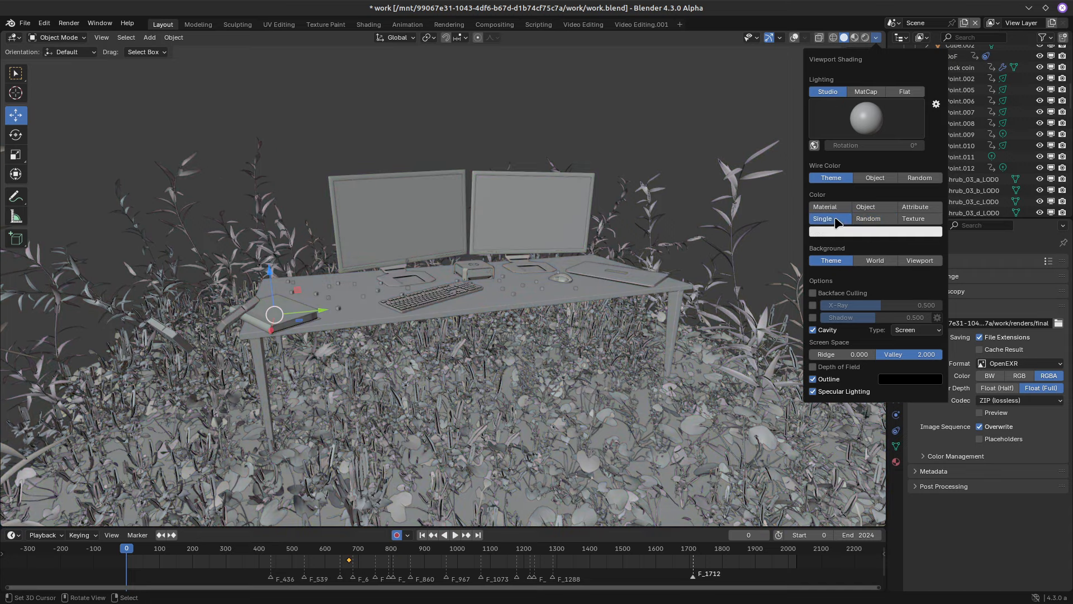
# Compare the desk scene under Random, Texture and Attribute colouring in the solid viewport shading
pyautogui.scroll(-1, 566, 267)
pyautogui.scroll(5, 569, 267)
pyautogui.moveTo(571, 267); pyautogui.dragTo(582, 286, button='middle')
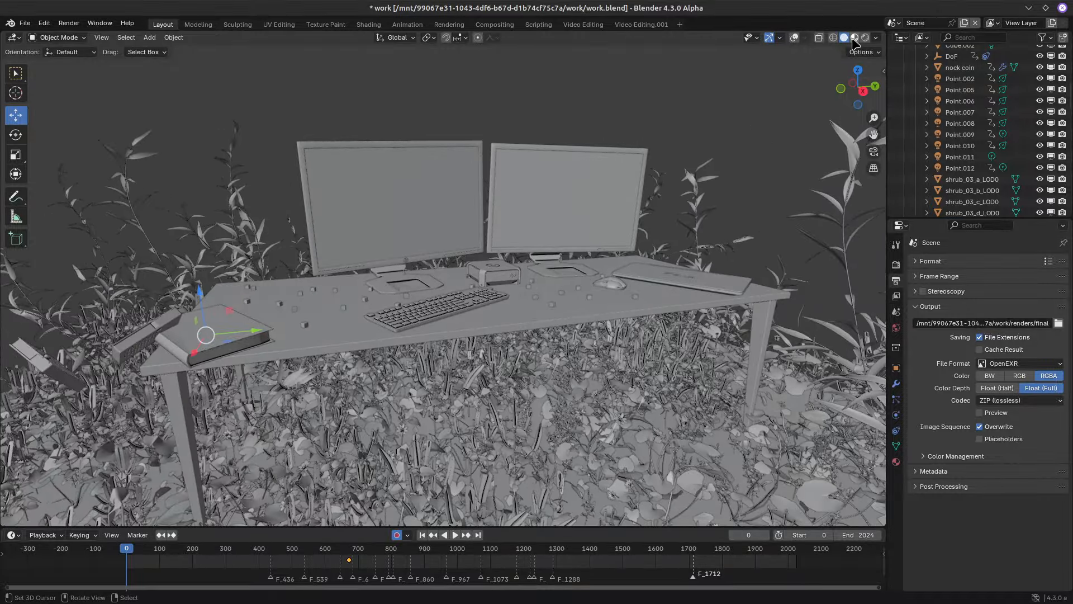
pyautogui.click(876, 37)
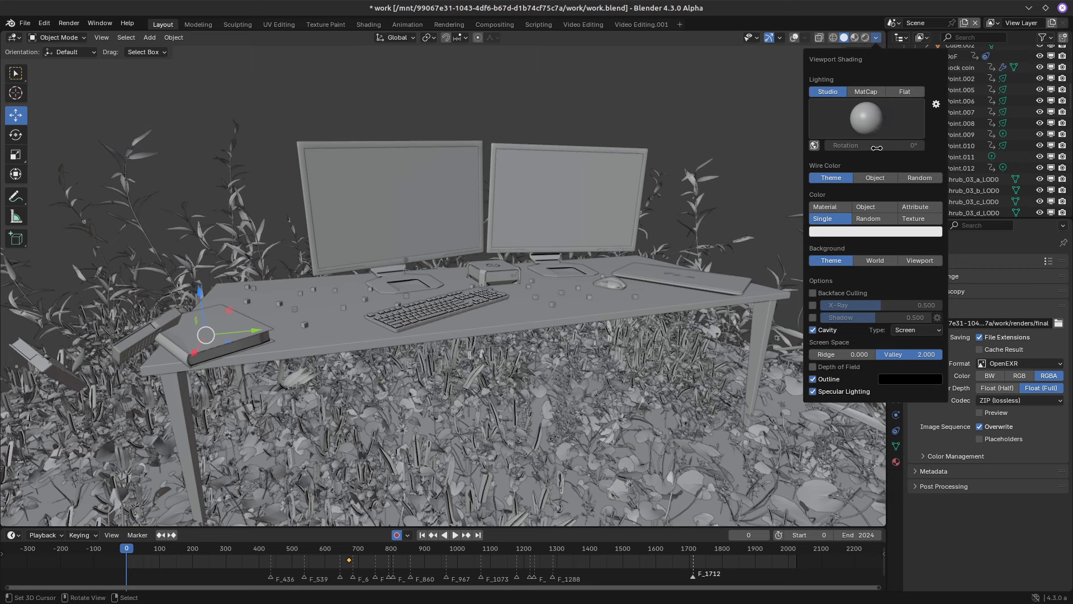
pyautogui.click(867, 218)
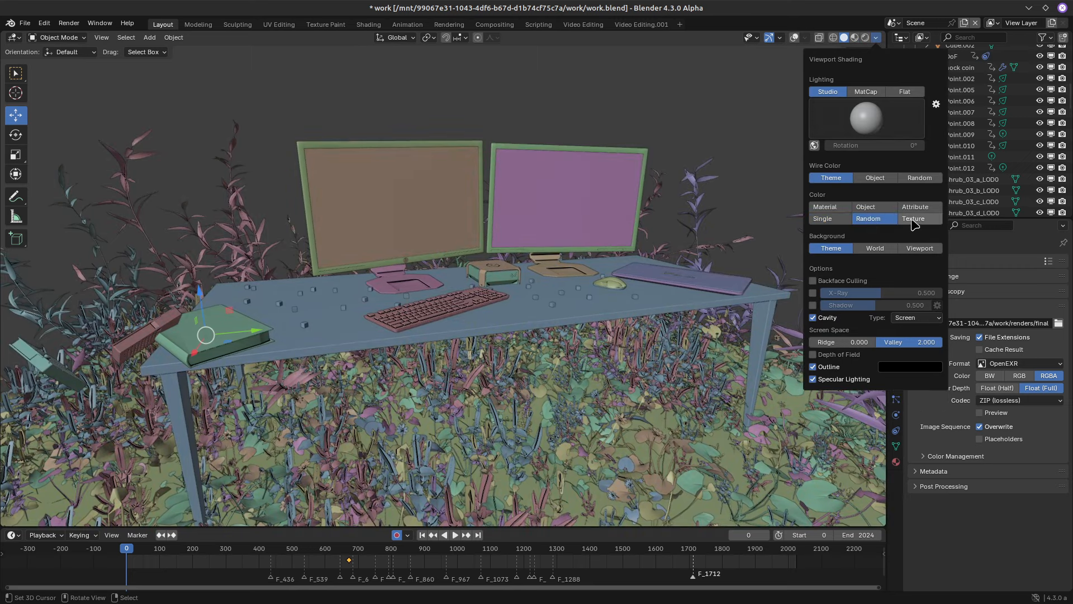
pyautogui.click(917, 219)
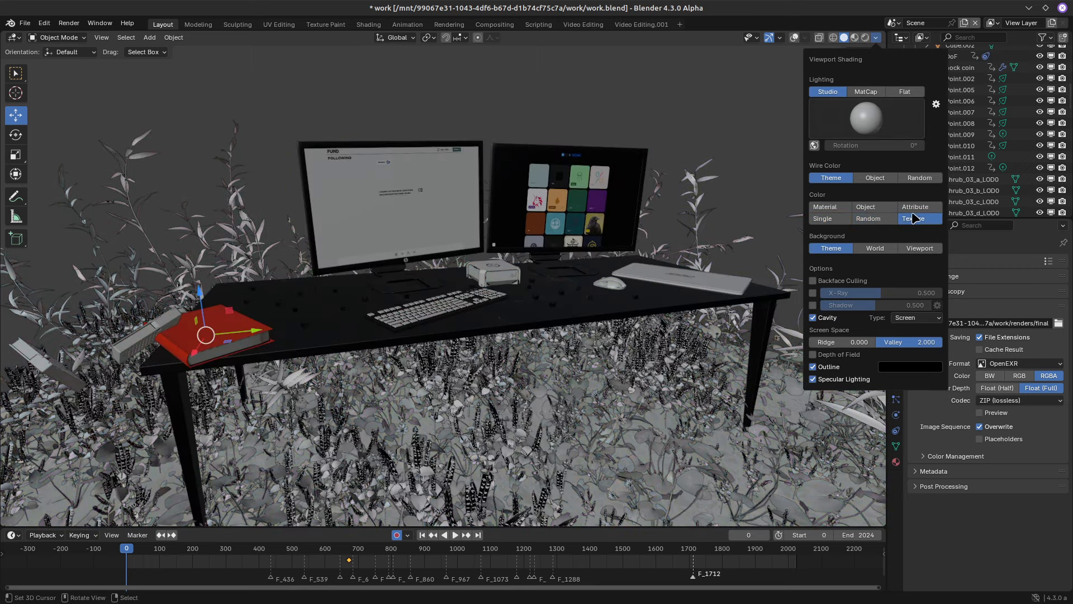
pyautogui.click(913, 207)
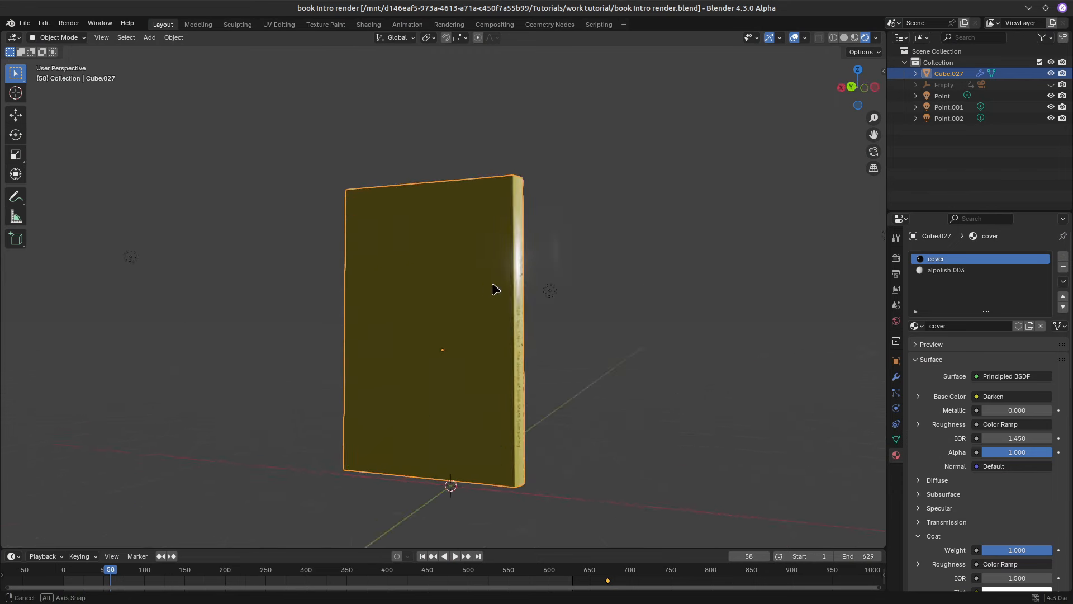
# Examine the finished textured book's covers and spine in the rendered view
pyautogui.moveTo(495, 289); pyautogui.dragTo(482, 290, button='middle')
pyautogui.moveTo(468, 378); pyautogui.dragTo(424, 362, button='middle')
pyautogui.moveTo(492, 299); pyautogui.dragTo(430, 342, button='middle')
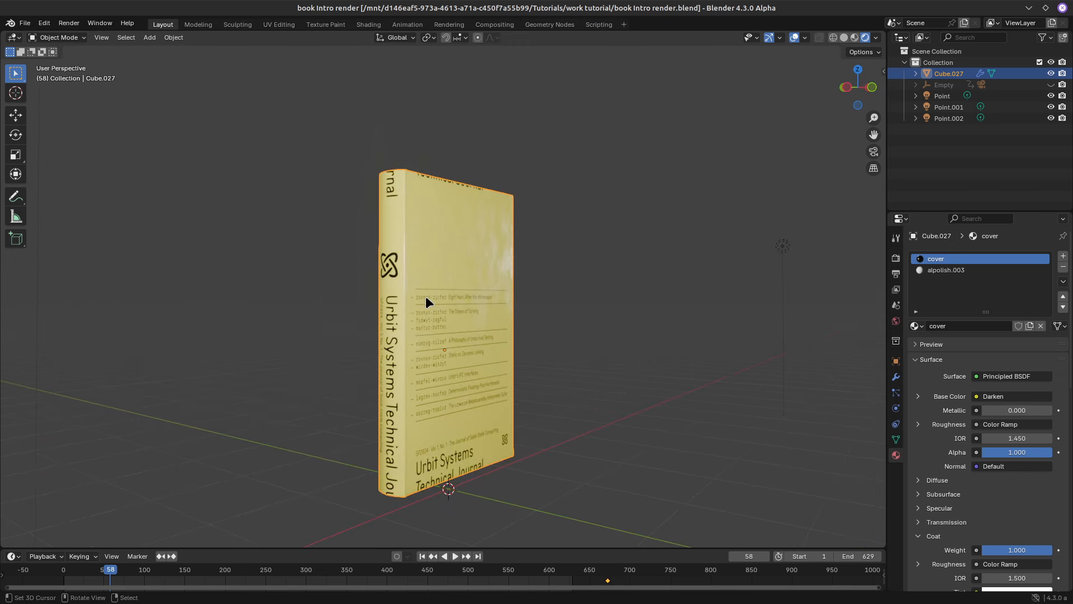
pyautogui.press('space')
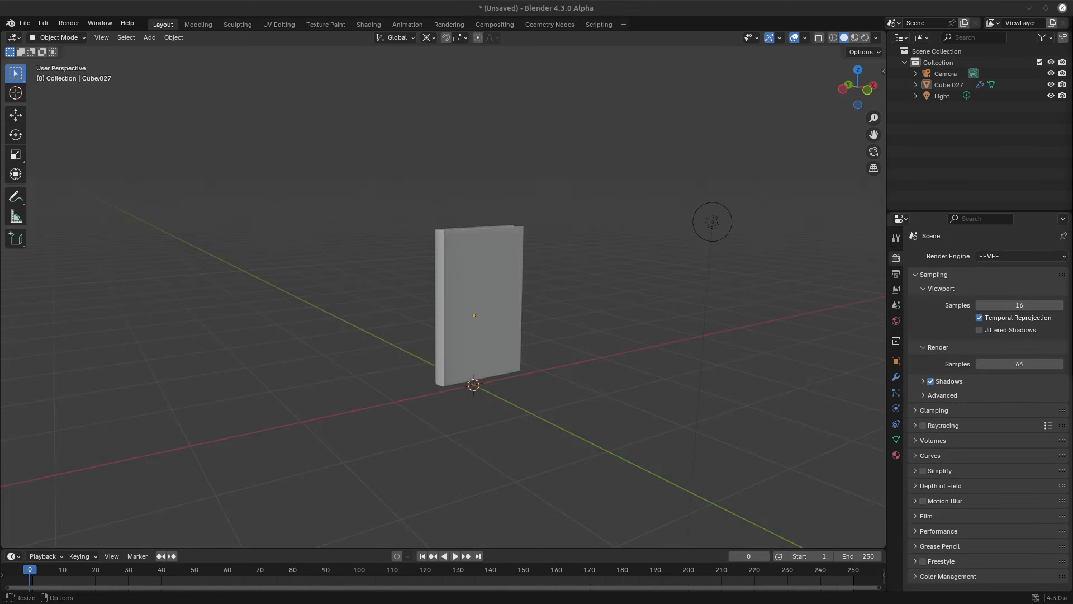
# Inspect the untextured book's mesh in Edit Mode and wireframe shading, and return to Object Mode with solid shading
pyautogui.moveTo(453, 239); pyautogui.dragTo(336, 256, button='middle')
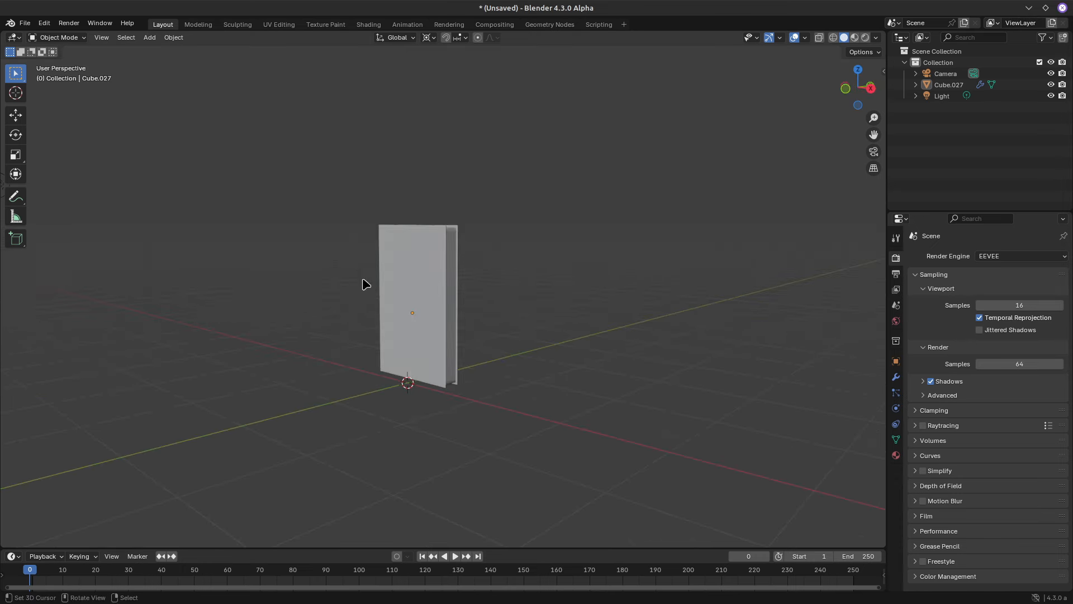
pyautogui.moveTo(450, 312); pyautogui.dragTo(479, 287, button='middle')
pyautogui.click(479, 288)
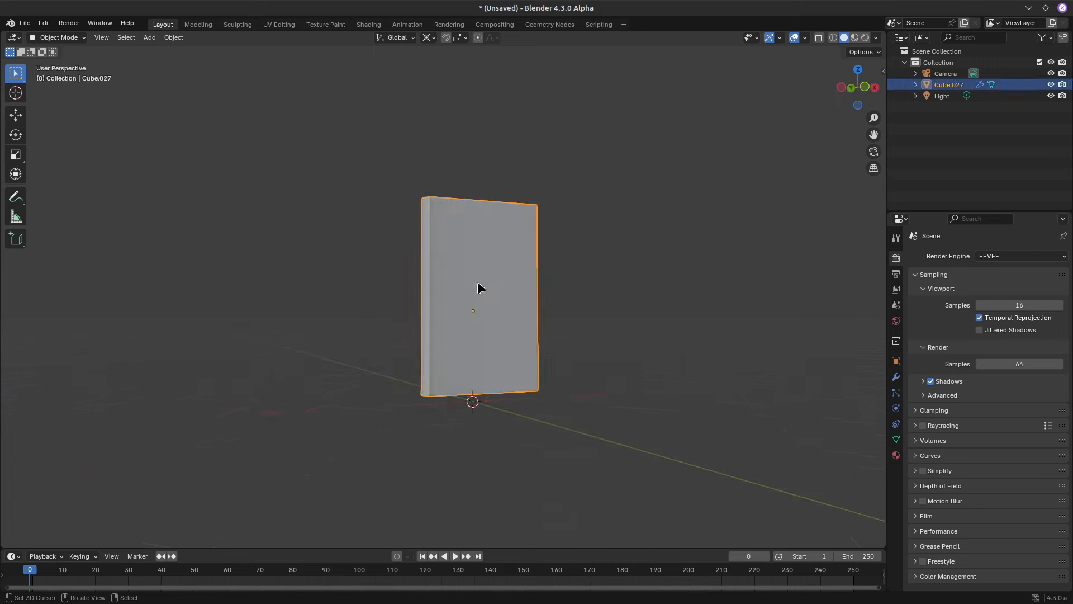
pyautogui.press('Tab')
pyautogui.scroll(4, 509, 268)
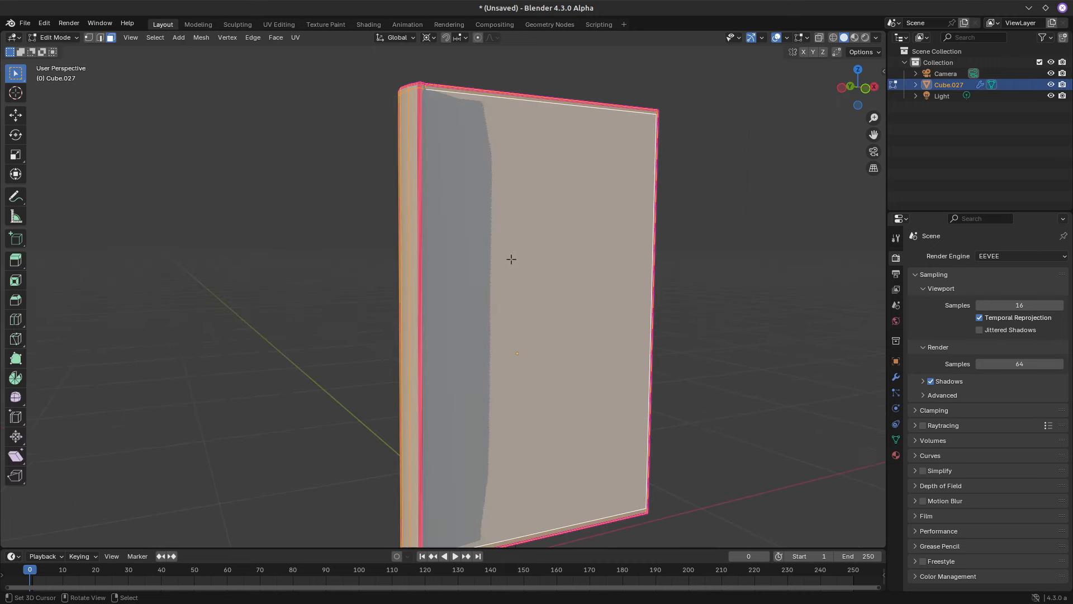
pyautogui.click(835, 37)
pyautogui.moveTo(562, 292)
pyautogui.mouseDown(button='middle')
pyautogui.moveTo(458, 262)
pyautogui.moveTo(447, 271)
pyautogui.moveTo(462, 285)
pyautogui.moveTo(482, 207)
pyautogui.moveTo(458, 246)
pyautogui.moveTo(417, 268)
pyautogui.moveTo(333, 258)
pyautogui.moveTo(333, 239)
pyautogui.moveTo(415, 228)
pyautogui.moveTo(755, 50)
pyautogui.mouseUp(button='middle')
pyautogui.press('Tab')
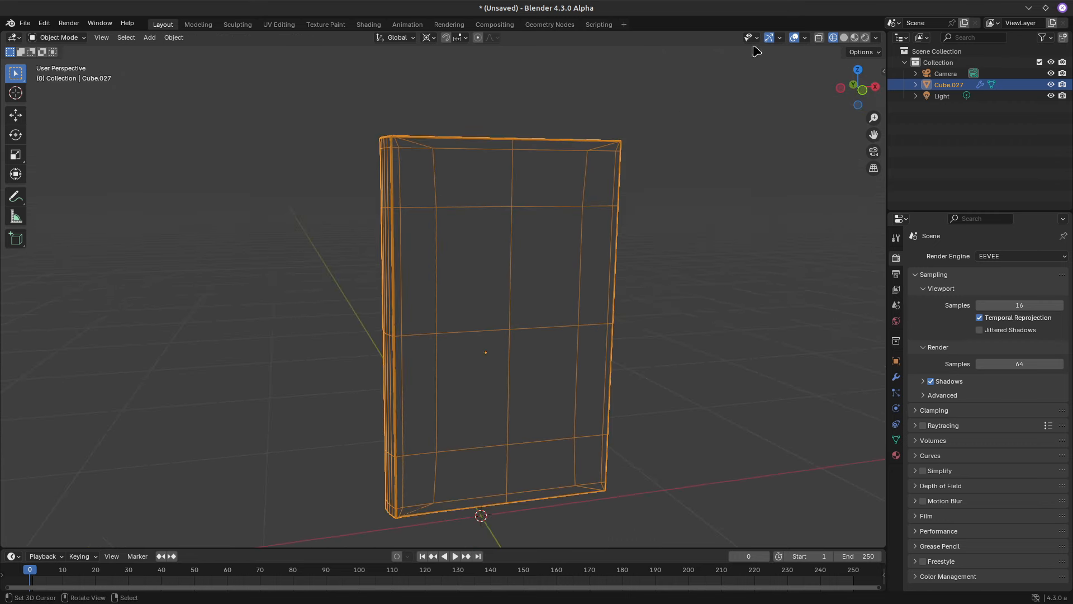
pyautogui.click(844, 38)
pyautogui.moveTo(499, 246); pyautogui.dragTo(480, 232, button='middle')
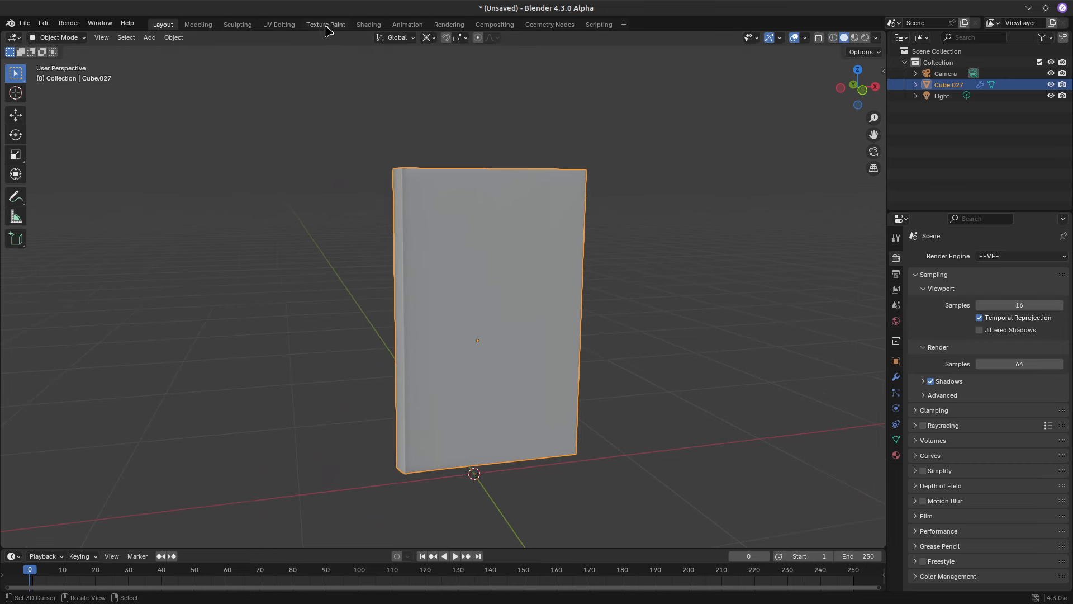
# Switch to the UV Editing workspace and load the cover.png image into the UV editor
pyautogui.click(278, 24)
pyautogui.scroll(5, 283, 330)
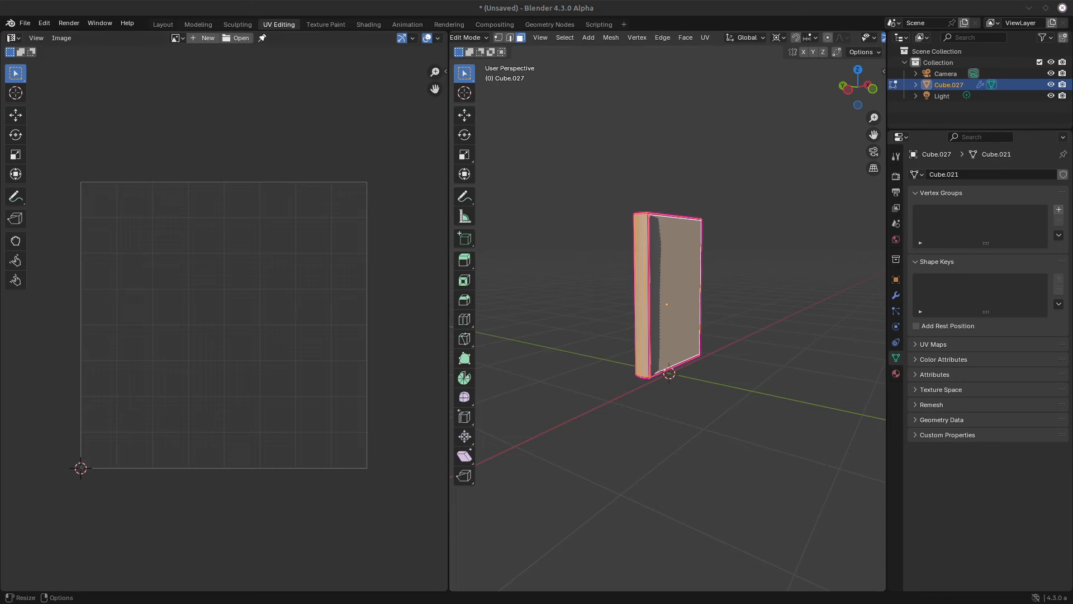
pyautogui.moveTo(723, 368); pyautogui.dragTo(389, 340)
pyautogui.scroll(-7, 333, 317)
pyautogui.scroll(1, 316, 317)
pyautogui.scroll(1, 316, 317)
pyautogui.scroll(-1, 315, 316)
pyautogui.scroll(1, 315, 316)
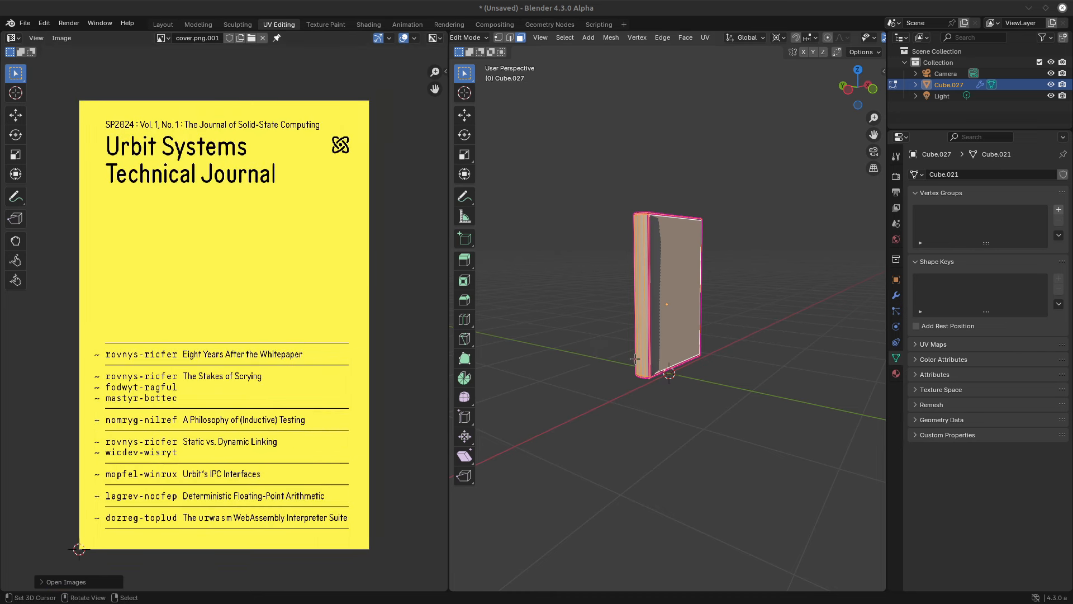
# Select the main face of the book's front cover plus the narrow border faces along its top and outer edges
pyautogui.moveTo(635, 359); pyautogui.dragTo(597, 355, button='middle')
pyautogui.rightClick(694, 293)
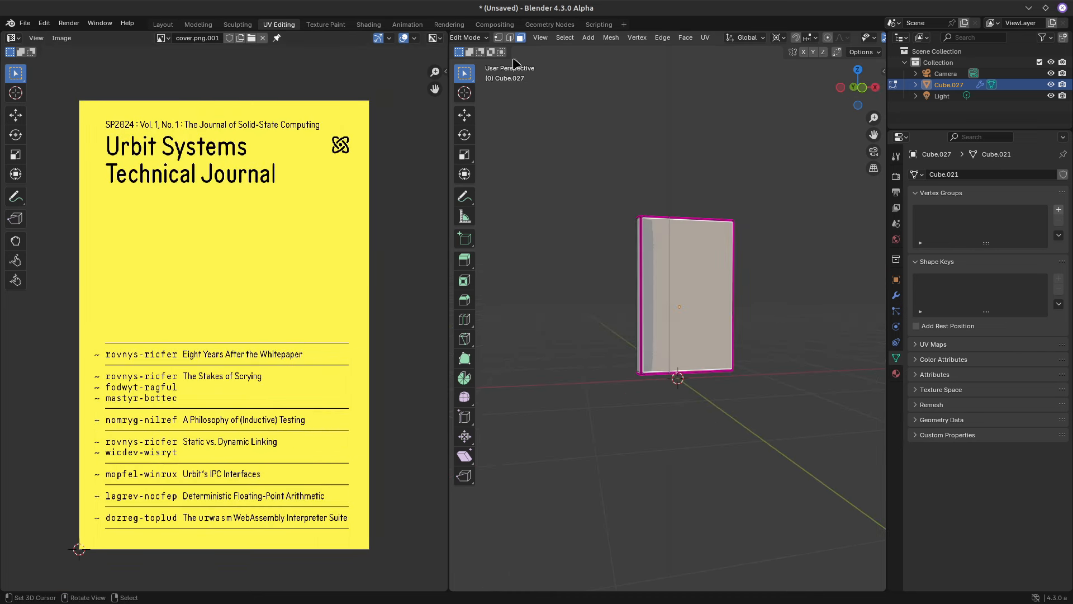
pyautogui.scroll(5, 752, 354)
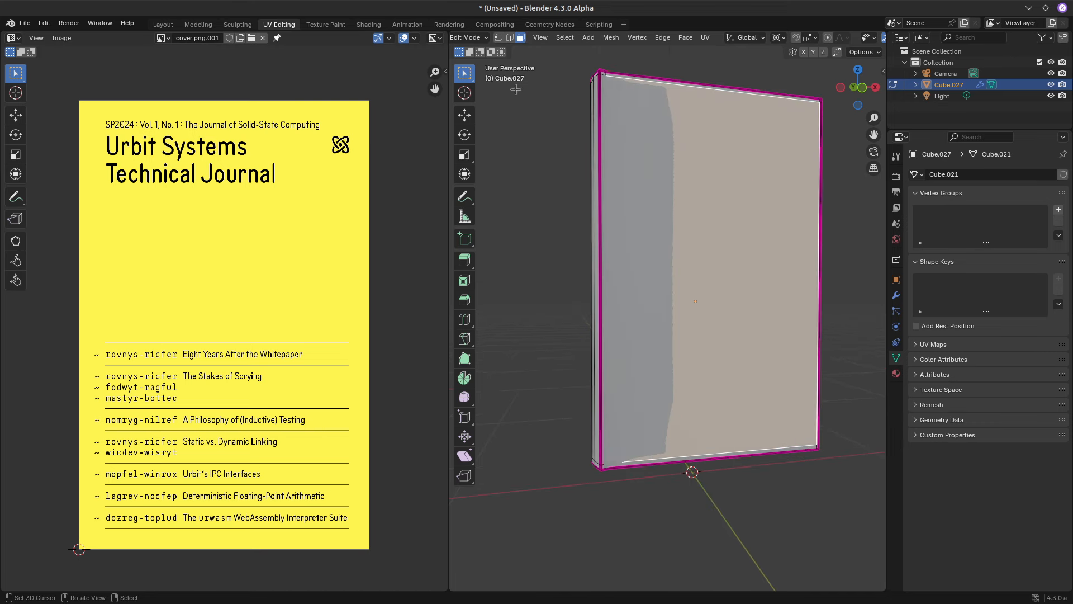
pyautogui.moveTo(702, 250); pyautogui.dragTo(670, 223, button='middle')
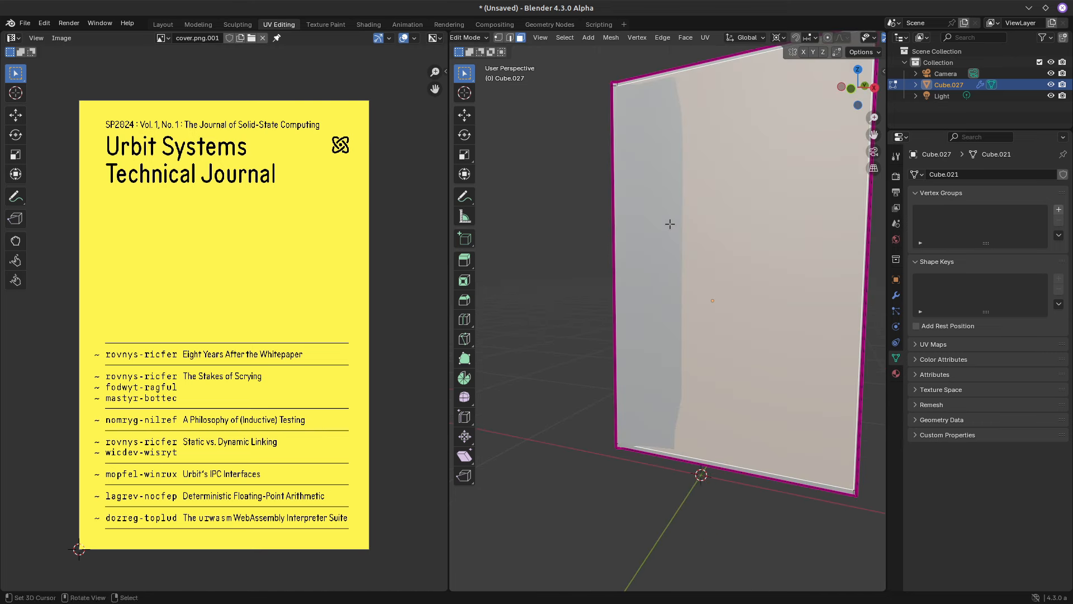
pyautogui.moveTo(758, 261); pyautogui.dragTo(644, 422, button='middle')
pyautogui.moveTo(765, 331); pyautogui.dragTo(729, 211, button='middle')
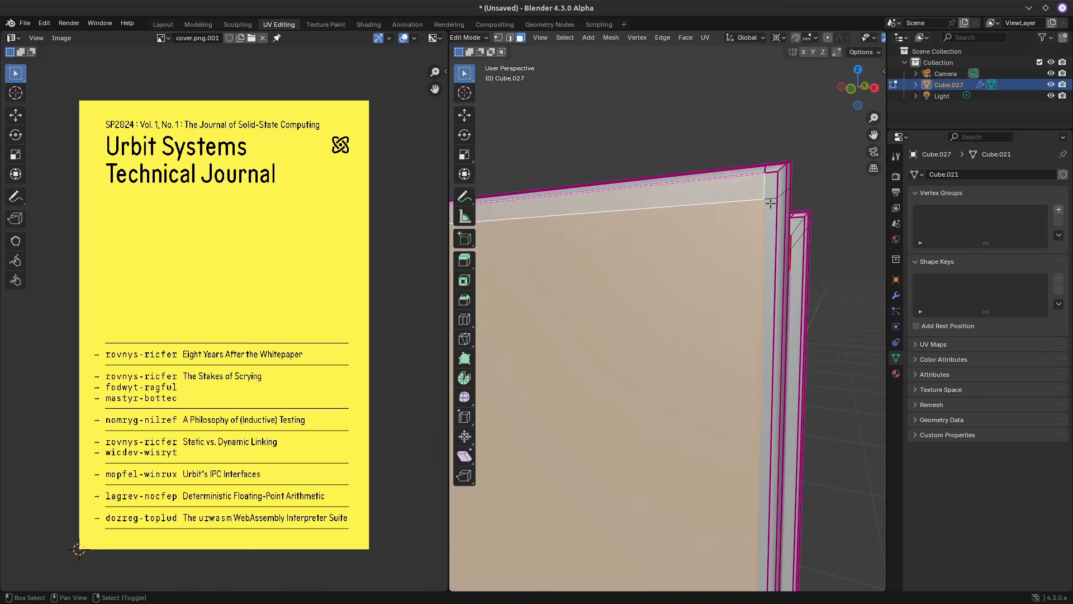
pyautogui.click(768, 229)
pyautogui.keyDown('shift'); pyautogui.moveTo(552, 370); pyautogui.dragTo(602, 324, button='middle'); pyautogui.keyUp('shift')
pyautogui.keyDown('shift'); pyautogui.moveTo(516, 249); pyautogui.dragTo(506, 240, button='middle'); pyautogui.keyUp('shift')
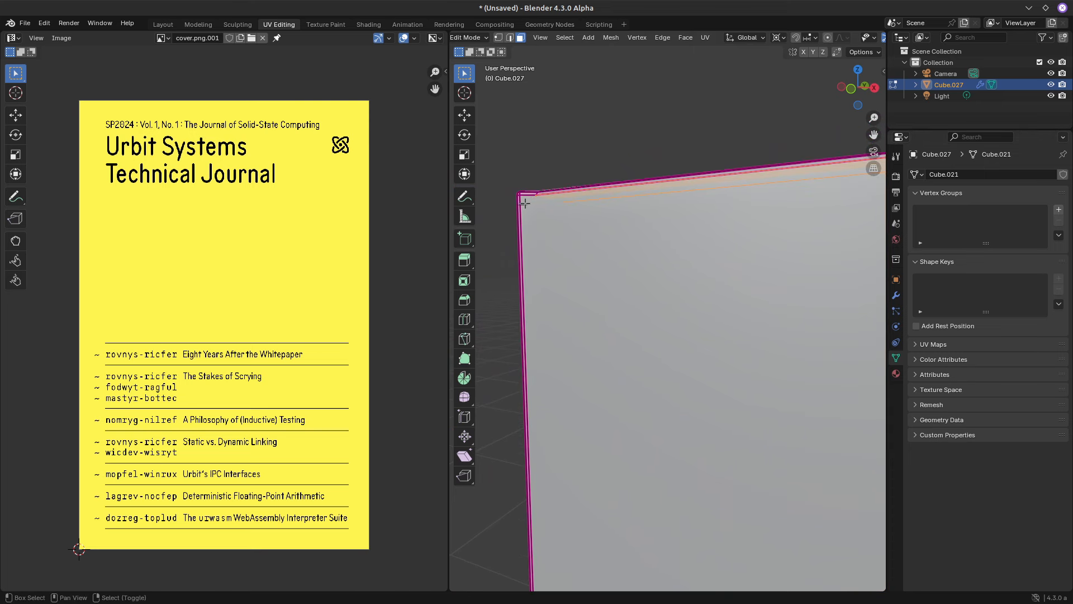
# Extend the face selection to the front cover's remaining border strips along the spine side and bottom, including the lower corner
pyautogui.keyDown('shift'); pyautogui.click(529, 235); pyautogui.keyUp('shift')
pyautogui.keyDown('shift'); pyautogui.moveTo(624, 497); pyautogui.dragTo(636, 331, button='middle'); pyautogui.keyUp('shift')
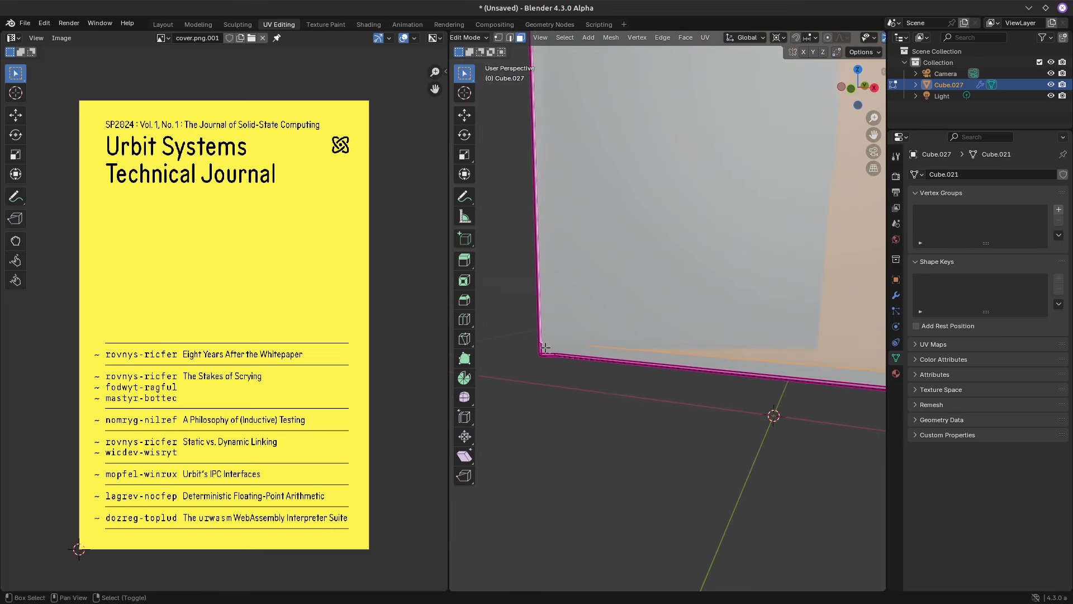
pyautogui.keyDown('shift'); pyautogui.rightClick(608, 356); pyautogui.keyUp('shift')
pyautogui.scroll(-2, 651, 306)
pyautogui.keyDown('shift'); pyautogui.moveTo(731, 333); pyautogui.dragTo(700, 431, button='middle'); pyautogui.keyUp('shift')
pyautogui.keyDown('shift'); pyautogui.rightClick(690, 425); pyautogui.keyUp('shift')
pyautogui.scroll(-12, 690, 264)
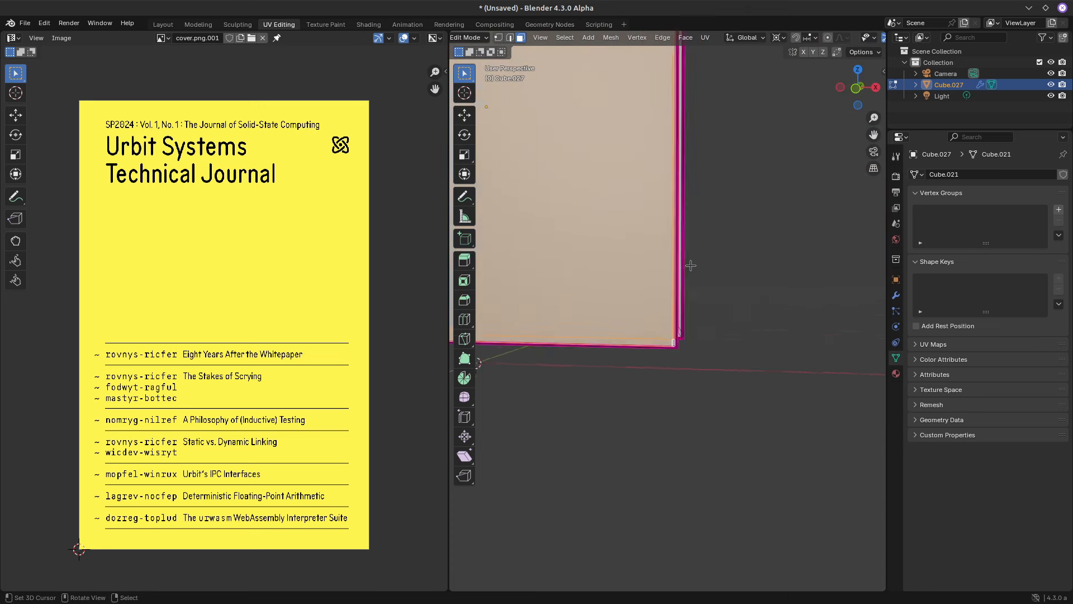
pyautogui.keyDown('shift'); pyautogui.moveTo(576, 198); pyautogui.dragTo(637, 323, button='middle'); pyautogui.keyUp('shift')
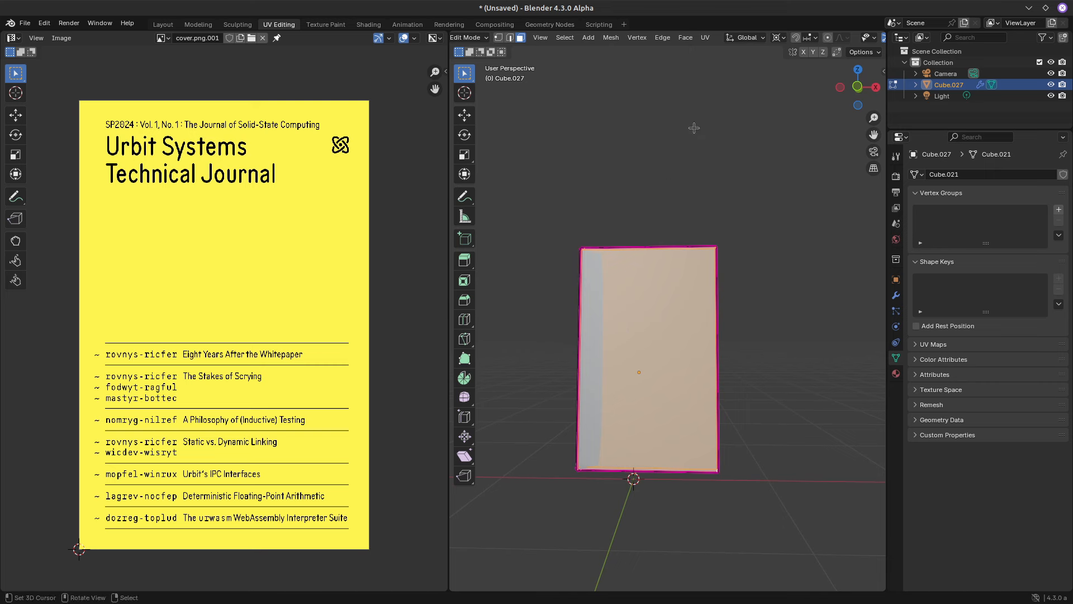
# Unwrap the selected front cover faces over the cover image
pyautogui.click(706, 39)
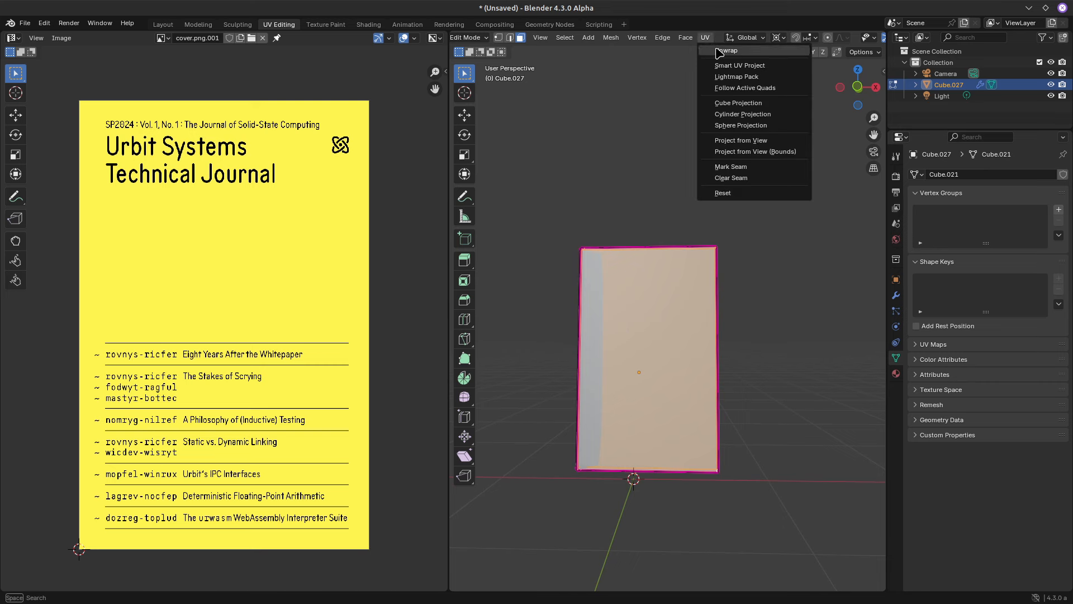
pyautogui.click(716, 50)
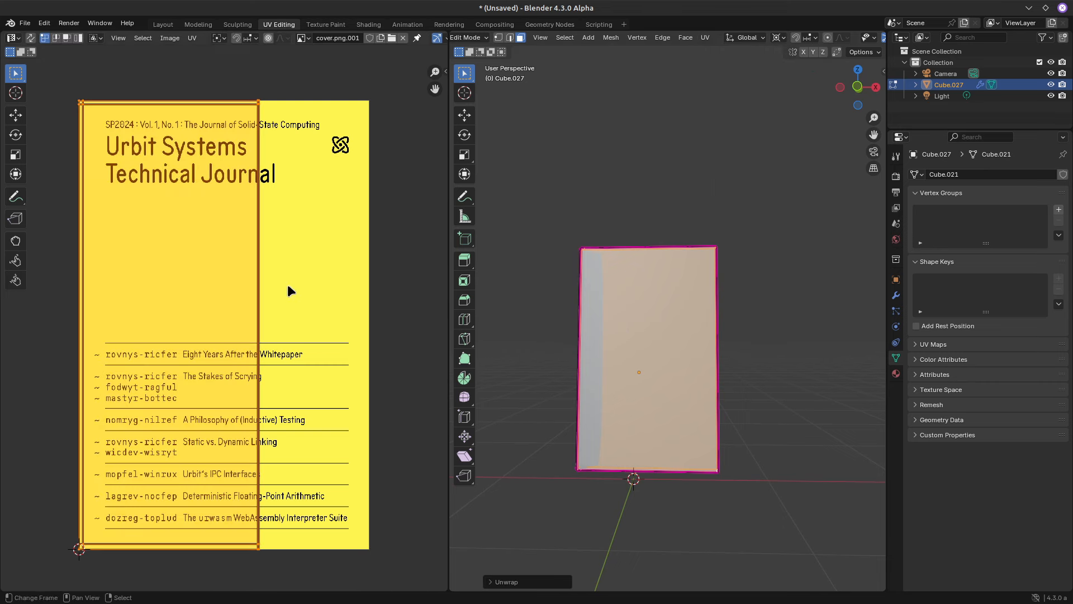
pyautogui.scroll(-5, 287, 284)
pyautogui.scroll(5, 277, 294)
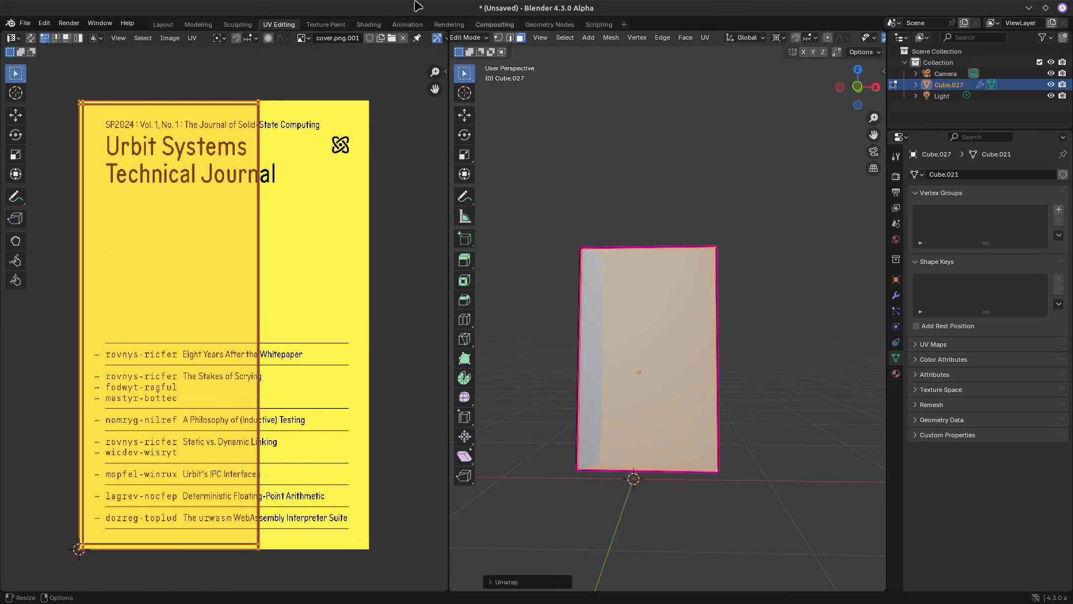
# Switch to the Shading workspace, create a new material on the book and show its material properties
pyautogui.click(369, 24)
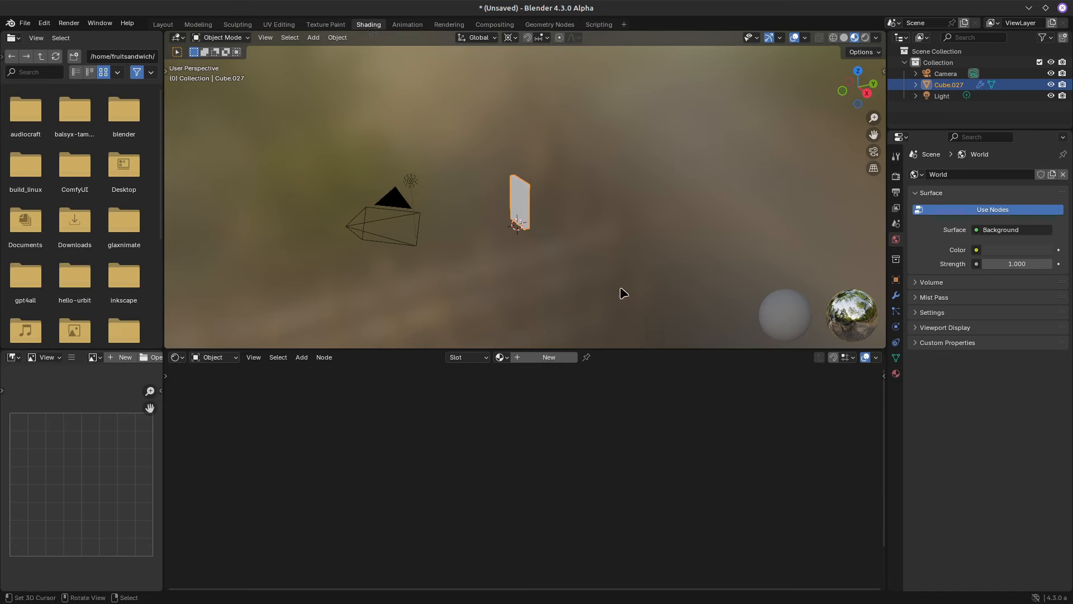
pyautogui.scroll(7, 552, 211)
pyautogui.moveTo(522, 245); pyautogui.dragTo(614, 196, button='middle')
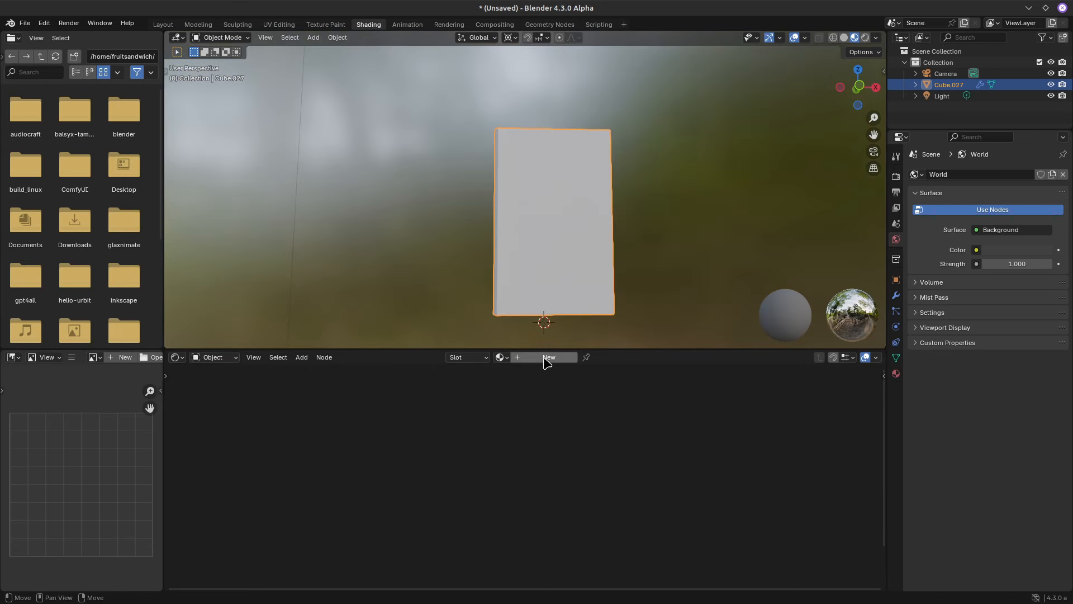
pyautogui.click(545, 358)
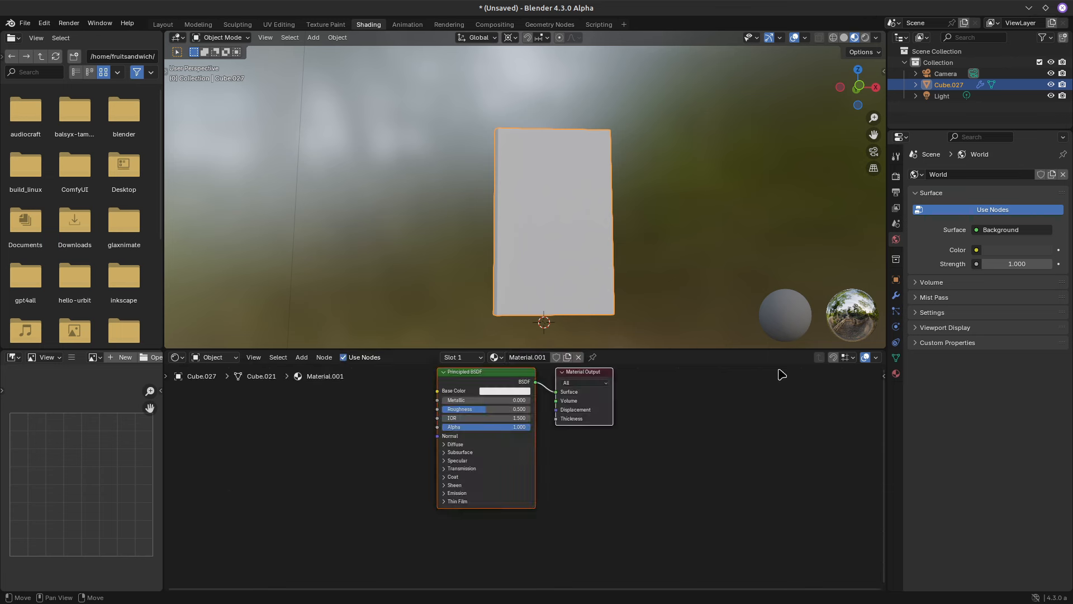
pyautogui.click(895, 374)
pyautogui.moveTo(393, 408); pyautogui.dragTo(410, 437, button='middle')
# Add an image texture setup to the Principled BSDF's base color and assign the cover.png image to it
pyautogui.click(478, 404)
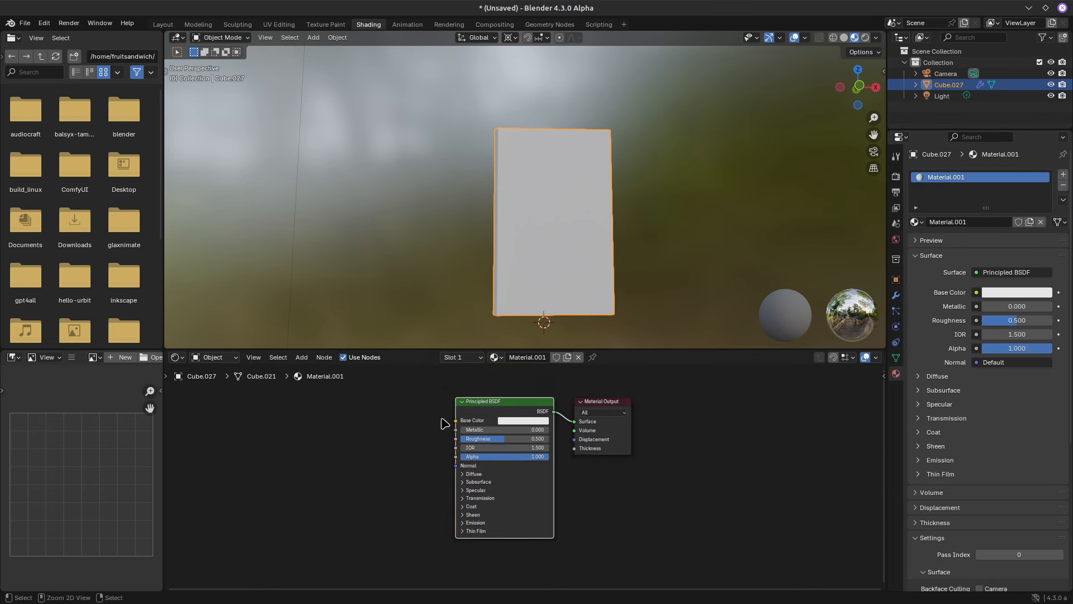
pyautogui.hotkey('ctrl', 't')
pyautogui.scroll(3, 347, 458)
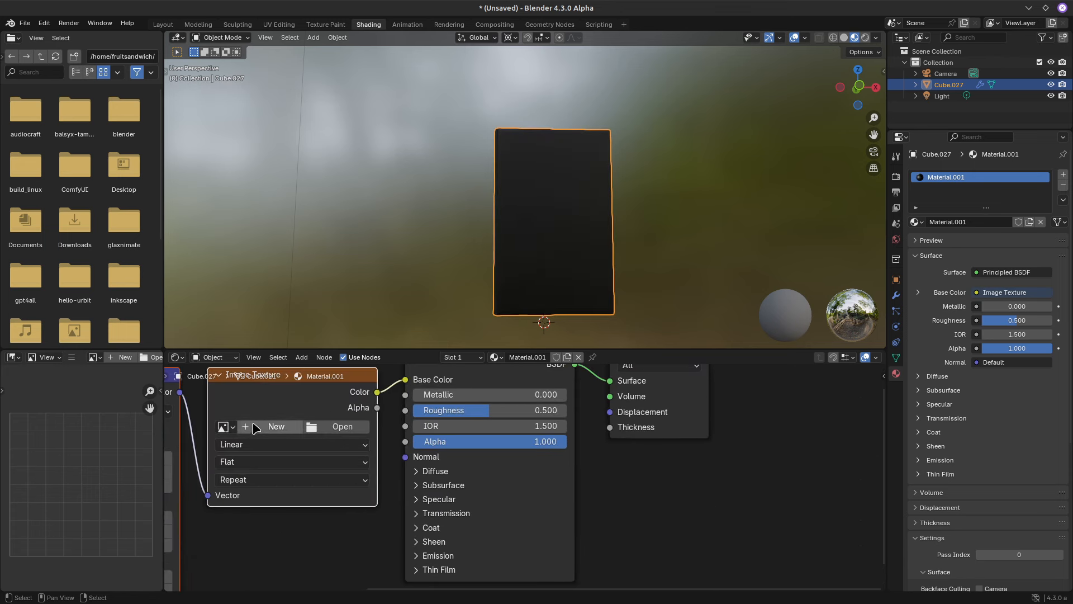
pyautogui.click(224, 427)
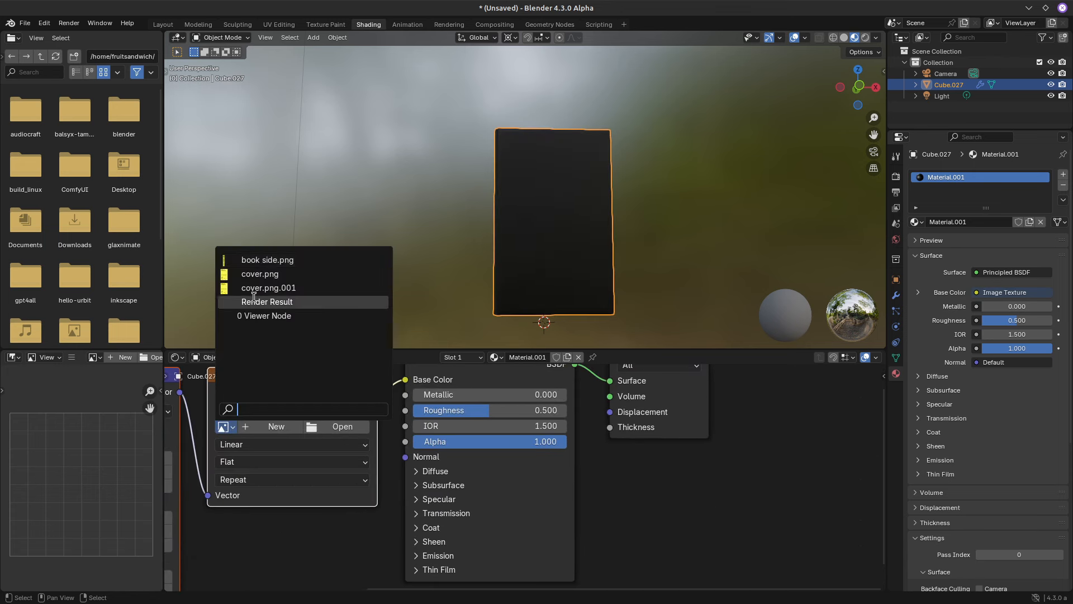
pyautogui.click(270, 285)
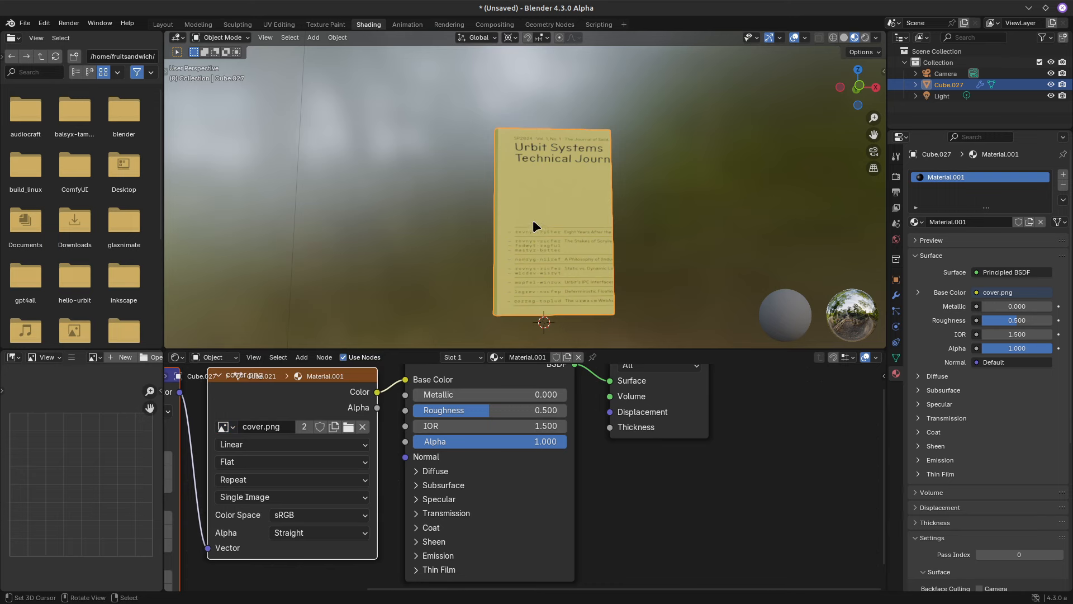
# Return to the UV Editing workspace and display the book in Material Preview shading
pyautogui.scroll(-3, 542, 218)
pyautogui.scroll(3, 559, 235)
pyautogui.scroll(2, 576, 262)
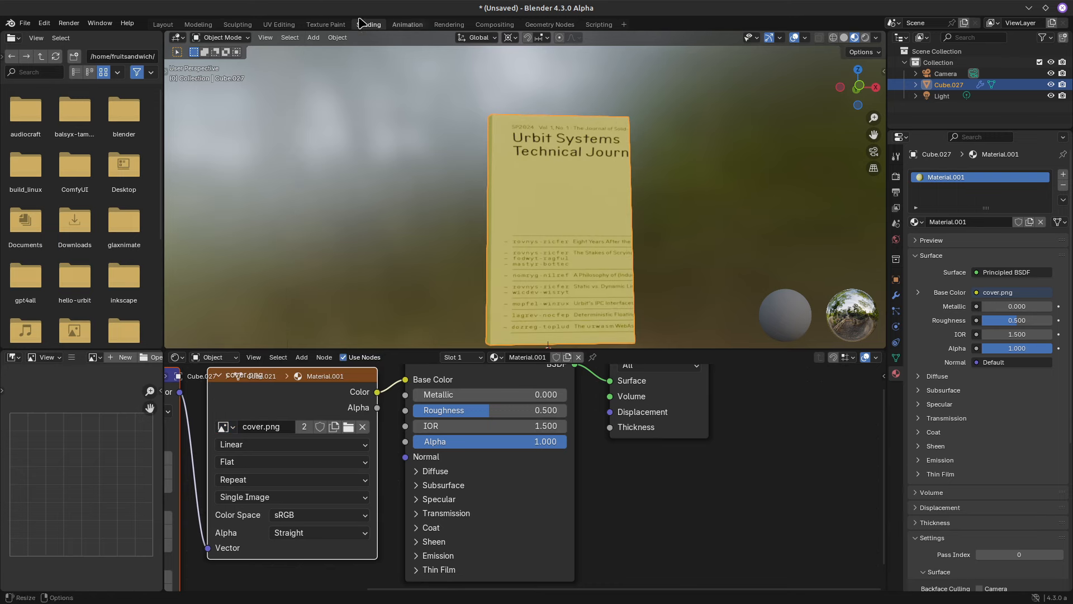
pyautogui.click(279, 24)
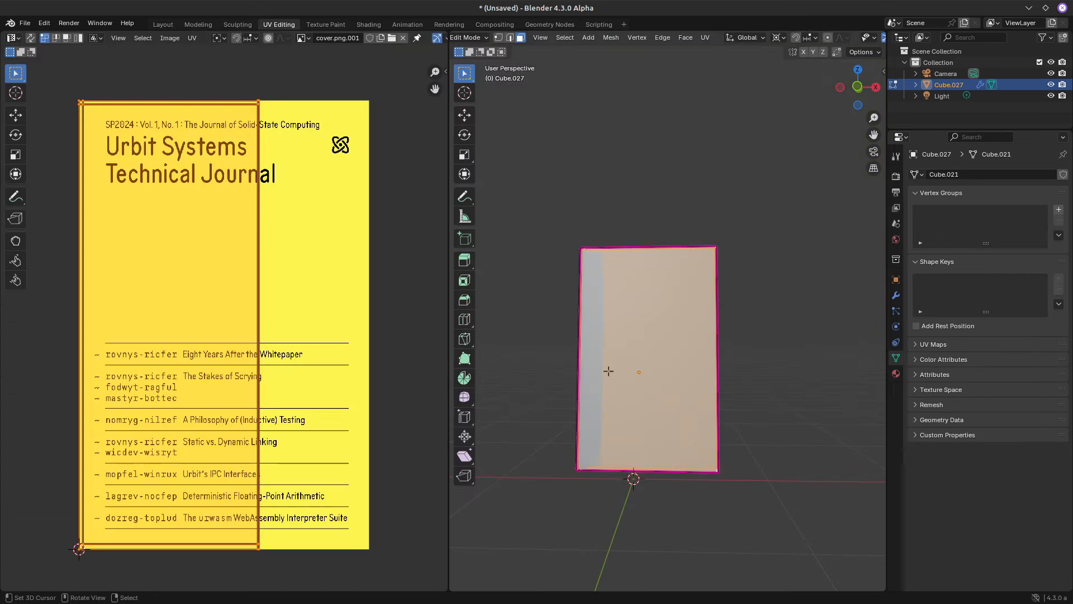
pyautogui.scroll(-6, 839, 43)
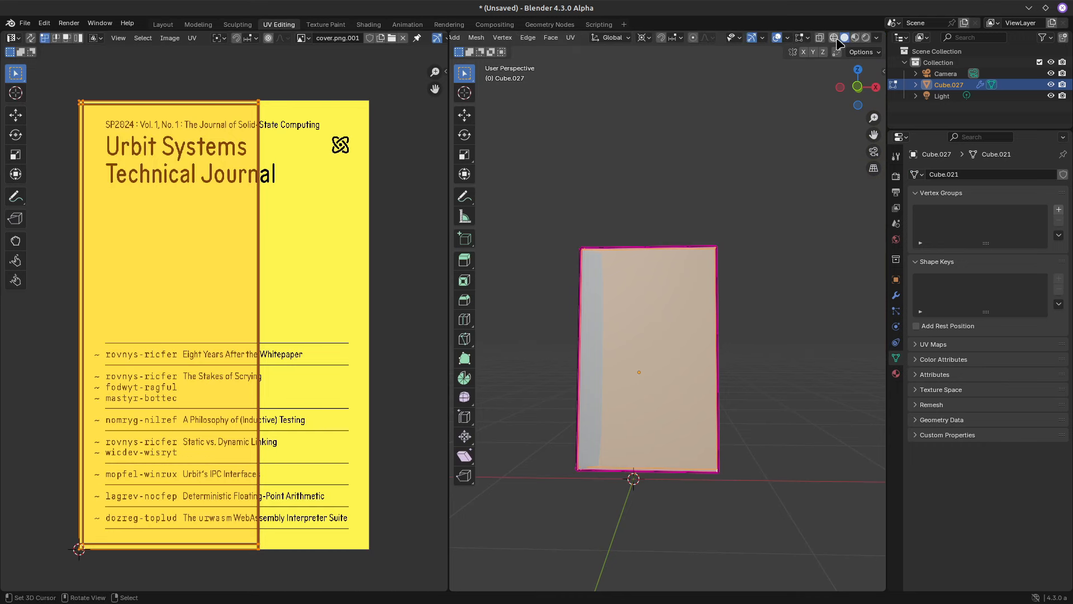
pyautogui.click(855, 38)
pyautogui.scroll(4, 699, 335)
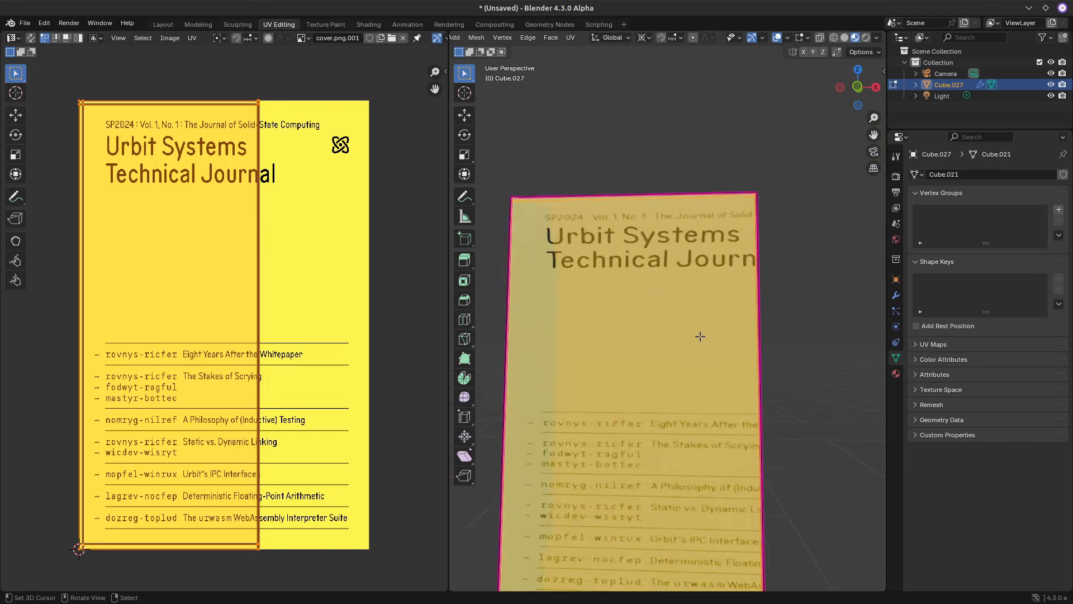
pyautogui.scroll(-2, 669, 294)
pyautogui.moveTo(663, 299); pyautogui.dragTo(694, 280, button='middle')
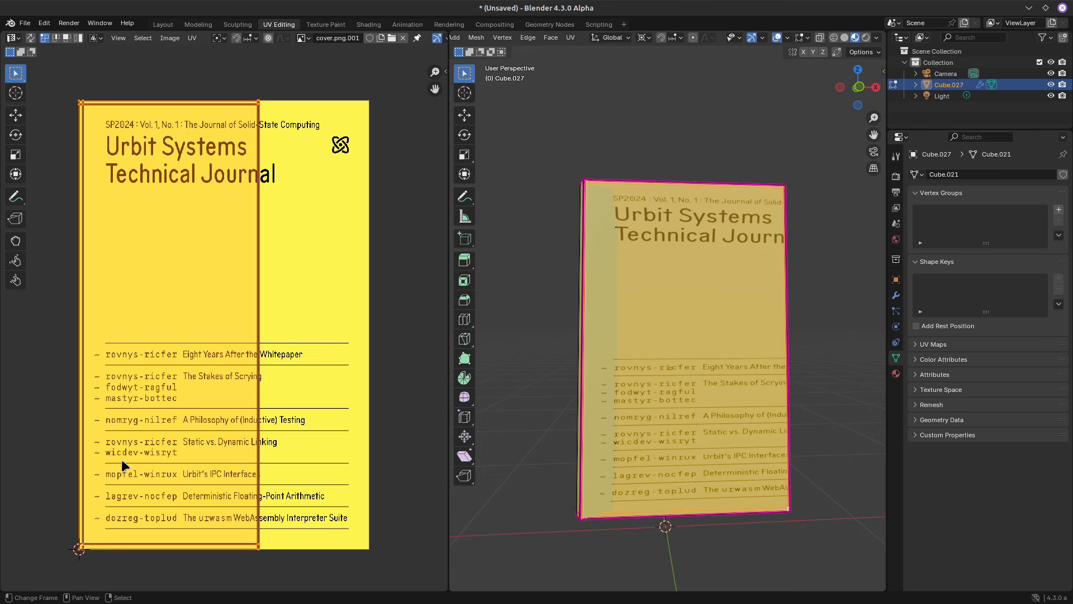
# Scale the front cover's UVs about 1.61 along X around the 2D cursor to span the cover image's full width, then leave Edit Mode
pyautogui.press('.')
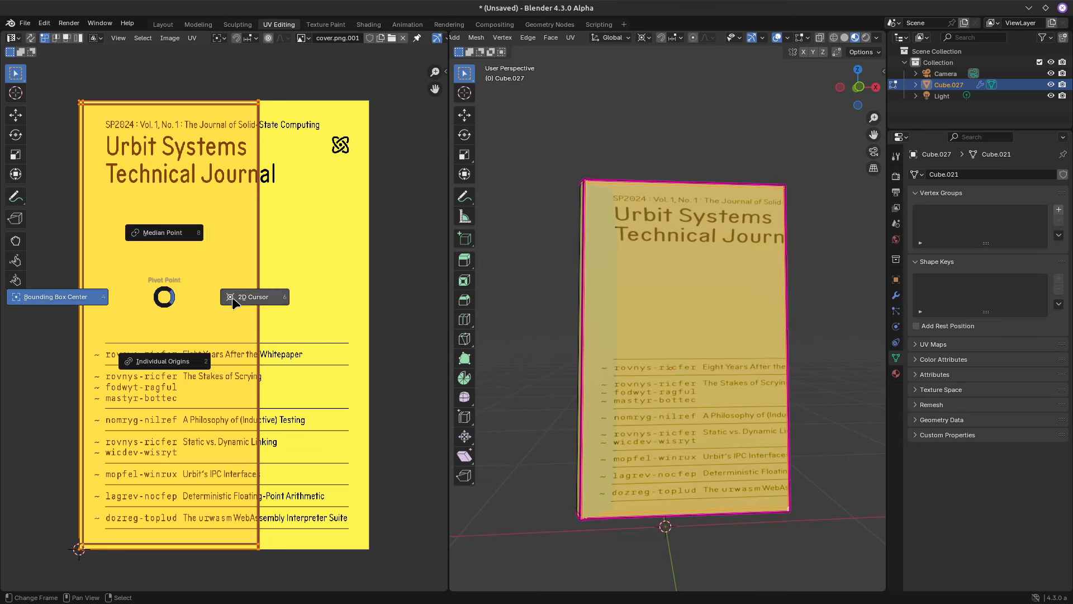
pyautogui.click(251, 300)
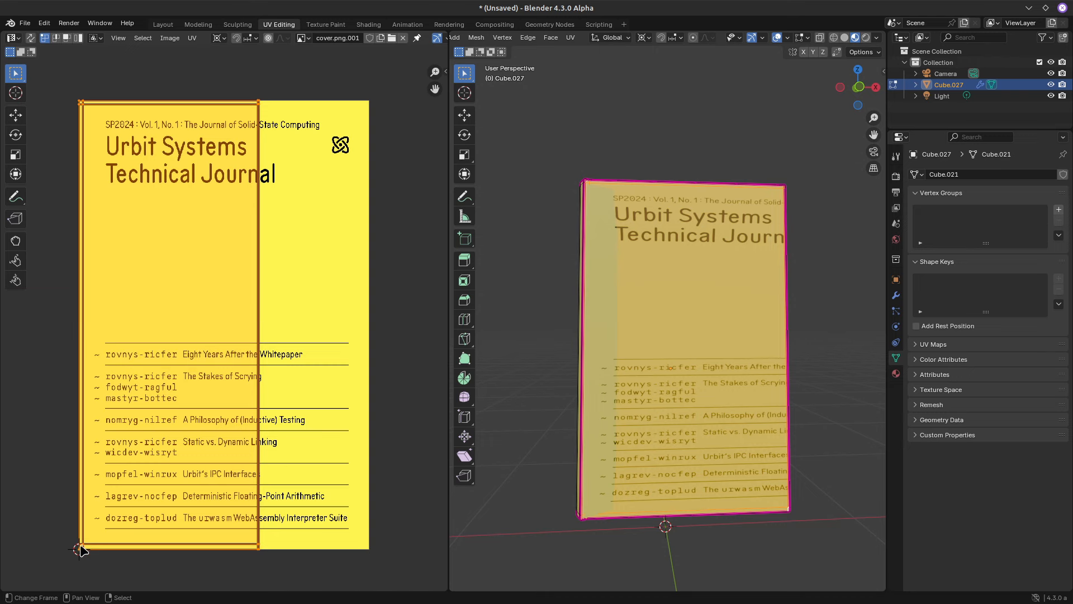
pyautogui.press('s')
pyautogui.press('x')
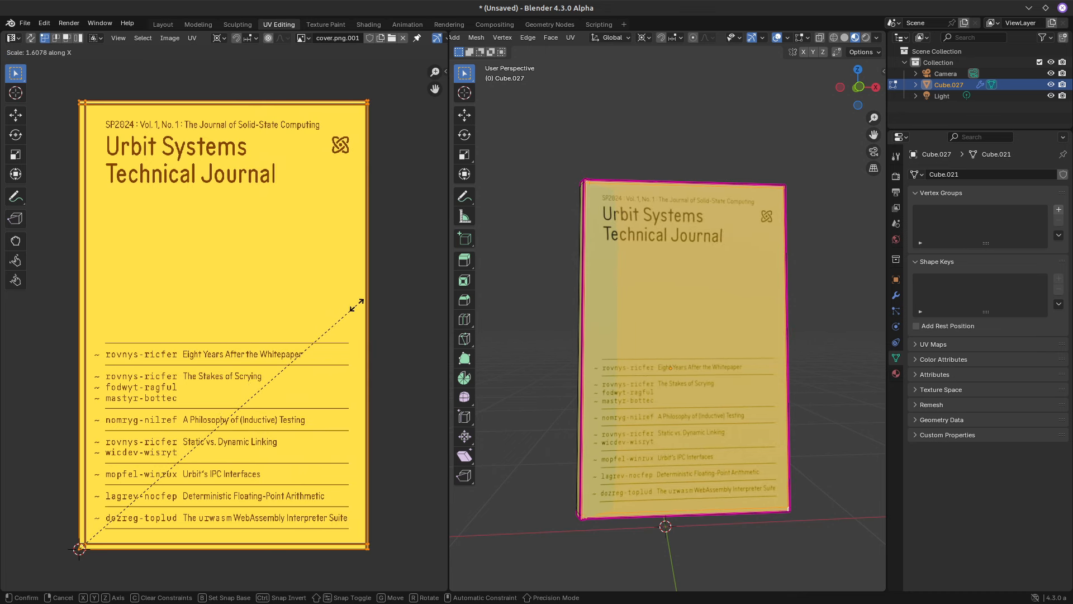
pyautogui.click(357, 305)
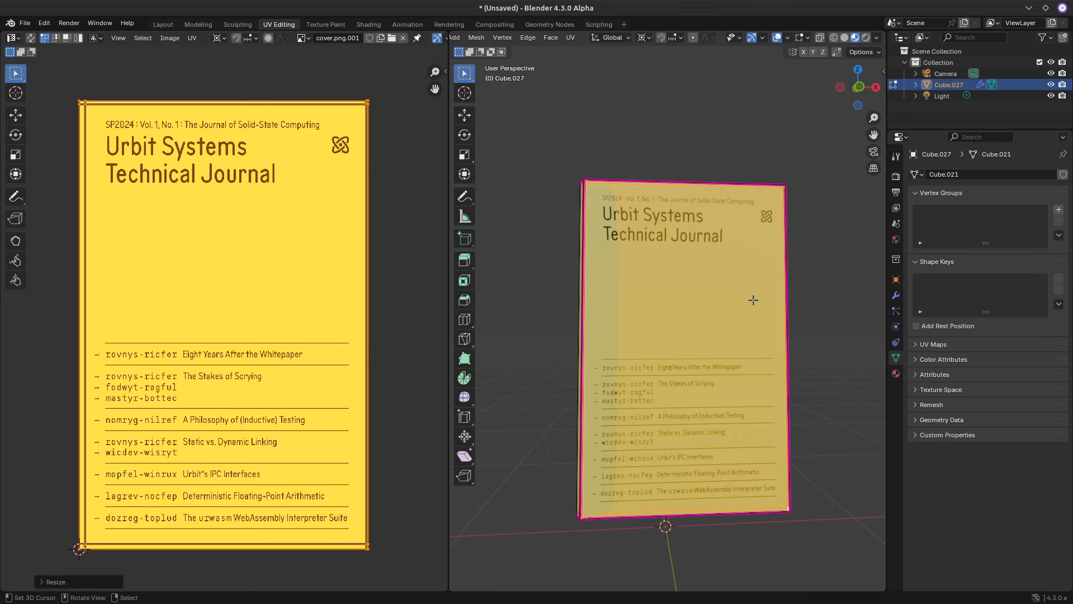
pyautogui.press('Tab')
pyautogui.moveTo(695, 327)
pyautogui.mouseDown(button='middle')
pyautogui.moveTo(607, 333)
pyautogui.moveTo(701, 328)
pyautogui.mouseUp(button='middle')
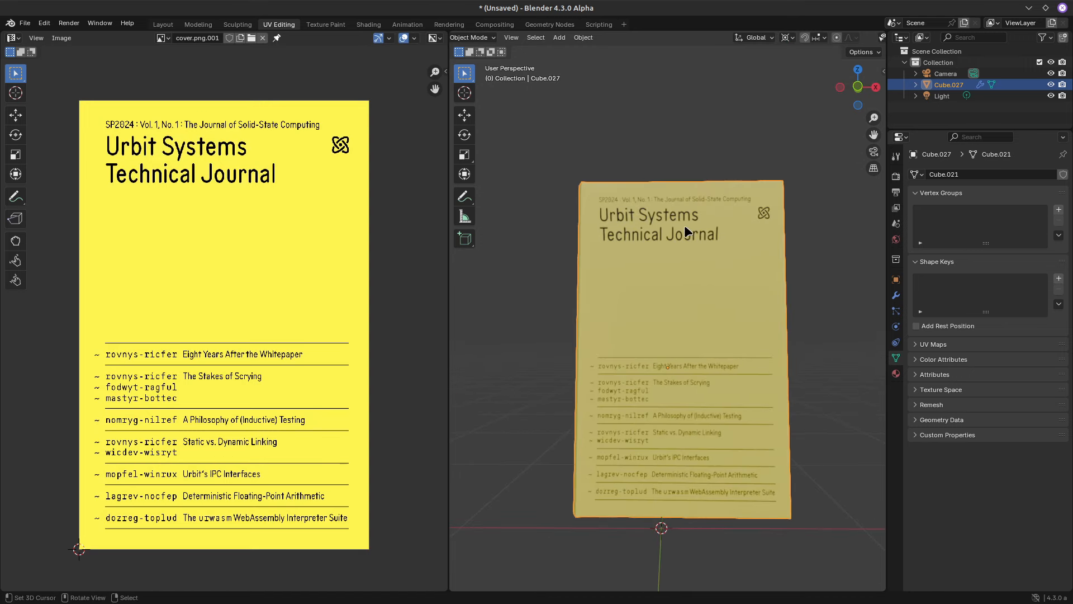
pyautogui.moveTo(678, 280); pyautogui.dragTo(674, 248, button='middle')
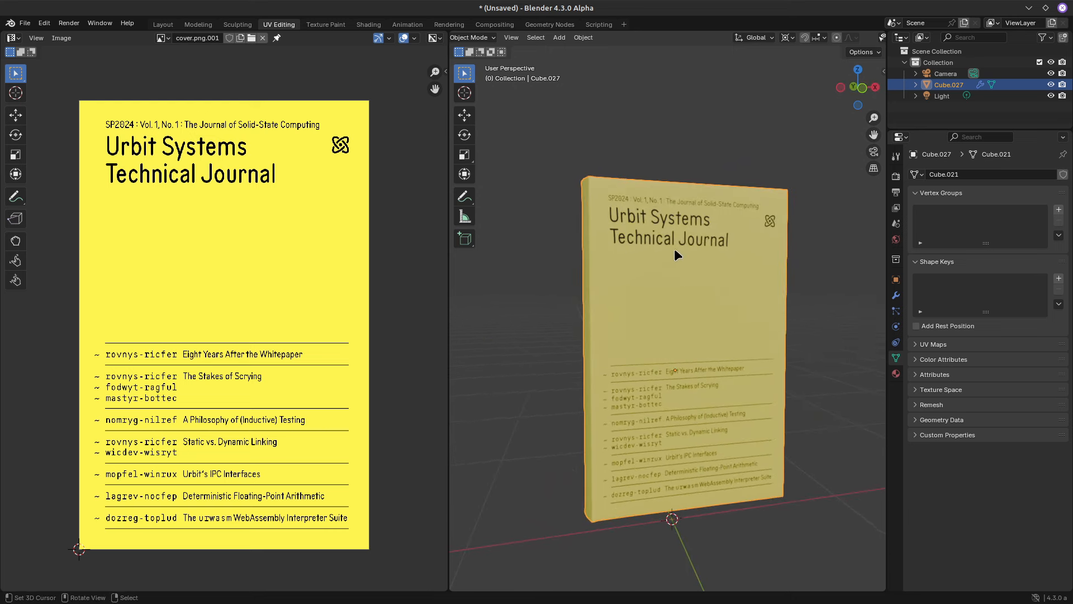
# Re-enter Edit Mode on the book and expand its UV Maps list for inspection
pyautogui.press('a')
pyautogui.click(662, 276)
pyautogui.press('Tab')
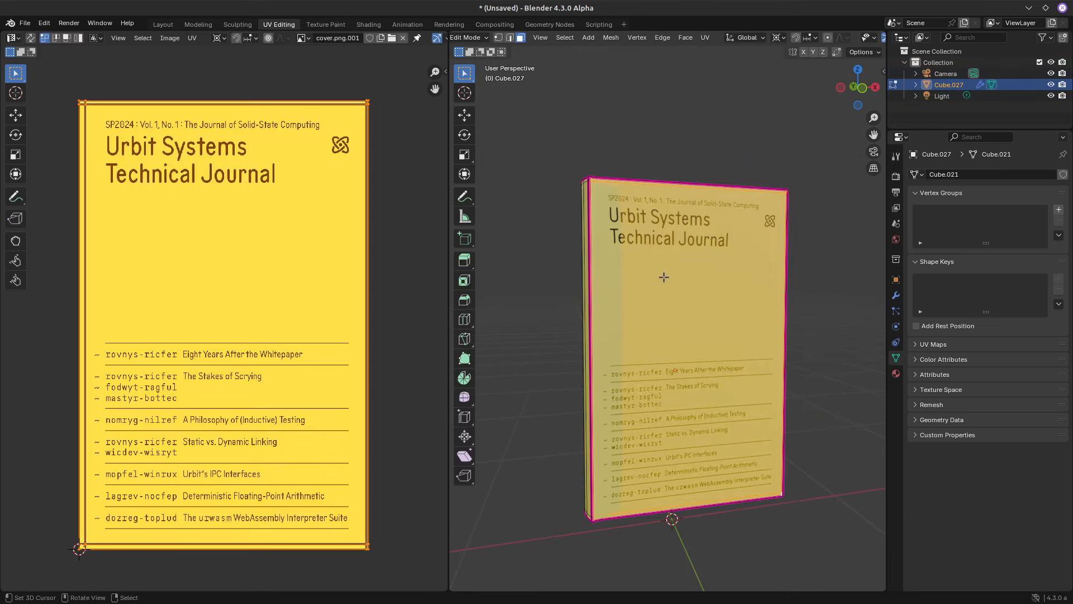
pyautogui.moveTo(556, 277)
pyautogui.mouseDown(button='middle')
pyautogui.moveTo(640, 287)
pyautogui.moveTo(551, 287)
pyautogui.mouseUp(button='middle')
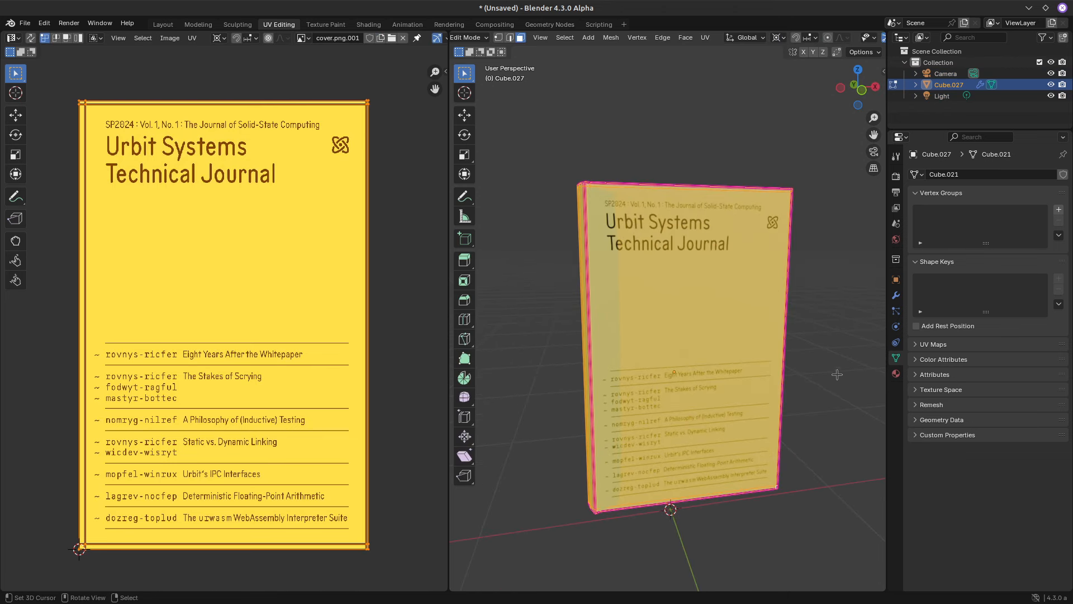
pyautogui.click(916, 344)
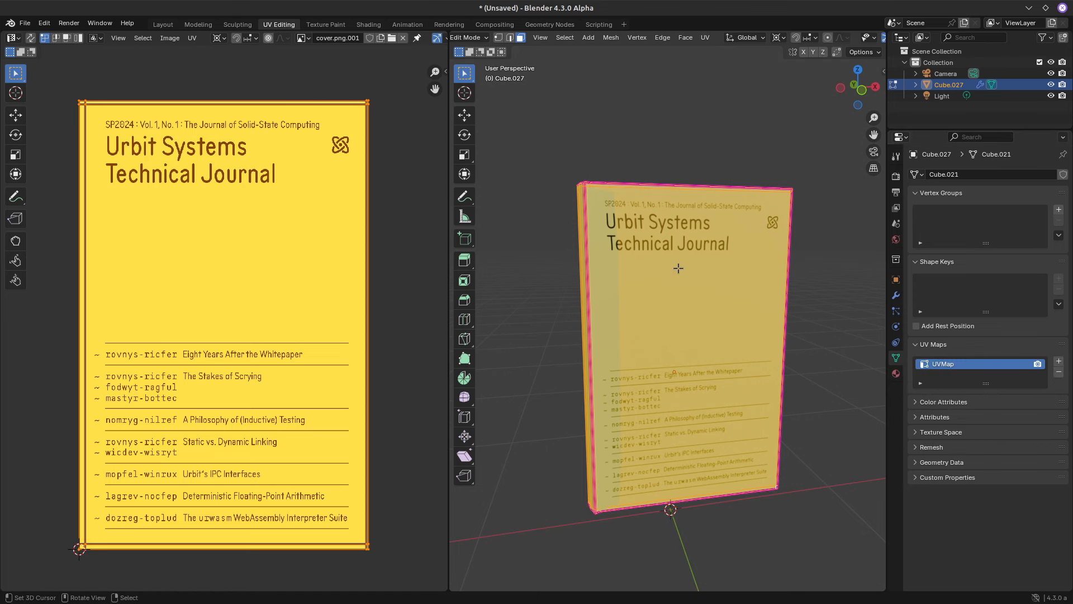
pyautogui.scroll(-2, 678, 267)
pyautogui.moveTo(678, 252); pyautogui.dragTo(678, 237, button='middle')
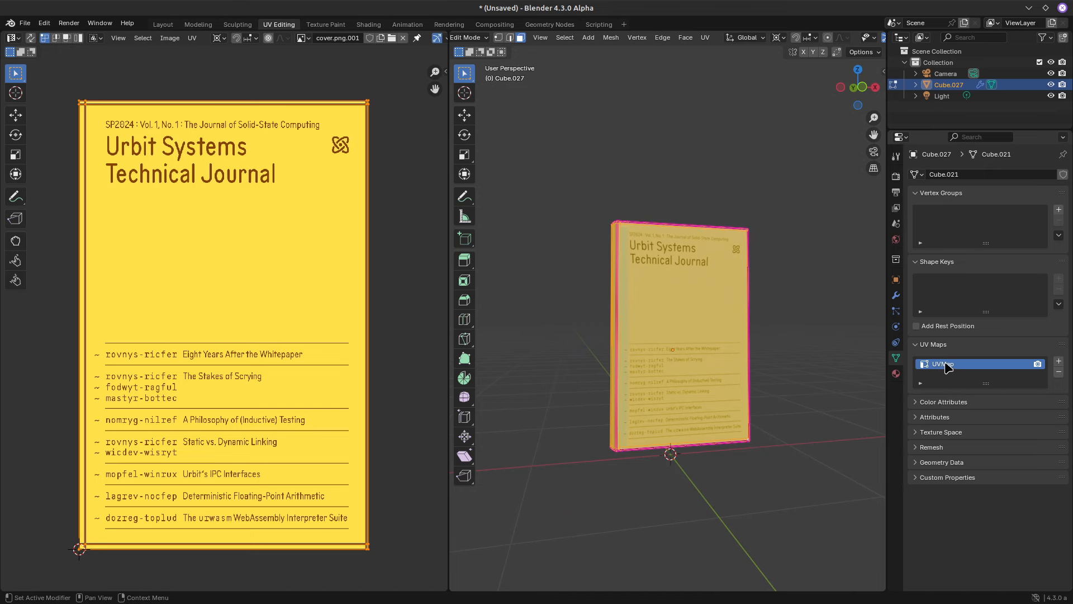
pyautogui.moveTo(648, 319)
pyautogui.mouseDown(button='middle')
pyautogui.moveTo(670, 304)
pyautogui.moveTo(634, 313)
pyautogui.moveTo(678, 326)
pyautogui.moveTo(652, 303)
pyautogui.mouseUp(button='middle')
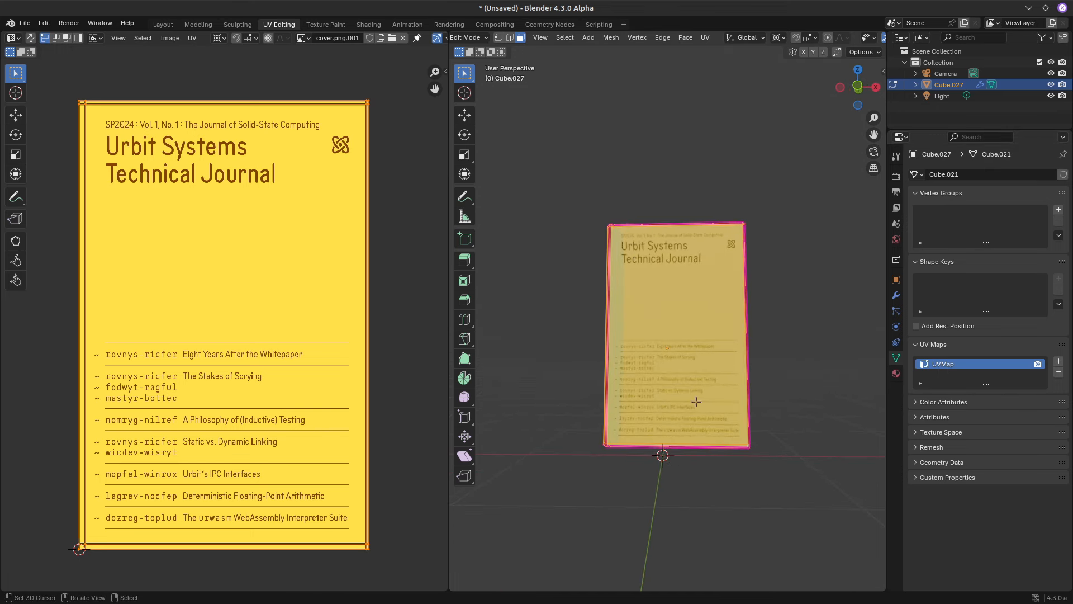
# Show the book's material properties and begin a new face selection on the page block in Edit Mode
pyautogui.moveTo(664, 347); pyautogui.dragTo(604, 283, button='middle')
pyautogui.press('Tab')
pyautogui.click(896, 373)
pyautogui.press('Tab')
pyautogui.rightClick(596, 281)
pyautogui.keyDown('shift'); pyautogui.rightClick(605, 247); pyautogui.keyUp('shift')
pyautogui.keyDown('shift'); pyautogui.rightClick(620, 244); pyautogui.keyUp('shift')
pyautogui.keyDown('shift'); pyautogui.rightClick(642, 313); pyautogui.keyUp('shift')
# Extend the selection across the page block's remaining fore-edge and end faces with Circle Select
pyautogui.moveTo(643, 314)
pyautogui.mouseDown(button='middle')
pyautogui.moveTo(642, 246)
pyautogui.moveTo(632, 282)
pyautogui.mouseUp(button='middle')
pyautogui.press('c')
pyautogui.moveTo(587, 289); pyautogui.dragTo(620, 295)
pyautogui.press('Escape')
pyautogui.moveTo(621, 294)
pyautogui.mouseDown(button='middle')
pyautogui.moveTo(640, 218)
pyautogui.moveTo(631, 252)
pyautogui.mouseUp(button='middle')
pyautogui.press('c')
pyautogui.moveTo(617, 284); pyautogui.dragTo(695, 319)
pyautogui.press('Escape')
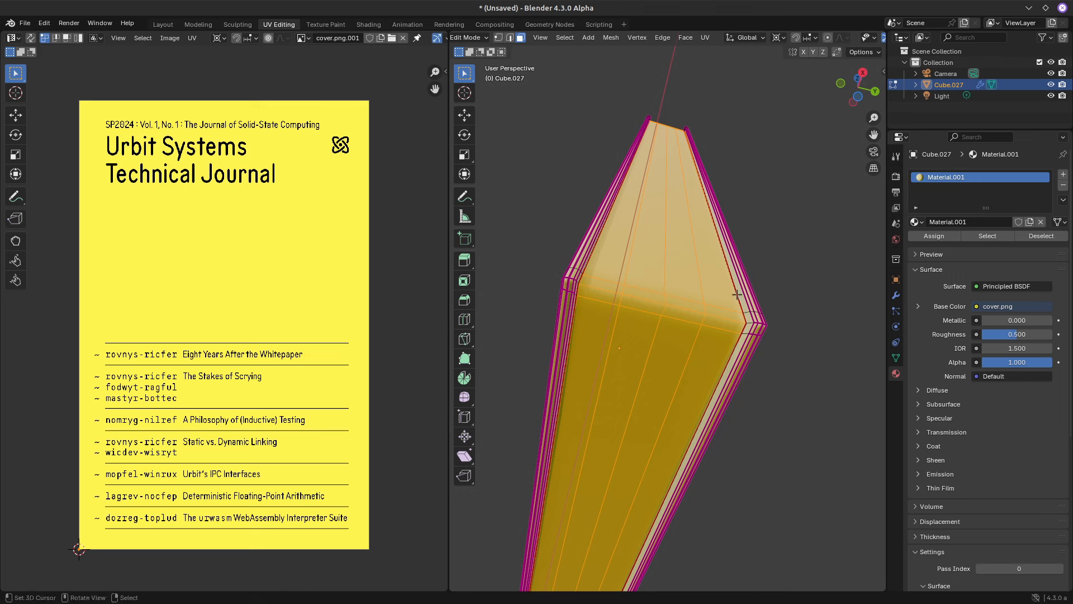
# Add a second, empty material slot, assign the selected page faces to it and leave Edit Mode
pyautogui.scroll(-5, 735, 291)
pyautogui.moveTo(730, 275); pyautogui.dragTo(732, 318, button='middle')
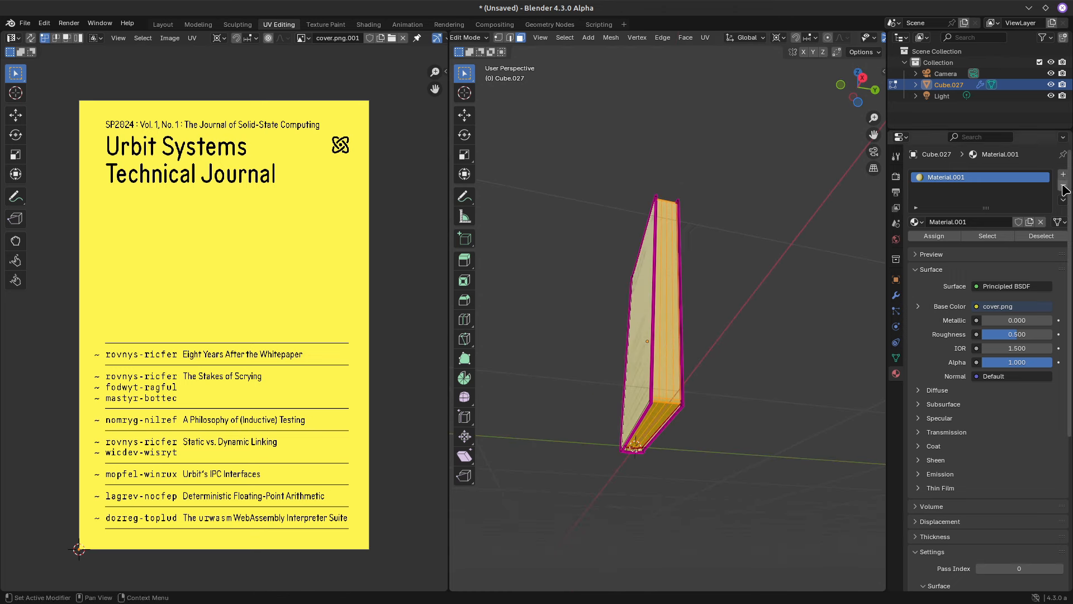
pyautogui.click(1064, 175)
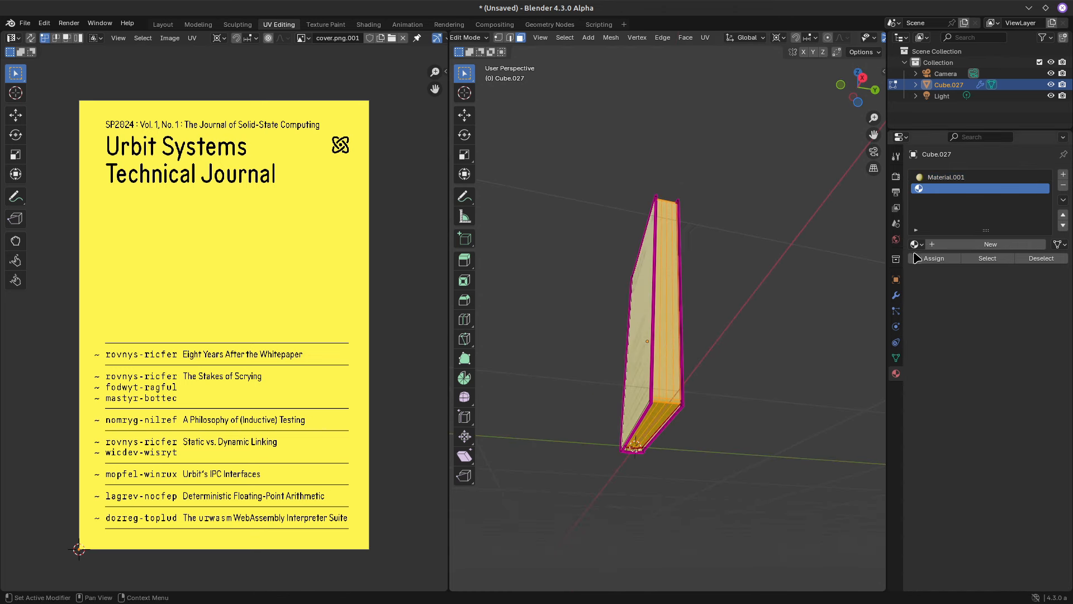
pyautogui.press('Tab')
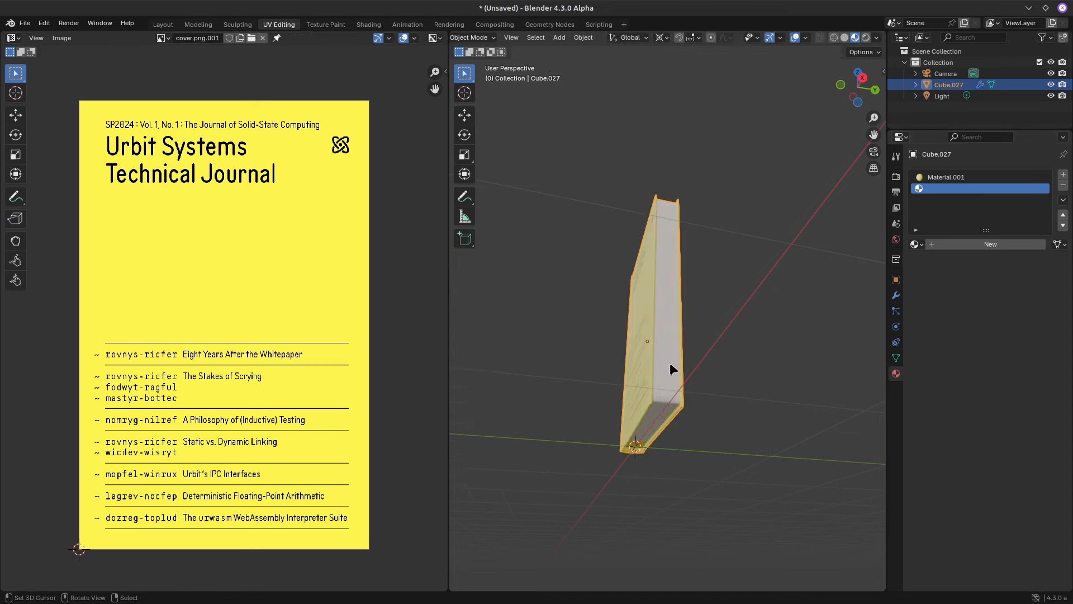
# Inspect the book from all around, comparing the page block, front cover and spine
pyautogui.moveTo(652, 455); pyautogui.dragTo(654, 401, button='middle')
pyautogui.moveTo(704, 367); pyautogui.dragTo(740, 328, button='middle')
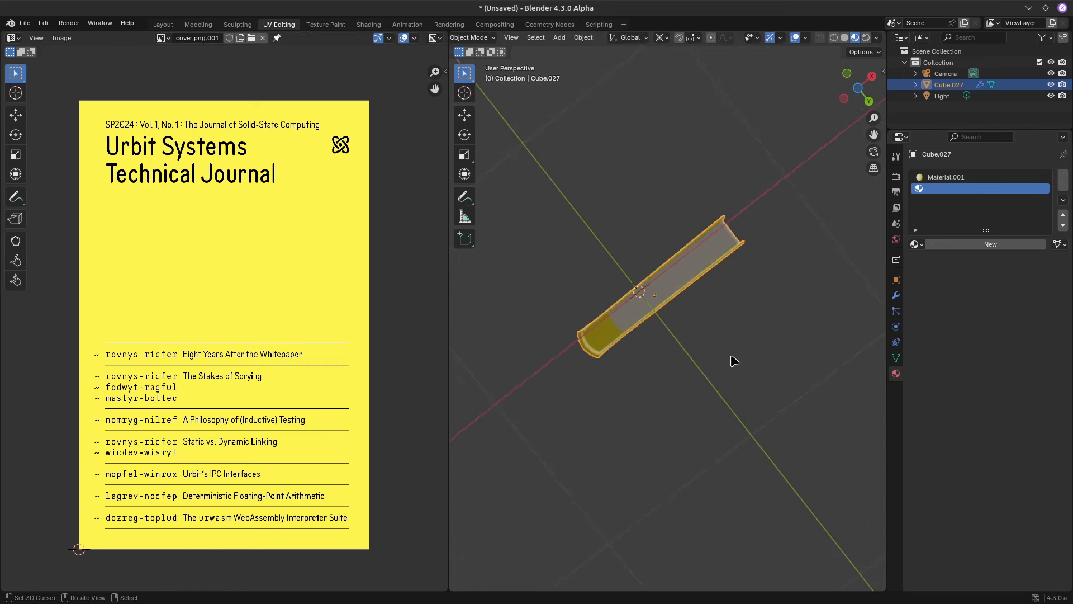
pyautogui.scroll(5, 703, 333)
pyautogui.moveTo(763, 182); pyautogui.dragTo(647, 289, button='middle')
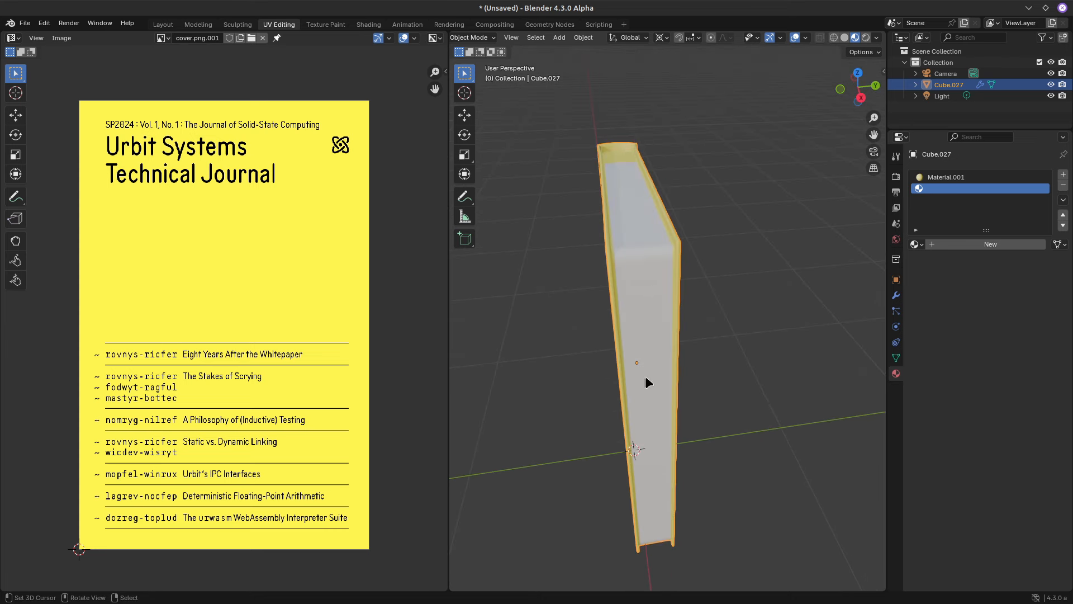
pyautogui.moveTo(638, 342); pyautogui.dragTo(687, 204, button='middle')
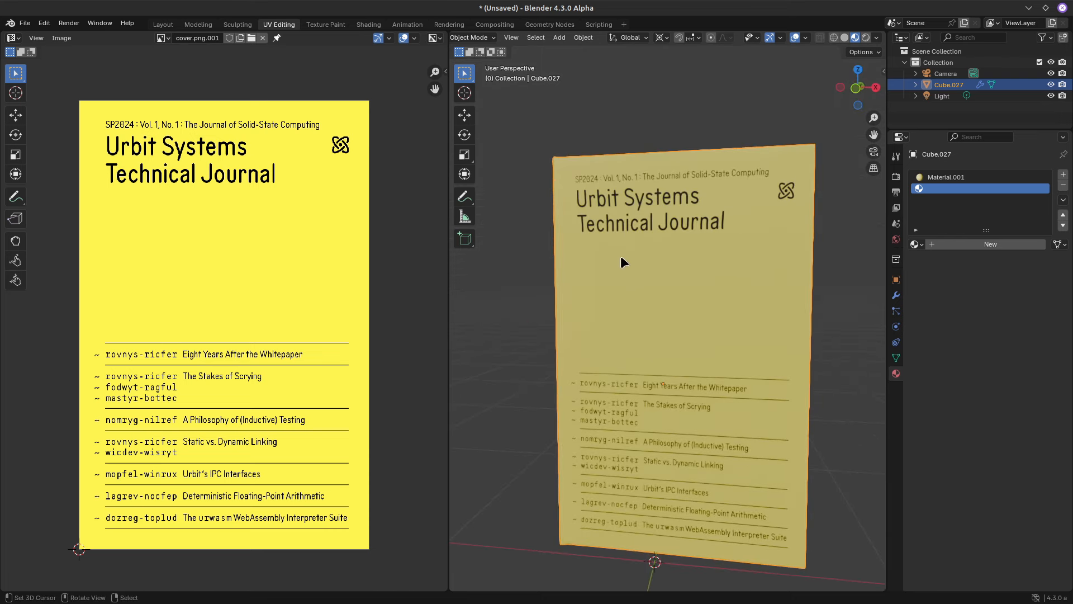
pyautogui.moveTo(613, 262); pyautogui.dragTo(703, 197, button='middle')
pyautogui.moveTo(704, 265); pyautogui.dragTo(657, 240, button='middle')
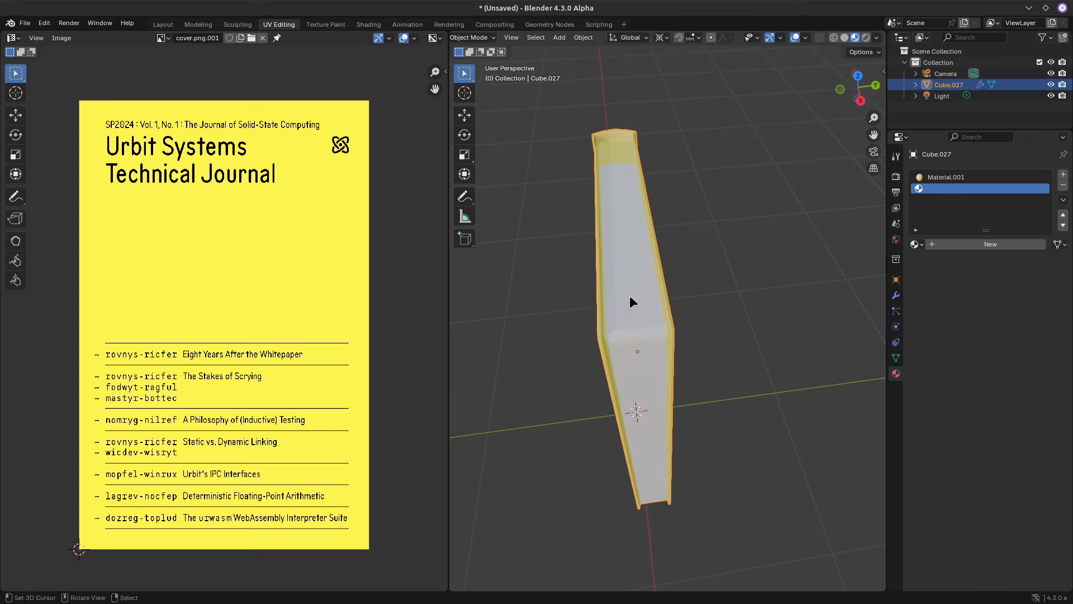
pyautogui.moveTo(628, 316); pyautogui.dragTo(641, 292, button='middle')
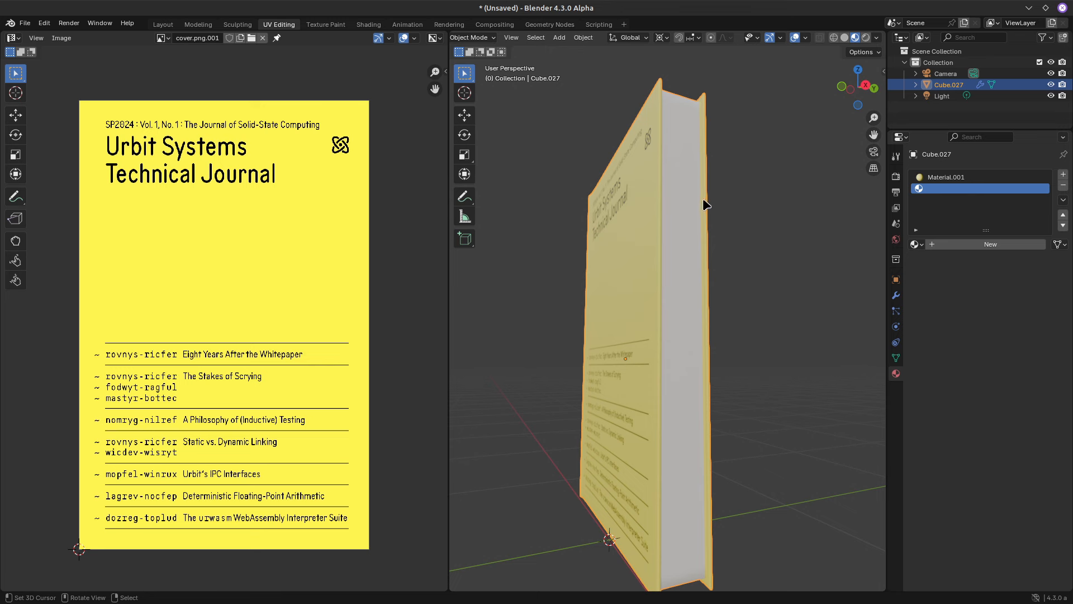
pyautogui.moveTo(703, 257); pyautogui.dragTo(676, 291, button='middle')
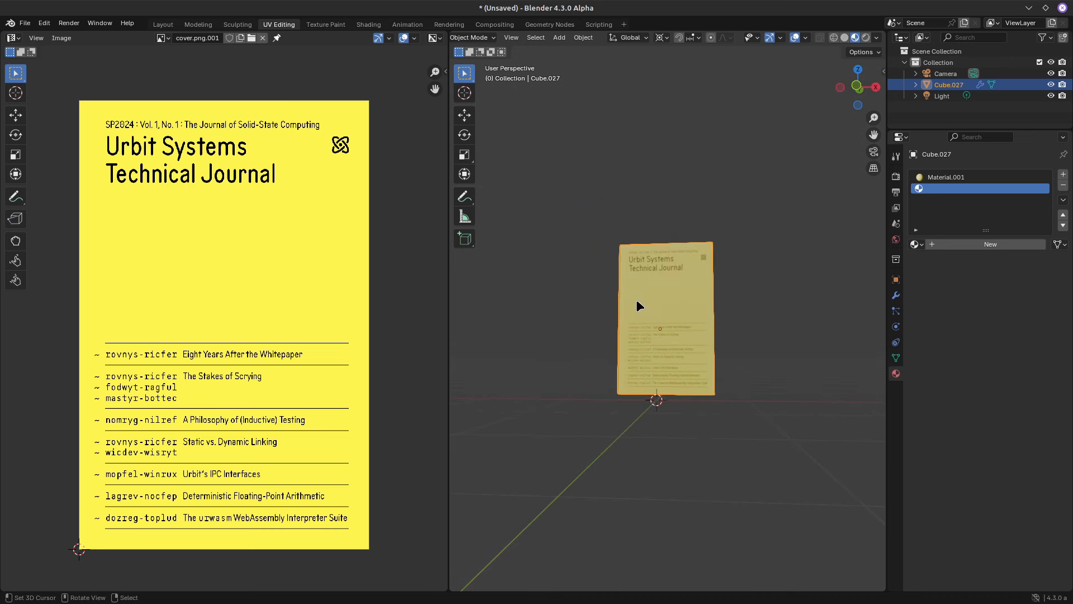
pyautogui.moveTo(638, 306); pyautogui.dragTo(694, 327, button='middle')
pyautogui.scroll(5, 696, 313)
pyautogui.moveTo(768, 276); pyautogui.dragTo(675, 306, button='middle')
pyautogui.moveTo(649, 211); pyautogui.dragTo(658, 206, button='middle')
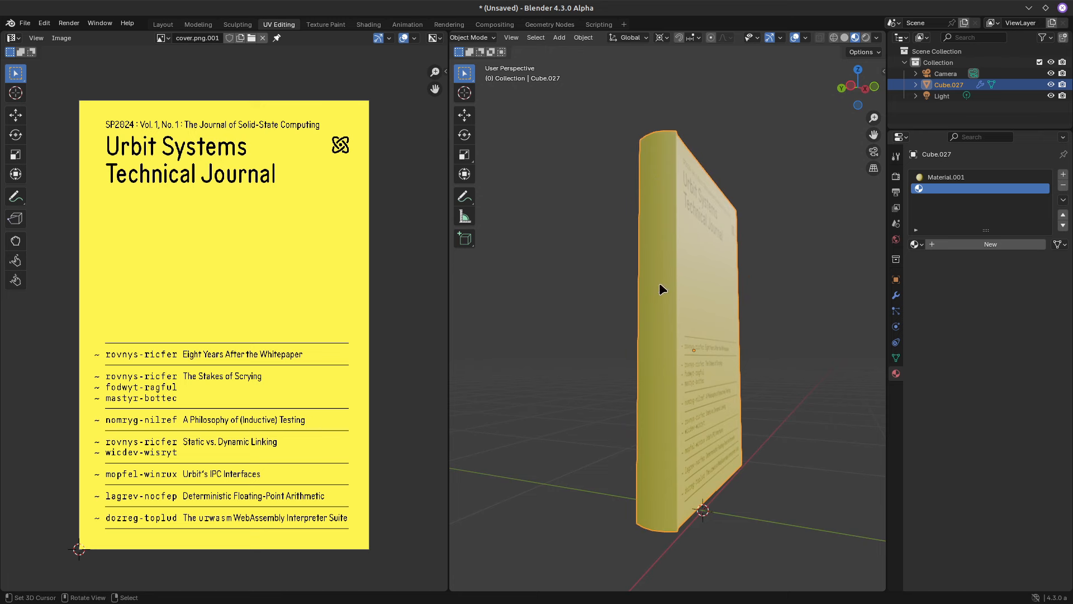
pyautogui.moveTo(724, 333); pyautogui.dragTo(672, 236, button='middle')
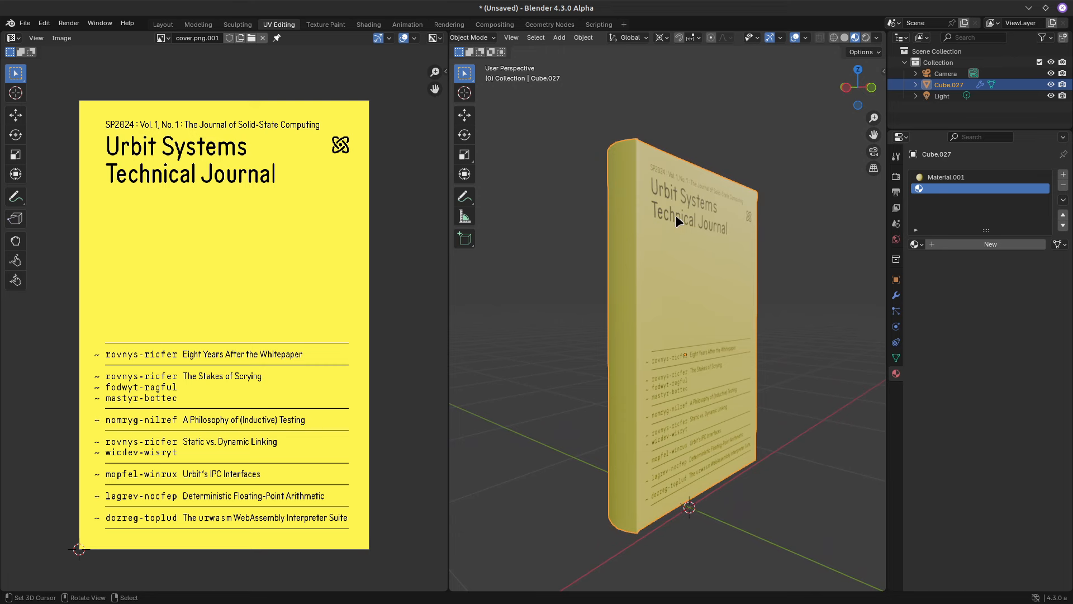
pyautogui.moveTo(668, 209); pyautogui.dragTo(625, 241, button='middle')
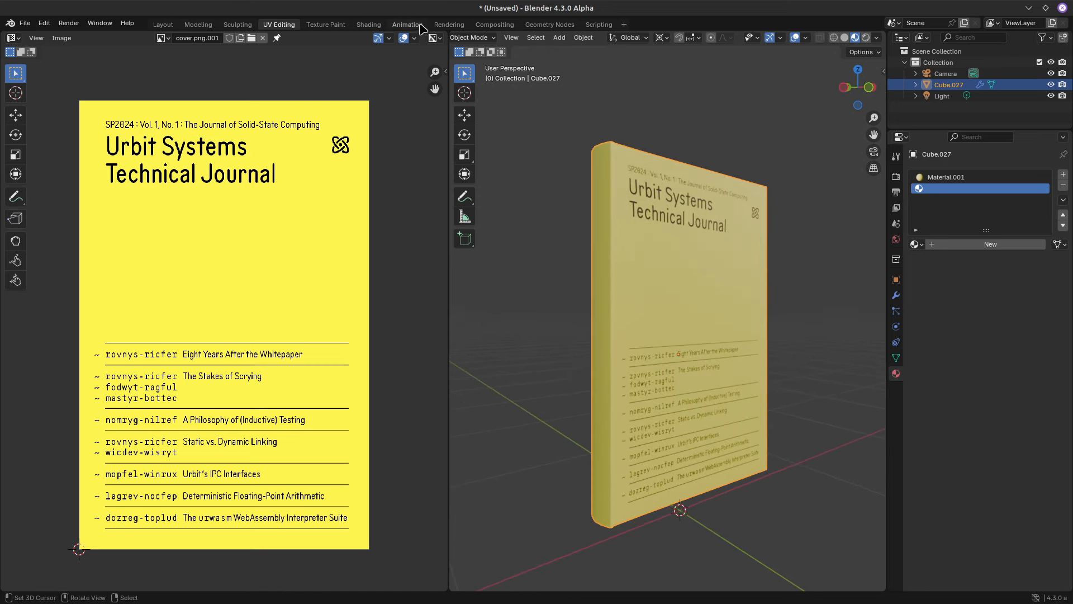
# Switch to the Shading workspace and link the existing Material.001 to the second material slot
pyautogui.click(369, 24)
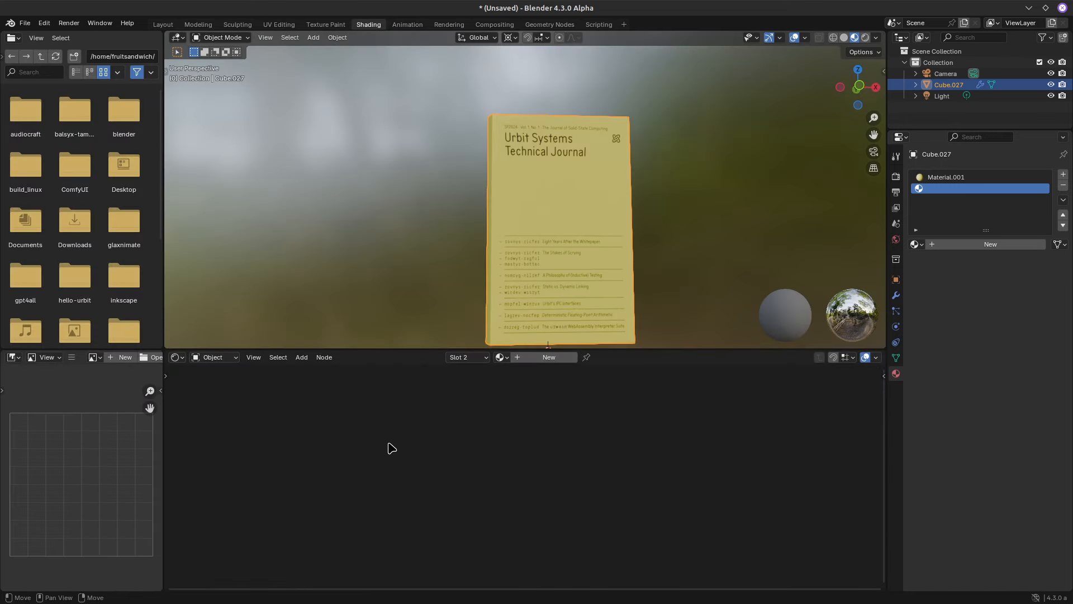
pyautogui.click(505, 357)
pyautogui.click(519, 406)
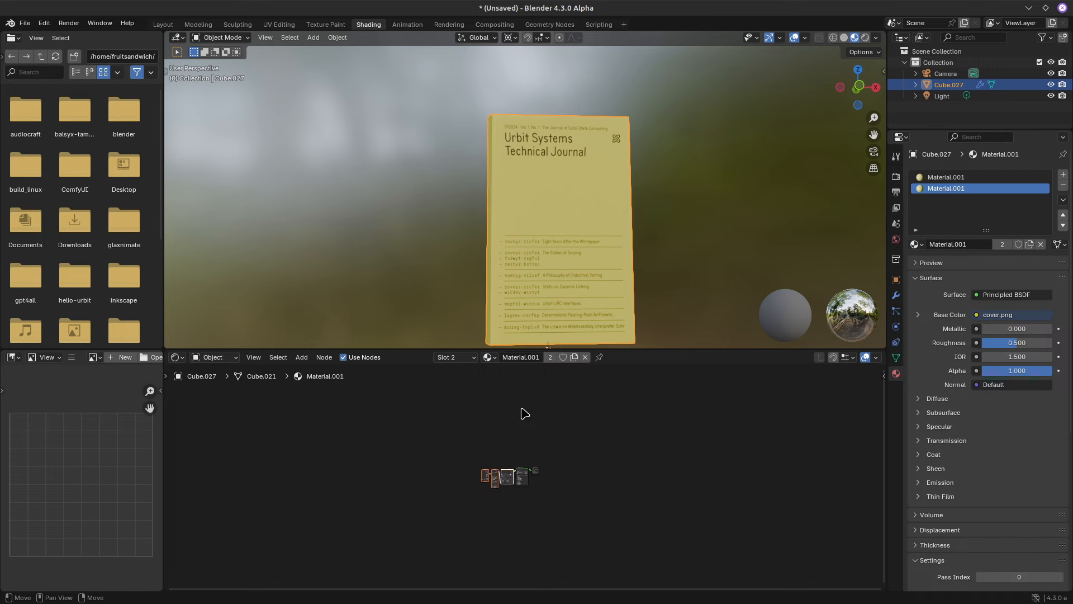
pyautogui.scroll(7, 515, 485)
# Try adjusting the Mapping node's location values and examine the texture on the book's cover and spine
pyautogui.moveTo(520, 262); pyautogui.dragTo(588, 203, button='middle')
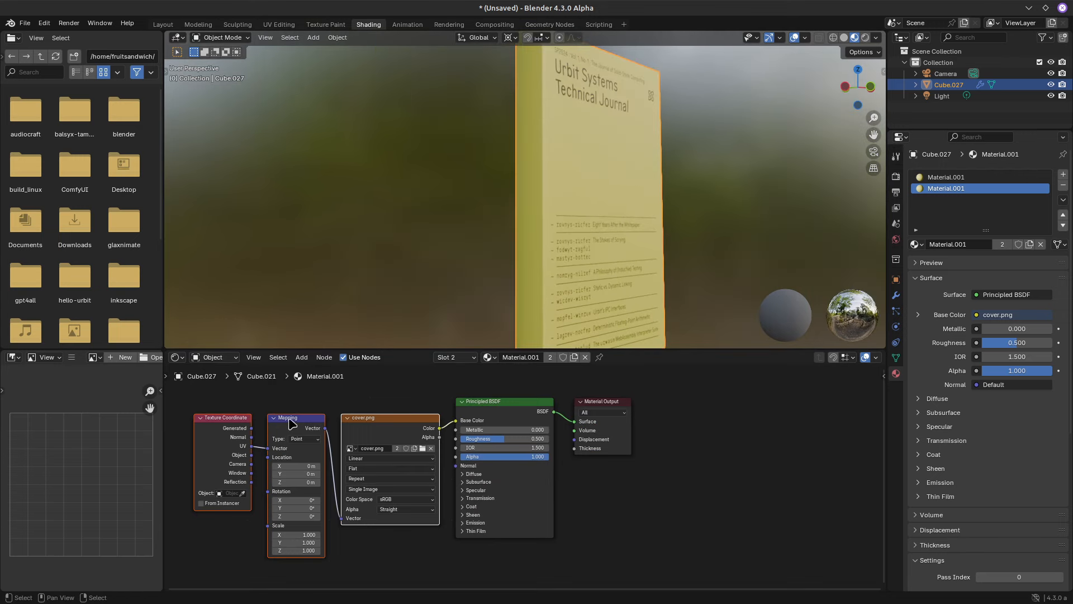
pyautogui.scroll(2, 296, 425)
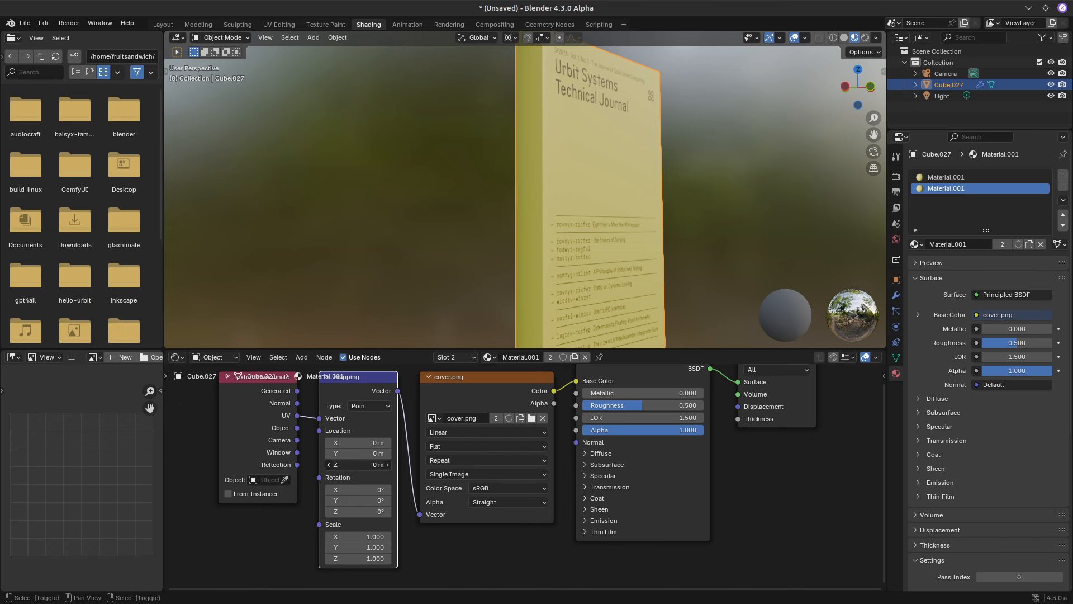
pyautogui.hotkey('ctrl', 'z')
pyautogui.moveTo(361, 464)
pyautogui.mouseDown()
pyautogui.moveTo(360, 454)
pyautogui.moveTo(382, 453)
pyautogui.moveTo(360, 453)
pyautogui.mouseUp()
pyautogui.press('Escape')
pyautogui.scroll(-3, 575, 196)
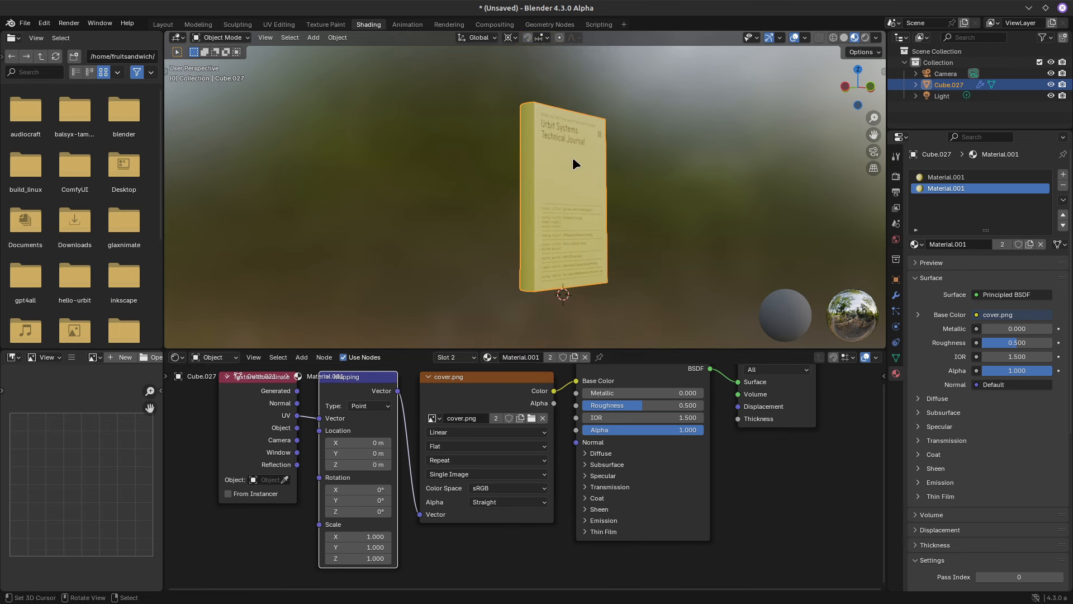
pyautogui.scroll(2, 572, 157)
pyautogui.moveTo(550, 129); pyautogui.dragTo(539, 158, button='middle')
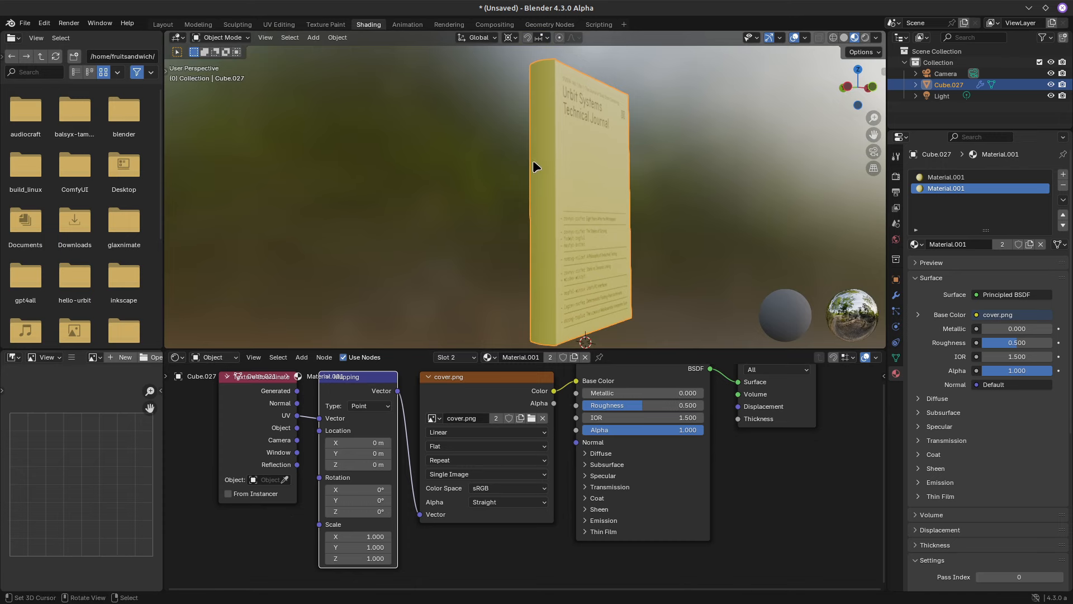
# Switch to the UV Editing workspace and add a second UV map to the book mesh
pyautogui.click(282, 26)
pyautogui.moveTo(642, 248); pyautogui.dragTo(621, 275, button='middle')
pyautogui.click(896, 357)
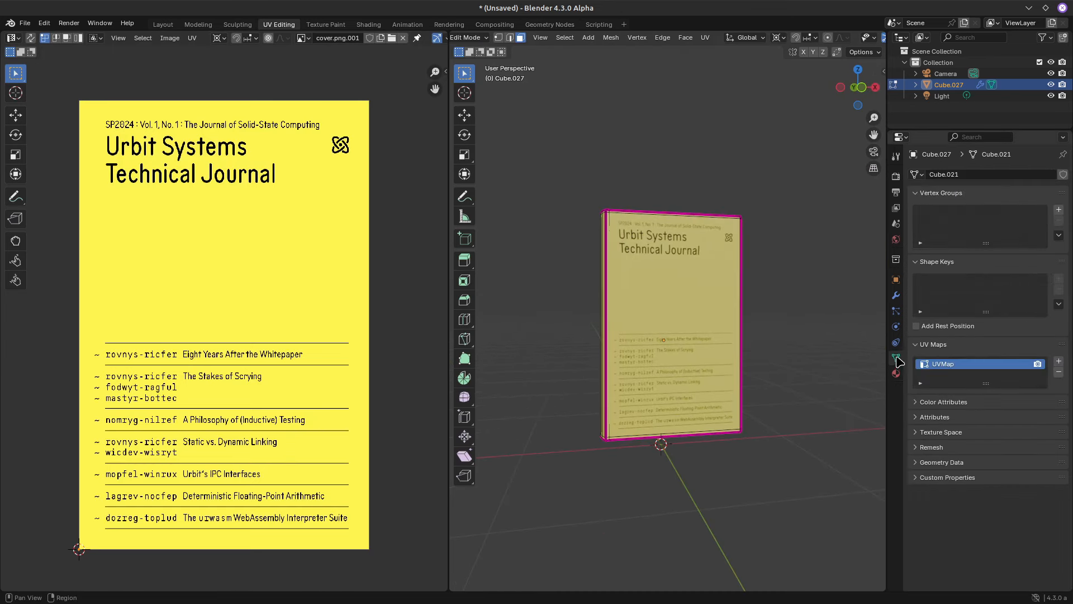
pyautogui.click(1059, 361)
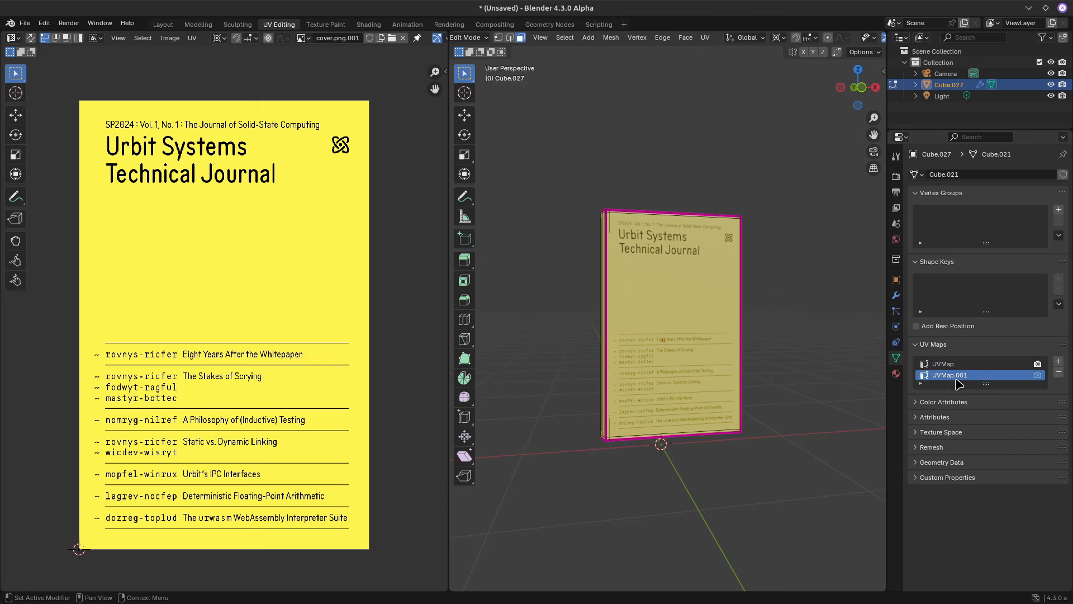
# Rename the first UV map to cover and the second to side, and make side the active render map
pyautogui.doubleClick(944, 363)
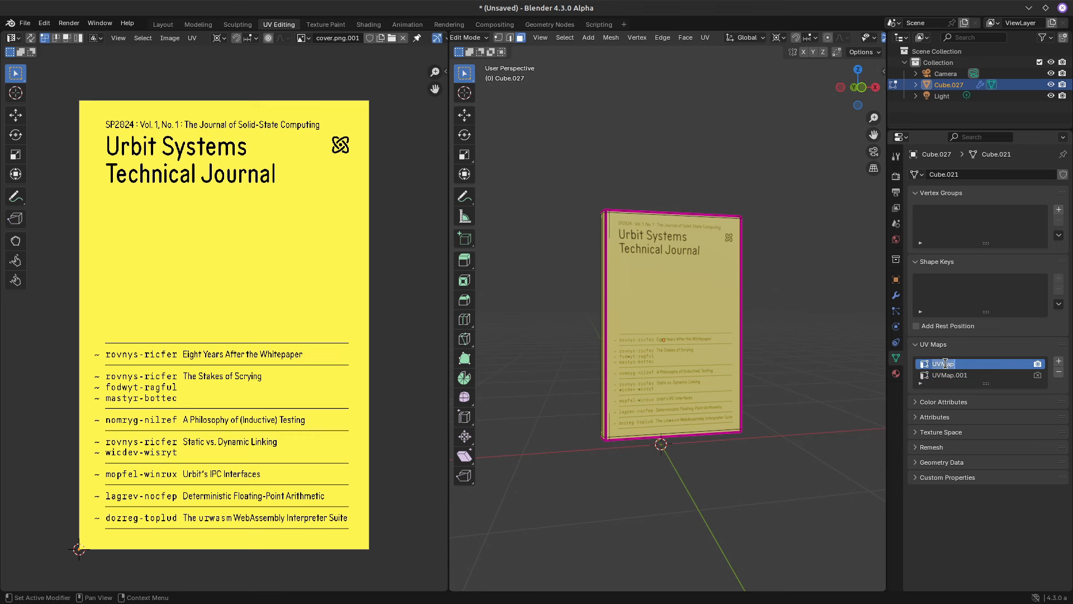
pyautogui.write('cover')
pyautogui.press('Return')
pyautogui.doubleClick(942, 377)
pyautogui.write('side')
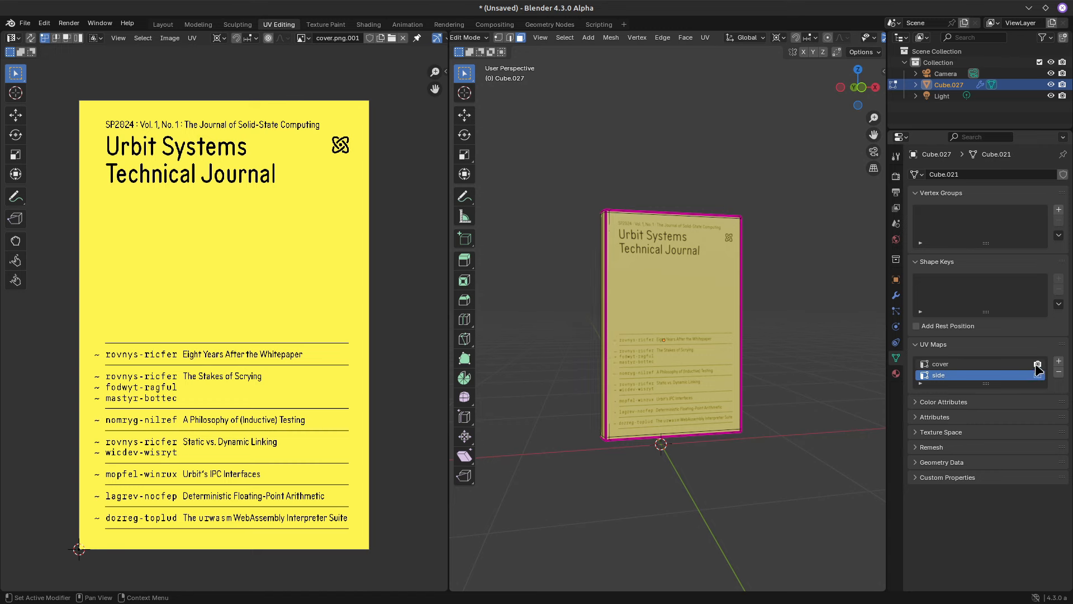
# Select the long vertical face strips that make up the book's spine
pyautogui.moveTo(639, 320); pyautogui.dragTo(655, 237, button='middle')
pyautogui.scroll(4, 673, 320)
pyautogui.click(669, 234)
pyautogui.keyDown('shift'); pyautogui.click(689, 234); pyautogui.keyUp('shift')
pyautogui.keyDown('shift'); pyautogui.click(701, 236); pyautogui.keyUp('shift')
pyautogui.keyDown('shift'); pyautogui.click(707, 186); pyautogui.keyUp('shift')
pyautogui.scroll(-4, 707, 186)
pyautogui.scroll(2, 703, 134)
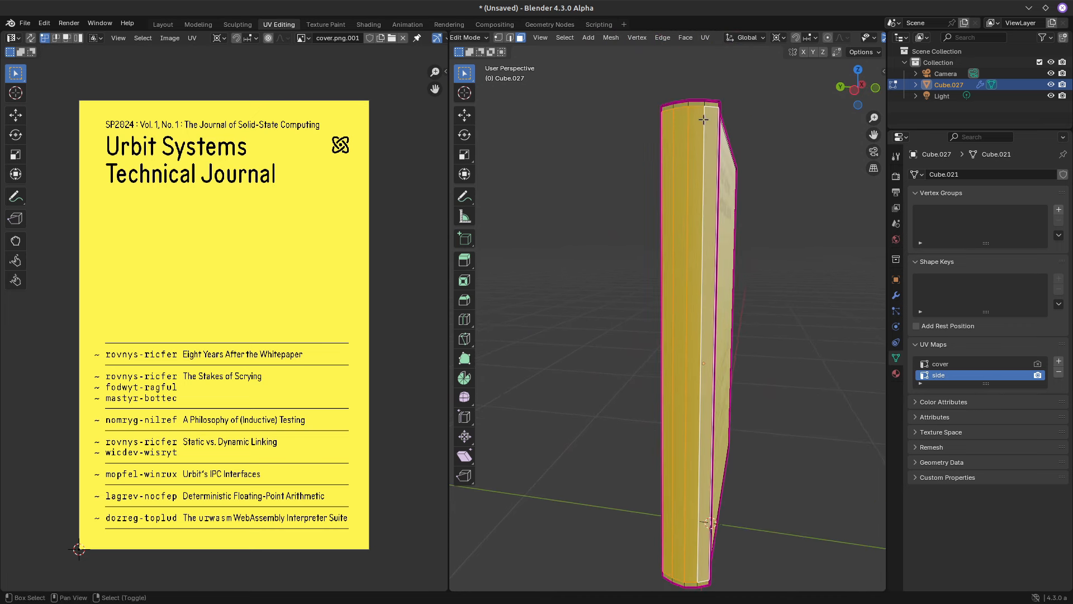
# Add the small faces along the spine's top edge to the selection
pyautogui.keyDown('shift'); pyautogui.moveTo(702, 120); pyautogui.dragTo(682, 271, button='middle'); pyautogui.keyUp('shift')
pyautogui.scroll(3, 682, 271)
pyautogui.keyDown('shift'); pyautogui.click(694, 243); pyautogui.keyUp('shift')
pyautogui.keyDown('shift'); pyautogui.click(680, 239); pyautogui.keyUp('shift')
pyautogui.keyDown('shift'); pyautogui.click(697, 237); pyautogui.keyUp('shift')
pyautogui.keyDown('shift'); pyautogui.click(697, 267); pyautogui.keyUp('shift')
pyautogui.keyDown('shift'); pyautogui.click(644, 240); pyautogui.keyUp('shift')
pyautogui.keyDown('shift'); pyautogui.click(620, 239); pyautogui.keyUp('shift')
# Add the small faces along the spine's bottom edge to the selection
pyautogui.scroll(-4, 666, 289)
pyautogui.keyDown('shift'); pyautogui.moveTo(681, 537); pyautogui.dragTo(680, 355, button='middle'); pyautogui.keyUp('shift')
pyautogui.scroll(2, 680, 355)
pyautogui.scroll(3, 680, 356)
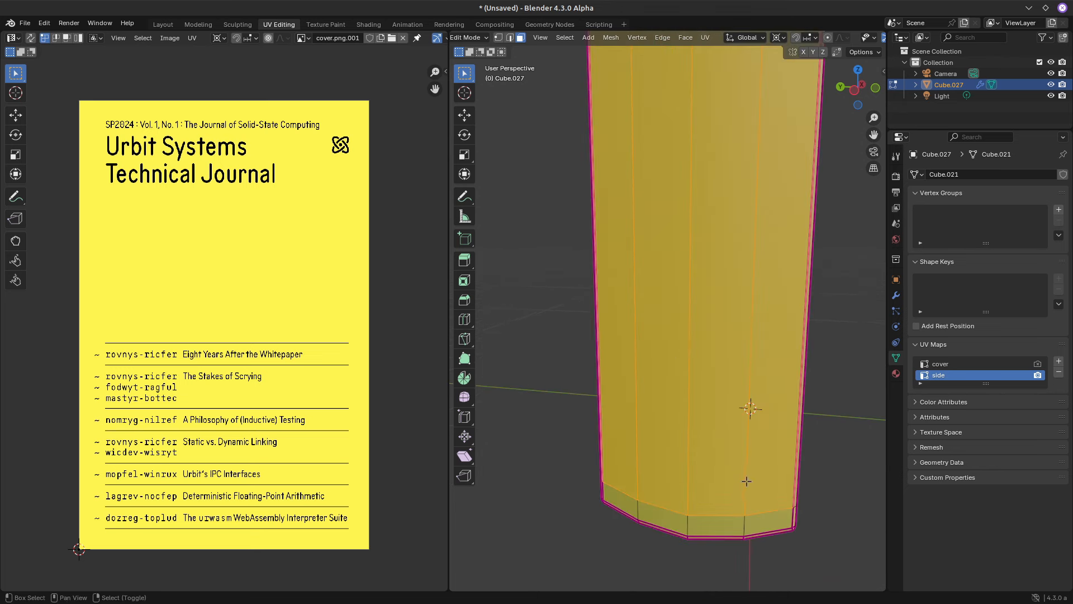
pyautogui.keyDown('shift'); pyautogui.click(754, 515); pyautogui.keyUp('shift')
pyautogui.keyDown('shift'); pyautogui.click(702, 519); pyautogui.keyUp('shift')
pyautogui.keyDown('shift'); pyautogui.click(675, 520); pyautogui.keyUp('shift')
pyautogui.keyDown('shift'); pyautogui.click(629, 511); pyautogui.keyUp('shift')
# Unwrap the selected spine faces in the side UV map
pyautogui.scroll(-9, 697, 264)
pyautogui.keyDown('shift'); pyautogui.moveTo(676, 175); pyautogui.dragTo(683, 263, button='middle'); pyautogui.keyUp('shift')
pyautogui.moveTo(240, 300); pyautogui.dragTo(246, 293, button='middle')
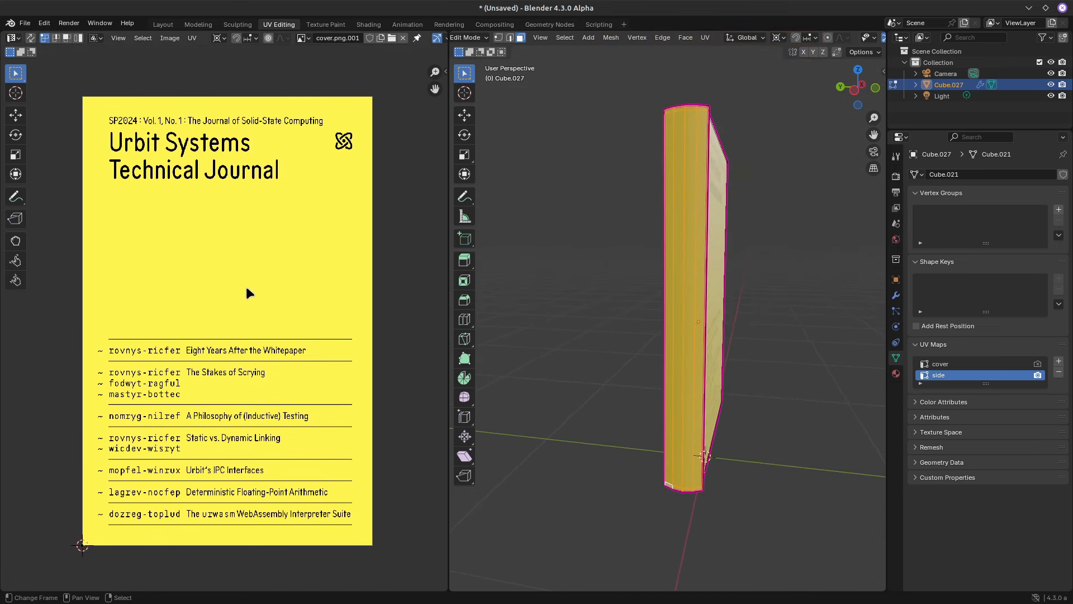
pyautogui.press('u')
pyautogui.click(646, 222)
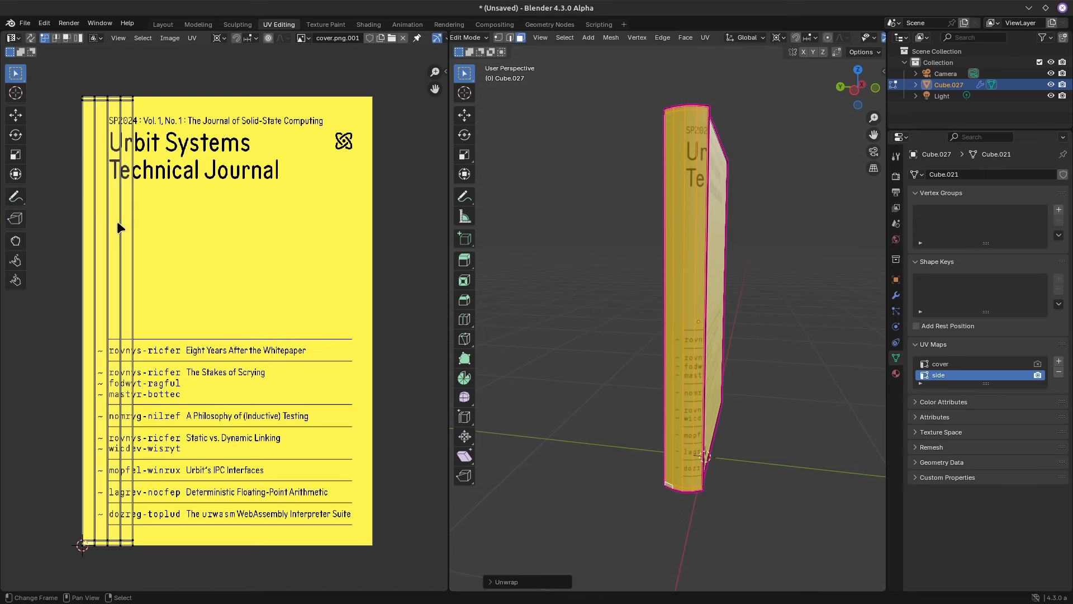
# Select all the spine UVs and move them about 0.40 along X over the middle of the cover image
pyautogui.press('a')
pyautogui.press('g')
pyautogui.press('x')
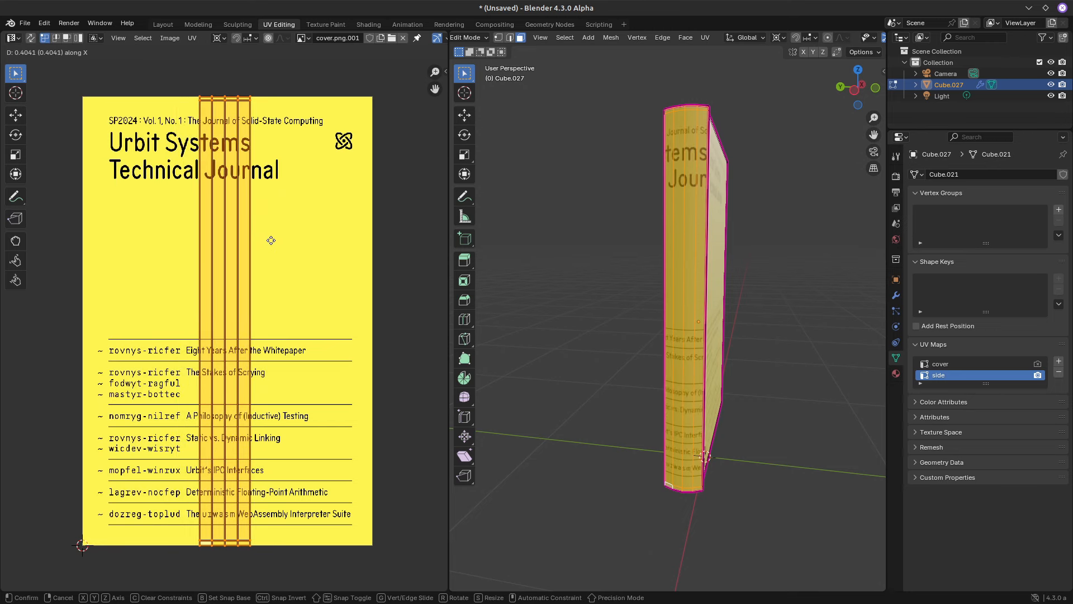
pyautogui.click(270, 241)
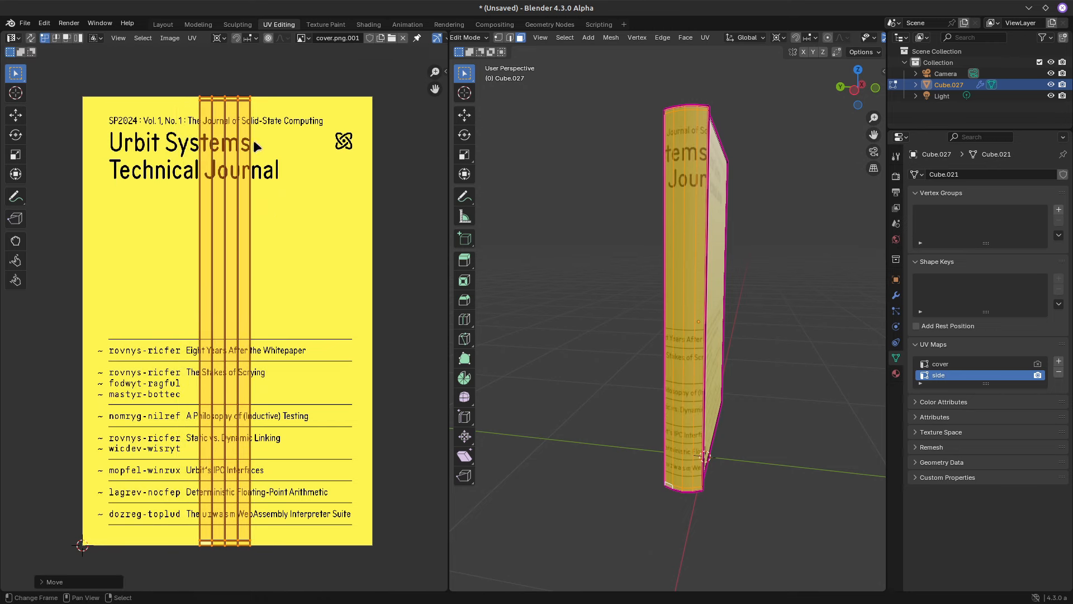
# Try rotating the spine UVs 90° about their own centre and placing them over the journal title, and undo both changes
pyautogui.press('r')
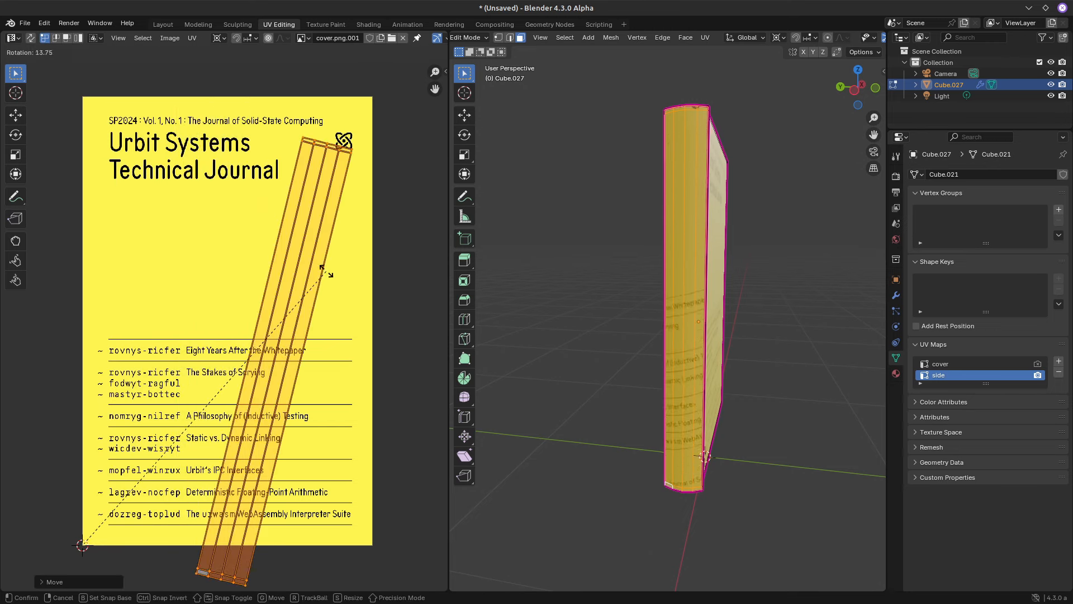
pyautogui.press('Escape')
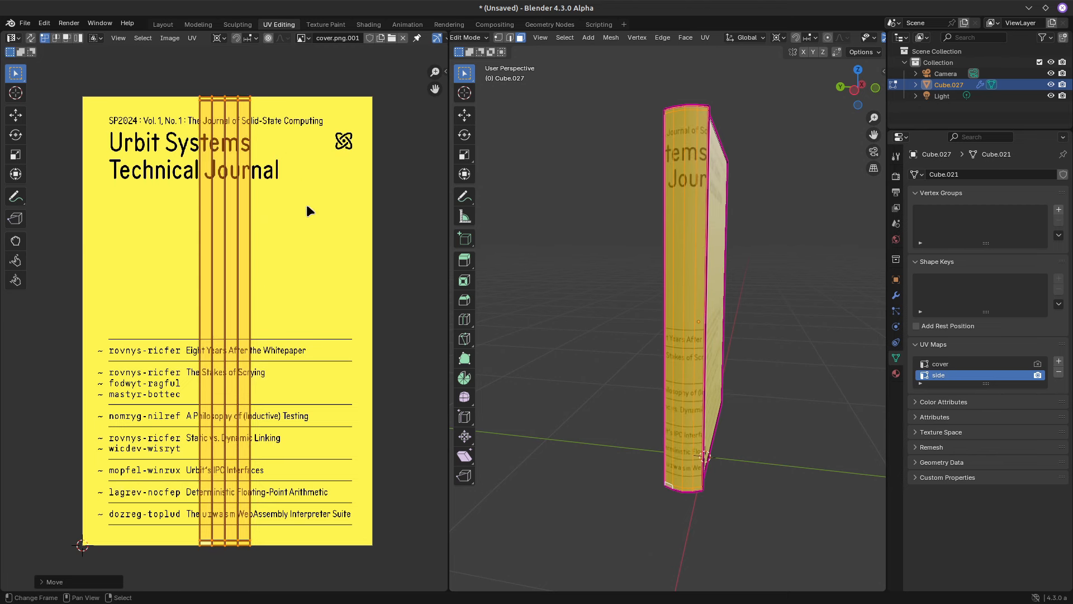
pyautogui.press('.')
pyautogui.click(305, 143)
pyautogui.press('r')
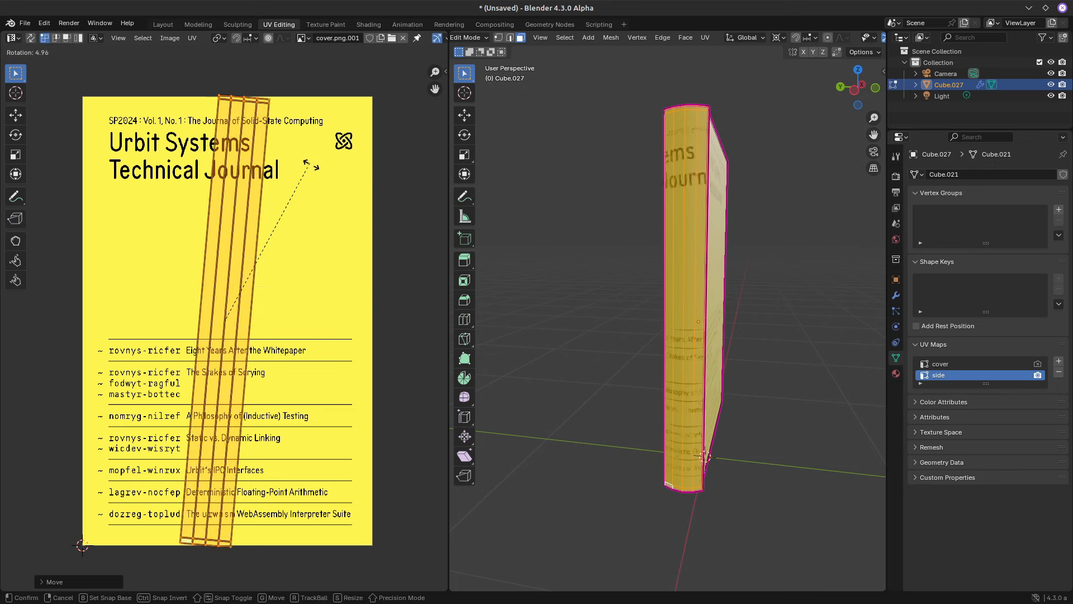
pyautogui.write('90')
pyautogui.press('Return')
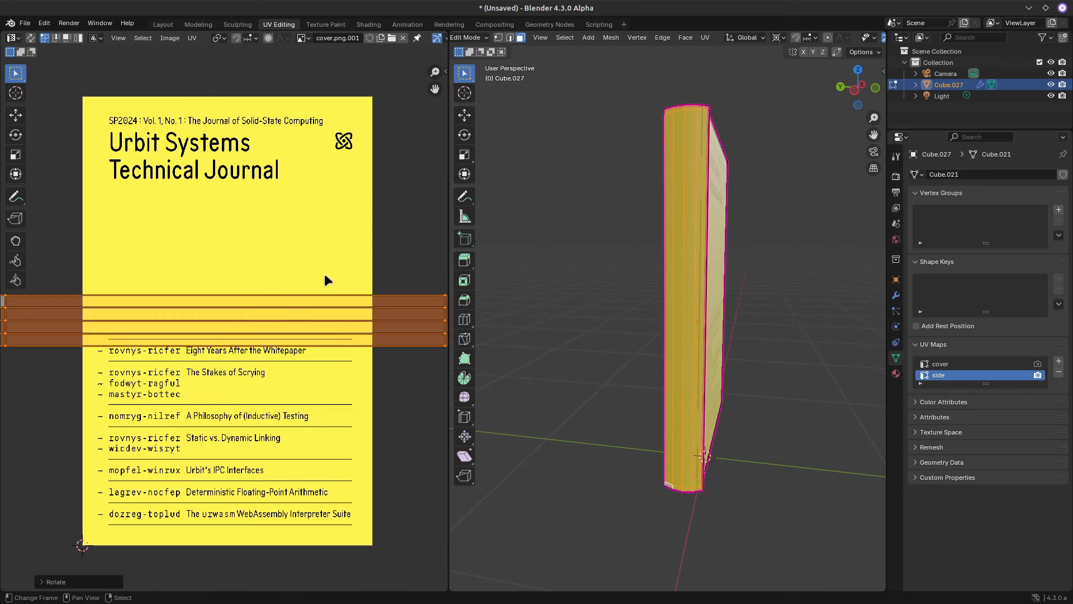
pyautogui.press('g')
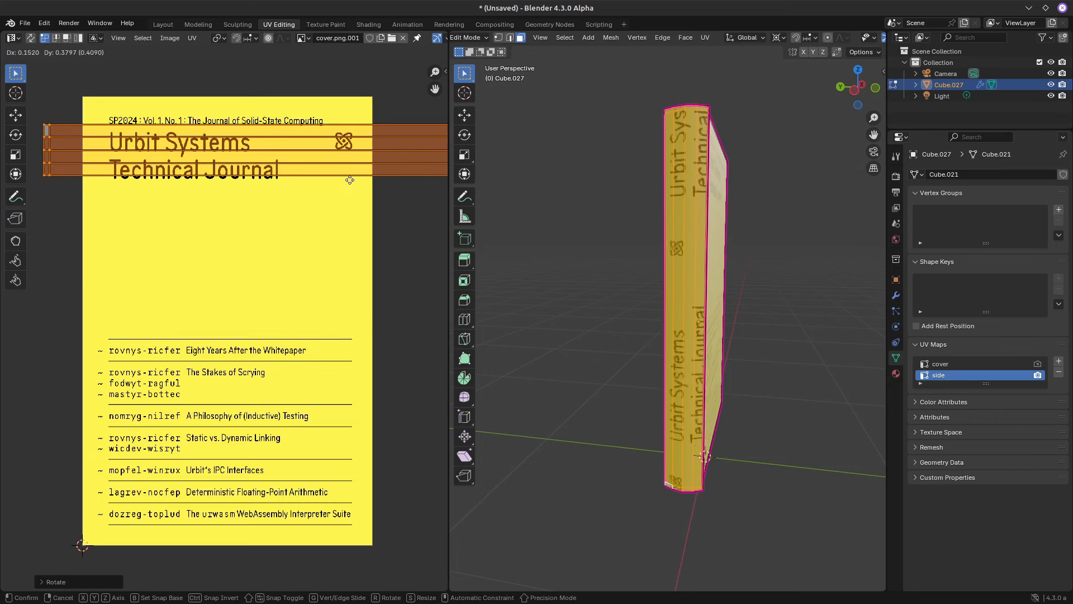
pyautogui.click(394, 188)
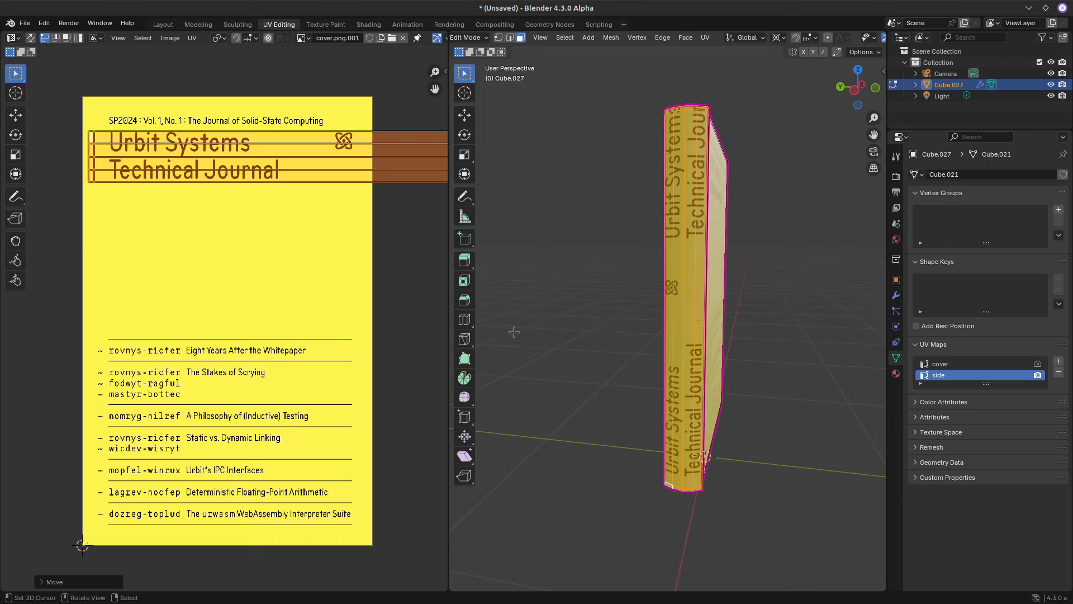
pyautogui.hotkey('ctrl', 'z')
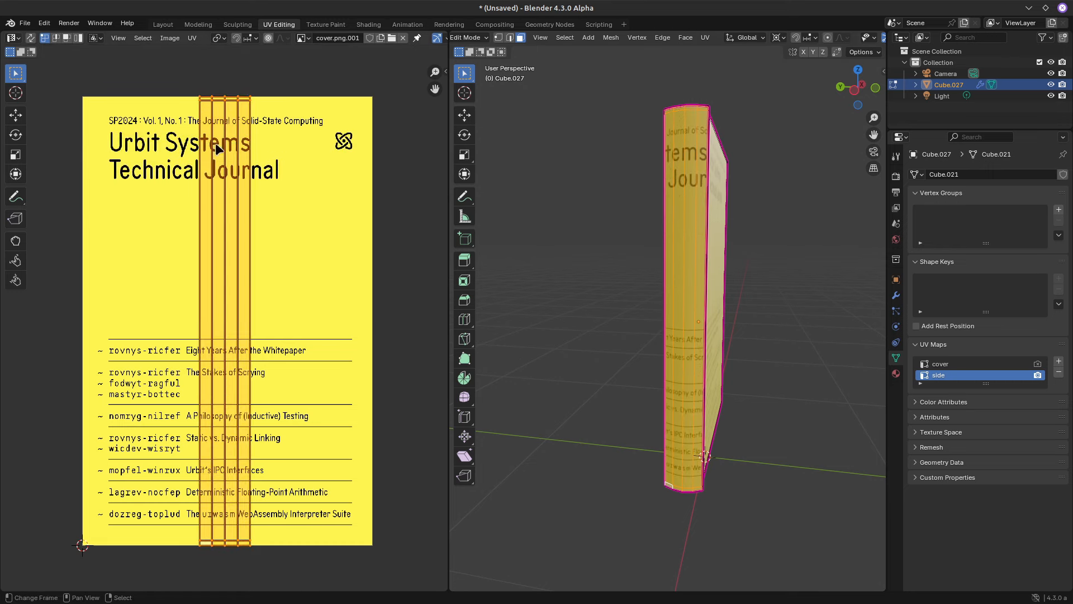
# Export the spine's UV layout as an image and place it in a new Inkscape document
pyautogui.click(192, 38)
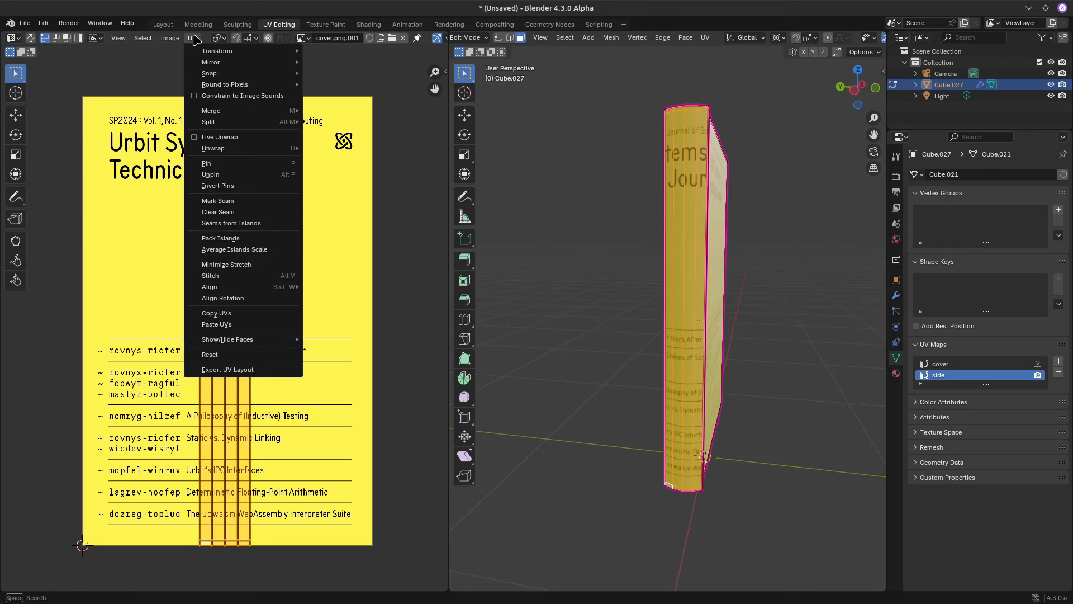
pyautogui.click(231, 369)
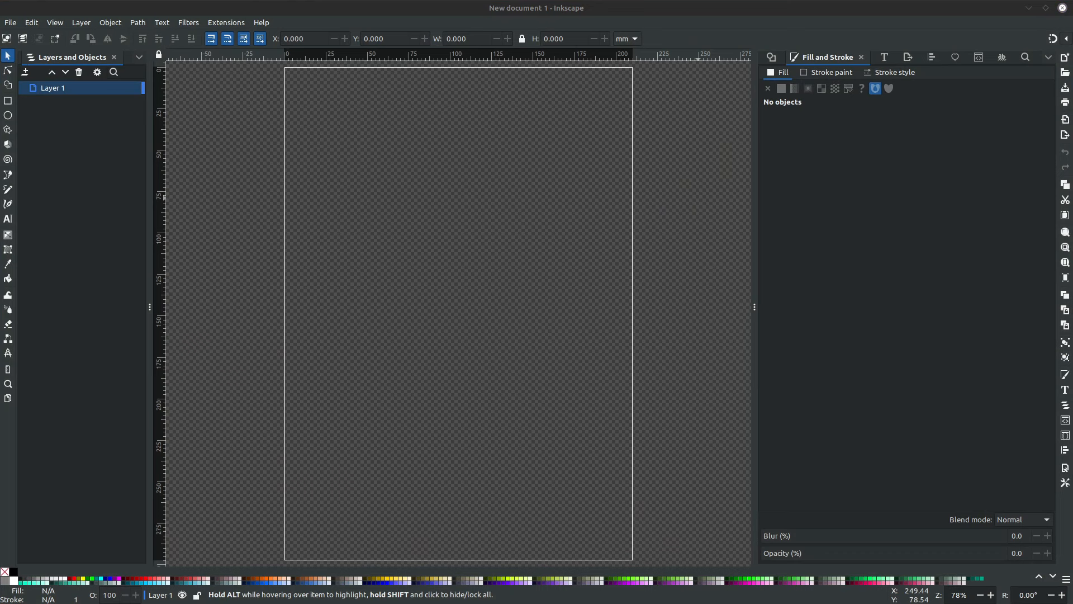
pyautogui.moveTo(1072, 301); pyautogui.dragTo(477, 268)
pyautogui.keyDown('ctrl'); pyautogui.scroll(-3, 583, 237); pyautogui.keyUp('ctrl')
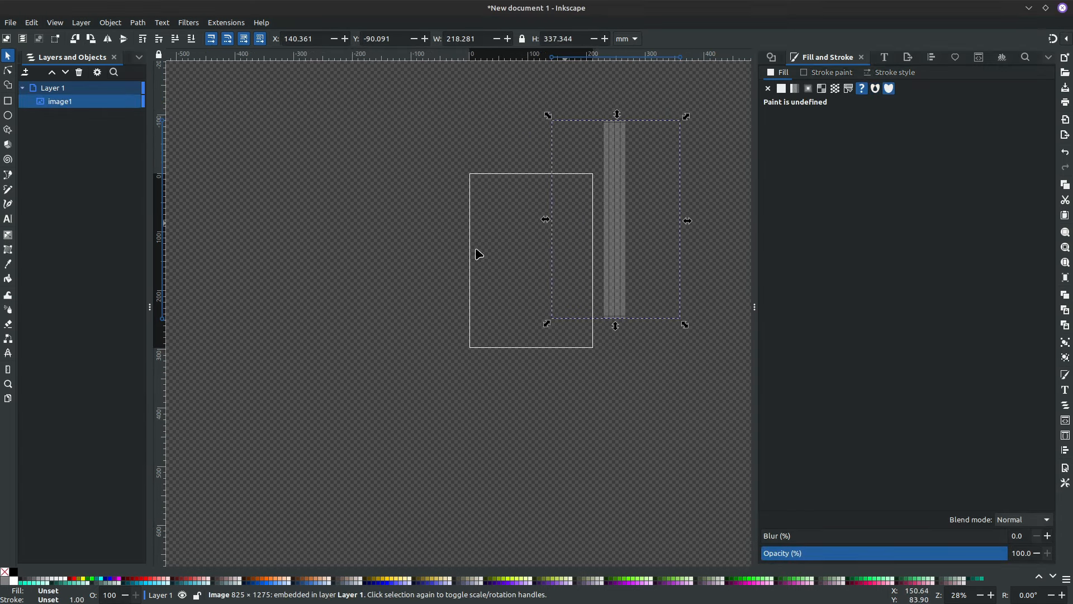
# Resize the page to fit the imported UV layout image
pyautogui.hscroll(4, 503, 255)
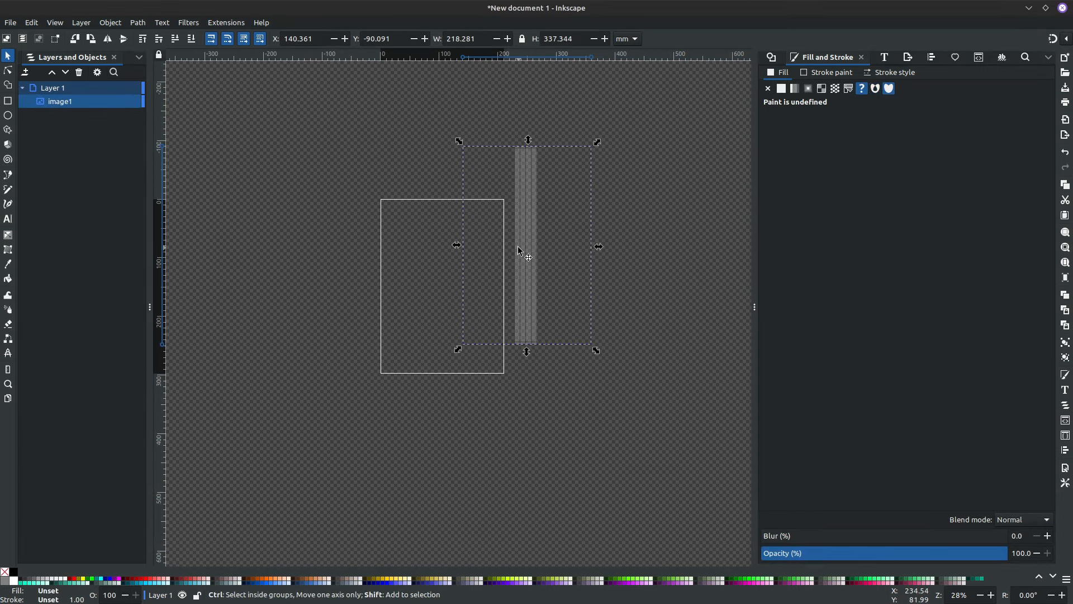
pyautogui.hotkey('ctrl', 'shift', 'r')
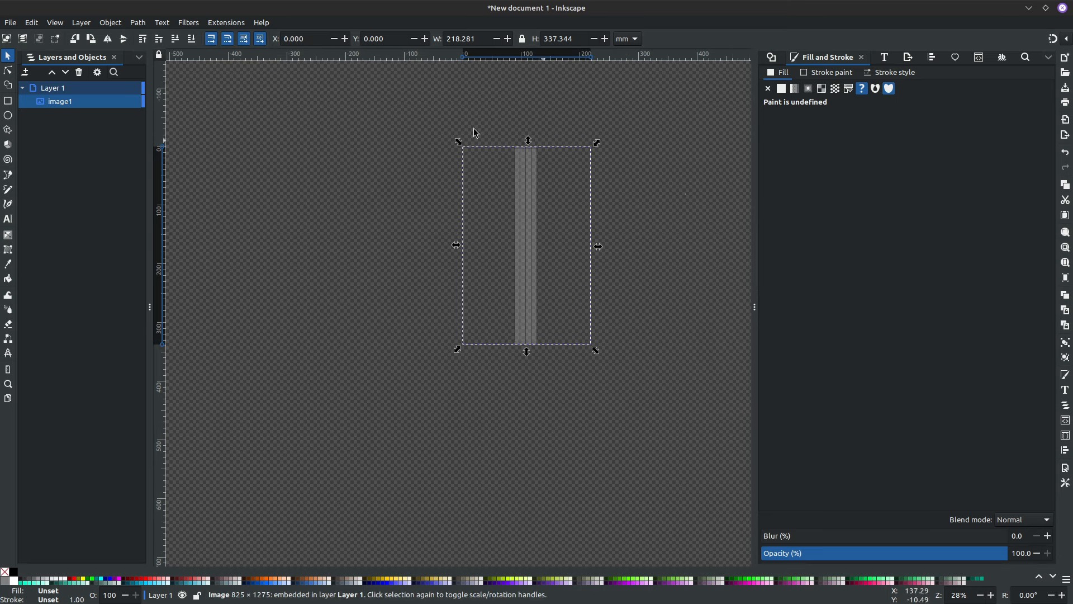
pyautogui.keyDown('ctrl'); pyautogui.scroll(1, 541, 190); pyautogui.keyUp('ctrl')
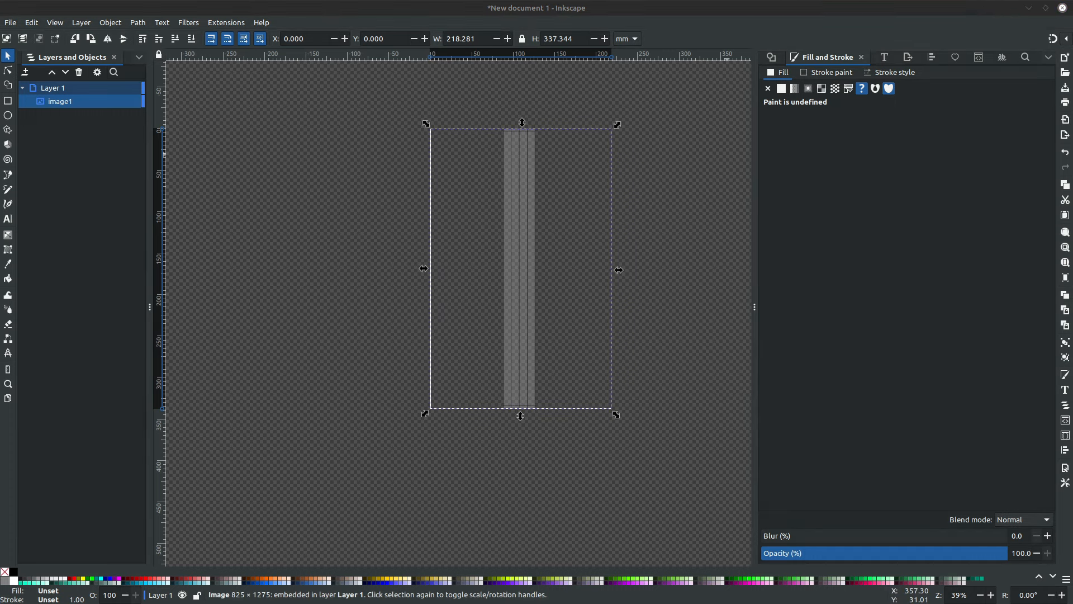
# Import the journal cover image and position it beside the page
pyautogui.moveTo(1072, 392); pyautogui.dragTo(321, 210)
pyautogui.moveTo(667, 121); pyautogui.dragTo(146, 295)
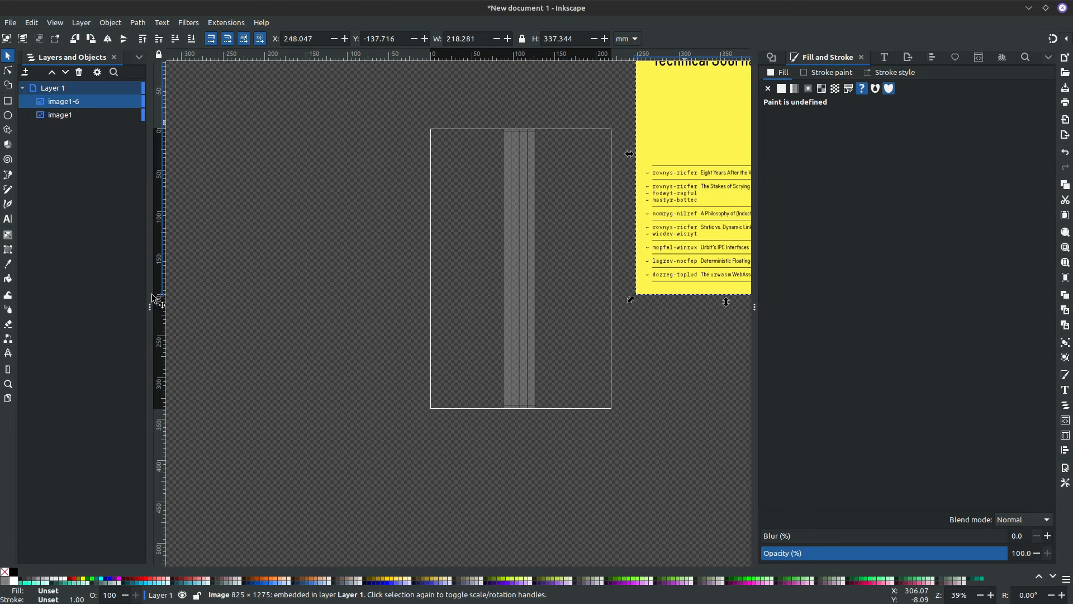
pyautogui.moveTo(253, 243); pyautogui.dragTo(393, 186)
pyautogui.keyDown('ctrl'); pyautogui.scroll(1, 441, 150); pyautogui.keyUp('ctrl')
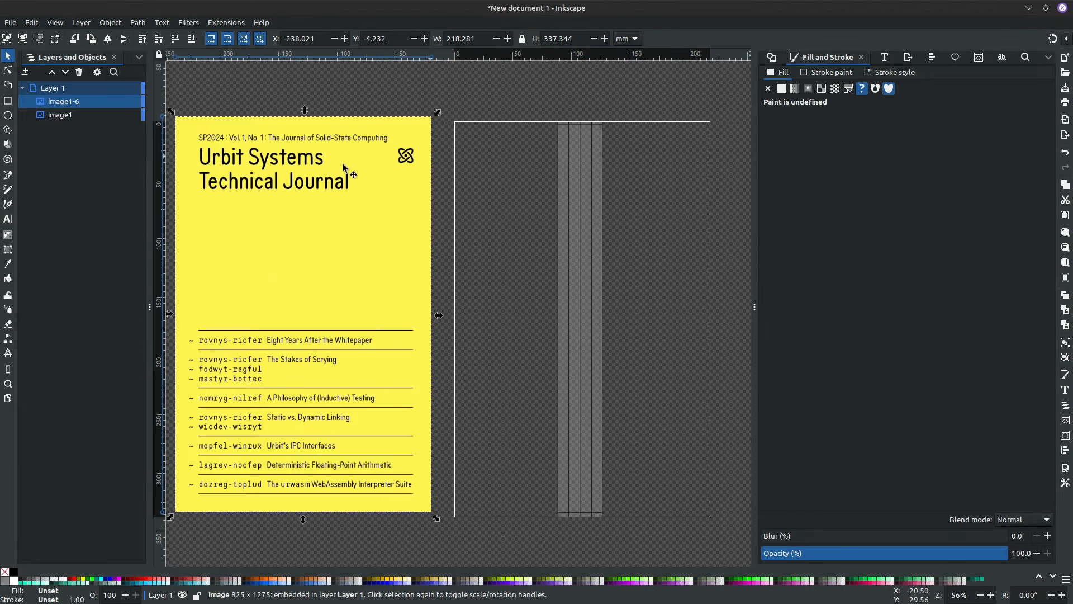
# Draw a yellow rectangle about 46 by 343 mm over the spine layout and lower it behind both images
pyautogui.click(8, 101)
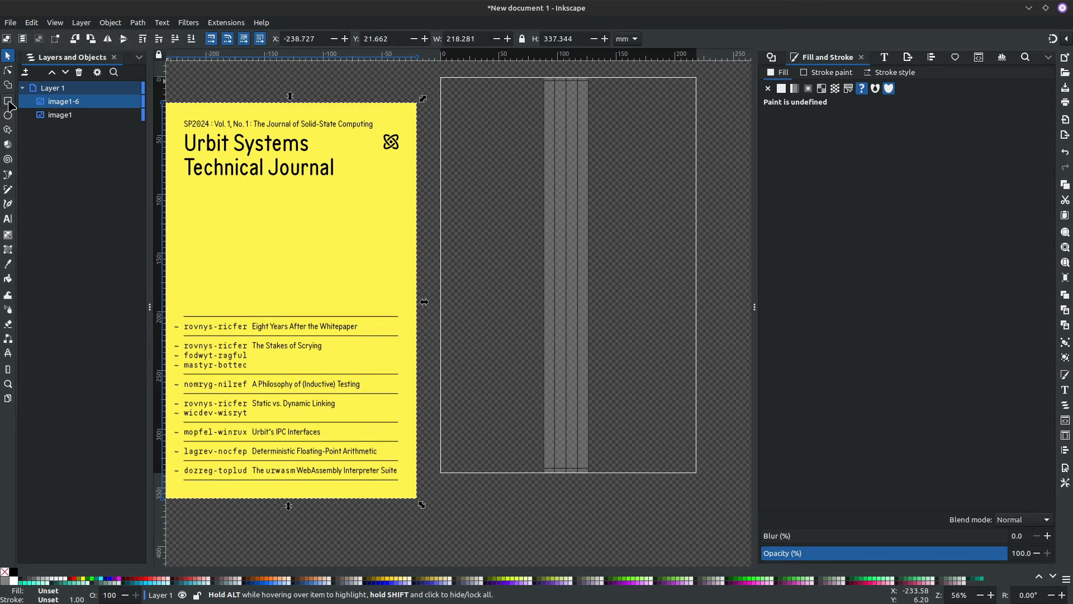
pyautogui.click(8, 100)
pyautogui.moveTo(439, 145); pyautogui.dragTo(445, 161, button='middle')
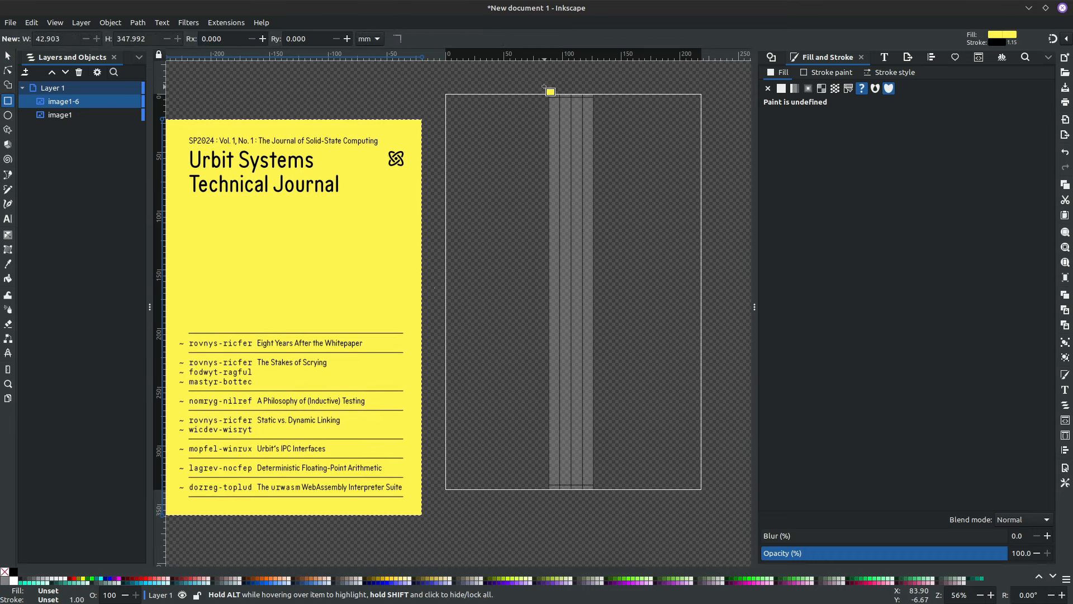
pyautogui.moveTo(546, 92)
pyautogui.mouseDown()
pyautogui.moveTo(572, 112)
pyautogui.moveTo(597, 329)
pyautogui.moveTo(597, 493)
pyautogui.mouseUp()
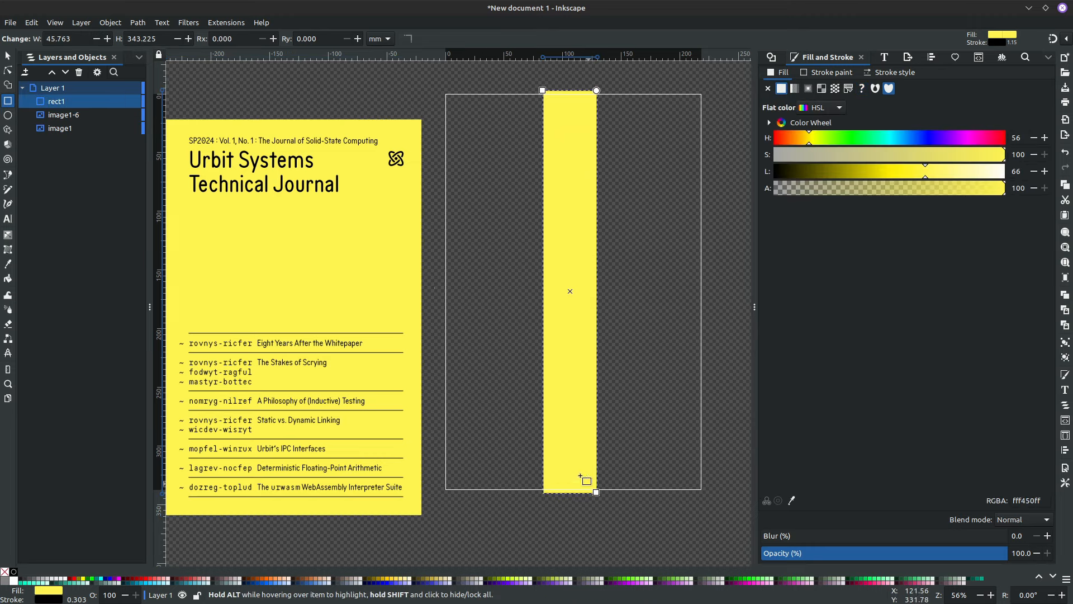
pyautogui.press('End')
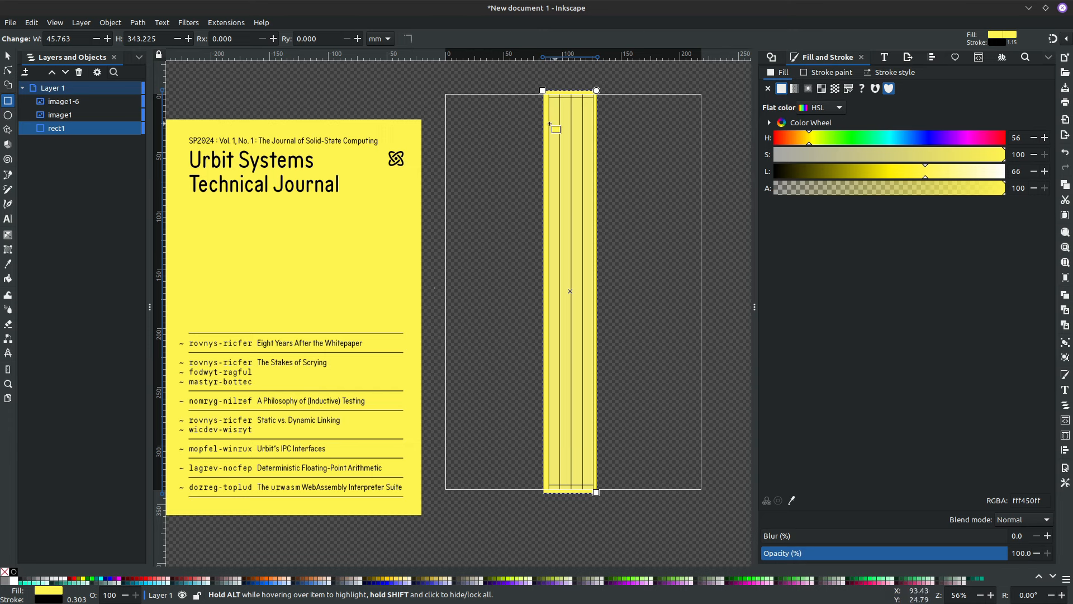
# Select the cover image and move it to about X -227.8 mm, Y 5.5 mm beside the page
pyautogui.press('s')
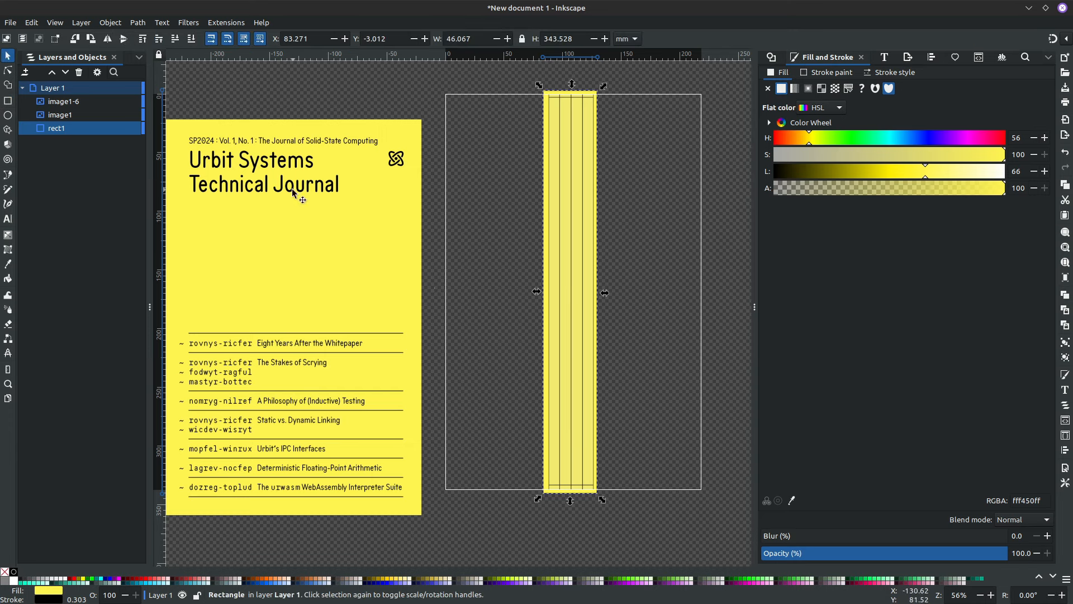
pyautogui.click(312, 202)
pyautogui.moveTo(299, 226)
pyautogui.mouseDown()
pyautogui.moveTo(326, 215)
pyautogui.moveTo(313, 217)
pyautogui.mouseUp()
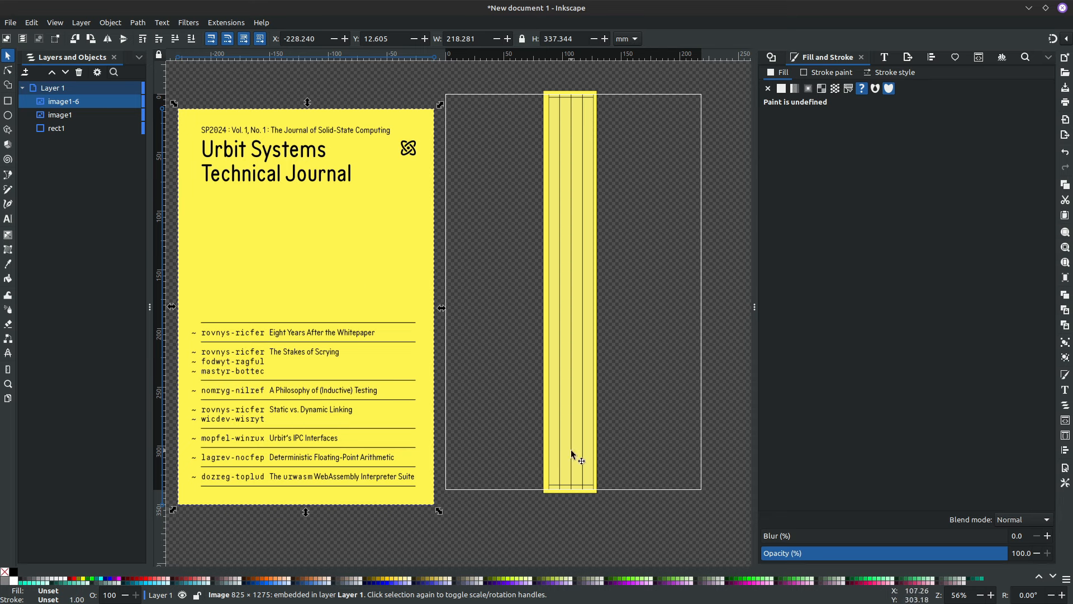
pyautogui.moveTo(320, 235); pyautogui.dragTo(318, 226)
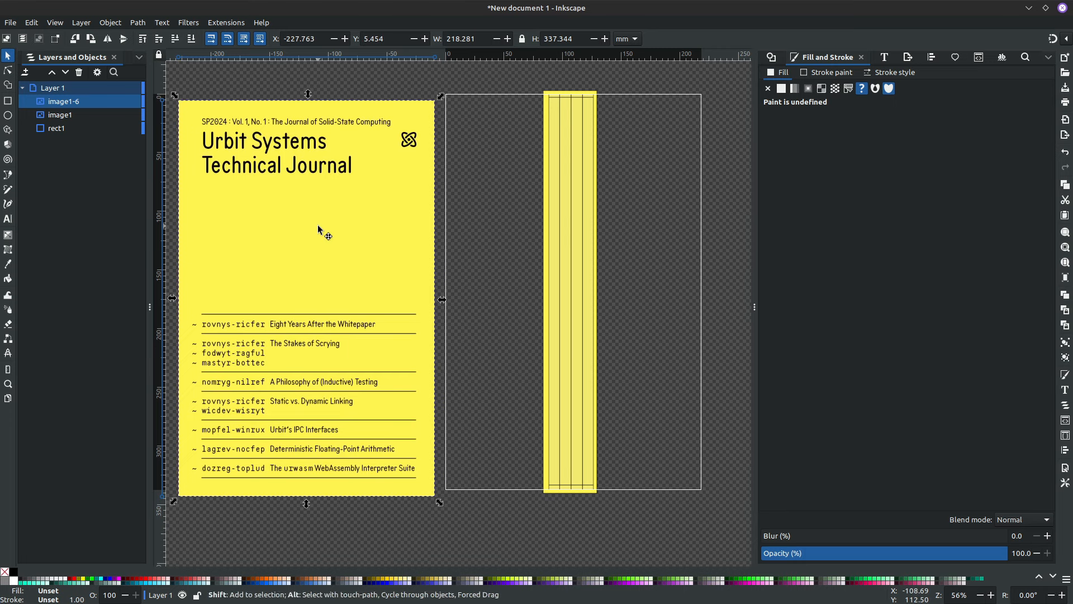
# Trace the cover image into a vector path with a single-scan brightness cutoff threshold of 0.319
pyautogui.hotkey('shift', 'alt', 'b')
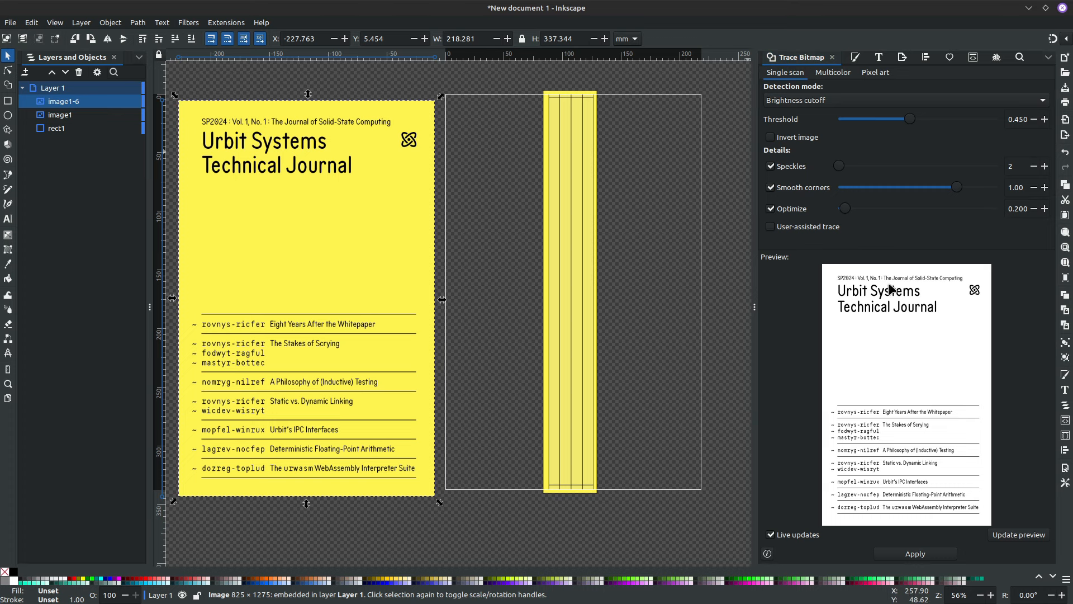
pyautogui.moveTo(911, 119)
pyautogui.mouseDown()
pyautogui.moveTo(838, 133)
pyautogui.moveTo(854, 130)
pyautogui.mouseUp()
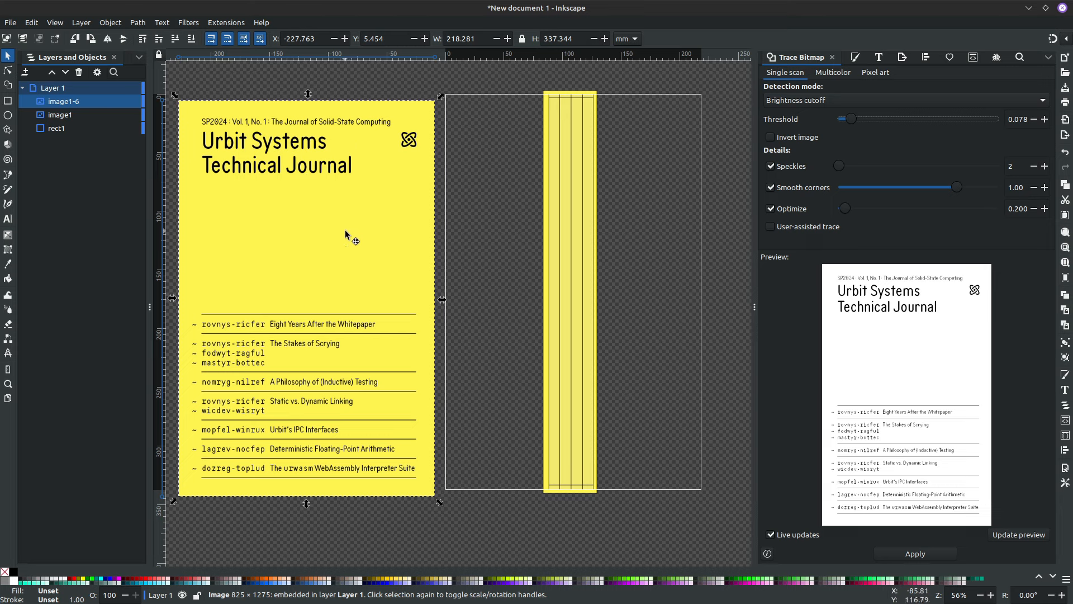
pyautogui.moveTo(850, 119)
pyautogui.mouseDown()
pyautogui.moveTo(909, 119)
pyautogui.moveTo(889, 119)
pyautogui.mouseUp()
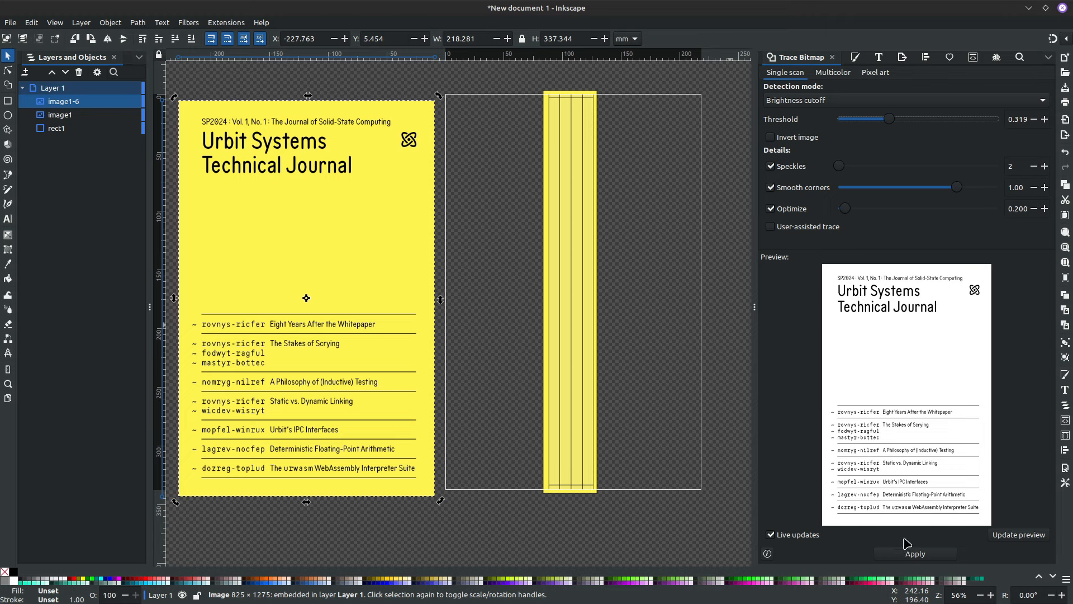
pyautogui.click(913, 553)
# Move the traced path onto the page and delete all nodes of its article list, keeping the title, issue line and logo
pyautogui.moveTo(323, 166)
pyautogui.mouseDown()
pyautogui.moveTo(552, 210)
pyautogui.moveTo(636, 147)
pyautogui.moveTo(587, 165)
pyautogui.mouseUp()
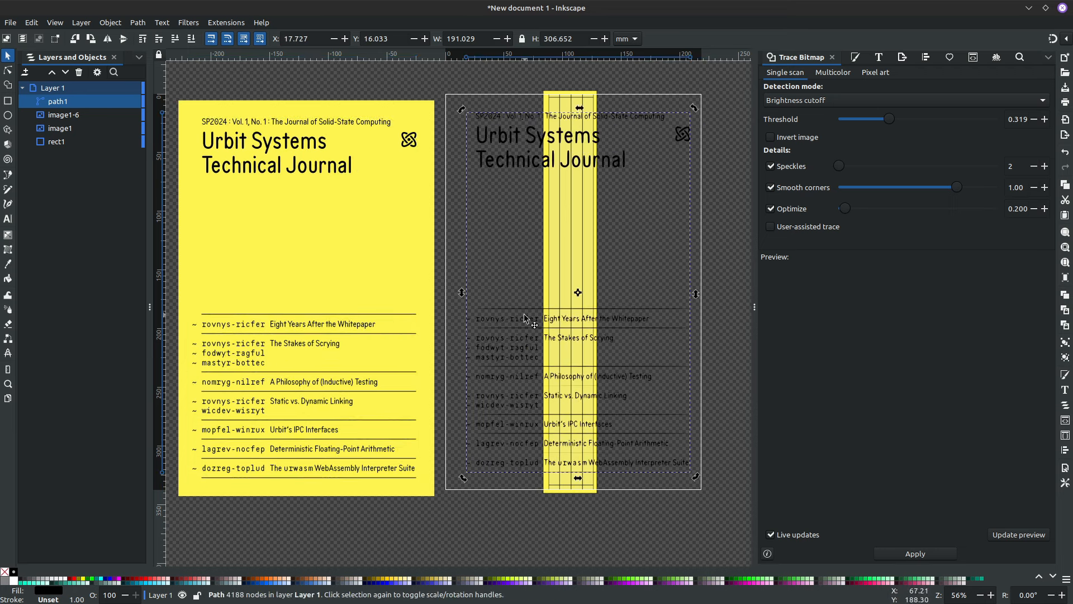
pyautogui.press('n')
pyautogui.moveTo(457, 283); pyautogui.dragTo(715, 512)
pyautogui.press('Delete')
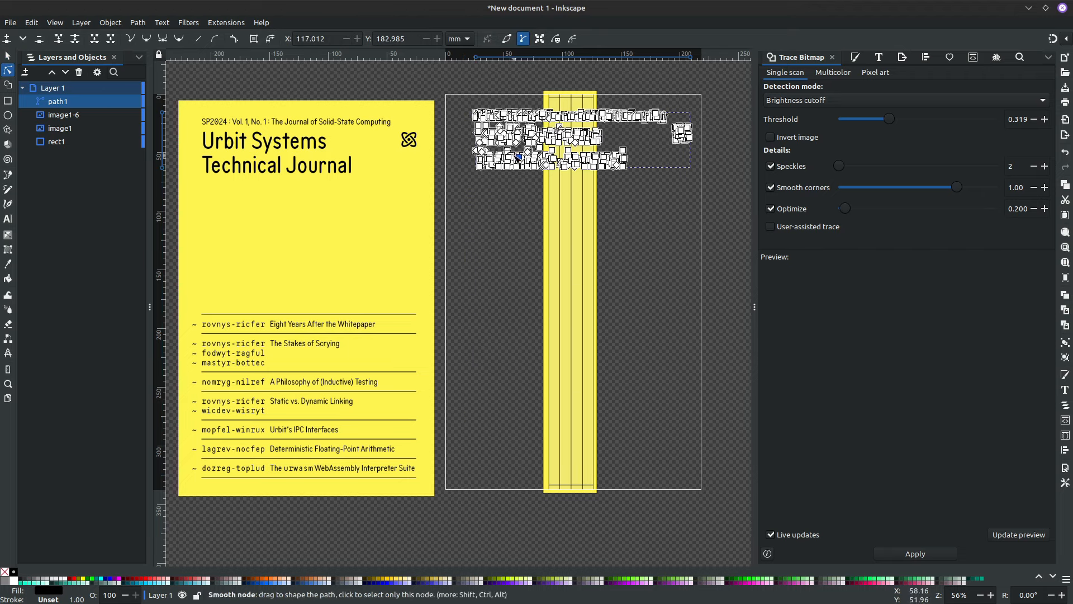
pyautogui.press('Escape')
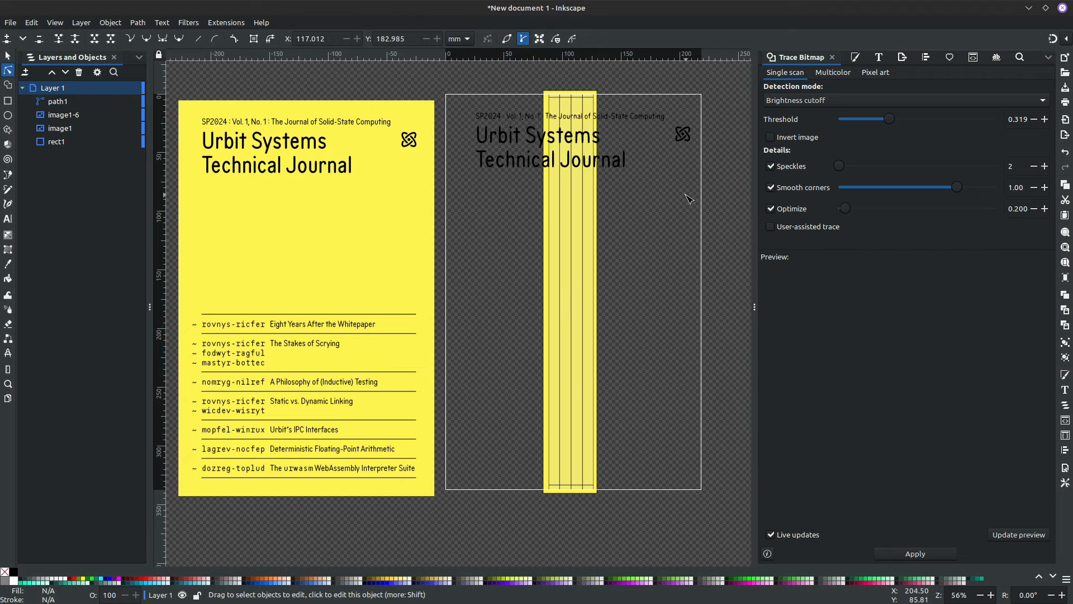
# Rotate the traced title path 90° clockwise and move it onto the upper part of the yellow spine rectangle
pyautogui.keyDown('ctrl'); pyautogui.scroll(1, 689, 198); pyautogui.keyUp('ctrl')
pyautogui.scroll(4, 637, 189)
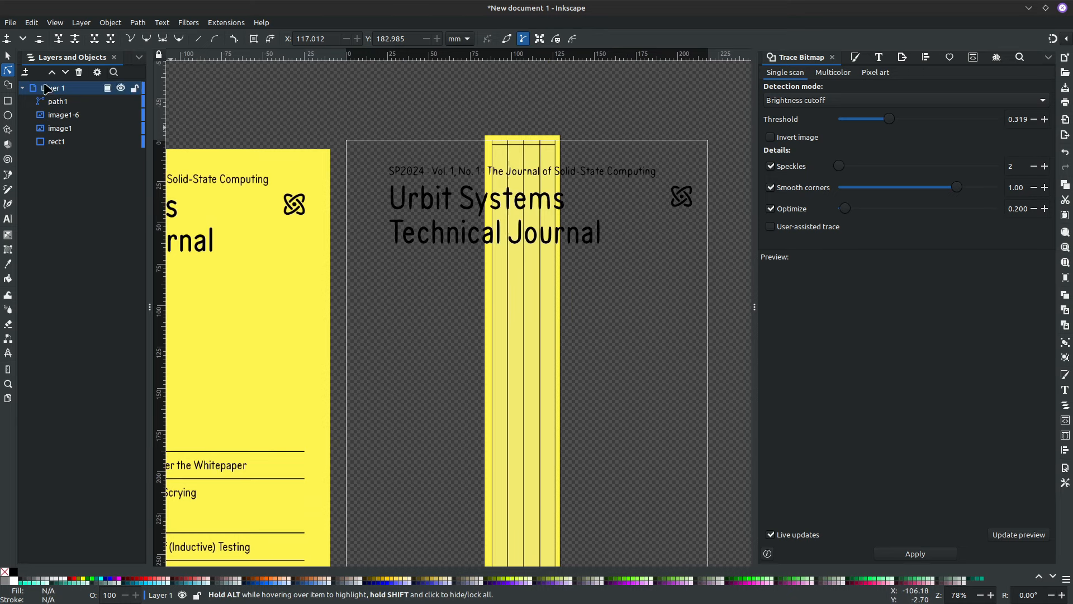
pyautogui.click(7, 56)
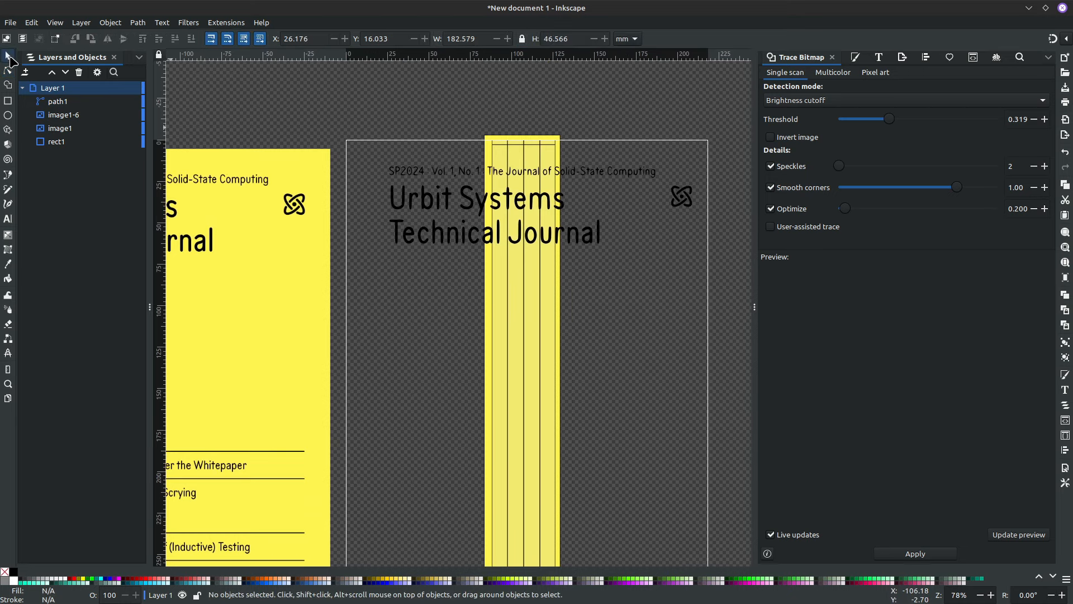
pyautogui.click(598, 171)
pyautogui.keyDown('ctrl'); pyautogui.moveTo(696, 250); pyautogui.dragTo(646, 229); pyautogui.keyUp('ctrl')
pyautogui.click(591, 171)
pyautogui.moveTo(619, 163); pyautogui.dragTo(542, 288)
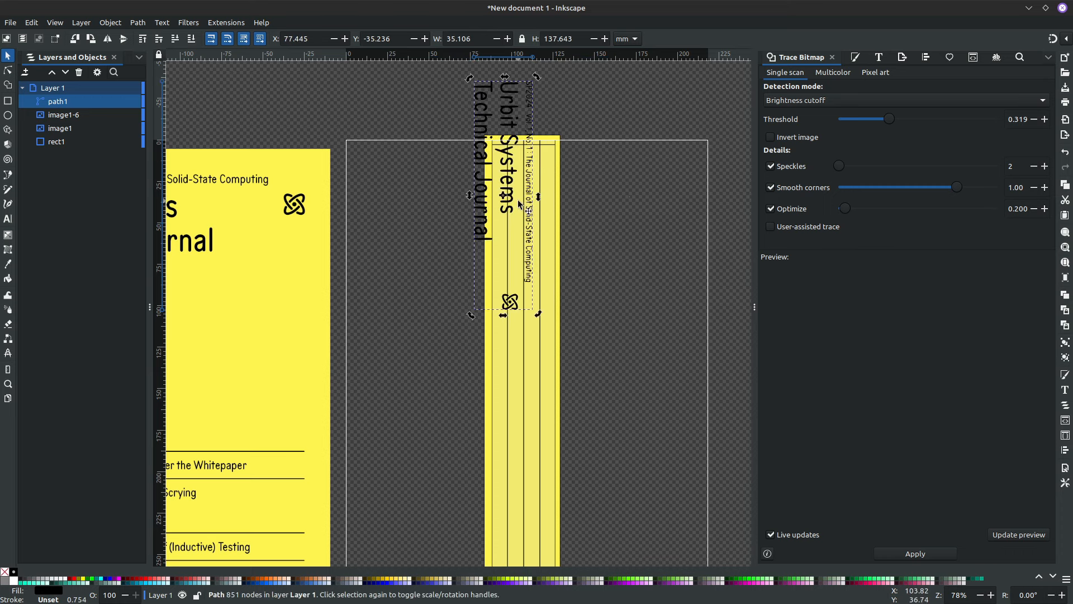
# Fit the title path inside the spine at about 31.4 by 123.1 mm, positioned at about X 91.6 mm, Y 11.7 mm
pyautogui.moveTo(493, 217); pyautogui.dragTo(507, 298)
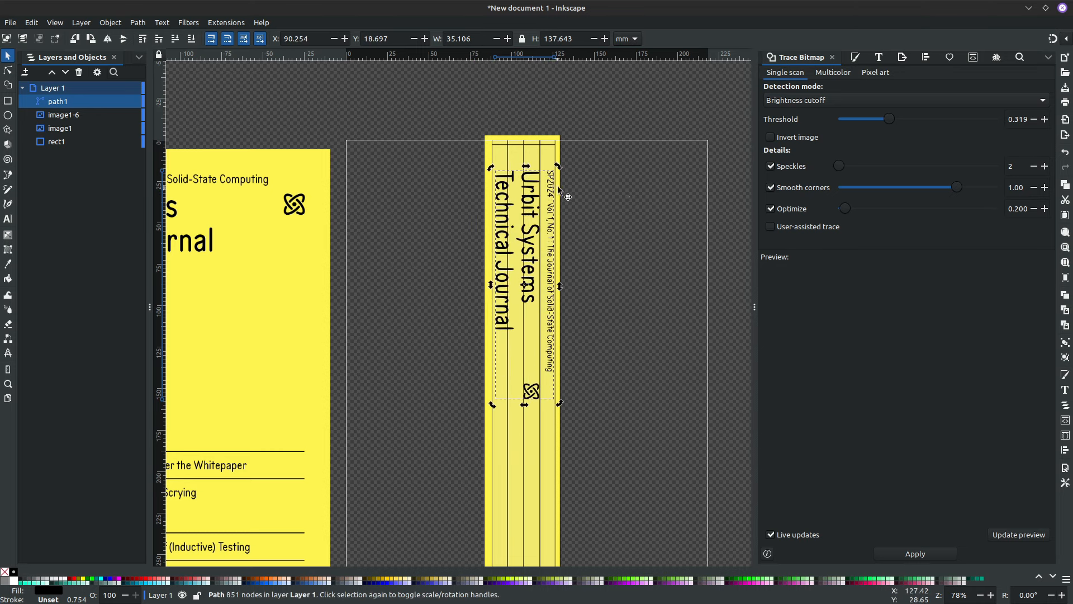
pyautogui.moveTo(557, 166); pyautogui.dragTo(550, 181)
pyautogui.moveTo(536, 226); pyautogui.dragTo(538, 192)
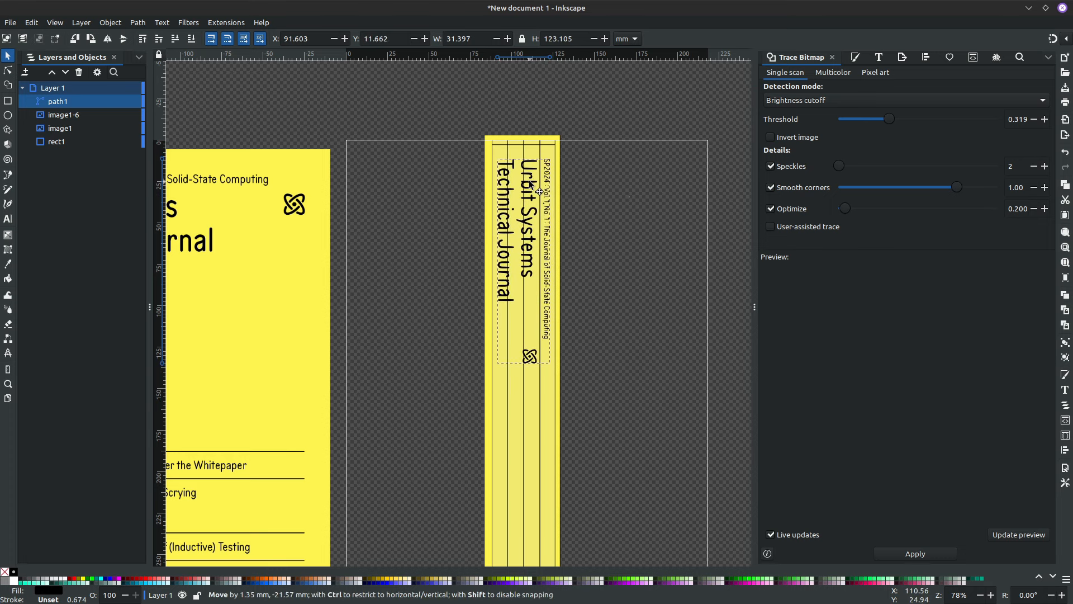
pyautogui.click(655, 236)
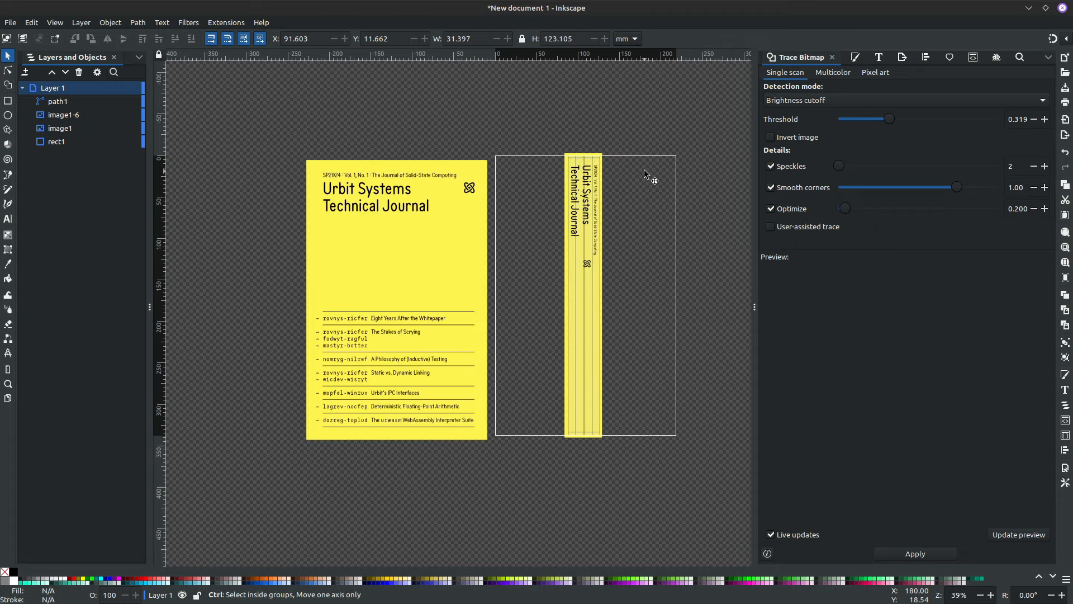
# Hide the cover image and the UV layout image, and open the export settings
pyautogui.moveTo(123, 134)
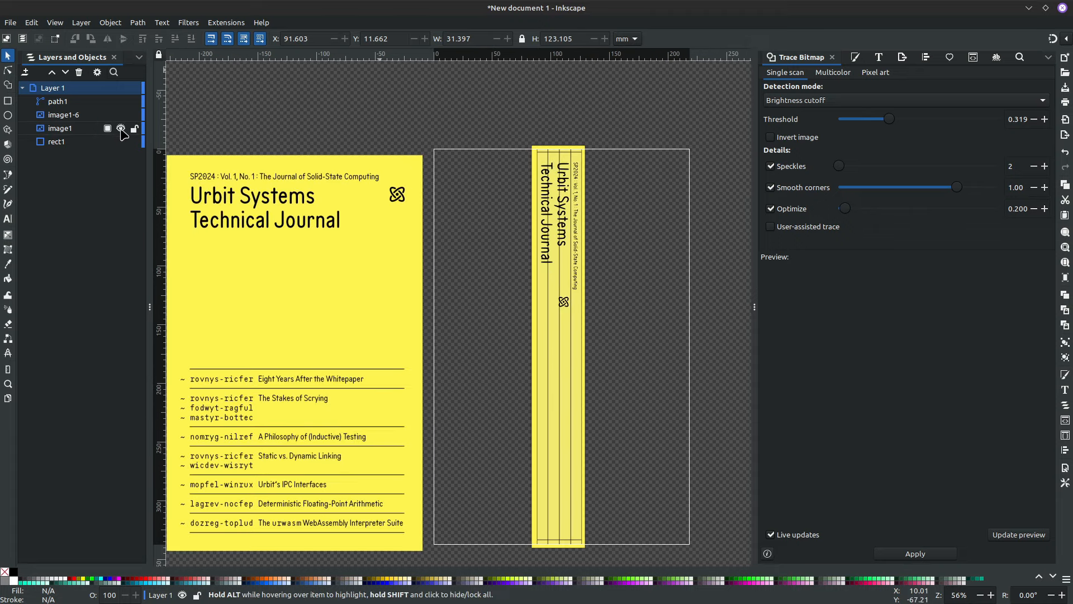
pyautogui.click(120, 115)
pyautogui.click(120, 128)
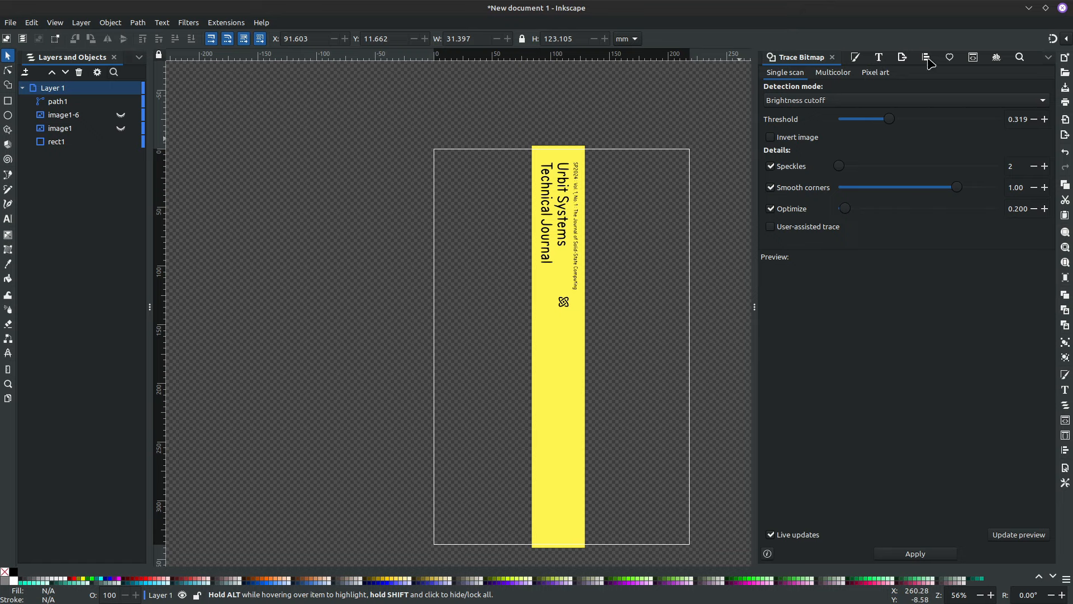
pyautogui.click(902, 57)
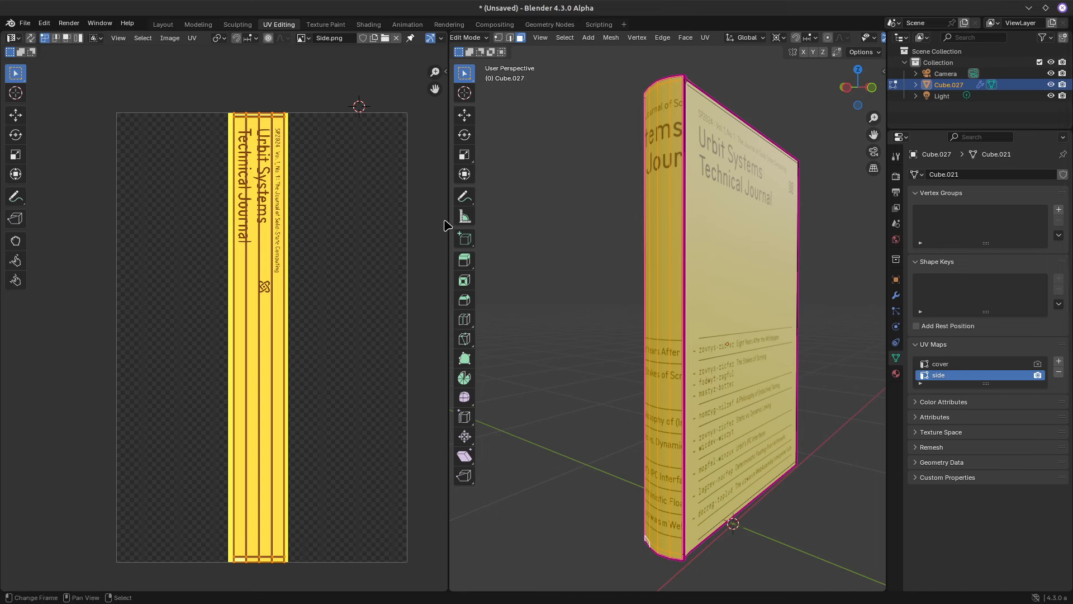
# In Blender, check the Side.png spine texture against the UV layout, and open the Shading workspace to inspect the book
pyautogui.scroll(-1, 321, 238)
pyautogui.scroll(2, 245, 236)
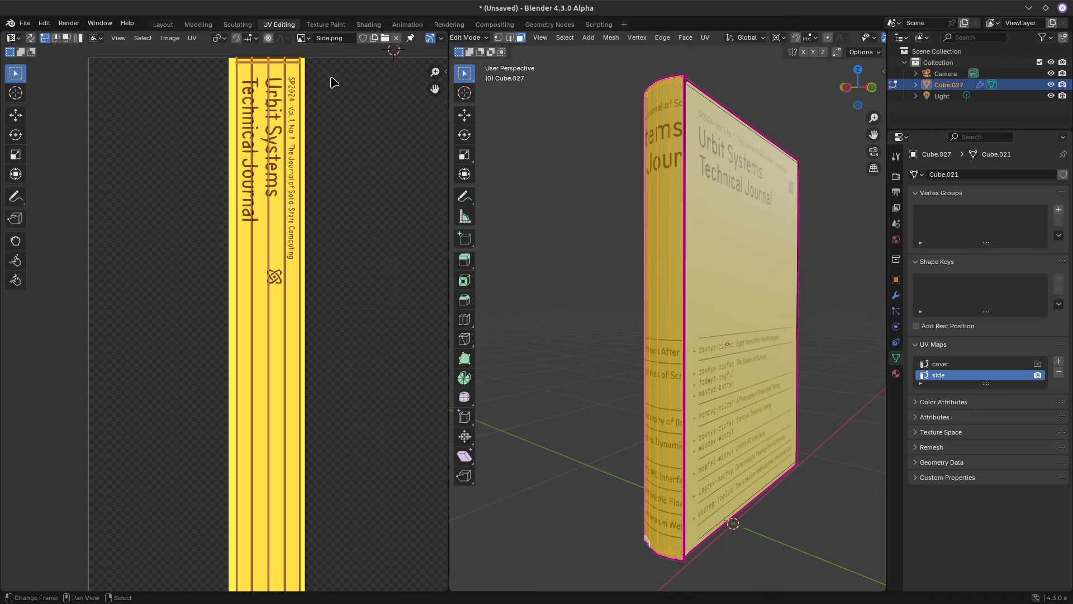
pyautogui.click(368, 25)
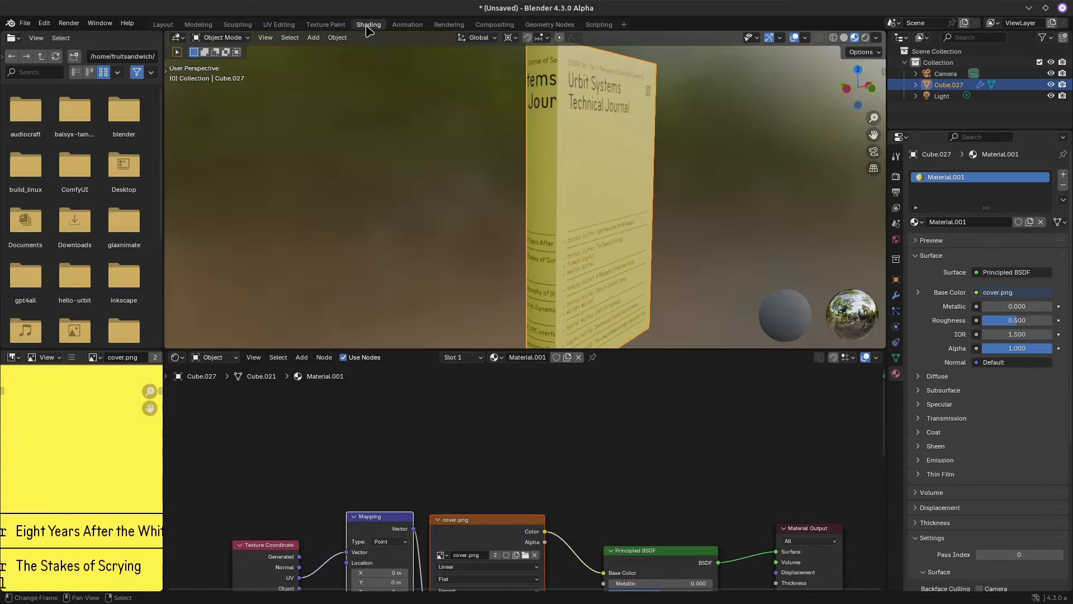
pyautogui.moveTo(569, 502); pyautogui.dragTo(568, 417, button='middle')
pyautogui.scroll(-2, 543, 412)
pyautogui.moveTo(578, 172); pyautogui.dragTo(588, 109, button='middle')
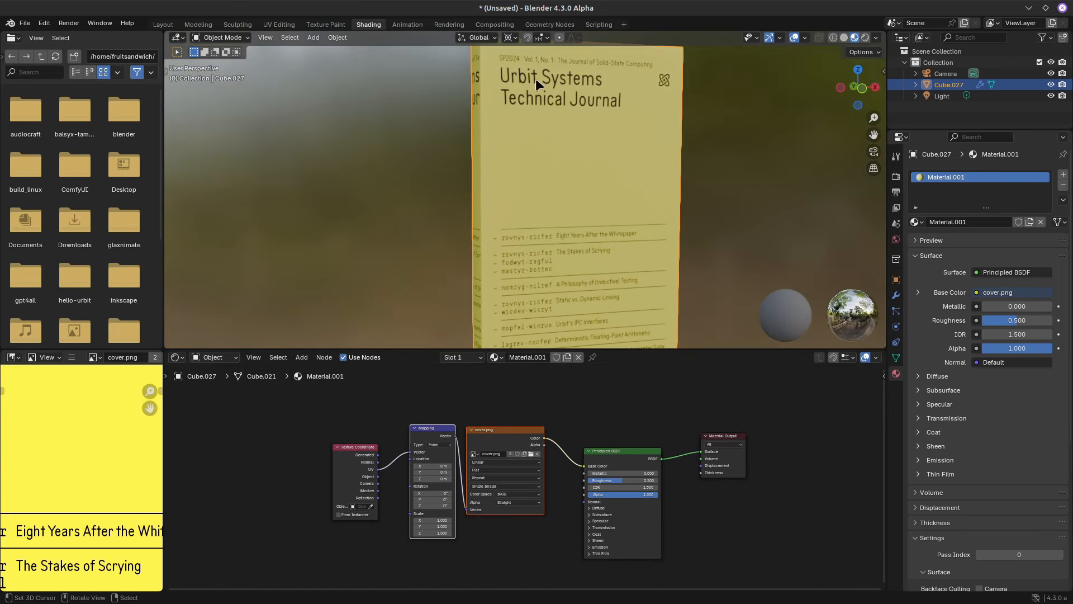
pyautogui.moveTo(553, 206); pyautogui.dragTo(598, 225, button='middle')
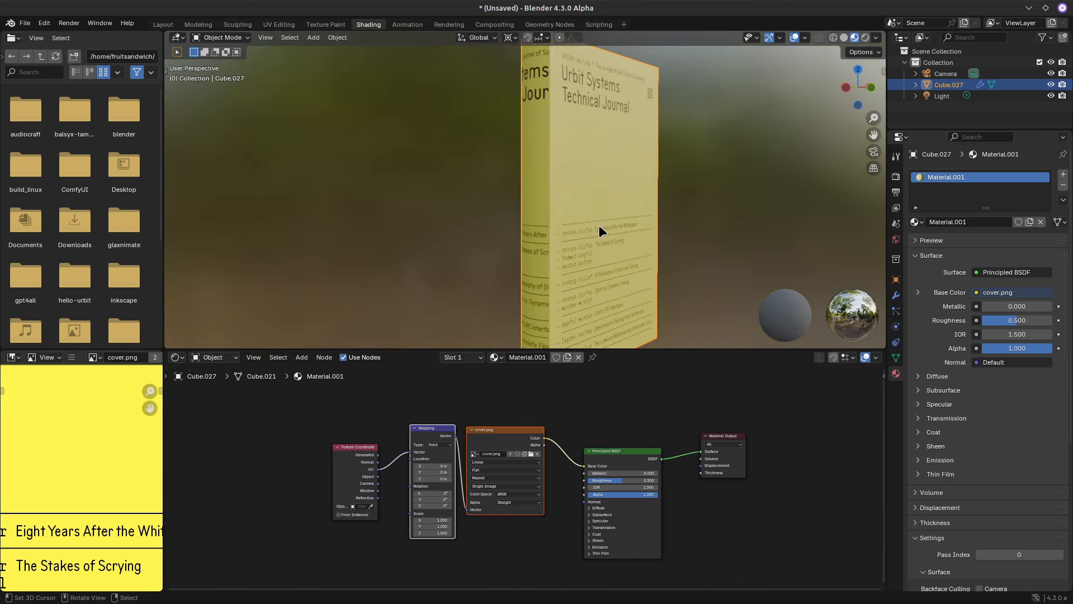
pyautogui.moveTo(484, 162); pyautogui.dragTo(548, 118, button='middle')
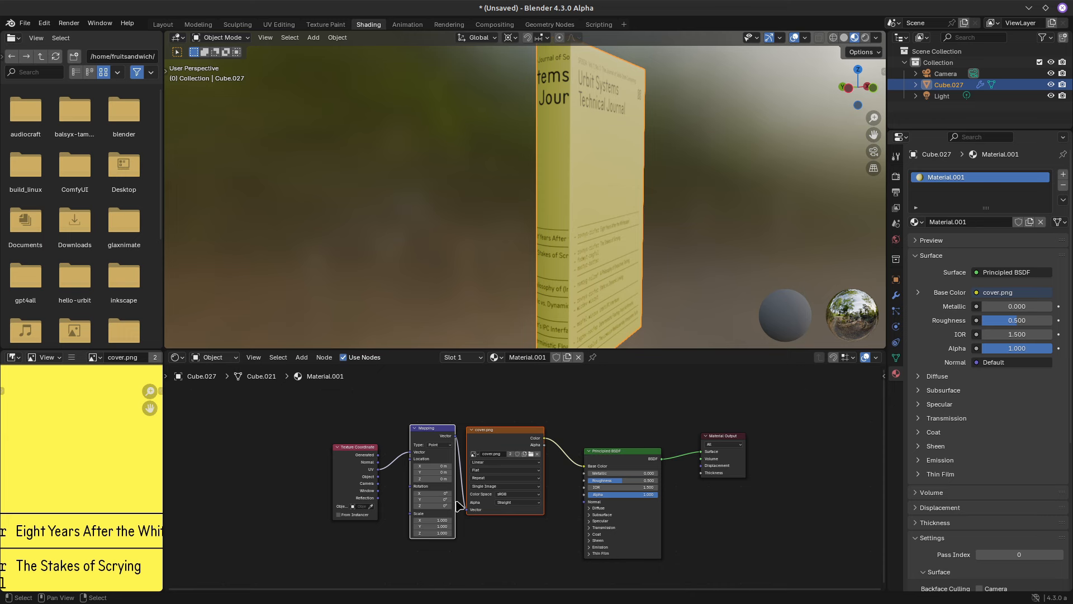
# Spread the material's nodes apart and preview the cover.png texture directly on the book
pyautogui.moveTo(360, 465); pyautogui.dragTo(341, 476)
pyautogui.moveTo(425, 440); pyautogui.dragTo(393, 475)
pyautogui.moveTo(480, 445); pyautogui.dragTo(449, 480)
pyautogui.moveTo(609, 458); pyautogui.dragTo(592, 458)
pyautogui.keyDown('ctrl'); pyautogui.keyDown('shift'); pyautogui.click(481, 481); pyautogui.keyUp('shift'); pyautogui.keyUp('ctrl')
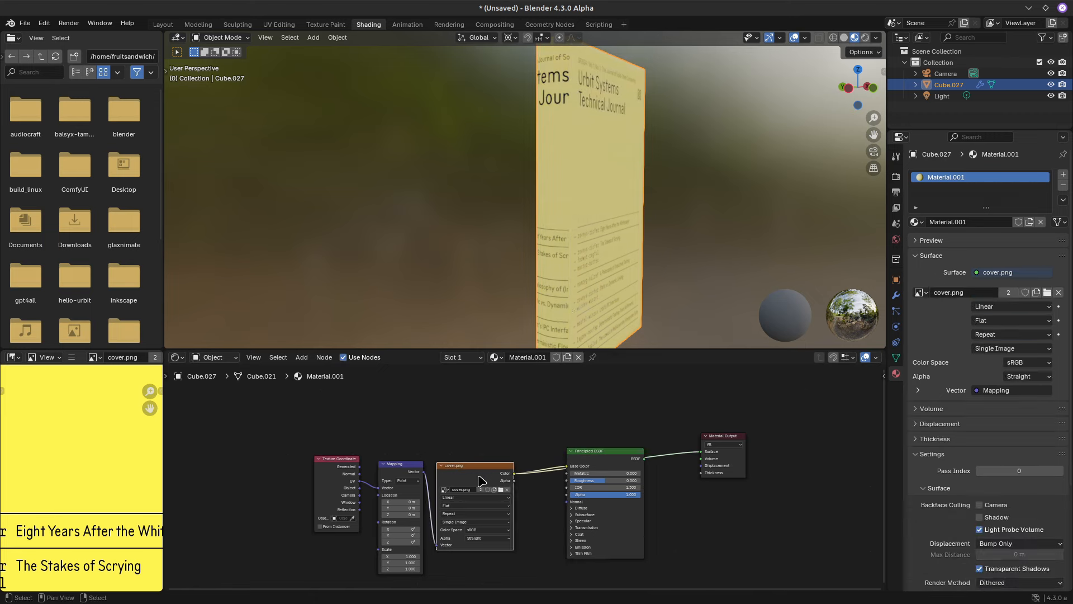
pyautogui.moveTo(657, 197); pyautogui.dragTo(608, 168, button='middle')
pyautogui.moveTo(622, 89); pyautogui.dragTo(593, 86, button='middle')
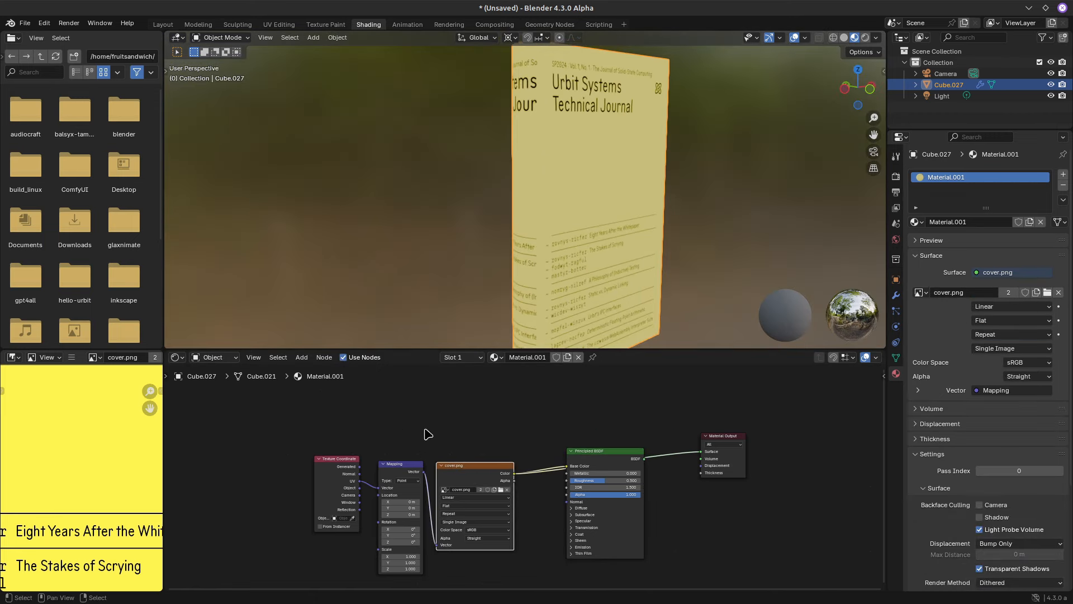
# Delete the Texture Coordinate node and add a UV Map node in its place
pyautogui.scroll(3, 427, 434)
pyautogui.moveTo(452, 418); pyautogui.dragTo(536, 424, button='middle')
pyautogui.moveTo(400, 434); pyautogui.dragTo(357, 443)
pyautogui.press('x')
pyautogui.hotkey('shift', 'a')
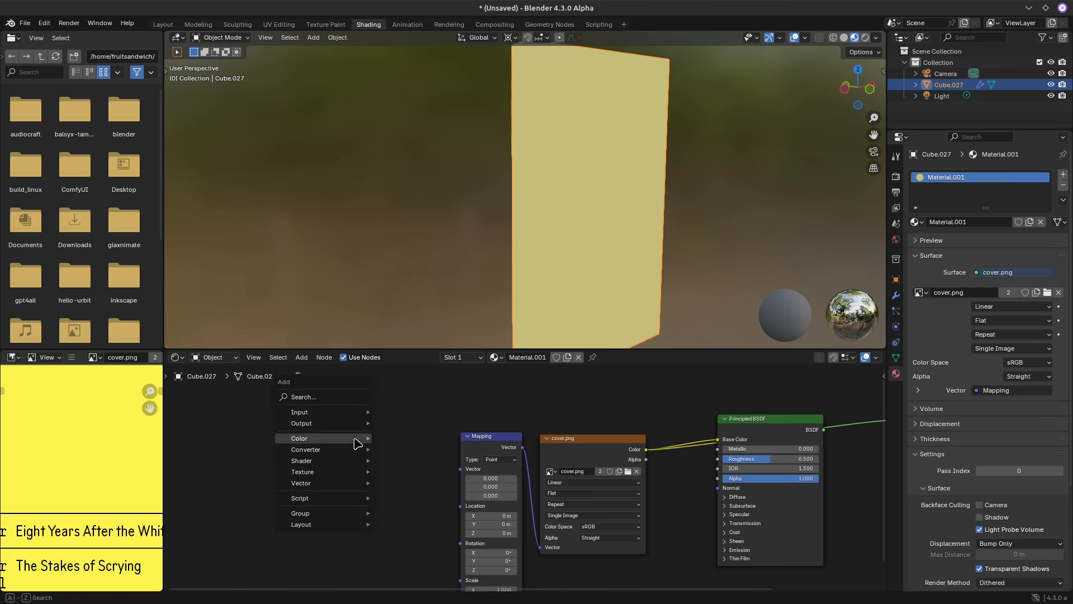
pyautogui.click(327, 396)
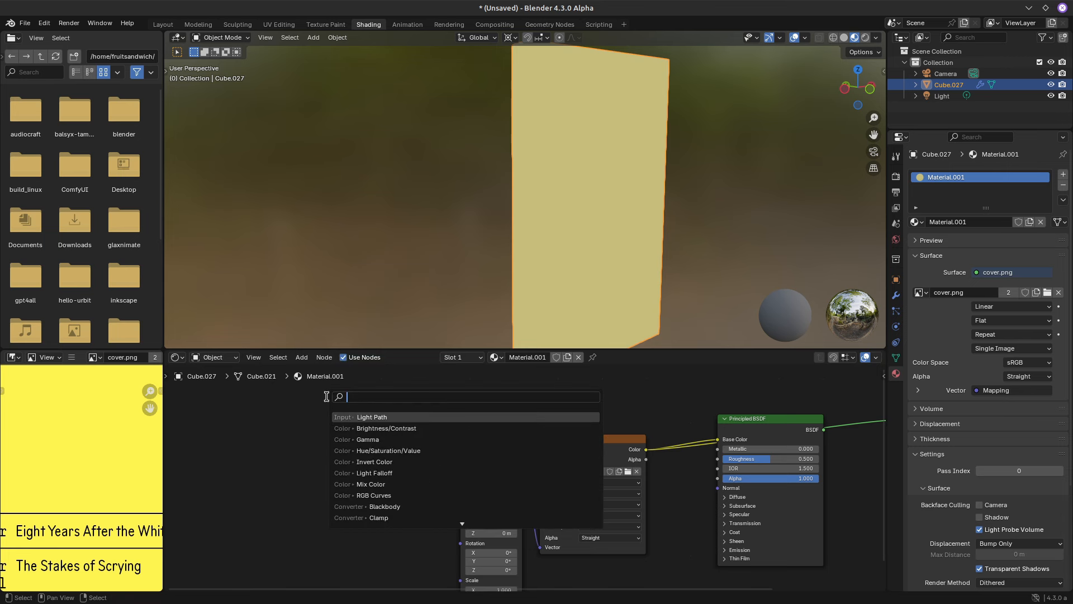
pyautogui.write('uv')
pyautogui.click(374, 417)
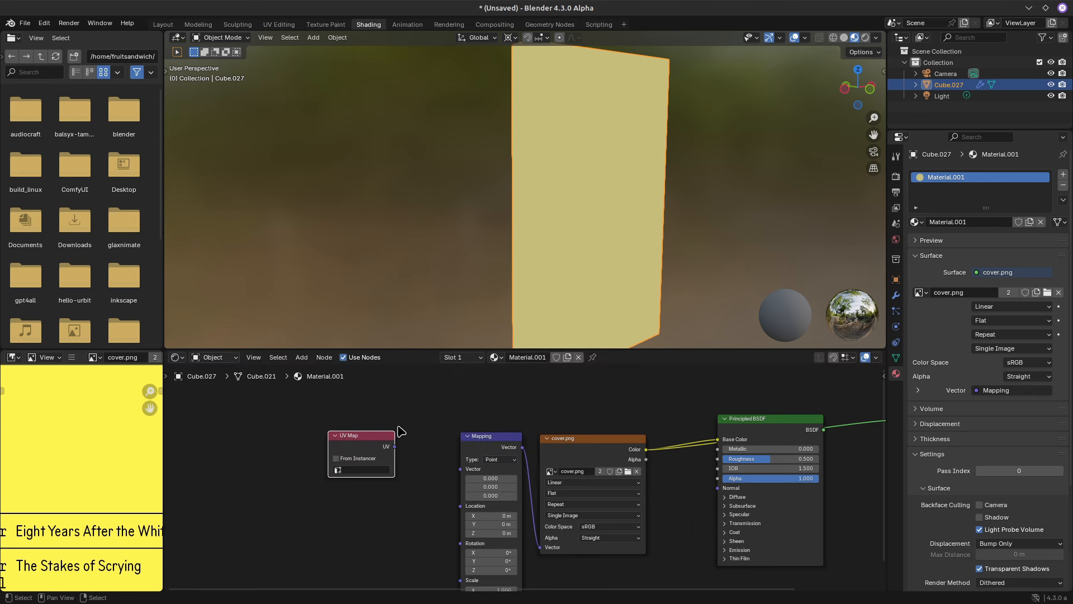
# Set the UV Map node to the cover map and connect its UV output to the Mapping node's Vector input
pyautogui.moveTo(401, 435); pyautogui.dragTo(396, 411, button='middle')
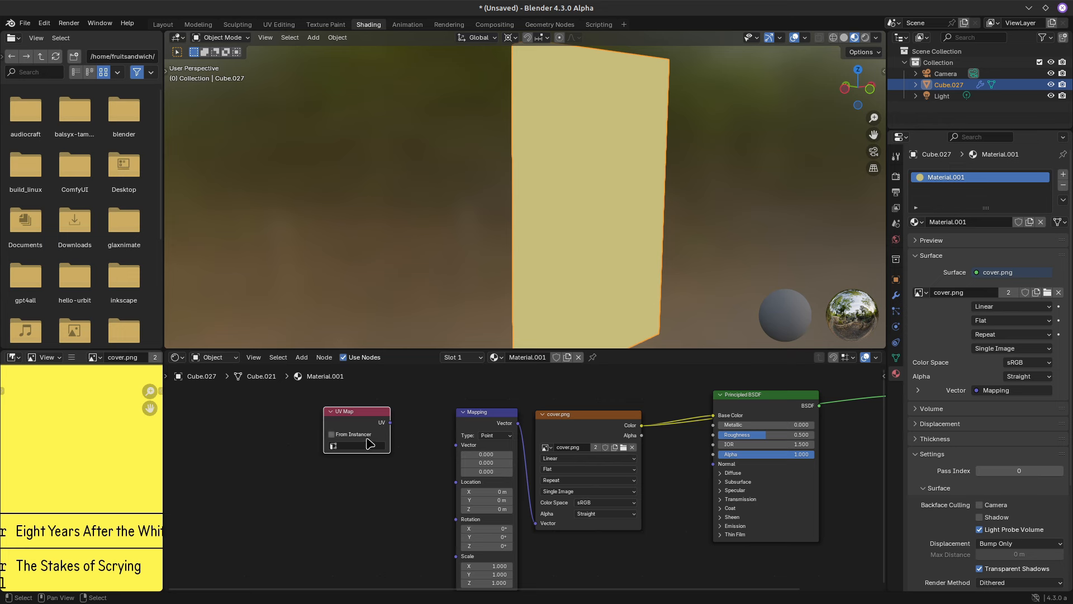
pyautogui.click(347, 445)
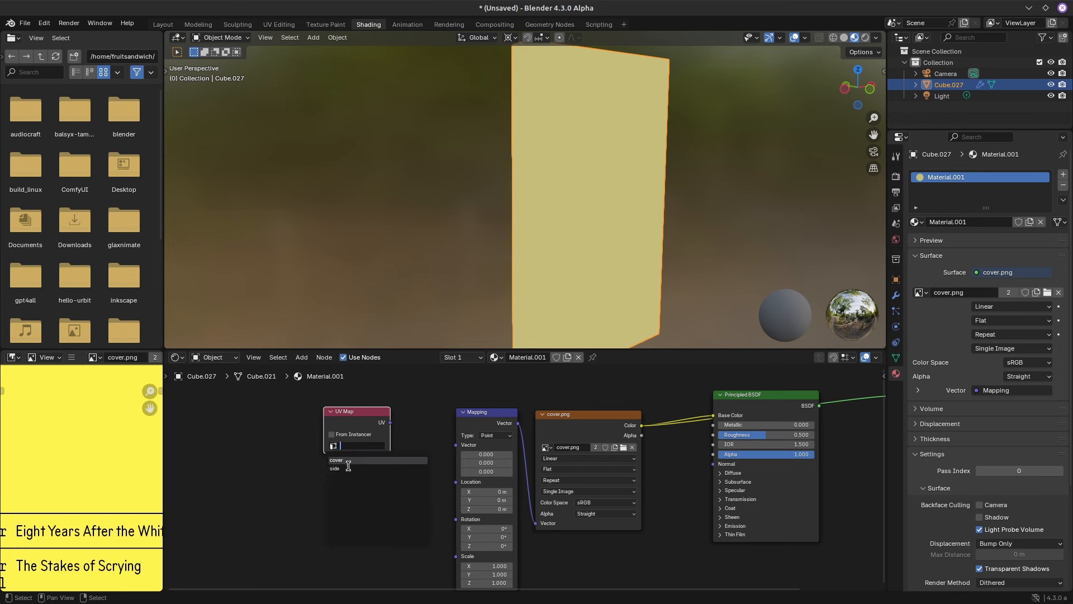
pyautogui.click(349, 459)
pyautogui.moveTo(390, 423); pyautogui.dragTo(456, 452)
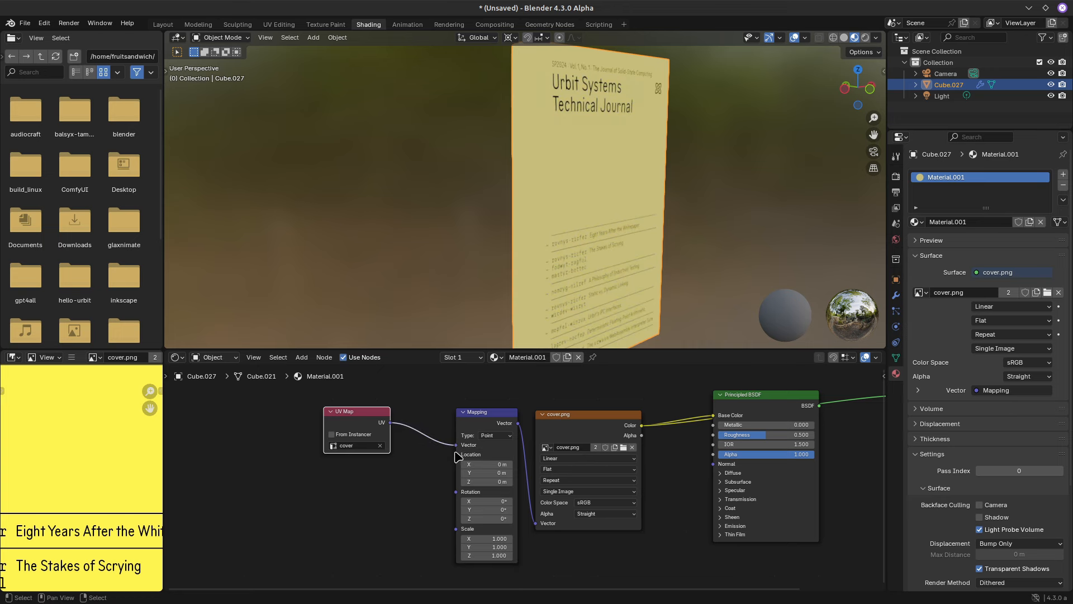
# Reconnect the Principled BSDF to the material output and check the book's cover and spine
pyautogui.moveTo(425, 395); pyautogui.dragTo(431, 418, button='middle')
pyautogui.moveTo(596, 189); pyautogui.dragTo(553, 176, button='middle')
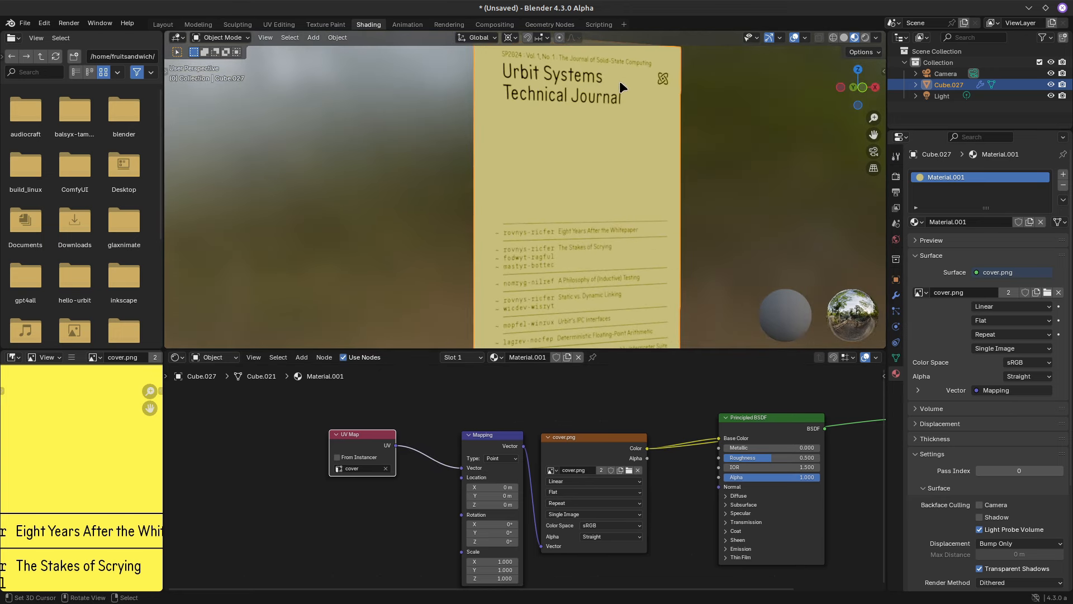
pyautogui.scroll(-1, 734, 435)
pyautogui.keyDown('ctrl'); pyautogui.keyDown('shift'); pyautogui.click(734, 435); pyautogui.keyUp('shift'); pyautogui.keyUp('ctrl')
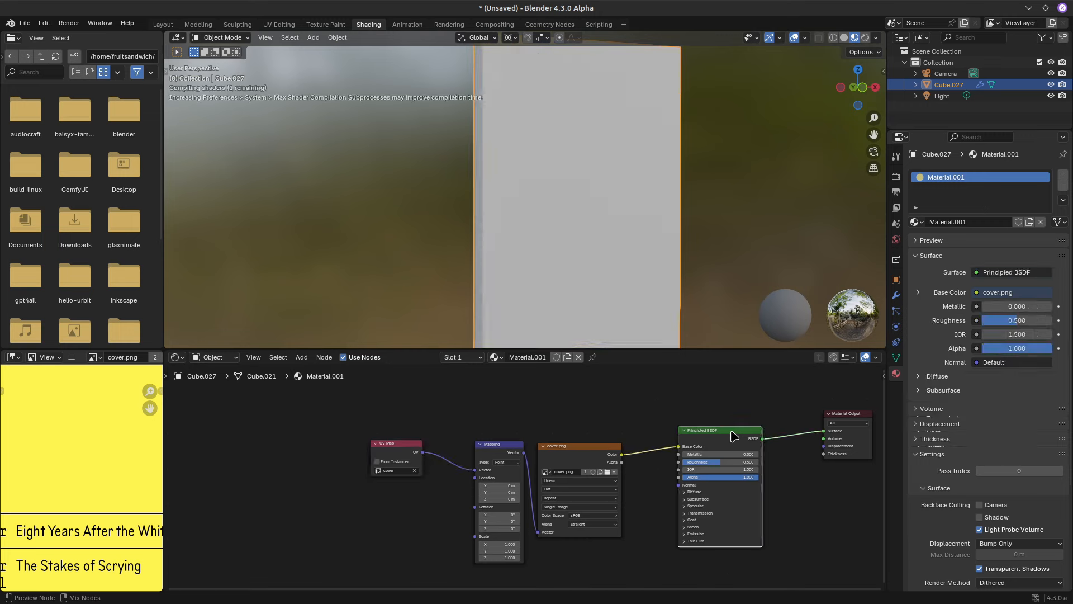
pyautogui.moveTo(624, 230); pyautogui.dragTo(639, 199, button='middle')
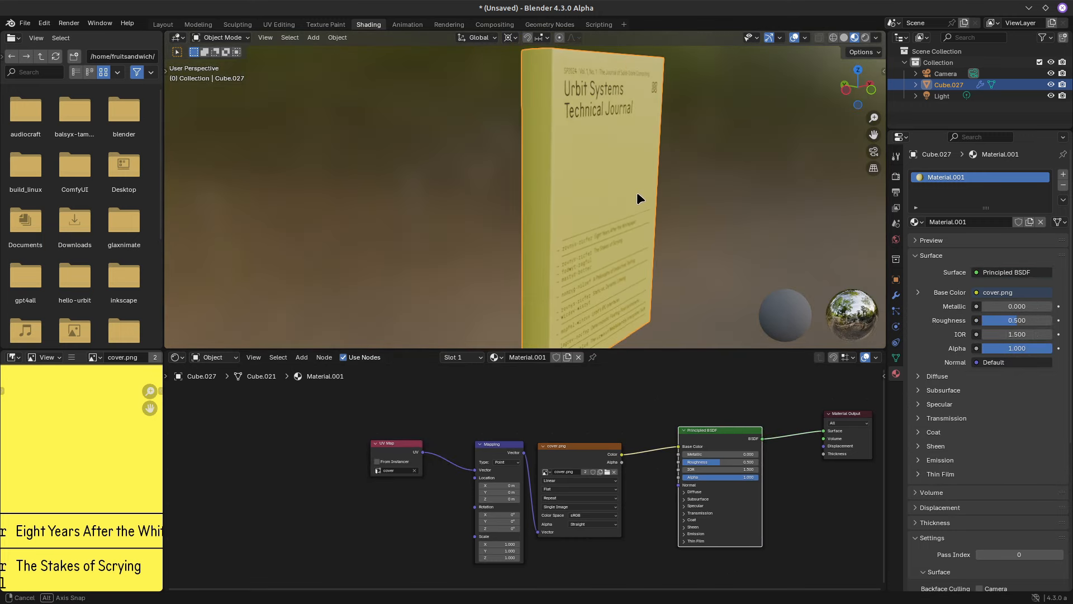
# Duplicate the Mapping and cover.png texture nodes and place the copies above the originals
pyautogui.moveTo(468, 426); pyautogui.dragTo(404, 426, button='middle')
pyautogui.click(438, 457)
pyautogui.keyDown('shift'); pyautogui.click(491, 460); pyautogui.keyUp('shift')
pyautogui.moveTo(485, 434); pyautogui.dragTo(457, 495, button='middle')
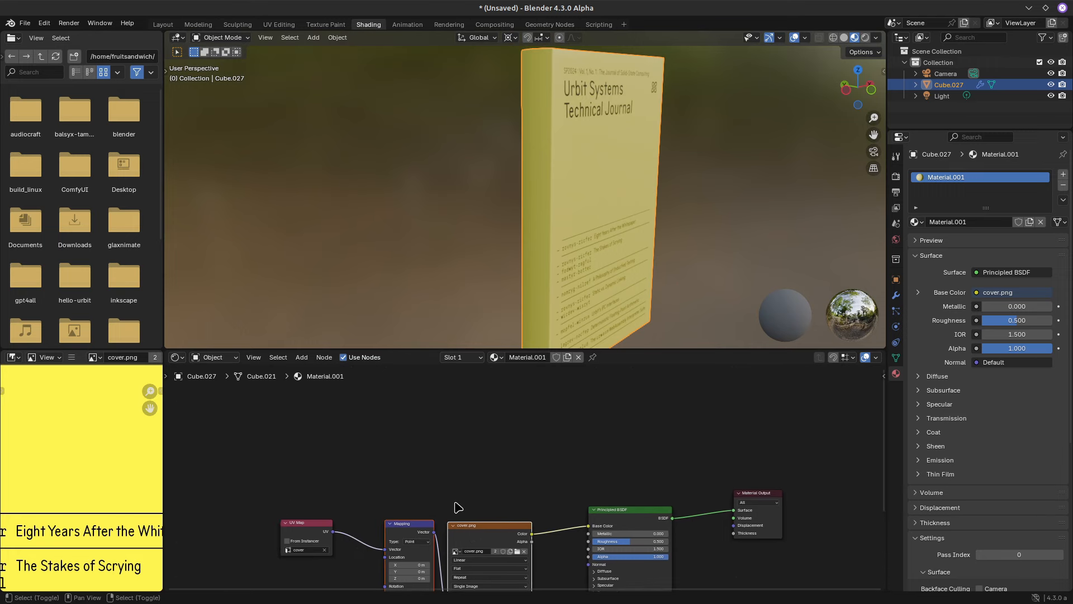
pyautogui.hotkey('shift', 'd')
pyautogui.click(463, 376)
# Duplicate the UV Map node, set the copy to the side map, and connect it to the duplicated Mapping node's Vector input
pyautogui.click(311, 572)
pyautogui.hotkey('shift', 'd')
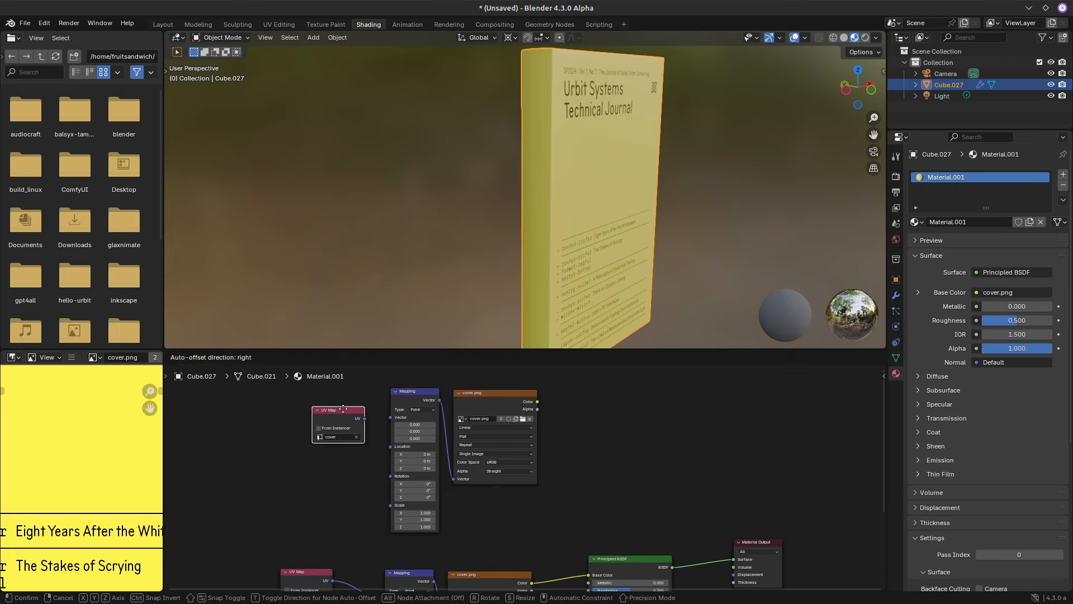
pyautogui.click(343, 427)
pyautogui.scroll(3, 304, 436)
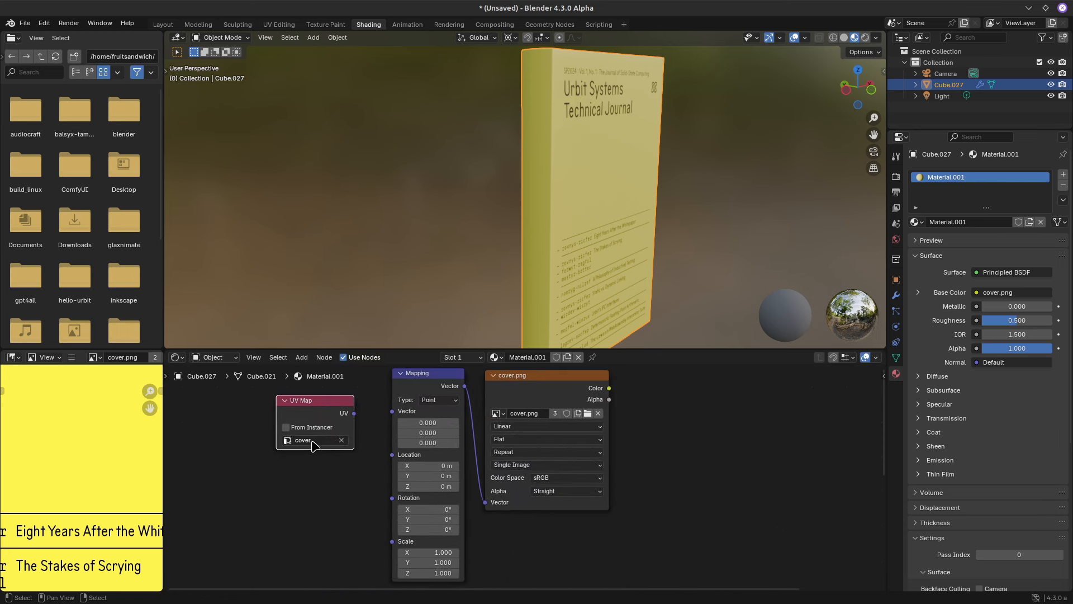
pyautogui.click(306, 440)
pyautogui.click(307, 465)
pyautogui.moveTo(311, 421); pyautogui.dragTo(392, 412)
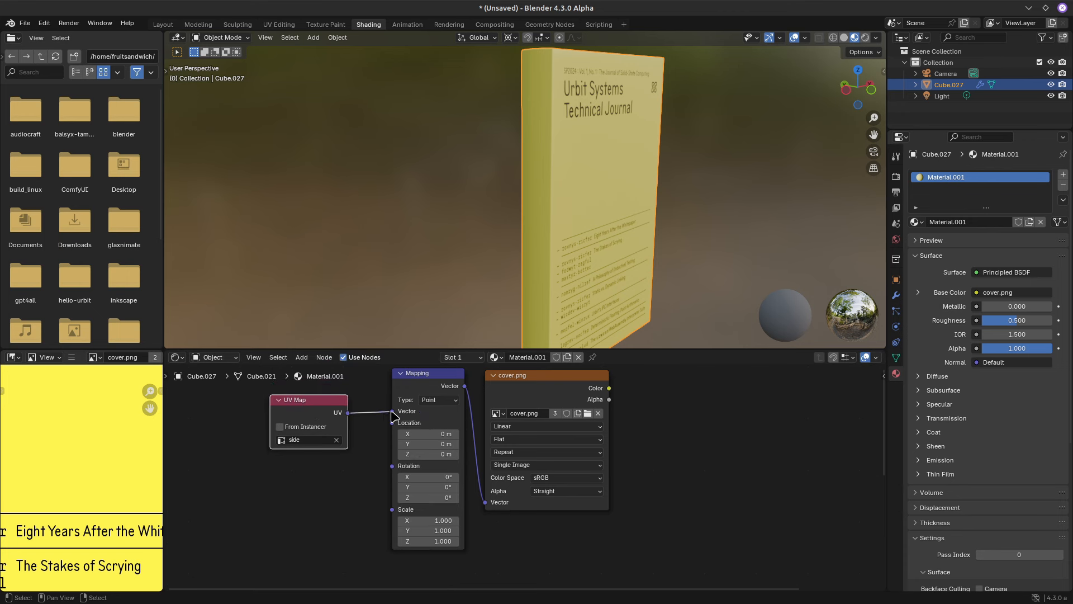
# Set the duplicated texture node's image to Side.png and preview its color output on the book
pyautogui.click(497, 414)
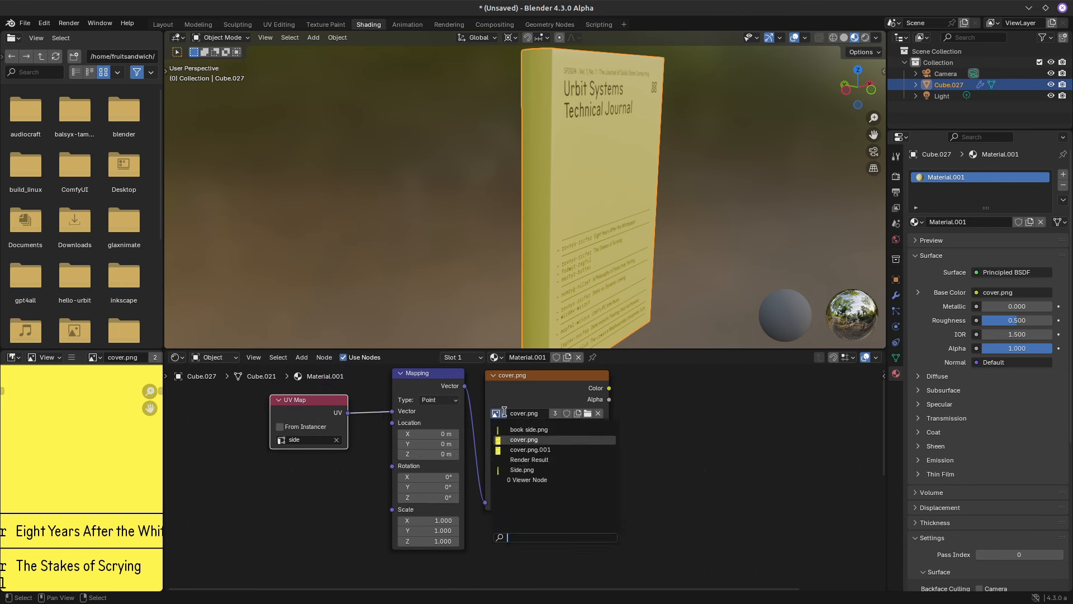
pyautogui.click(535, 470)
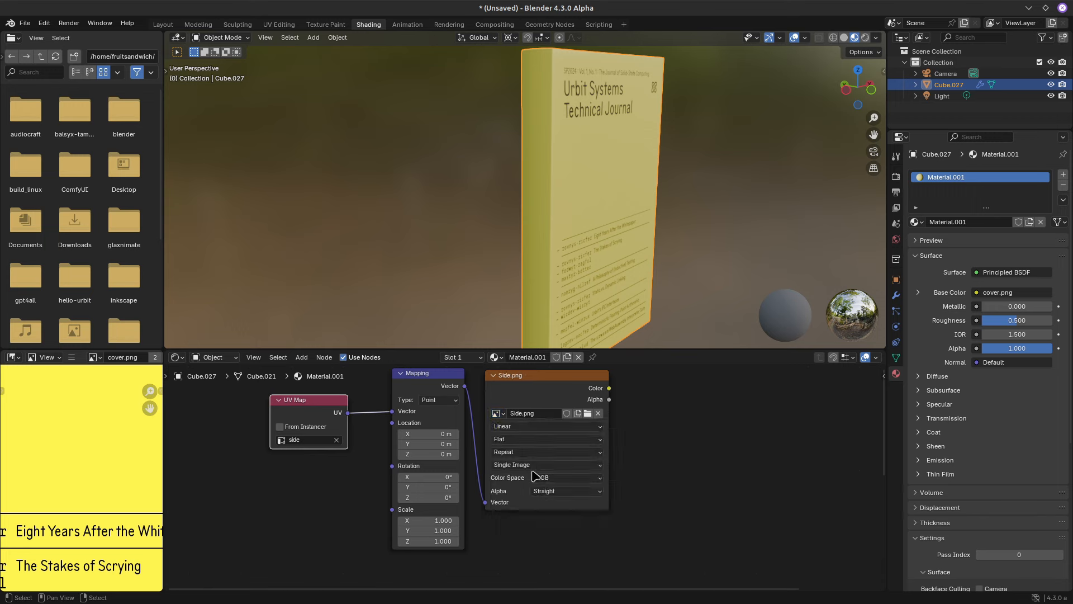
pyautogui.keyDown('ctrl'); pyautogui.keyDown('shift'); pyautogui.click(538, 385); pyautogui.keyUp('shift'); pyautogui.keyUp('ctrl')
pyautogui.moveTo(536, 186); pyautogui.dragTo(570, 137, button='middle')
pyautogui.moveTo(565, 191); pyautogui.dragTo(541, 179, button='middle')
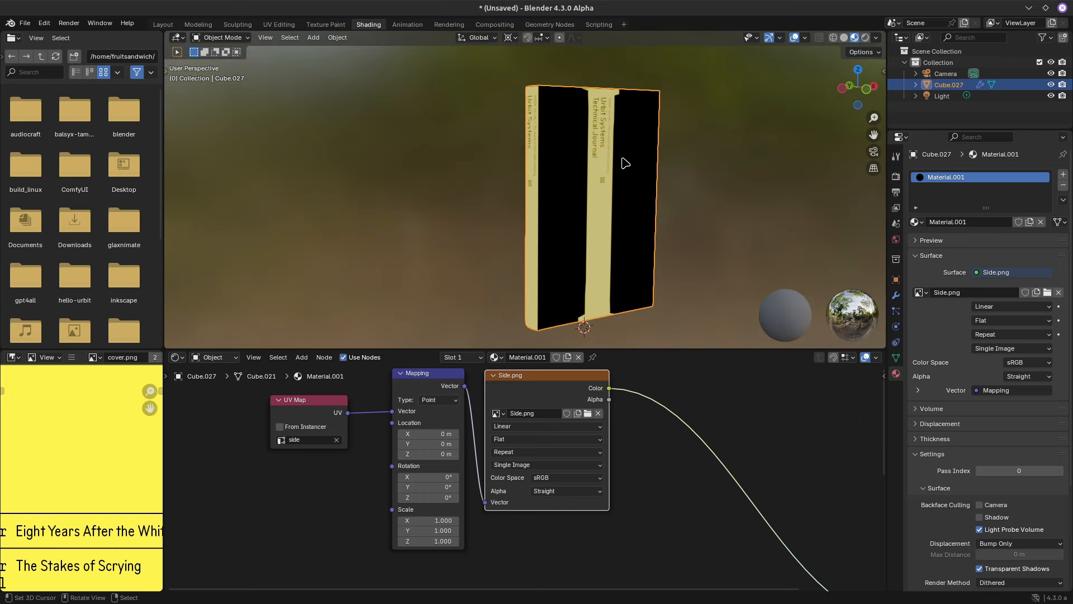
# Switch to the UV Editing workspace and add the large cover face to the spine selection on the book mesh
pyautogui.click(283, 25)
pyautogui.scroll(-4, 335, 257)
pyautogui.scroll(1, 324, 275)
pyautogui.moveTo(628, 314)
pyautogui.mouseDown(button='middle')
pyautogui.moveTo(580, 323)
pyautogui.moveTo(629, 321)
pyautogui.mouseUp(button='middle')
pyautogui.scroll(3, 644, 300)
pyautogui.scroll(-5, 633, 195)
pyautogui.moveTo(634, 195); pyautogui.dragTo(742, 201, button='middle')
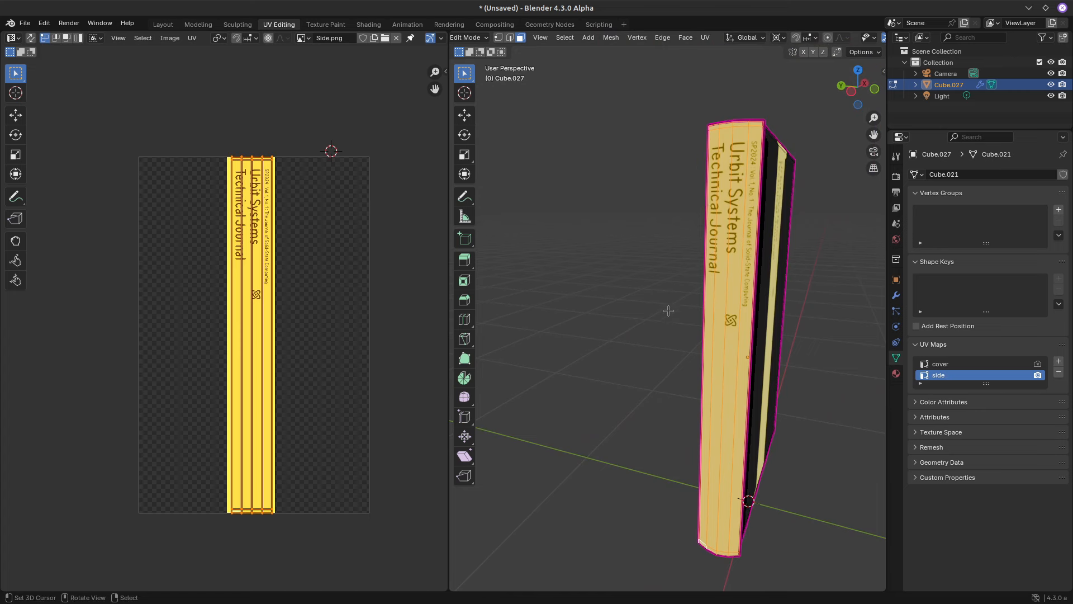
pyautogui.moveTo(662, 309); pyautogui.dragTo(626, 298, button='middle')
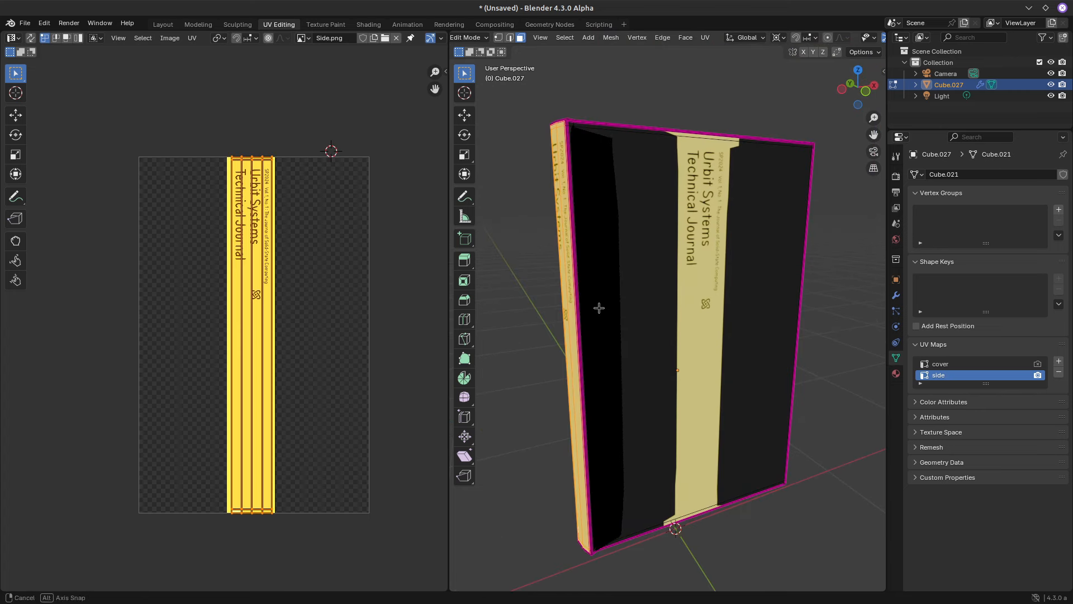
pyautogui.keyDown('shift'); pyautogui.click(649, 302); pyautogui.keyUp('shift')
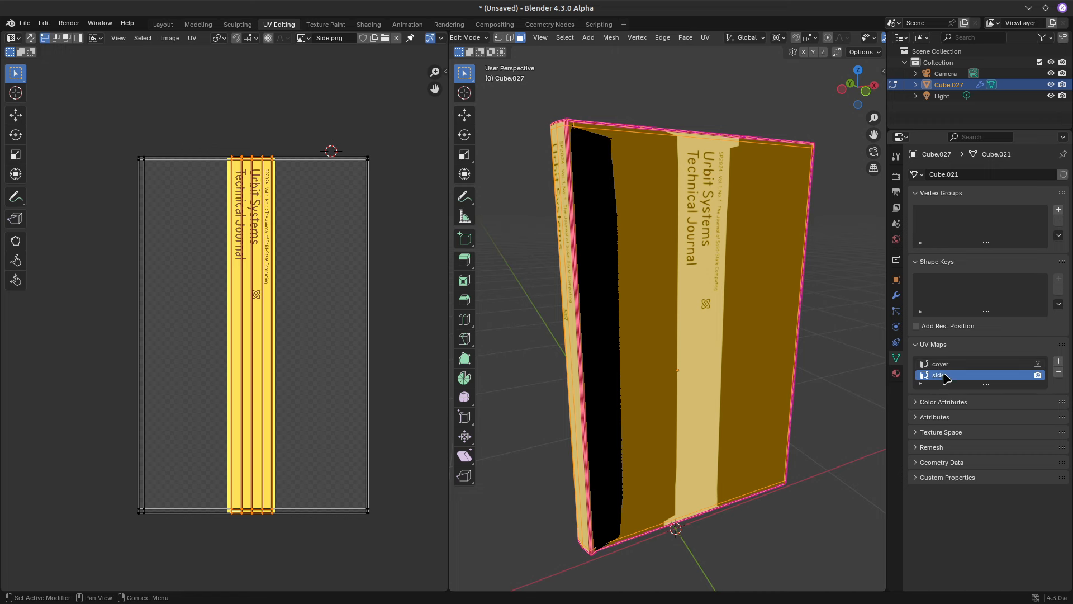
pyautogui.moveTo(592, 215); pyautogui.dragTo(641, 211, button='middle')
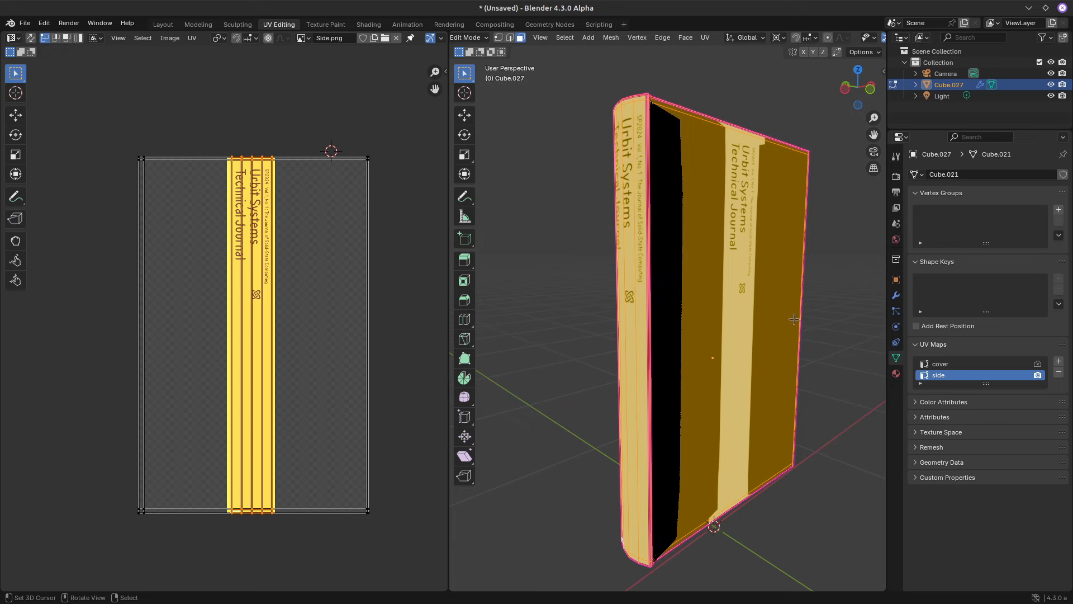
pyautogui.moveTo(809, 321); pyautogui.dragTo(726, 201, button='middle')
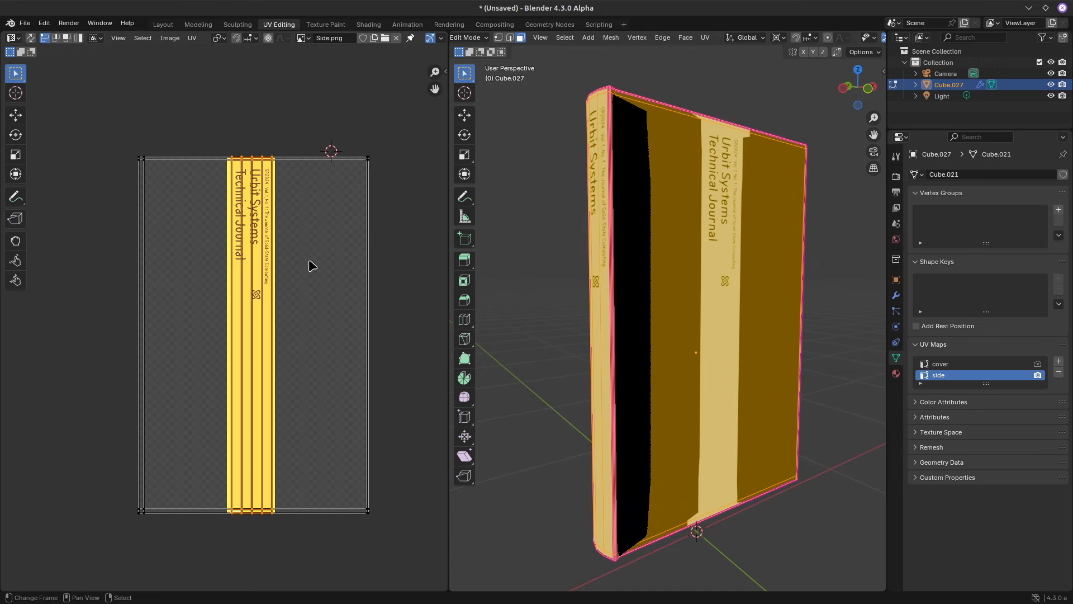
# Select the whole mesh and pick only the linked cover island in the side UV map
pyautogui.scroll(3, 311, 264)
pyautogui.moveTo(291, 251); pyautogui.dragTo(269, 271, button='middle')
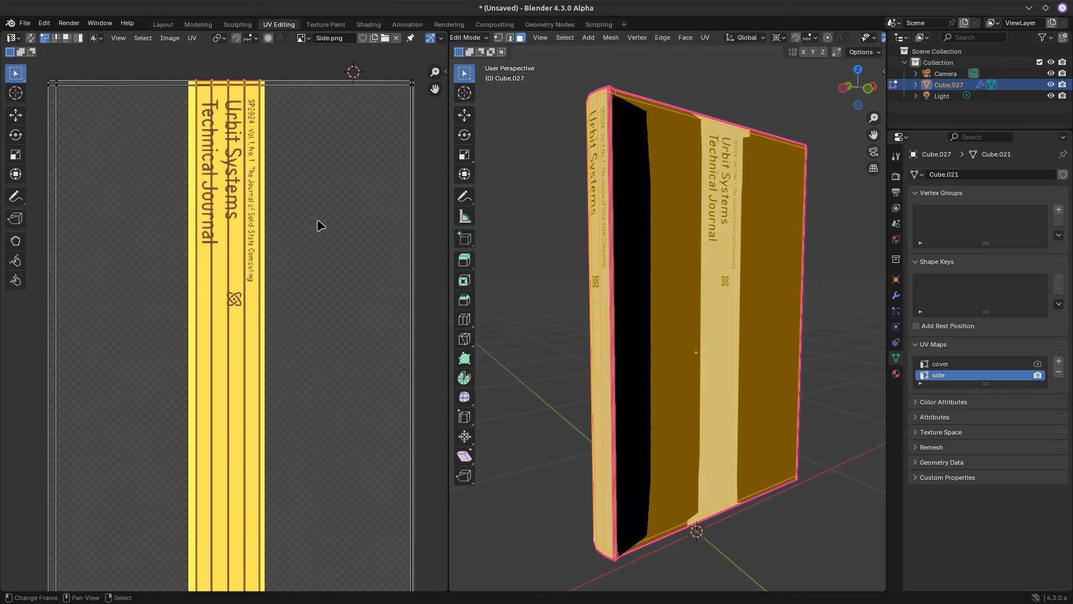
pyautogui.hotkey('alt', 'a')
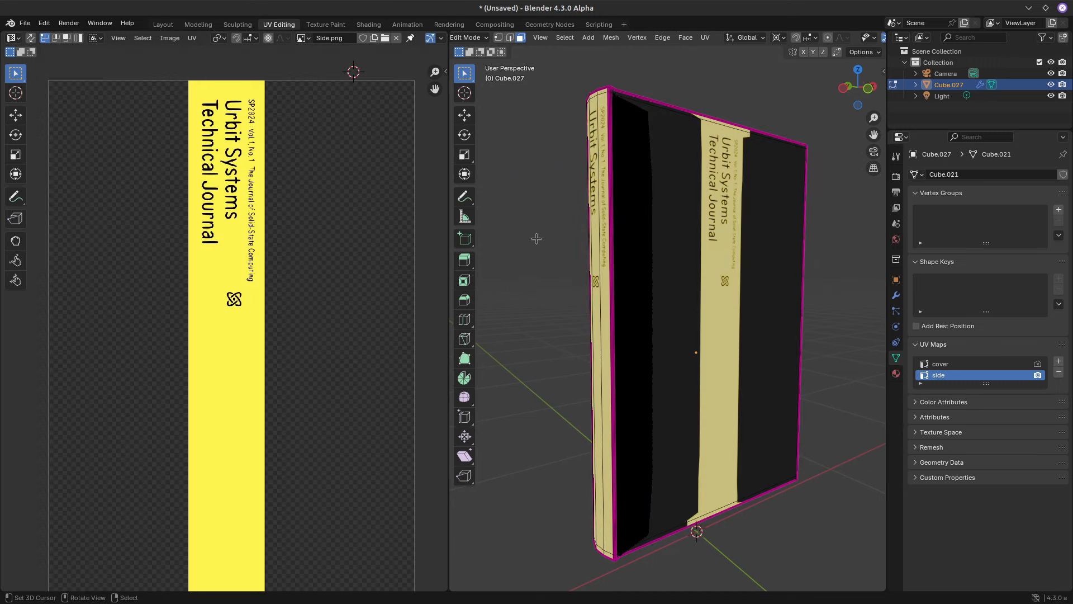
pyautogui.press('a')
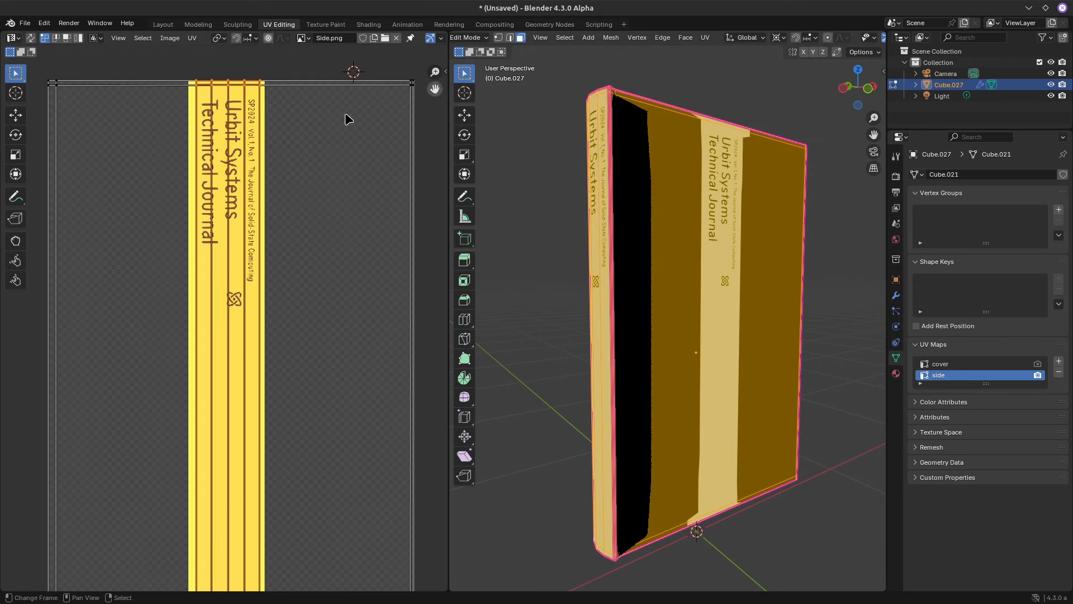
pyautogui.scroll(-2, 364, 129)
pyautogui.press('a')
pyautogui.hotkey('alt', 'a')
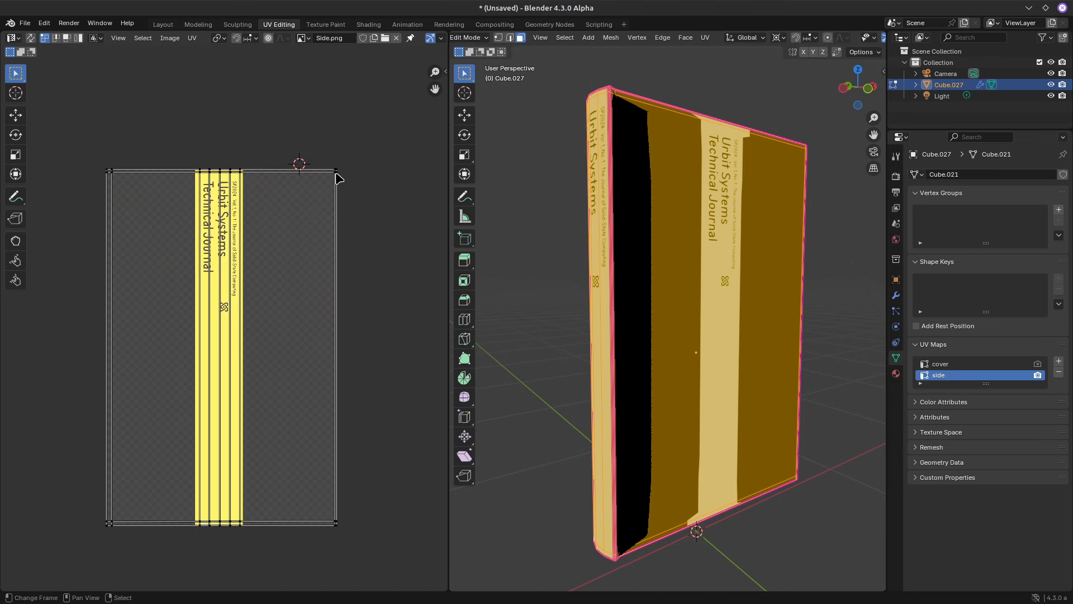
pyautogui.press('l')
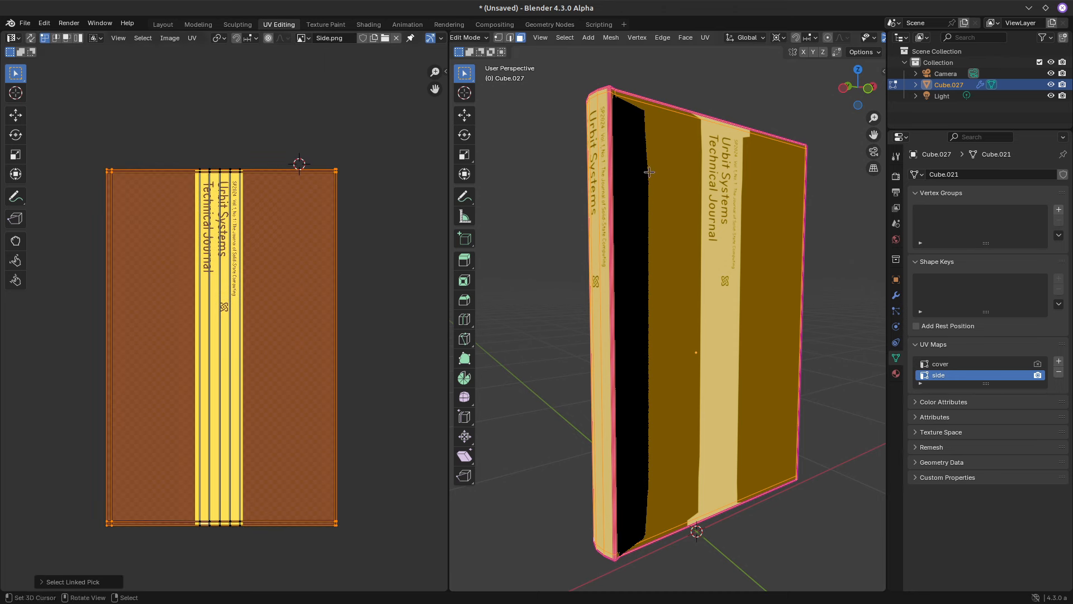
# Scale the cover island down to a tiny rectangle that fits inside the yellow strip of Side.png
pyautogui.press('s')
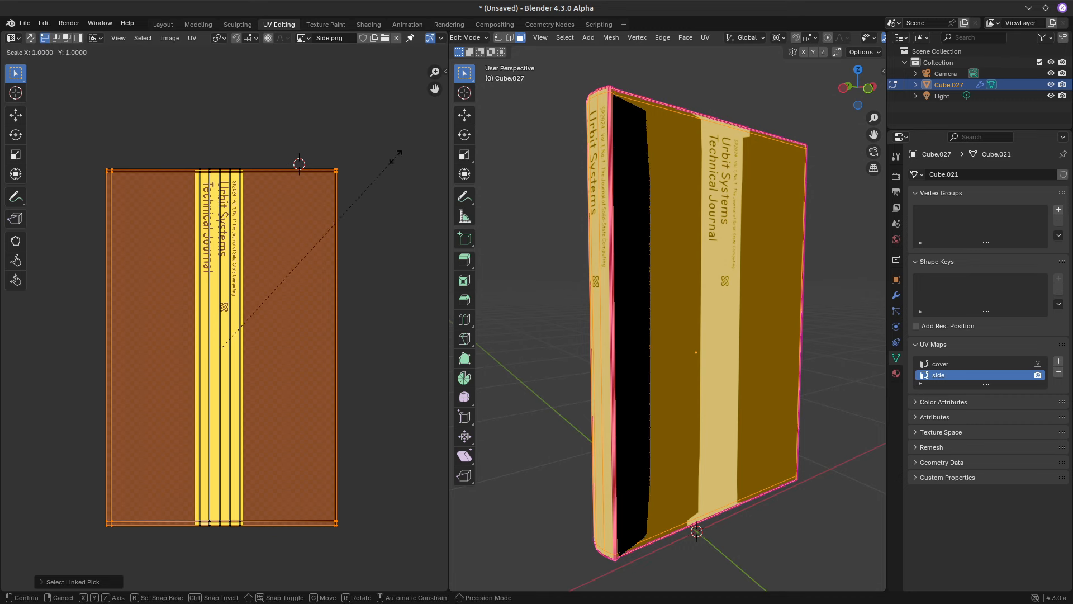
pyautogui.click(231, 346)
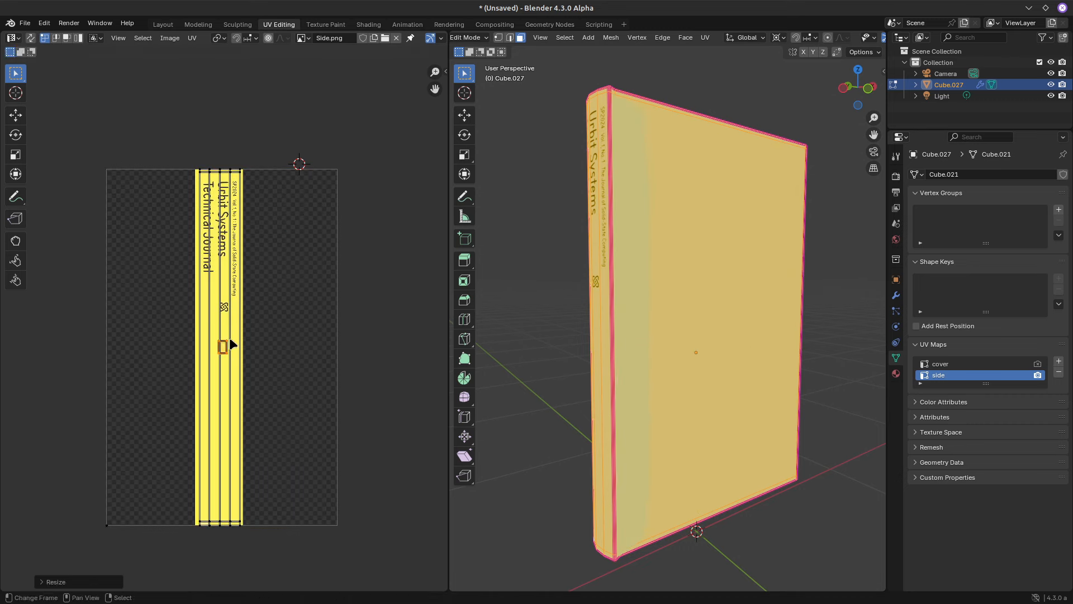
pyautogui.press('s')
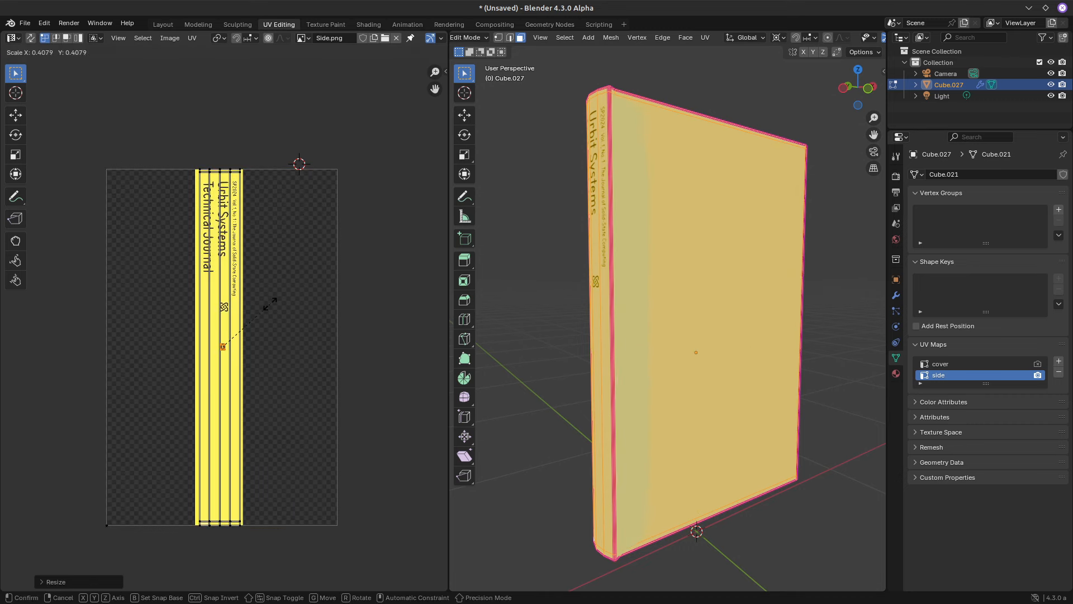
pyautogui.click(266, 308)
pyautogui.scroll(5, 263, 318)
pyautogui.scroll(-3, 275, 314)
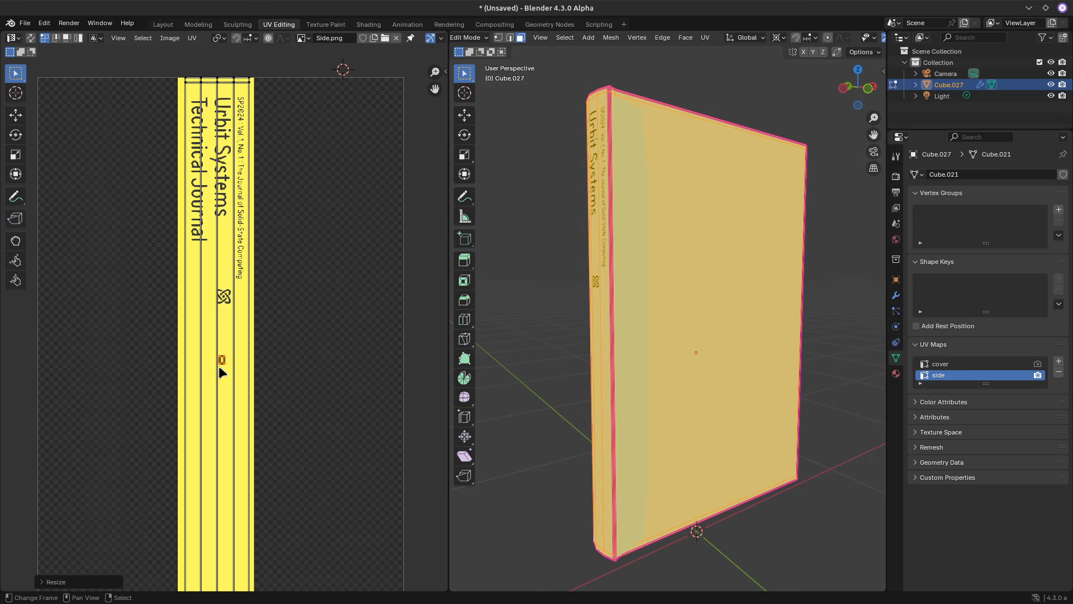
# Move the shrunken cover island onto the blank yellow margin beside the "Technical Journal" lettering
pyautogui.press('g')
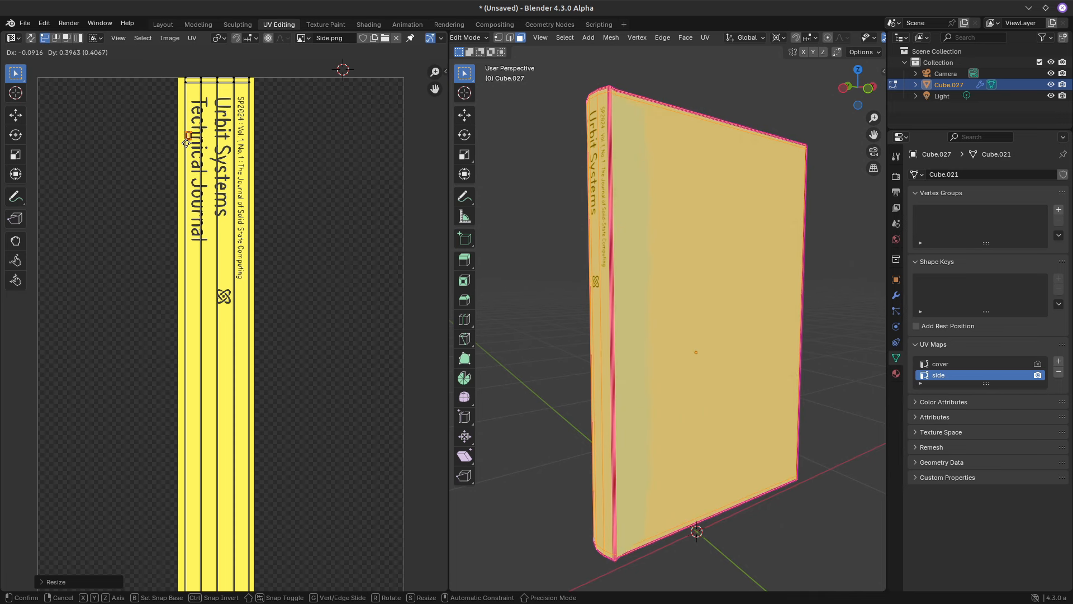
pyautogui.click(181, 148)
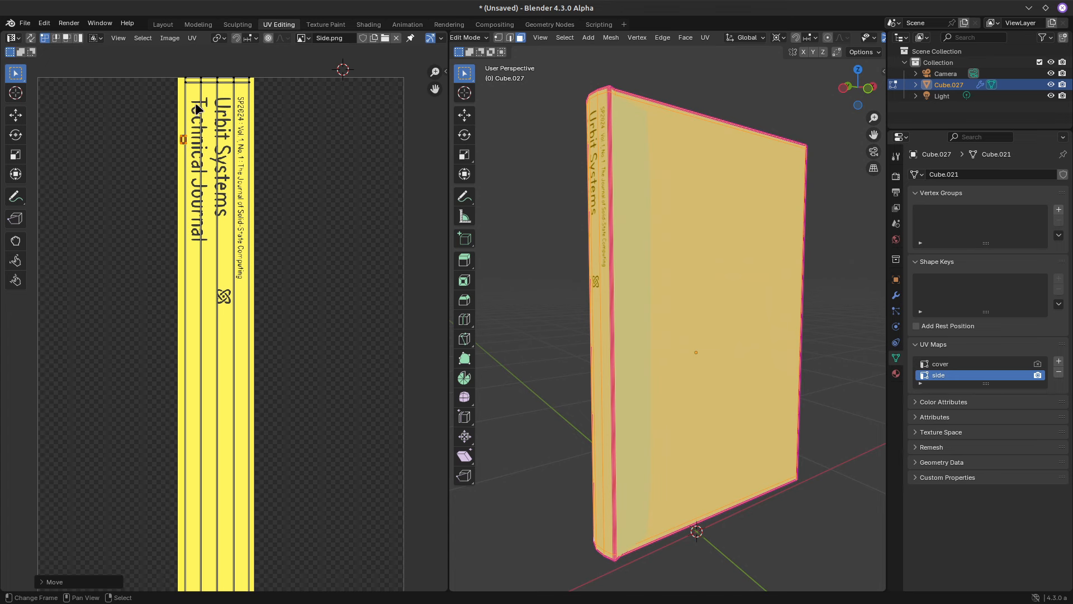
pyautogui.scroll(5, 185, 141)
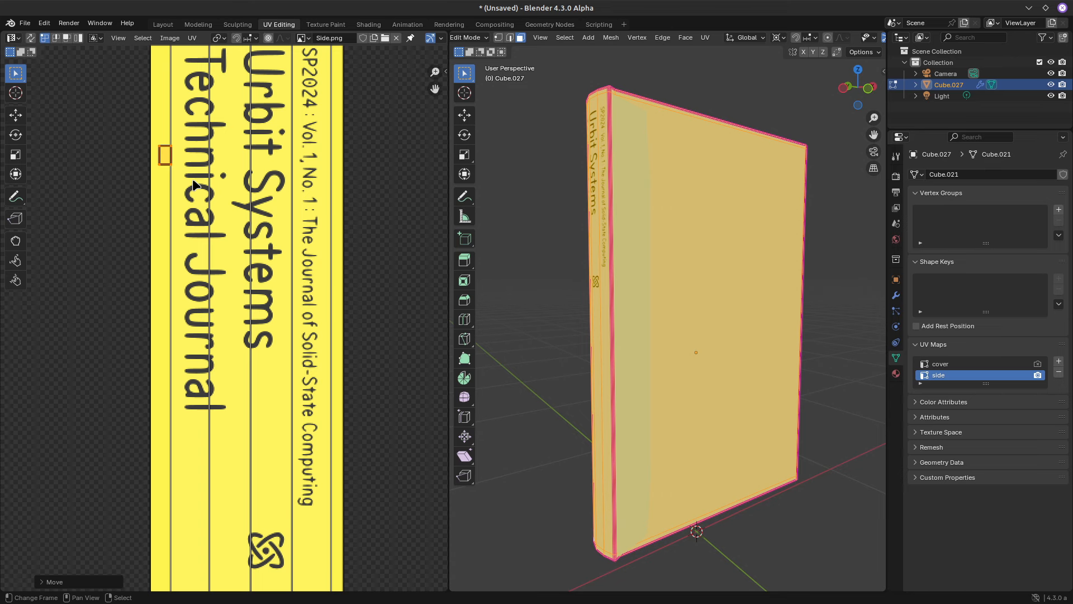
pyautogui.press('g')
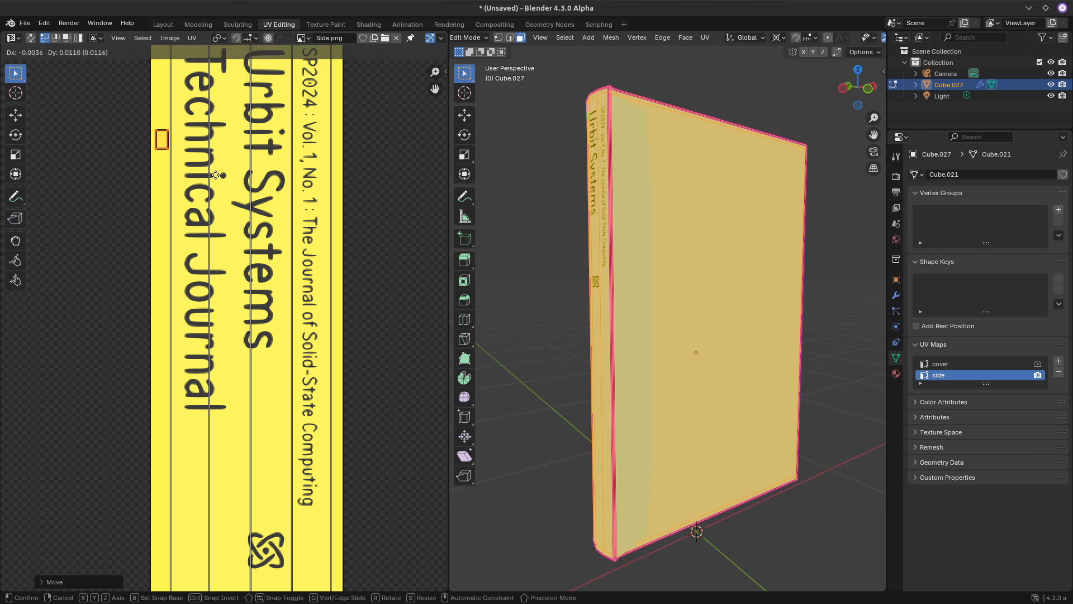
pyautogui.click(218, 175)
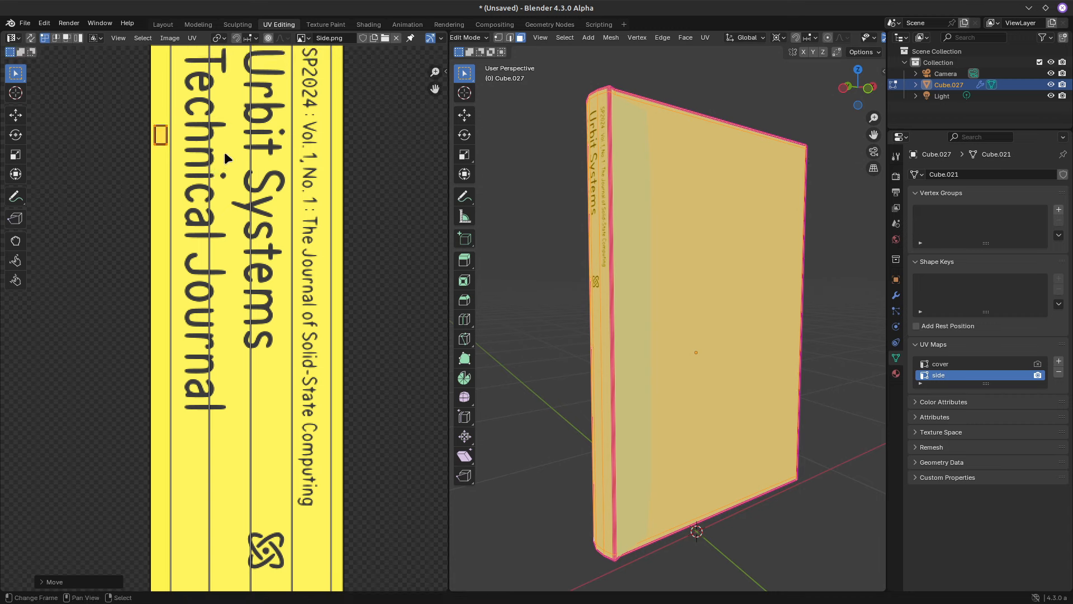
pyautogui.scroll(-4, 226, 159)
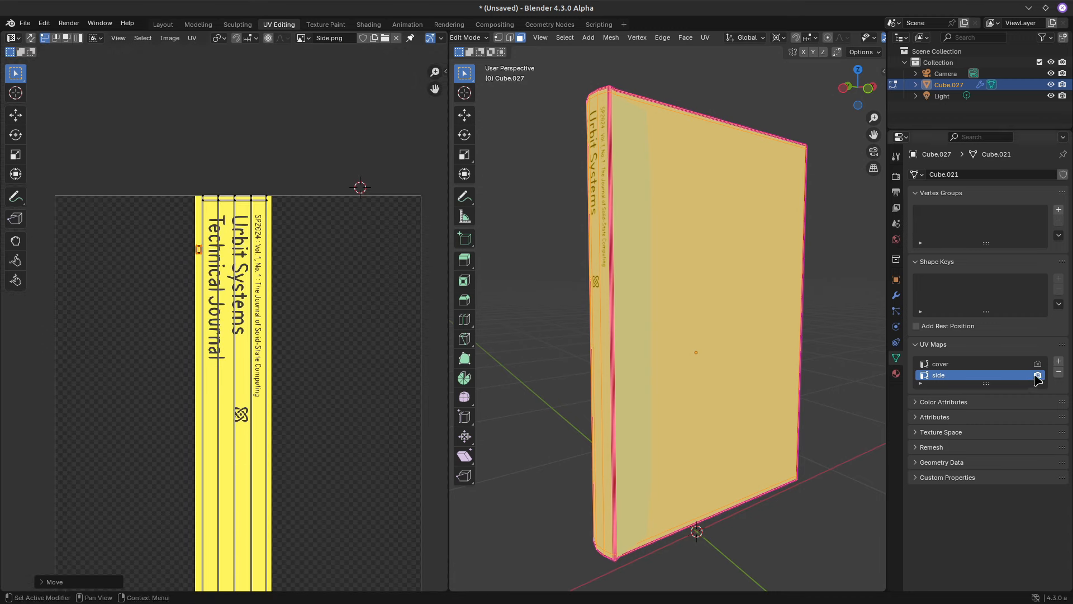
# Return to the Shading workspace and move the cover.png texture node up beneath the Side.png node
pyautogui.moveTo(690, 299); pyautogui.dragTo(656, 291, button='middle')
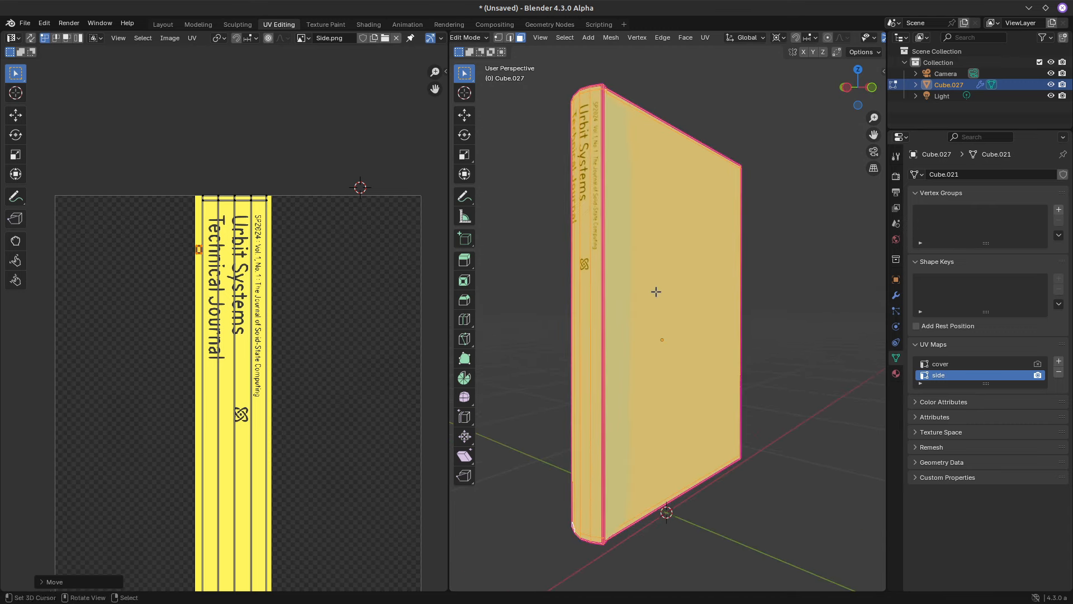
pyautogui.click(368, 25)
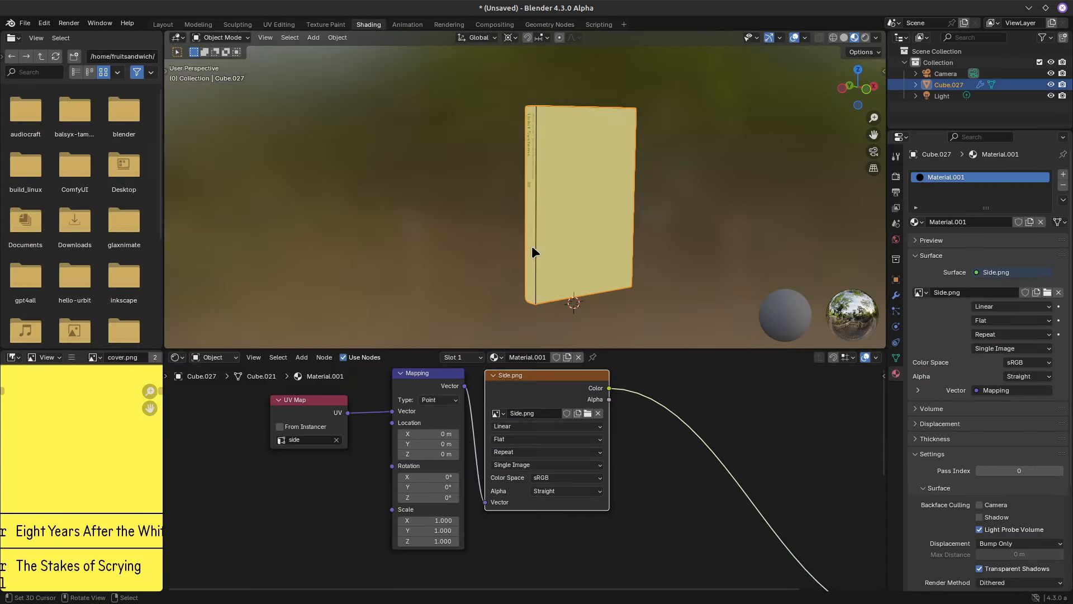
pyautogui.moveTo(624, 484); pyautogui.dragTo(651, 485, button='middle')
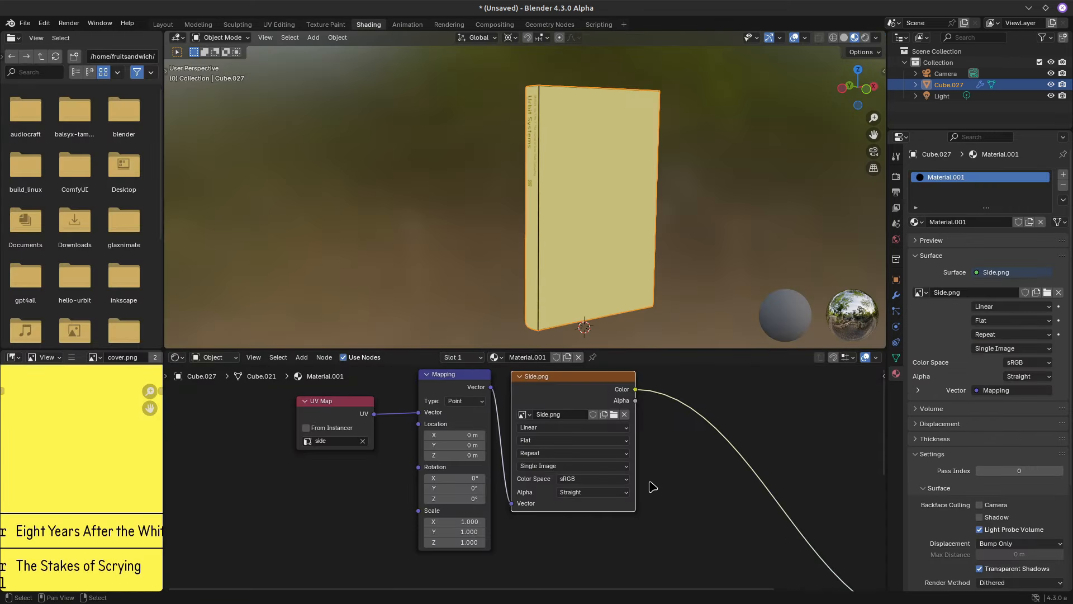
pyautogui.scroll(-3, 651, 485)
pyautogui.moveTo(641, 525); pyautogui.dragTo(583, 469, button='middle')
pyautogui.scroll(-1, 585, 455)
pyautogui.moveTo(528, 535); pyautogui.dragTo(532, 480)
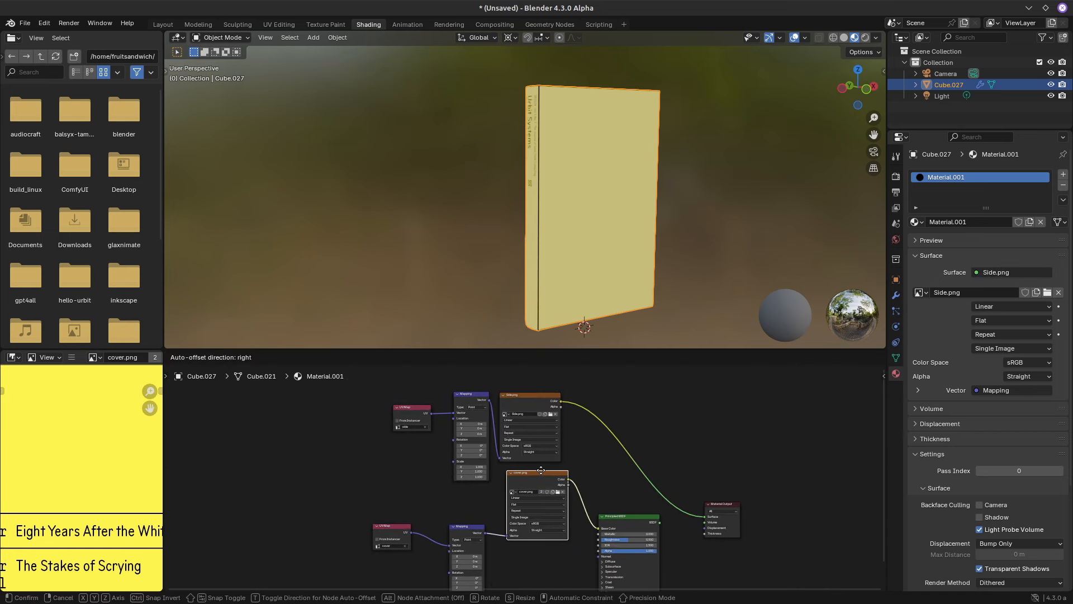
# Preview the Side.png and cover.png texture nodes in turn on the book
pyautogui.keyDown('ctrl'); pyautogui.keyDown('shift'); pyautogui.click(528, 404); pyautogui.keyUp('shift'); pyautogui.keyUp('ctrl')
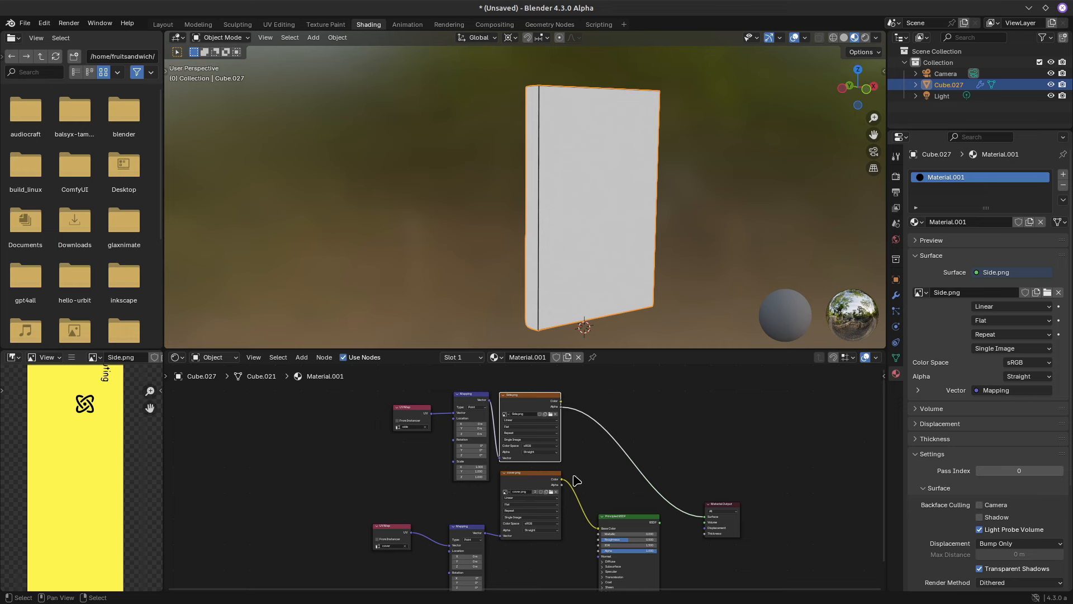
pyautogui.moveTo(459, 504); pyautogui.dragTo(461, 397, button='middle')
pyautogui.scroll(1, 524, 433)
pyautogui.moveTo(521, 383); pyautogui.dragTo(514, 426, button='middle')
pyautogui.moveTo(517, 415); pyautogui.dragTo(518, 427)
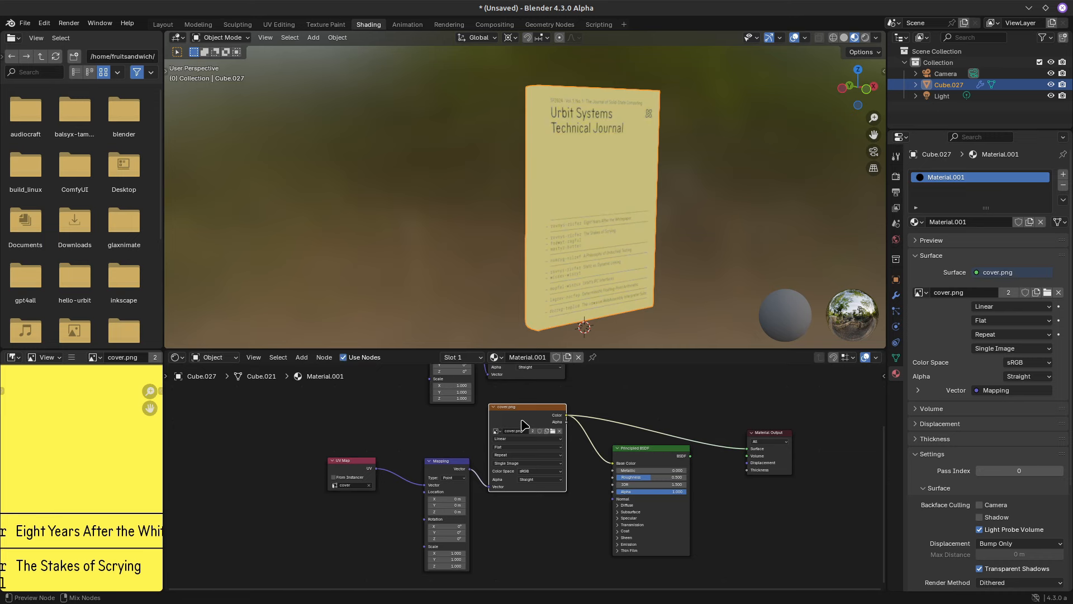
pyautogui.moveTo(561, 399); pyautogui.dragTo(555, 497, button='middle')
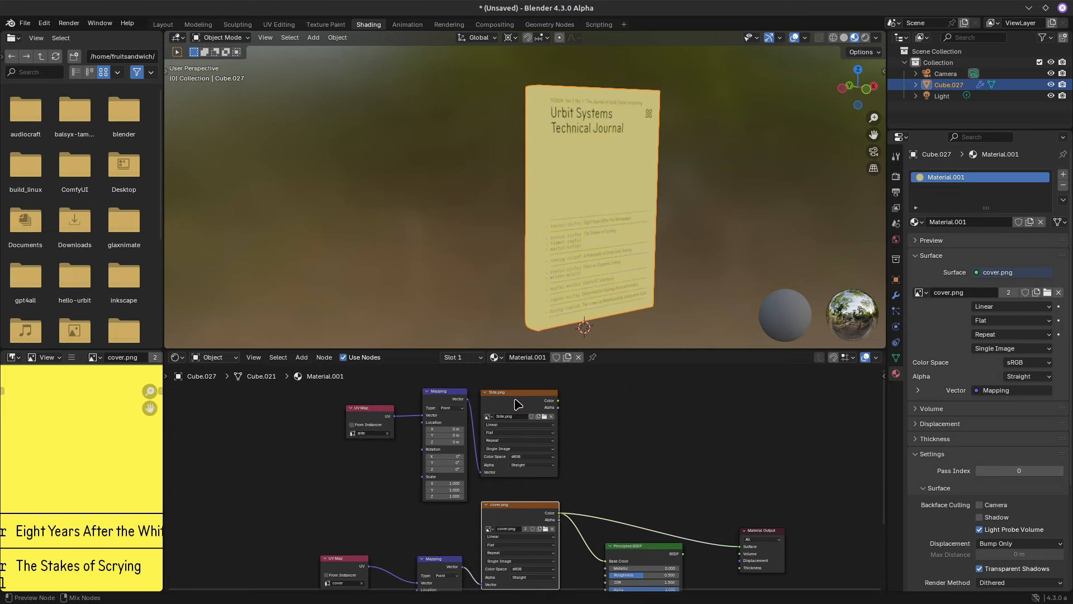
pyautogui.keyDown('ctrl'); pyautogui.keyDown('shift'); pyautogui.click(515, 396); pyautogui.keyUp('shift'); pyautogui.keyUp('ctrl')
pyautogui.moveTo(535, 329); pyautogui.dragTo(554, 233, button='middle')
# Add a Mix Color node after the textures, with Side.png feeding input A and cover.png feeding input B
pyautogui.scroll(-1, 587, 441)
pyautogui.scroll(1, 578, 421)
pyautogui.moveTo(576, 432); pyautogui.dragTo(557, 497, button='middle')
pyautogui.hotkey('shift', 'a')
pyautogui.moveTo(568, 503)
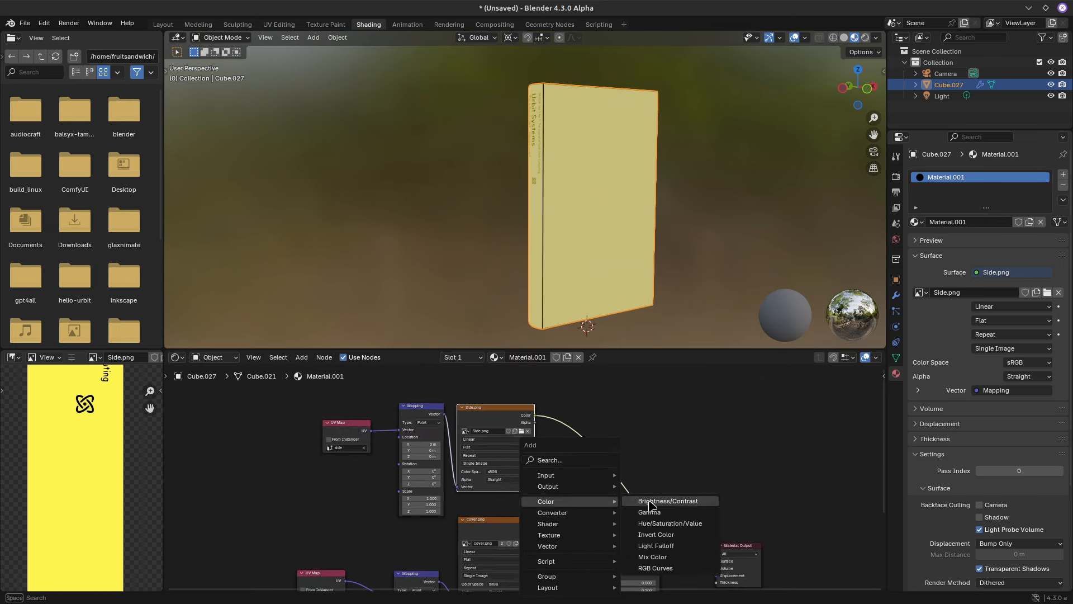
pyautogui.click(648, 557)
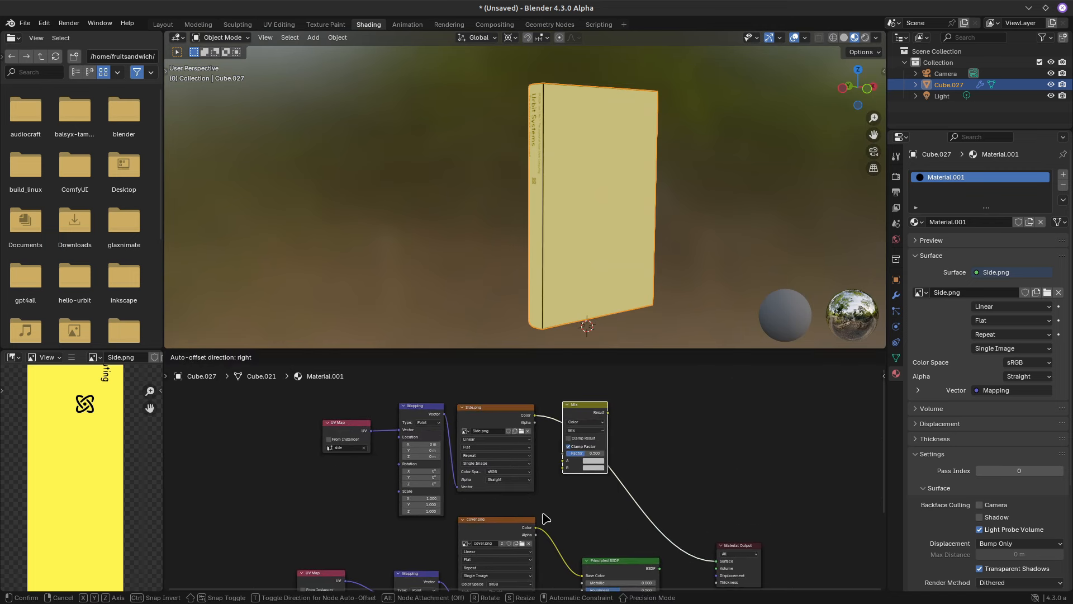
pyautogui.click(546, 518)
pyautogui.moveTo(535, 527); pyautogui.dragTo(584, 480)
# Connect the Mix result to the Principled BSDF's Base Color, restore the BSDF's link to the material output, and inspect the blended book
pyautogui.moveTo(633, 566); pyautogui.dragTo(647, 541)
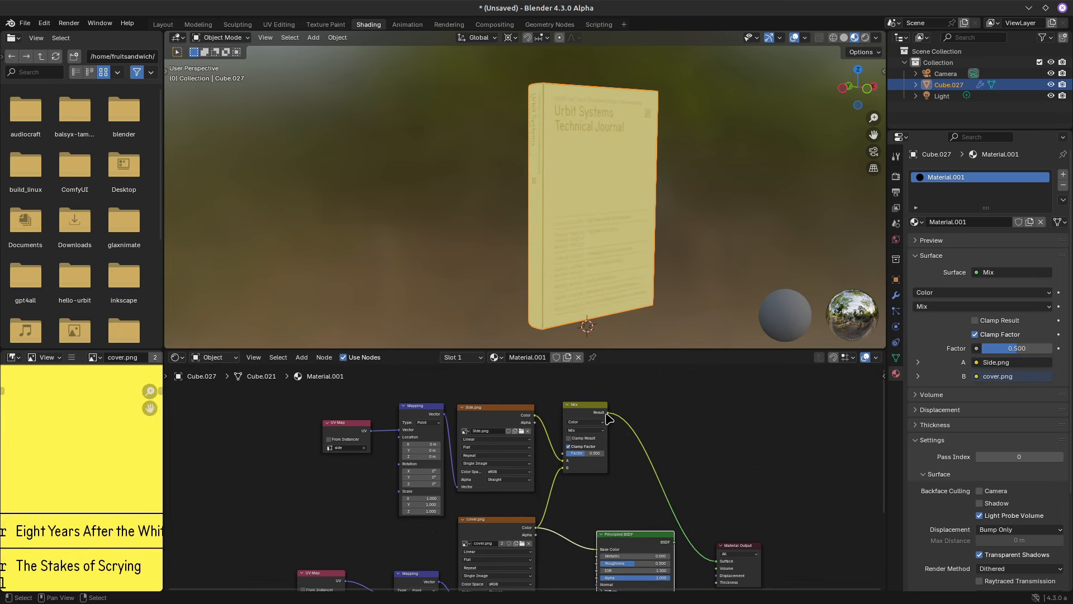
pyautogui.moveTo(608, 414)
pyautogui.mouseDown()
pyautogui.moveTo(629, 526)
pyautogui.moveTo(608, 551)
pyautogui.moveTo(619, 540)
pyautogui.moveTo(716, 560)
pyautogui.mouseUp()
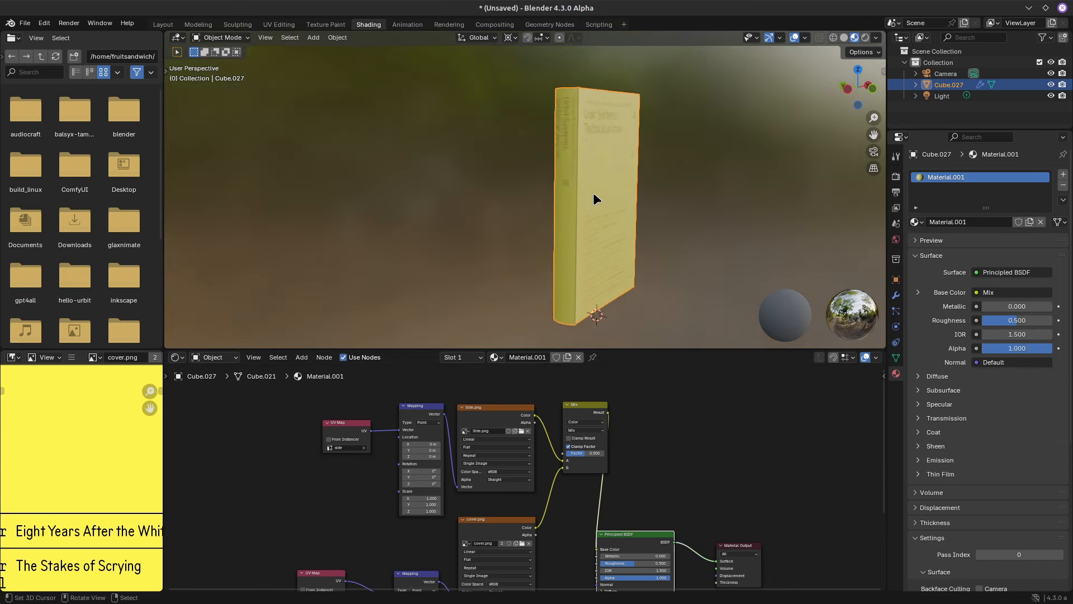
pyautogui.scroll(5, 593, 192)
pyautogui.scroll(-4, 613, 179)
pyautogui.scroll(5, 565, 240)
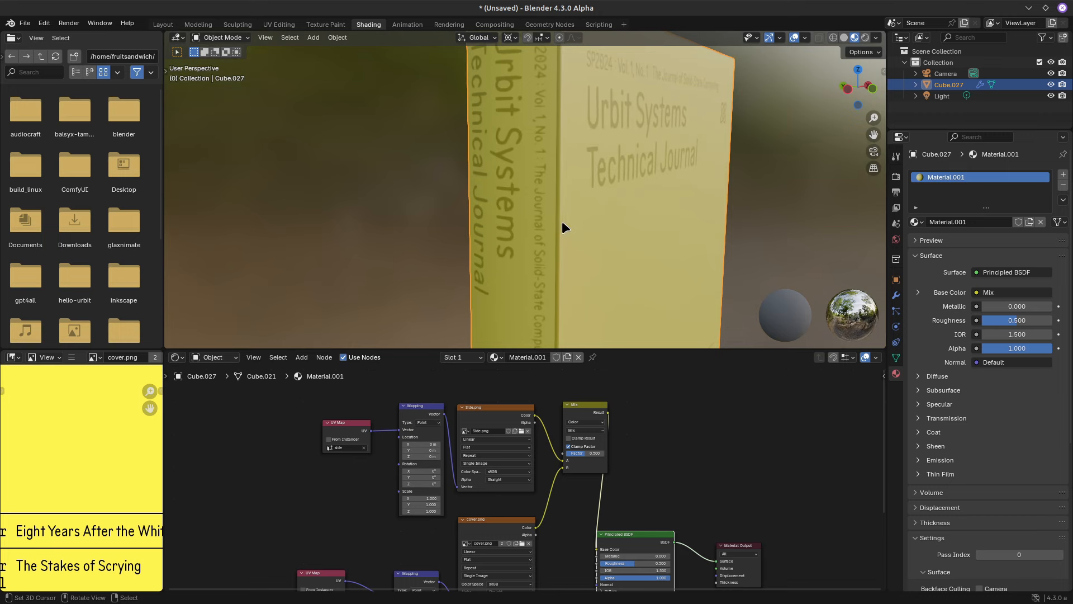
# Preview the Side.png texture alone on the book and examine the dark line where the spine meets the front cover
pyautogui.moveTo(562, 220); pyautogui.dragTo(447, 192, button='middle')
pyautogui.moveTo(382, 145); pyautogui.dragTo(500, 166, button='middle')
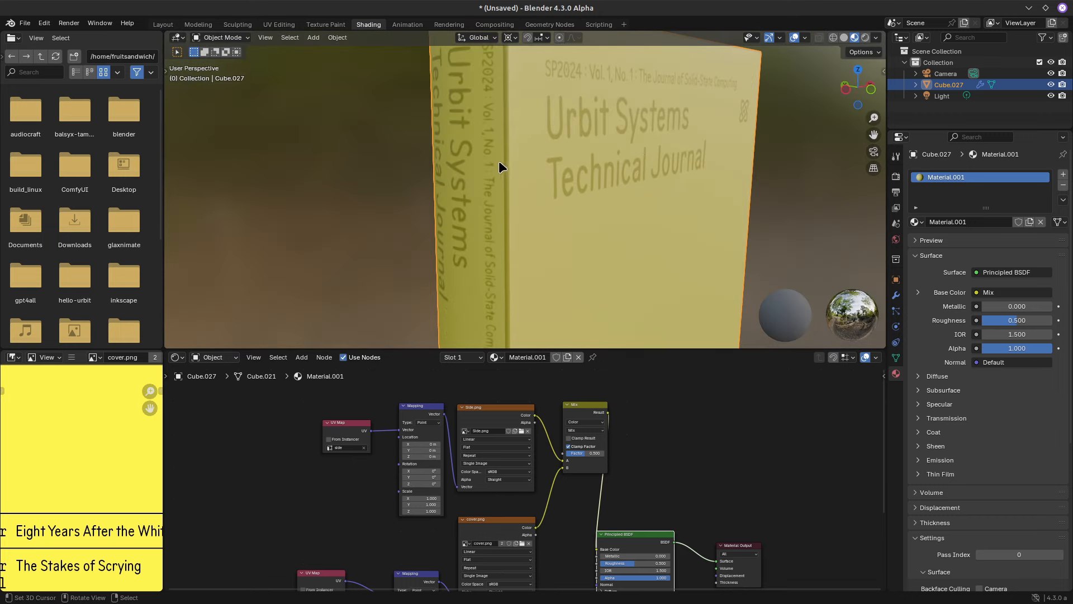
pyautogui.keyDown('ctrl'); pyautogui.keyDown('shift'); pyautogui.click(512, 416); pyautogui.keyUp('shift'); pyautogui.keyUp('ctrl')
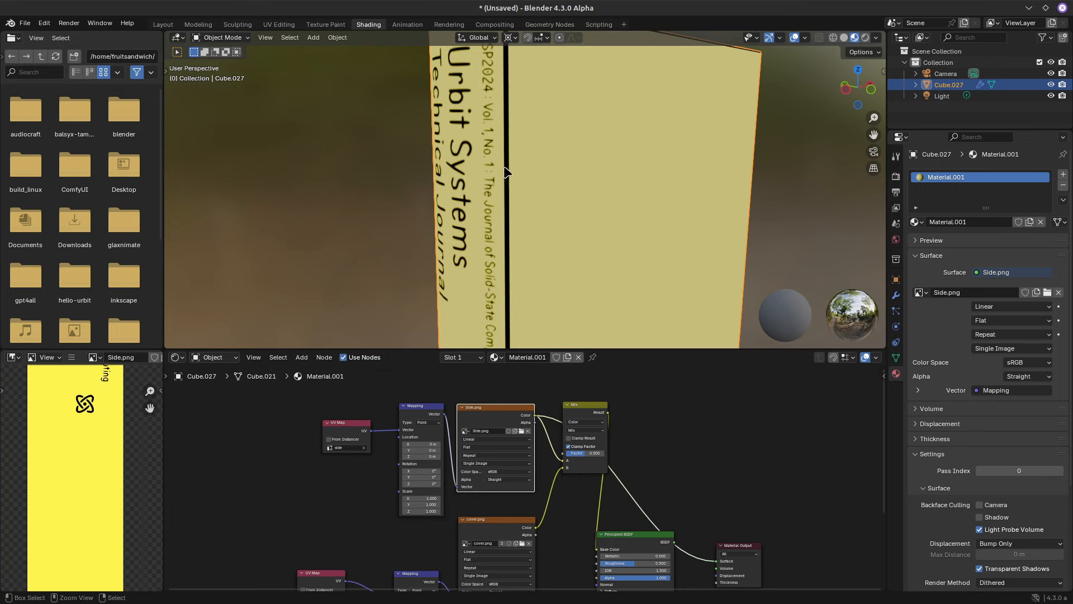
pyautogui.scroll(-3, 517, 182)
pyautogui.scroll(1, 515, 186)
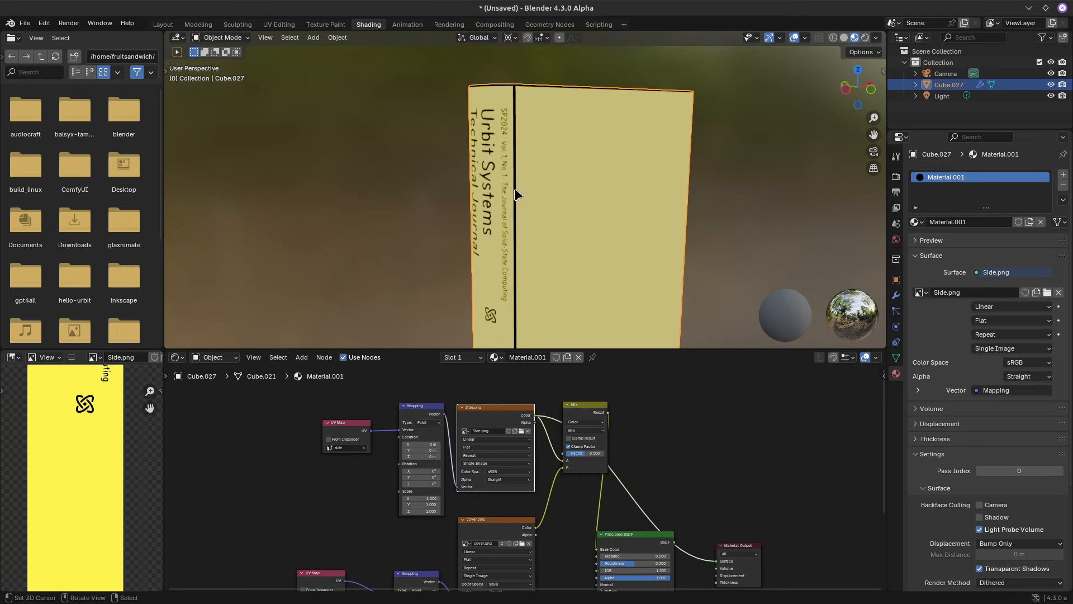
# Go to the UV Editing workspace, clear the face selection, and examine the narrow hinge strip between spine and front cover
pyautogui.click(322, 25)
pyautogui.click(279, 25)
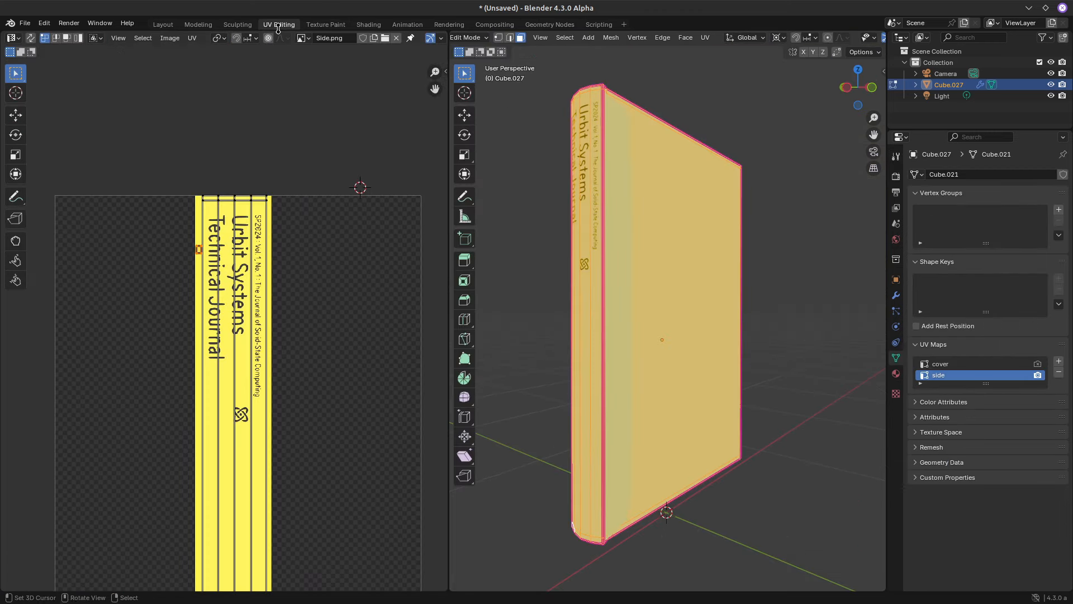
pyautogui.moveTo(299, 357); pyautogui.dragTo(312, 285, button='middle')
pyautogui.scroll(3, 607, 195)
pyautogui.scroll(-4, 607, 195)
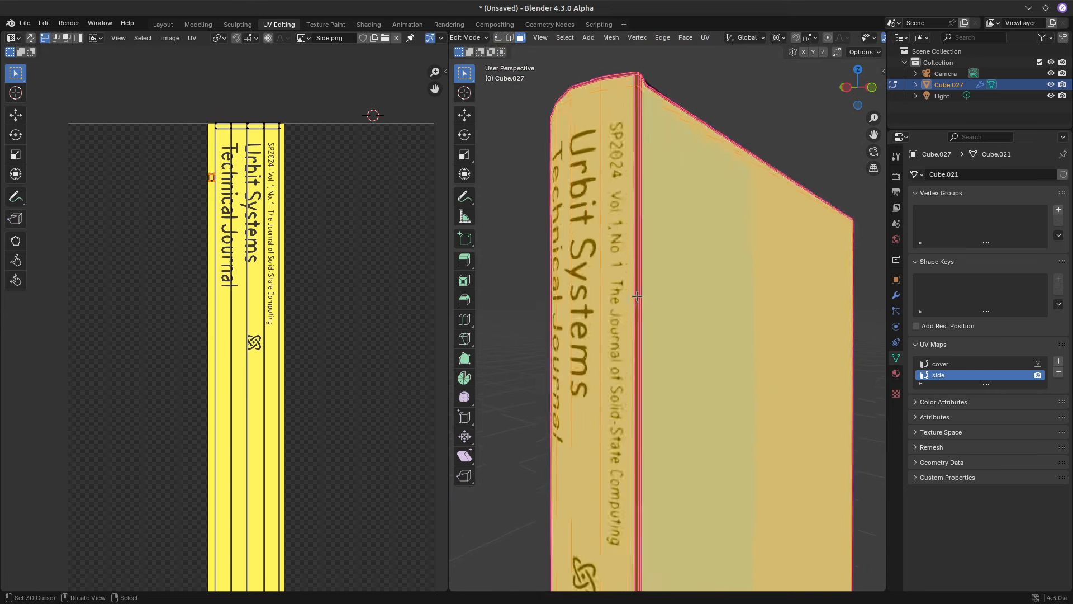
pyautogui.scroll(5, 625, 262)
pyautogui.hotkey('alt', 'a')
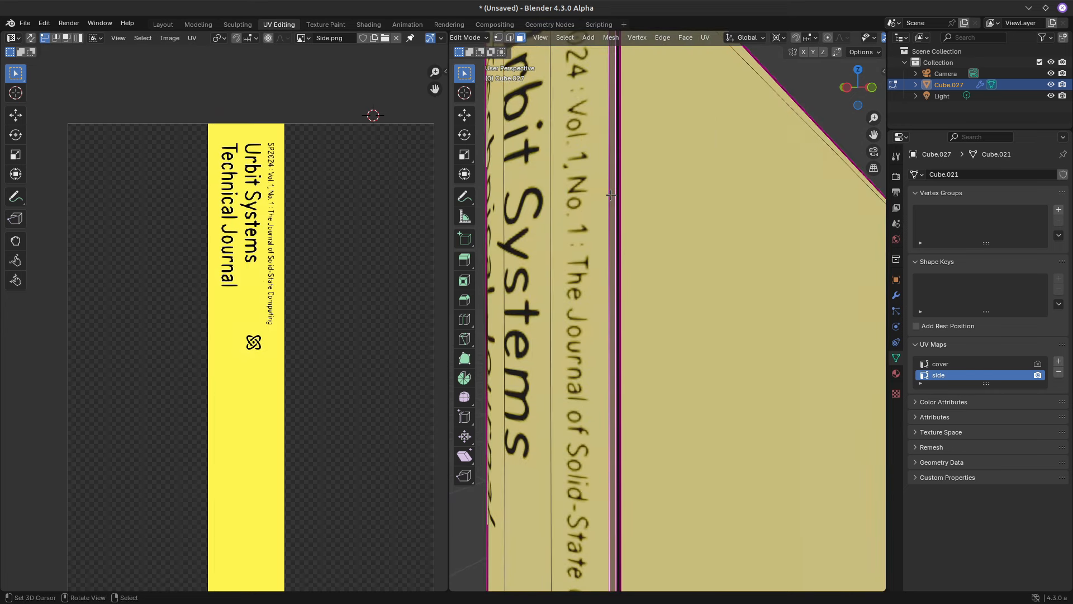
pyautogui.scroll(-5, 617, 193)
pyautogui.moveTo(617, 192); pyautogui.dragTo(633, 295, button='middle')
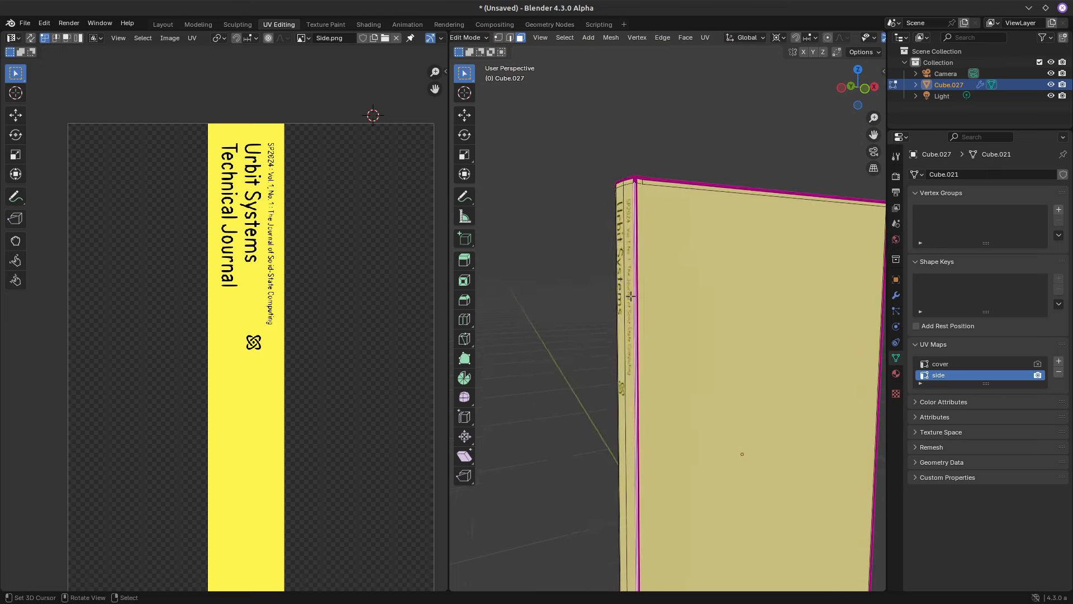
pyautogui.scroll(3, 632, 295)
pyautogui.scroll(2, 632, 295)
pyautogui.moveTo(587, 215); pyautogui.dragTo(611, 224, button='middle')
pyautogui.moveTo(691, 242); pyautogui.dragTo(681, 242, button='middle')
pyautogui.scroll(2, 682, 242)
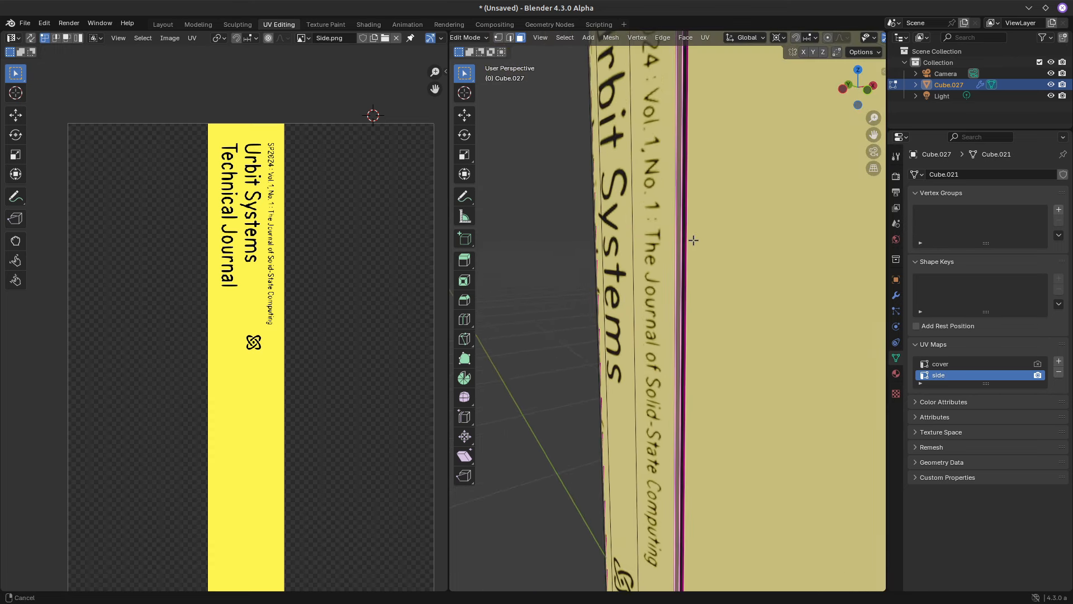
# Select the book's spine faces, including their small upper and lower end faces and the hinge strip beside the front cover
pyautogui.click(690, 208)
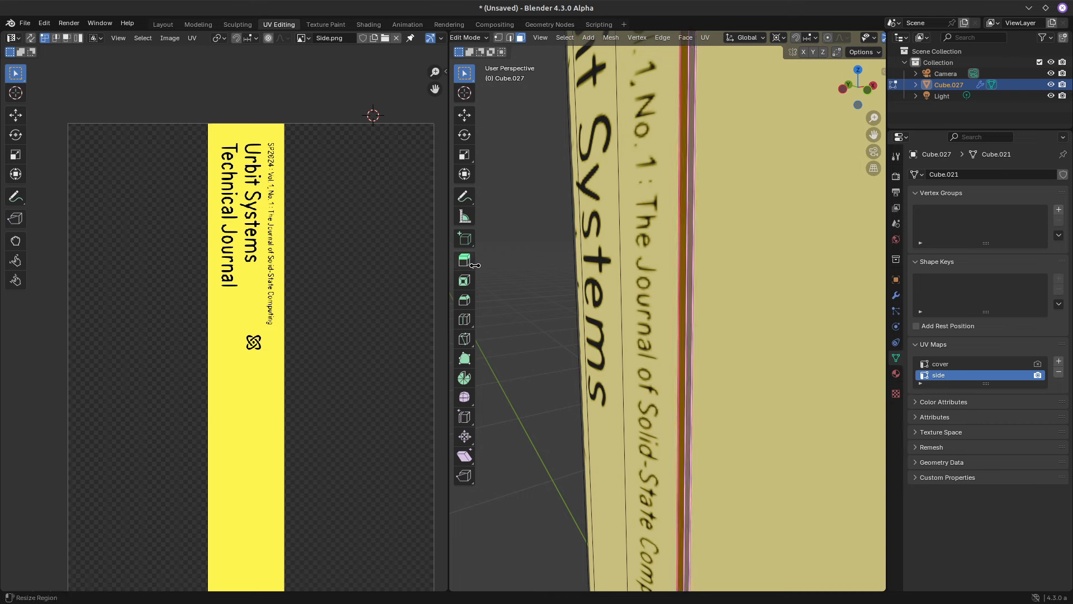
pyautogui.scroll(-5, 643, 263)
pyautogui.click(701, 254)
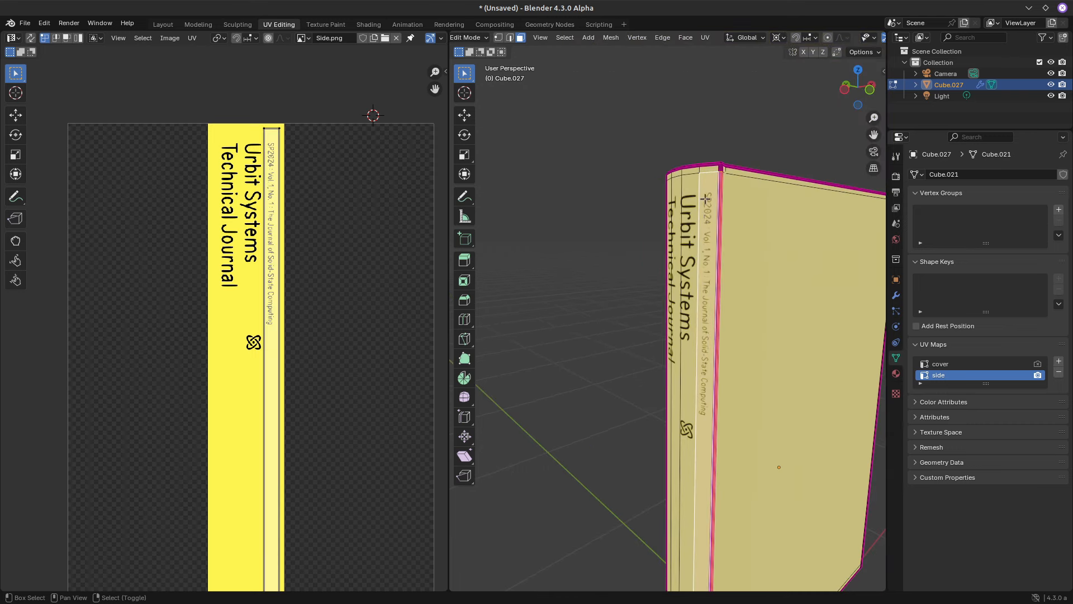
pyautogui.keyDown('shift'); pyautogui.click(710, 169); pyautogui.keyUp('shift')
pyautogui.moveTo(715, 178); pyautogui.dragTo(682, 218, button='middle')
pyautogui.scroll(3, 618, 206)
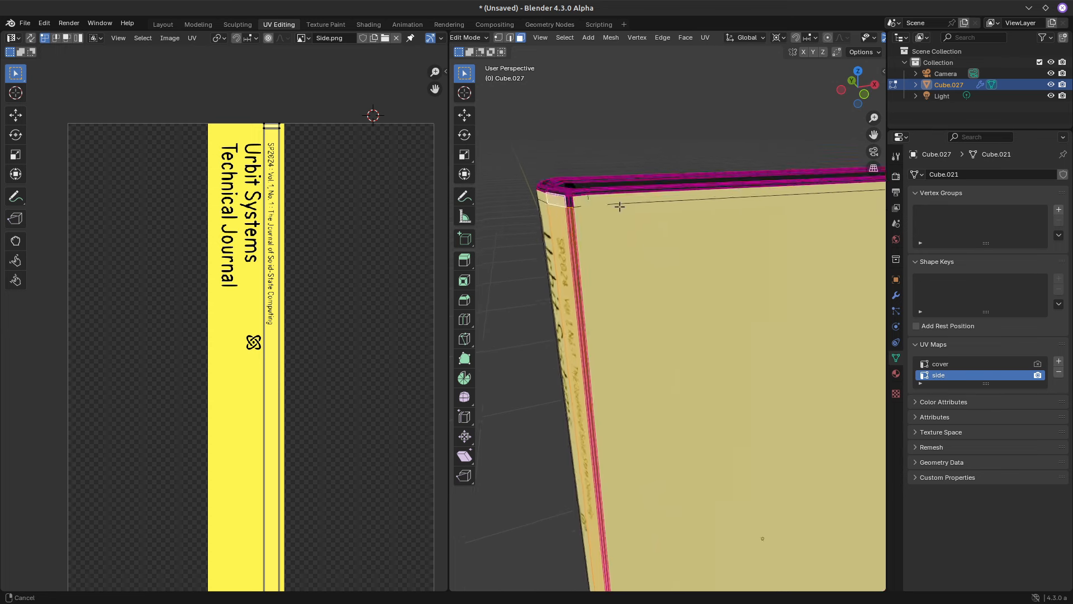
pyautogui.keyDown('shift'); pyautogui.moveTo(530, 172); pyautogui.dragTo(703, 233, button='middle'); pyautogui.keyUp('shift')
pyautogui.keyDown('shift'); pyautogui.click(703, 187); pyautogui.keyUp('shift')
pyautogui.keyDown('shift'); pyautogui.click(648, 175); pyautogui.keyUp('shift')
pyautogui.moveTo(703, 304); pyautogui.dragTo(704, 258, button='middle')
pyautogui.moveTo(707, 297); pyautogui.dragTo(716, 446, button='middle')
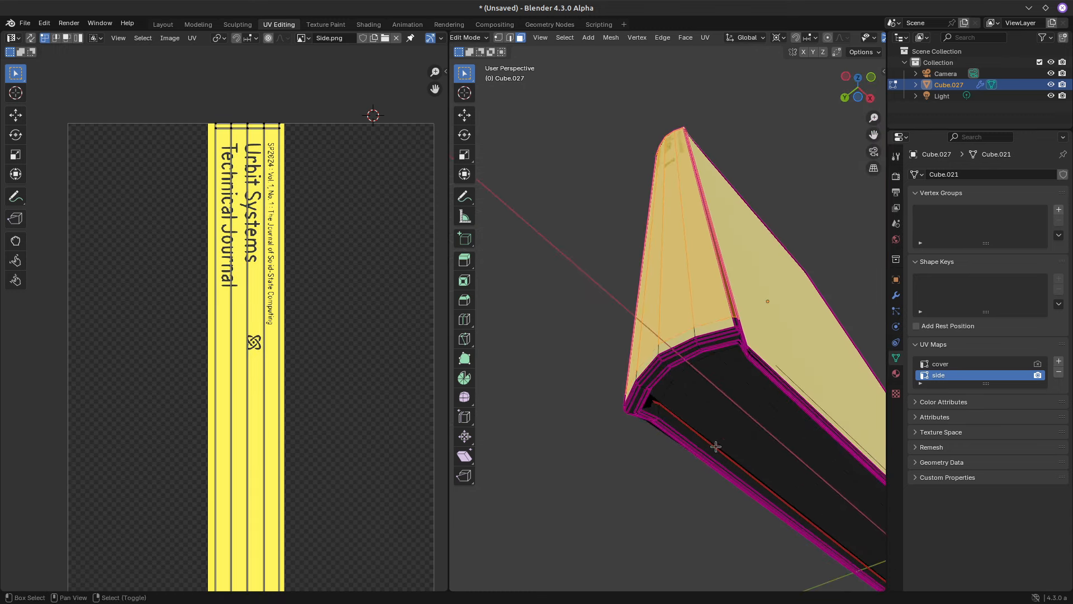
pyautogui.keyDown('shift'); pyautogui.click(671, 342); pyautogui.keyUp('shift')
pyautogui.moveTo(646, 361); pyautogui.dragTo(712, 333, button='middle')
pyautogui.scroll(3, 711, 333)
# Unwrap the selected spine faces and move their UV island 0.4032 along X onto the yellow strip of Side.png
pyautogui.press('u')
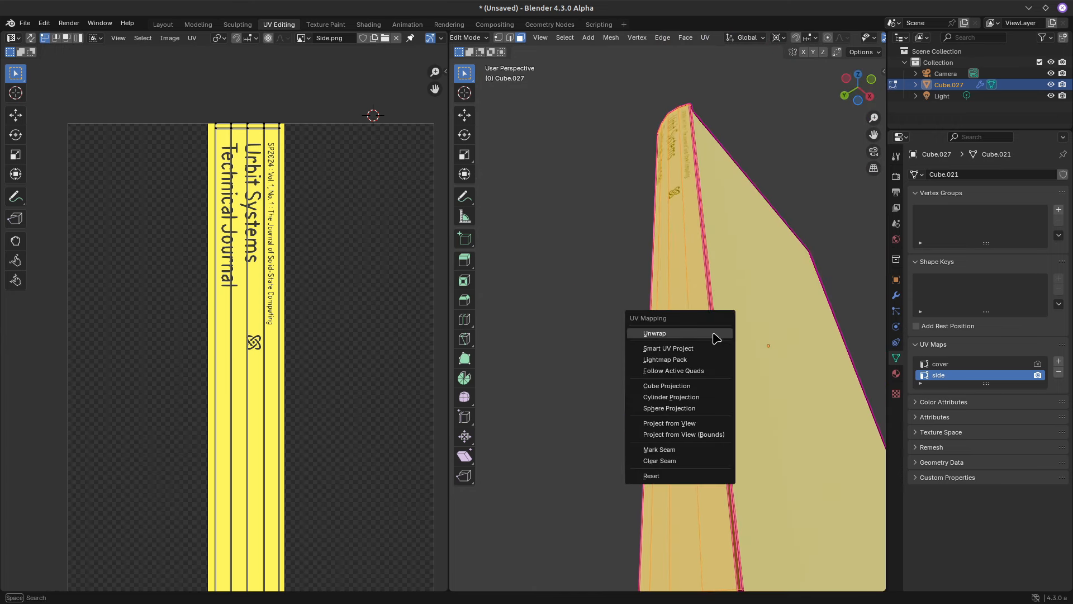
pyautogui.click(716, 338)
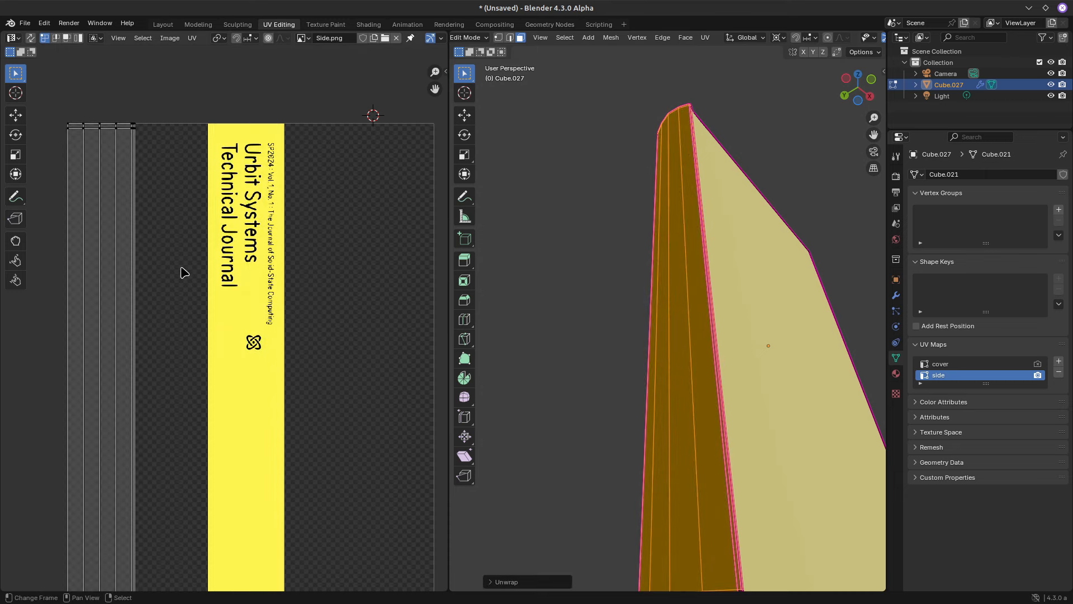
pyautogui.press('a')
pyautogui.press('g')
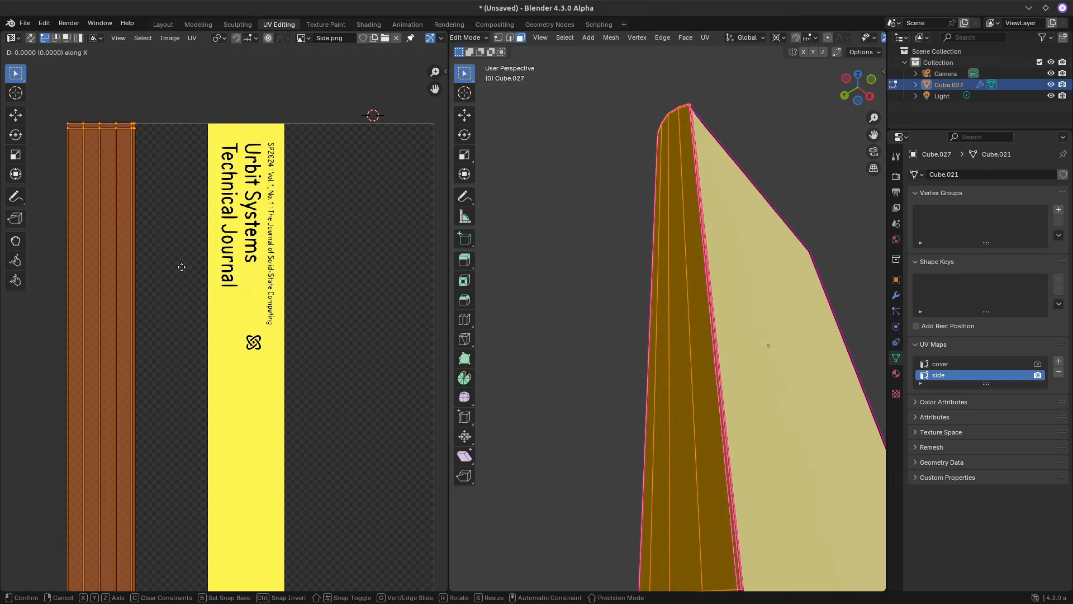
pyautogui.press('x')
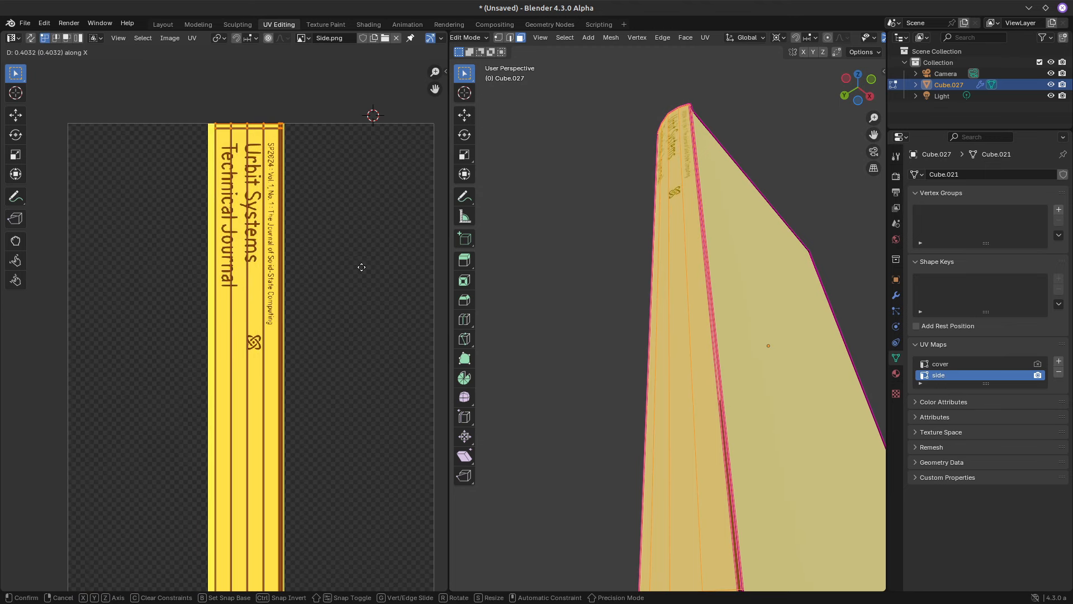
pyautogui.click(362, 267)
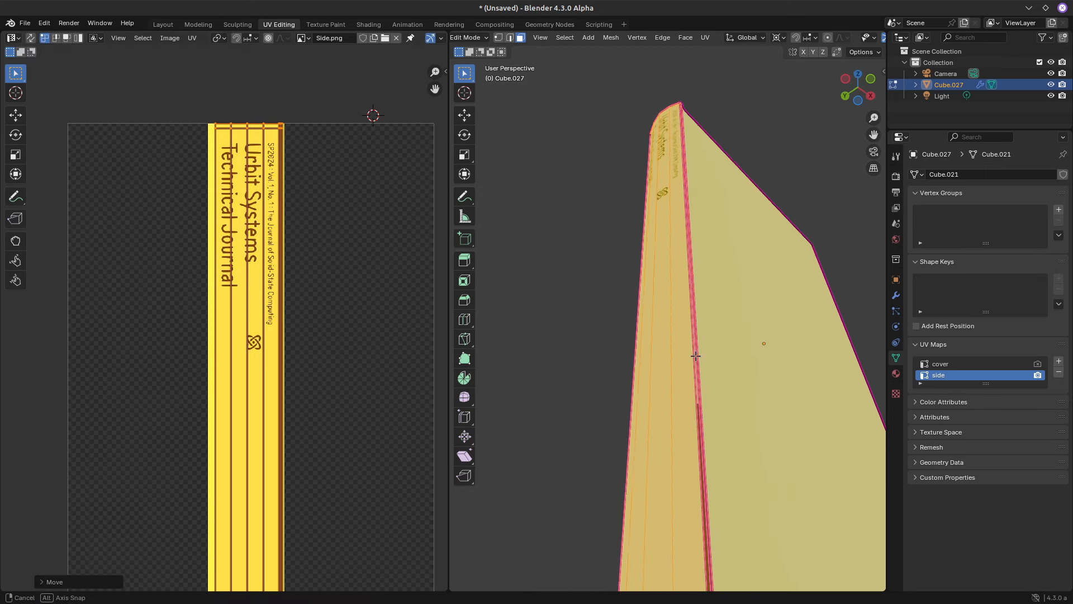
# Add a single horizontal loop cut running across the spine, hinge strip and front cover of the book
pyautogui.press('Tab')
pyautogui.press('Tab')
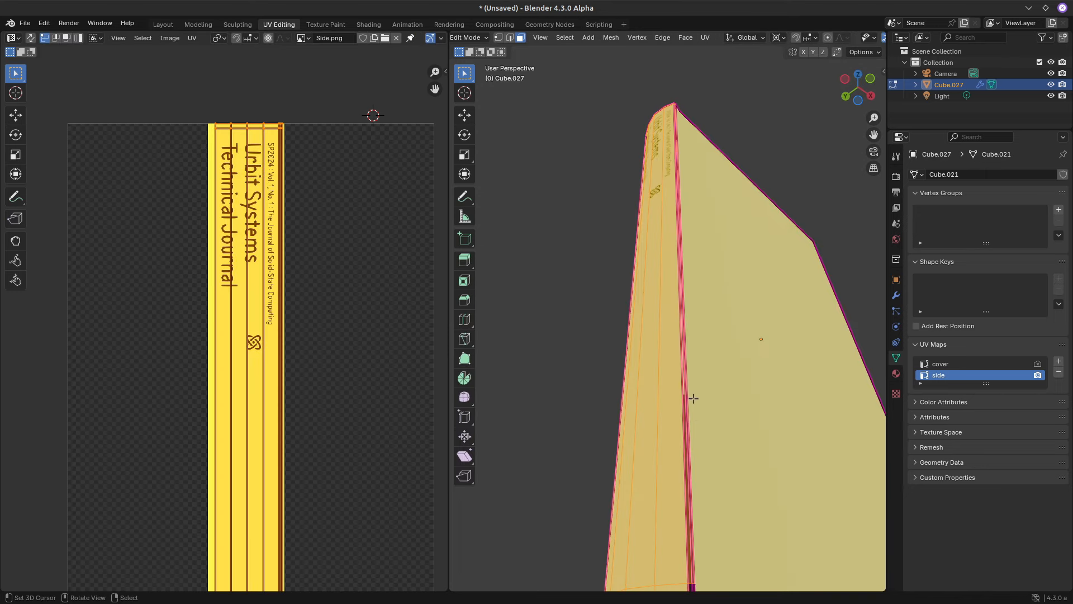
pyautogui.moveTo(665, 447); pyautogui.dragTo(592, 447, button='middle')
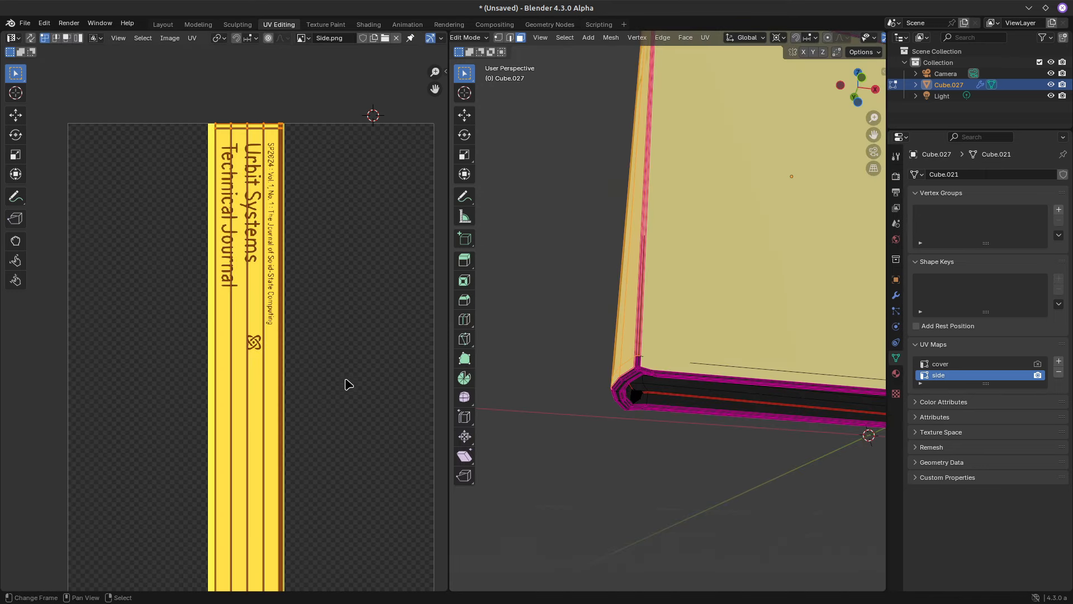
pyautogui.scroll(-3, 348, 383)
pyautogui.scroll(4, 316, 407)
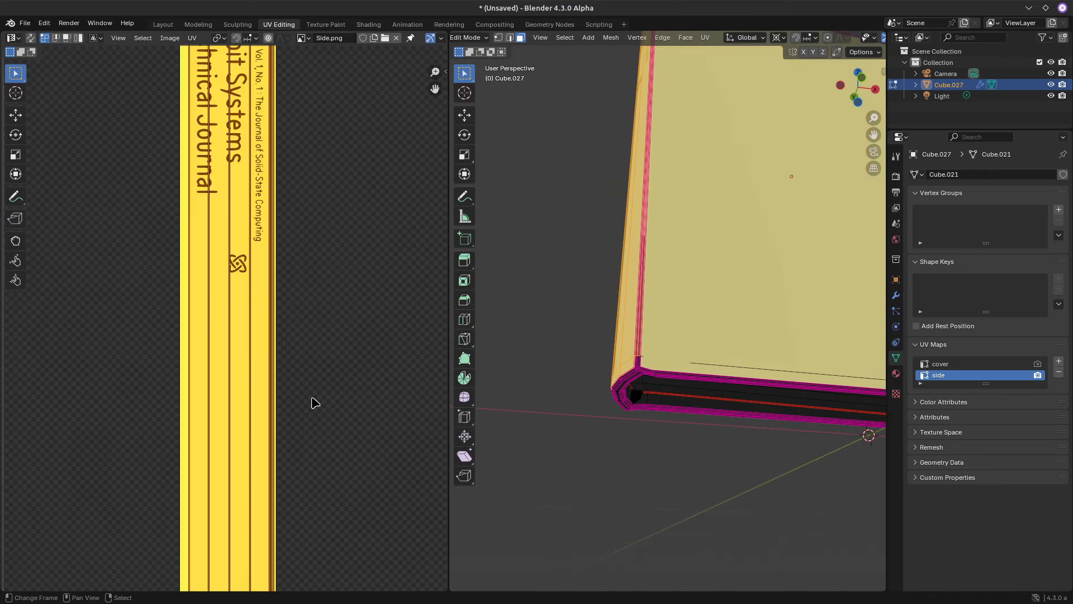
pyautogui.scroll(2, 679, 348)
pyautogui.scroll(2, 679, 347)
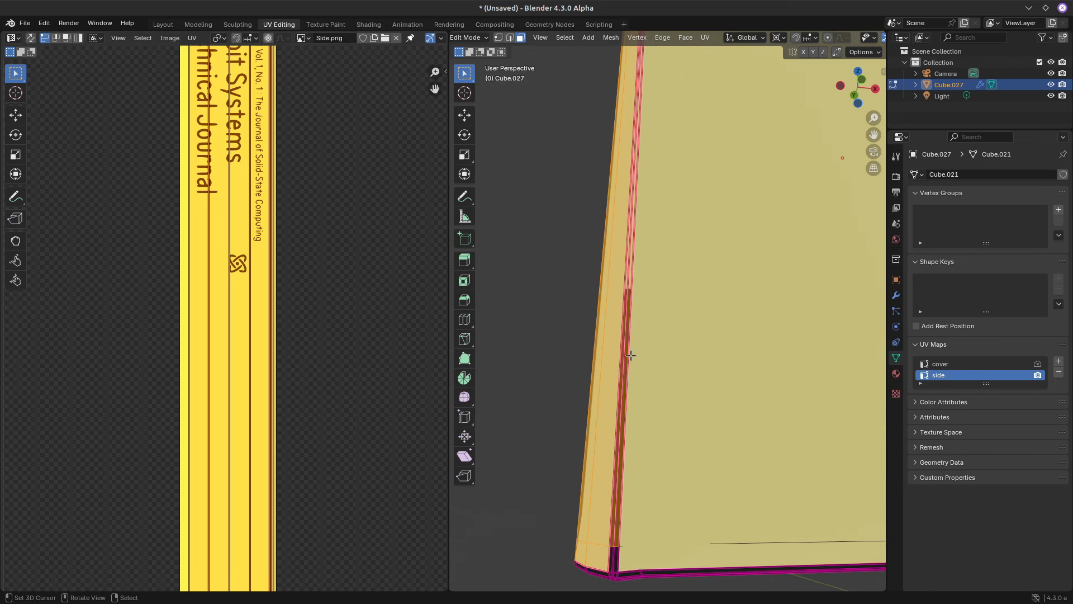
pyautogui.hotkey('ctrl', 'r')
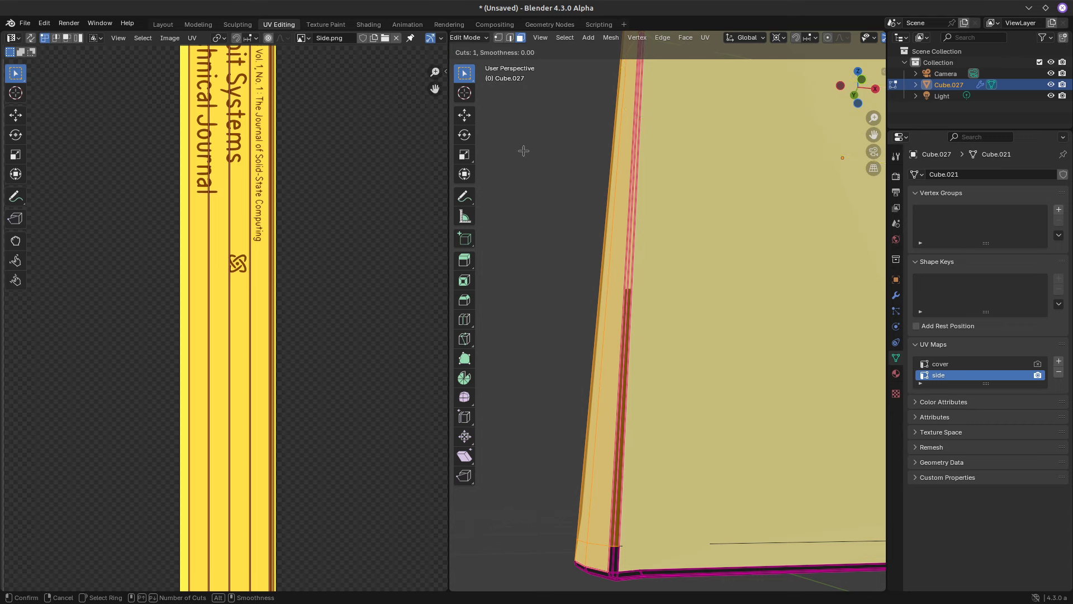
pyautogui.click(641, 212)
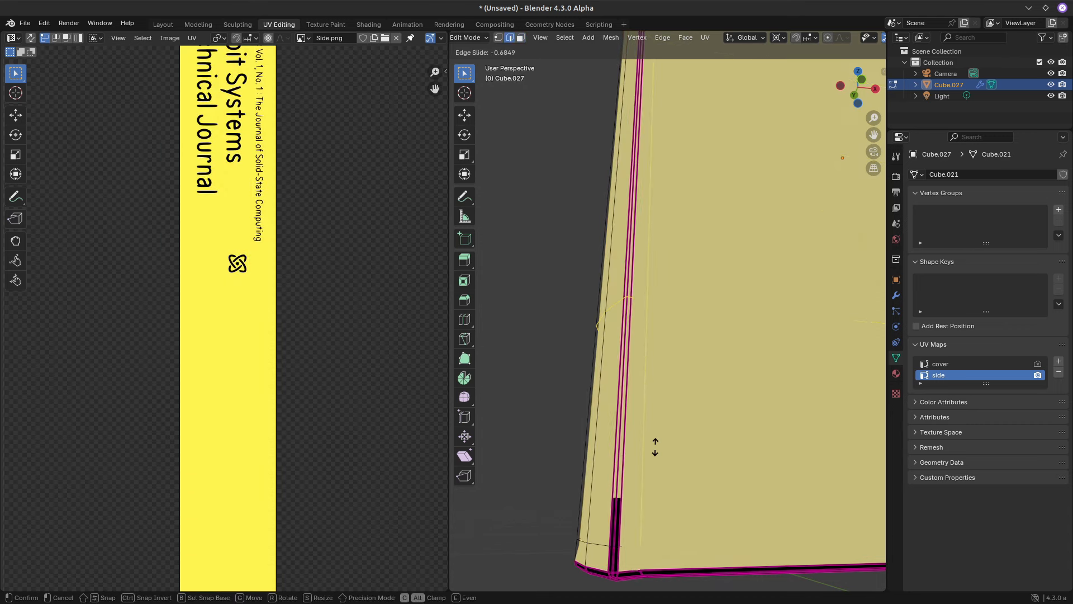
pyautogui.click(659, 324)
# Slide the new edge loop down the book to just above its lower end, beside the existing bottom edge loop
pyautogui.press('Tab')
pyautogui.moveTo(667, 338); pyautogui.dragTo(667, 322, button='middle')
pyautogui.scroll(-6, 666, 318)
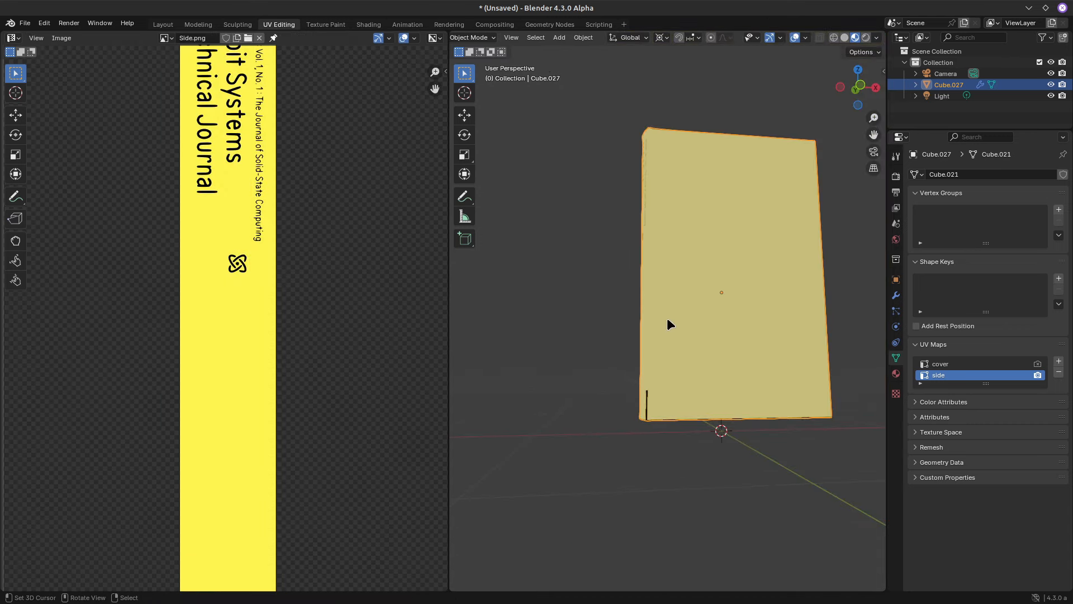
pyautogui.press('Tab')
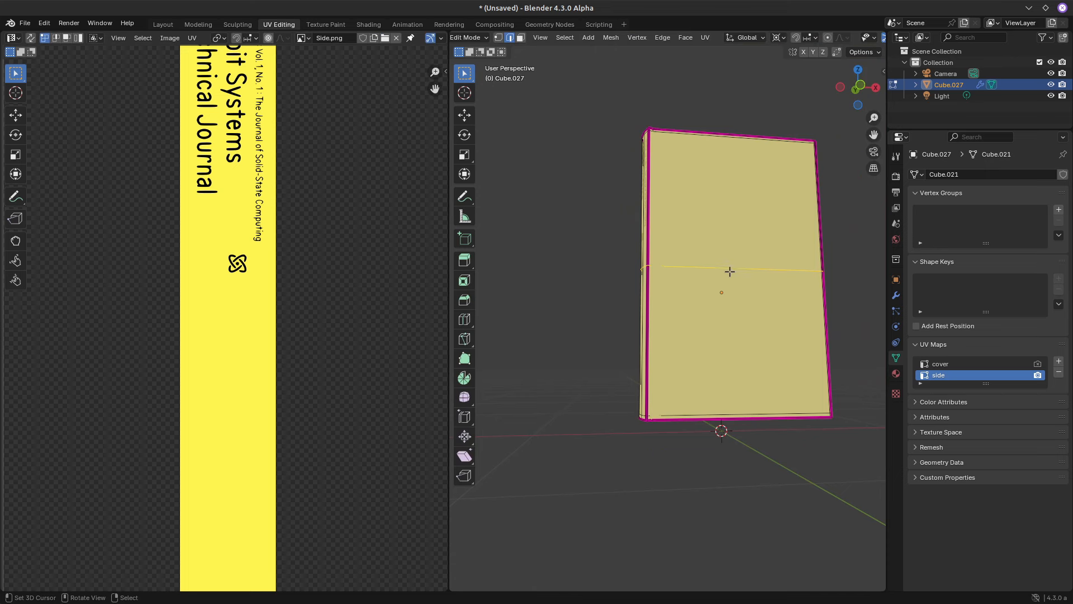
pyautogui.press('g')
pyautogui.press('g')
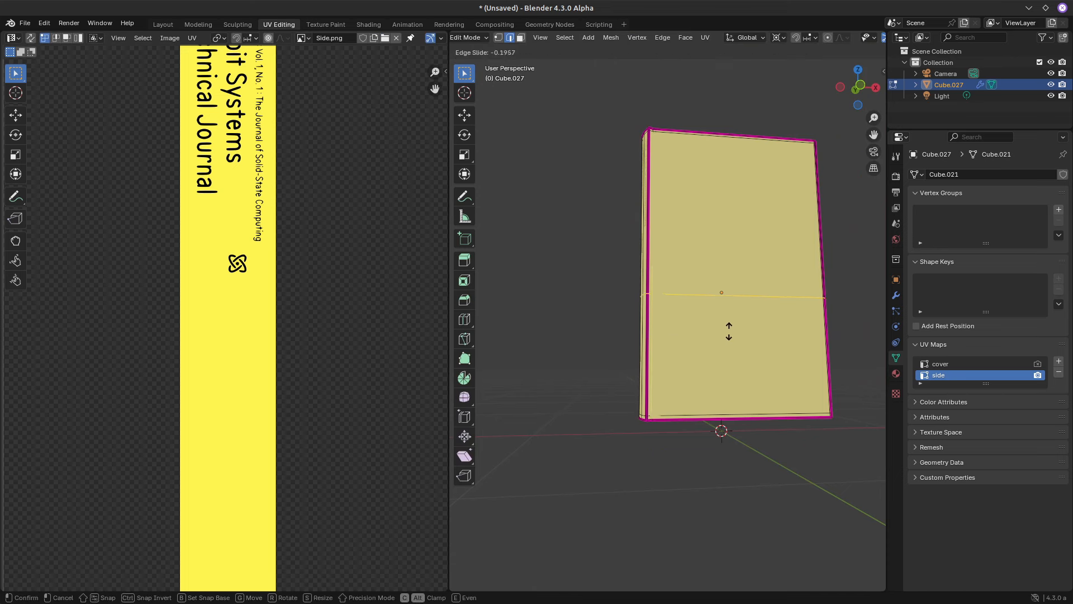
pyautogui.click(721, 430)
pyautogui.scroll(5, 719, 432)
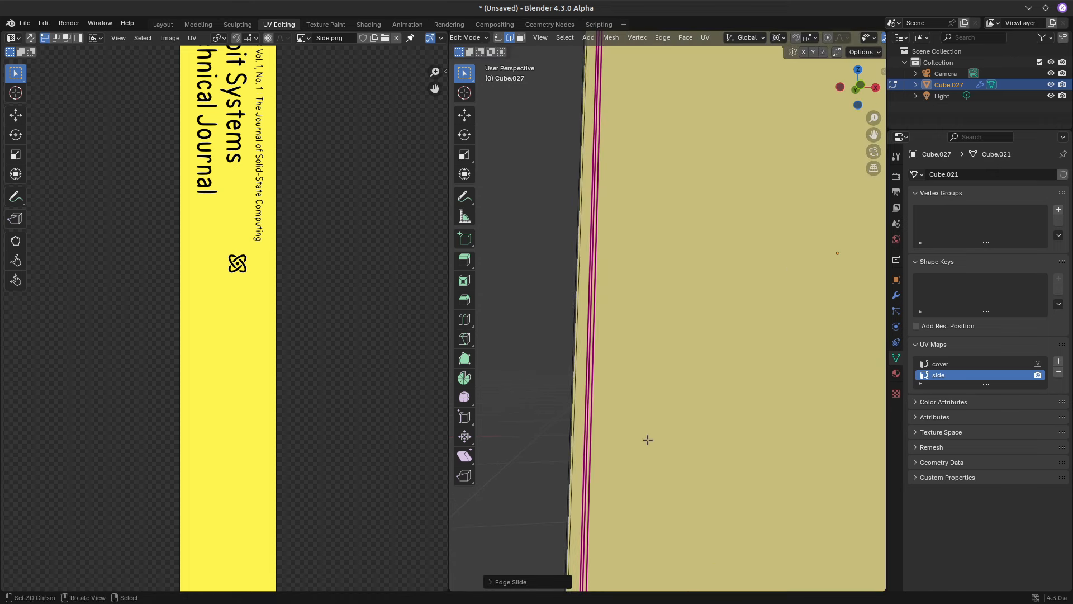
pyautogui.scroll(2, 657, 333)
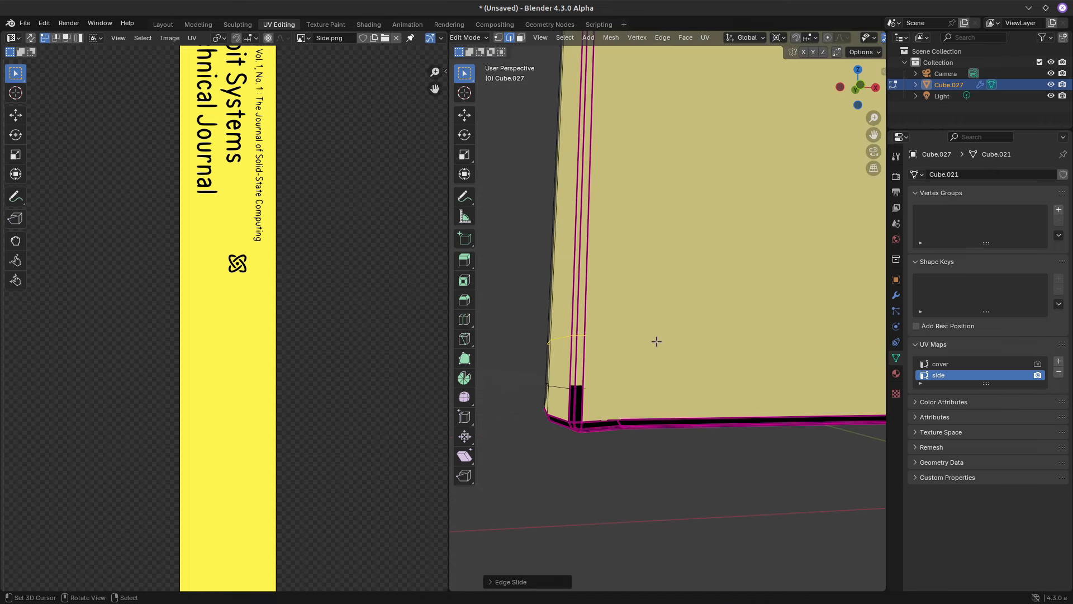
pyautogui.press('g')
pyautogui.press('g')
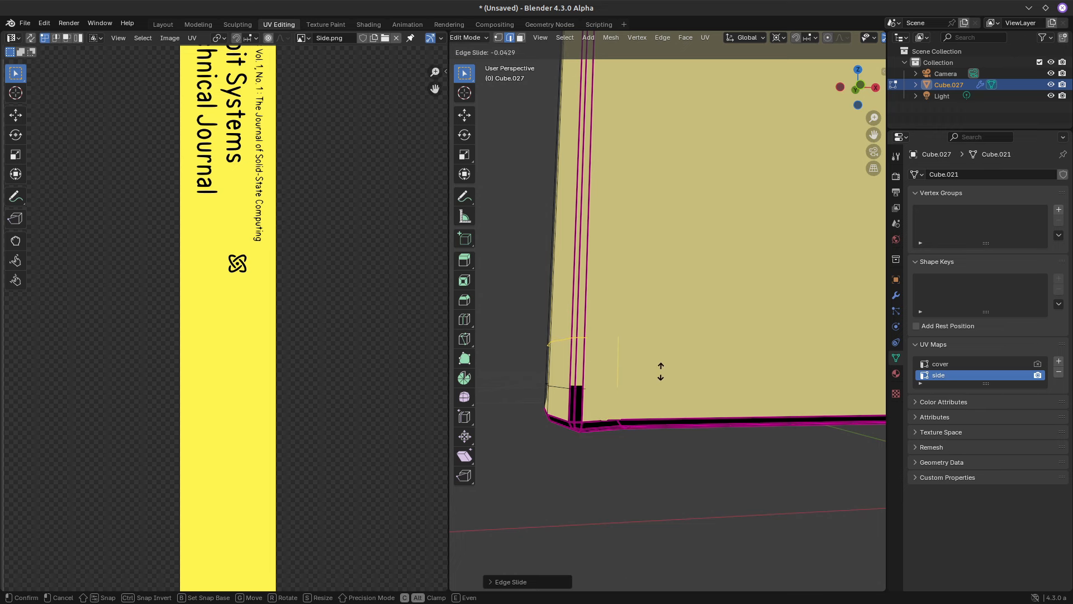
pyautogui.click(632, 412)
# Check the lower end of the hinge in Object and Edit Mode, then view the whole book in Object Mode
pyautogui.press('Tab')
pyautogui.scroll(-5, 642, 242)
pyautogui.scroll(7, 673, 376)
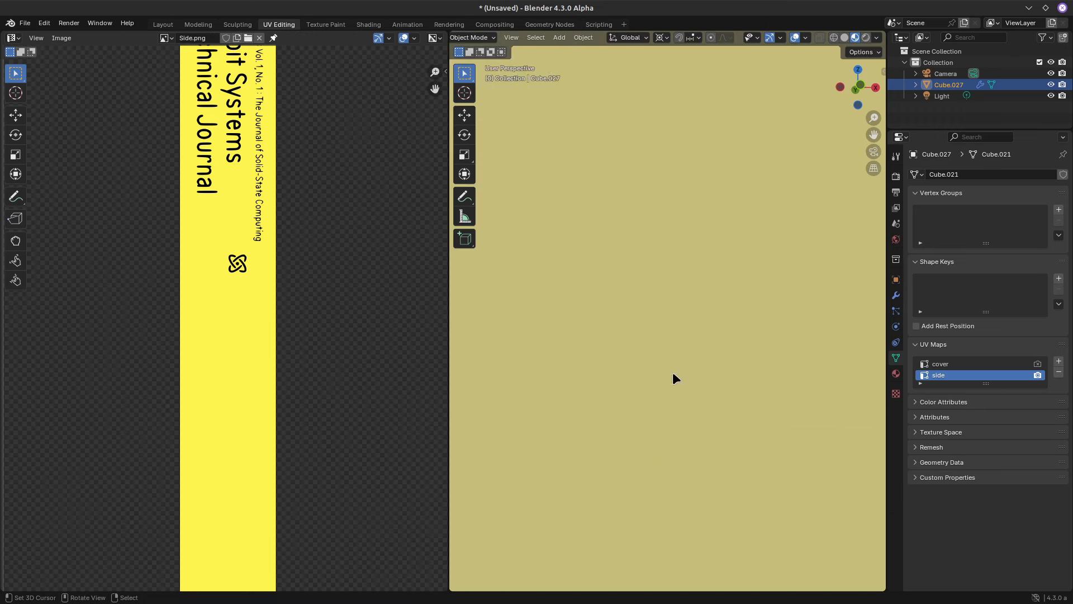
pyautogui.press('Tab')
pyautogui.scroll(-3, 611, 411)
pyautogui.scroll(3, 621, 365)
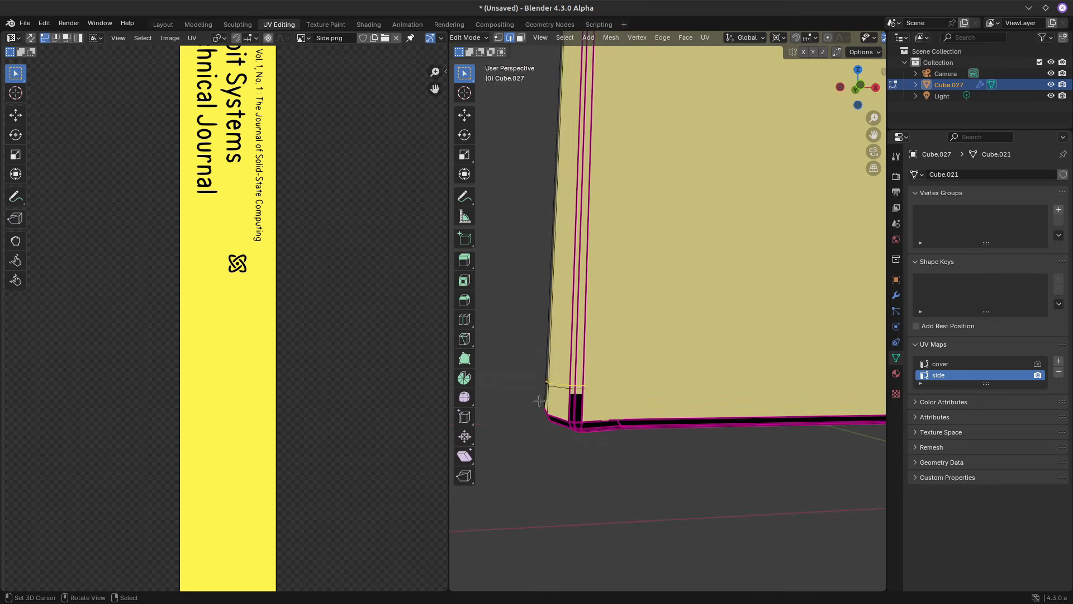
pyautogui.press('Tab')
pyautogui.scroll(-8, 557, 386)
pyautogui.scroll(-4, 307, 266)
pyautogui.scroll(2, 307, 266)
pyautogui.scroll(-1, 609, 318)
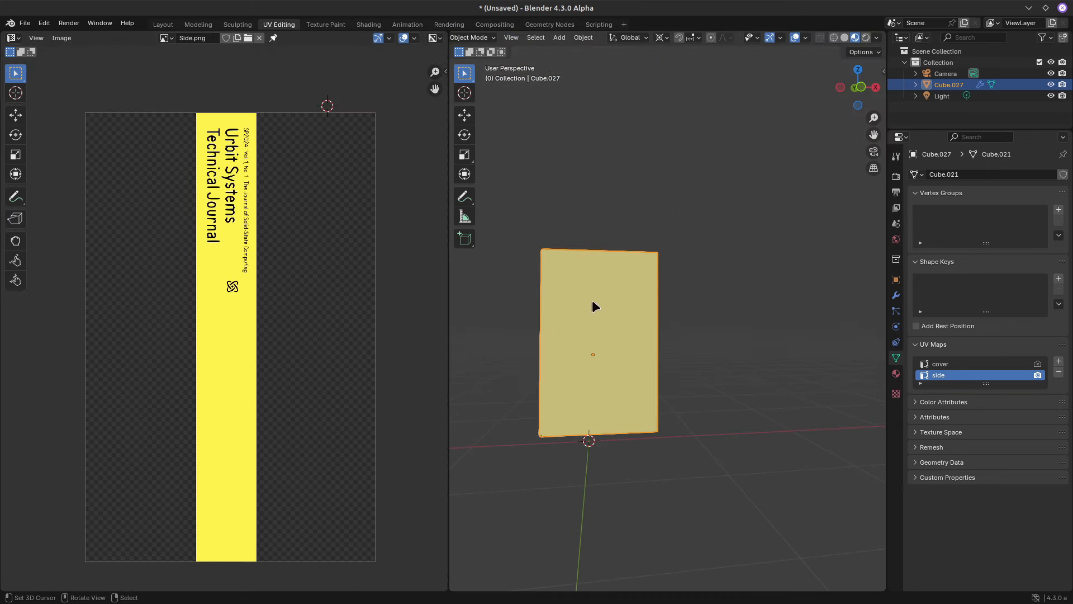
# In the Shading workspace, route the Mix node directly to the material output and move the Principled BSDF node aside
pyautogui.click(368, 25)
pyautogui.scroll(-3, 492, 178)
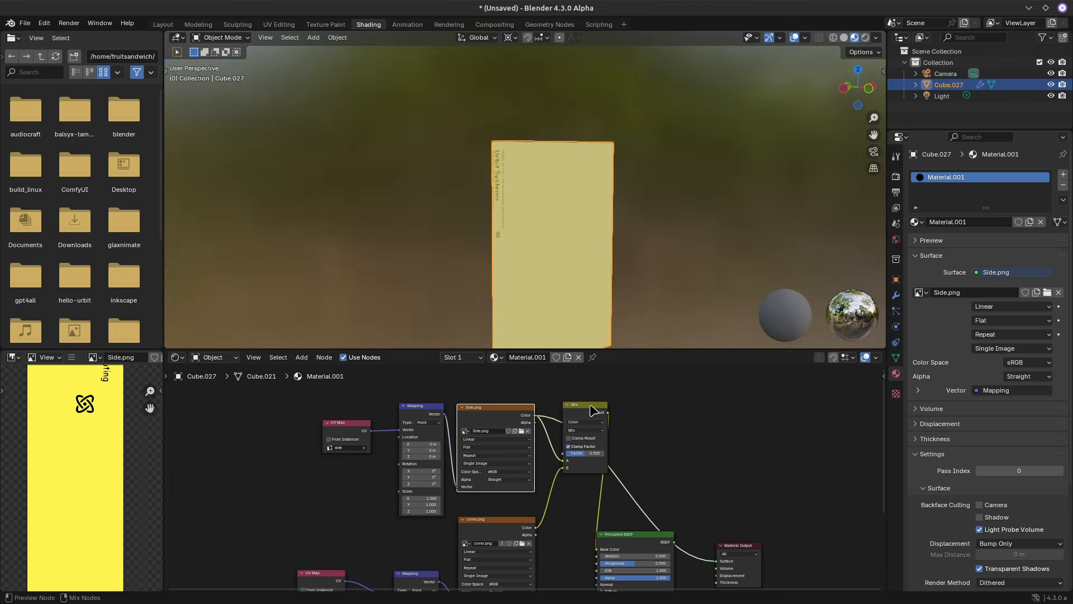
pyautogui.keyDown('ctrl'); pyautogui.keyDown('shift'); pyautogui.click(607, 432); pyautogui.keyUp('shift'); pyautogui.keyUp('ctrl')
pyautogui.moveTo(635, 535); pyautogui.dragTo(664, 526)
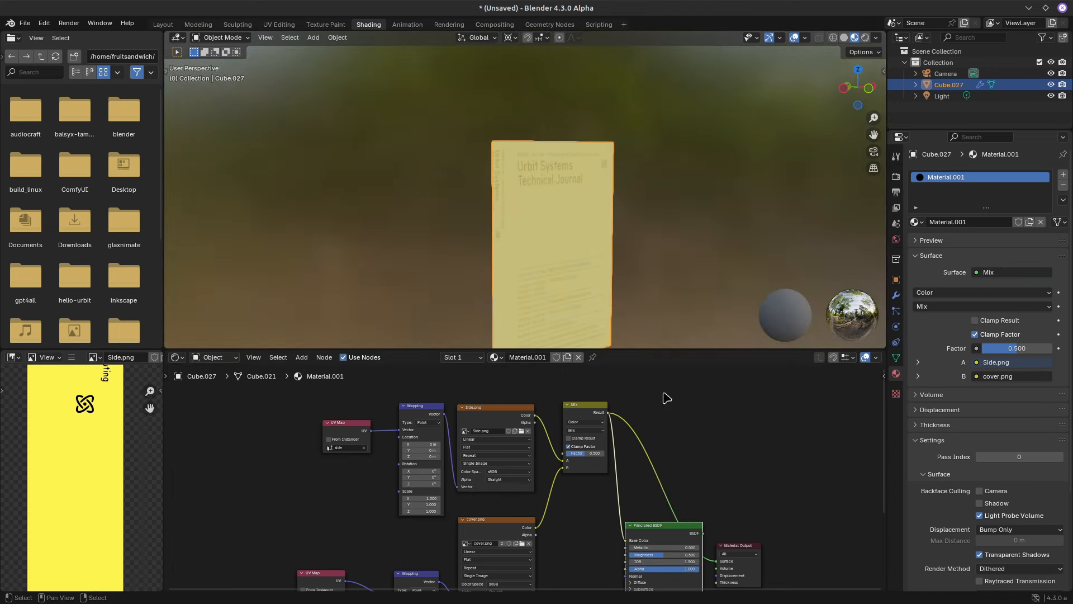
pyautogui.scroll(4, 579, 207)
pyautogui.moveTo(508, 207); pyautogui.dragTo(570, 228, button='middle')
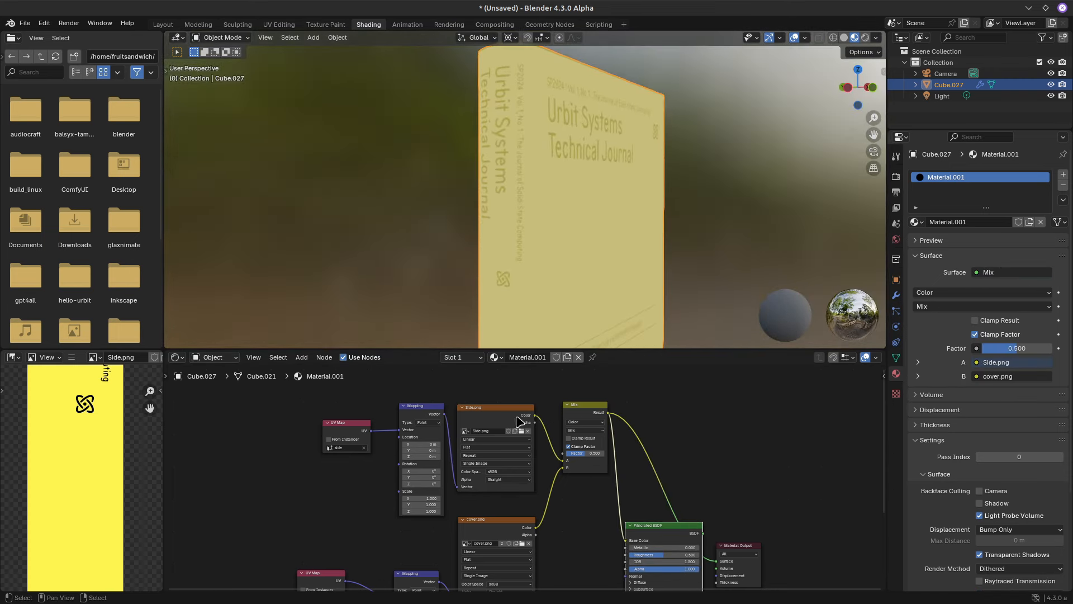
# Set the Mix node's blending mode to Multiply and its factor to 1.000
pyautogui.moveTo(588, 456); pyautogui.dragTo(578, 459)
pyautogui.rightClick(576, 454)
pyautogui.click(586, 430)
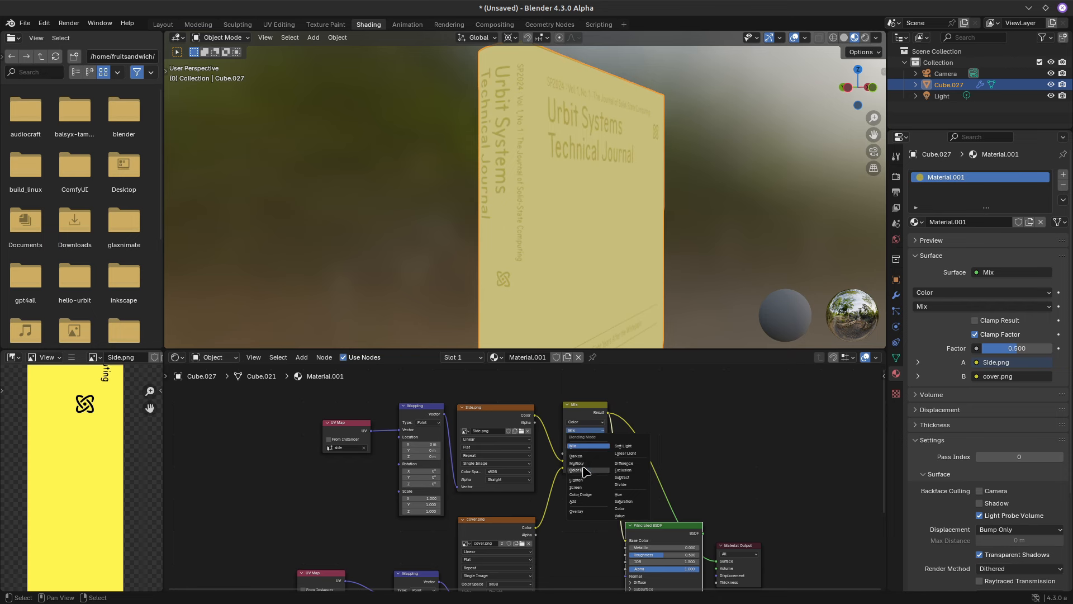
pyautogui.click(580, 463)
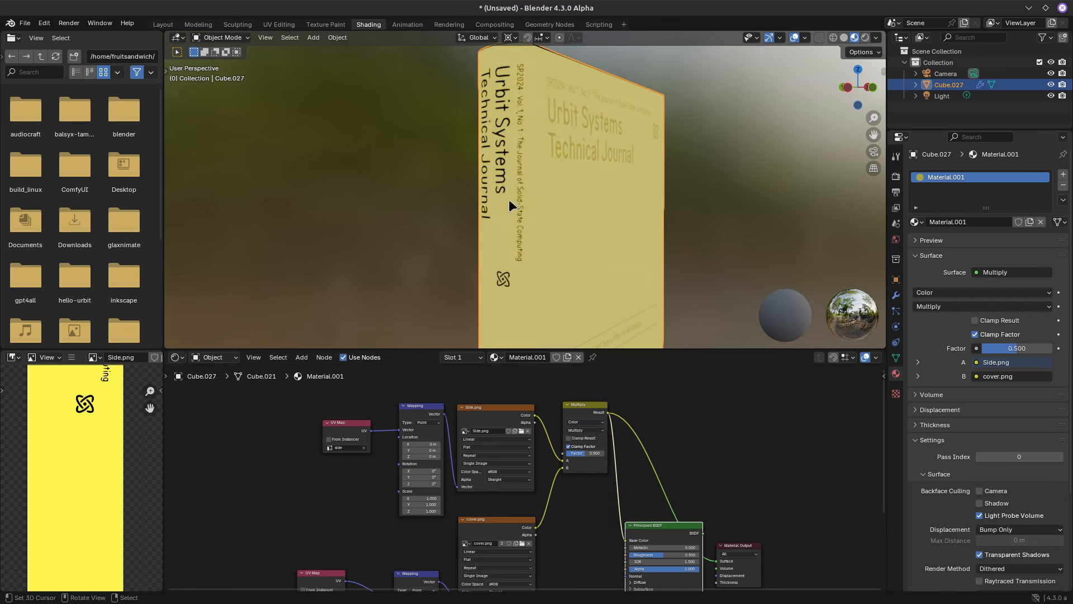
pyautogui.moveTo(579, 454); pyautogui.dragTo(607, 453)
pyautogui.scroll(-2, 558, 186)
pyautogui.moveTo(558, 179); pyautogui.dragTo(556, 219, button='middle')
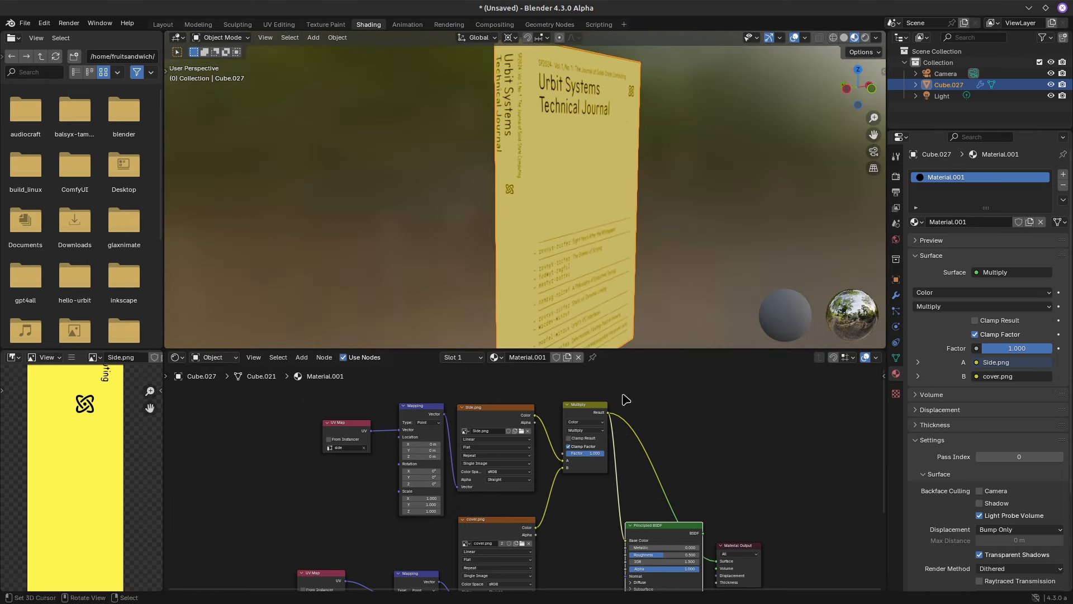
# Reconnect the Principled BSDF to the material output and move the Material Output node slightly aside
pyautogui.keyDown('ctrl'); pyautogui.keyDown('shift'); pyautogui.click(662, 526); pyautogui.keyUp('shift'); pyautogui.keyUp('ctrl')
pyautogui.moveTo(743, 546); pyautogui.dragTo(761, 530)
pyautogui.click(761, 530)
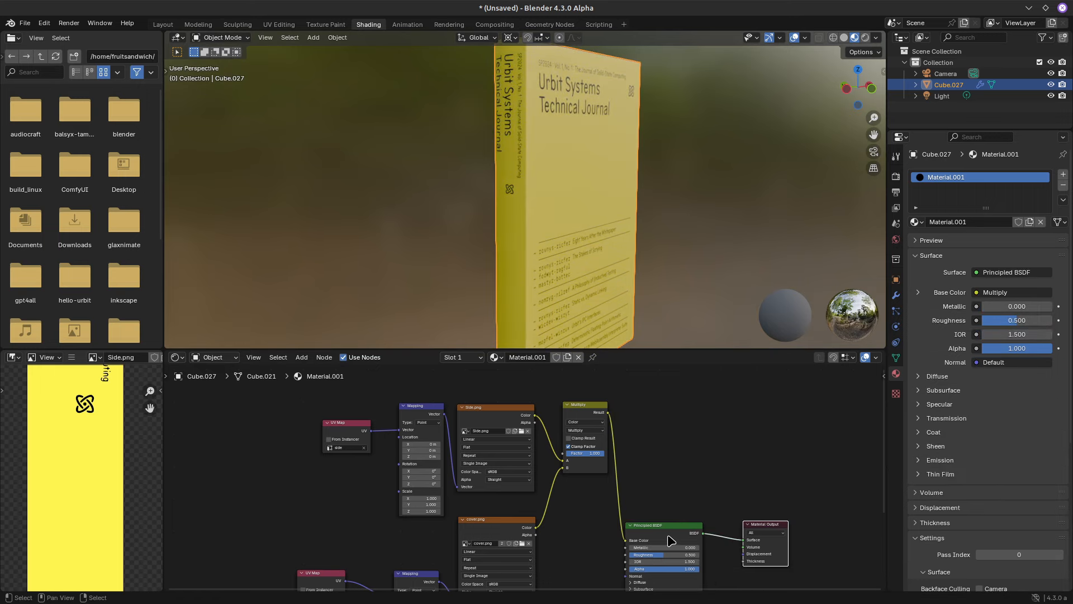
# Examine the spine and front cover of the shaded book up close, along with the image Mapping nodes
pyautogui.moveTo(593, 242); pyautogui.dragTo(553, 212, button='middle')
pyautogui.scroll(3, 403, 476)
pyautogui.moveTo(331, 440); pyautogui.dragTo(325, 462, button='middle')
pyautogui.keyDown('shift'); pyautogui.moveTo(369, 459); pyautogui.dragTo(427, 459); pyautogui.keyUp('shift')
pyautogui.moveTo(427, 562); pyautogui.dragTo(417, 442, button='middle')
pyautogui.moveTo(362, 556); pyautogui.dragTo(366, 506, button='middle')
pyautogui.moveTo(366, 534)
pyautogui.keyDown('shift'); pyautogui.mouseDown()
pyautogui.moveTo(396, 535)
pyautogui.moveTo(366, 535)
pyautogui.mouseUp(); pyautogui.keyUp('shift')
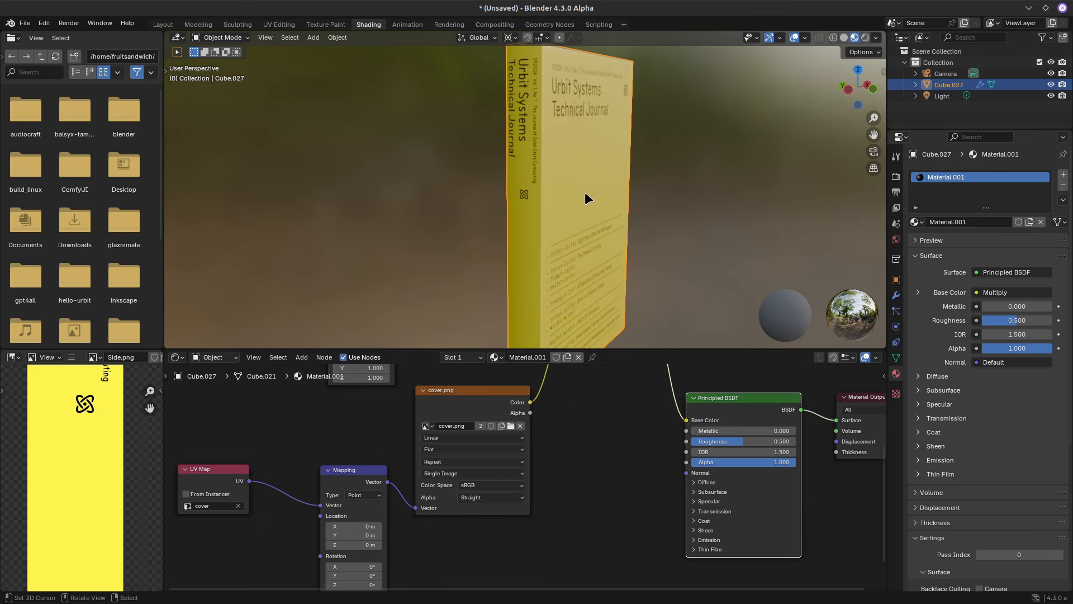
pyautogui.scroll(-3, 585, 192)
pyautogui.moveTo(569, 187); pyautogui.dragTo(602, 183, button='middle')
pyautogui.scroll(2, 651, 153)
pyautogui.scroll(4, 565, 129)
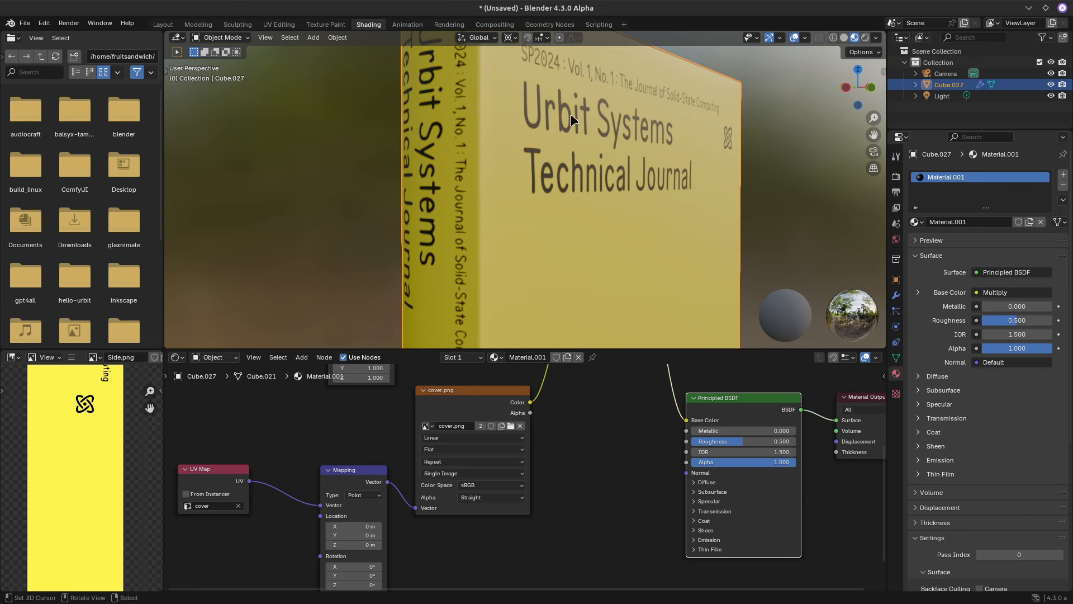
# Make room around the Principled BSDF and add a Noise Texture whose Fac output drives its Roughness
pyautogui.scroll(-2, 584, 501)
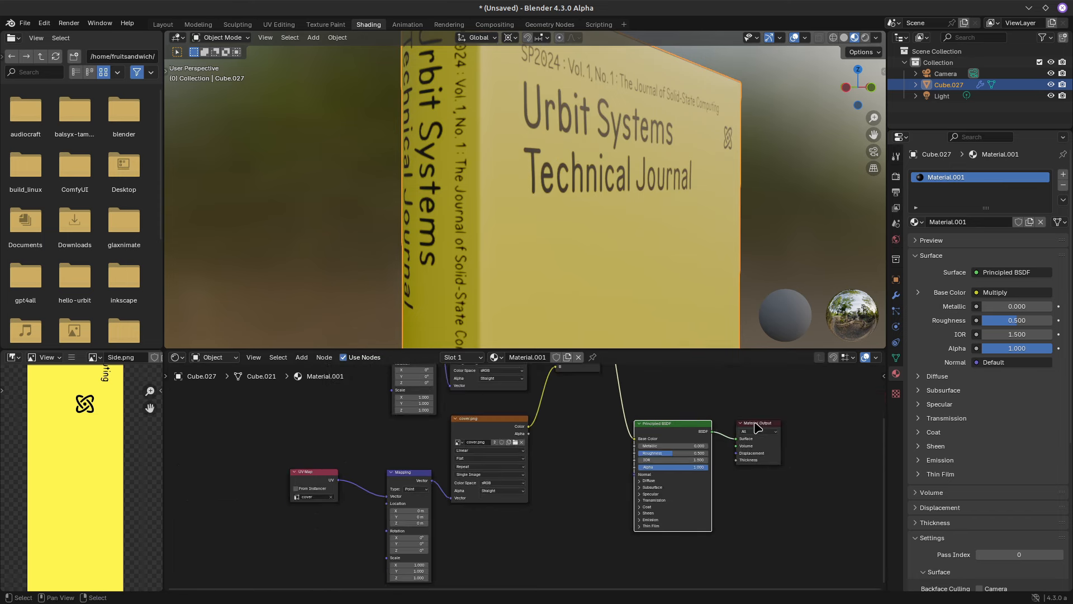
pyautogui.moveTo(754, 424); pyautogui.dragTo(861, 418)
pyautogui.moveTo(678, 424); pyautogui.dragTo(525, 466)
pyautogui.scroll(3, 718, 465)
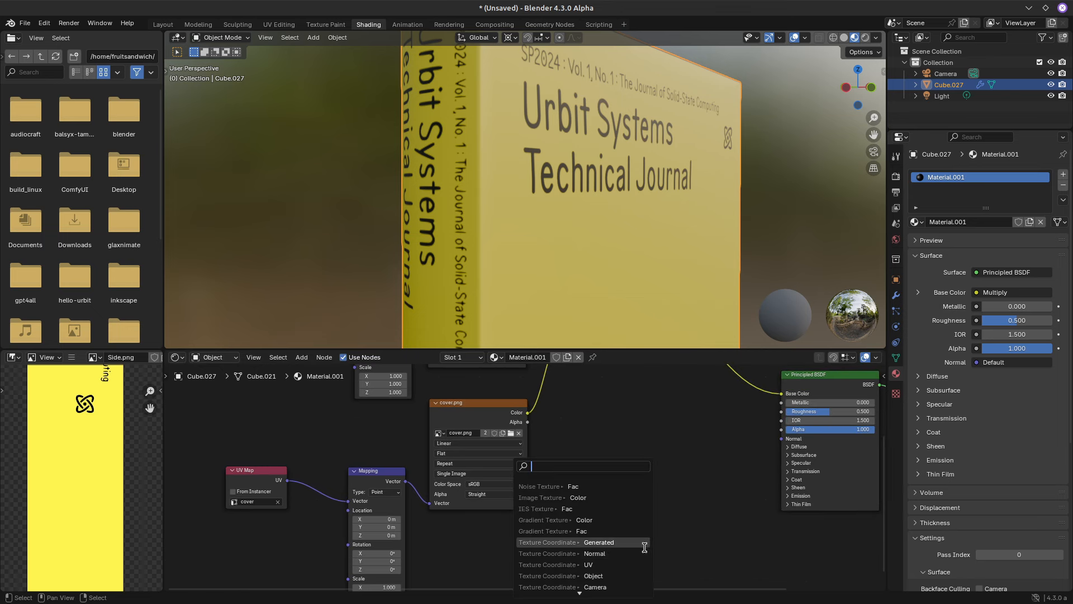
pyautogui.write('noise')
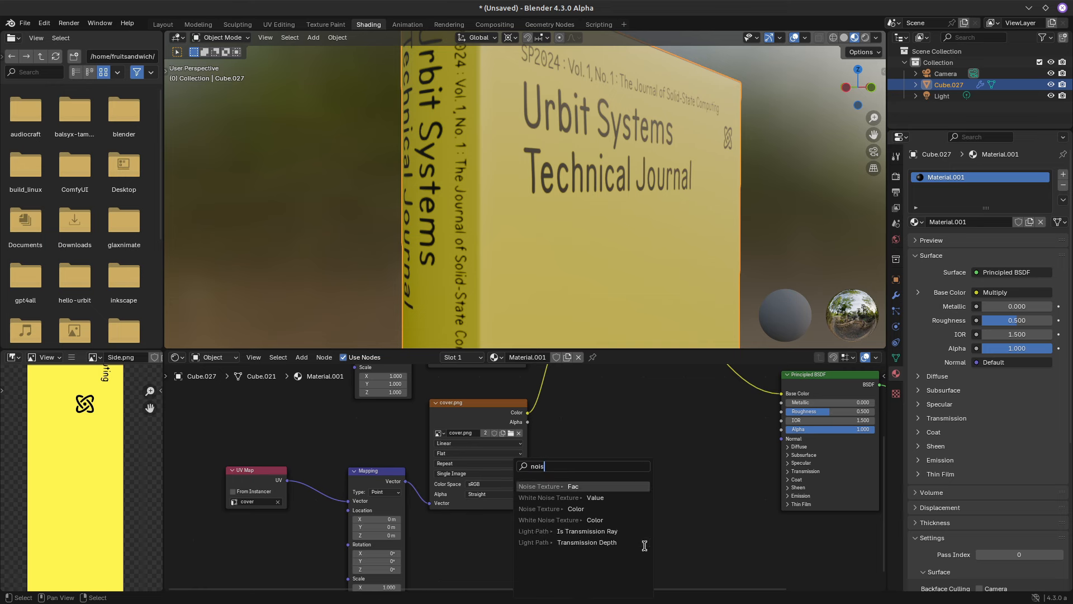
pyautogui.click(608, 486)
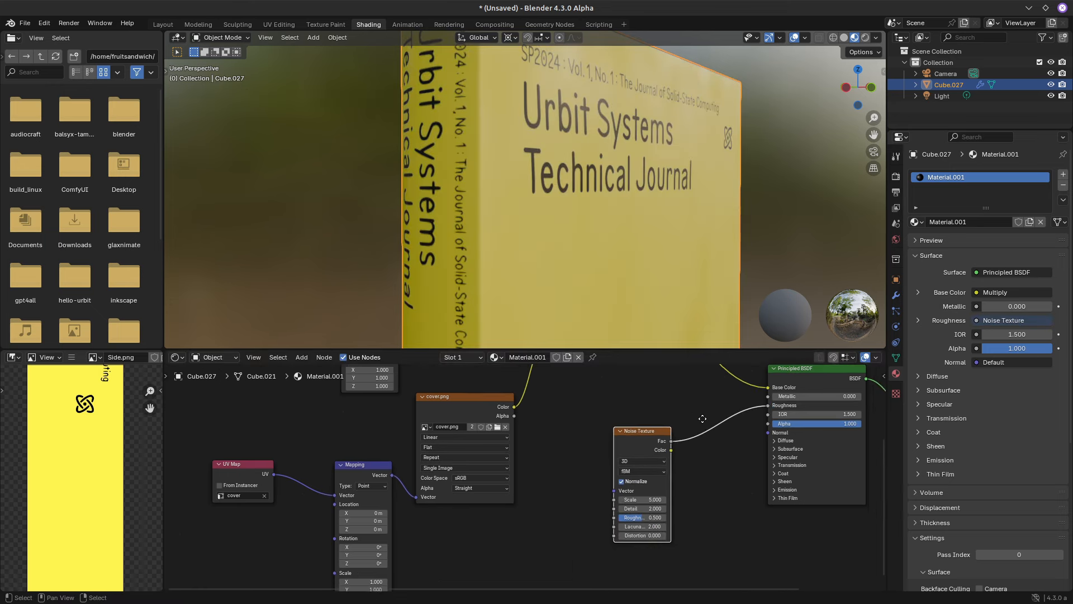
# Move the Noise Texture node away from the Principled BSDF to a free spot below the cover.png node
pyautogui.moveTo(703, 419); pyautogui.dragTo(704, 379, button='middle')
pyautogui.scroll(2, 704, 379)
pyautogui.moveTo(636, 404); pyautogui.dragTo(608, 440)
pyautogui.moveTo(714, 454)
pyautogui.mouseDown(button='middle')
pyautogui.moveTo(708, 488)
pyautogui.moveTo(708, 446)
pyautogui.mouseUp(button='middle')
pyautogui.moveTo(610, 421); pyautogui.dragTo(459, 541)
pyautogui.hotkey('shift', 'a')
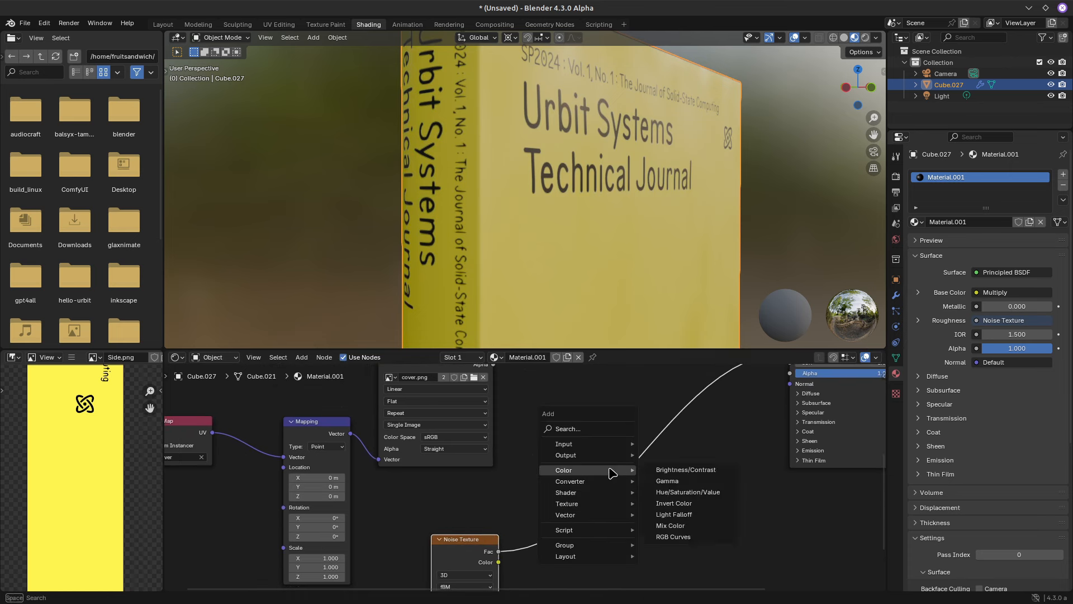
pyautogui.moveTo(609, 481)
pyautogui.click(681, 342)
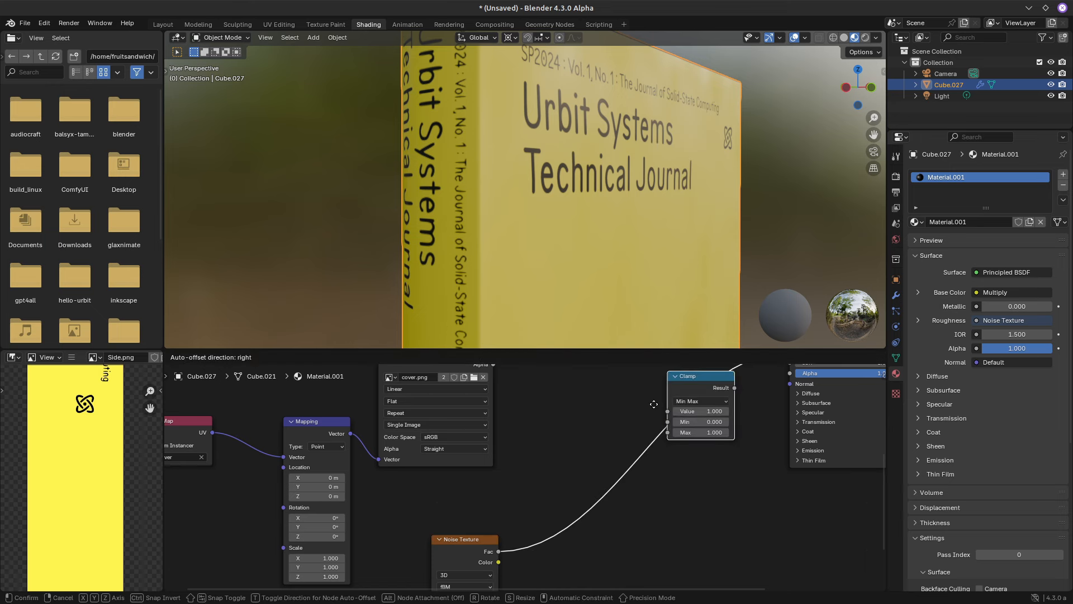
pyautogui.click(613, 491)
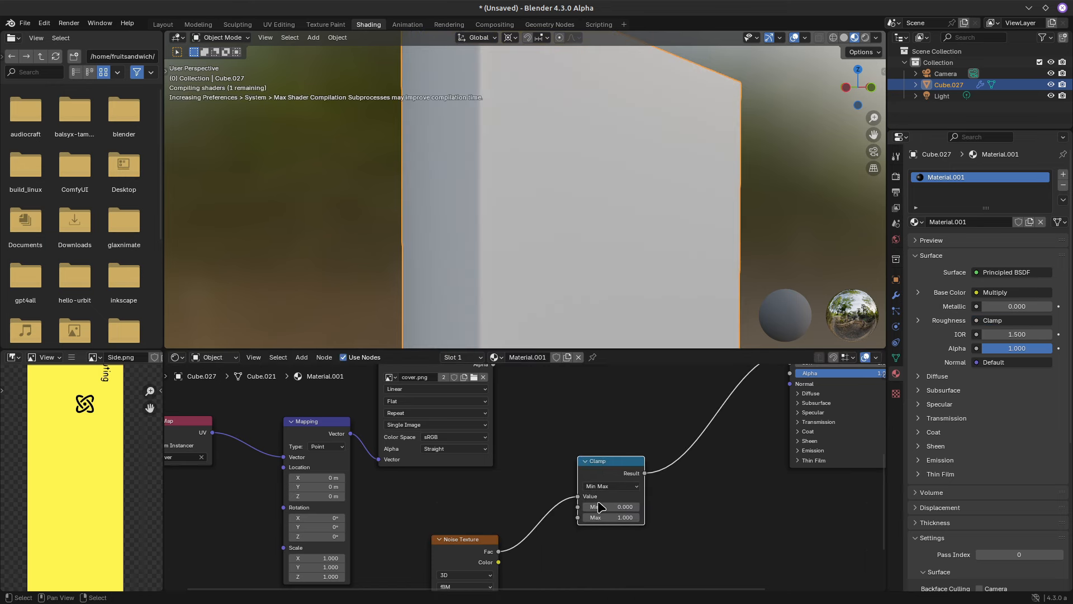
pyautogui.press('x')
# Add a Color Ramp node and connect it between the Noise Texture's Color output and the Principled BSDF's Roughness
pyautogui.hotkey('shift', 'a')
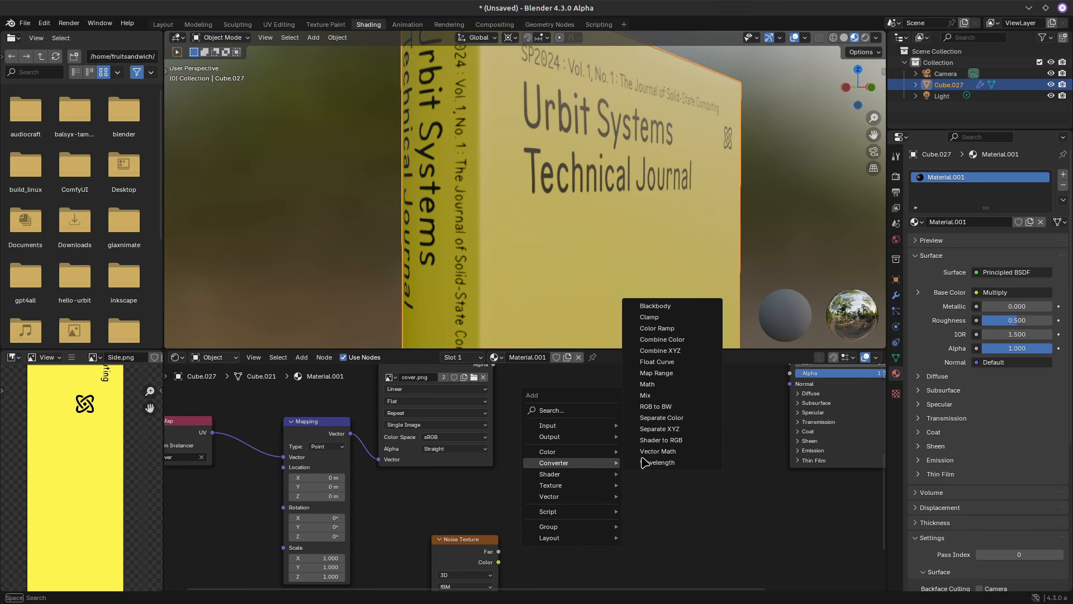
pyautogui.click(657, 328)
pyautogui.click(607, 422)
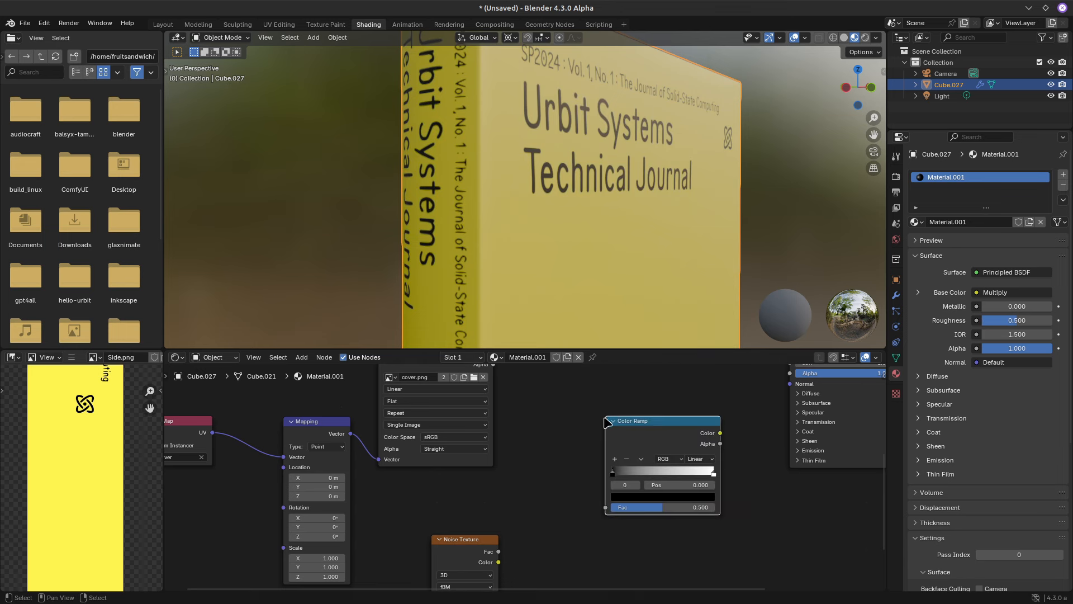
pyautogui.moveTo(498, 551); pyautogui.dragTo(559, 534)
pyautogui.click(499, 561)
pyautogui.moveTo(499, 562); pyautogui.dragTo(605, 506)
pyautogui.moveTo(749, 423); pyautogui.dragTo(723, 484, button='middle')
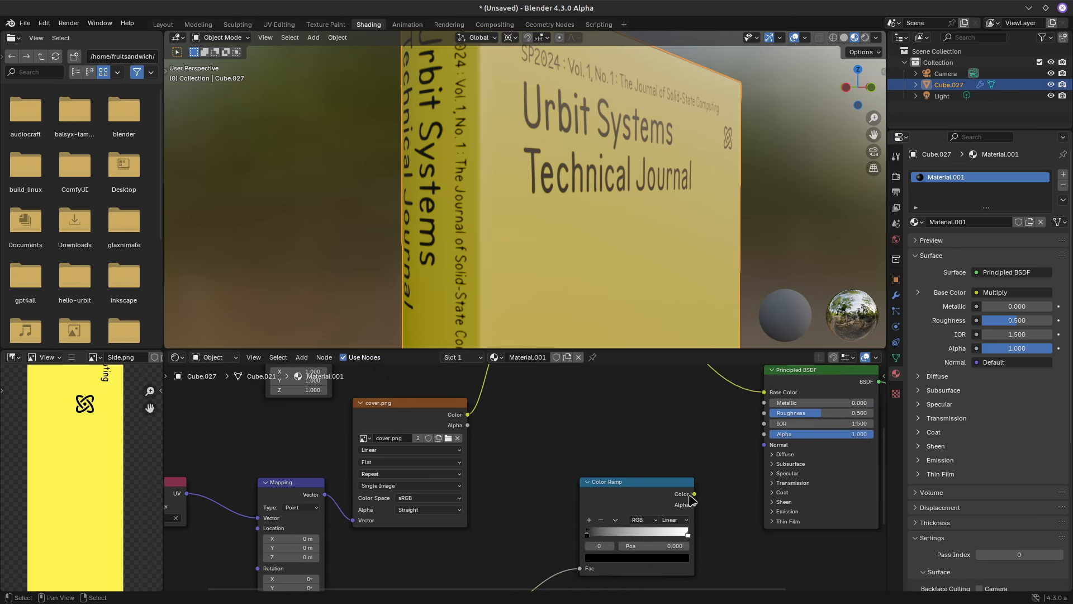
pyautogui.moveTo(695, 494); pyautogui.dragTo(758, 418)
# Set the Color Ramp's interpolation to B-Spline and bring its stops closer together, with the white stop at 0.764
pyautogui.moveTo(725, 521); pyautogui.dragTo(737, 436, button='middle')
pyautogui.click(687, 435)
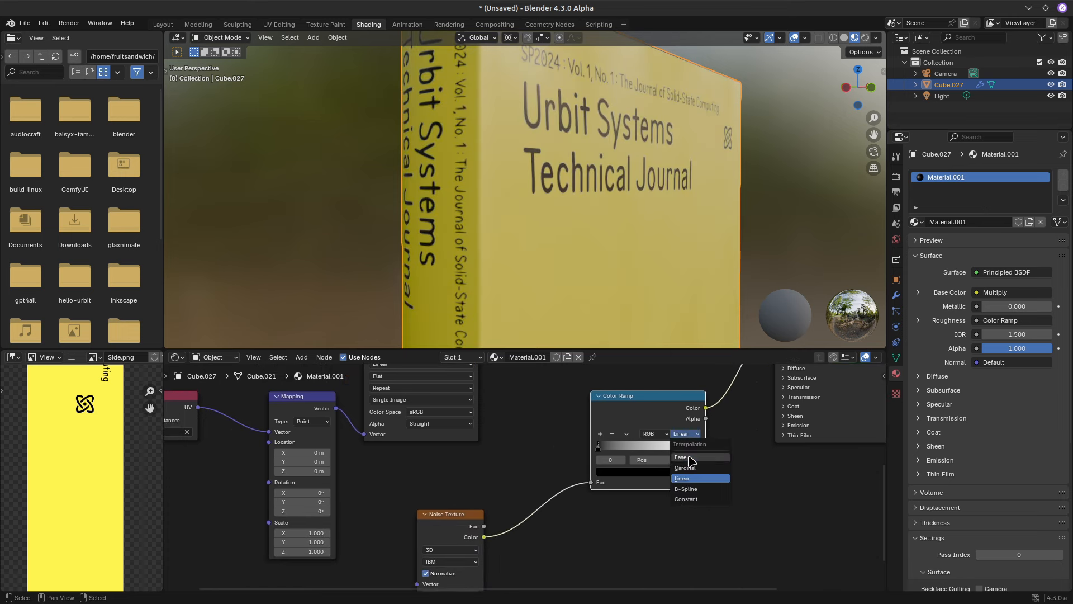
pyautogui.click(688, 490)
pyautogui.moveTo(595, 445)
pyautogui.mouseDown()
pyautogui.moveTo(688, 455)
pyautogui.moveTo(666, 465)
pyautogui.mouseUp()
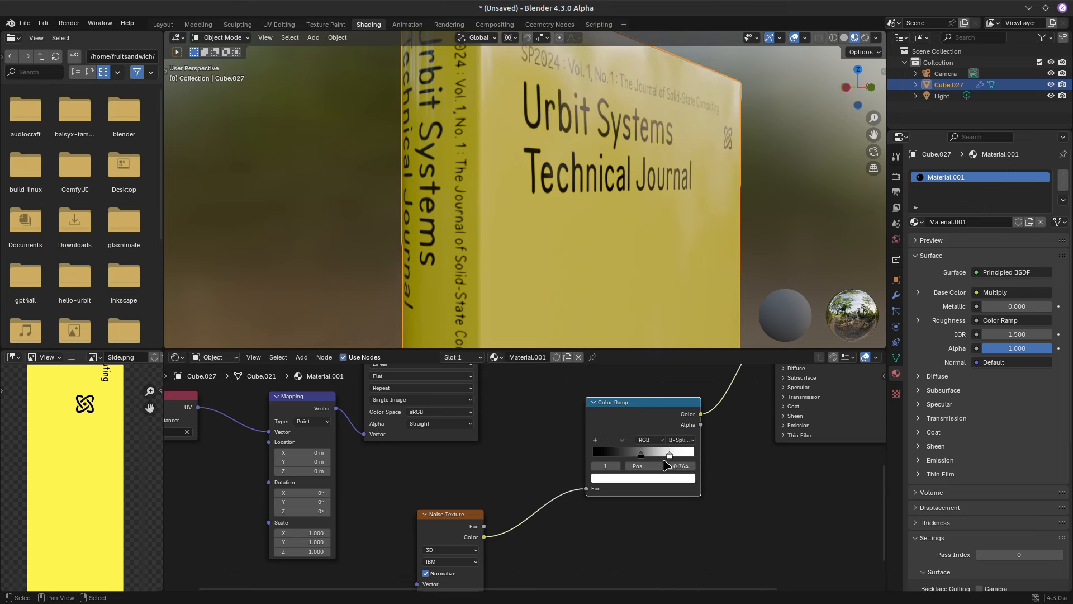
# Set the Noise Texture's Roughness to 1.000 and its Detail to 8.400
pyautogui.moveTo(545, 551); pyautogui.dragTo(573, 457, button='middle')
pyautogui.scroll(3, 558, 475)
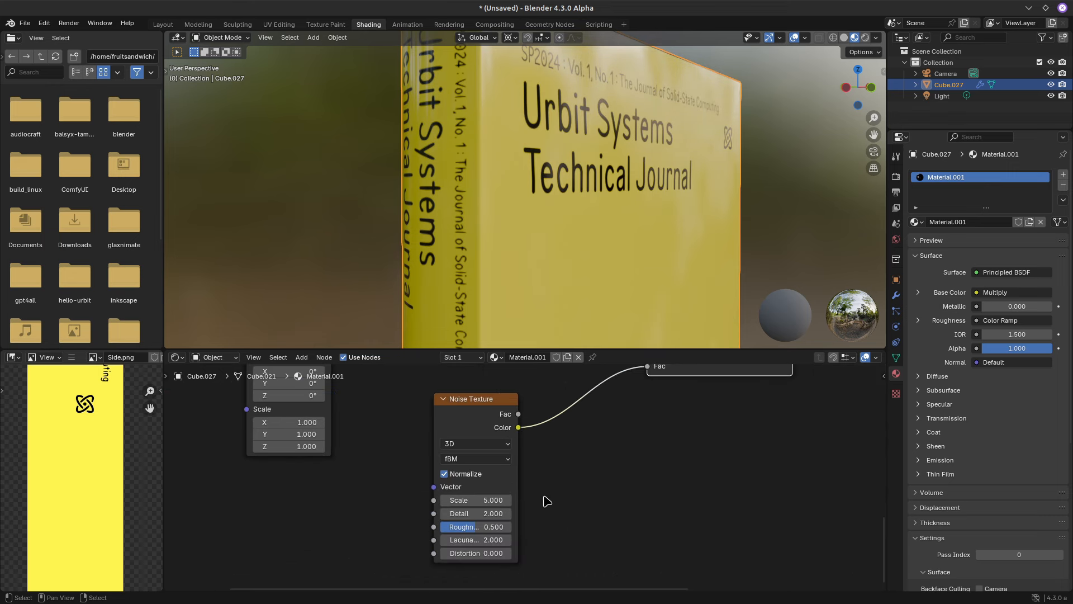
pyautogui.scroll(-2, 657, 183)
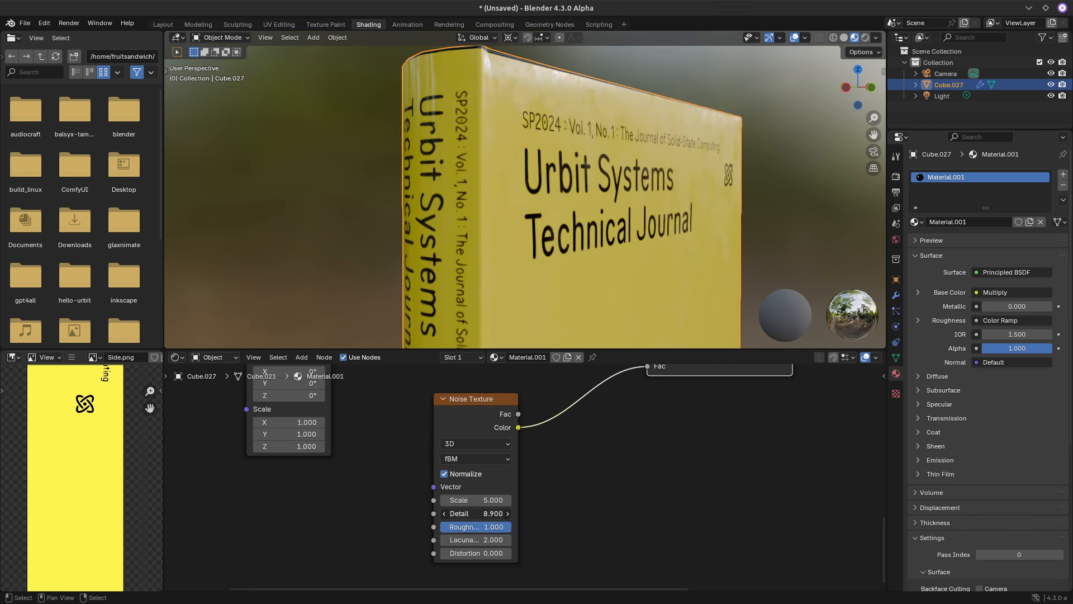
pyautogui.moveTo(475, 513); pyautogui.dragTo(479, 514)
pyautogui.moveTo(651, 186)
pyautogui.mouseDown(button='middle')
pyautogui.moveTo(674, 174)
pyautogui.moveTo(645, 170)
pyautogui.moveTo(645, 181)
pyautogui.moveTo(648, 171)
pyautogui.mouseUp(button='middle')
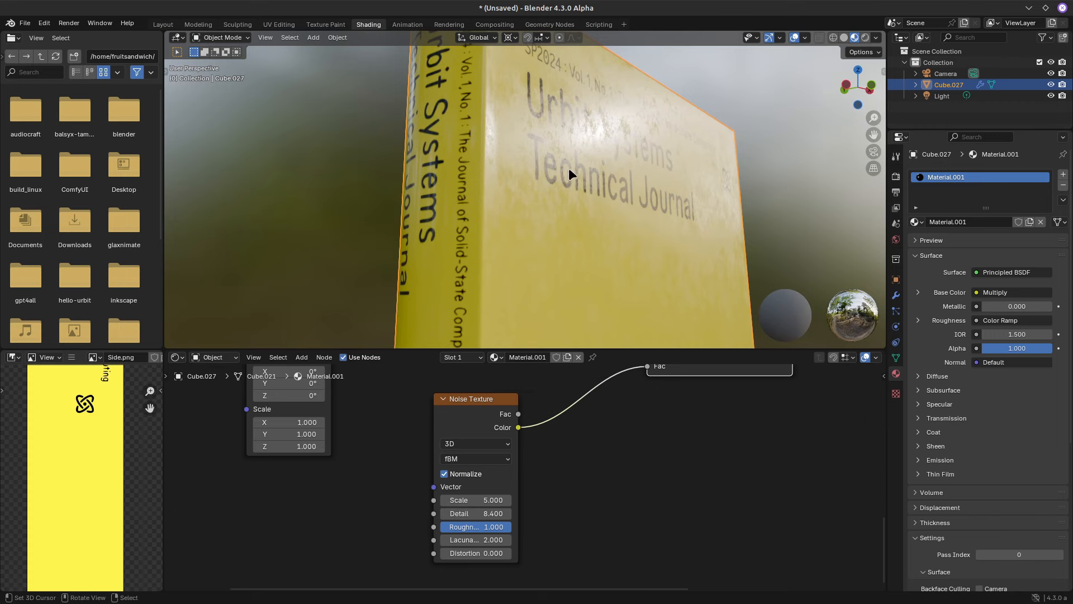
# Set the Y location in the cover image's Mapping node to 0.02 m and check the cover on the book
pyautogui.moveTo(575, 406); pyautogui.dragTo(611, 443, button='middle')
pyautogui.moveTo(365, 478)
pyautogui.keyDown('shift'); pyautogui.mouseDown()
pyautogui.moveTo(392, 479)
pyautogui.moveTo(360, 479)
pyautogui.moveTo(368, 478)
pyautogui.mouseUp(); pyautogui.keyUp('shift')
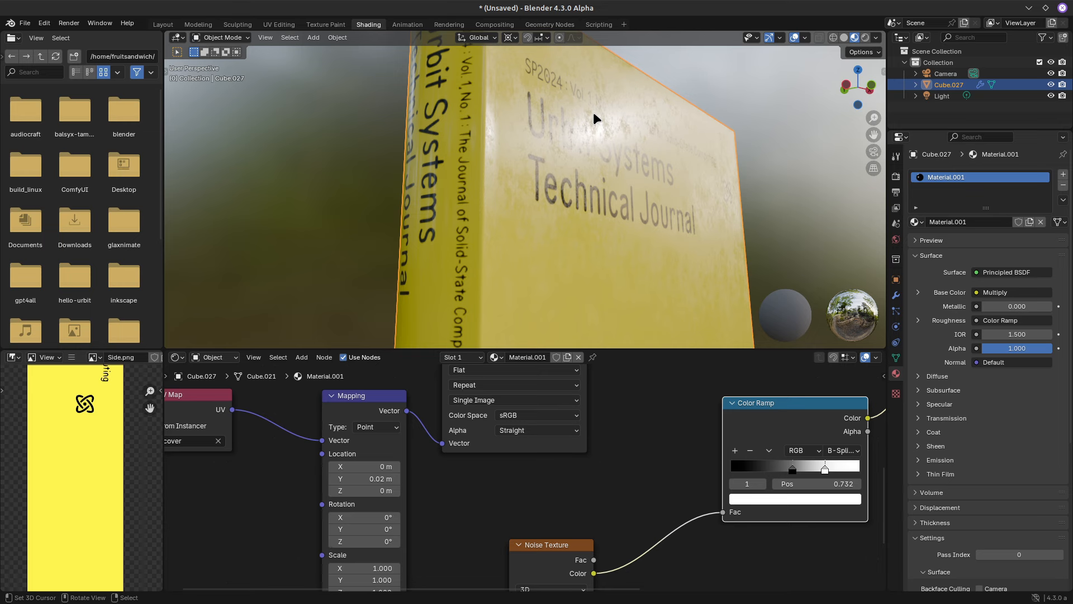
pyautogui.scroll(-3, 640, 197)
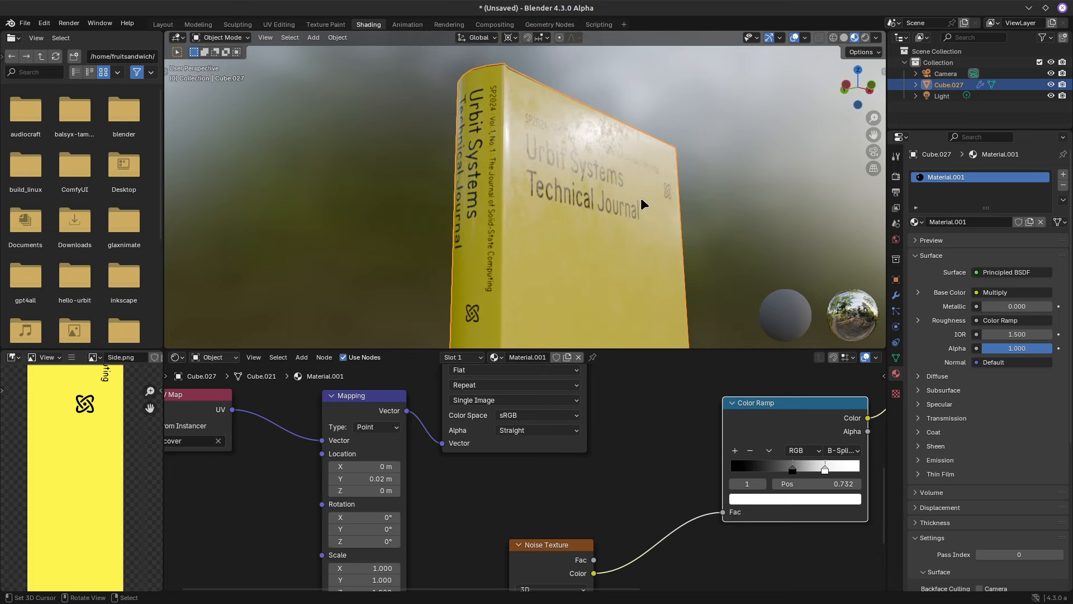
pyautogui.scroll(3, 640, 197)
pyautogui.moveTo(641, 178)
pyautogui.mouseDown(button='middle')
pyautogui.moveTo(594, 196)
pyautogui.moveTo(672, 177)
pyautogui.moveTo(676, 140)
pyautogui.moveTo(642, 177)
pyautogui.mouseUp(button='middle')
pyautogui.scroll(-2, 642, 177)
pyautogui.moveTo(478, 495); pyautogui.dragTo(454, 449, button='middle')
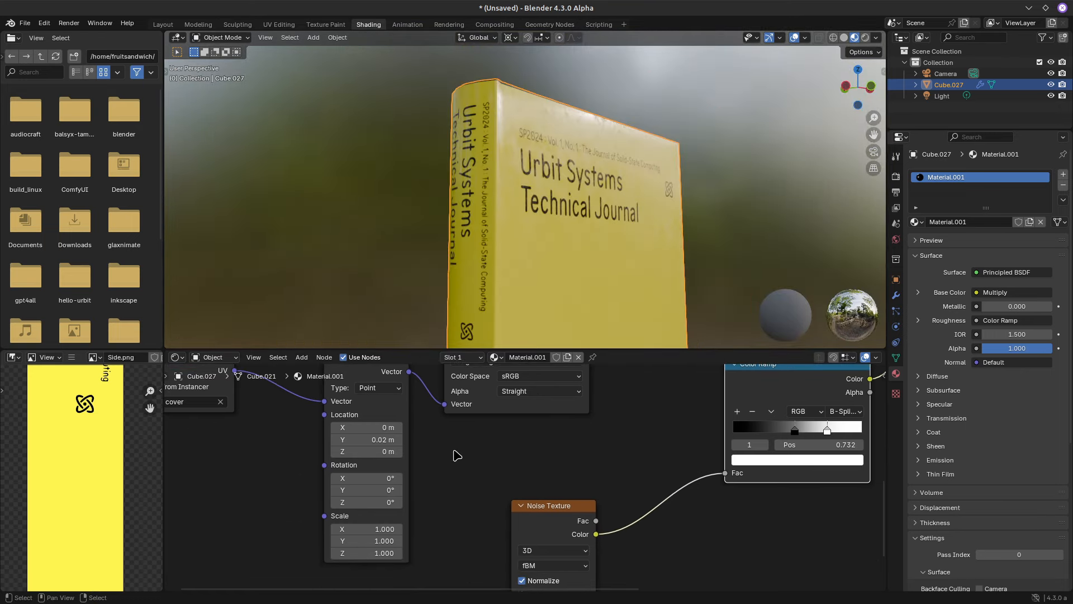
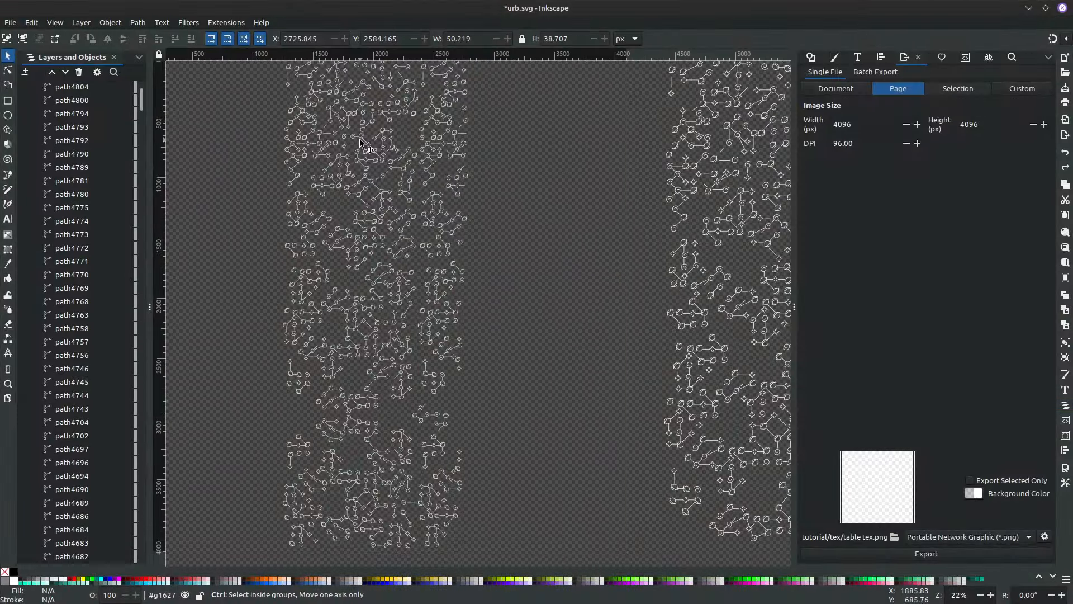
# Examine the white line pattern in Inkscape's urb.svg, including its details and placement on the page, and minimize the window
pyautogui.keyDown('ctrl'); pyautogui.scroll(2, 359, 139); pyautogui.keyUp('ctrl')
pyautogui.moveTo(373, 138); pyautogui.dragTo(453, 166, button='middle')
pyautogui.keyDown('ctrl'); pyautogui.scroll(-3, 465, 141); pyautogui.keyUp('ctrl')
pyautogui.keyDown('ctrl'); pyautogui.scroll(4, 465, 141); pyautogui.keyUp('ctrl')
pyautogui.keyDown('ctrl'); pyautogui.scroll(1, 463, 138); pyautogui.keyUp('ctrl')
pyautogui.moveTo(518, 132); pyautogui.dragTo(520, 358, button='middle')
pyautogui.moveTo(523, 113); pyautogui.dragTo(543, 184, button='middle')
pyautogui.keyDown('ctrl'); pyautogui.scroll(2, 543, 183); pyautogui.keyUp('ctrl')
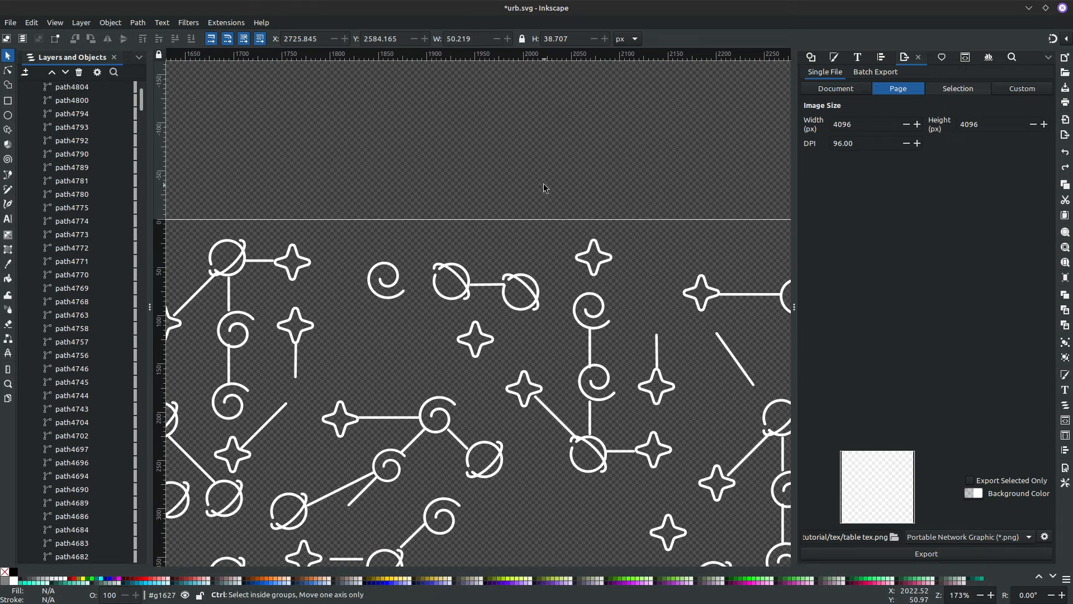
pyautogui.keyDown('ctrl'); pyautogui.scroll(-6, 593, 315); pyautogui.keyUp('ctrl')
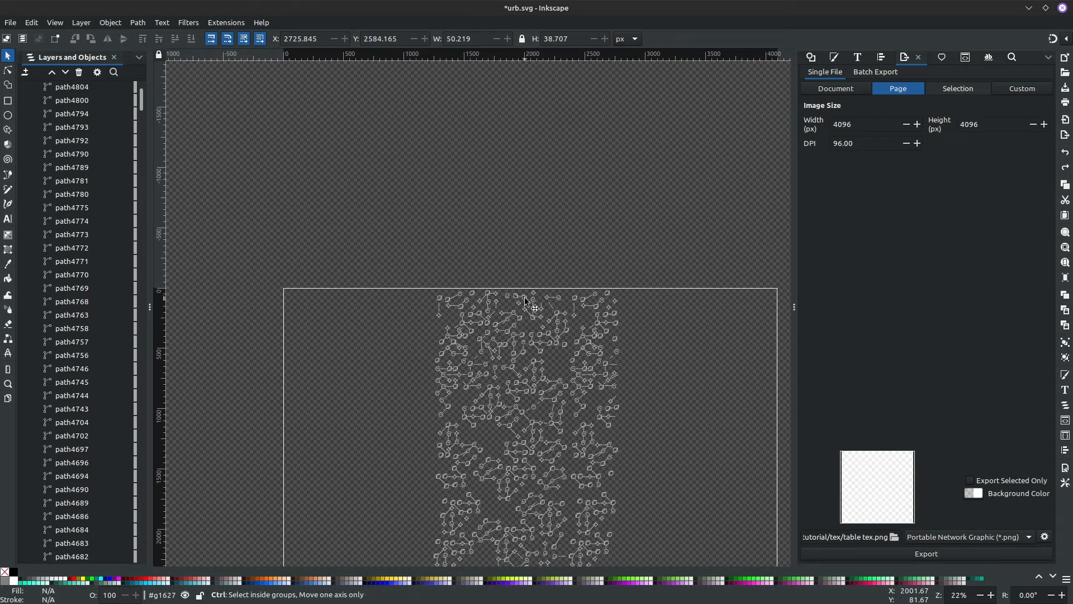
pyautogui.moveTo(531, 314); pyautogui.dragTo(532, 173, button='middle')
pyautogui.keyDown('ctrl'); pyautogui.scroll(-1, 532, 173); pyautogui.keyUp('ctrl')
pyautogui.keyDown('ctrl'); pyautogui.scroll(2, 529, 156); pyautogui.keyUp('ctrl')
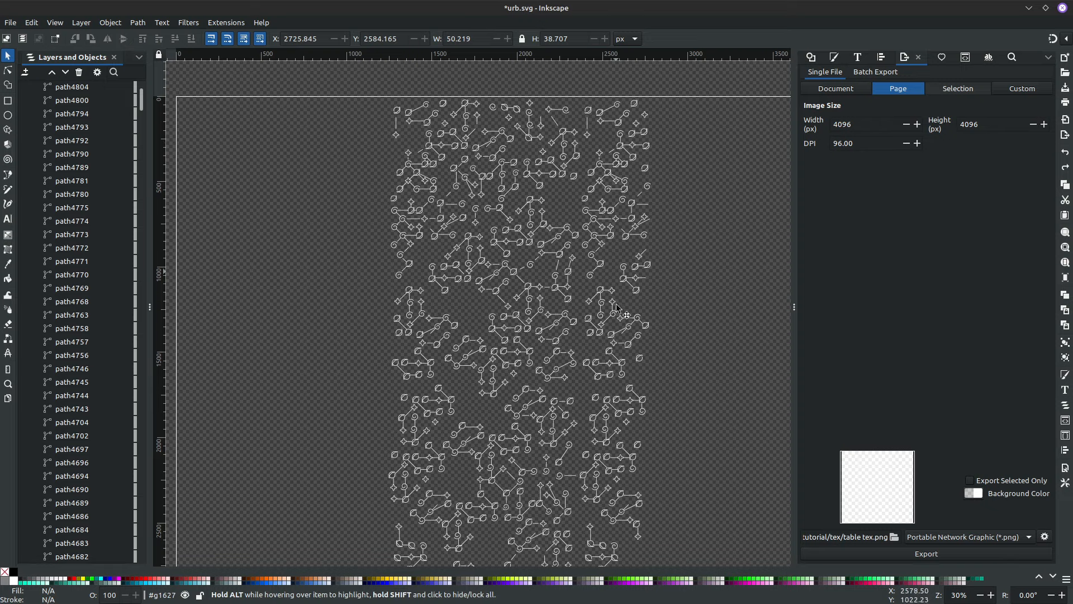
pyautogui.moveTo(616, 306); pyautogui.dragTo(629, 250, button='middle')
pyautogui.keyDown('ctrl'); pyautogui.scroll(-2, 582, 192); pyautogui.keyUp('ctrl')
pyautogui.keyDown('ctrl'); pyautogui.scroll(2, 597, 182); pyautogui.keyUp('ctrl')
pyautogui.moveTo(597, 182); pyautogui.dragTo(627, 175, button='middle')
pyautogui.keyDown('ctrl'); pyautogui.scroll(-1, 639, 180); pyautogui.keyUp('ctrl')
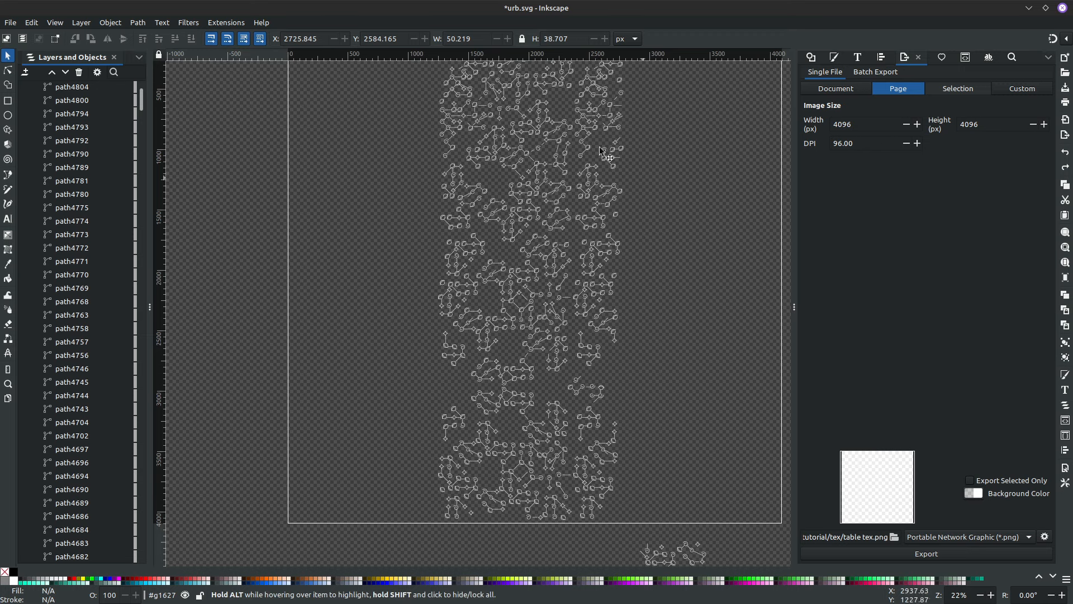
pyautogui.moveTo(663, 208); pyautogui.dragTo(604, 255, button='middle')
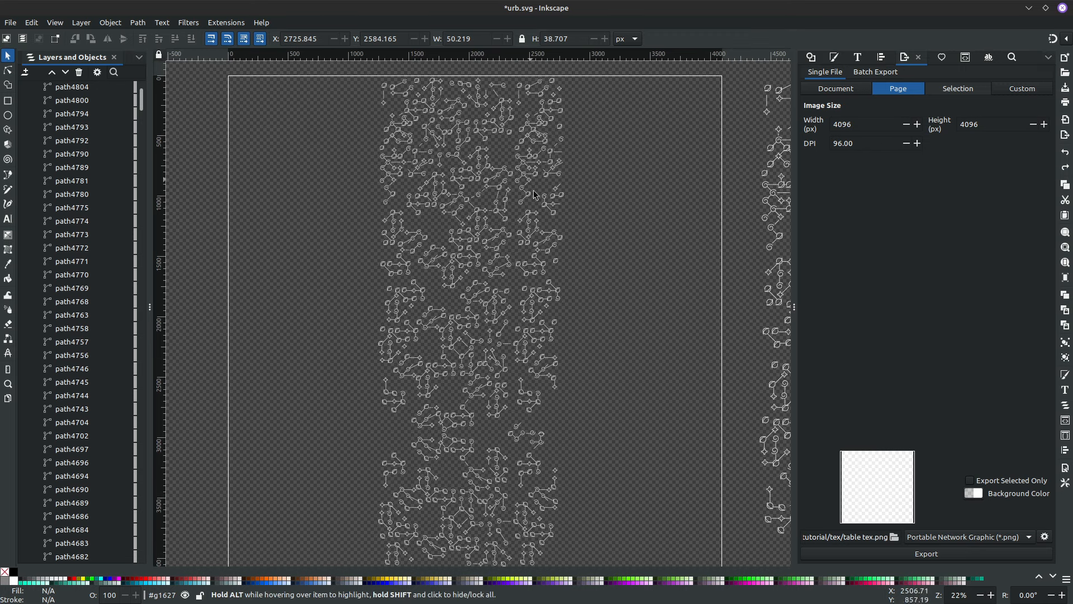
pyautogui.moveTo(582, 321); pyautogui.dragTo(592, 295, button='middle')
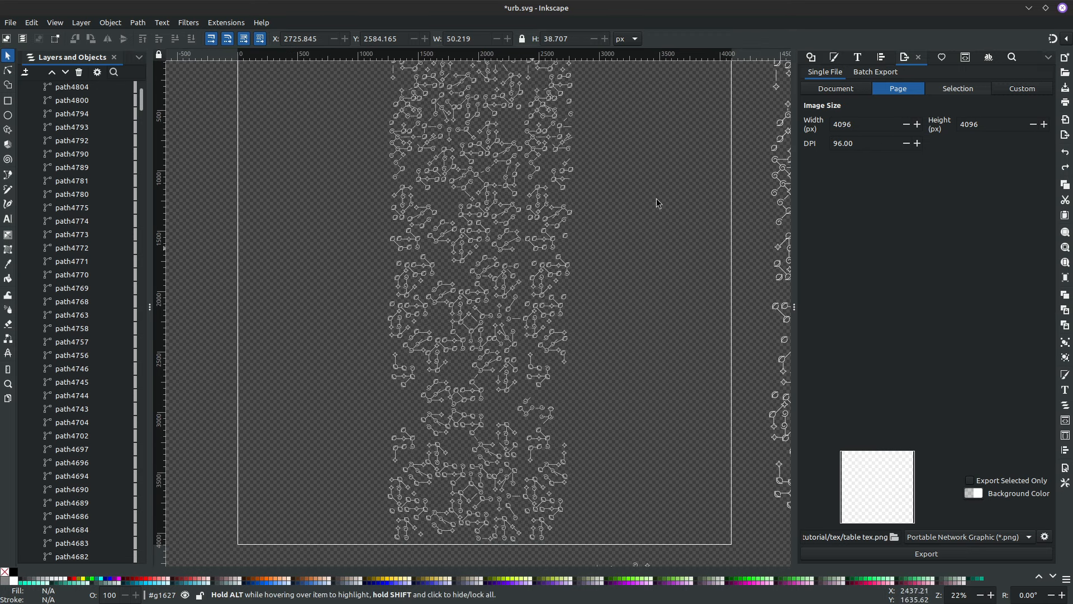
pyautogui.click(1029, 8)
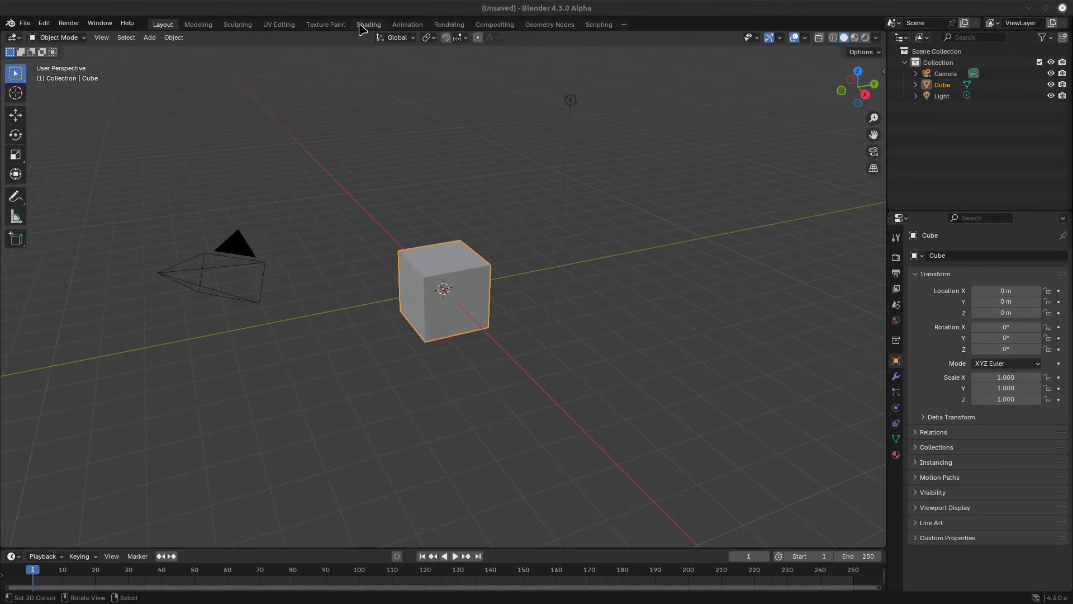
# In the new Blender scene's UV Editing workspace, load table tex.png behind the default cube's UV layout
pyautogui.click(279, 25)
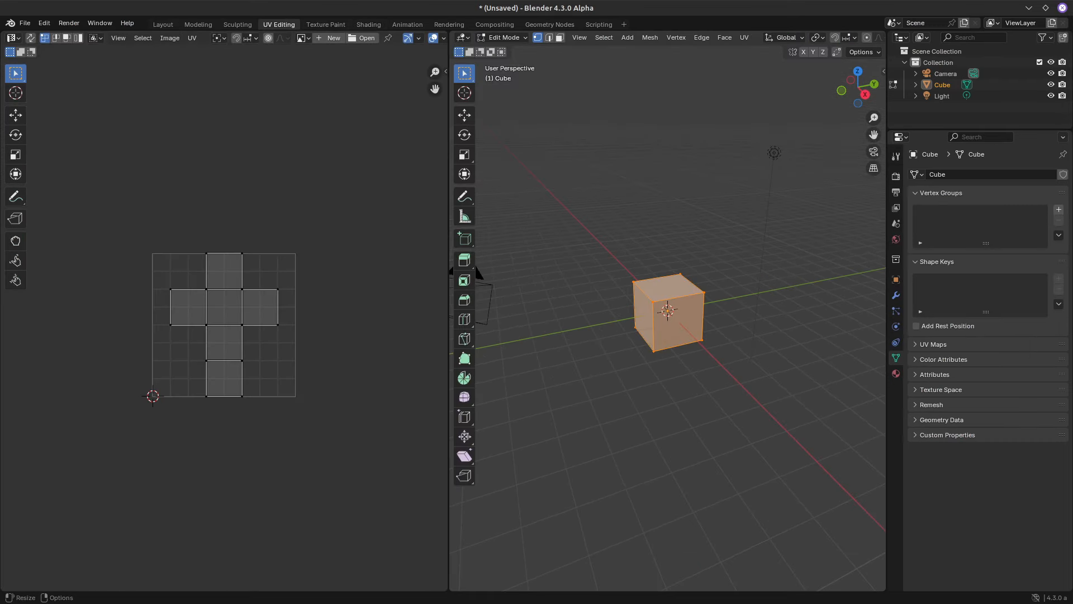
pyautogui.moveTo(219, 282); pyautogui.dragTo(256, 177)
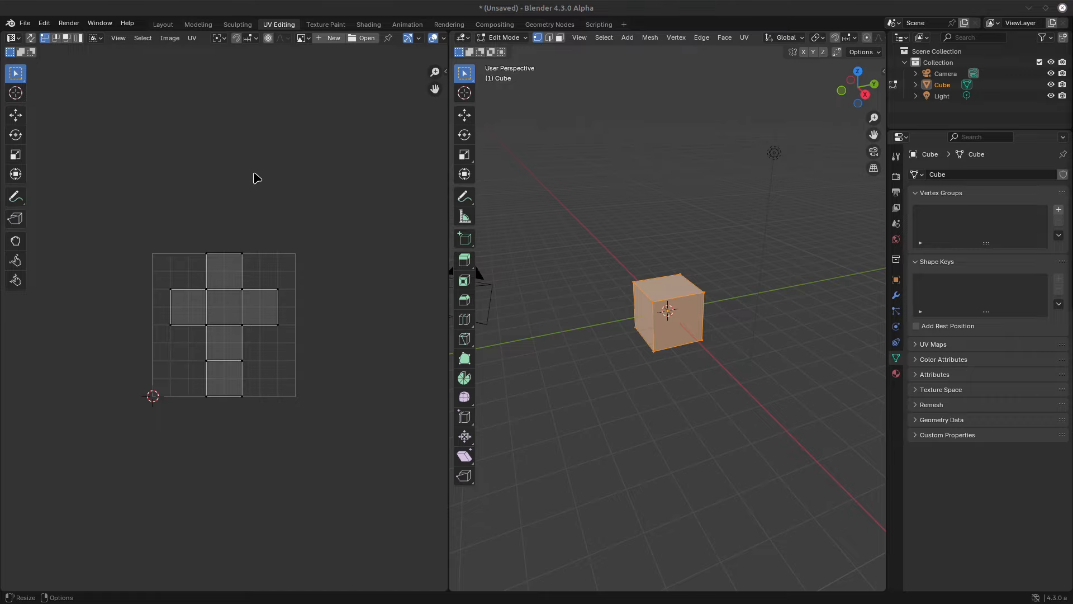
pyautogui.scroll(-10, 308, 209)
pyautogui.scroll(2, 302, 215)
pyautogui.scroll(2, 300, 224)
pyautogui.moveTo(634, 357); pyautogui.dragTo(679, 358, button='middle')
pyautogui.scroll(5, 713, 340)
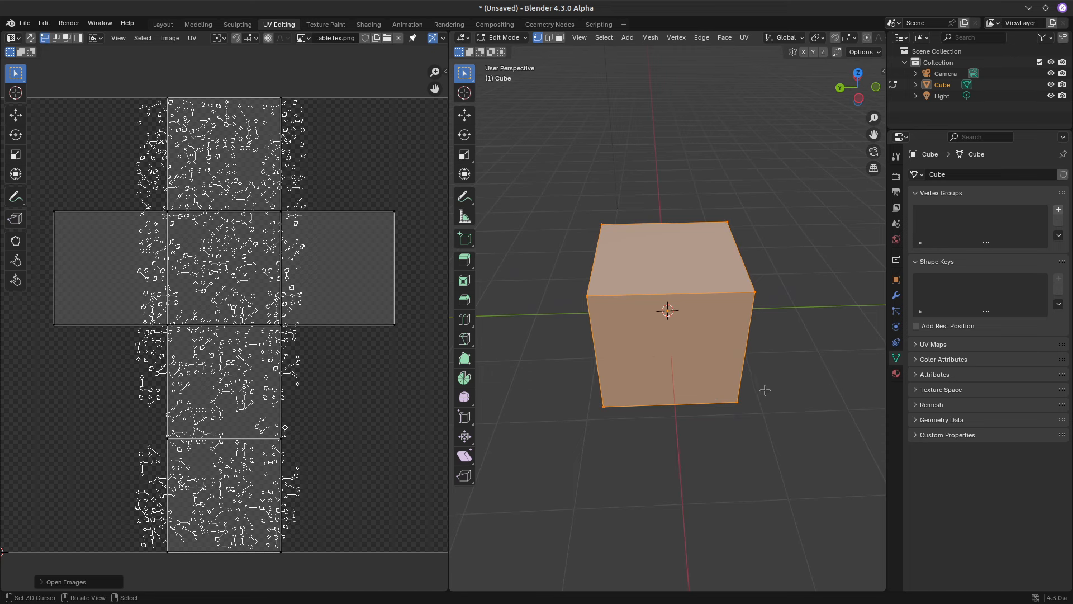
# In top view, stretch the cube to about 8 times its size along Y and about 4.2 times along X
pyautogui.press('KP_7')
pyautogui.scroll(-6, 665, 310)
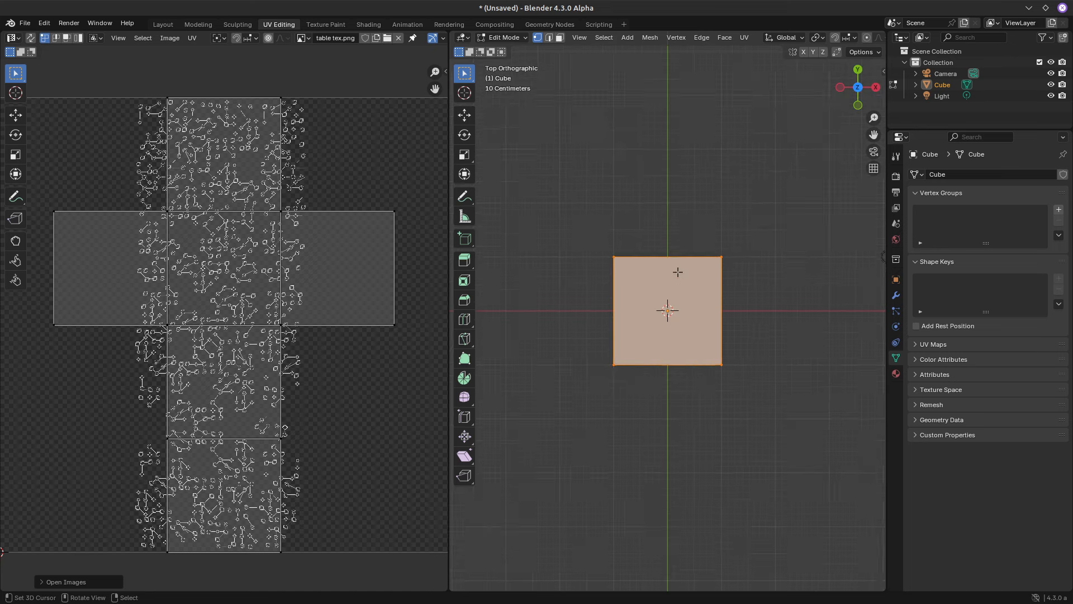
pyautogui.press('s')
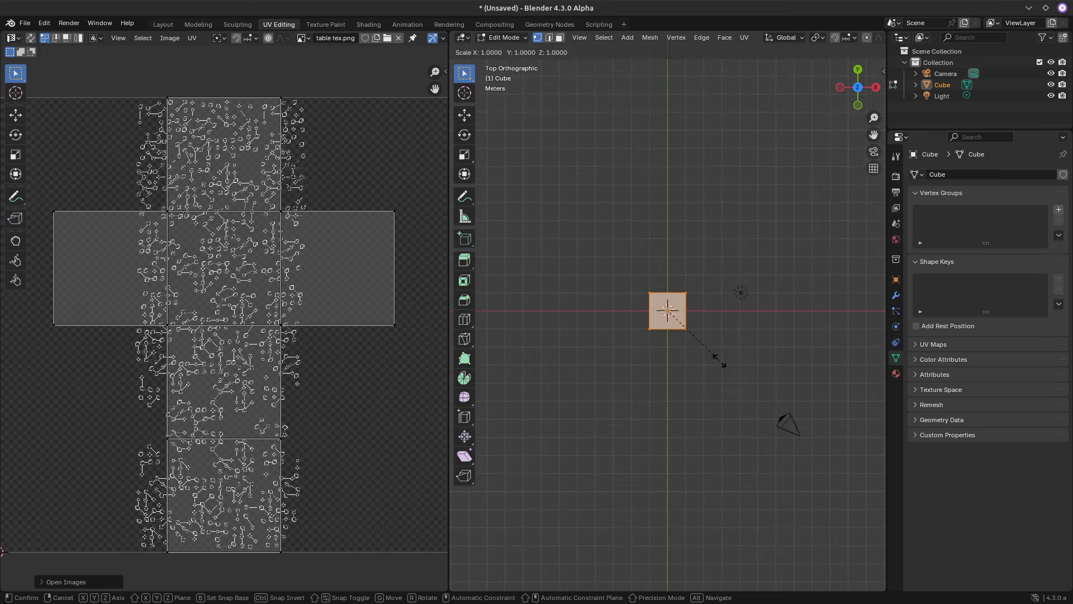
pyautogui.press('y')
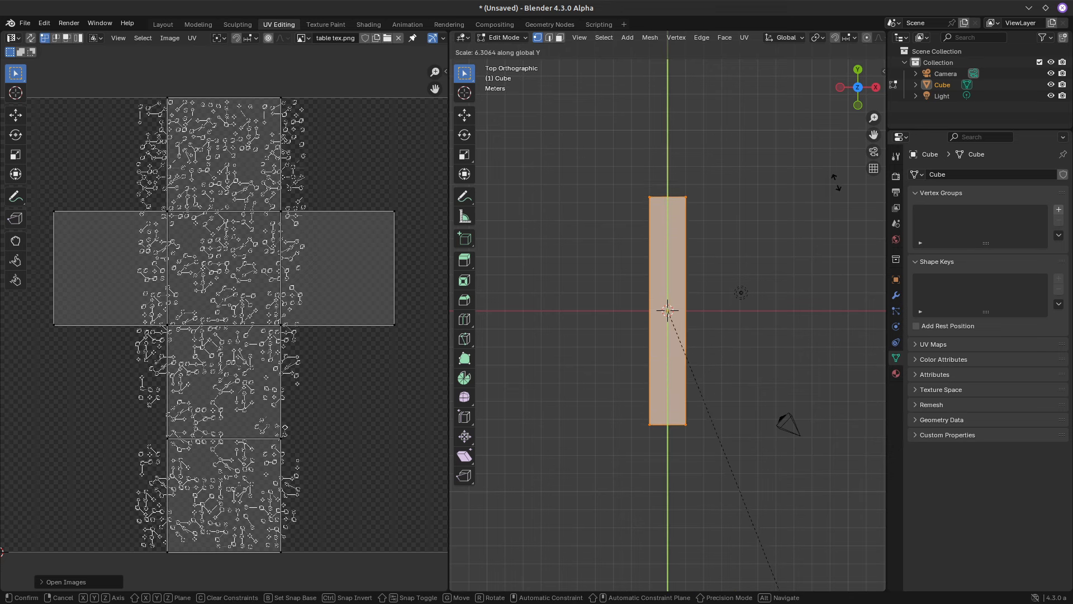
pyautogui.click(833, 307)
pyautogui.press('s')
pyautogui.press('y')
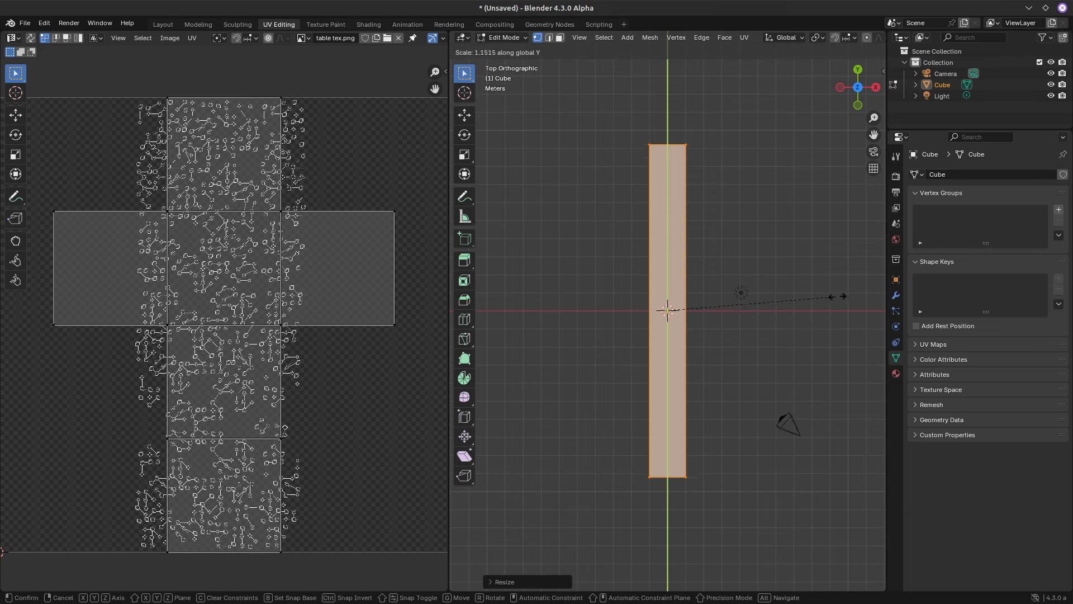
pyautogui.press('x')
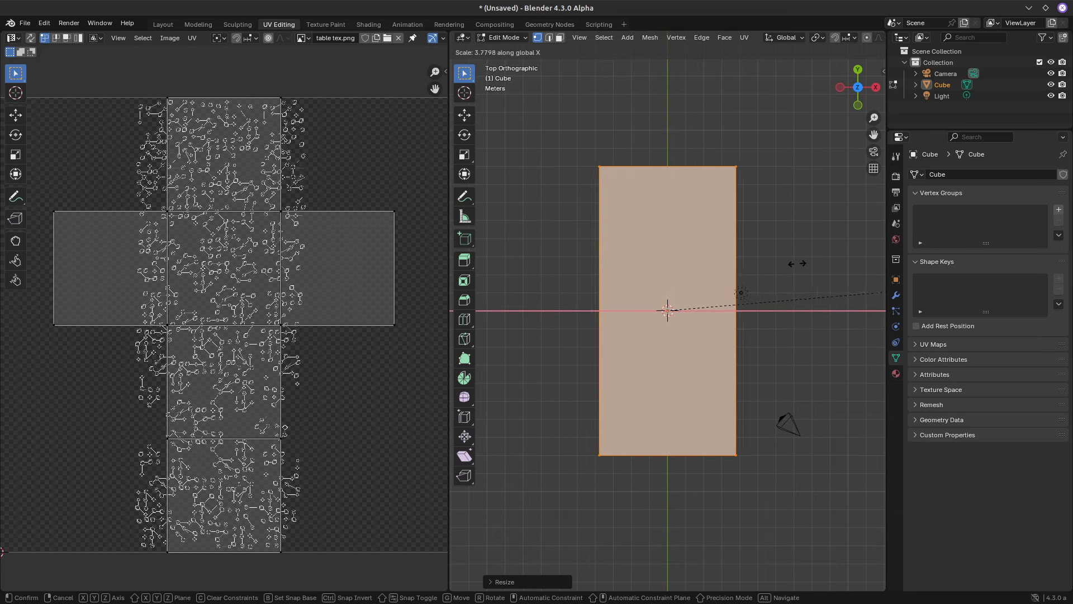
pyautogui.click(853, 256)
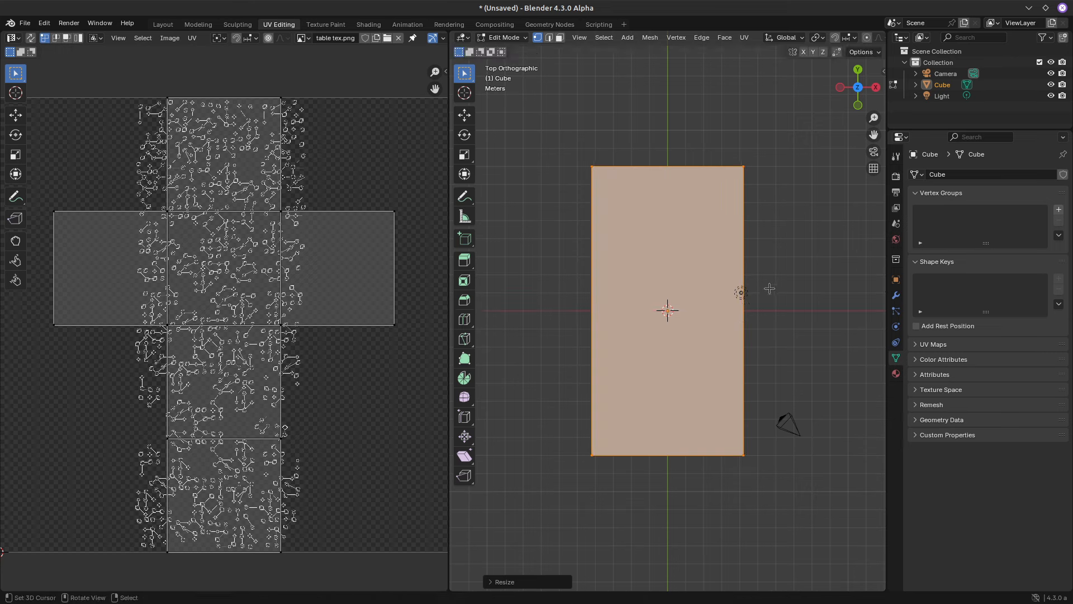
# Enlarge the slab in X and Y without changing its height, and narrow it slightly along X
pyautogui.press('s')
pyautogui.hotkey('shift', 'z')
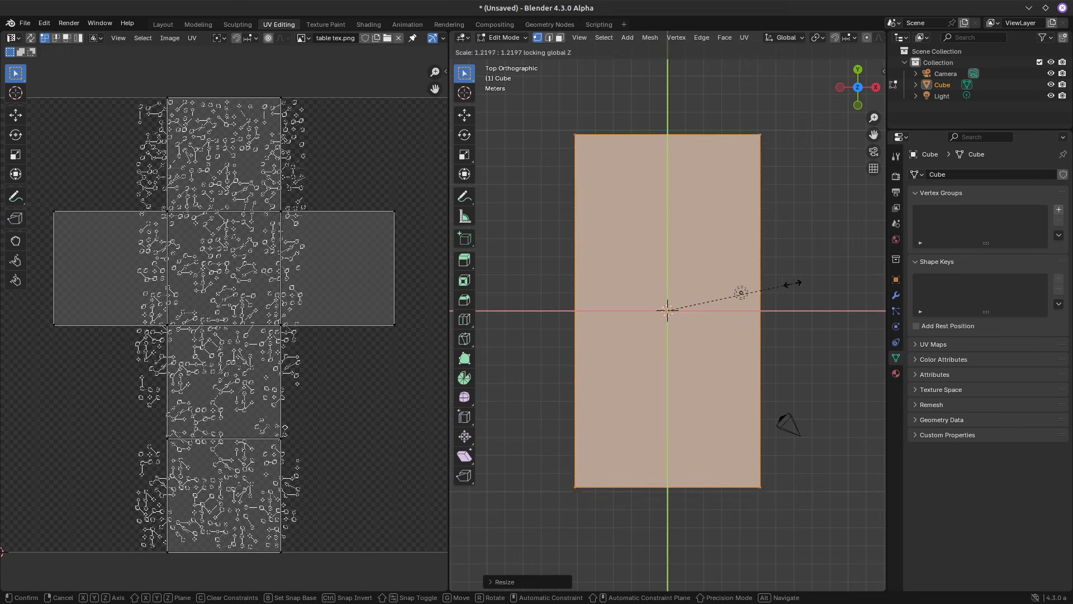
pyautogui.click(820, 275)
pyautogui.press('s')
pyautogui.press('x')
pyautogui.click(807, 276)
# Flatten the slab into a tabletop by scaling it along Z to about 0.11
pyautogui.moveTo(709, 342); pyautogui.dragTo(574, 352, button='middle')
pyautogui.press('s')
pyautogui.press('z')
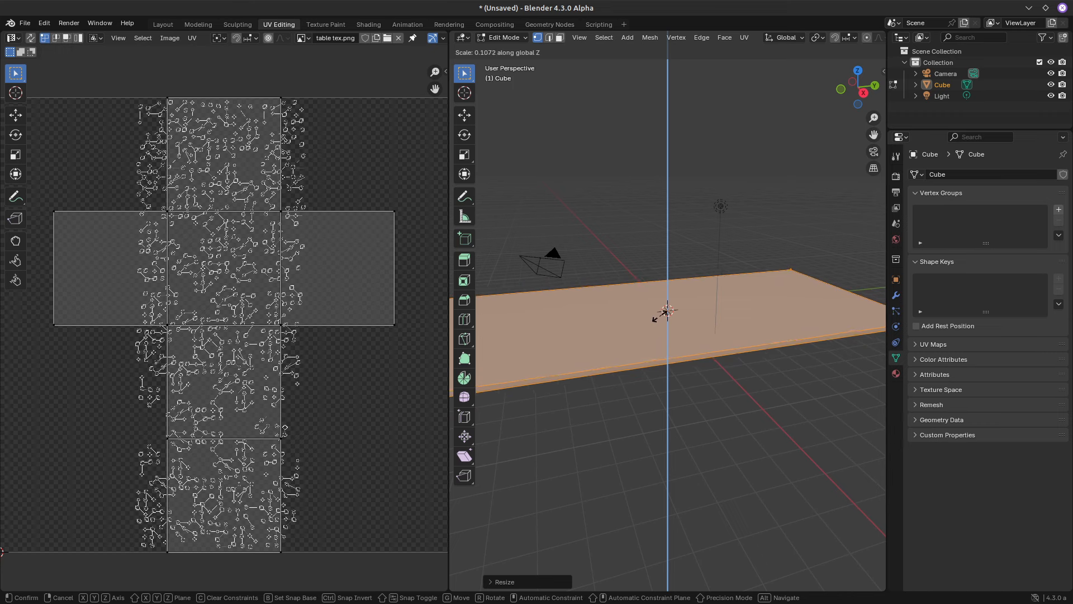
pyautogui.click(657, 318)
# Bevel all the tabletop's edges with a single segment and an offset of about 0.016 m, and select the whole mesh
pyautogui.moveTo(657, 317); pyautogui.dragTo(689, 243, button='middle')
pyautogui.hotkey('ctrl', 'b')
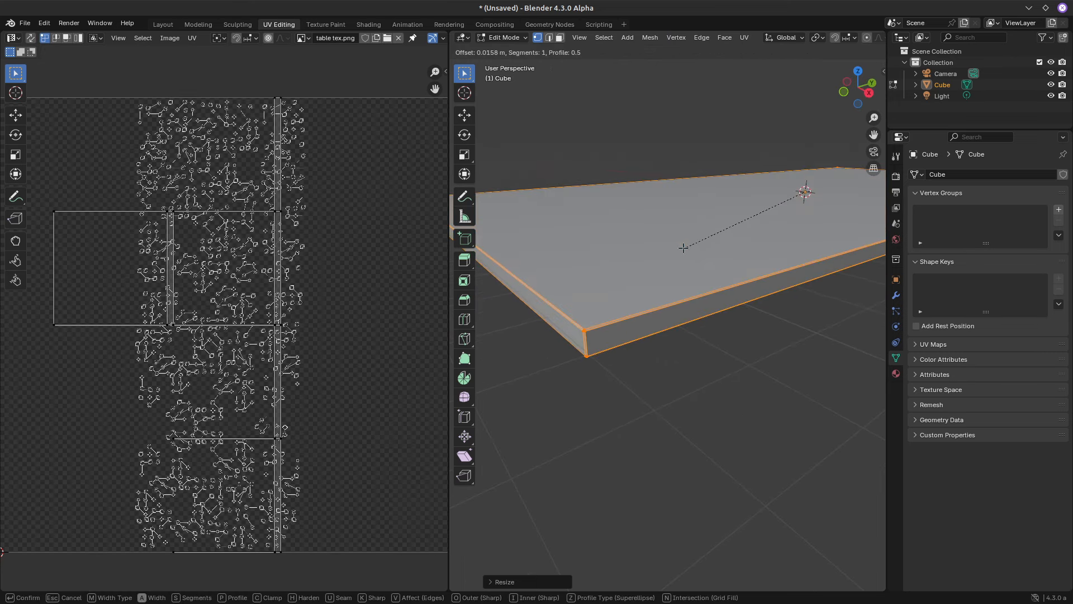
pyautogui.click(683, 248)
pyautogui.press('a')
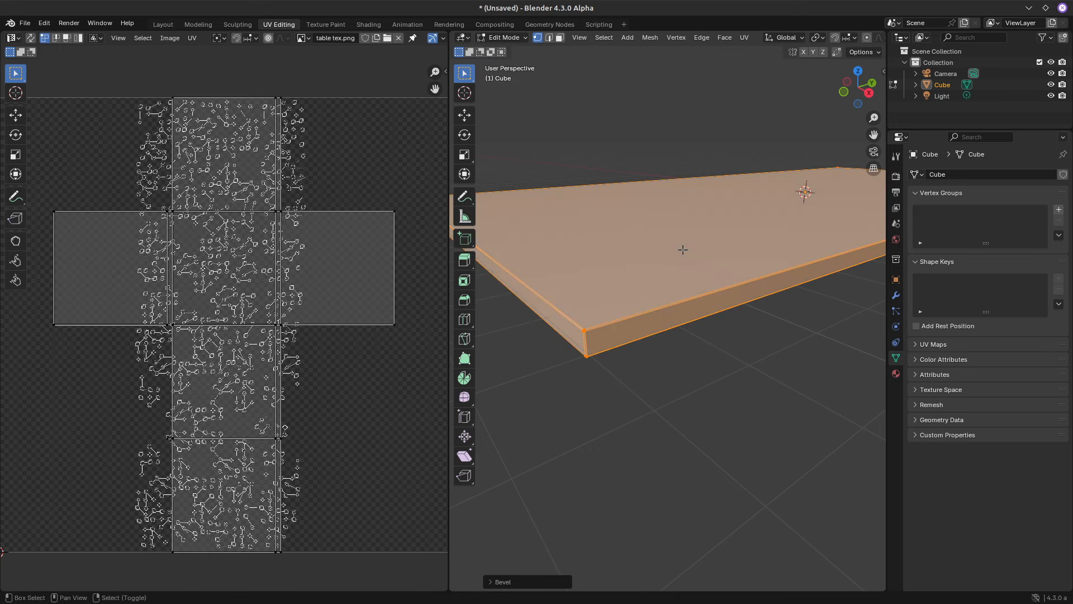
pyautogui.scroll(-5, 655, 260)
pyautogui.moveTo(644, 311); pyautogui.dragTo(694, 354, button='middle')
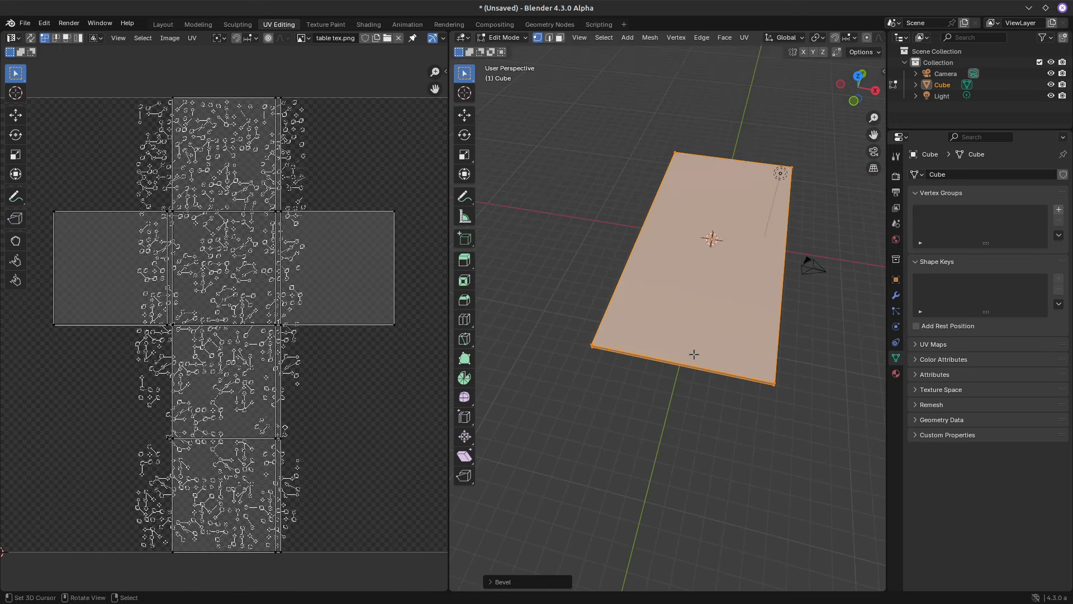
# Clear the selection and select only the tabletop's upper face in face select mode
pyautogui.hotkey('alt', 'a')
pyautogui.press('3')
pyautogui.click(697, 254)
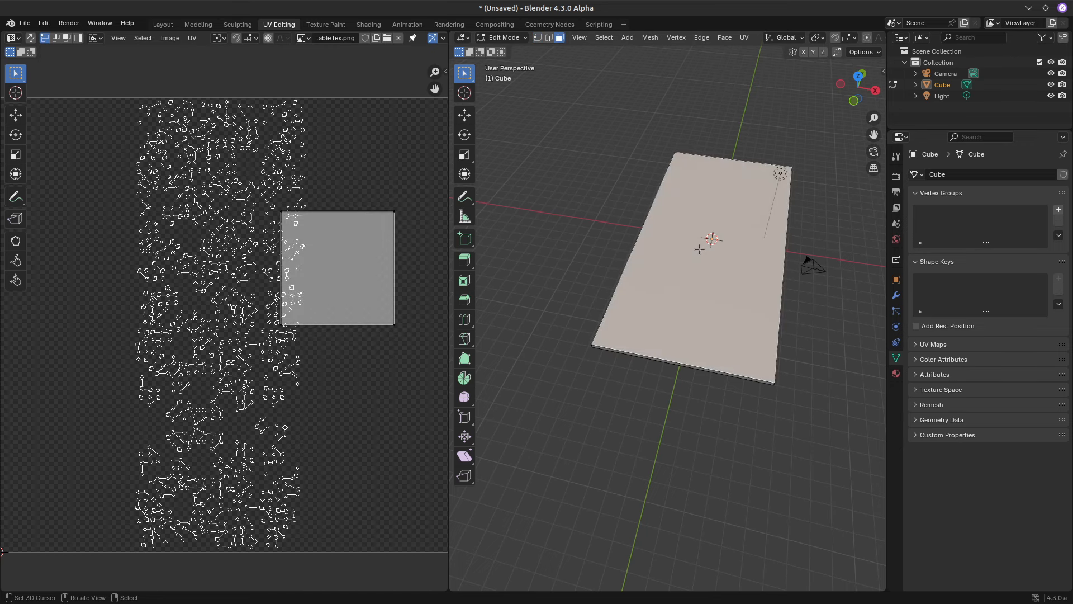
pyautogui.moveTo(699, 249); pyautogui.dragTo(717, 249, button='middle')
# Apply the tabletop's Scale, Rotation & Scale and All Transforms in Object Mode, and return to Edit Mode
pyautogui.press('Tab')
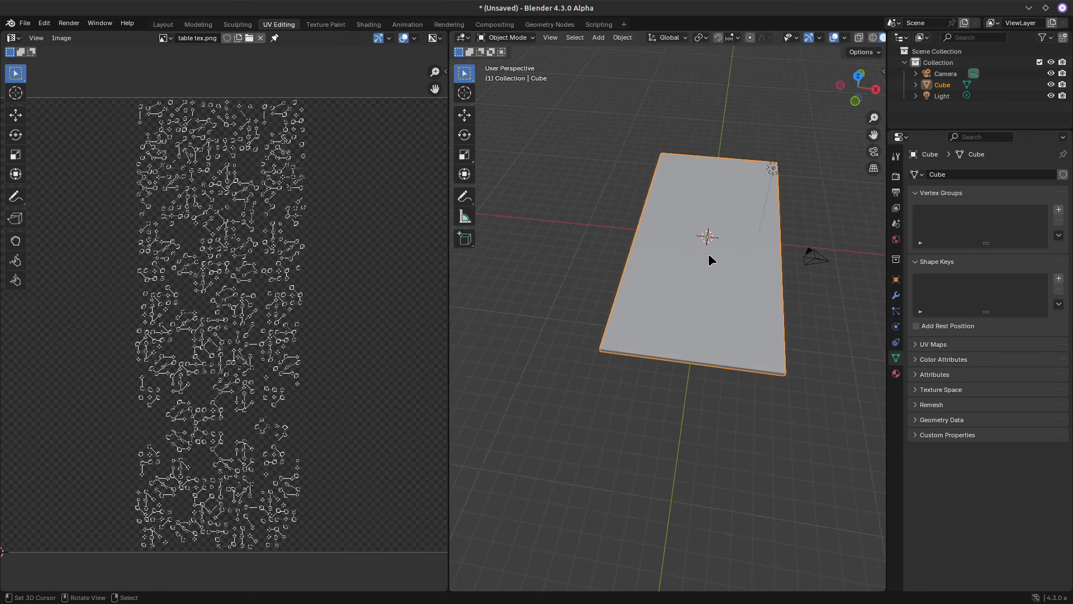
pyautogui.hotkey('ctrl', 'a')
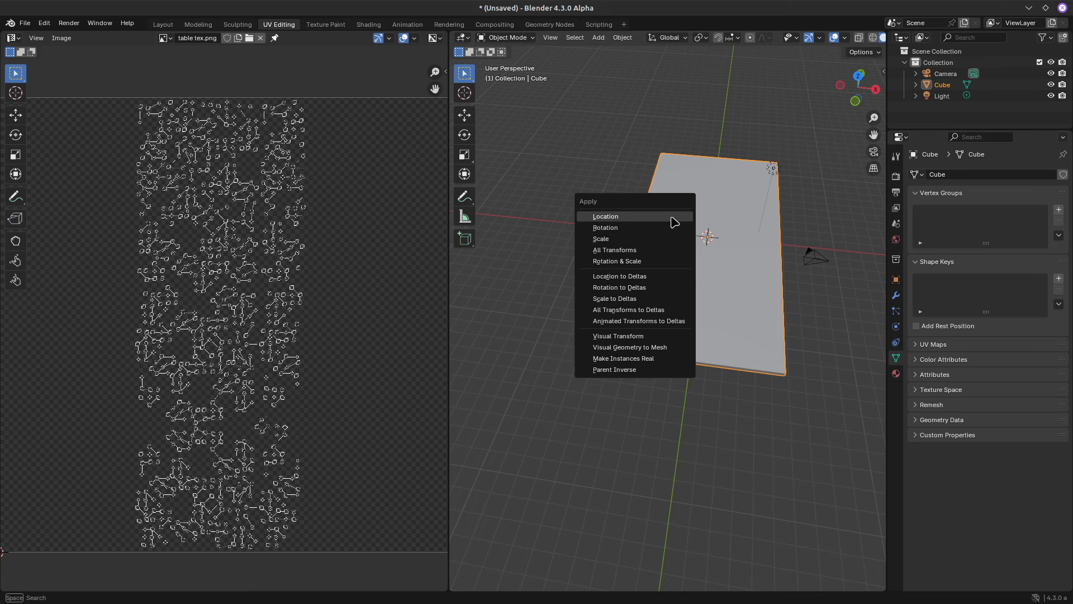
pyautogui.click(637, 239)
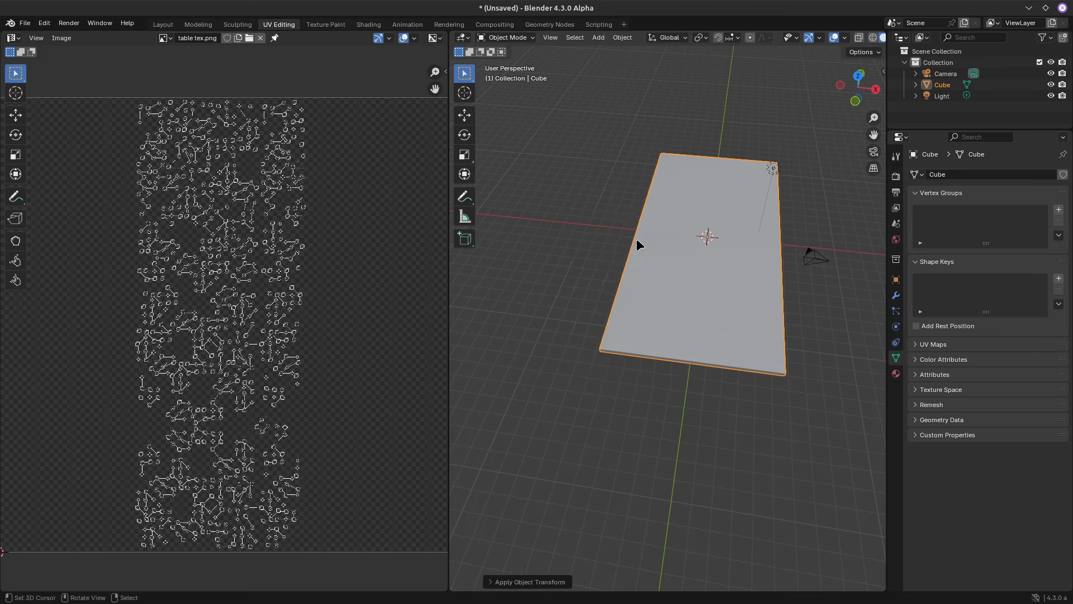
pyautogui.hotkey('ctrl', 'a')
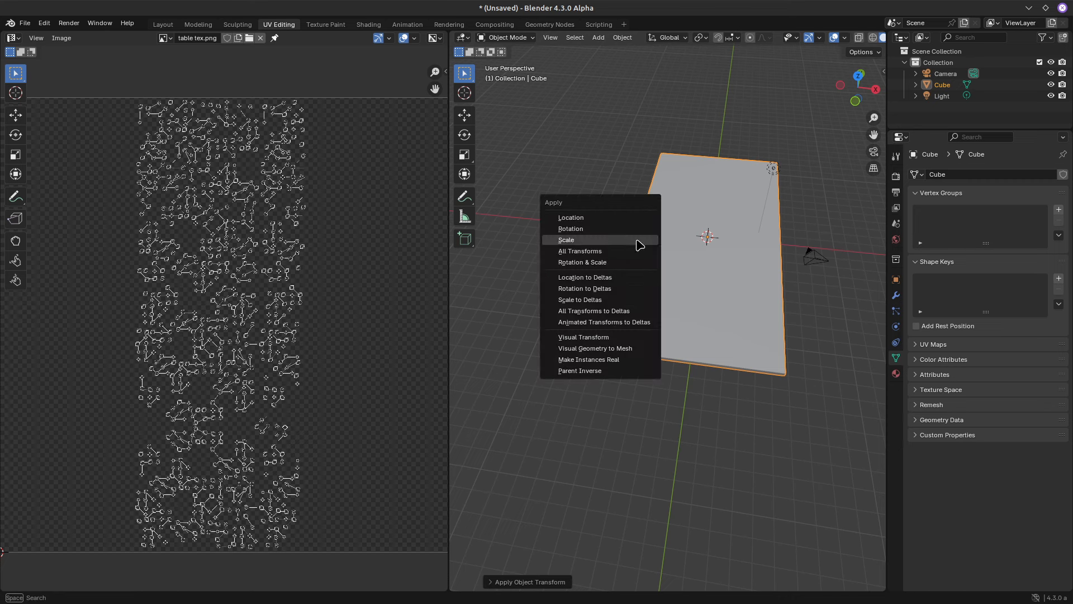
pyautogui.click(606, 262)
pyautogui.hotkey('ctrl', 'a')
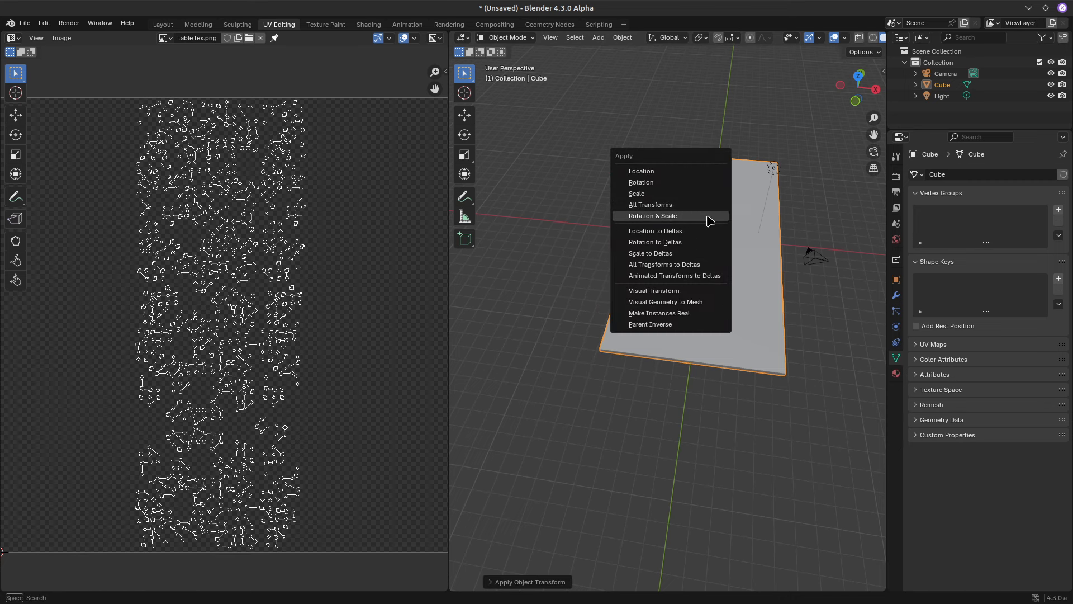
pyautogui.click(675, 205)
pyautogui.moveTo(721, 239); pyautogui.dragTo(687, 256, button='middle')
pyautogui.press('Tab')
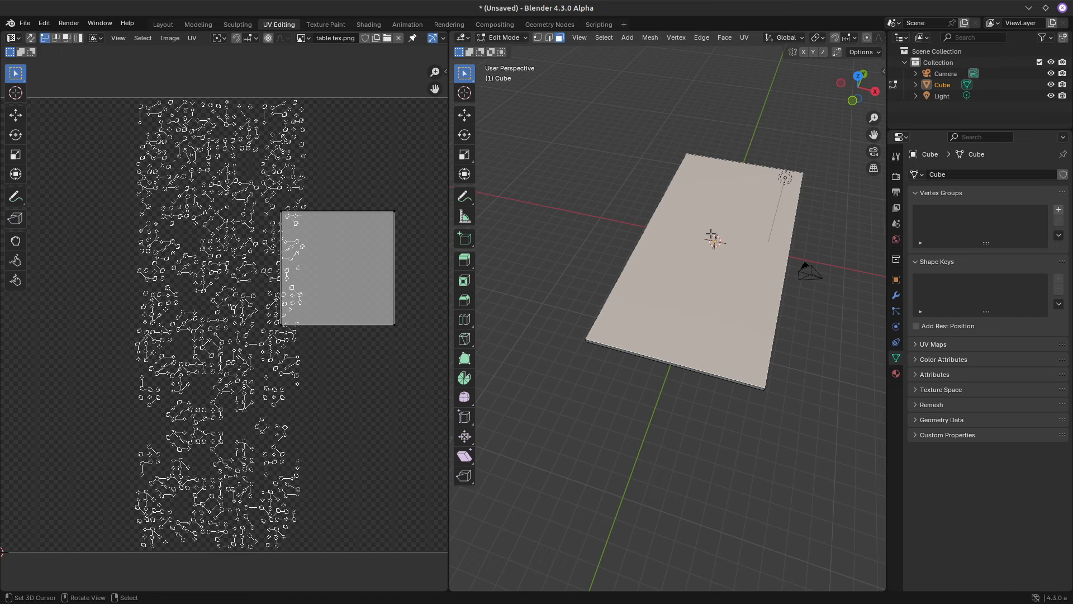
# Unwrap the selected upper face over the table tex.png image
pyautogui.moveTo(705, 252); pyautogui.dragTo(652, 278, button='middle')
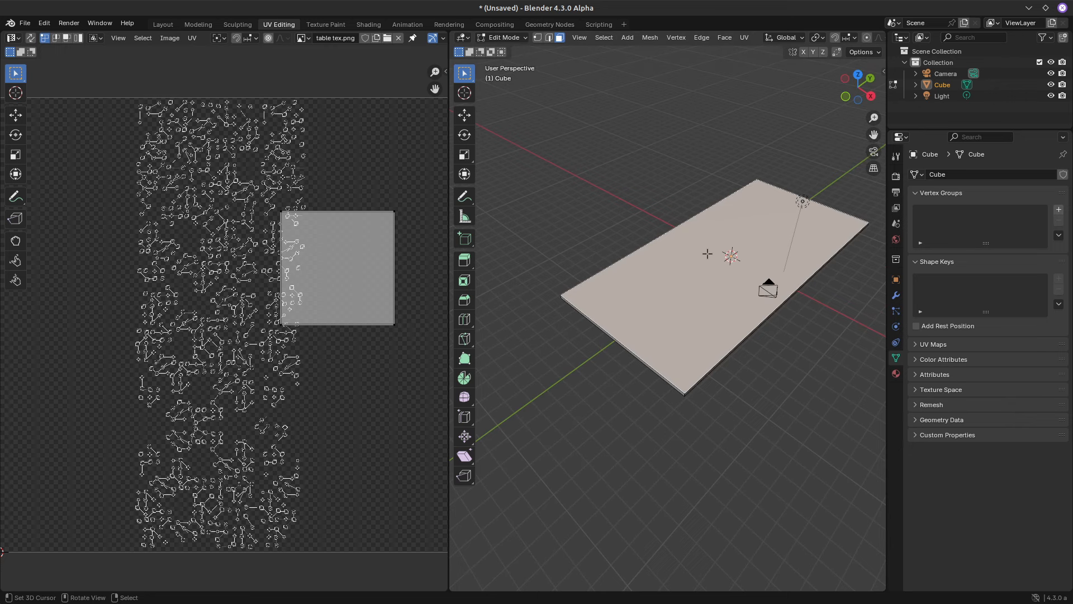
pyautogui.press('u')
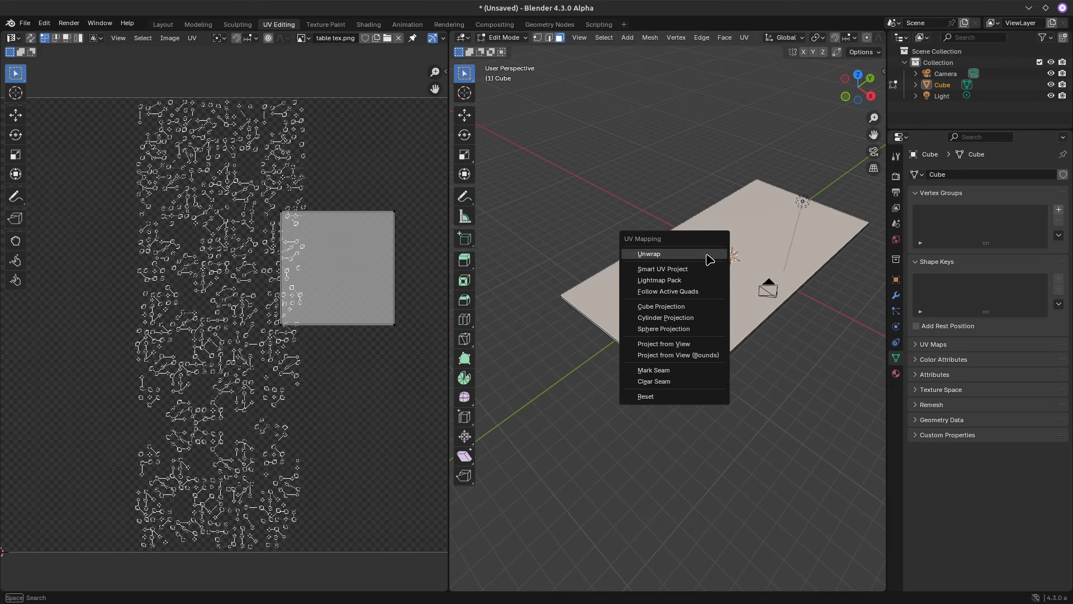
pyautogui.click(708, 258)
pyautogui.scroll(-2, 159, 279)
pyautogui.scroll(1, 167, 275)
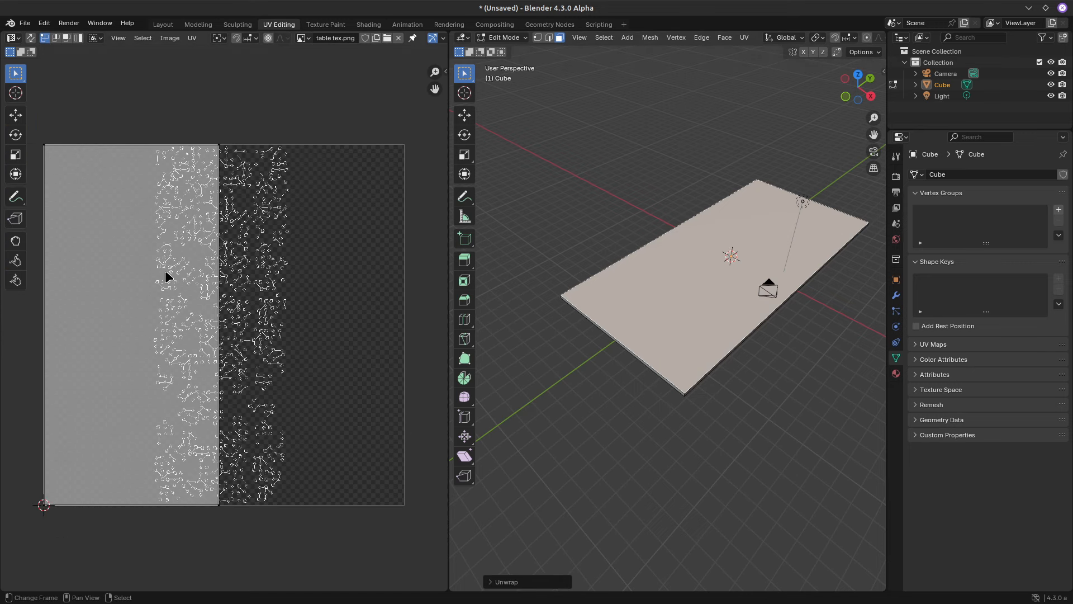
# Move the face's whole UV island about 0.24 along X to centre it over the line pattern
pyautogui.press('a')
pyautogui.press('g')
pyautogui.press('x')
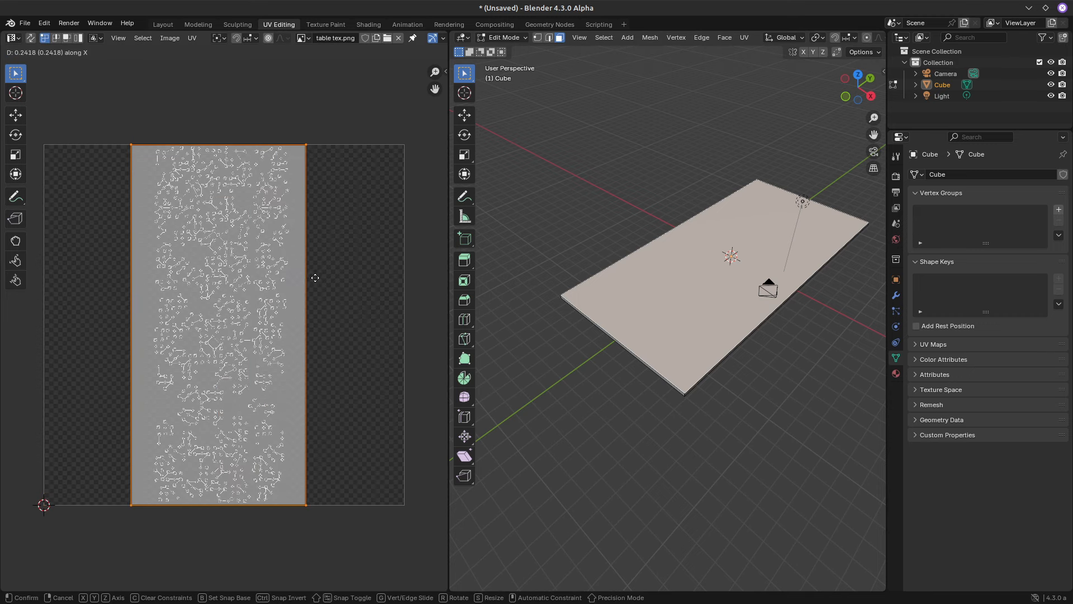
pyautogui.click(315, 277)
pyautogui.press('Home')
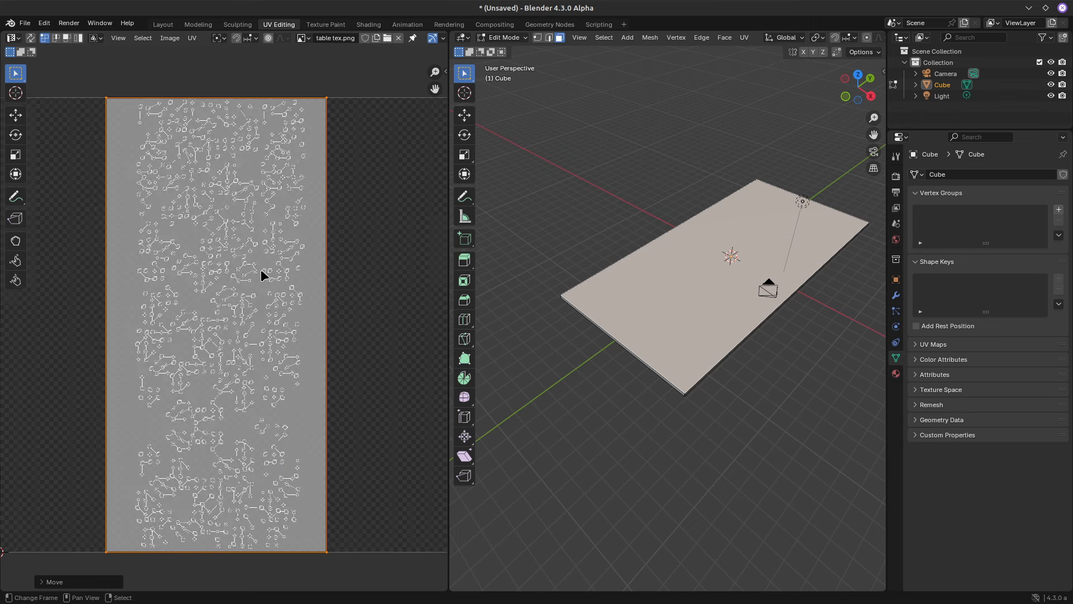
pyautogui.scroll(1, 261, 270)
# Narrow the tabletop object in Object Mode by scaling it along X to about 0.82
pyautogui.moveTo(601, 341); pyautogui.dragTo(635, 358, button='middle')
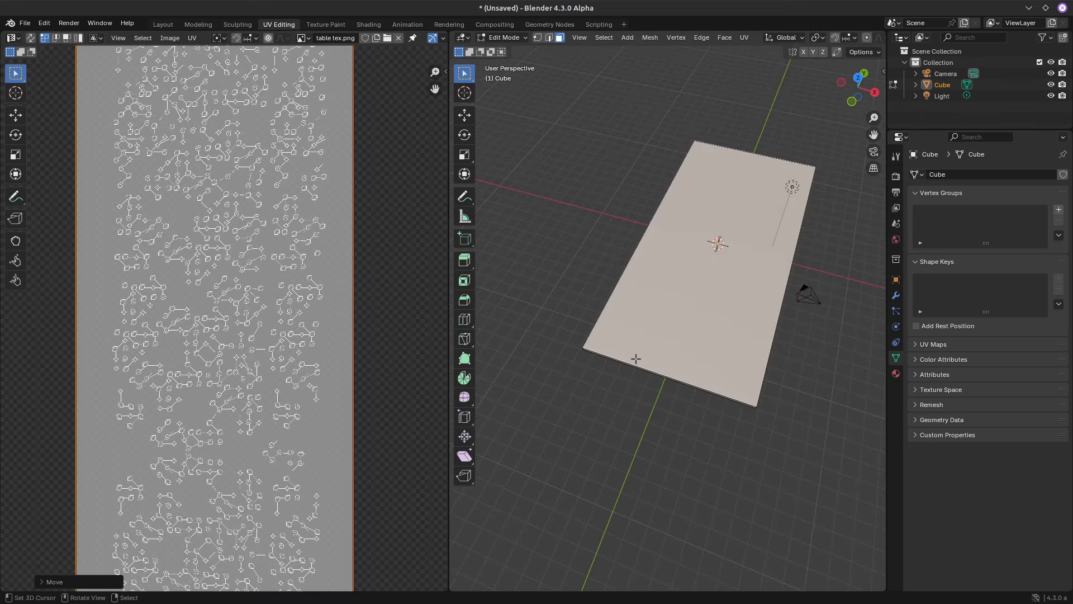
pyautogui.press('Tab')
pyautogui.moveTo(732, 344); pyautogui.dragTo(775, 339, button='middle')
pyautogui.press('s')
pyautogui.press('x')
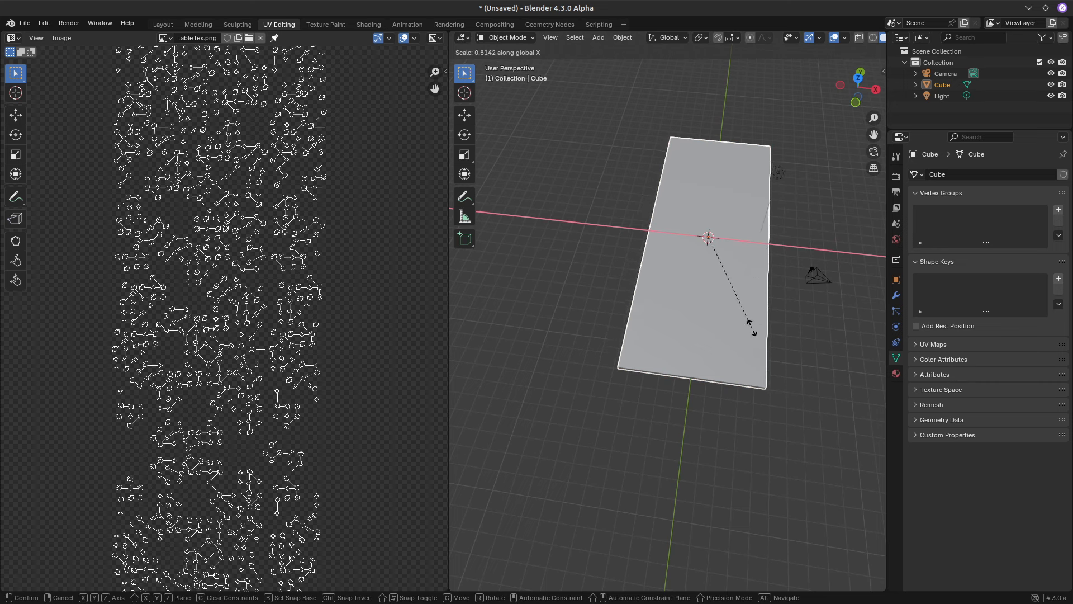
pyautogui.click(748, 324)
# Apply All Transforms to the narrowed tabletop and return to Edit Mode
pyautogui.press('Tab')
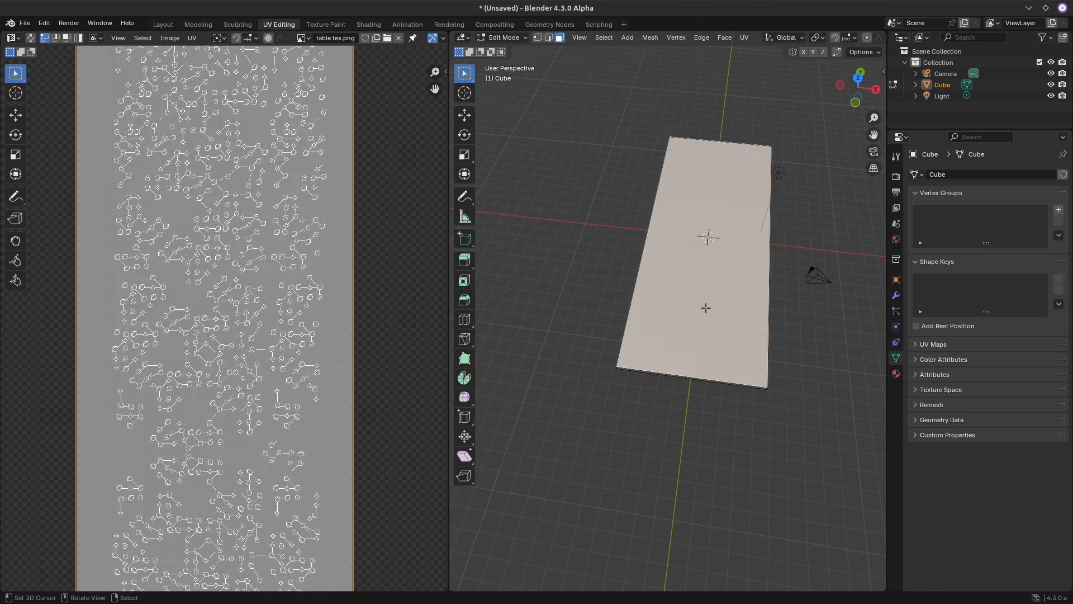
pyautogui.press('Tab')
pyautogui.hotkey('ctrl', 'a')
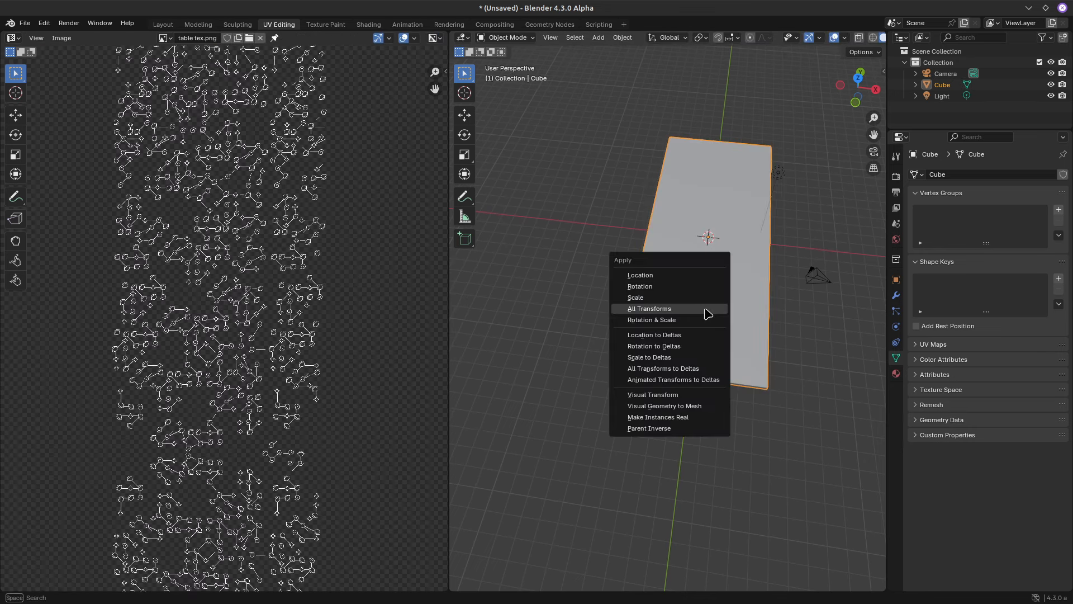
pyautogui.click(704, 306)
pyautogui.press('Tab')
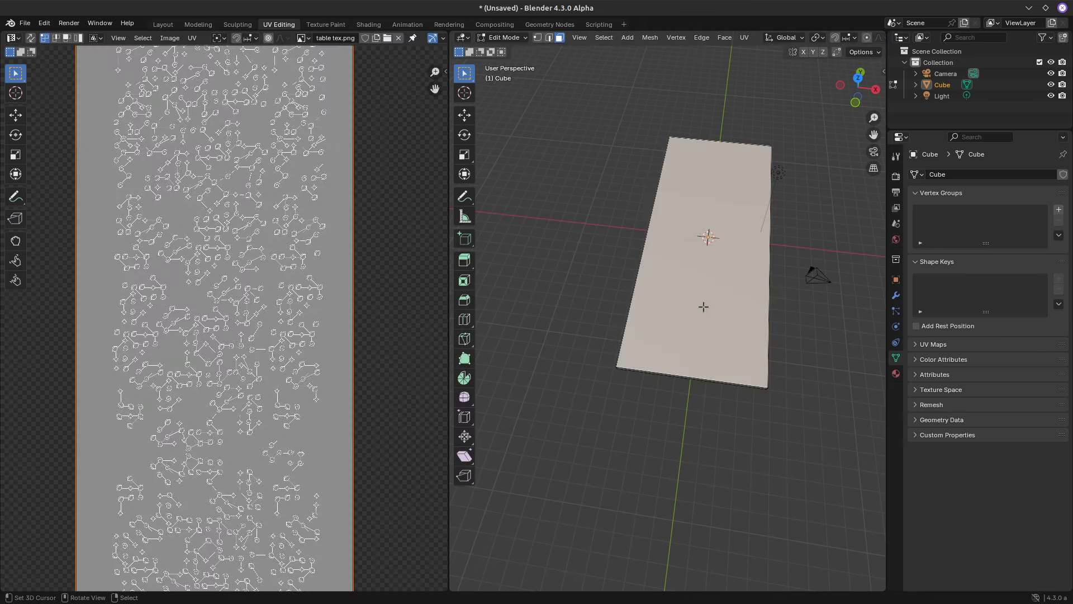
# Unwrap the upper face again and move its UV island about 0.30 along X onto the line pattern
pyautogui.press('u')
pyautogui.click(707, 312)
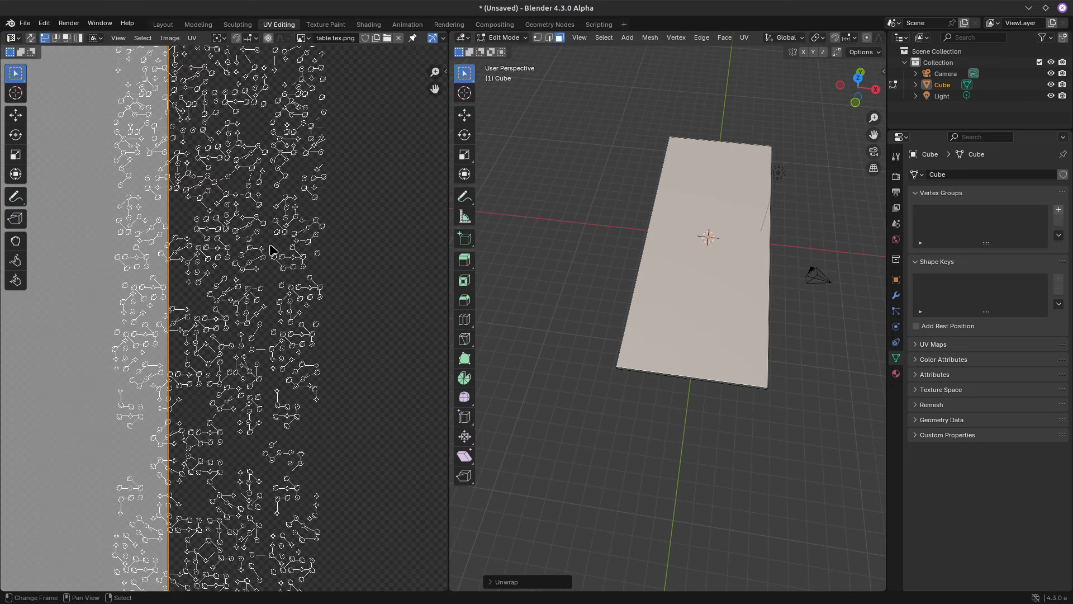
pyautogui.scroll(-2, 272, 250)
pyautogui.press('g')
pyautogui.press('x')
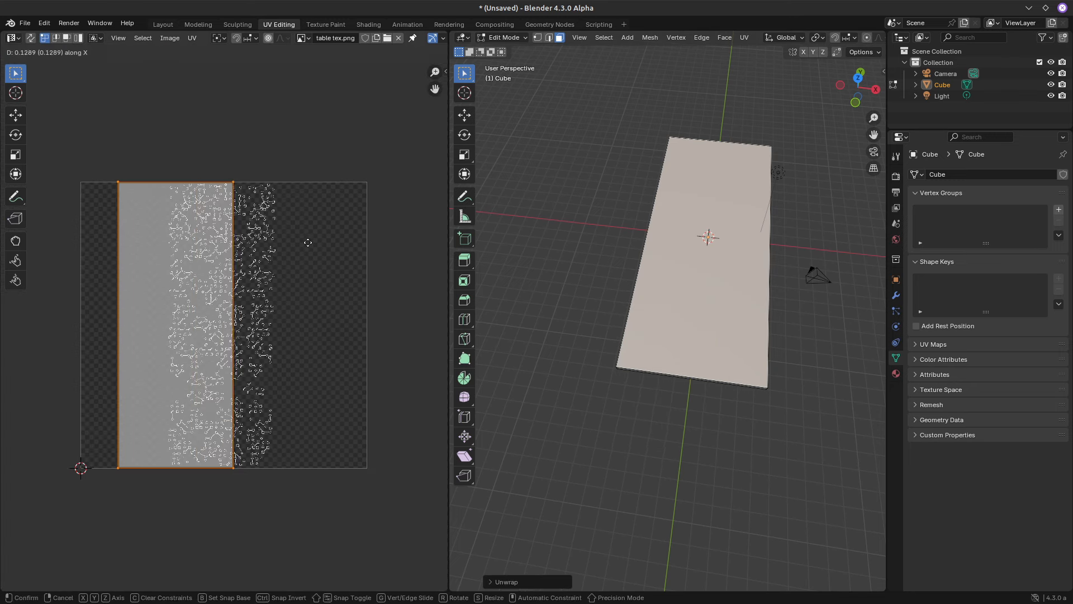
pyautogui.click(356, 240)
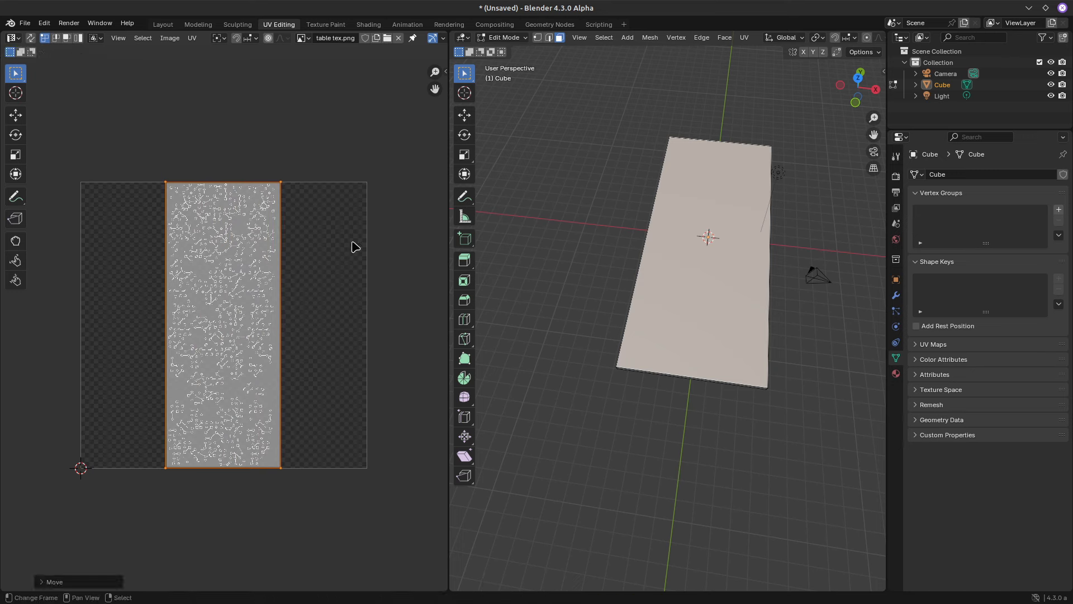
# Nudge the UV island about -0.005 along X and check the pattern's margins at both of its long edges
pyautogui.scroll(3, 280, 240)
pyautogui.moveTo(278, 239); pyautogui.dragTo(328, 257, button='middle')
pyautogui.press('g')
pyautogui.press('x')
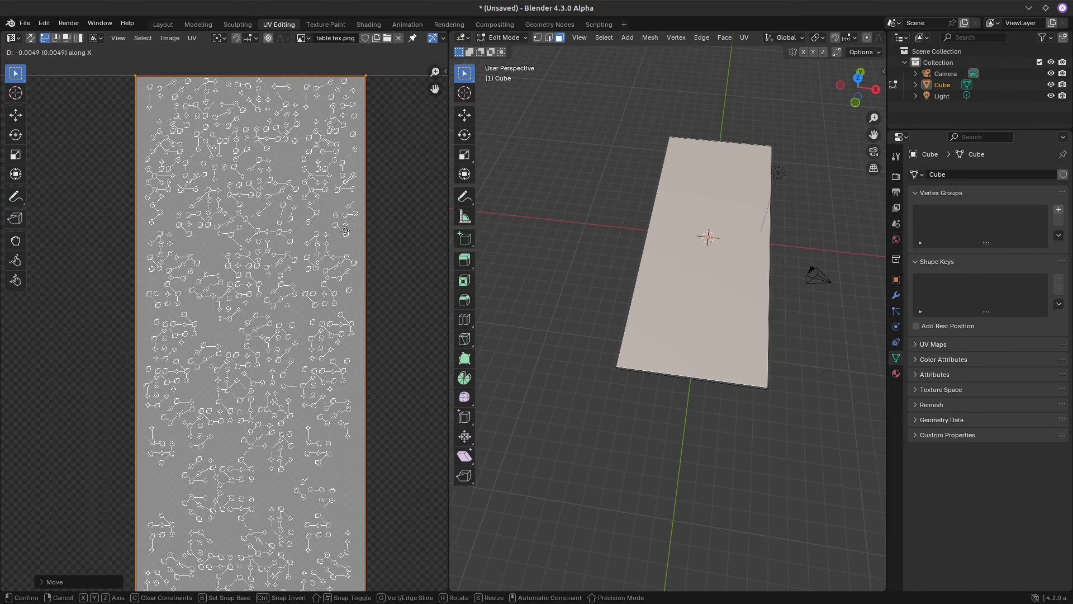
pyautogui.click(347, 229)
pyautogui.scroll(2, 369, 178)
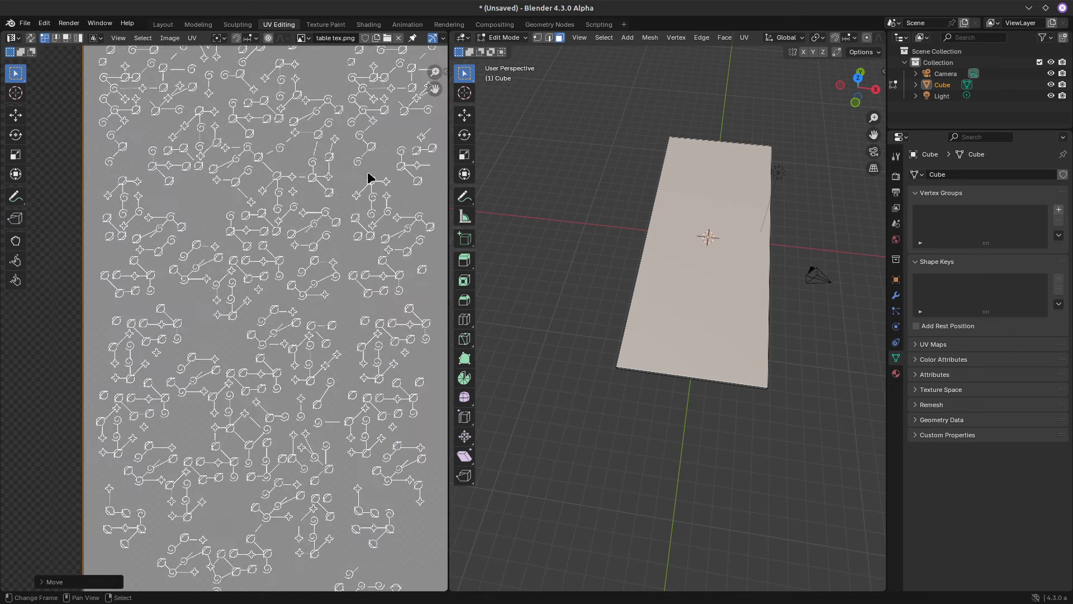
pyautogui.scroll(1, 348, 183)
pyautogui.moveTo(348, 183); pyautogui.dragTo(296, 213, button='middle')
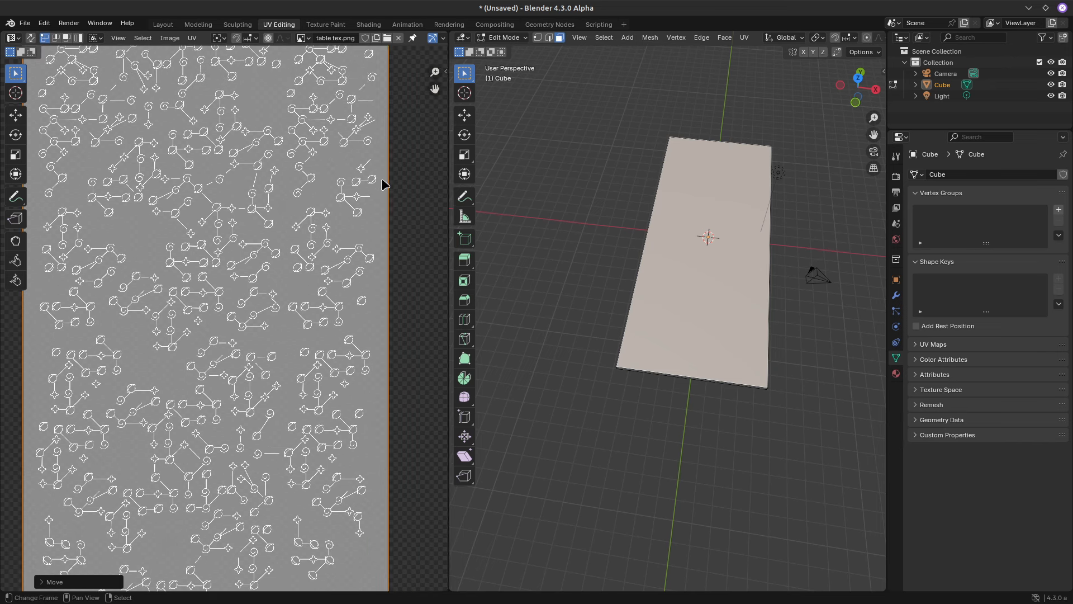
pyautogui.keyDown('shift'); pyautogui.moveTo(101, 217); pyautogui.dragTo(169, 216, button='middle'); pyautogui.keyUp('shift')
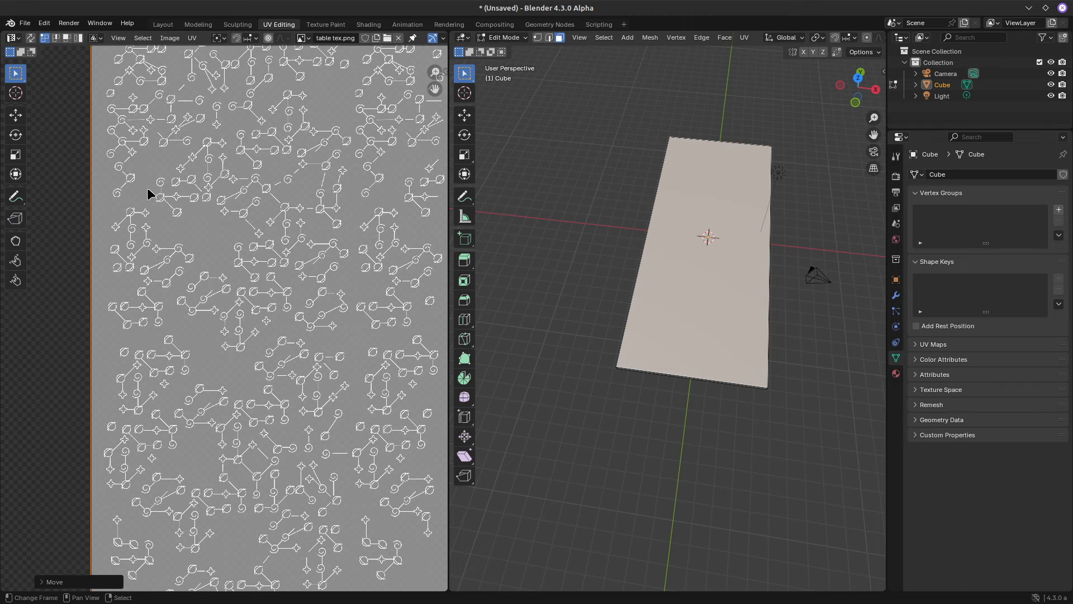
# Check the whole UV island over the pattern, return to Object Mode and switch to the Shading workspace
pyautogui.scroll(-4, 148, 193)
pyautogui.press('Home')
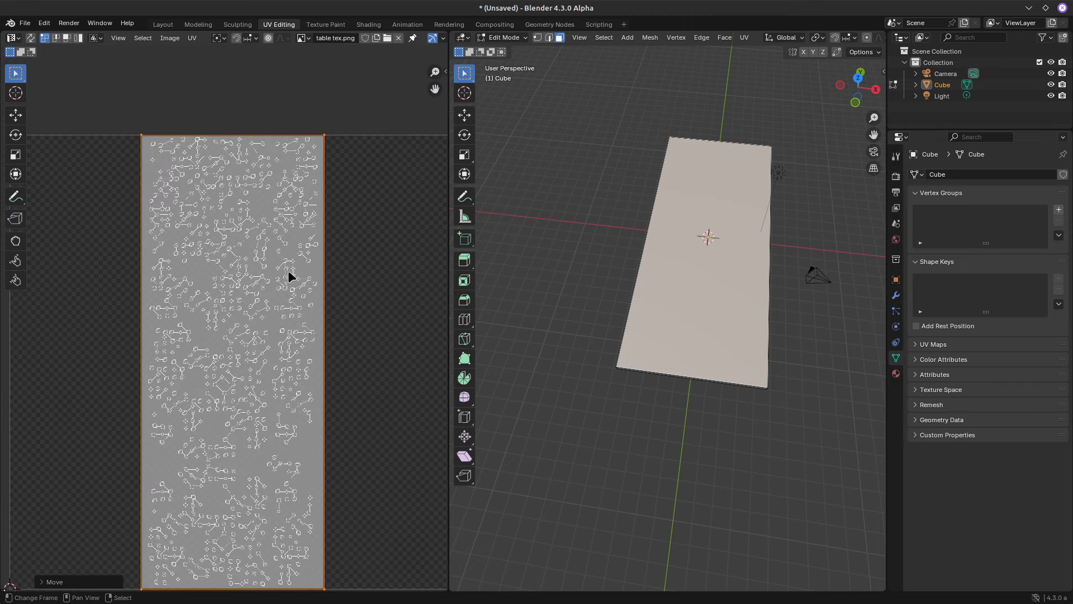
pyautogui.press('Tab')
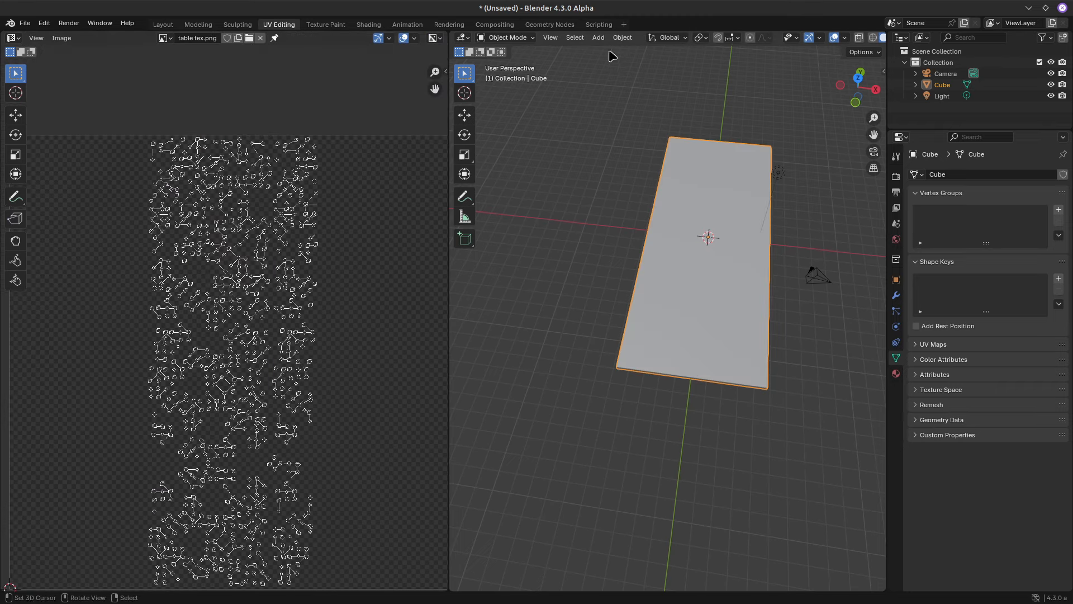
pyautogui.click(369, 24)
pyautogui.moveTo(471, 284); pyautogui.dragTo(500, 271, button='middle')
pyautogui.scroll(-5, 491, 283)
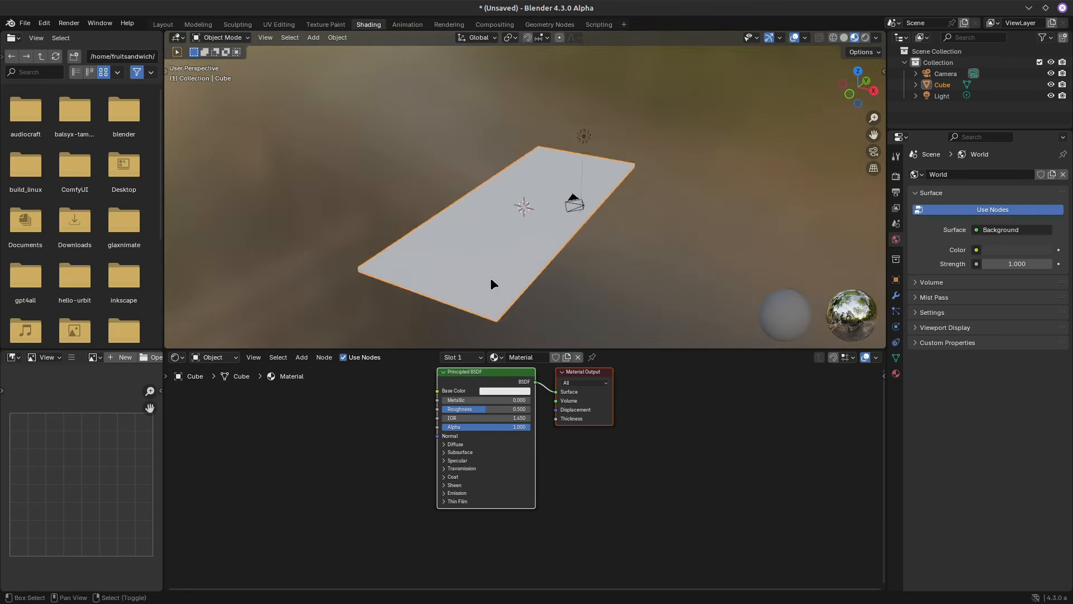
# Add an Image Texture with Mapping and Texture Coordinate nodes to the Principled BSDF and load table tex.png into it
pyautogui.click(466, 377)
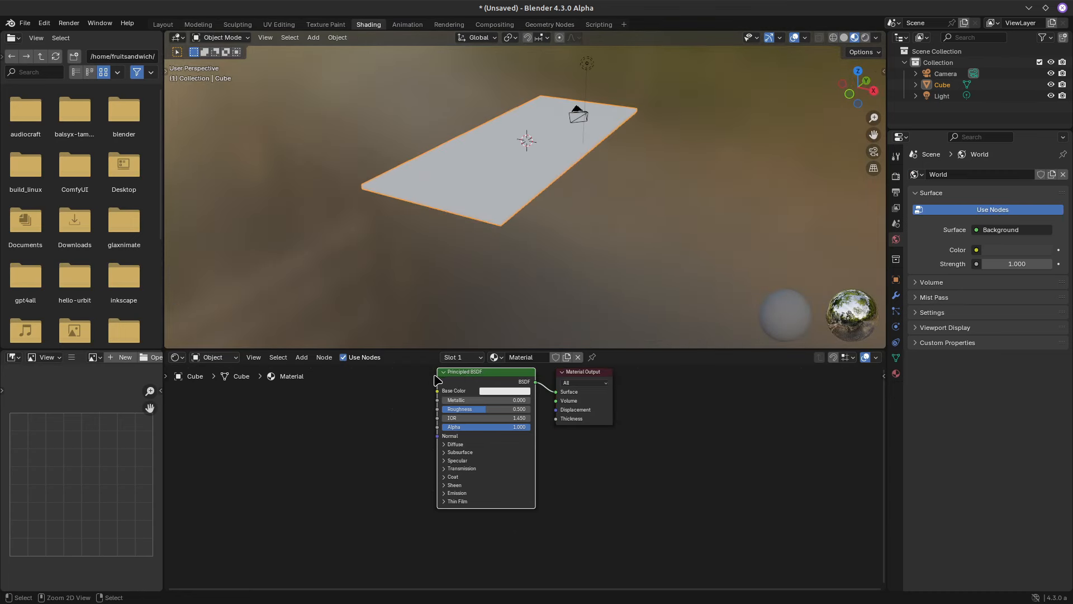
pyautogui.hotkey('ctrl', 't')
pyautogui.scroll(3, 351, 401)
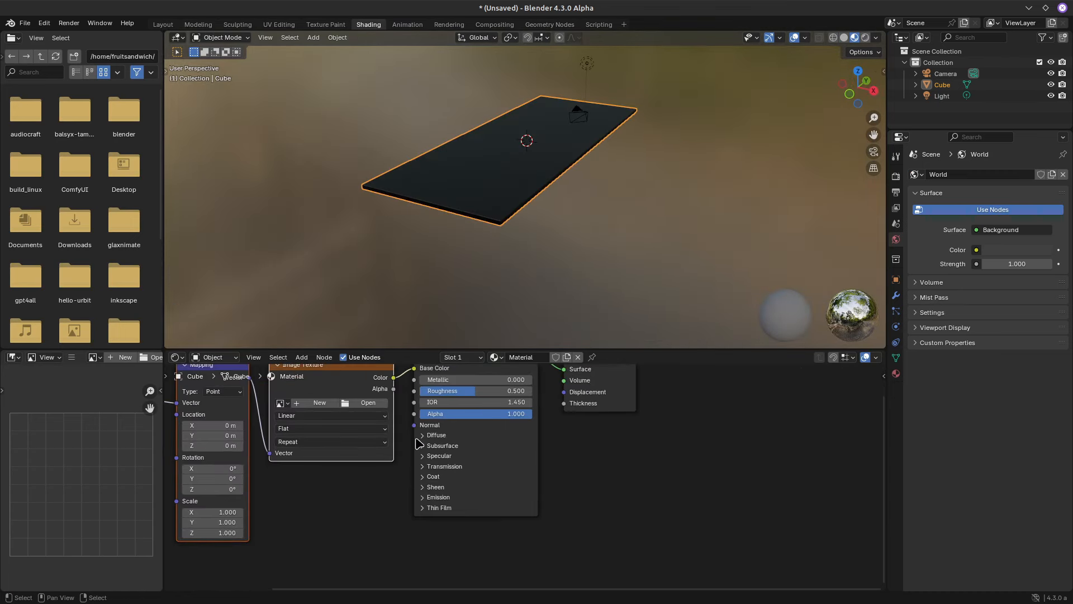
pyautogui.moveTo(417, 438); pyautogui.dragTo(510, 462, button='middle')
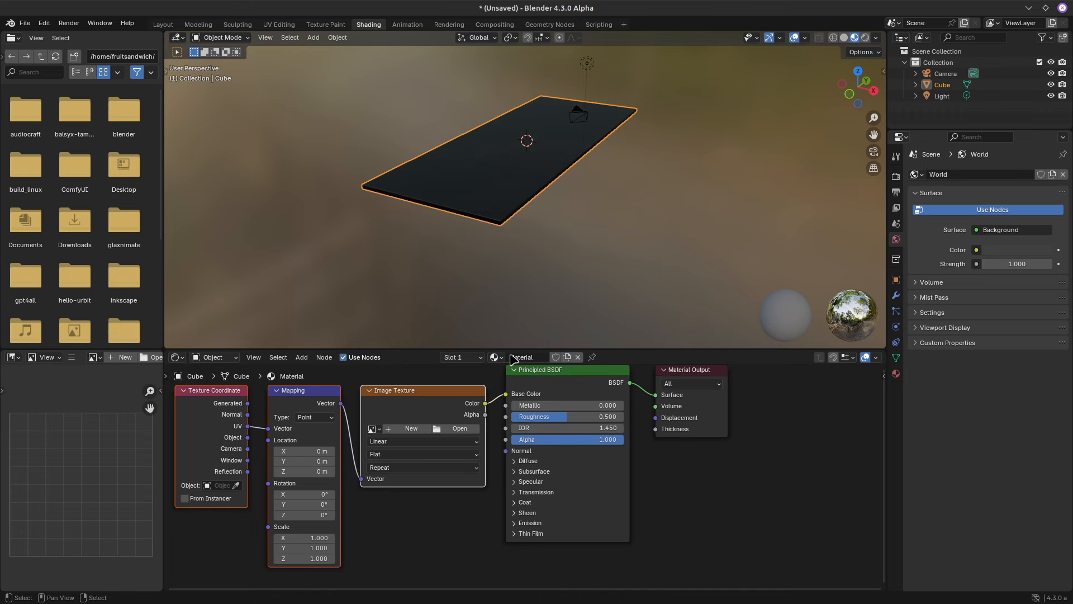
pyautogui.click(380, 428)
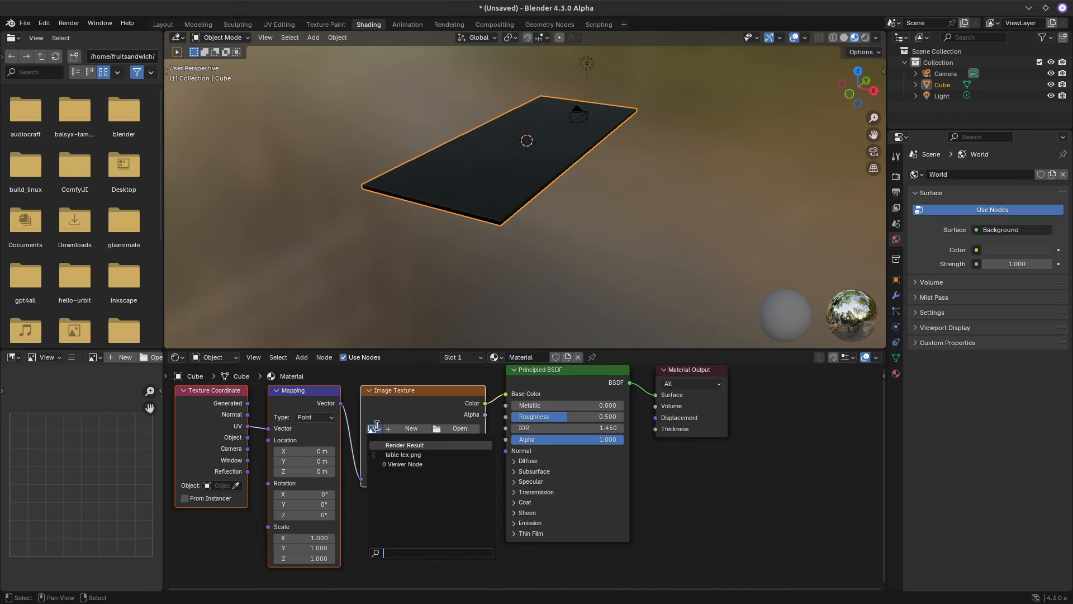
pyautogui.click(403, 455)
# Inspect the textured tabletop, enter Edit Mode and select every face except the patterned upper one
pyautogui.scroll(3, 496, 253)
pyautogui.moveTo(512, 214); pyautogui.dragTo(492, 145, button='middle')
pyautogui.scroll(3, 540, 257)
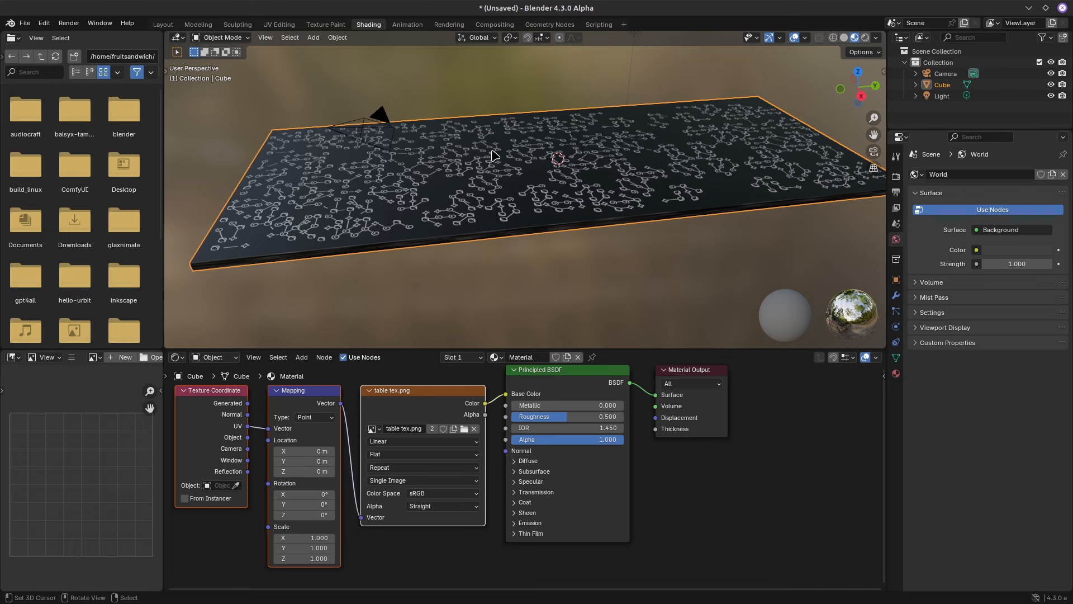
pyautogui.scroll(-4, 504, 173)
pyautogui.scroll(6, 491, 203)
pyautogui.moveTo(485, 232); pyautogui.dragTo(525, 262, button='middle')
pyautogui.moveTo(501, 167); pyautogui.dragTo(435, 230, button='middle')
pyautogui.press('Tab')
pyautogui.press('a')
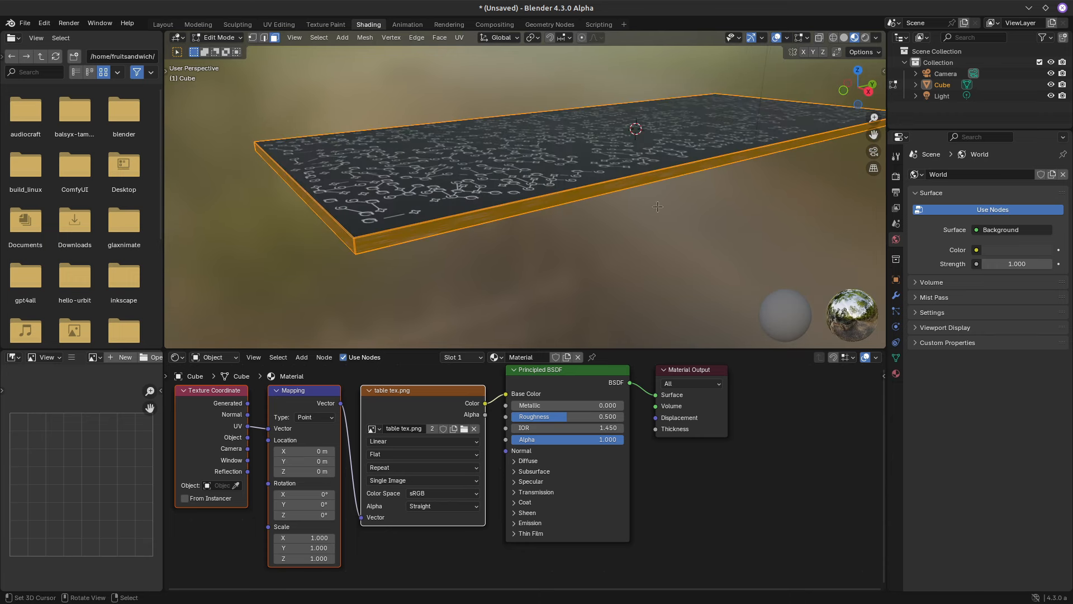
# Assign the selected faces to a second material slot, give it a new material with black base color, and return to Object Mode
pyautogui.click(896, 373)
pyautogui.click(1063, 175)
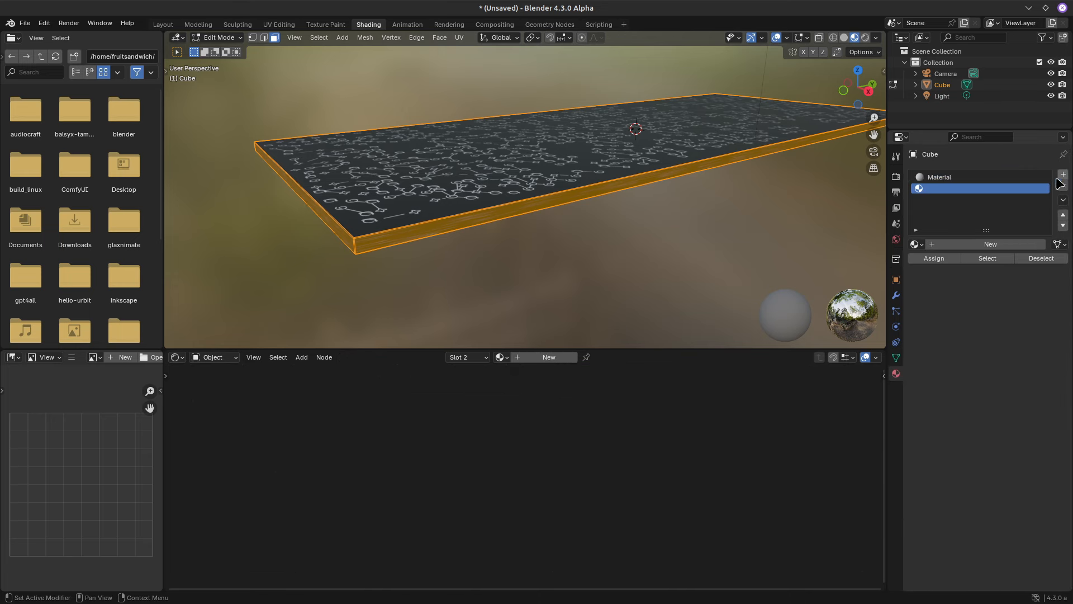
pyautogui.click(940, 260)
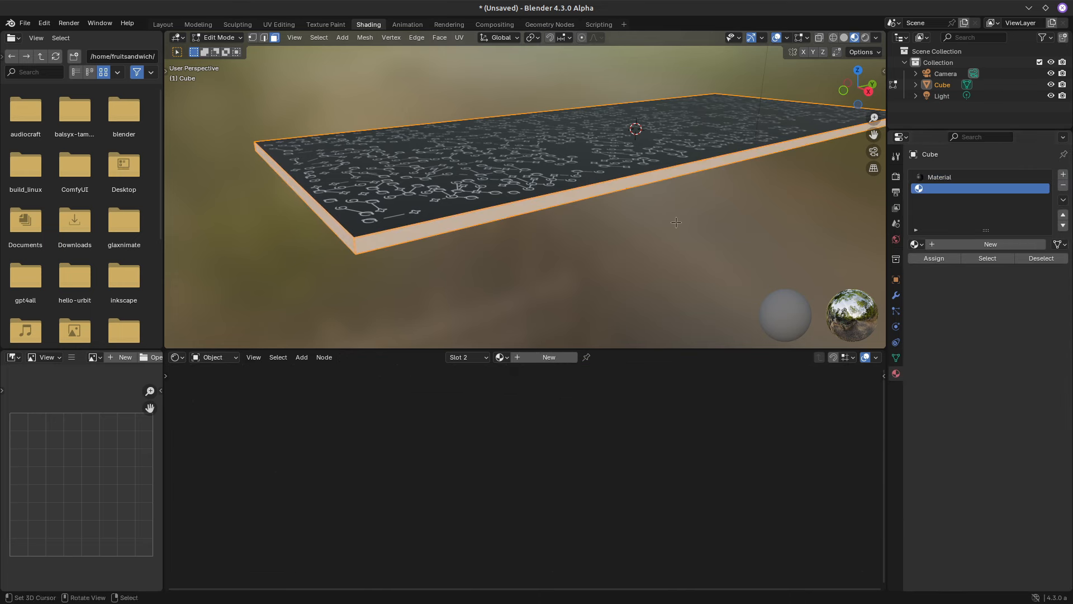
pyautogui.click(944, 245)
pyautogui.click(998, 330)
pyautogui.click(1042, 224)
pyautogui.press('Tab')
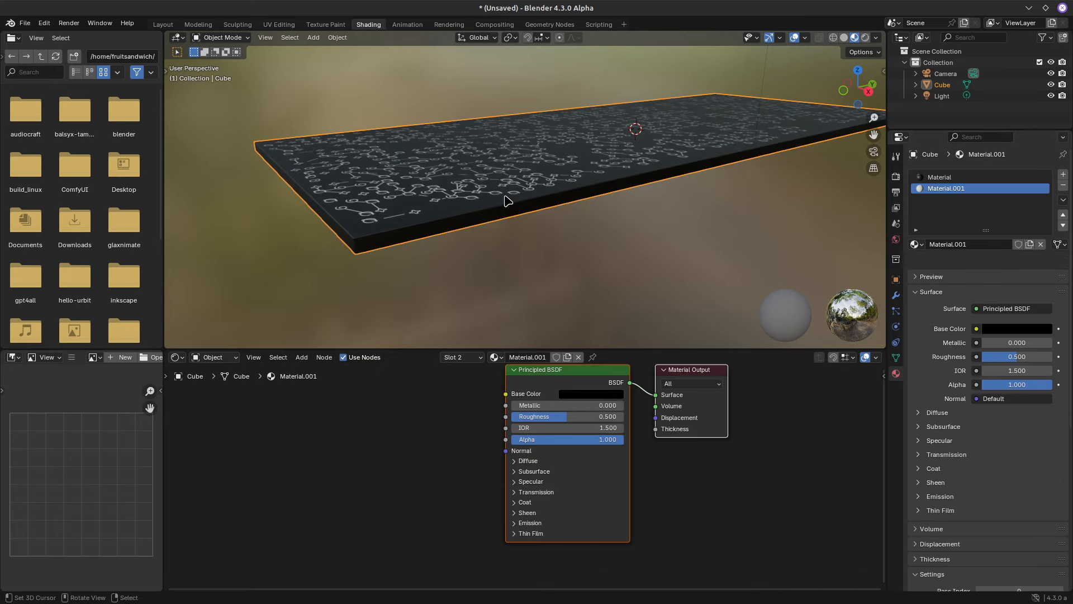
# Select the first material slot and move its three texture nodes well away from the Principled BSDF to free up space
pyautogui.moveTo(489, 239); pyautogui.dragTo(534, 173, button='middle')
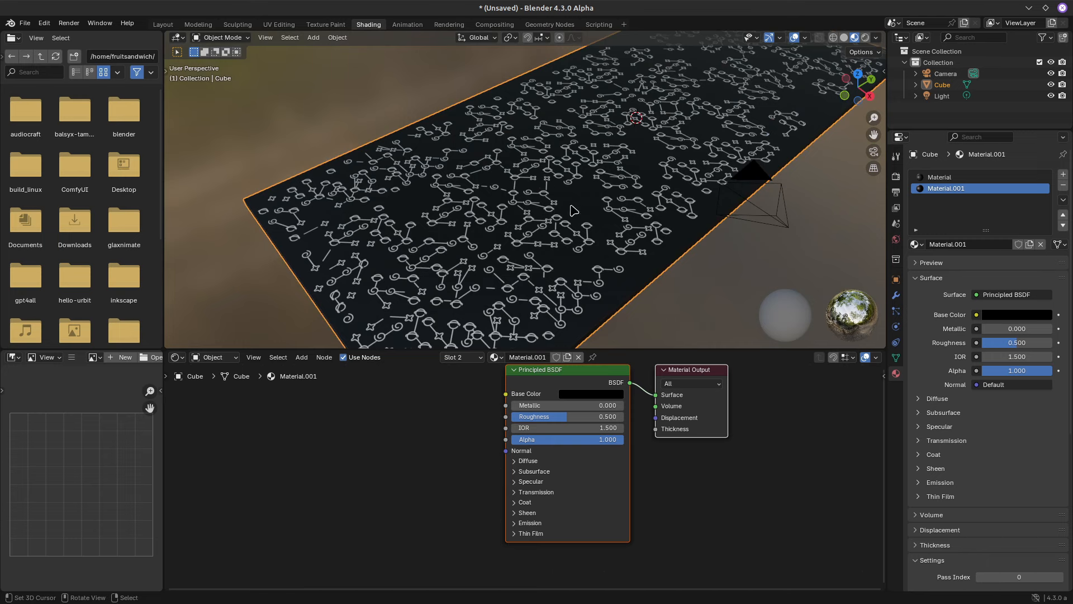
pyautogui.scroll(-1, 540, 213)
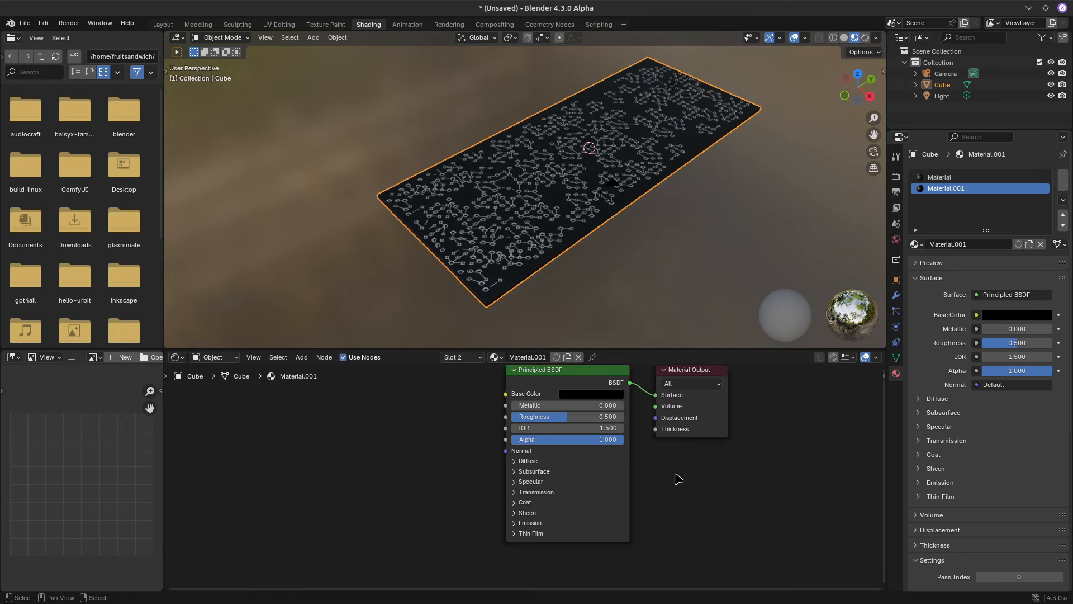
pyautogui.scroll(-3, 642, 486)
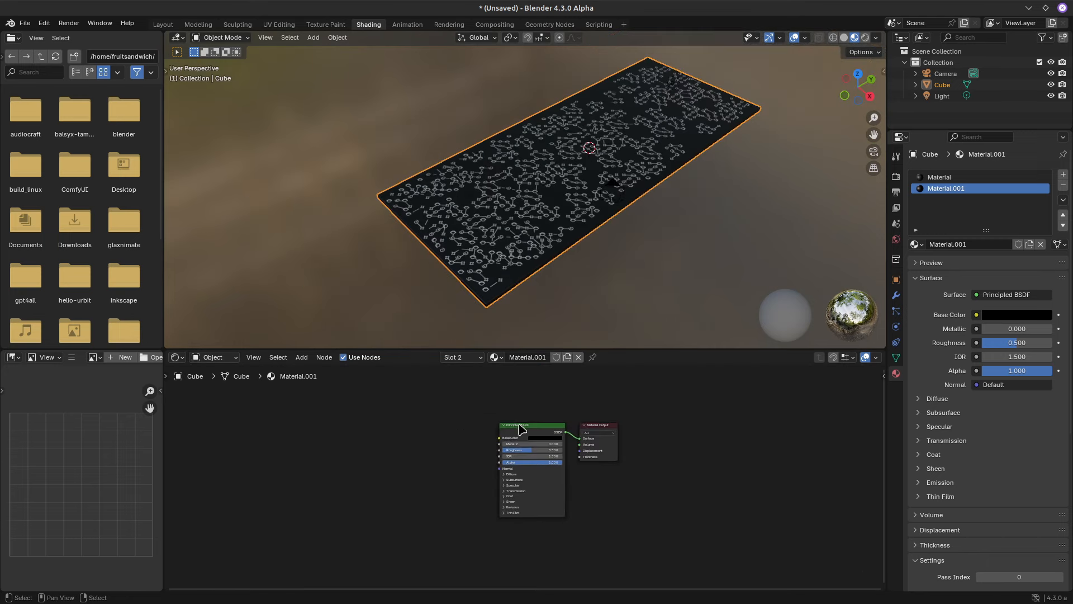
pyautogui.click(942, 178)
pyautogui.moveTo(488, 409); pyautogui.dragTo(542, 414, button='middle')
pyautogui.moveTo(393, 449); pyautogui.dragTo(323, 455)
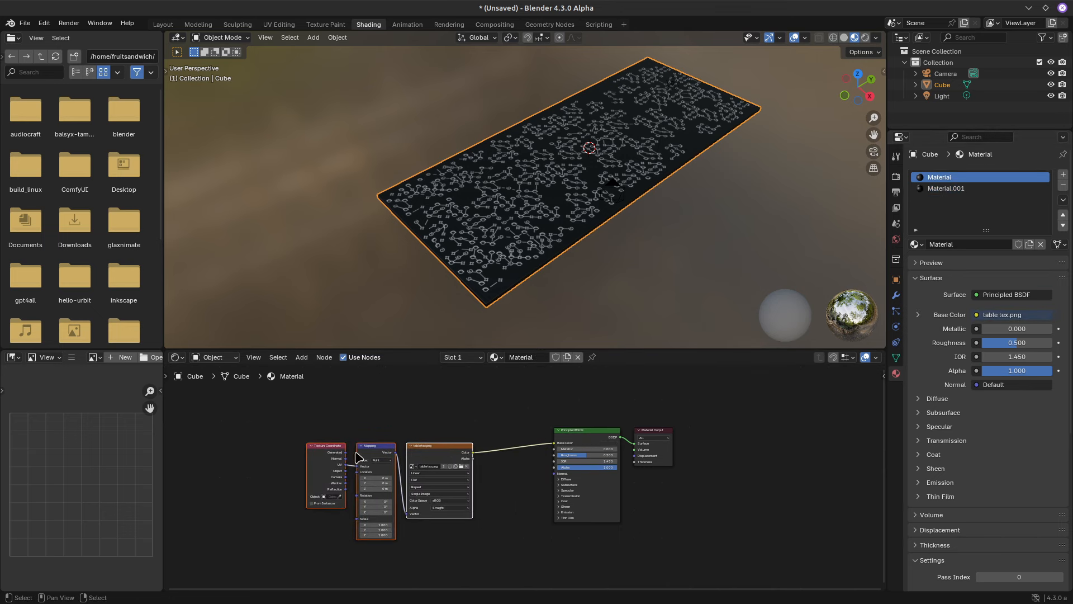
pyautogui.scroll(-3, 453, 418)
pyautogui.moveTo(474, 433); pyautogui.dragTo(460, 461, button='middle')
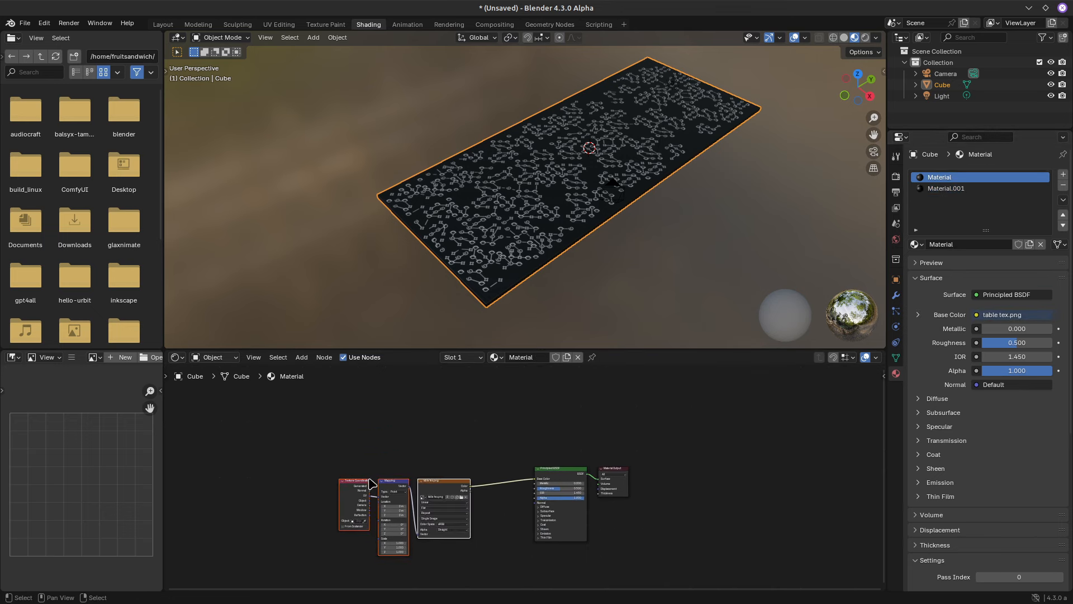
pyautogui.moveTo(355, 497); pyautogui.dragTo(254, 497)
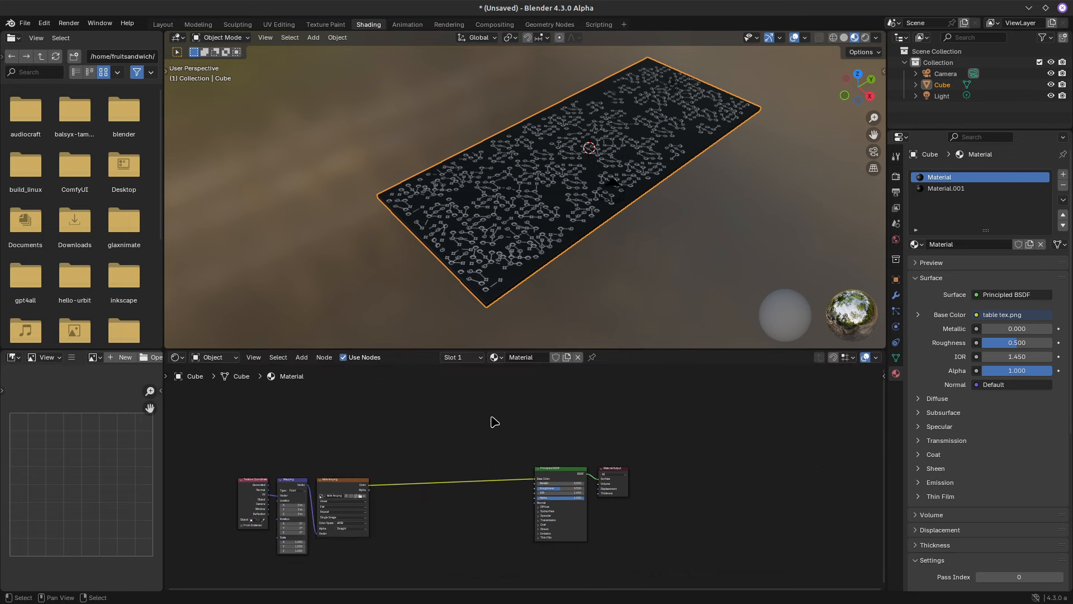
# Add a Wave Texture node in the free space above the link from table tex.png to the Principled BSDF
pyautogui.moveTo(492, 417); pyautogui.dragTo(492, 442, button='middle')
pyautogui.scroll(3, 492, 442)
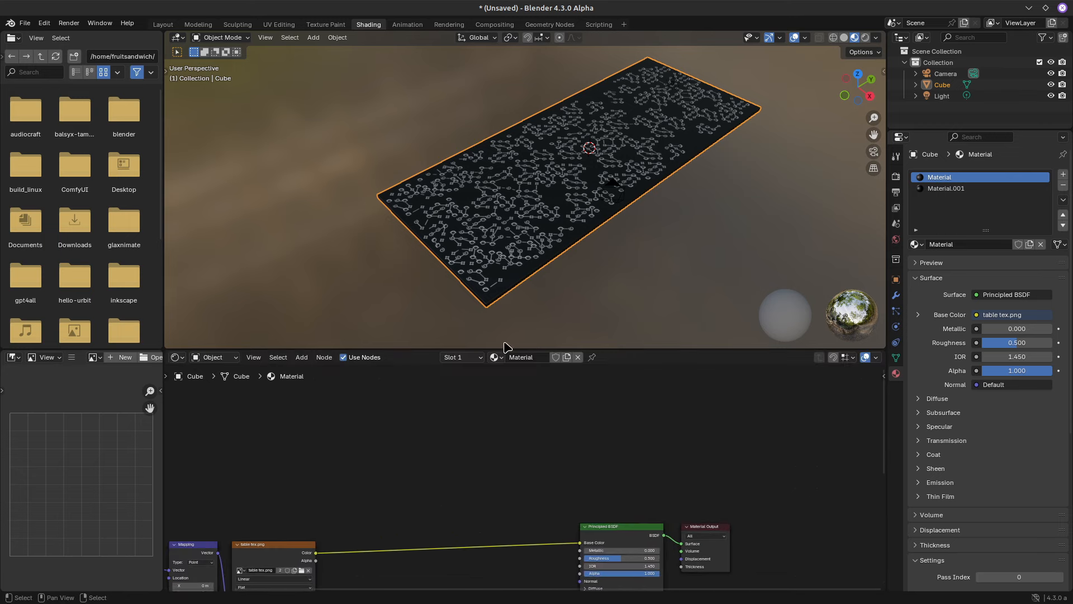
pyautogui.scroll(3, 576, 233)
pyautogui.moveTo(573, 228); pyautogui.dragTo(550, 212, button='middle')
pyautogui.scroll(-2, 549, 207)
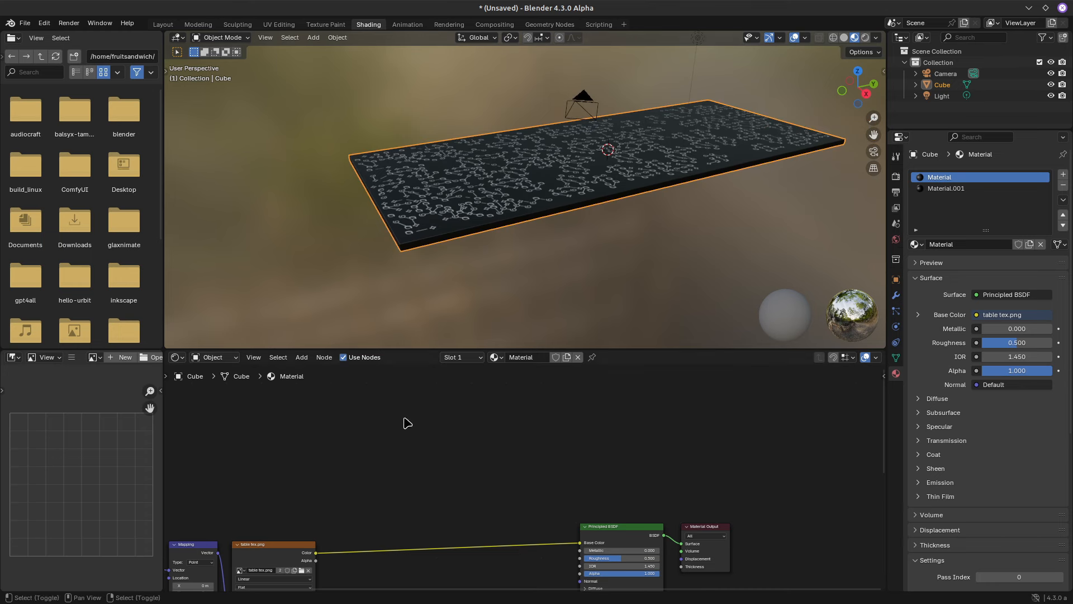
pyautogui.hotkey('shift', 'a')
pyautogui.moveTo(407, 423)
pyautogui.moveTo(377, 451)
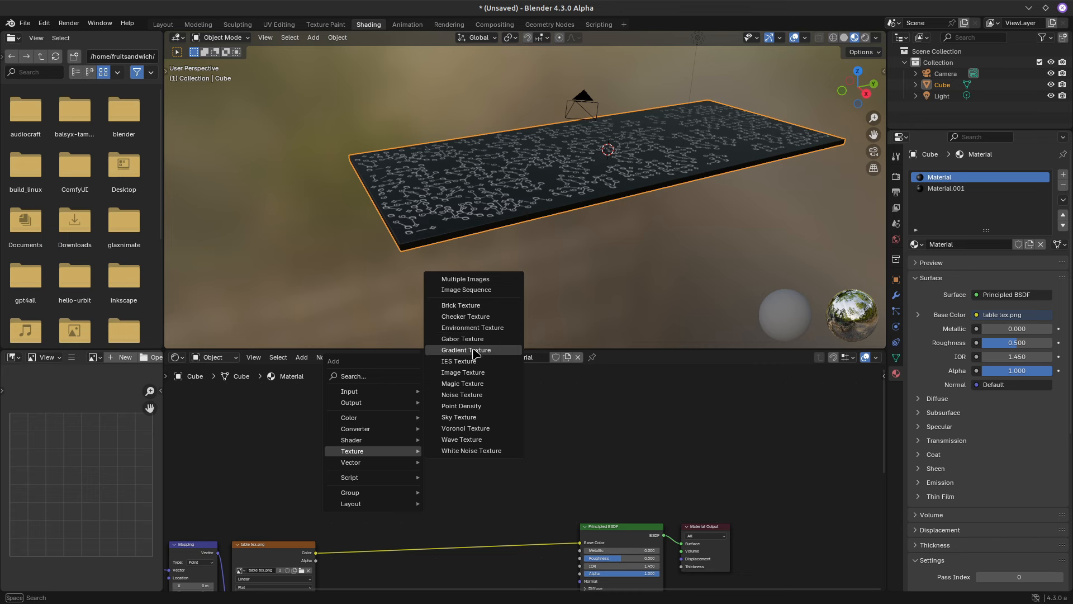
pyautogui.click(469, 440)
pyautogui.click(398, 383)
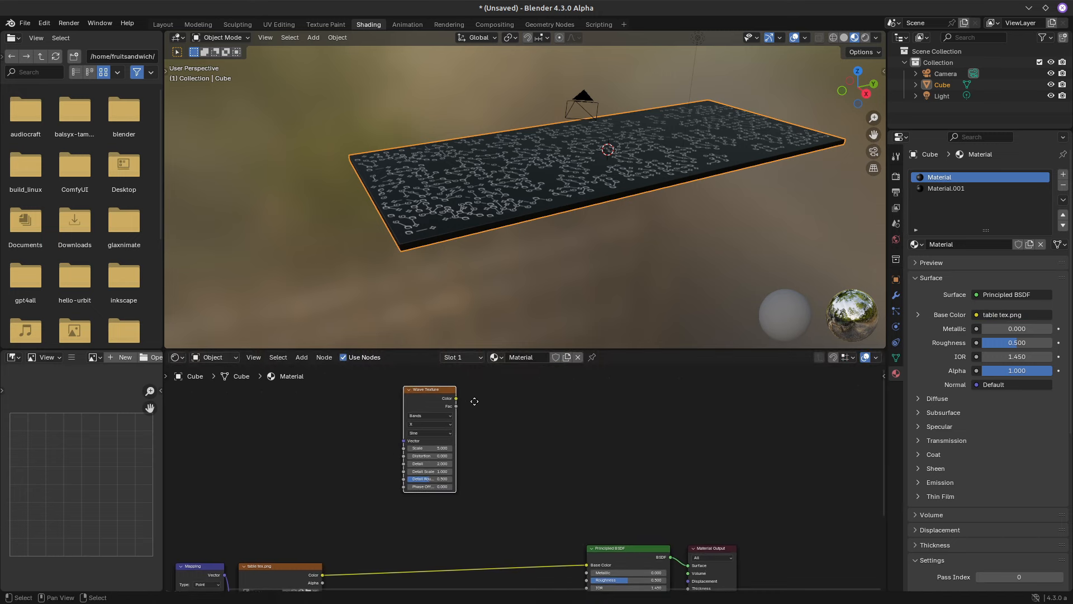
# Preview the Wave Texture directly on the tabletop and give it Texture Coordinate and Mapping nodes
pyautogui.keyDown('ctrl'); pyautogui.keyDown('shift'); pyautogui.click(437, 403); pyautogui.keyUp('shift'); pyautogui.keyUp('ctrl')
pyautogui.moveTo(517, 210); pyautogui.dragTo(509, 185, button='middle')
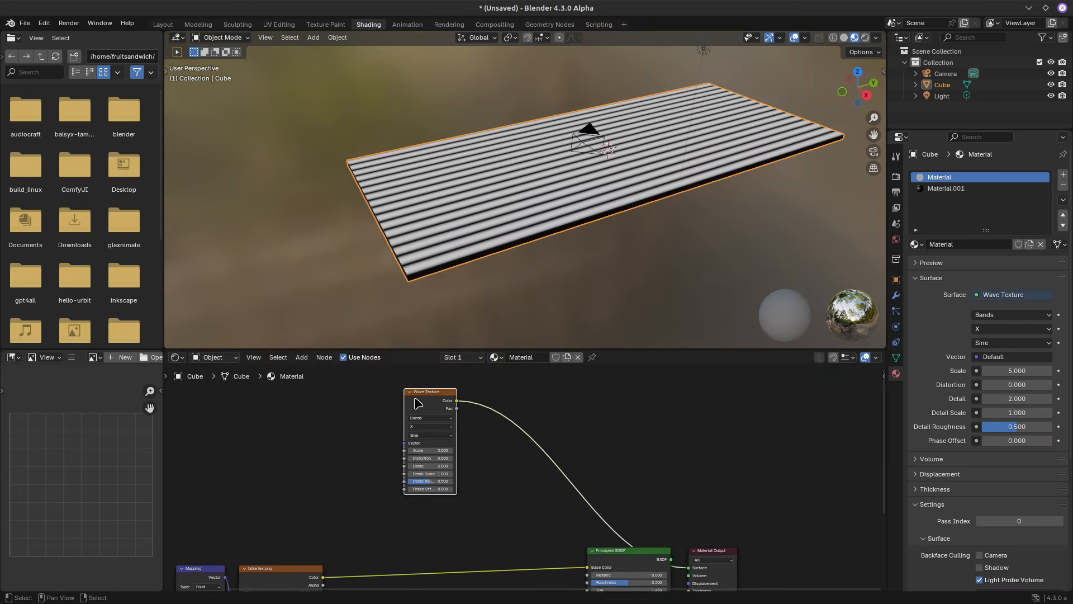
pyautogui.hotkey('ctrl', 't')
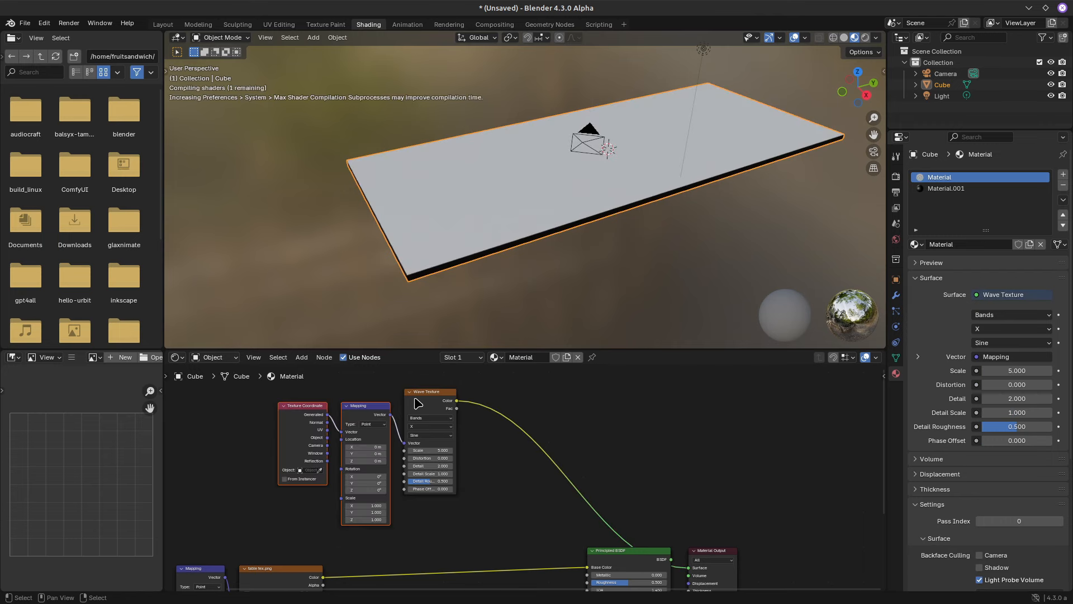
pyautogui.scroll(1, 369, 479)
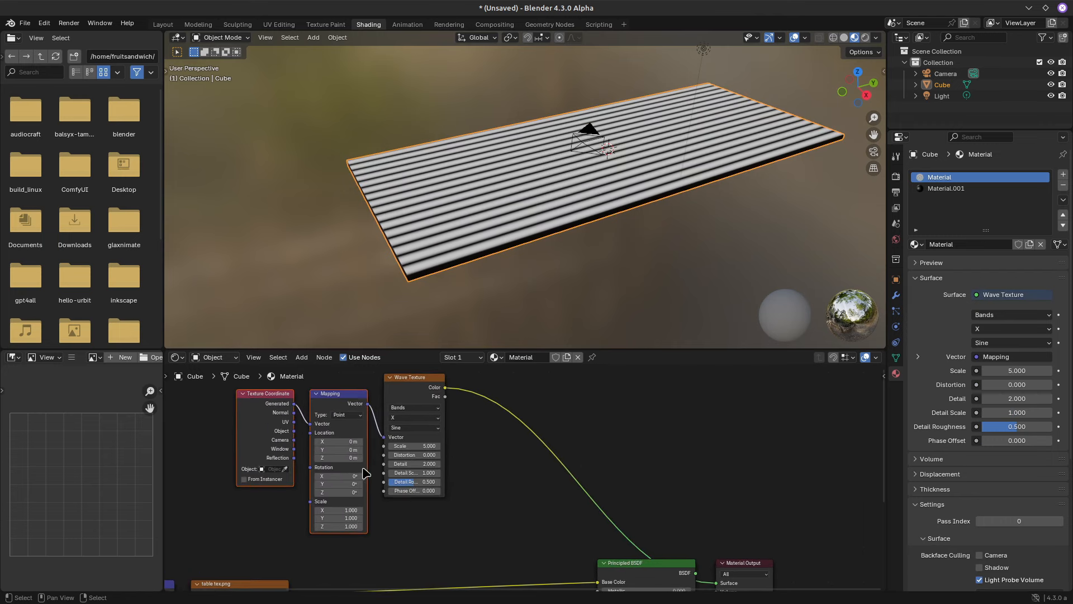
# Set the Z rotation of the Wave Texture's Mapping node to 90°
pyautogui.moveTo(479, 464); pyautogui.dragTo(538, 461, button='middle')
pyautogui.scroll(2, 439, 247)
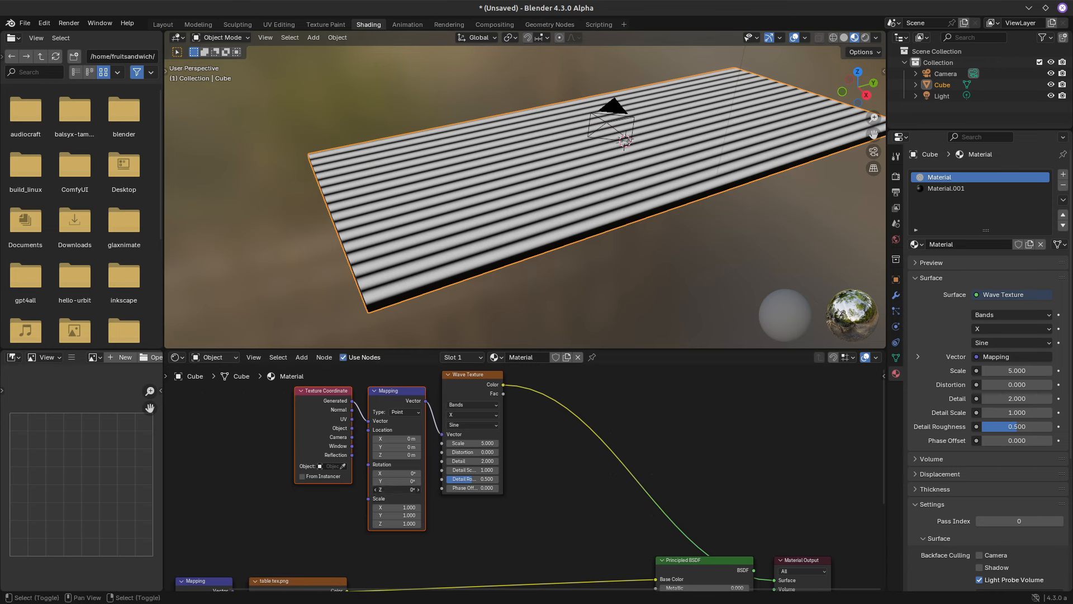
pyautogui.moveTo(392, 481); pyautogui.dragTo(419, 489)
pyautogui.hotkey('ctrl', 'z')
pyautogui.rightClick(386, 489)
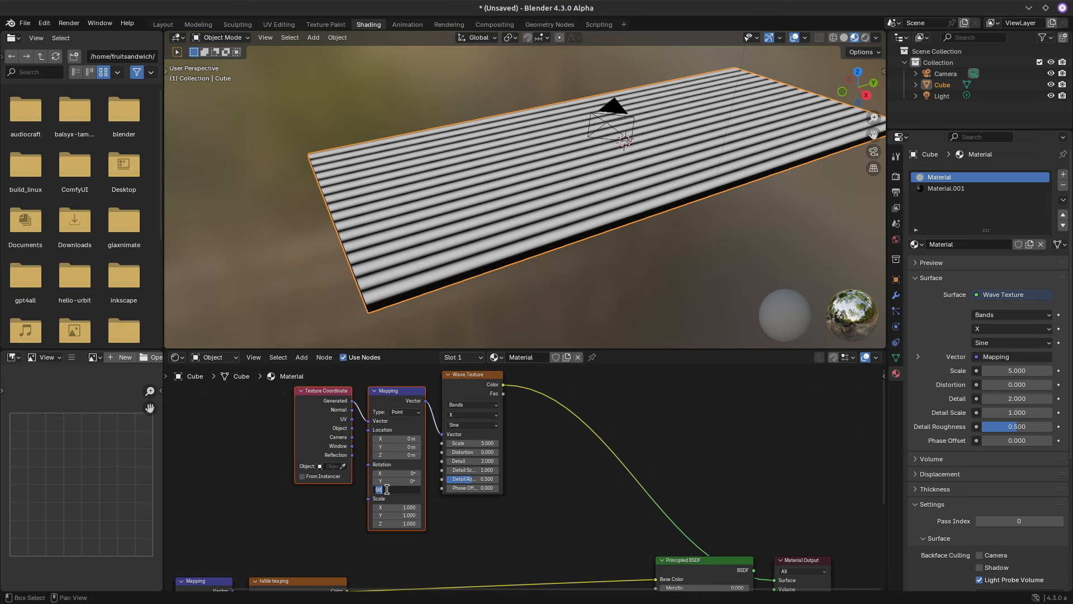
pyautogui.press('Return')
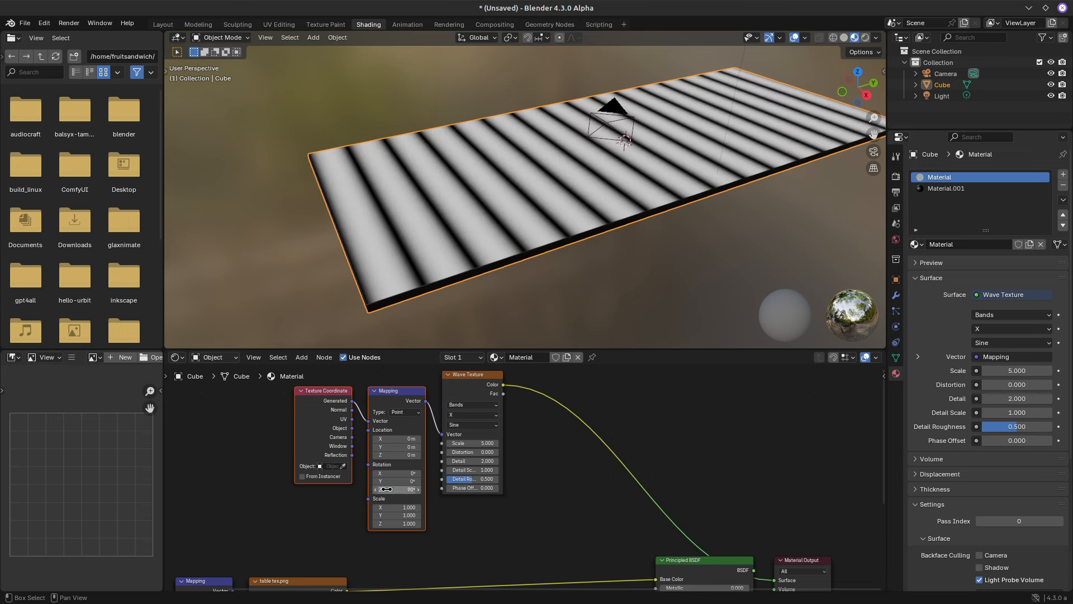
# Lower the Wave Texture's scale to 1.000
pyautogui.moveTo(526, 493); pyautogui.dragTo(554, 466, button='middle')
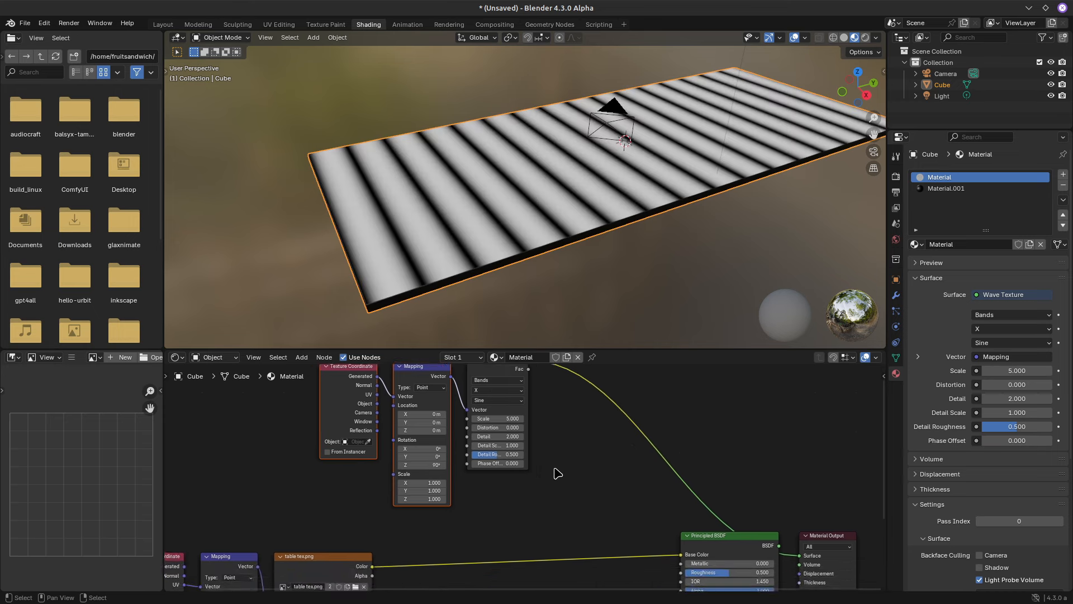
pyautogui.scroll(2, 550, 445)
pyautogui.moveTo(500, 409); pyautogui.dragTo(452, 409)
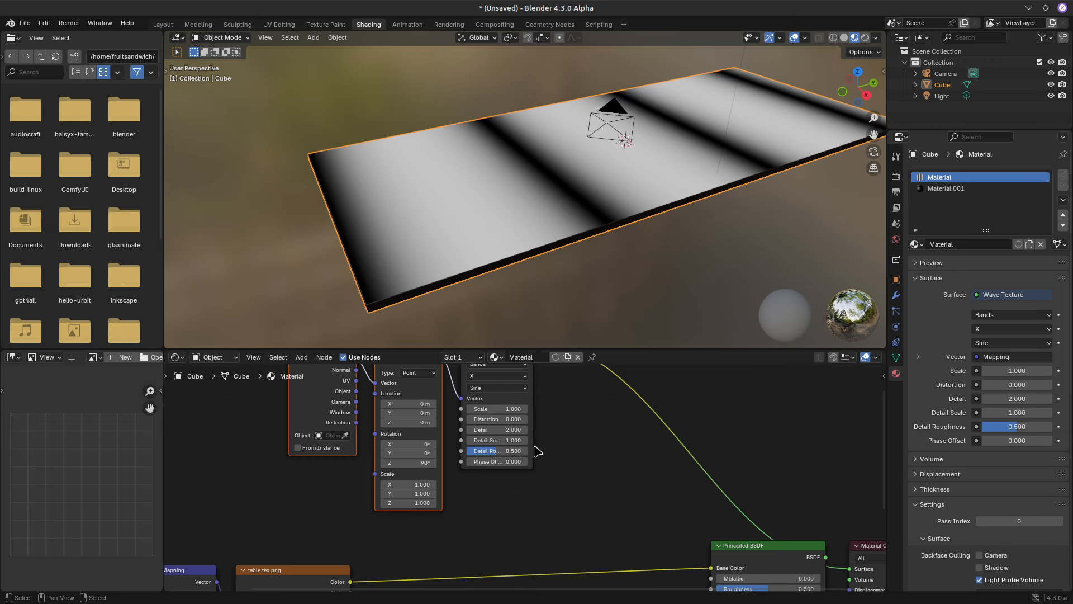
# Try the Triangle wave profile, switch the Wave Texture to Saw and raise its distortion to 27.000
pyautogui.moveTo(557, 413); pyautogui.dragTo(560, 437, button='middle')
pyautogui.scroll(2, 563, 446)
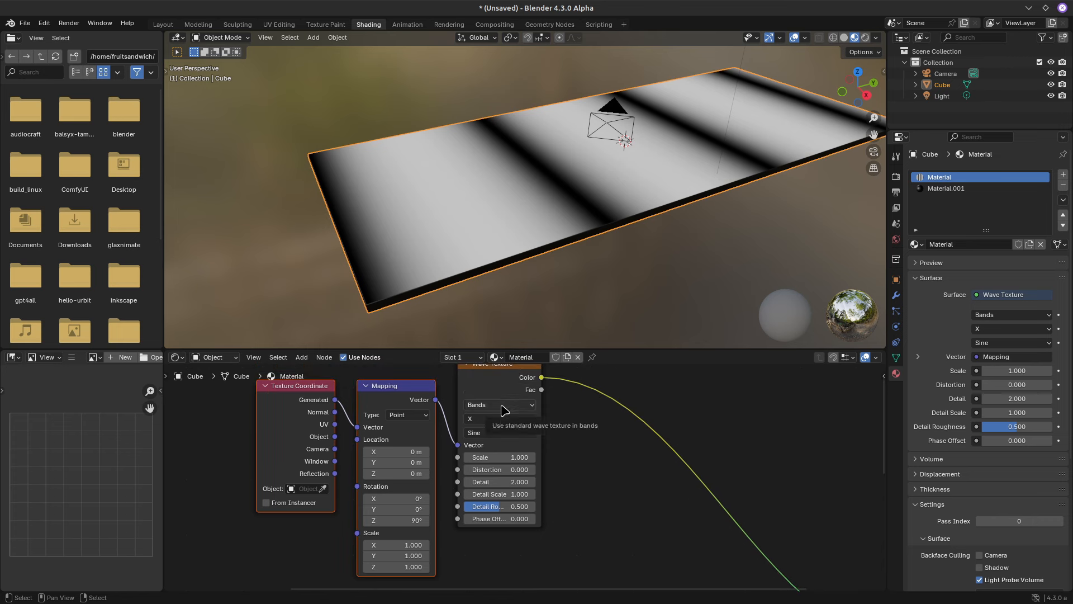
pyautogui.click(501, 434)
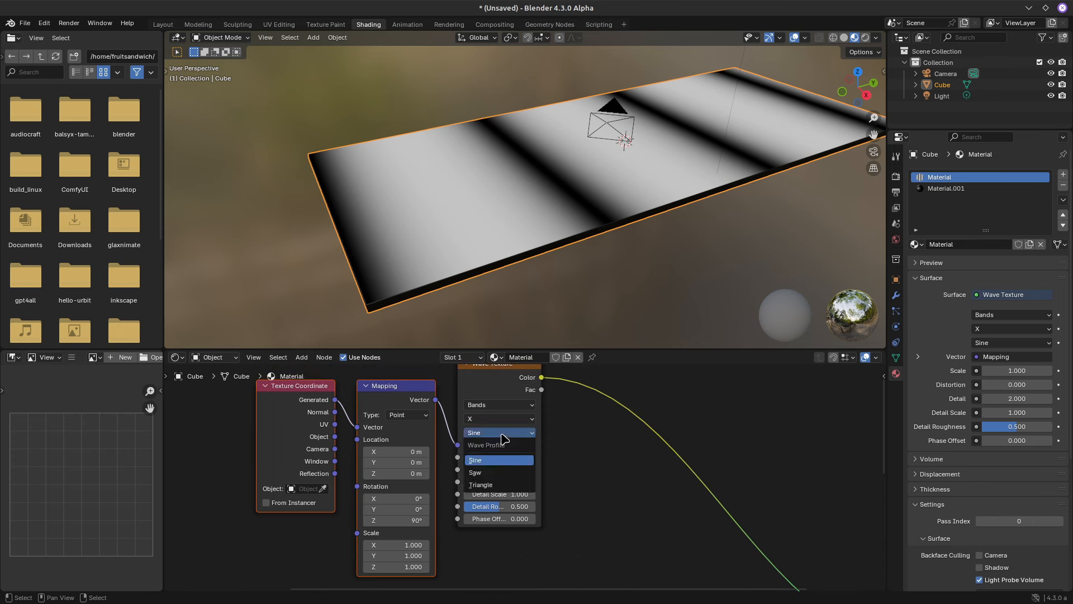
pyautogui.click(497, 485)
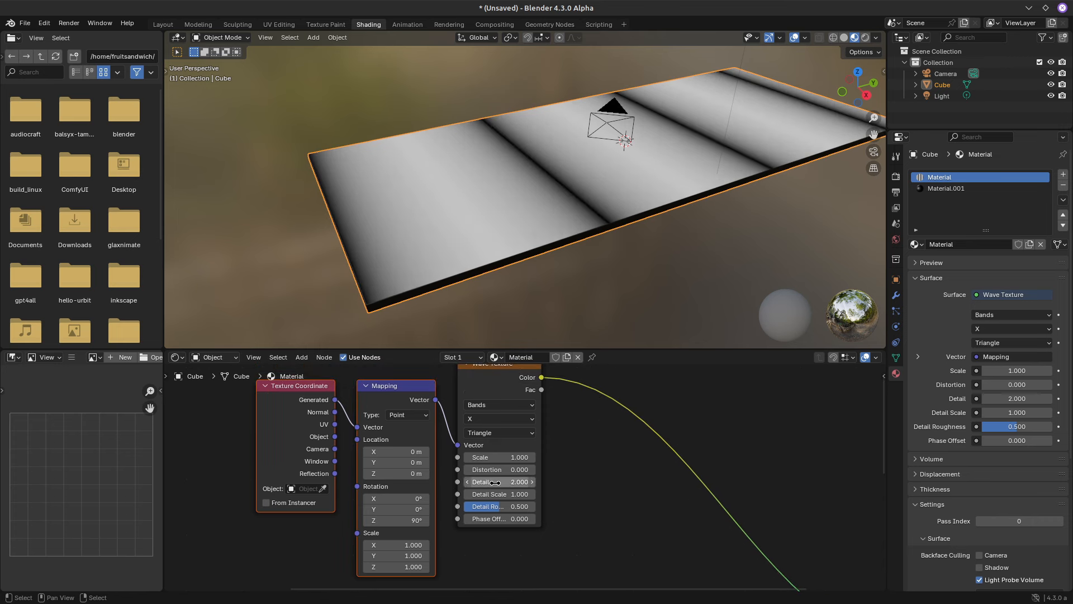
pyautogui.click(500, 433)
pyautogui.click(490, 473)
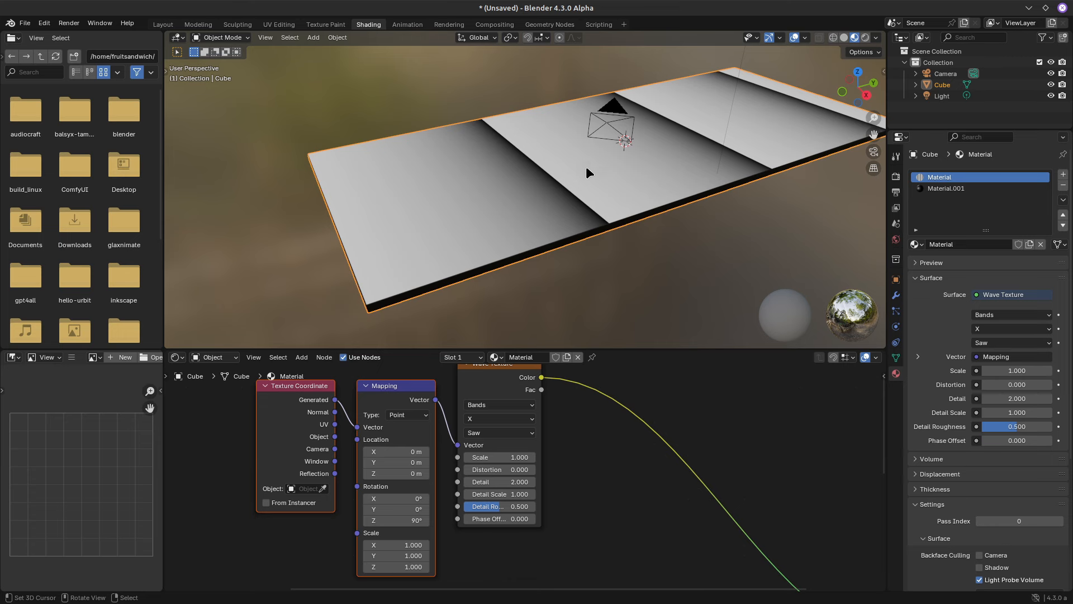
pyautogui.moveTo(499, 469); pyautogui.dragTo(638, 470)
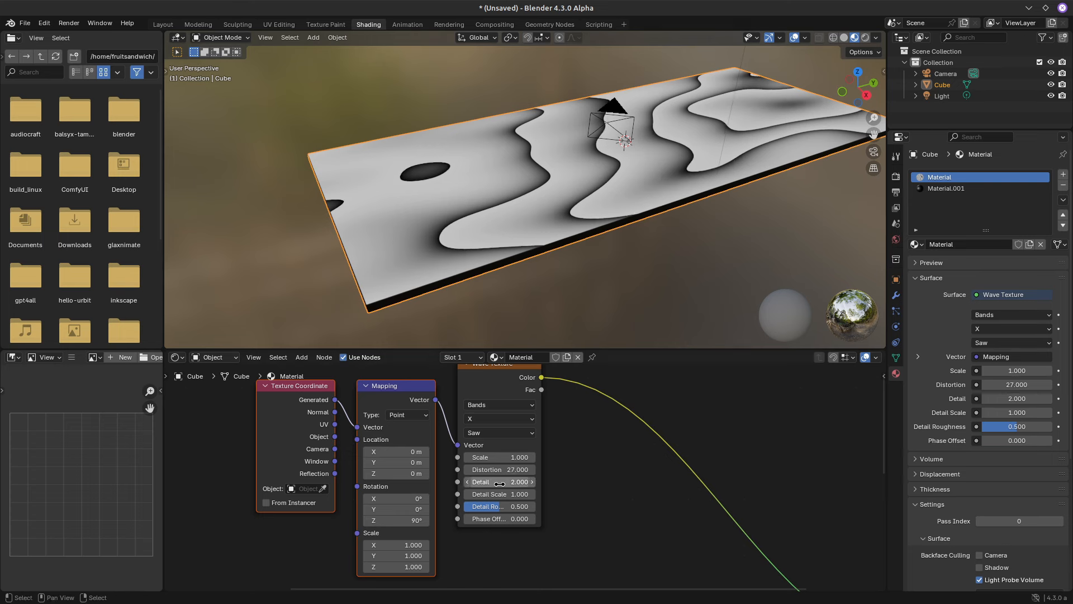
# Set the Wave Texture's detail to 7.200, detail scale to 1.190 and scale to 0.440
pyautogui.moveTo(497, 482); pyautogui.dragTo(546, 481)
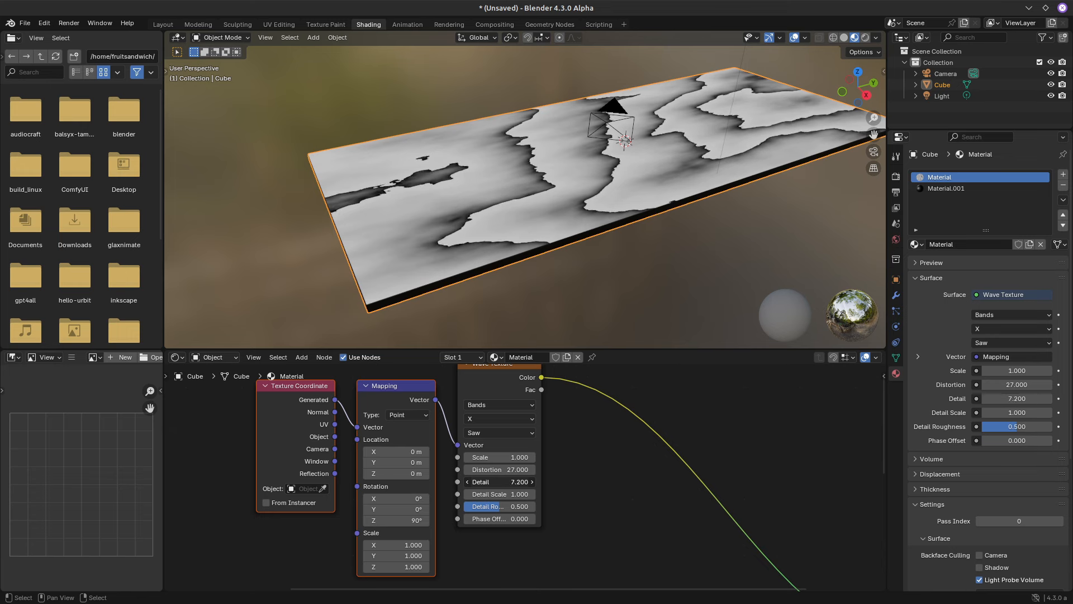
pyautogui.moveTo(503, 494)
pyautogui.mouseDown()
pyautogui.moveTo(545, 494)
pyautogui.moveTo(520, 495)
pyautogui.mouseUp()
pyautogui.moveTo(506, 457); pyautogui.dragTo(474, 457)
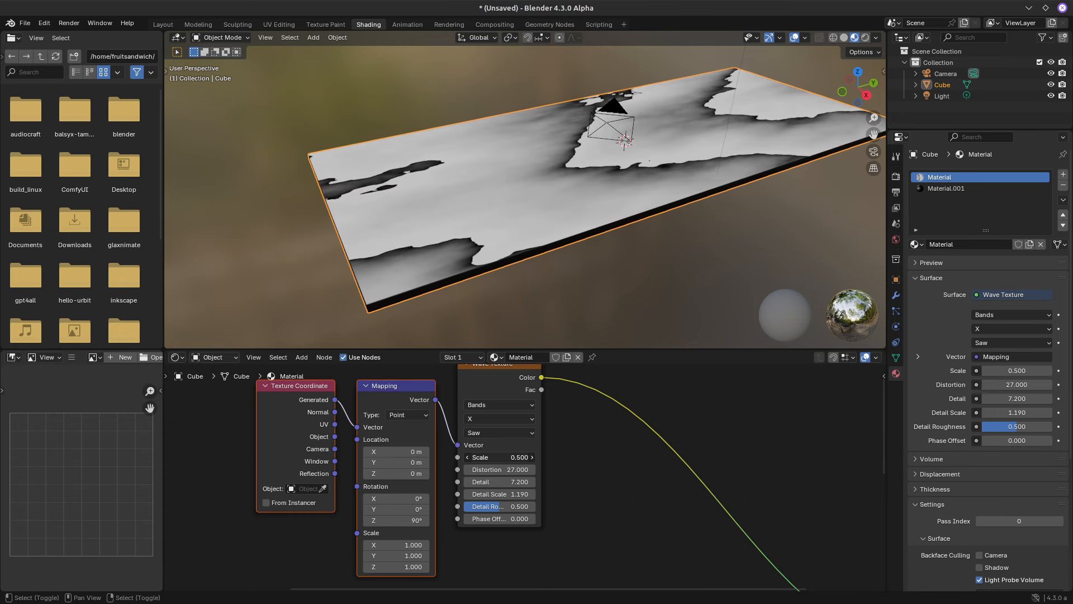
pyautogui.moveTo(473, 457); pyautogui.dragTo(383, 435)
# Tidy the node layout by moving the table tex.png, Mapping and Texture Coordinate nodes under the Wave Texture row
pyautogui.scroll(-4, 589, 466)
pyautogui.moveTo(511, 435); pyautogui.dragTo(453, 433)
pyautogui.moveTo(414, 549); pyautogui.dragTo(460, 546)
pyautogui.moveTo(370, 545); pyautogui.dragTo(415, 546)
pyautogui.moveTo(331, 546); pyautogui.dragTo(379, 548)
# Preview table tex.png directly on the tabletop and switch the preview back to the Wave Texture
pyautogui.moveTo(511, 495); pyautogui.dragTo(509, 494, button='middle')
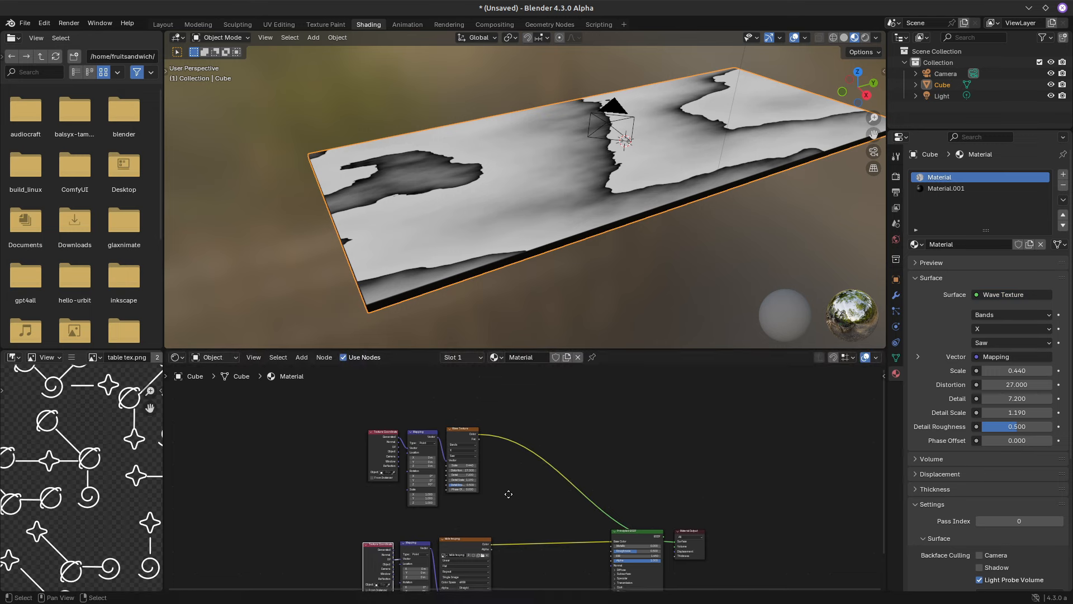
pyautogui.scroll(2, 472, 496)
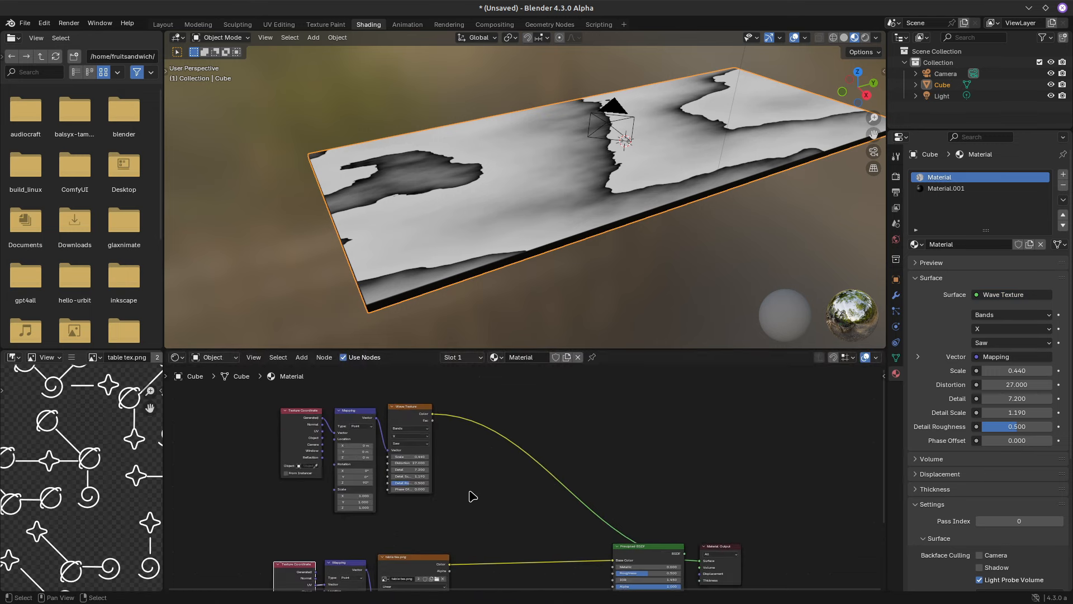
pyautogui.keyDown('ctrl'); pyautogui.keyDown('shift'); pyautogui.click(422, 573); pyautogui.keyUp('shift'); pyautogui.keyUp('ctrl')
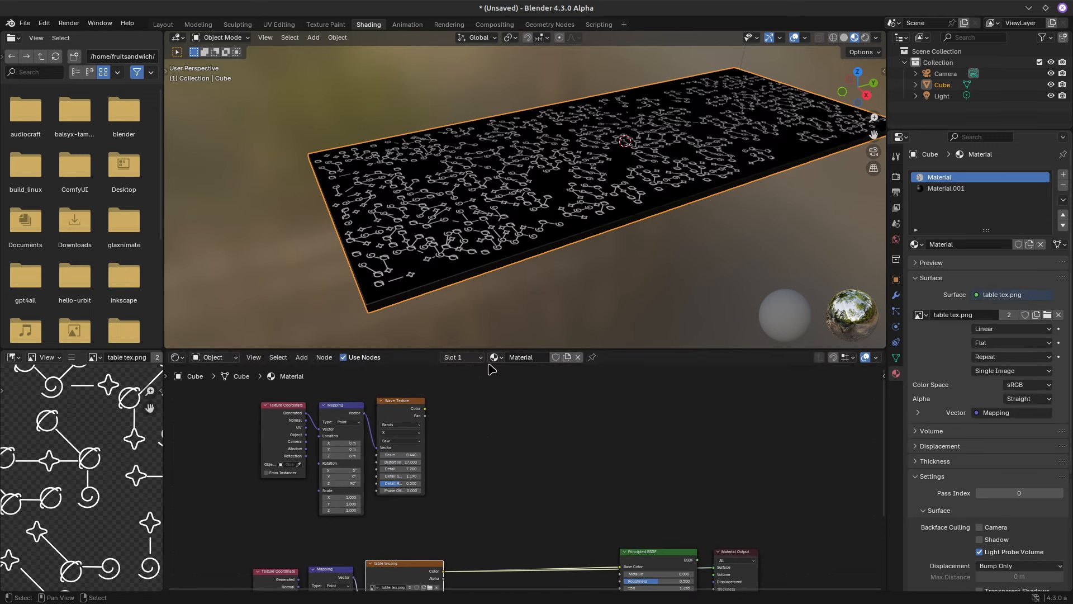
pyautogui.keyDown('ctrl'); pyautogui.keyDown('shift'); pyautogui.click(400, 414); pyautogui.keyUp('shift'); pyautogui.keyUp('ctrl')
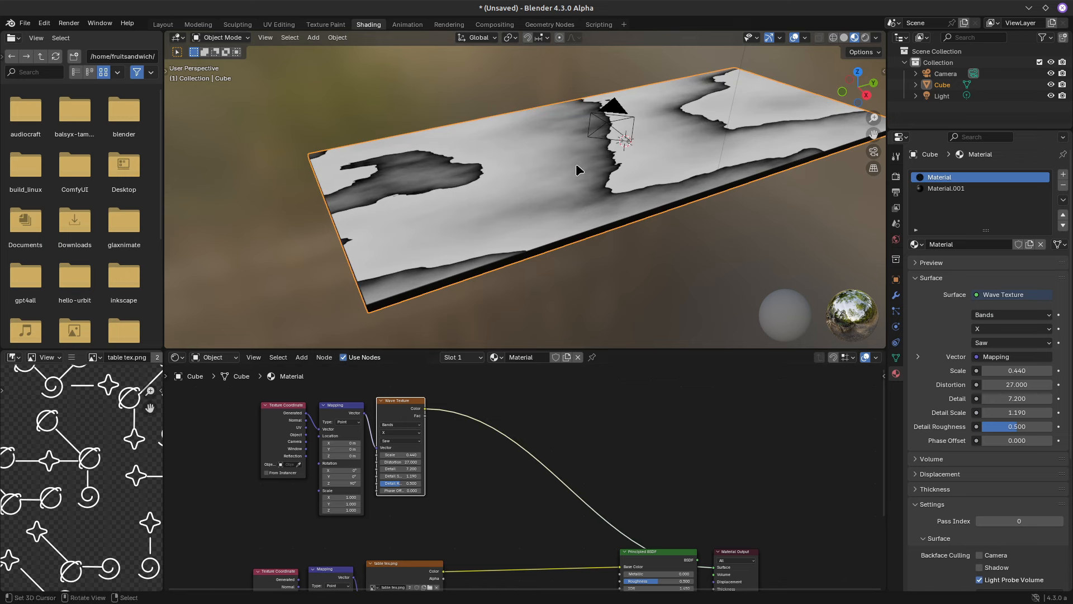
# Add a Mix Color node after the Wave Texture and connect table tex.png's color to its B input
pyautogui.moveTo(458, 509); pyautogui.dragTo(463, 460, button='middle')
pyautogui.scroll(-1, 466, 464)
pyautogui.hotkey('shift', 'a')
pyautogui.moveTo(498, 445)
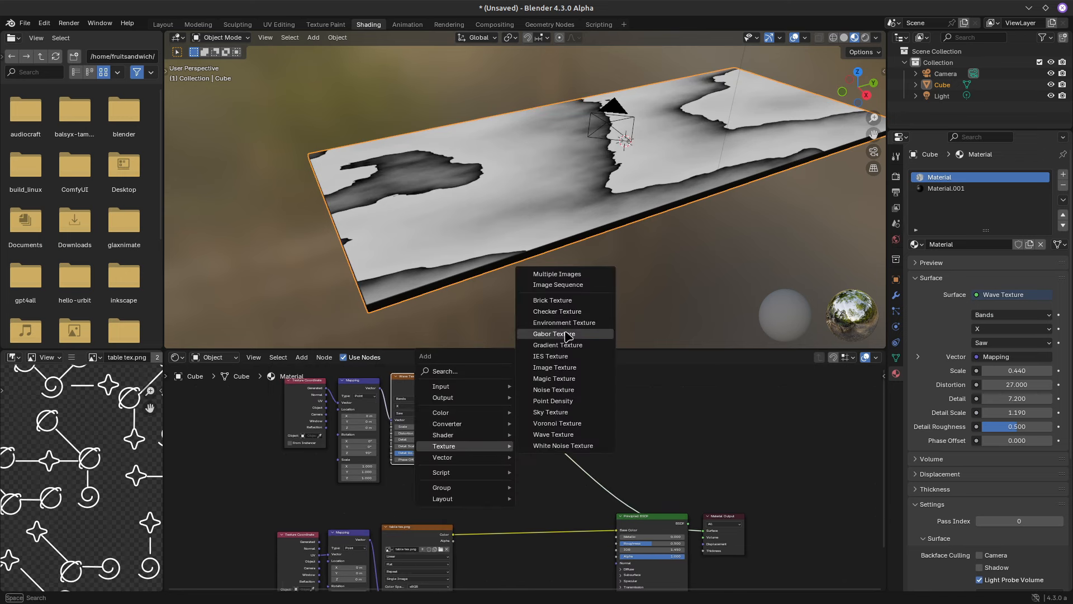
pyautogui.moveTo(459, 417)
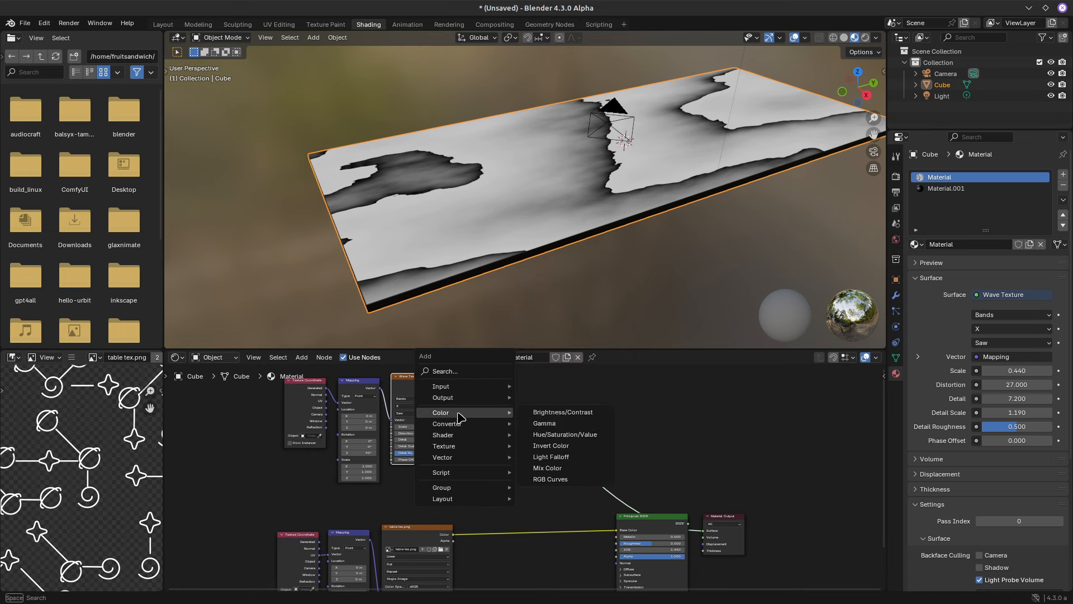
pyautogui.click(547, 467)
pyautogui.click(531, 414)
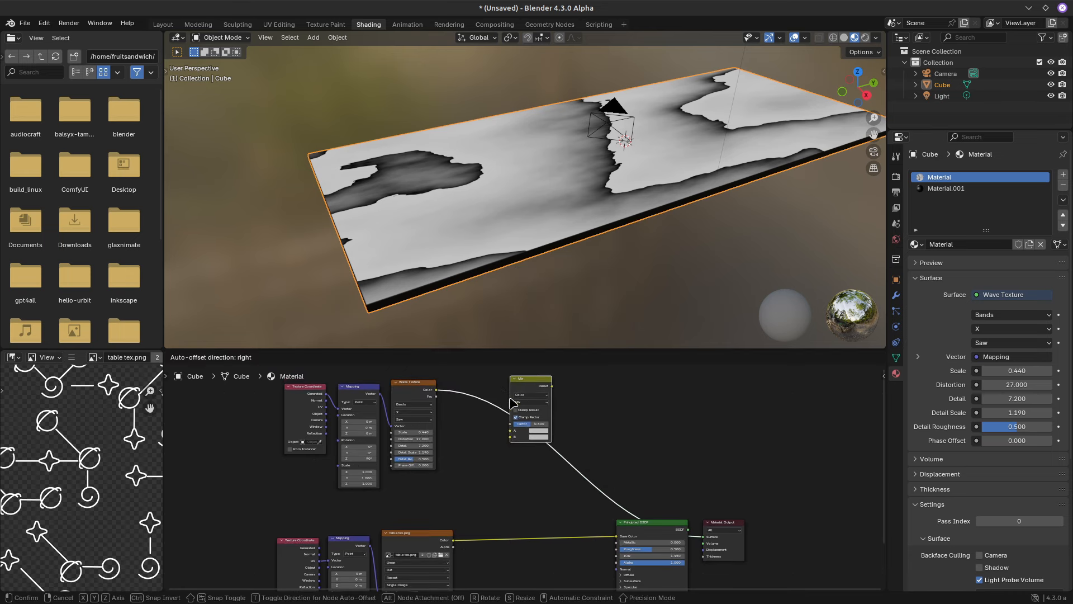
pyautogui.moveTo(453, 541); pyautogui.dragTo(514, 445)
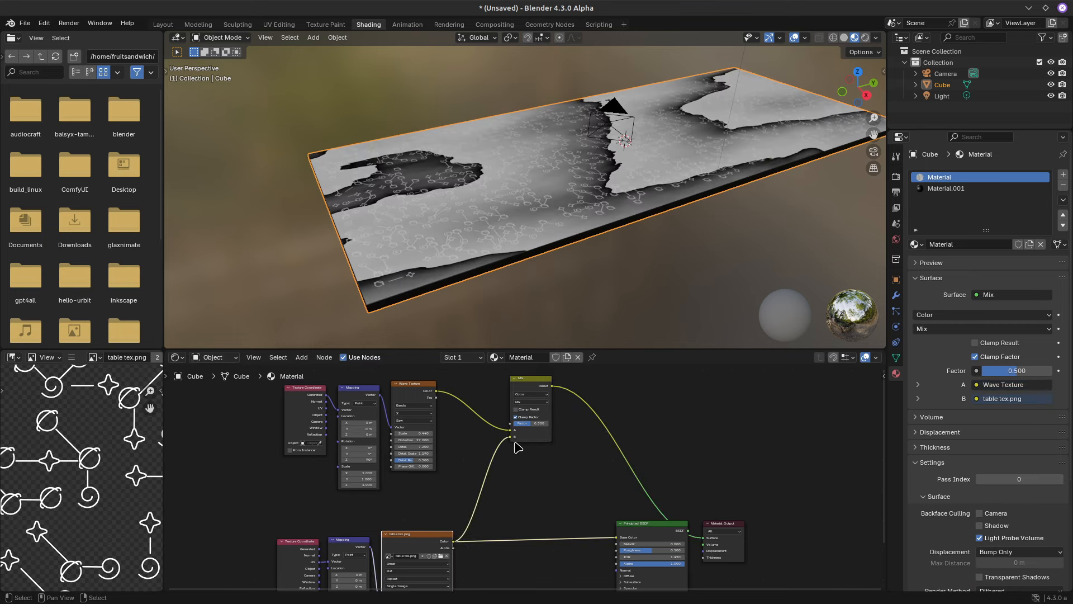
# Raise the Mix node's factor to 0.967 and set its blending mode to Multiply
pyautogui.scroll(4, 576, 394)
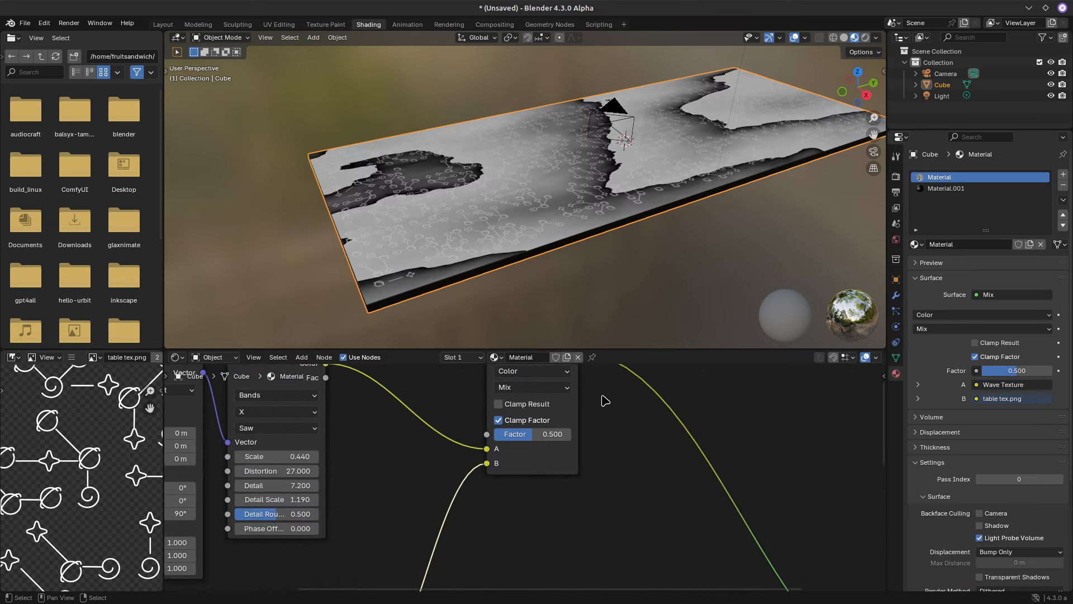
pyautogui.moveTo(531, 477); pyautogui.dragTo(589, 477)
pyautogui.click(565, 432)
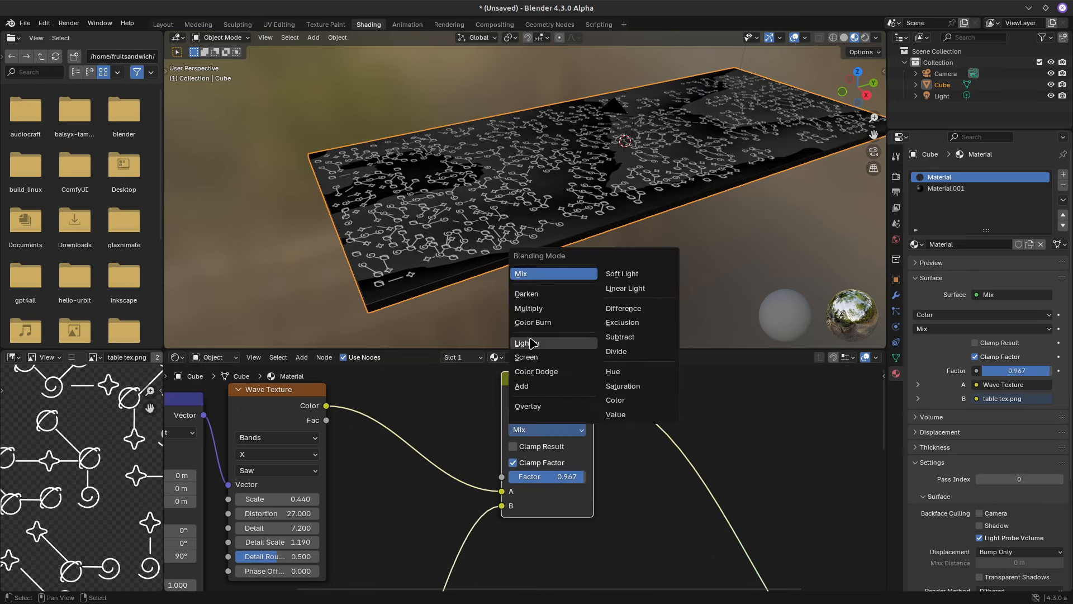
pyautogui.click(546, 311)
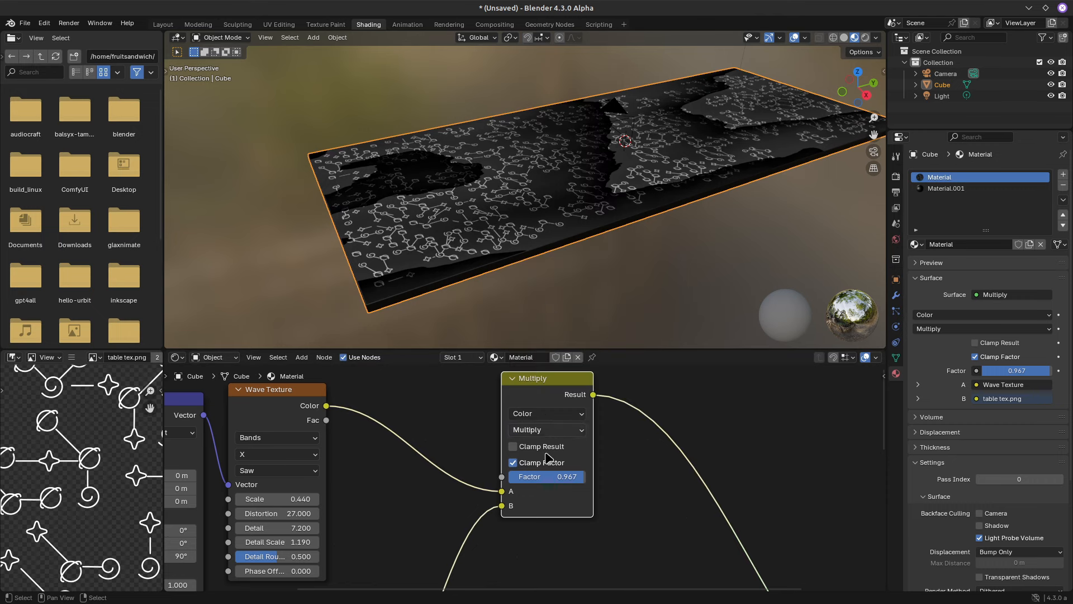
# Try the Darken and Screen blending modes on the mix node and return it to Multiply
pyautogui.click(560, 435)
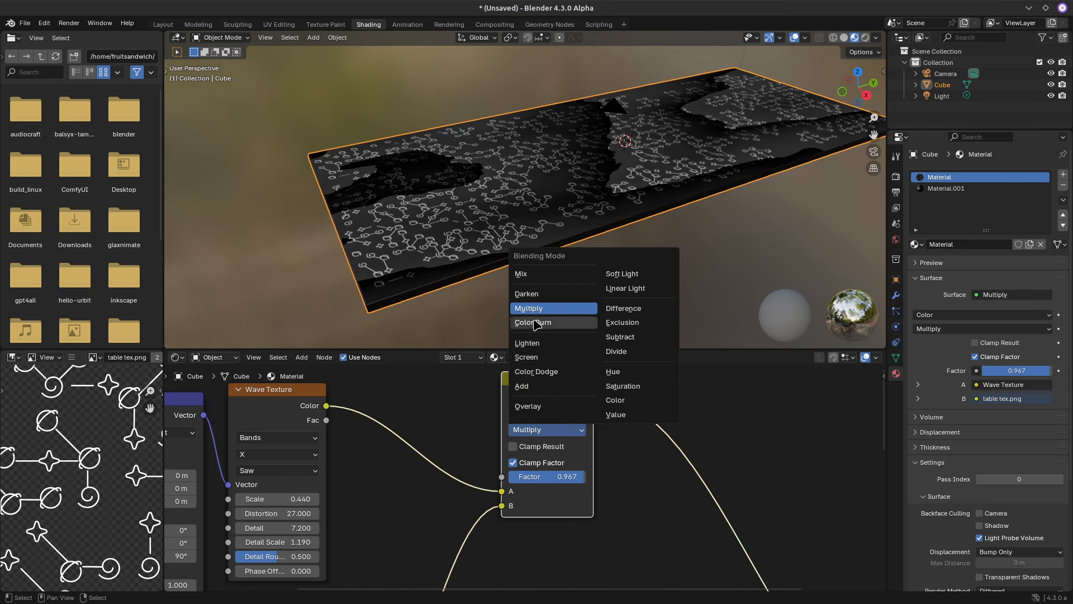
pyautogui.click(540, 296)
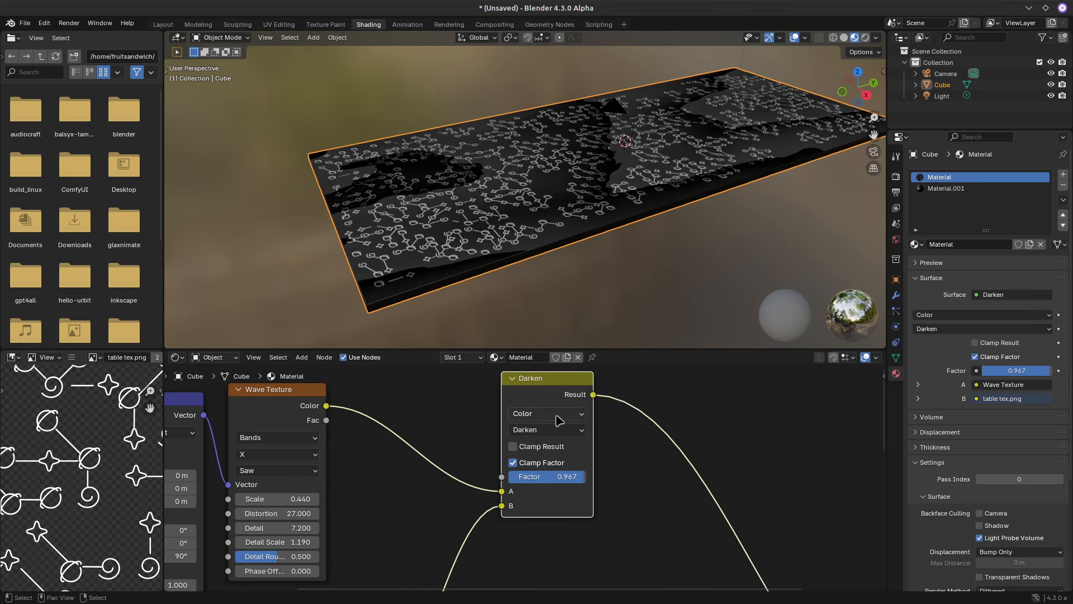
pyautogui.click(552, 434)
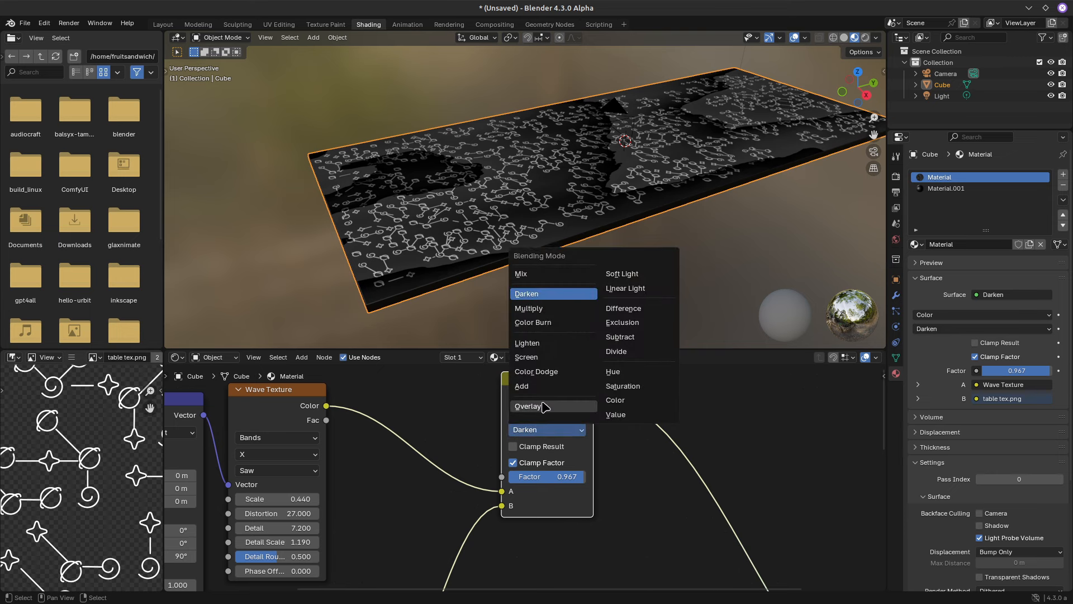
pyautogui.click(543, 359)
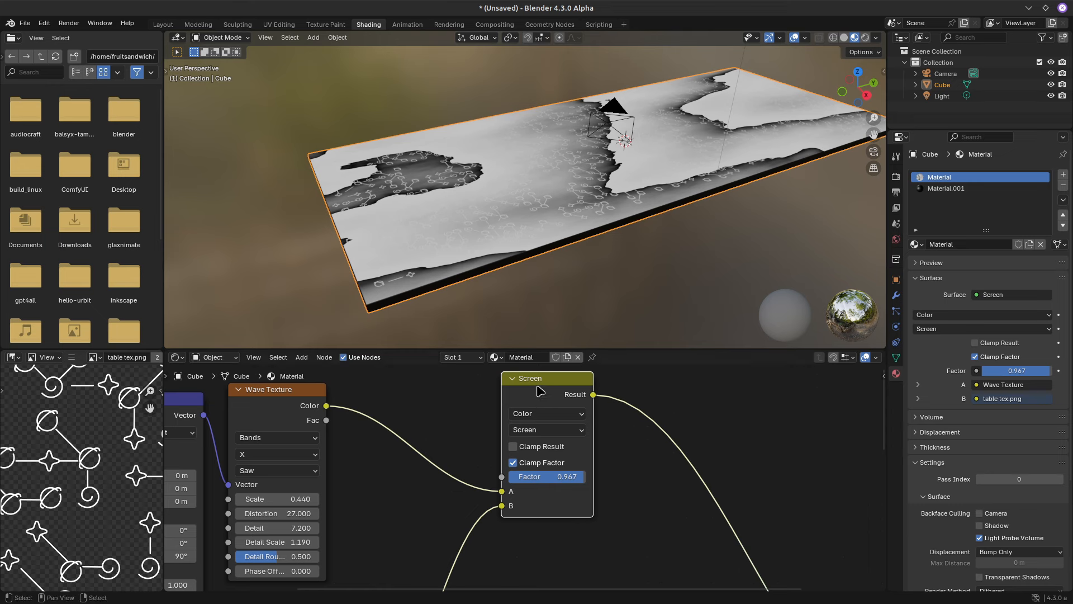
pyautogui.moveTo(540, 390); pyautogui.dragTo(521, 393)
pyautogui.click(520, 432)
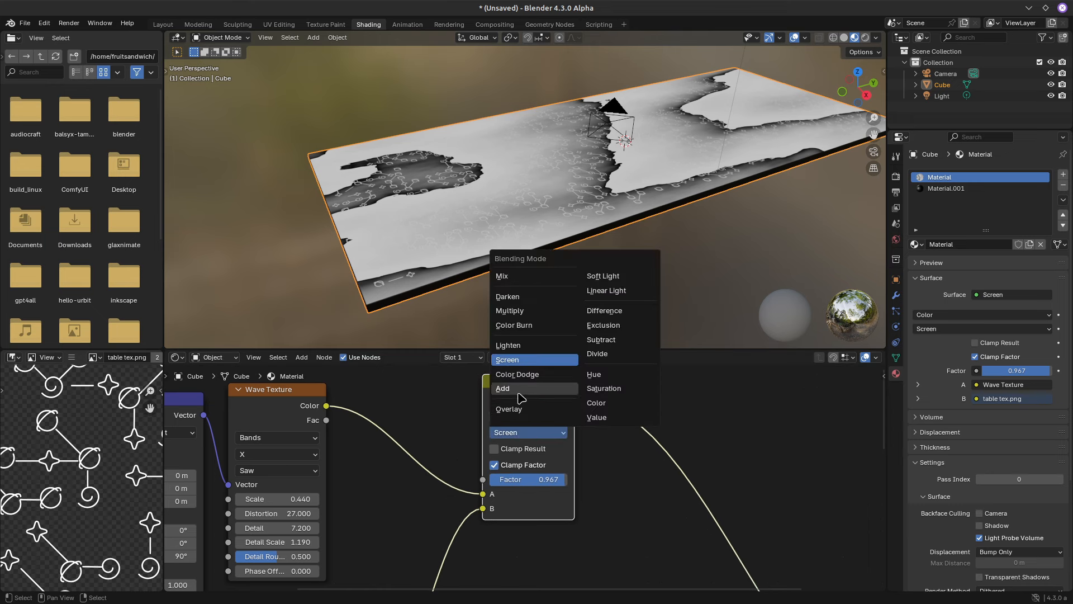
pyautogui.click(525, 315)
# Try feeding table tex.png into the Multiply node's Factor input instead of B
pyautogui.moveTo(423, 514); pyautogui.dragTo(484, 462, button='middle')
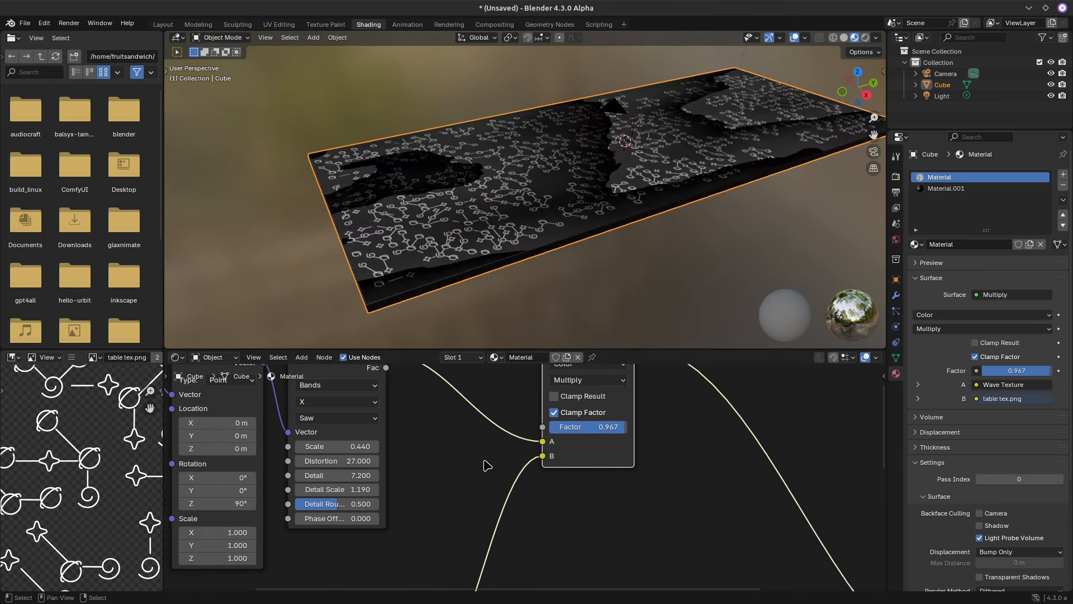
pyautogui.scroll(-5, 478, 463)
pyautogui.scroll(2, 477, 463)
pyautogui.scroll(2, 477, 467)
pyautogui.scroll(-2, 520, 467)
pyautogui.moveTo(538, 465); pyautogui.dragTo(539, 441)
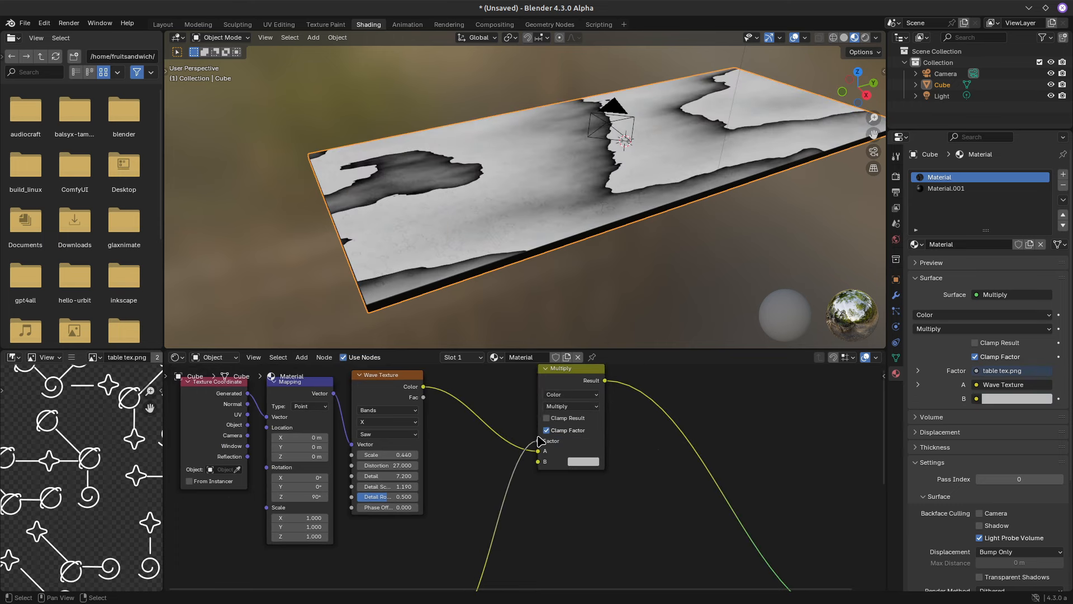
# Insert a Color Ramp node on the link between table tex.png and the Multiply node's Factor
pyautogui.moveTo(559, 511); pyautogui.dragTo(623, 424, button='middle')
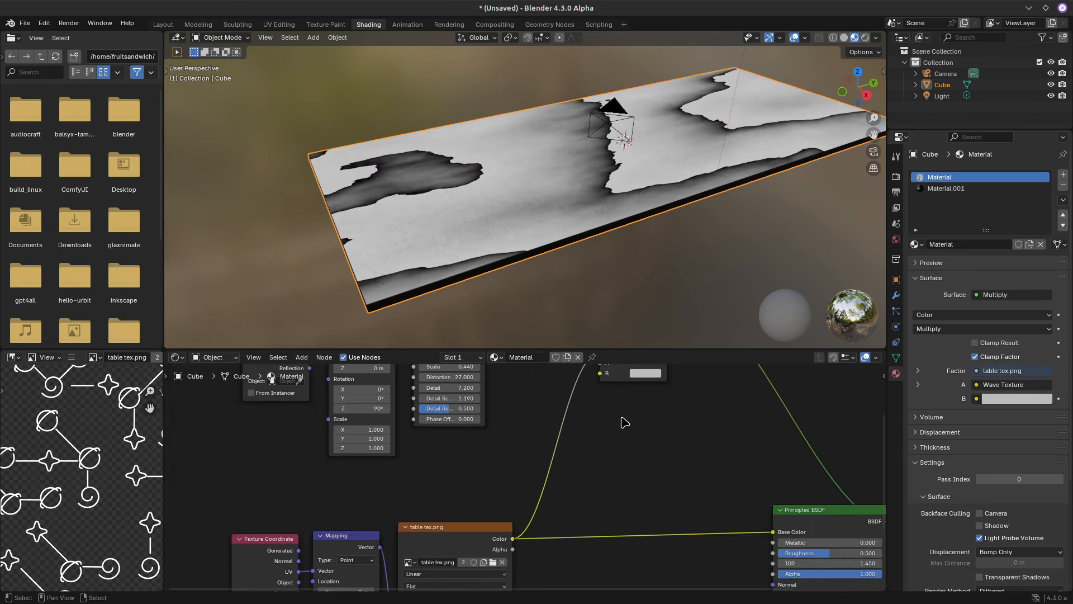
pyautogui.hotkey('shift', 'a')
pyautogui.moveTo(597, 465)
pyautogui.moveTo(556, 471)
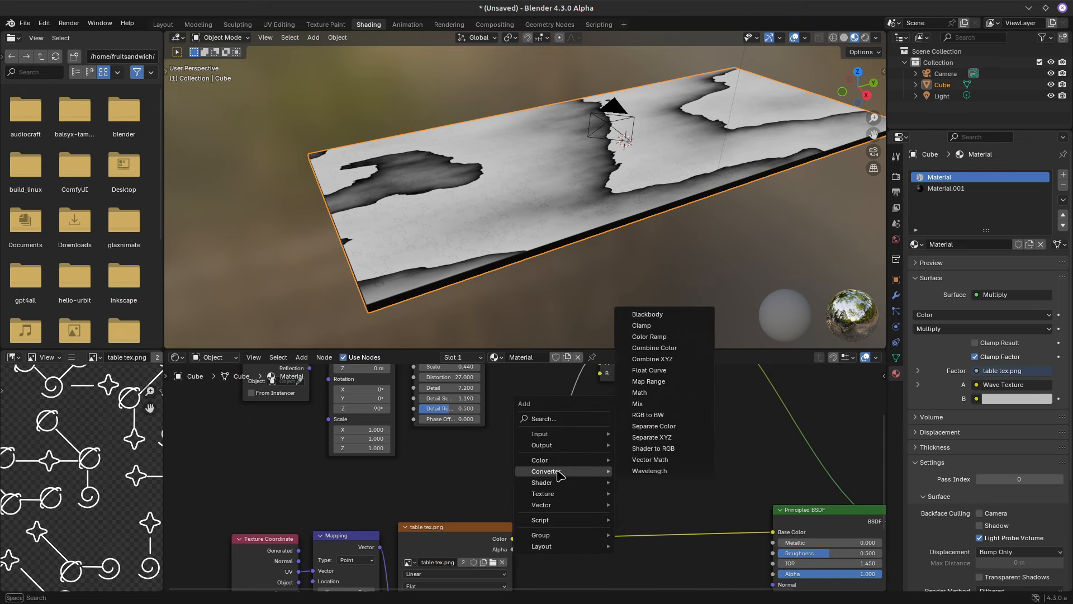
pyautogui.click(649, 336)
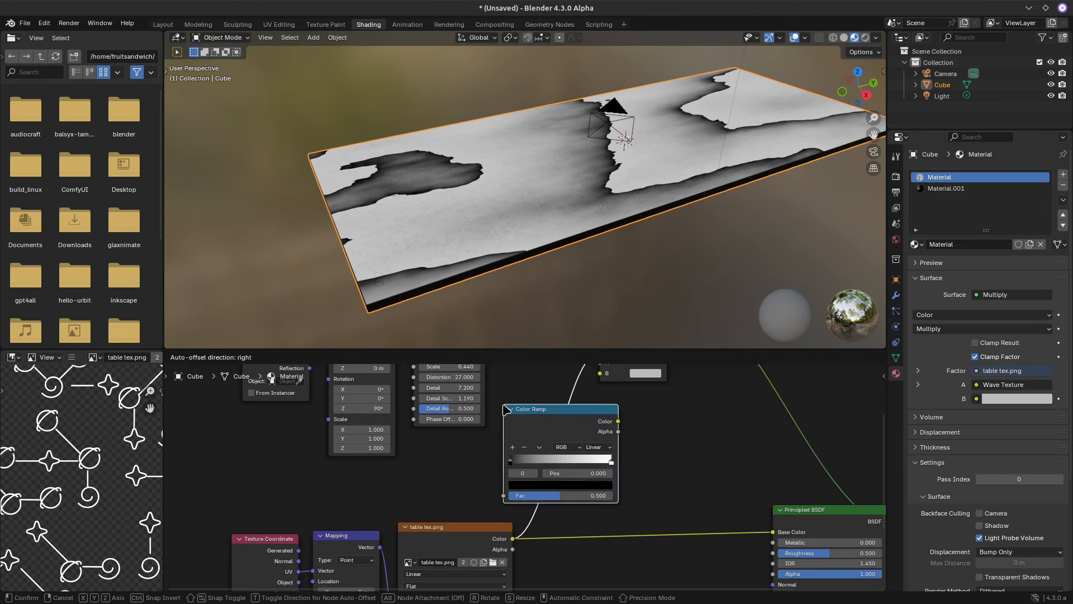
pyautogui.click(533, 433)
pyautogui.scroll(1, 699, 450)
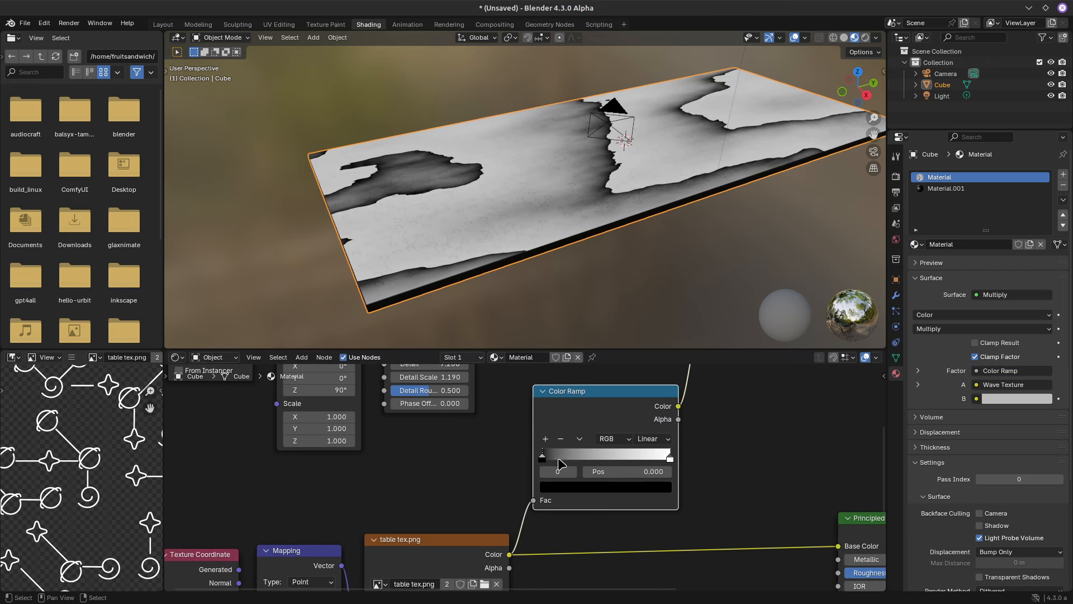
# Move the Color Ramp's black stop to 0.350 and preview the ramp on the tabletop
pyautogui.moveTo(547, 461); pyautogui.dragTo(607, 457)
pyautogui.scroll(-1, 703, 420)
pyautogui.moveTo(702, 420); pyautogui.dragTo(632, 474, button='middle')
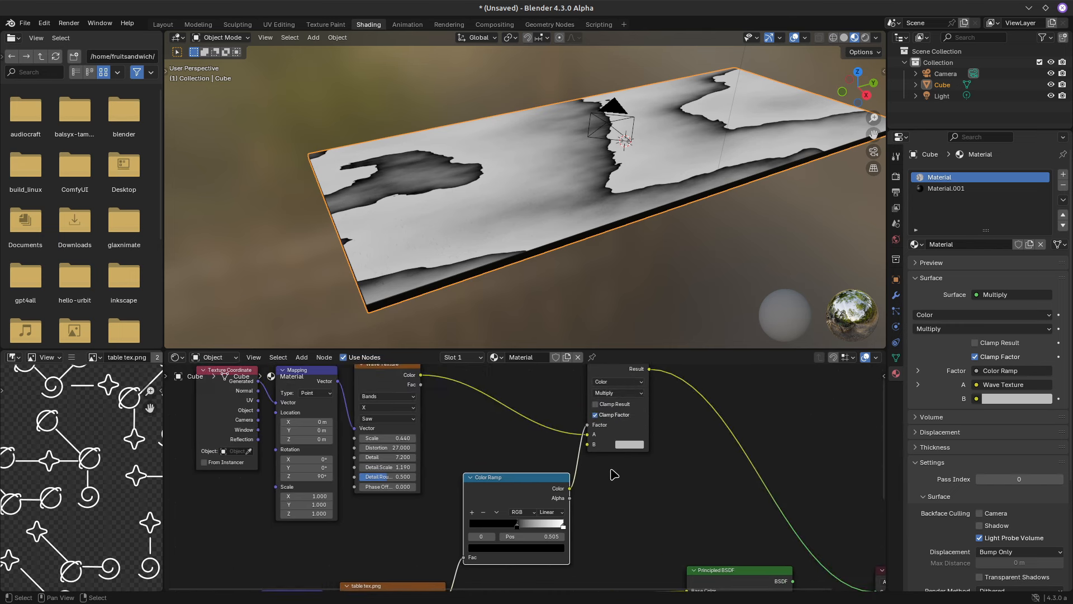
pyautogui.moveTo(519, 526)
pyautogui.mouseDown()
pyautogui.moveTo(553, 527)
pyautogui.moveTo(478, 540)
pyautogui.moveTo(501, 534)
pyautogui.mouseUp()
pyautogui.keyDown('ctrl'); pyautogui.keyDown('shift'); pyautogui.click(529, 491); pyautogui.keyUp('shift'); pyautogui.keyUp('ctrl')
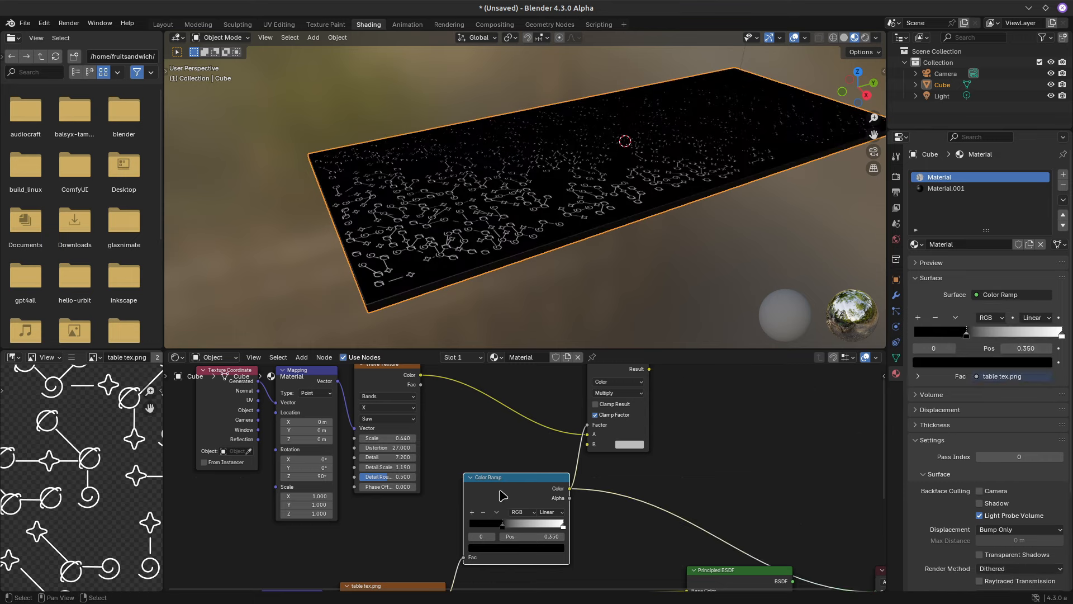
# Detach the Color Ramp from table tex.png and the Factor, and connect it between the Wave Texture and Multiply's A input
pyautogui.moveTo(475, 524); pyautogui.dragTo(492, 479, button='middle')
pyautogui.moveTo(482, 512); pyautogui.dragTo(540, 531)
pyautogui.moveTo(544, 432); pyautogui.dragTo(534, 415)
pyautogui.moveTo(605, 380); pyautogui.dragTo(629, 440)
pyautogui.moveTo(522, 413); pyautogui.dragTo(531, 459, button='middle')
pyautogui.moveTo(520, 475); pyautogui.dragTo(513, 402)
pyautogui.moveTo(448, 383); pyautogui.dragTo(464, 469)
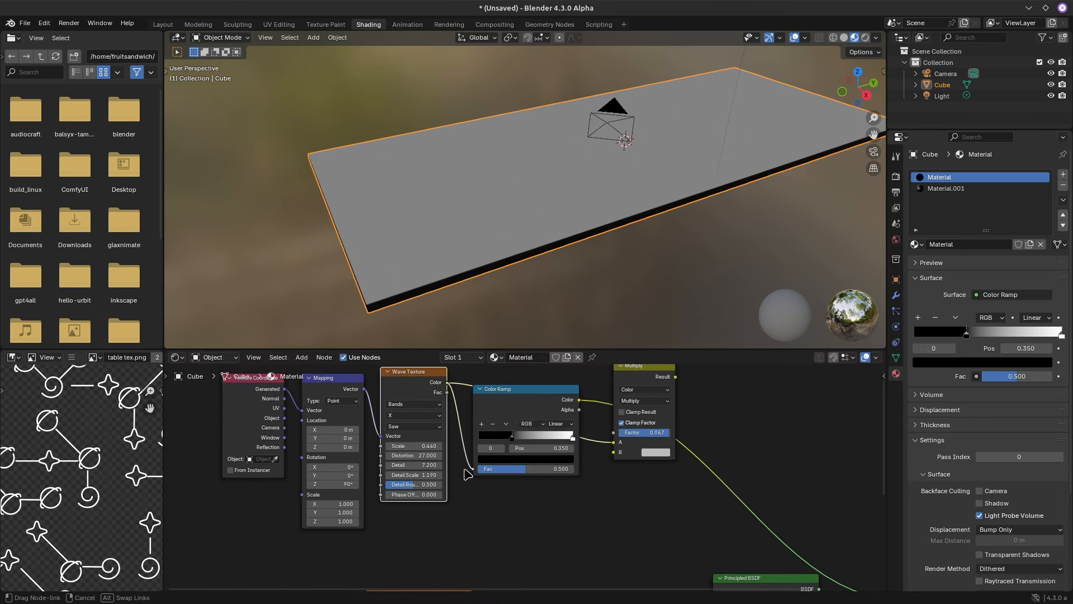
pyautogui.moveTo(598, 399); pyautogui.dragTo(615, 442)
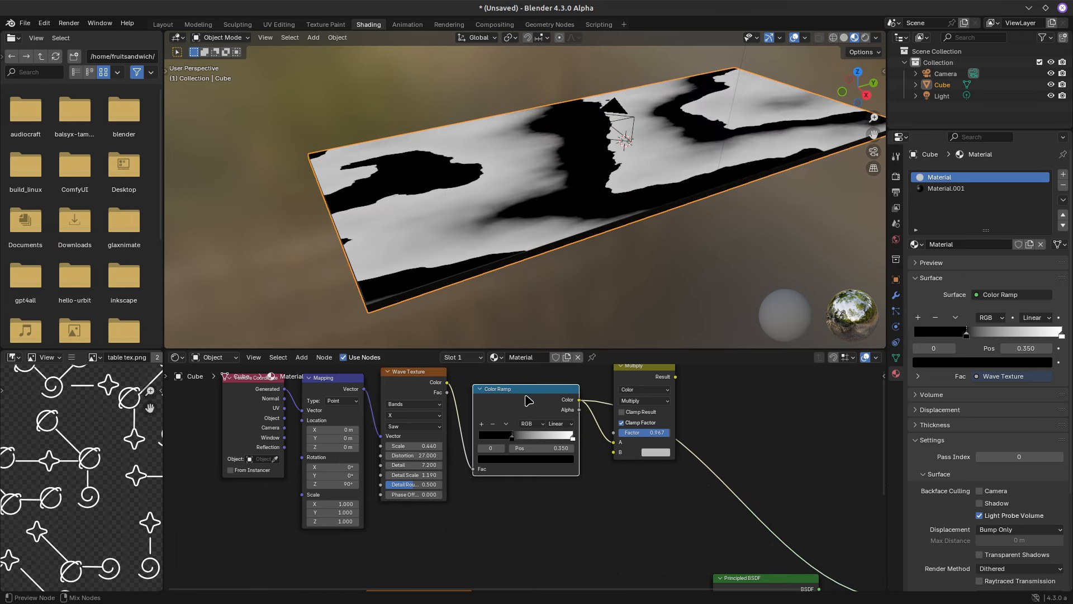
# Set the Color Ramp's interpolation to B-Spline, move its black stop to 0.491 and its white stop to 0.650
pyautogui.scroll(1, 510, 406)
pyautogui.click(563, 415)
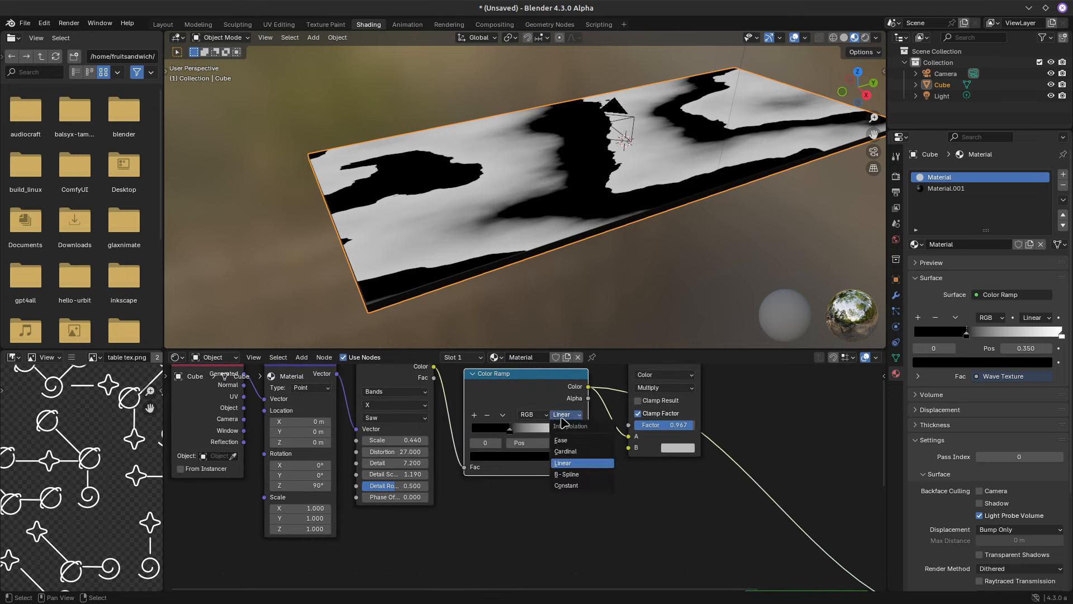
pyautogui.click(570, 474)
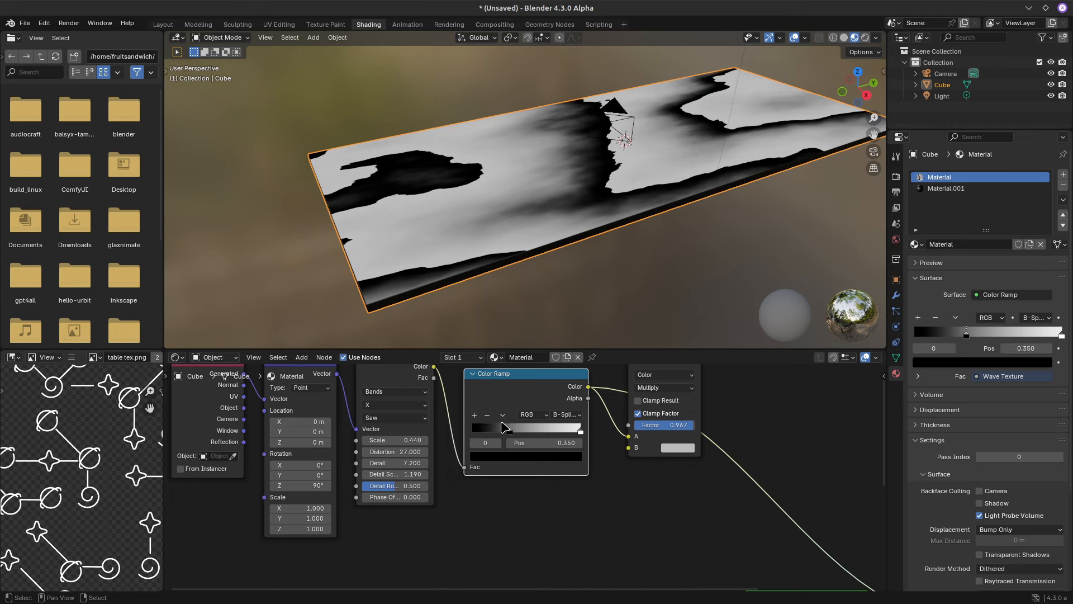
pyautogui.moveTo(514, 431)
pyautogui.mouseDown()
pyautogui.moveTo(563, 425)
pyautogui.moveTo(481, 430)
pyautogui.moveTo(526, 429)
pyautogui.mouseUp()
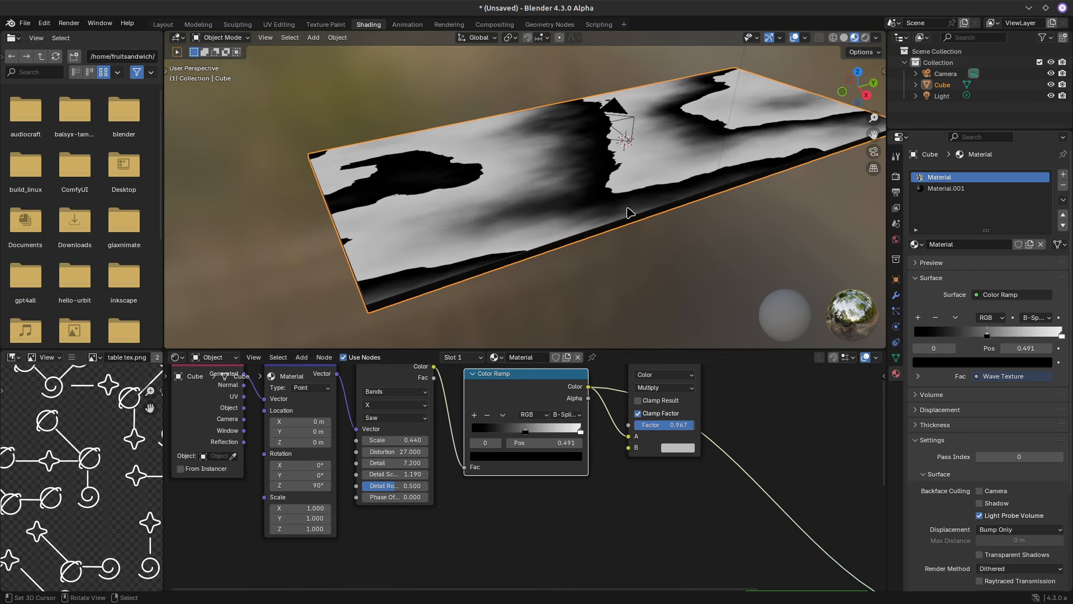
pyautogui.moveTo(529, 433)
pyautogui.mouseDown()
pyautogui.moveTo(548, 428)
pyautogui.moveTo(495, 434)
pyautogui.moveTo(557, 429)
pyautogui.moveTo(481, 431)
pyautogui.moveTo(537, 432)
pyautogui.moveTo(515, 439)
pyautogui.moveTo(536, 431)
pyautogui.moveTo(513, 430)
pyautogui.moveTo(523, 422)
pyautogui.moveTo(543, 428)
pyautogui.mouseUp()
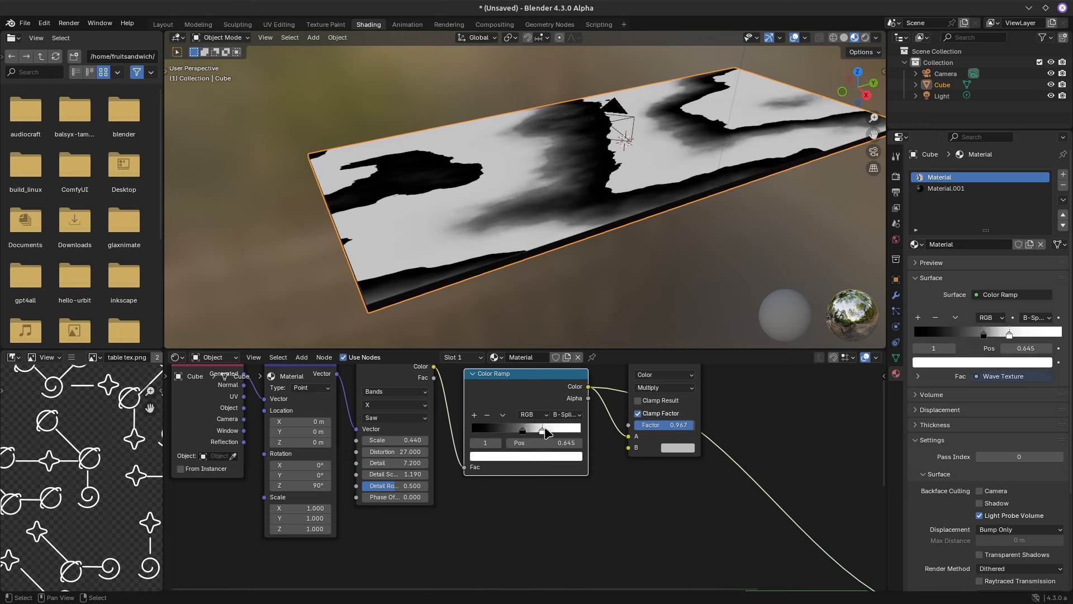
# Preview the Multiply node on the tabletop and connect table tex.png's color to its B input
pyautogui.scroll(-4, 638, 474)
pyautogui.moveTo(638, 475); pyautogui.dragTo(618, 479, button='middle')
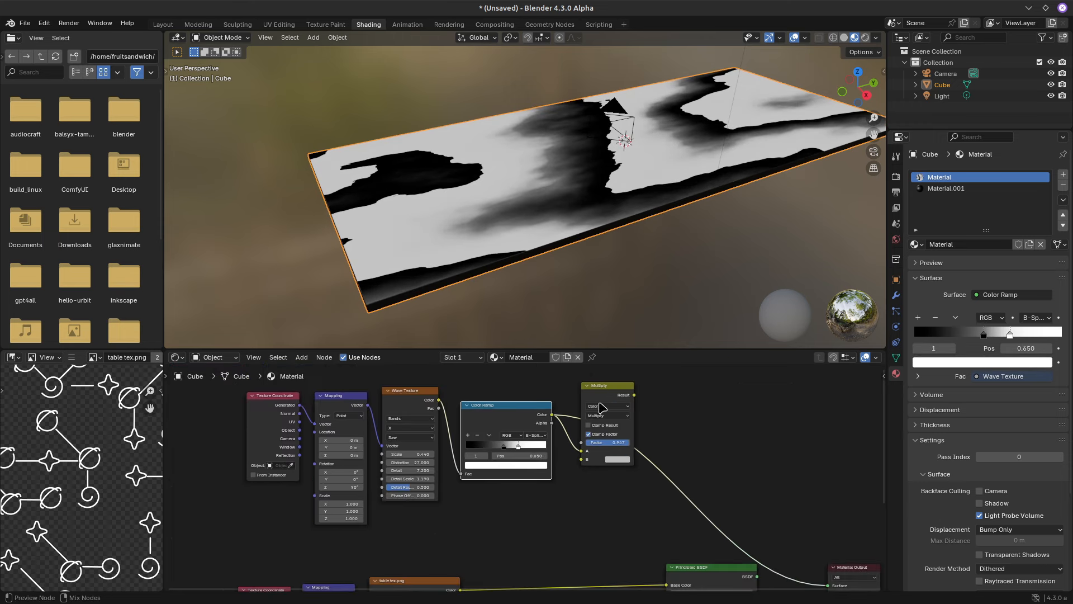
pyautogui.keyDown('ctrl'); pyautogui.keyDown('shift'); pyautogui.click(601, 407); pyautogui.keyUp('shift'); pyautogui.keyUp('ctrl')
pyautogui.scroll(2, 592, 506)
pyautogui.scroll(-4, 606, 487)
pyautogui.moveTo(560, 542); pyautogui.dragTo(554, 471, button='middle')
pyautogui.moveTo(454, 529); pyautogui.dragTo(583, 385)
pyautogui.moveTo(604, 404); pyautogui.dragTo(586, 476, button='middle')
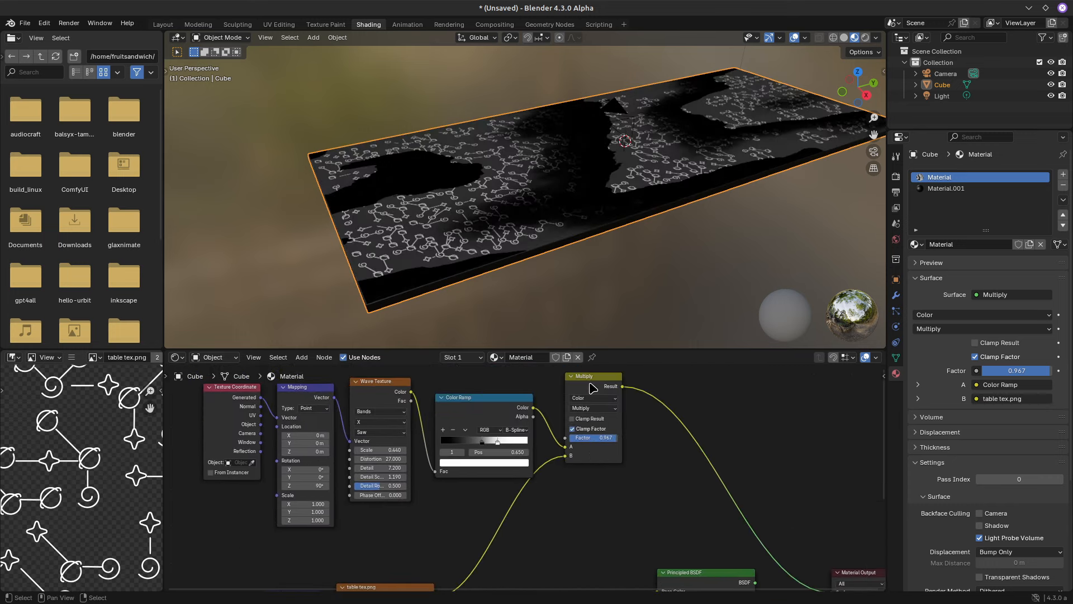
# Set the Multiply factor to 1.000 and move the Color Ramp's white stop to 1.000 and black stop to 0.782
pyautogui.scroll(3, 623, 510)
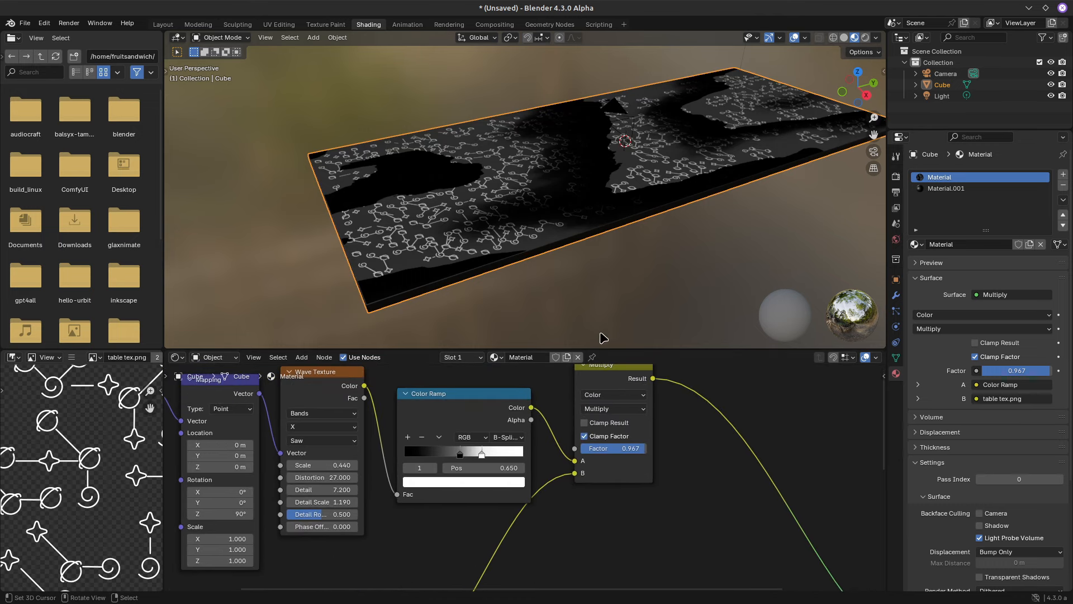
pyautogui.moveTo(645, 448); pyautogui.dragTo(667, 440)
pyautogui.scroll(3, 677, 473)
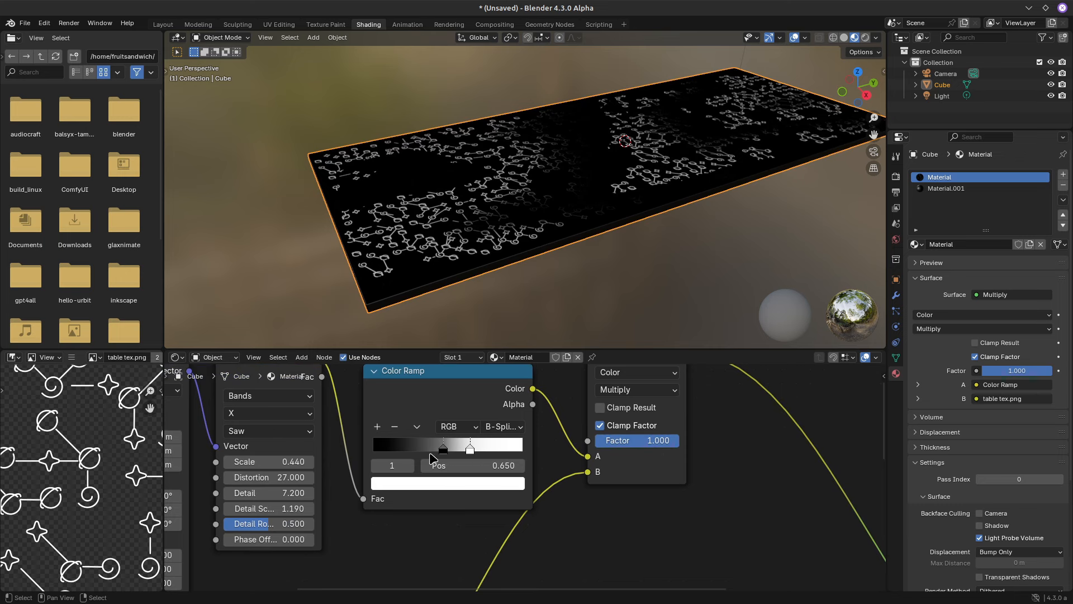
pyautogui.moveTo(444, 450); pyautogui.dragTo(526, 442)
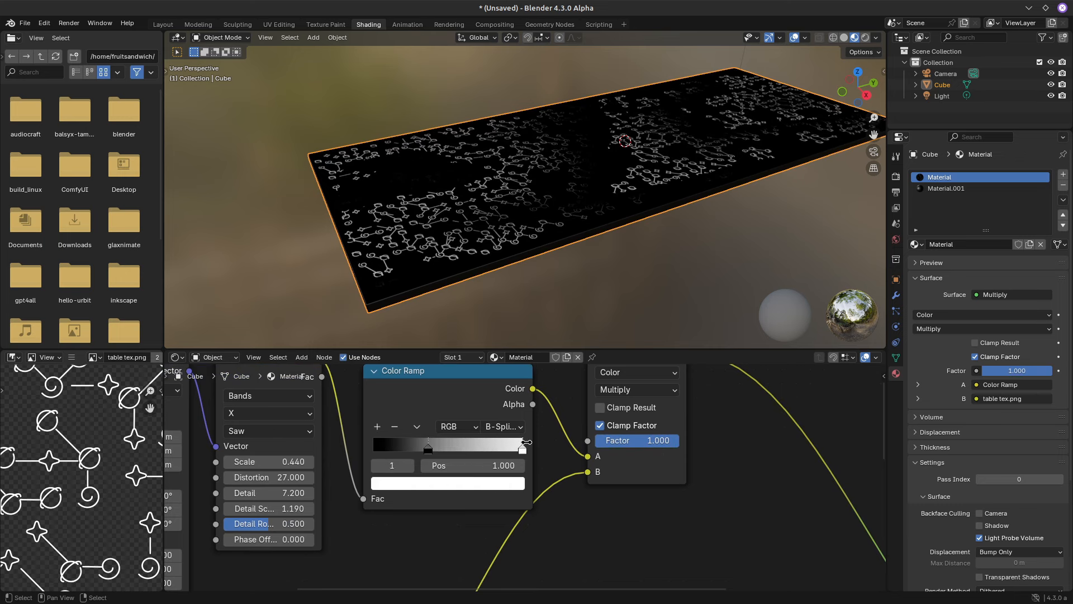
pyautogui.moveTo(430, 450); pyautogui.dragTo(478, 444)
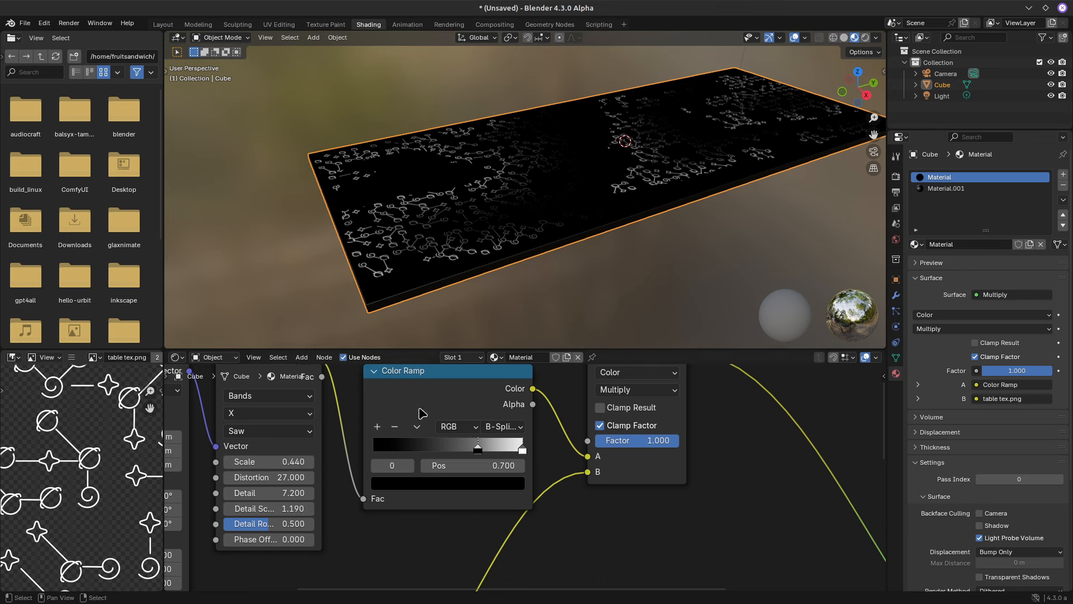
pyautogui.moveTo(479, 449); pyautogui.dragTo(493, 444)
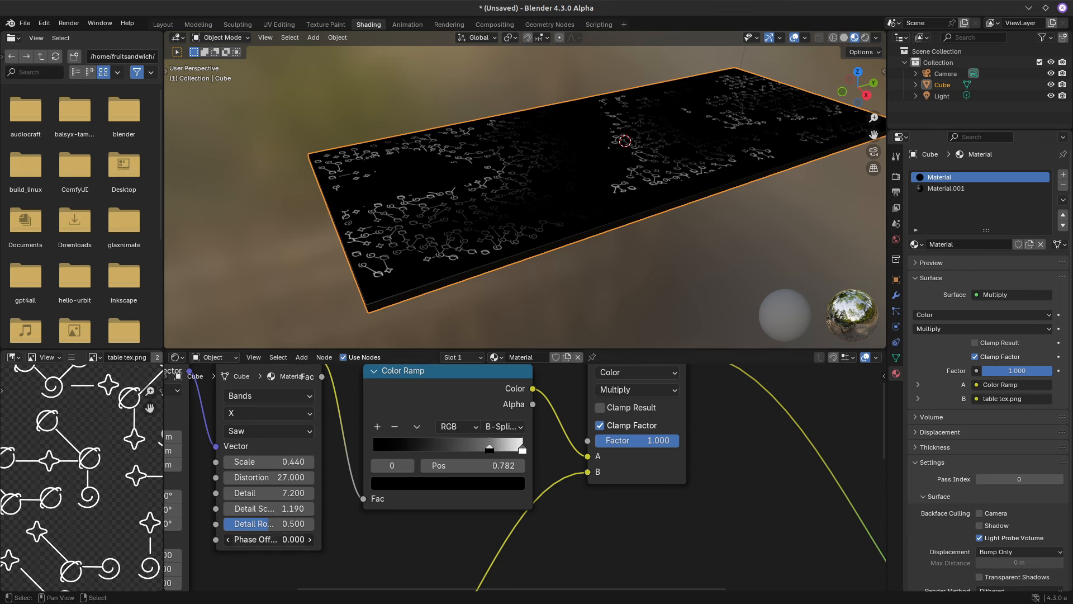
# Set the Wave Texture's phase offset to -10.730 and preview the Color Ramp on the tabletop
pyautogui.moveTo(269, 539); pyautogui.dragTo(56, 539)
pyautogui.keyDown('ctrl'); pyautogui.keyDown('shift'); pyautogui.click(461, 377); pyautogui.keyUp('shift'); pyautogui.keyUp('ctrl')
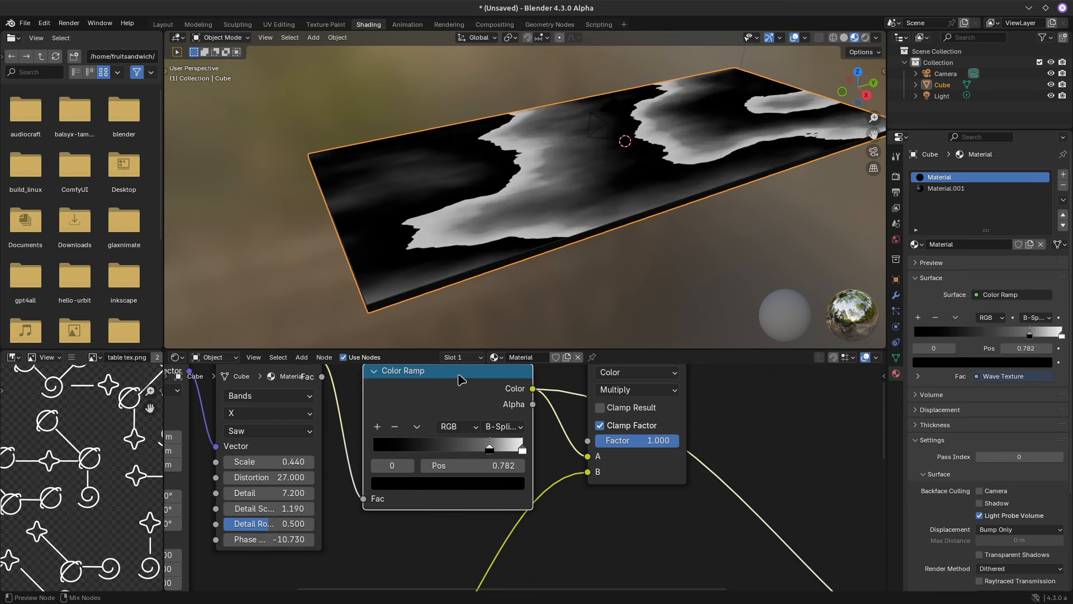
# Set the Wave Texture's phase offset to -19.820 and its distortion to 36.120
pyautogui.moveTo(363, 531); pyautogui.dragTo(403, 524, button='middle')
pyautogui.moveTo(310, 535); pyautogui.dragTo(213, 536)
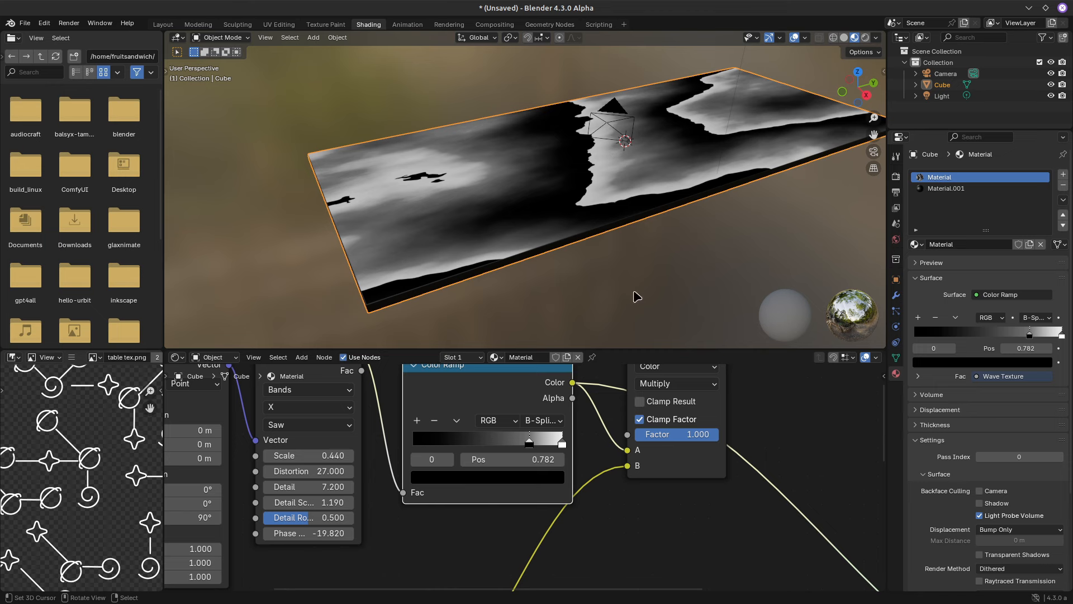
pyautogui.keyDown('shift'); pyautogui.moveTo(334, 472); pyautogui.dragTo(371, 473); pyautogui.keyUp('shift')
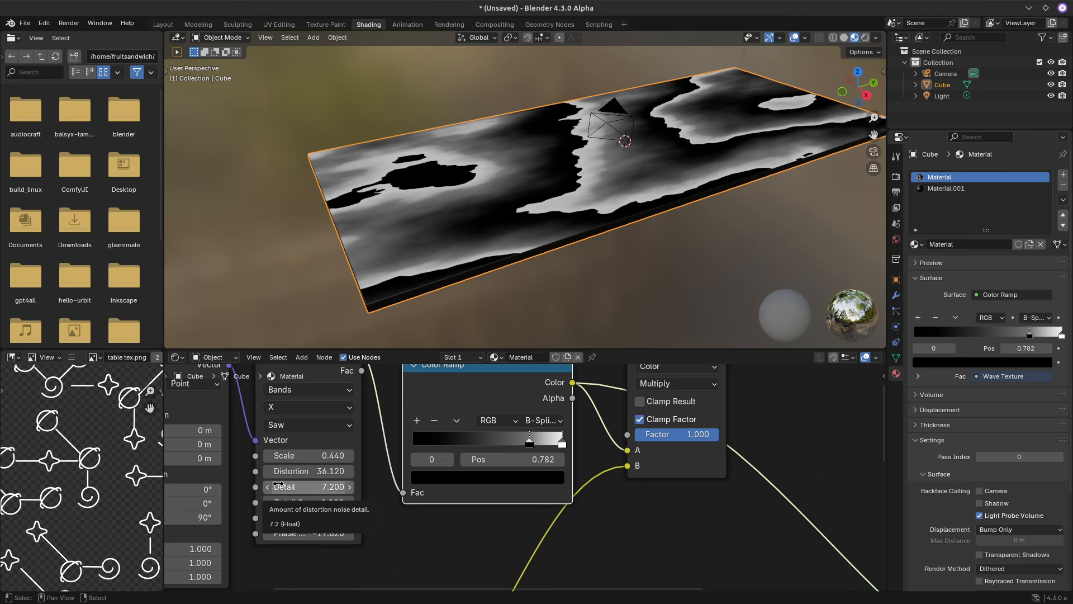
# Preview the Multiply node's result on the slab and set the Wave Texture's phase offset to -31.800
pyautogui.scroll(-2, 637, 505)
pyautogui.moveTo(648, 494); pyautogui.dragTo(615, 504, button='middle')
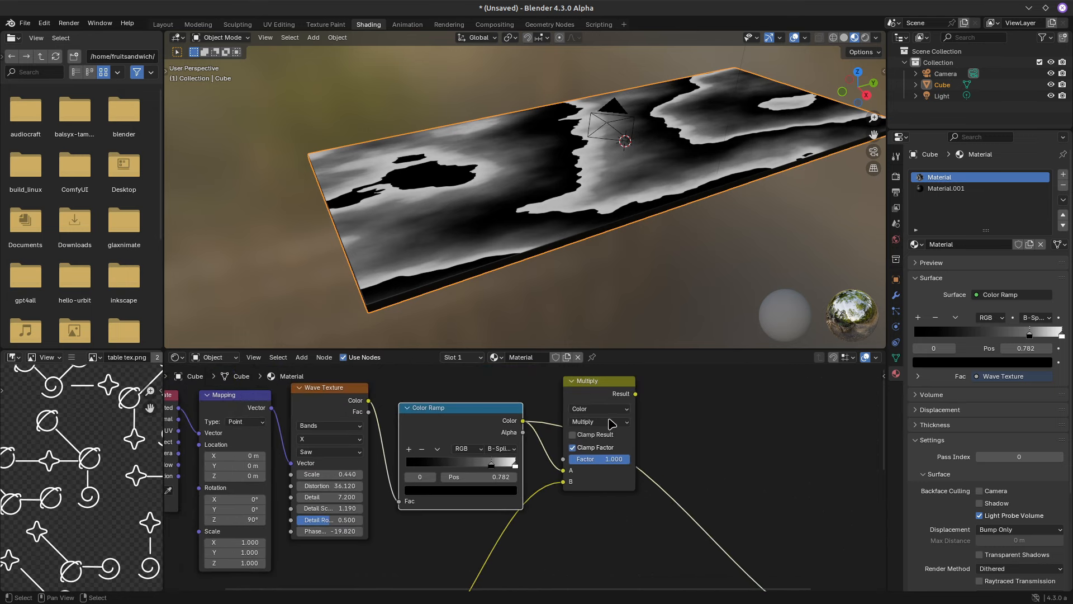
pyautogui.keyDown('ctrl'); pyautogui.keyDown('shift'); pyautogui.click(615, 392); pyautogui.keyUp('shift'); pyautogui.keyUp('ctrl')
pyautogui.moveTo(330, 531); pyautogui.dragTo(168, 531)
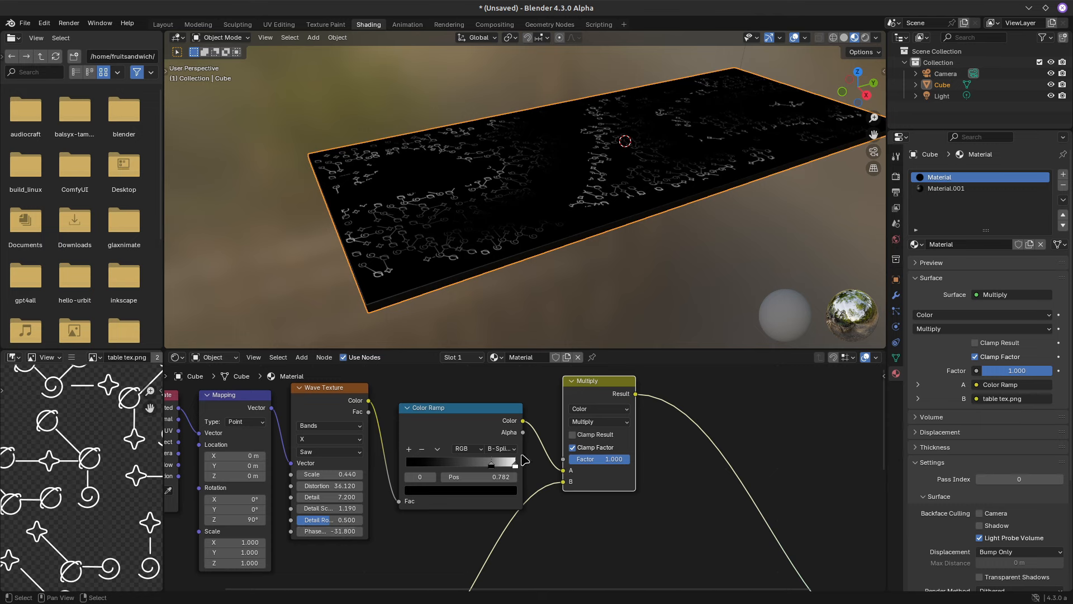
# Preview the Wave Texture directly on the slab and set its scale to 0.180
pyautogui.moveTo(329, 474)
pyautogui.keyDown('shift'); pyautogui.mouseDown()
pyautogui.moveTo(380, 474)
pyautogui.moveTo(296, 474)
pyautogui.moveTo(338, 474)
pyautogui.mouseUp(); pyautogui.keyUp('shift')
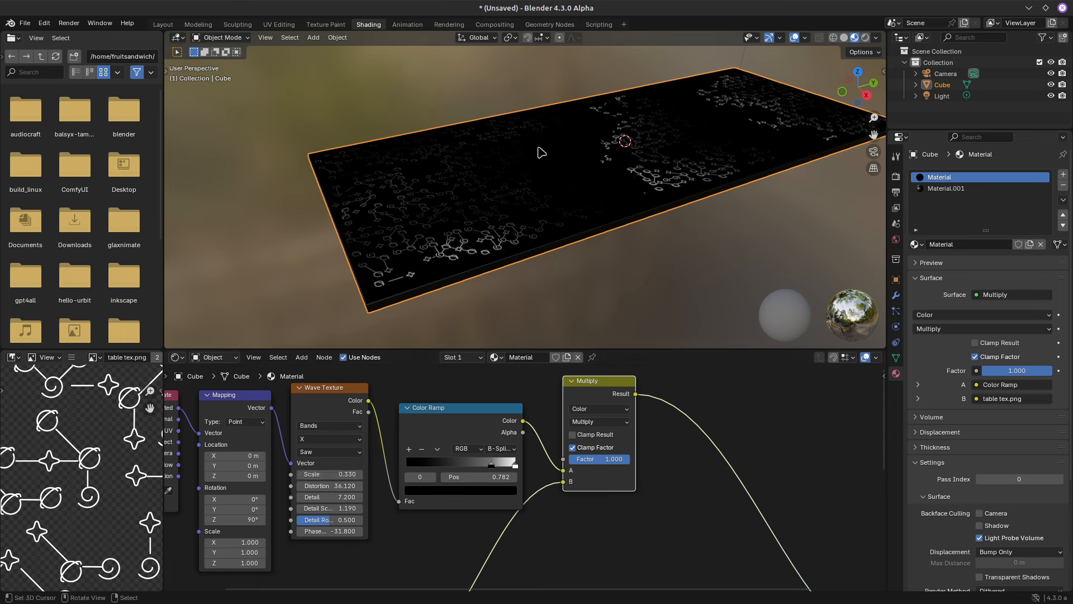
pyautogui.moveTo(331, 474); pyautogui.dragTo(255, 474)
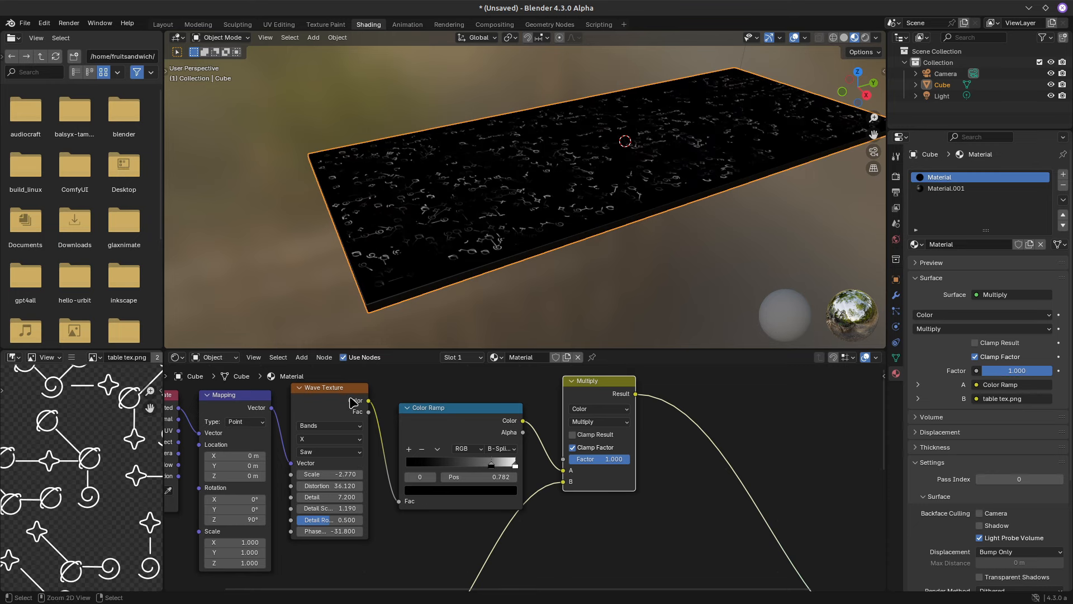
pyautogui.keyDown('ctrl'); pyautogui.keyDown('shift'); pyautogui.click(336, 392); pyautogui.keyUp('shift'); pyautogui.keyUp('ctrl')
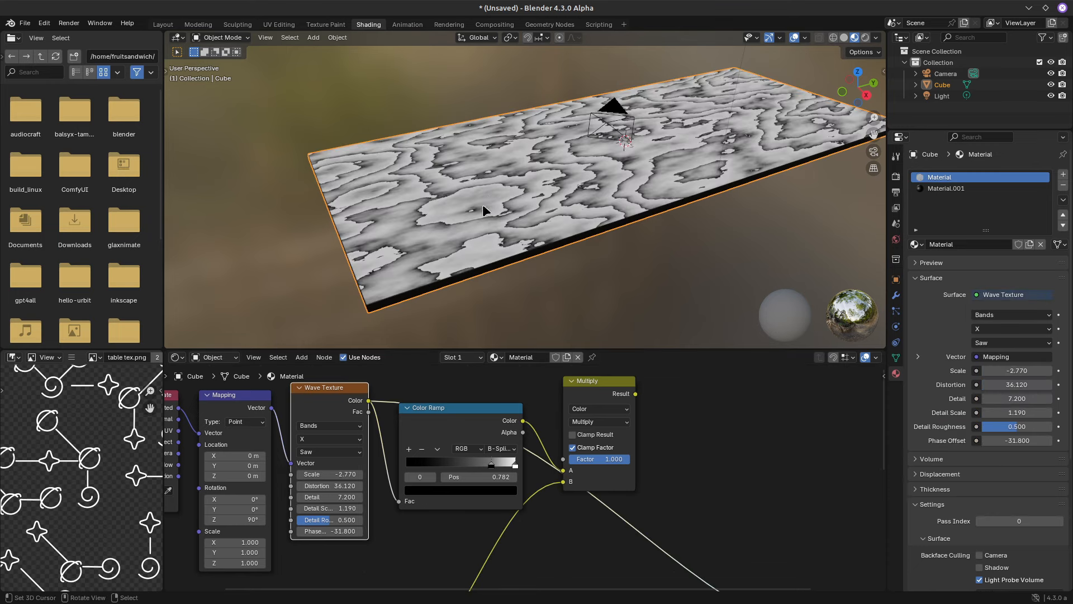
pyautogui.moveTo(332, 474); pyautogui.dragTo(442, 474)
pyautogui.keyDown('shift'); pyautogui.moveTo(326, 474); pyautogui.dragTo(270, 474); pyautogui.keyUp('shift')
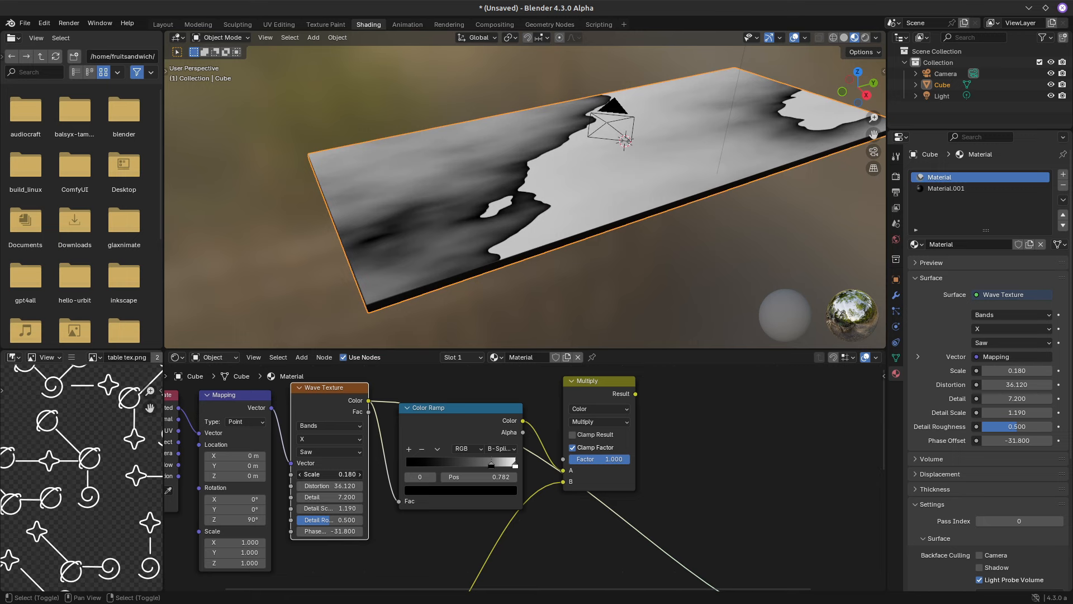
# Set the Wave Texture's phase offset to -45.310, then preview the Color Ramp, move it up slightly, and preview the Multiply result
pyautogui.moveTo(330, 531)
pyautogui.mouseDown()
pyautogui.moveTo(291, 531)
pyautogui.moveTo(345, 531)
pyautogui.mouseUp()
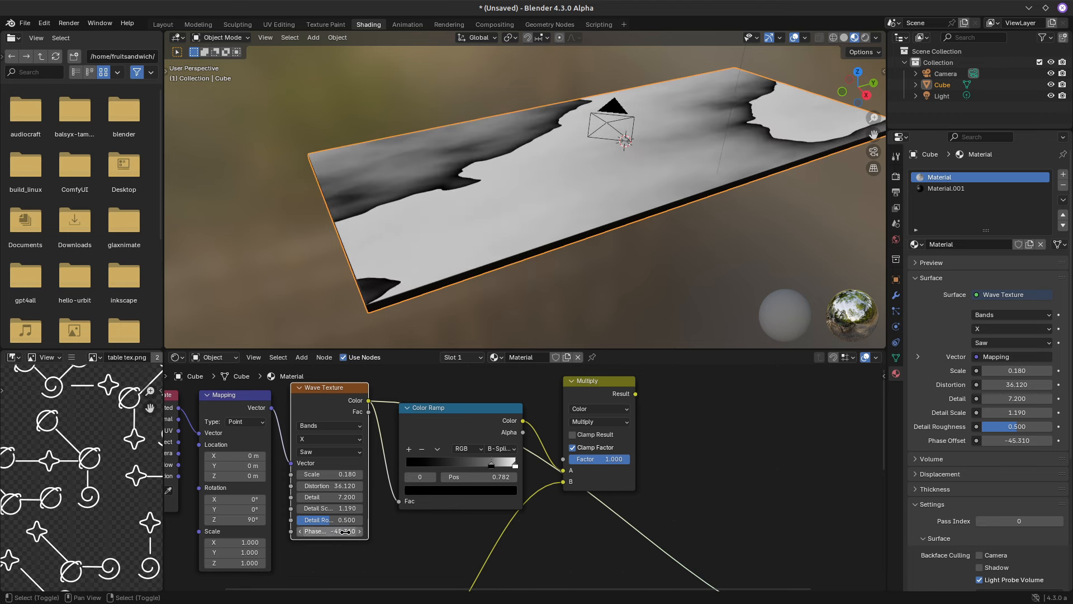
pyautogui.keyDown('ctrl'); pyautogui.keyDown('shift'); pyautogui.click(430, 417); pyautogui.keyUp('shift'); pyautogui.keyUp('ctrl')
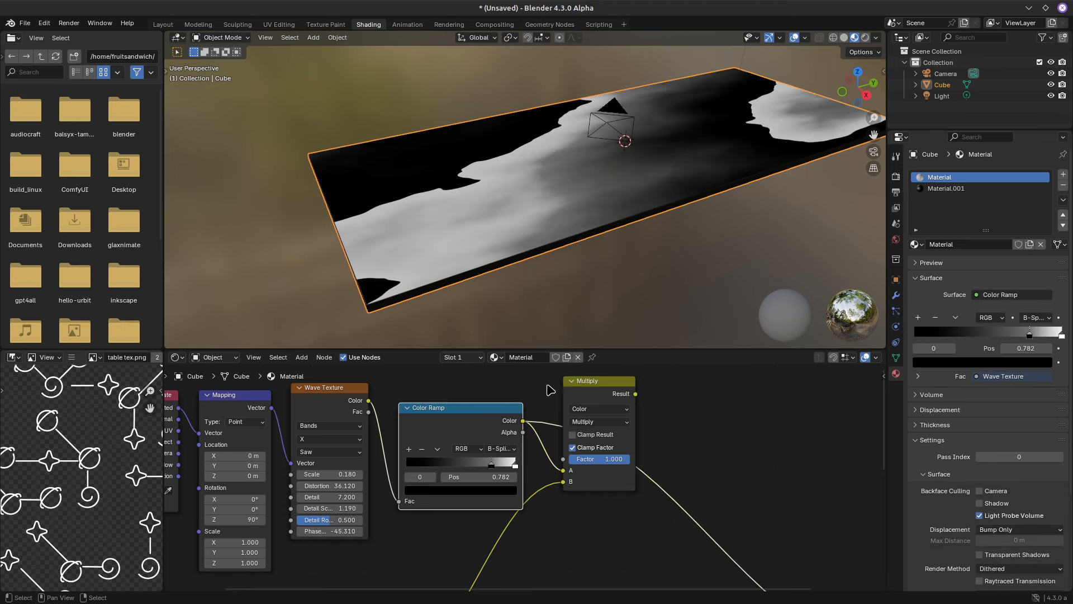
pyautogui.moveTo(450, 428); pyautogui.dragTo(446, 412)
pyautogui.keyDown('ctrl'); pyautogui.keyDown('shift'); pyautogui.click(603, 383); pyautogui.keyUp('shift'); pyautogui.keyUp('ctrl')
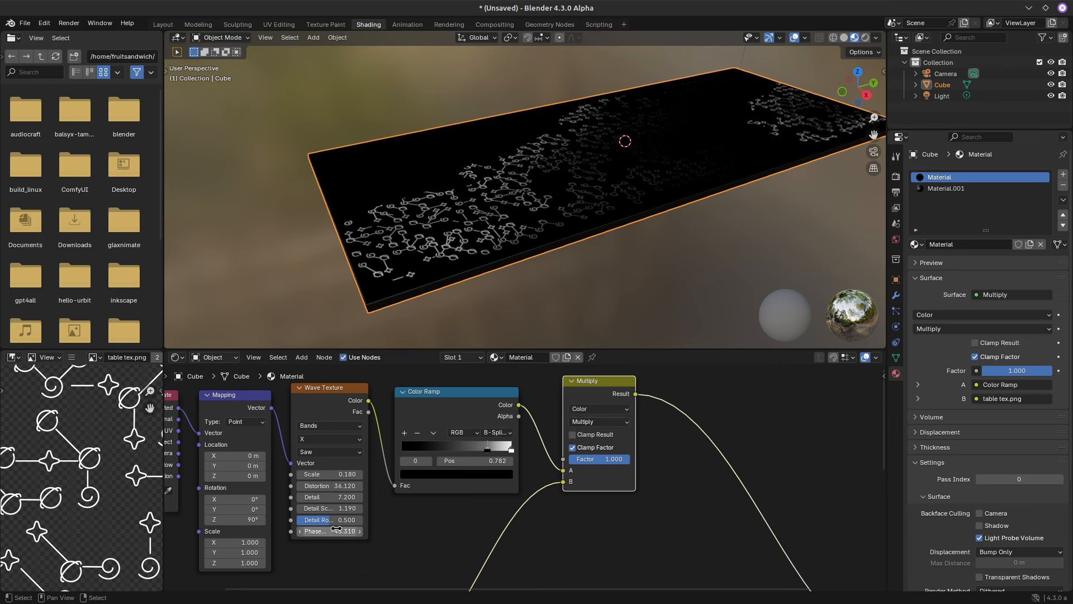
# Set the Wave Texture's distortion to 55.020 and its phase offset to -74.670
pyautogui.keyDown('shift'); pyautogui.moveTo(329, 531); pyautogui.dragTo(248, 531); pyautogui.keyUp('shift')
pyautogui.moveTo(344, 531); pyautogui.dragTo(304, 530)
pyautogui.moveTo(333, 486); pyautogui.dragTo(459, 487)
pyautogui.keyDown('shift'); pyautogui.moveTo(330, 531); pyautogui.dragTo(282, 531); pyautogui.keyUp('shift')
# Connect the Multiply result to the Principled BSDF's Base Color and route the Principled BSDF to the Material Output
pyautogui.scroll(-2, 523, 479)
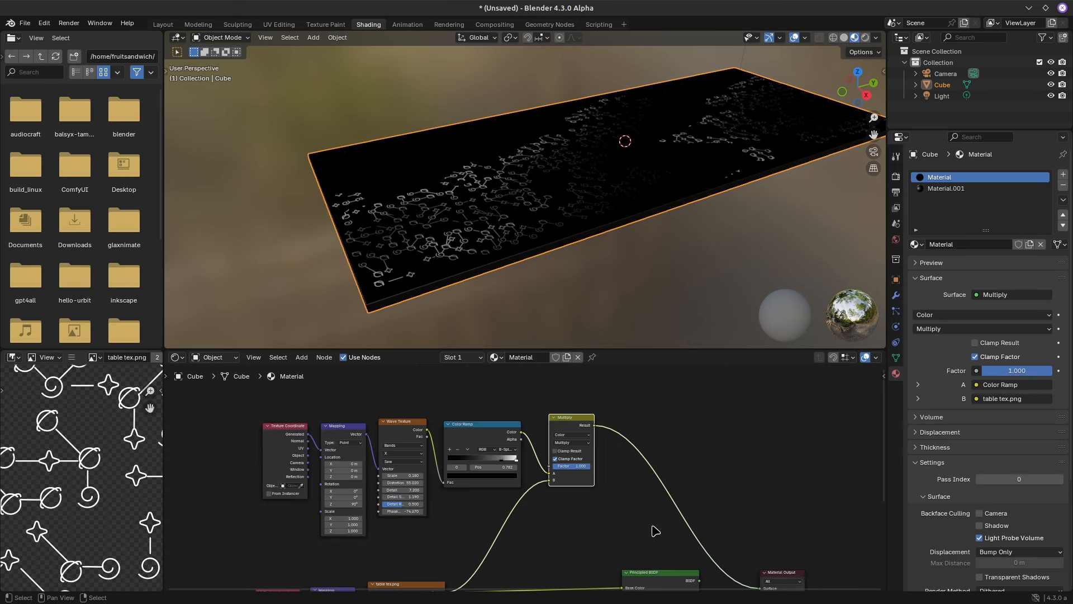
pyautogui.scroll(-1, 655, 531)
pyautogui.moveTo(655, 531); pyautogui.dragTo(598, 359, button='middle')
pyautogui.moveTo(659, 410); pyautogui.dragTo(687, 530, button='middle')
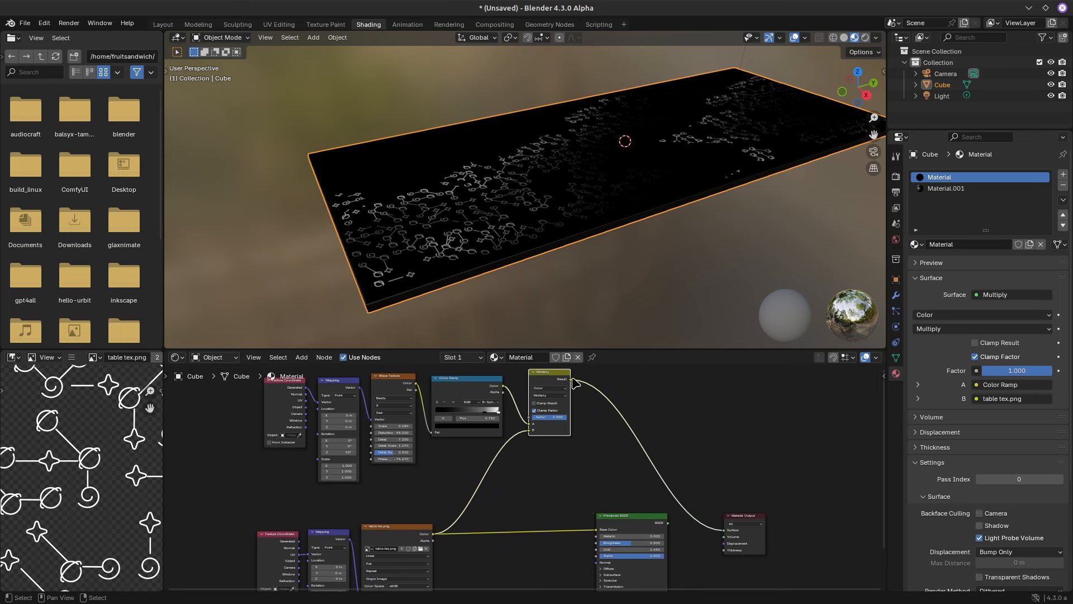
pyautogui.moveTo(572, 384); pyautogui.dragTo(597, 530)
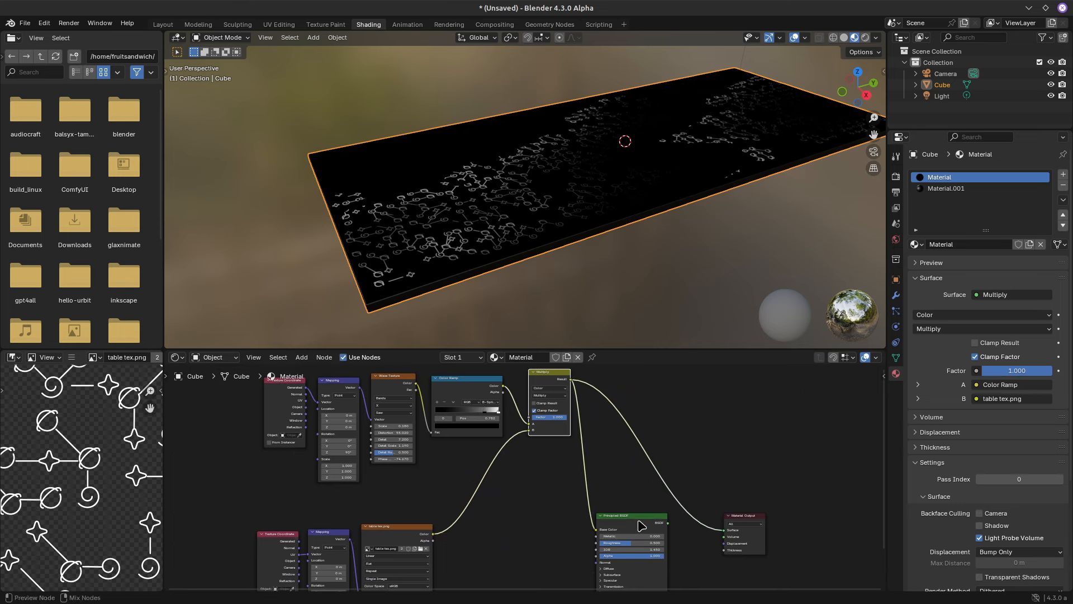
pyautogui.keyDown('ctrl'); pyautogui.keyDown('shift'); pyautogui.click(642, 525); pyautogui.keyUp('shift'); pyautogui.keyUp('ctrl')
pyautogui.moveTo(622, 241); pyautogui.dragTo(601, 252, button='middle')
pyautogui.keyDown('ctrl'); pyautogui.moveTo(601, 252); pyautogui.dragTo(603, 201, button='middle'); pyautogui.keyUp('ctrl')
pyautogui.moveTo(659, 471); pyautogui.dragTo(668, 449, button='middle')
pyautogui.moveTo(502, 215); pyautogui.dragTo(478, 167, button='middle')
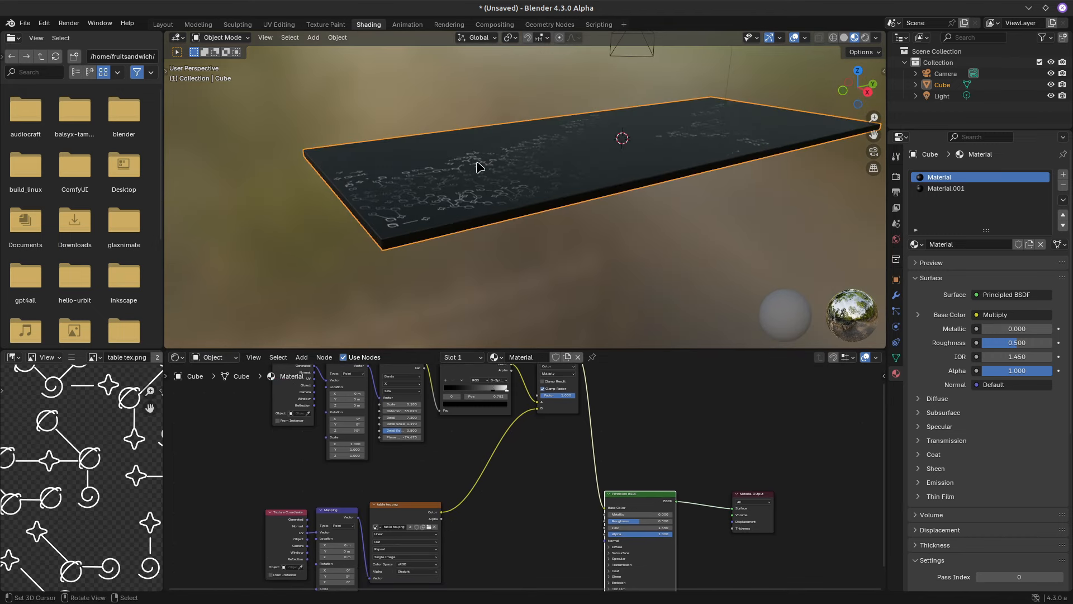
# Move the Principled BSDF closer to the Multiply node and reroute the Multiply link from Base Color to Emission Color
pyautogui.scroll(1, 621, 466)
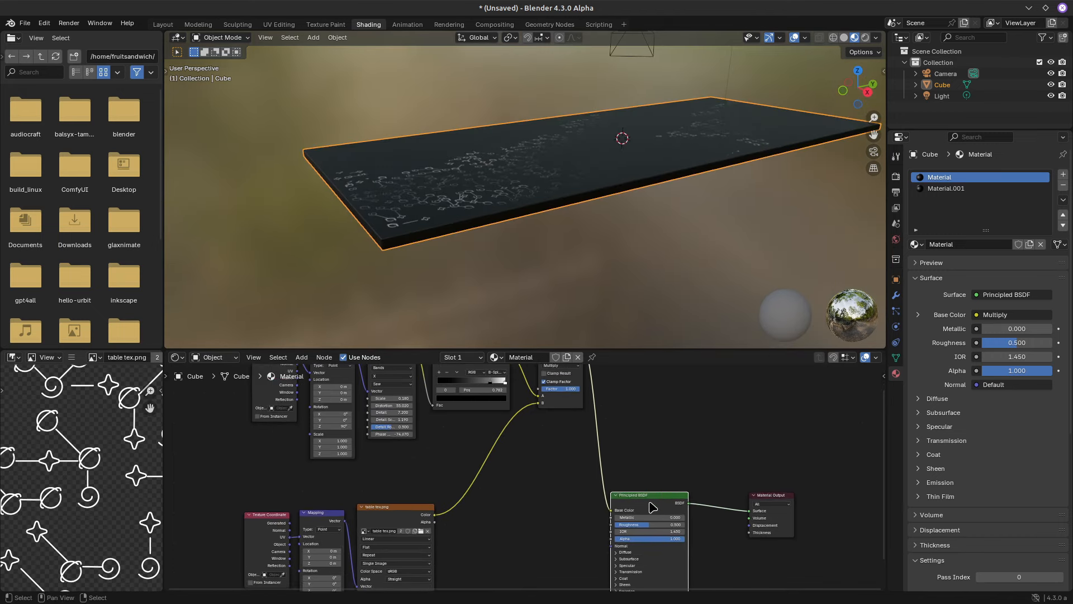
pyautogui.moveTo(652, 507); pyautogui.dragTo(682, 406)
pyautogui.moveTo(607, 422); pyautogui.dragTo(643, 467, button='middle')
pyautogui.scroll(4, 638, 458)
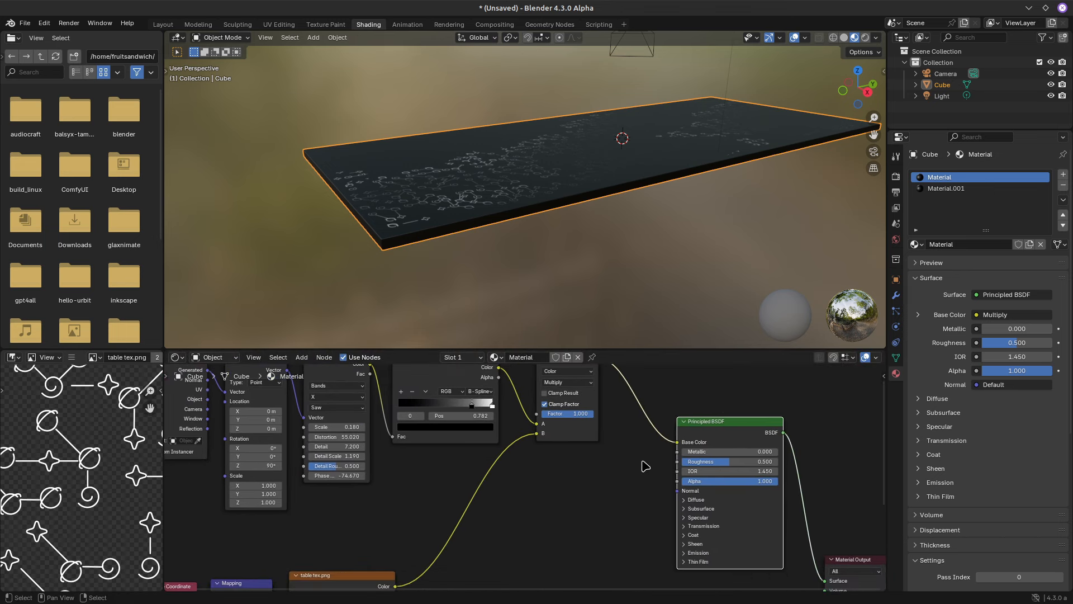
pyautogui.click(685, 553)
pyautogui.moveTo(677, 442); pyautogui.dragTo(678, 561)
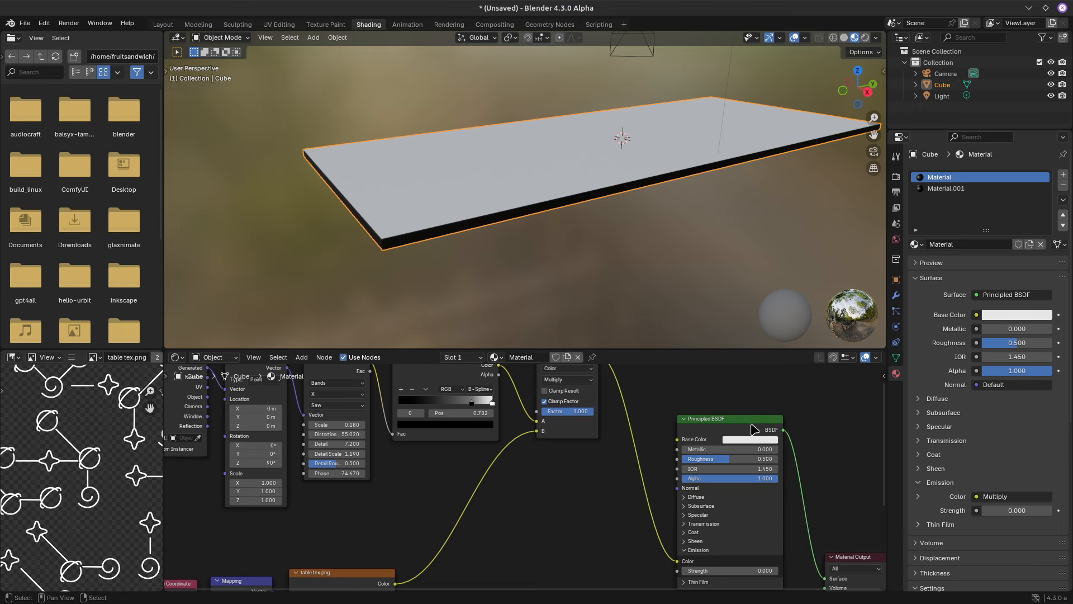
# Set the Principled BSDF's base color to black and its emission strength to 2.930
pyautogui.click(739, 440)
pyautogui.moveTo(811, 312); pyautogui.dragTo(812, 377)
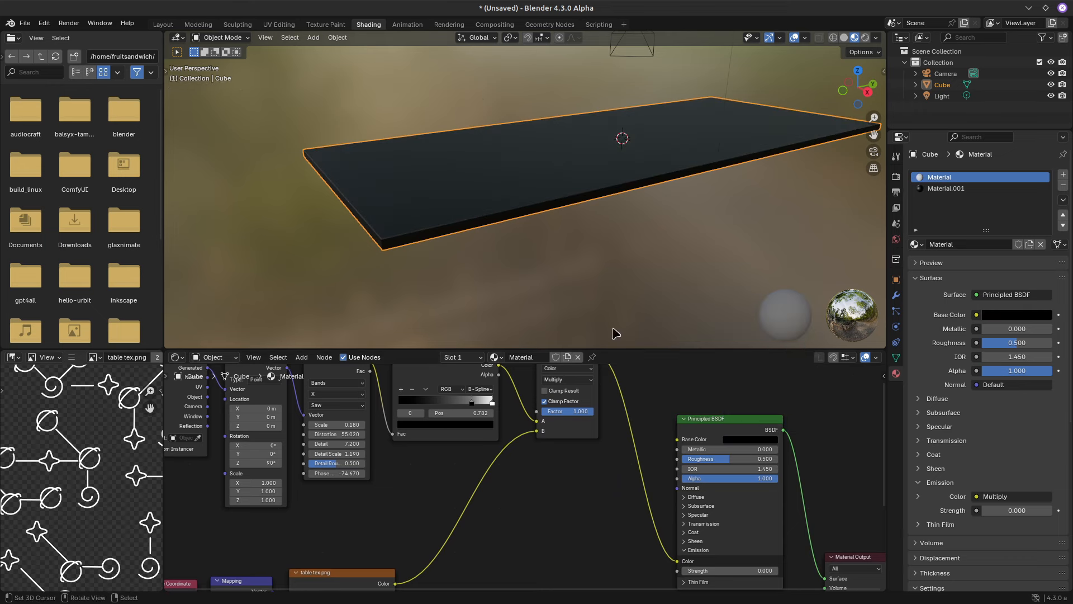
pyautogui.moveTo(781, 538); pyautogui.dragTo(775, 525, button='middle')
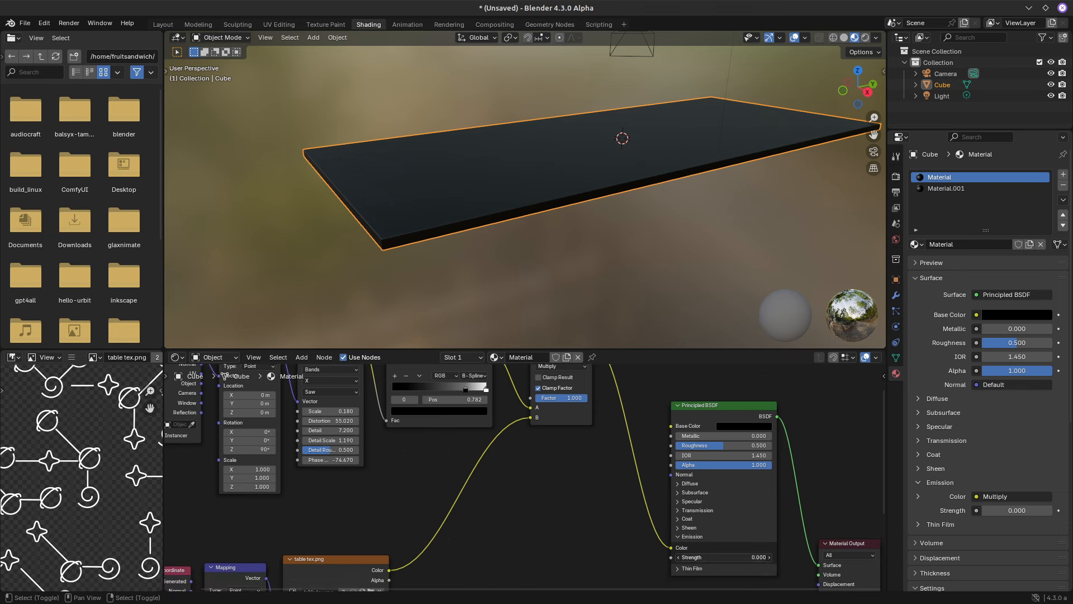
pyautogui.moveTo(722, 557); pyautogui.dragTo(756, 557)
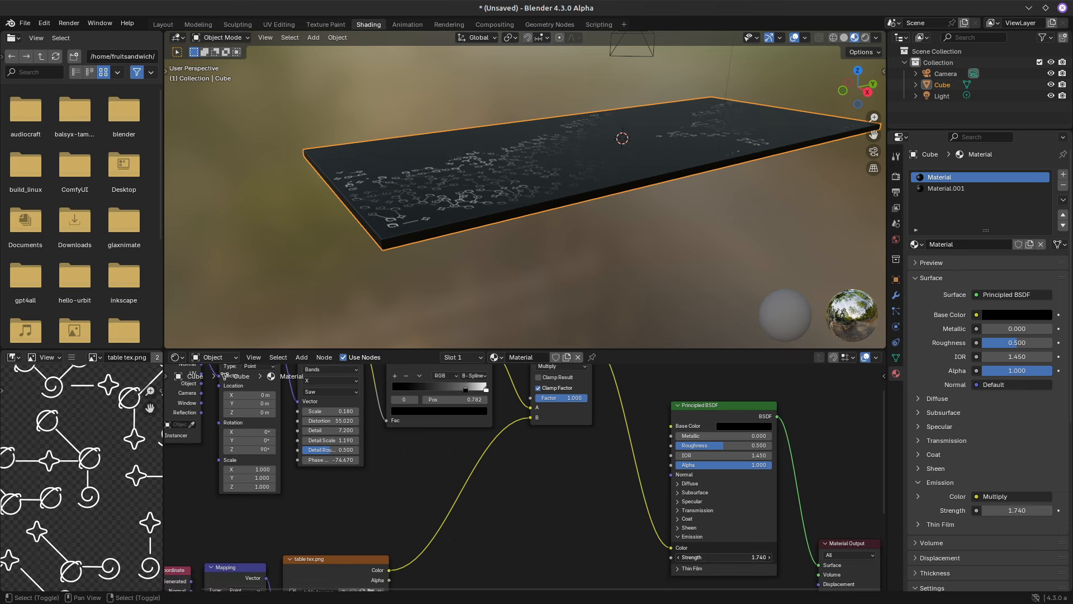
# Change the Color Ramp's white end stop to cyan
pyautogui.moveTo(506, 208); pyautogui.dragTo(527, 211, button='middle')
pyautogui.scroll(4, 524, 215)
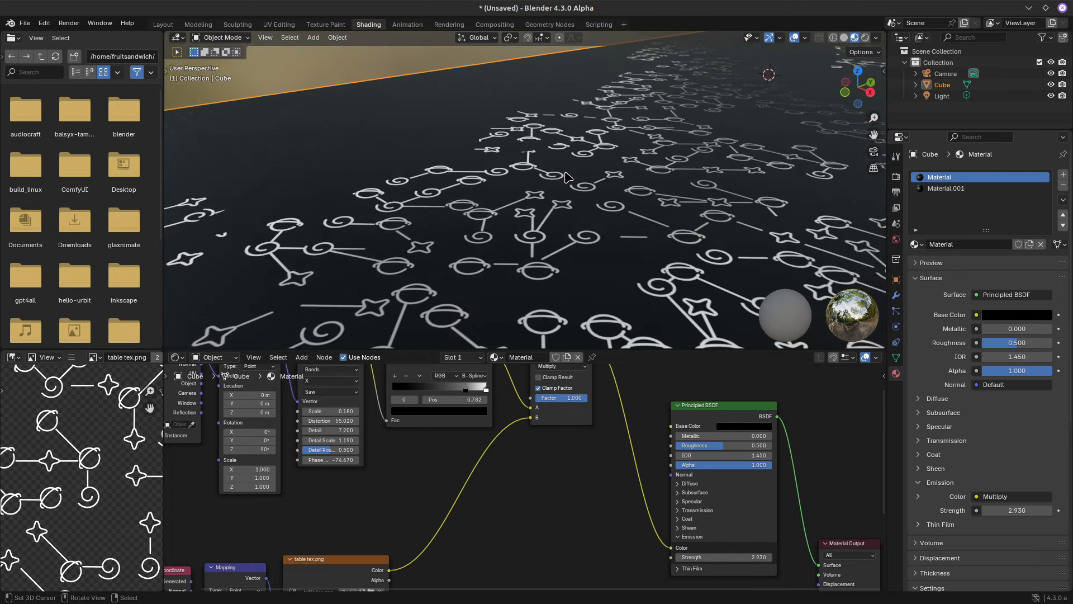
pyautogui.scroll(-8, 578, 191)
pyautogui.moveTo(592, 237); pyautogui.dragTo(546, 213, button='middle')
pyautogui.moveTo(506, 485); pyautogui.dragTo(539, 531, button='middle')
pyautogui.click(453, 388)
pyautogui.scroll(4, 458, 414)
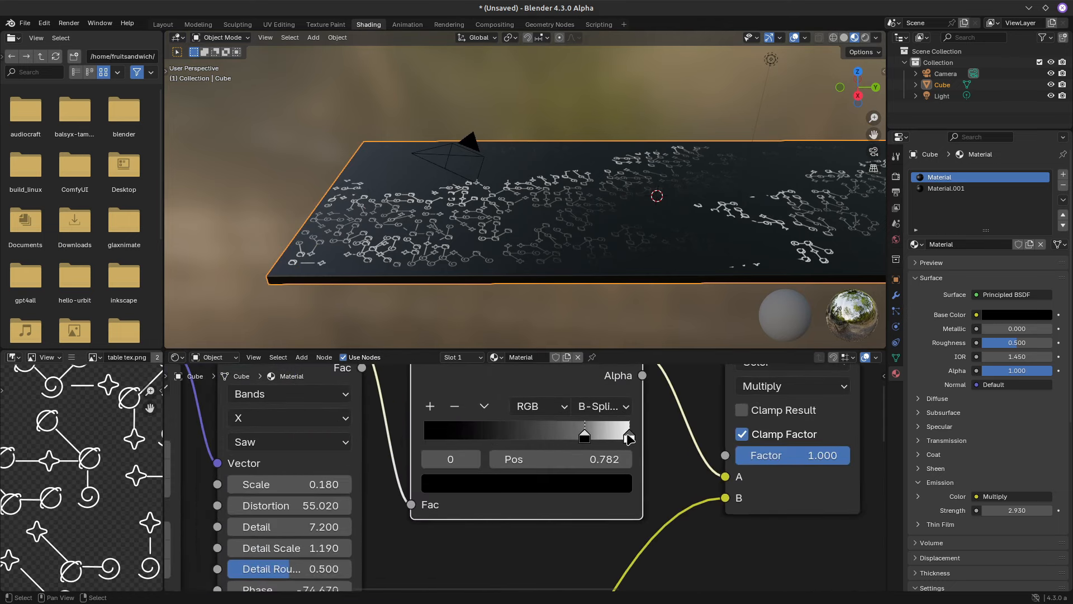
pyautogui.click(629, 438)
pyautogui.click(549, 488)
pyautogui.moveTo(512, 271)
pyautogui.mouseDown()
pyautogui.moveTo(445, 313)
pyautogui.moveTo(518, 182)
pyautogui.moveTo(518, 191)
pyautogui.mouseUp()
# Change the Color Ramp's black stop at 0.782 to dark blue
pyautogui.click(583, 436)
pyautogui.click(566, 495)
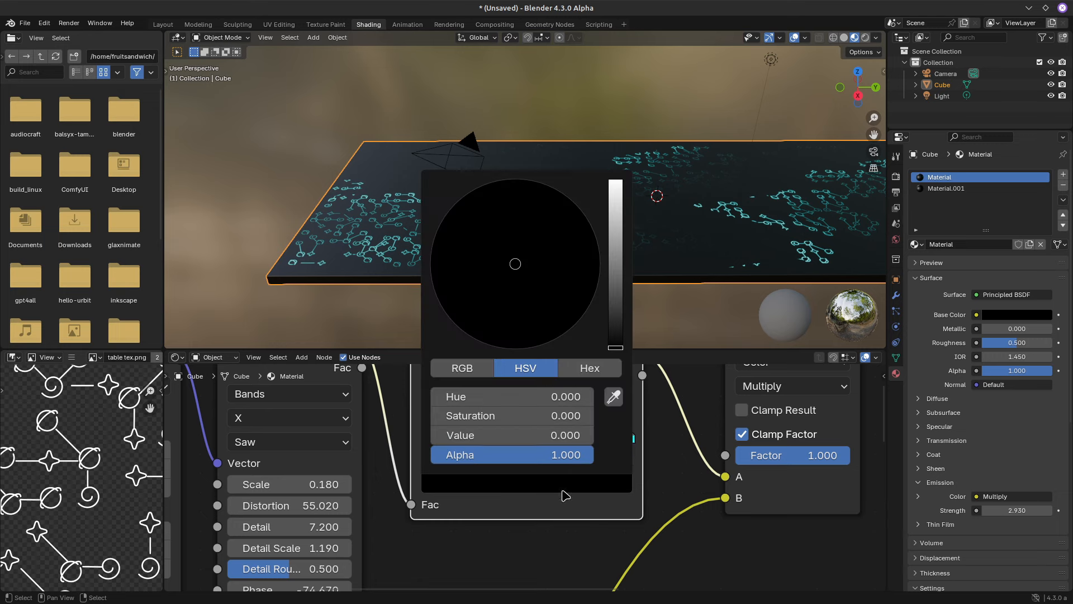
pyautogui.moveTo(618, 323); pyautogui.dragTo(615, 285)
pyautogui.moveTo(531, 269)
pyautogui.mouseDown()
pyautogui.moveTo(561, 203)
pyautogui.moveTo(579, 211)
pyautogui.moveTo(575, 203)
pyautogui.mouseUp()
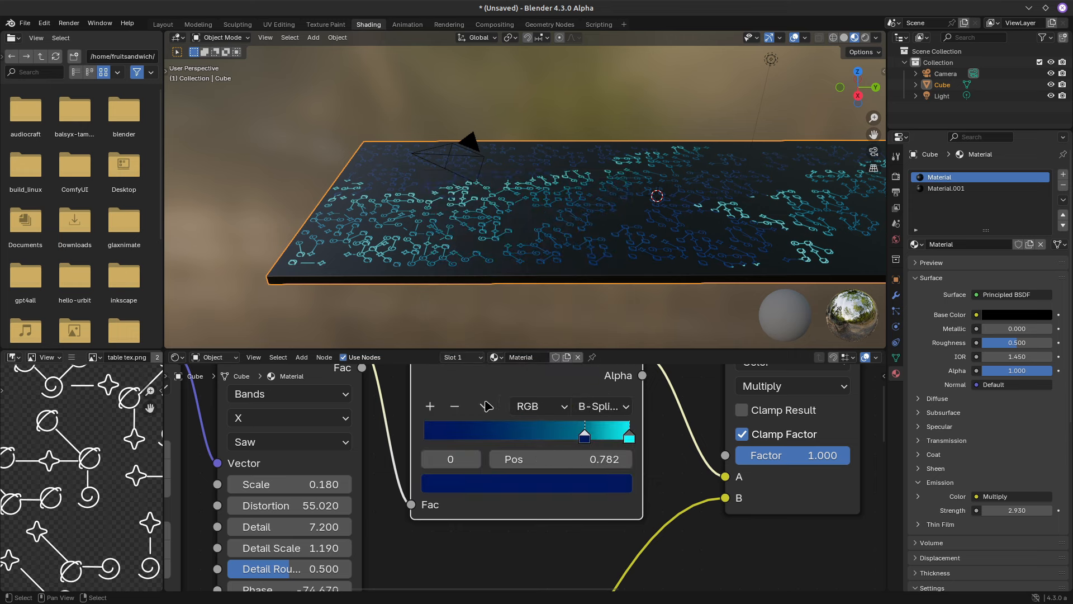
# Add a Color Ramp stop at position 0.382 and darken it to black with a value of 0
pyautogui.click(428, 407)
pyautogui.moveTo(607, 436); pyautogui.dragTo(505, 438)
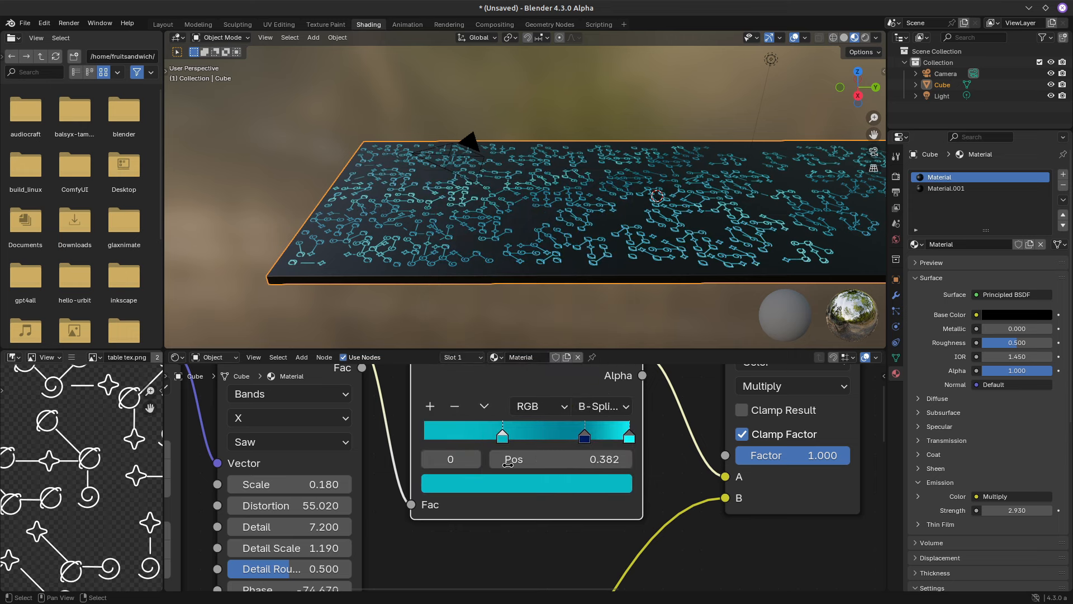
pyautogui.click(510, 484)
pyautogui.moveTo(617, 297); pyautogui.dragTo(616, 349)
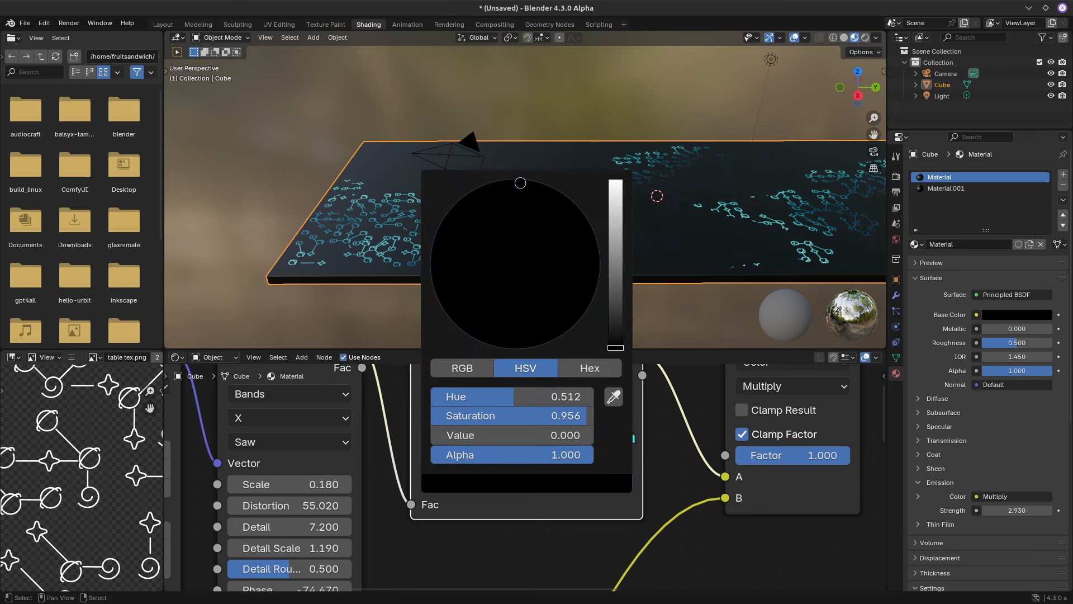
# Move the Color Ramp's black stop to 0.550 and shift the dark blue stop closer to the cyan end
pyautogui.moveTo(505, 430)
pyautogui.mouseDown()
pyautogui.moveTo(431, 433)
pyautogui.moveTo(517, 433)
pyautogui.moveTo(479, 434)
pyautogui.moveTo(491, 433)
pyautogui.mouseUp()
pyautogui.moveTo(583, 438); pyautogui.dragTo(609, 436)
pyautogui.moveTo(525, 436); pyautogui.dragTo(535, 437)
# Set the Wave Texture's phase offset to -92.130
pyautogui.scroll(-4, 599, 439)
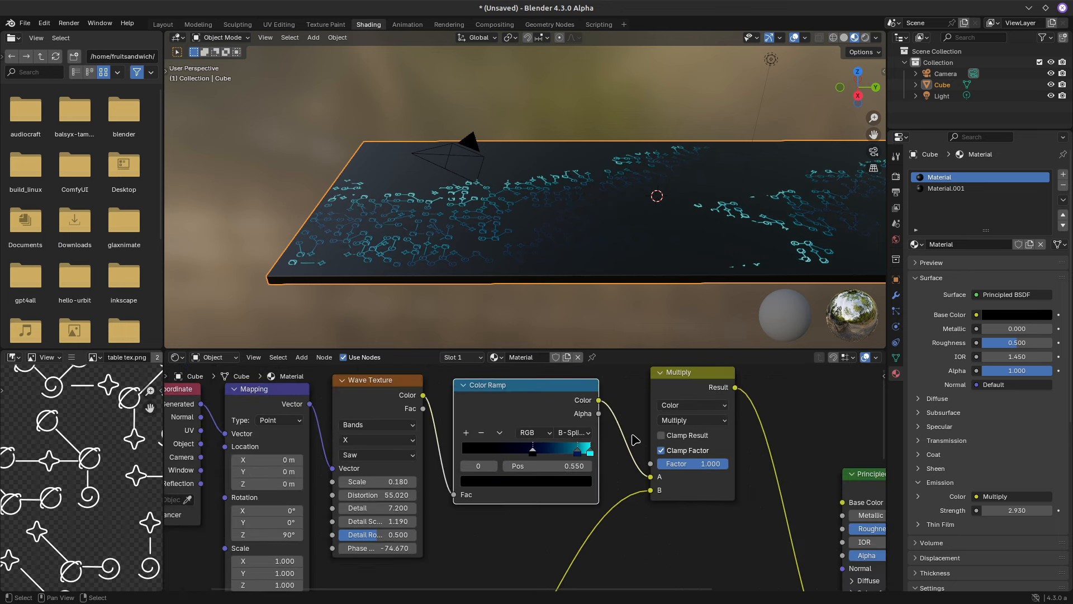
pyautogui.moveTo(595, 526); pyautogui.dragTo(599, 504, button='middle')
pyautogui.scroll(-6, 582, 500)
pyautogui.scroll(7, 572, 510)
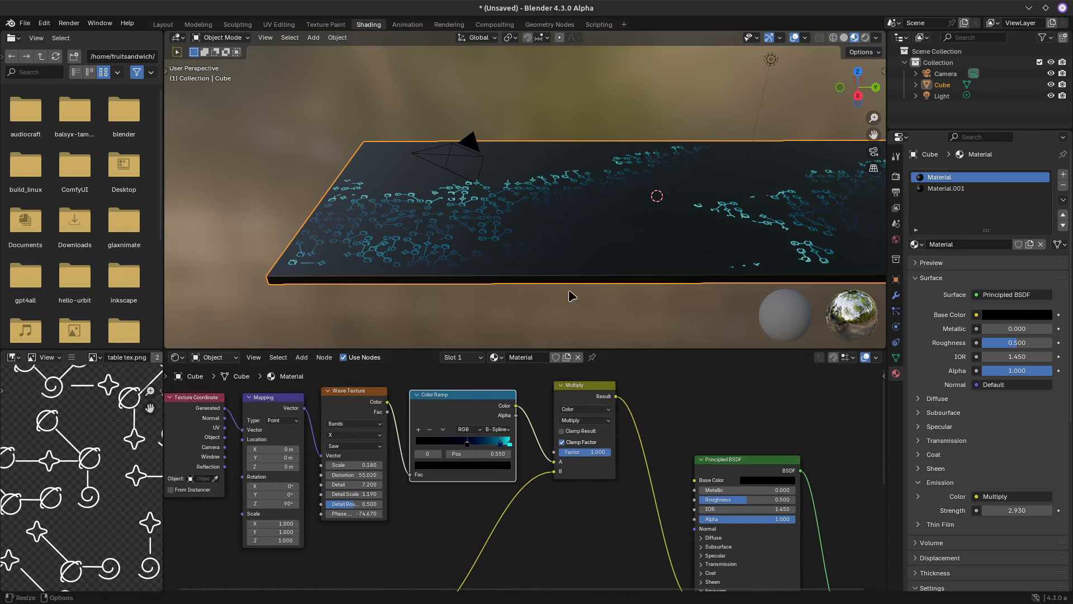
pyautogui.moveTo(548, 217); pyautogui.dragTo(550, 223, button='middle')
pyautogui.scroll(7, 305, 566)
pyautogui.moveTo(391, 472); pyautogui.dragTo(60, 472)
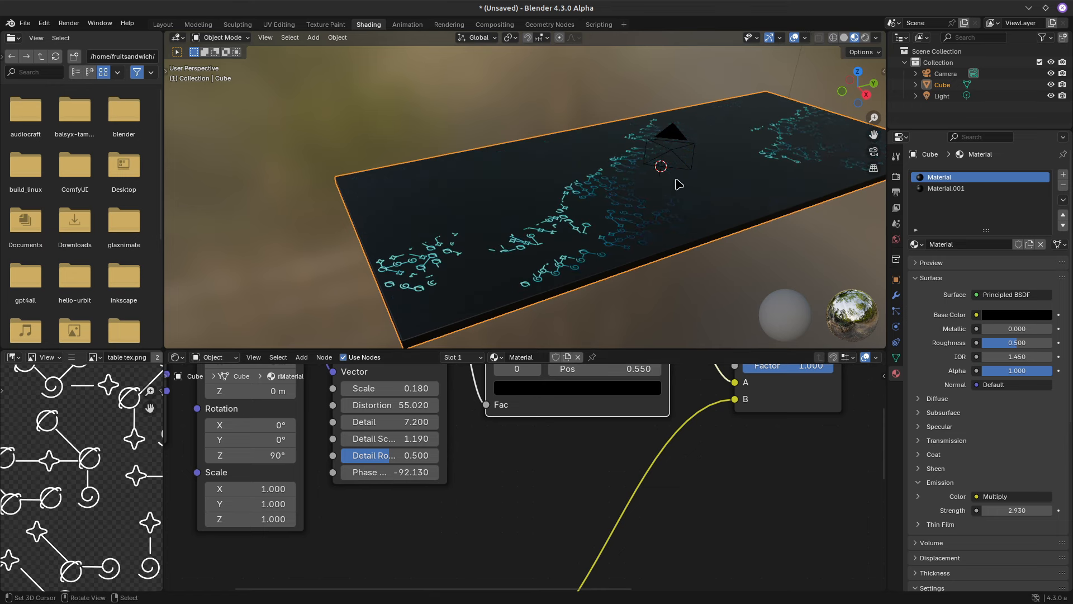
# Deselect all objects, inspect the glowing pattern from several angles, and switch the viewport to the camera view
pyautogui.press('a')
pyautogui.press('a')
pyautogui.moveTo(650, 272); pyautogui.dragTo(528, 241, button='middle')
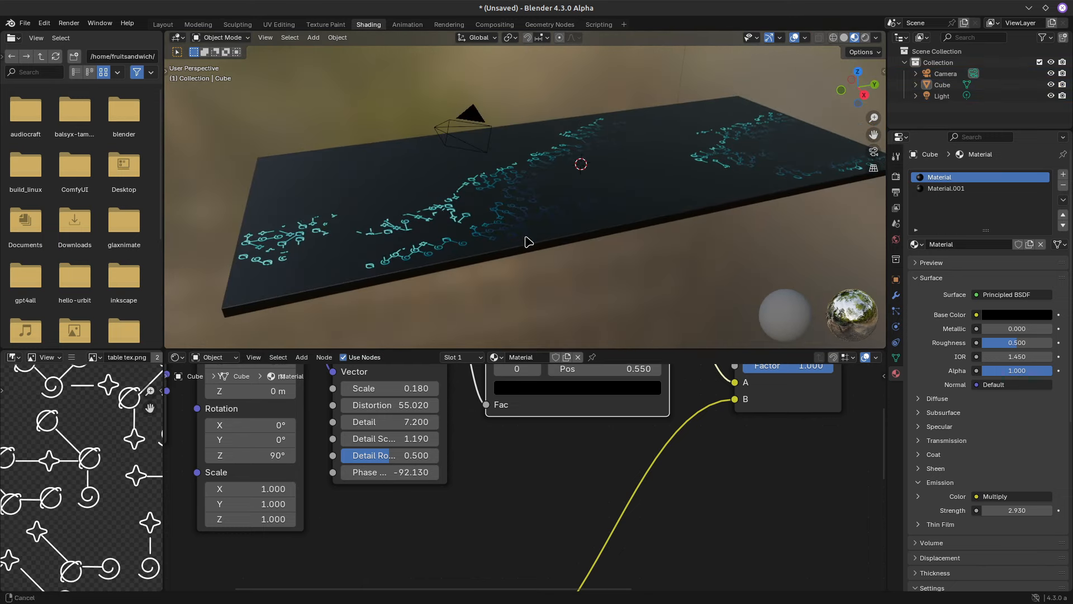
pyautogui.moveTo(434, 287); pyautogui.dragTo(483, 278, button='middle')
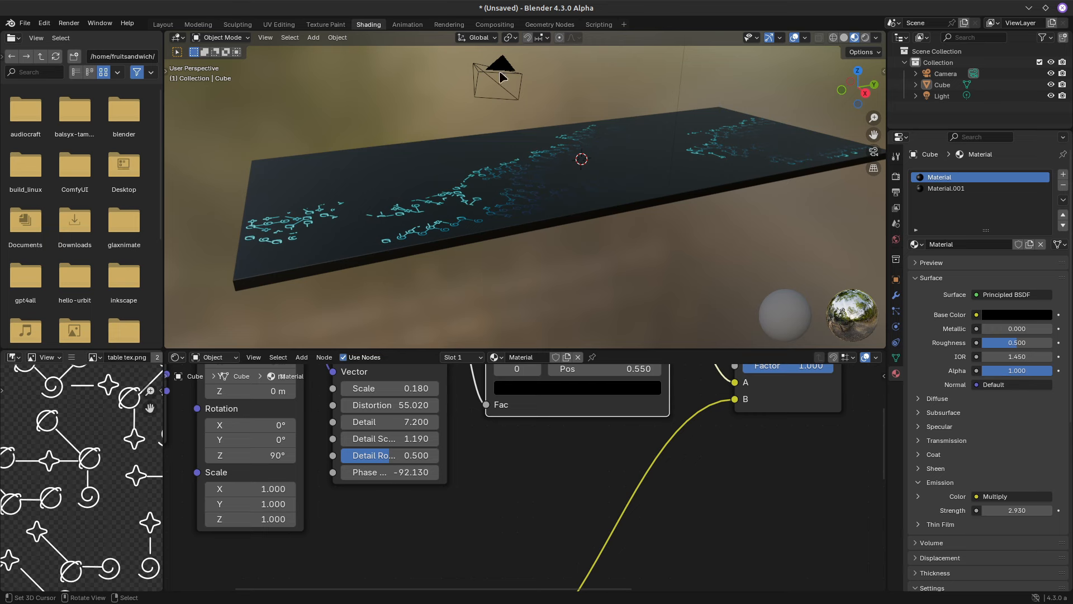
pyautogui.moveTo(499, 74); pyautogui.dragTo(346, 97, button='middle')
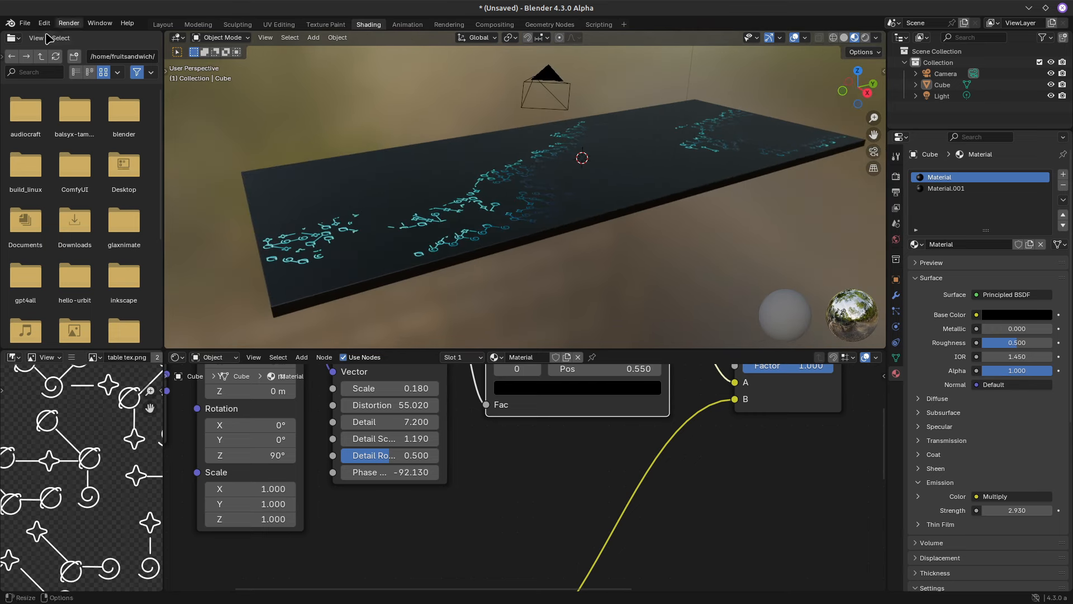
pyautogui.scroll(2, 507, 228)
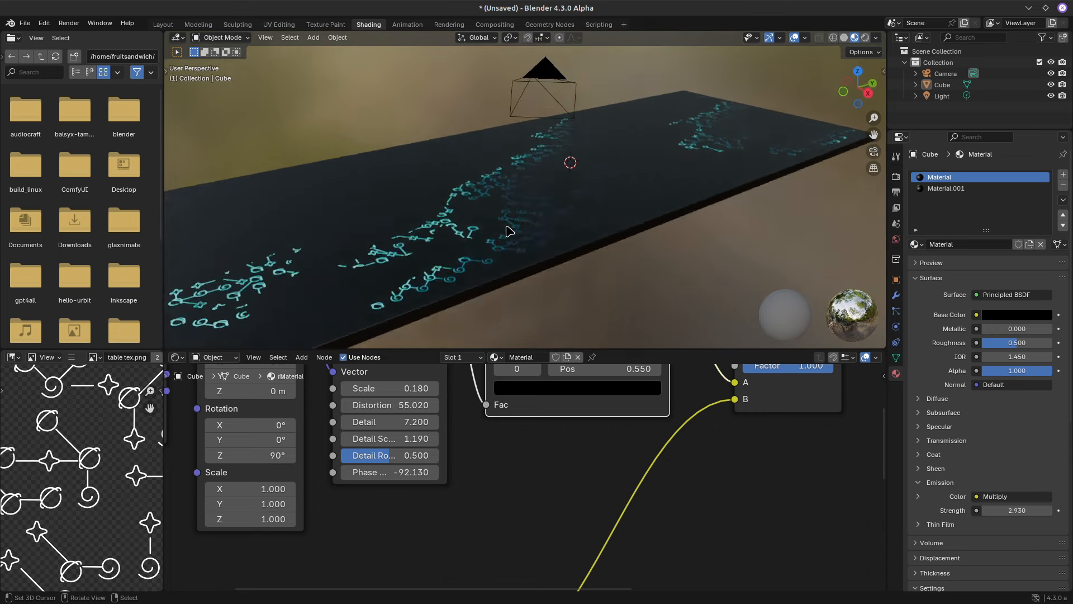
pyautogui.press('KP_0')
pyautogui.keyDown('ctrl'); pyautogui.moveTo(512, 191); pyautogui.dragTo(513, 194, button='middle'); pyautogui.keyUp('ctrl')
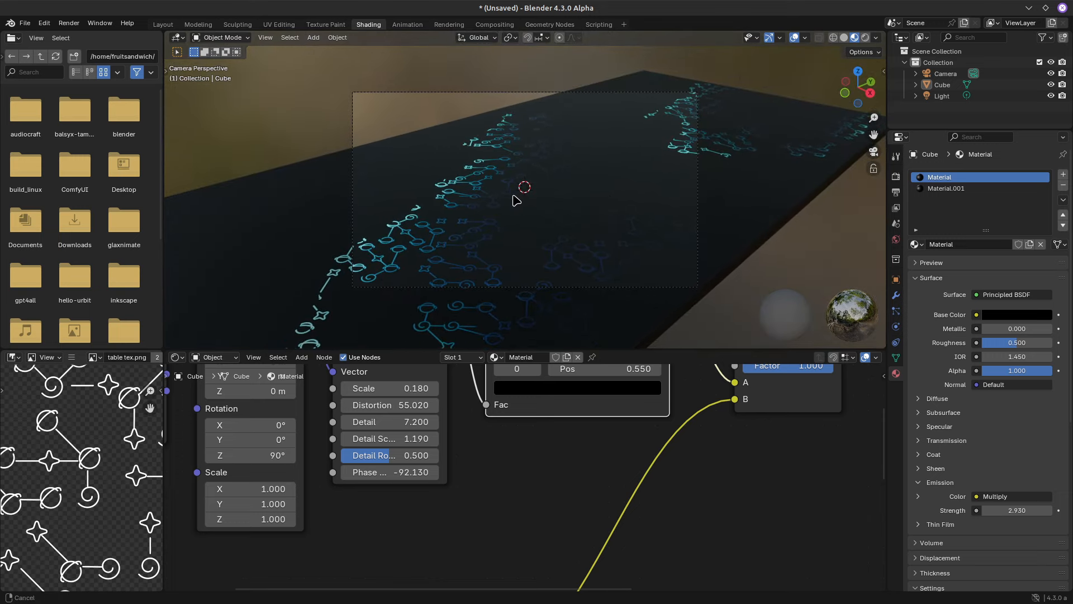
# Render a still image from the camera, inspect the glowing symbol pattern, and dismiss the render window
pyautogui.click(69, 22)
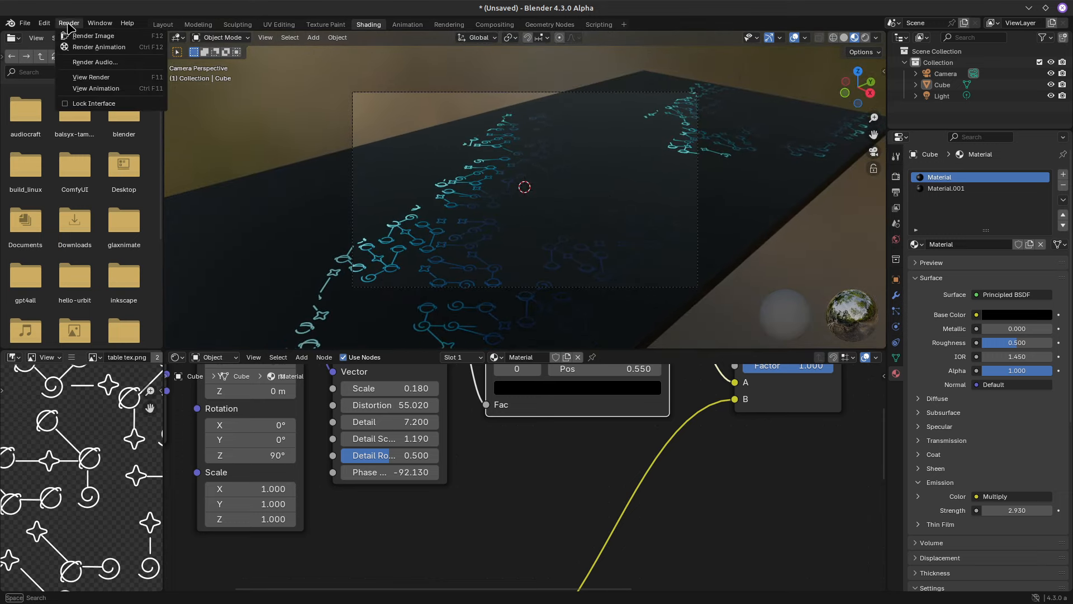
pyautogui.click(89, 36)
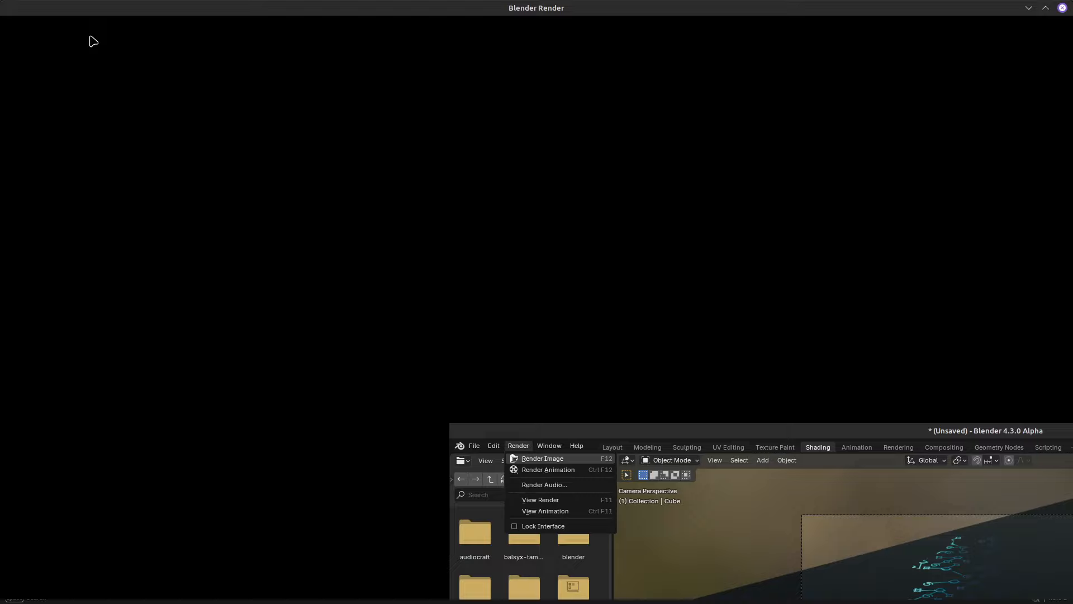
pyautogui.scroll(-4, 451, 232)
pyautogui.scroll(3, 452, 232)
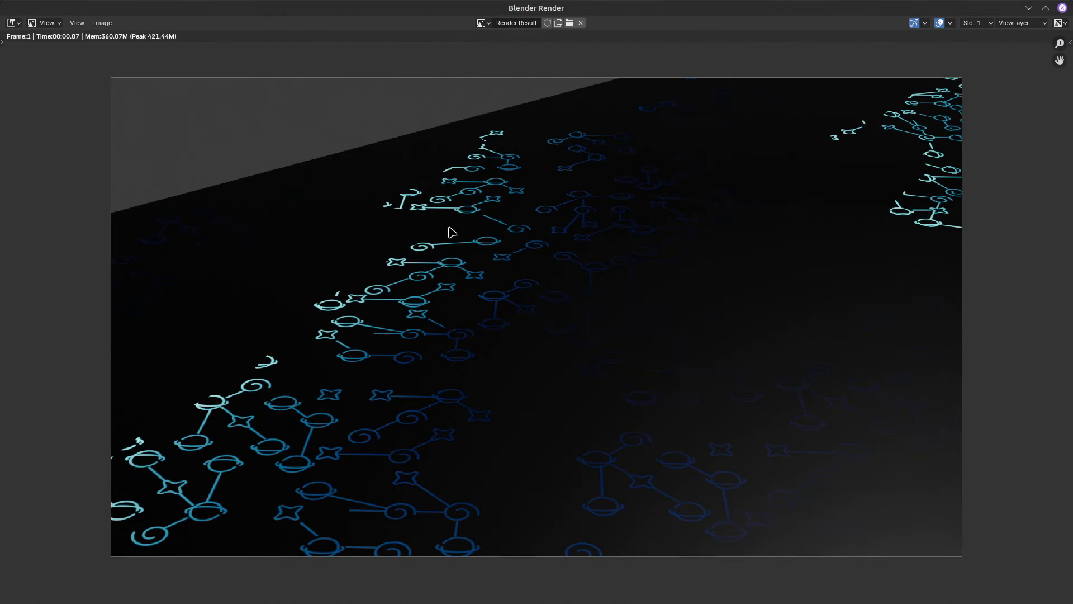
pyautogui.click(1028, 8)
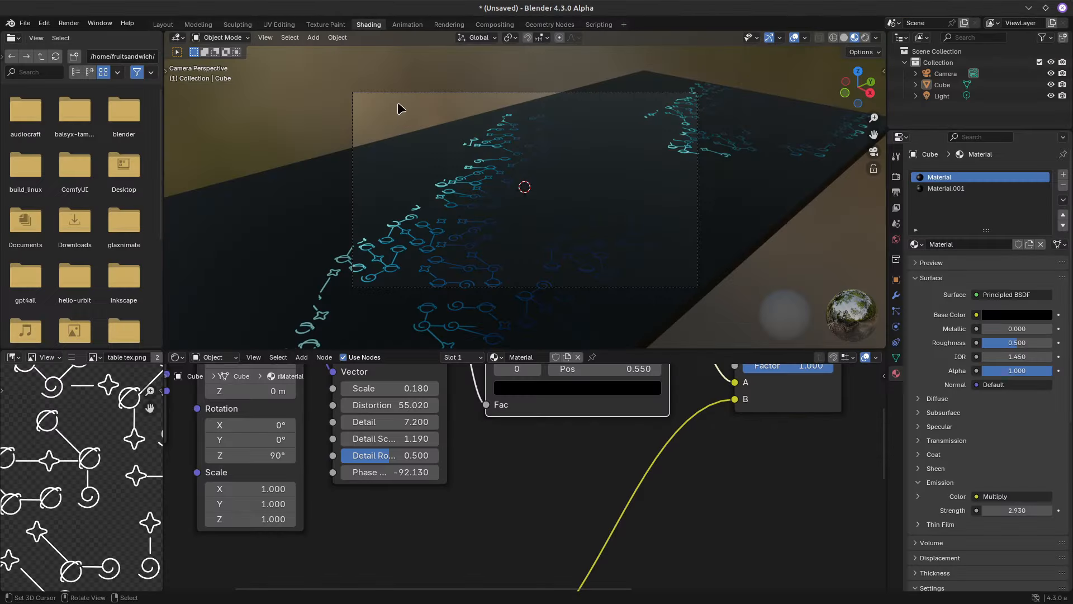
# Enable compositing nodes for the scene and turn on the view layer's Emission light pass
pyautogui.click(495, 25)
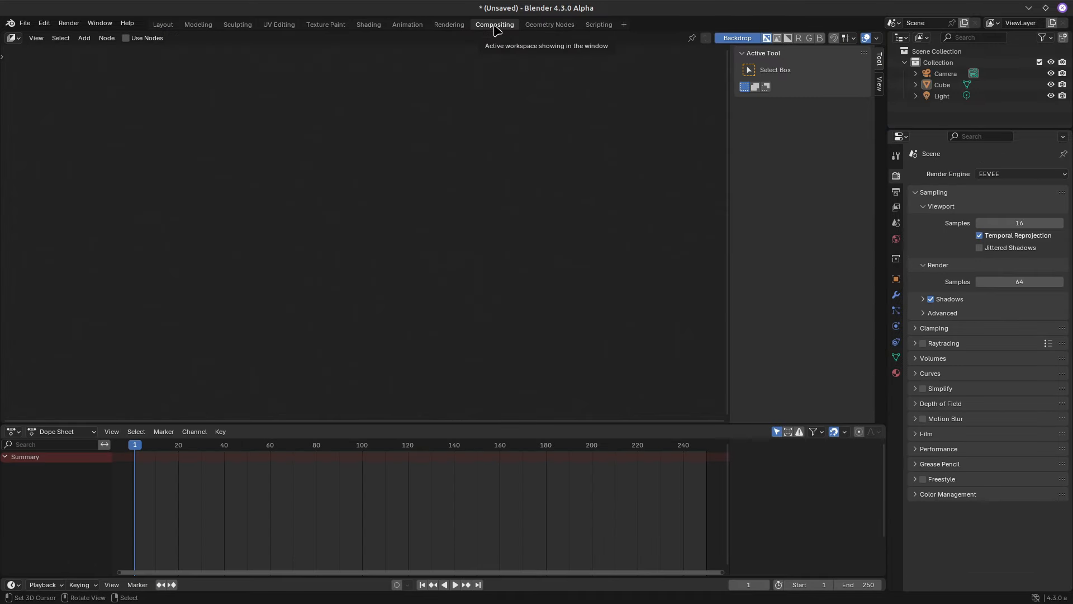
pyautogui.click(126, 38)
pyautogui.moveTo(389, 248); pyautogui.dragTo(426, 219)
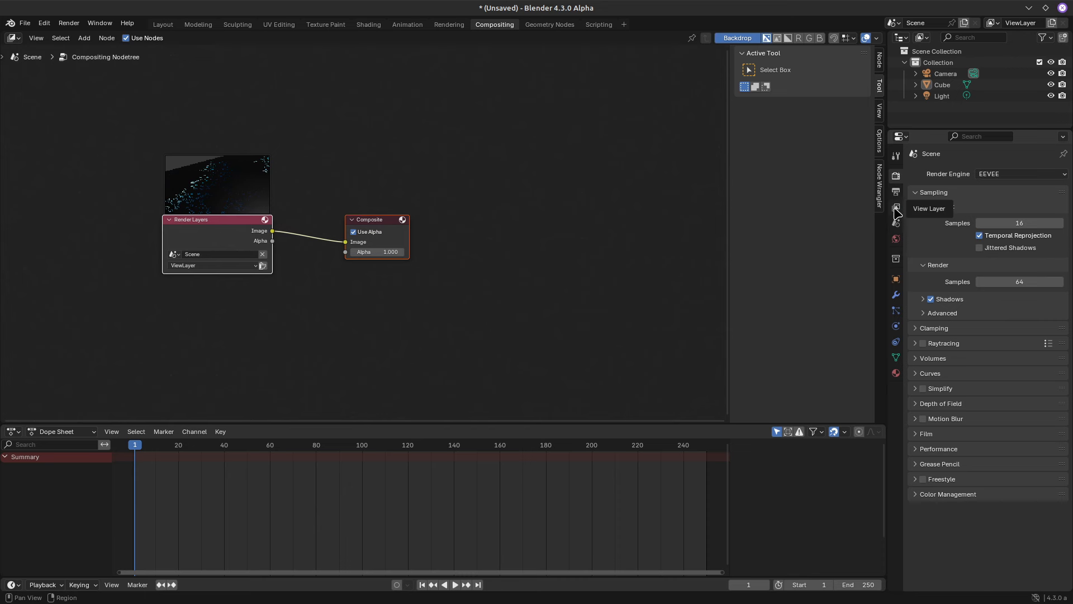
pyautogui.click(896, 208)
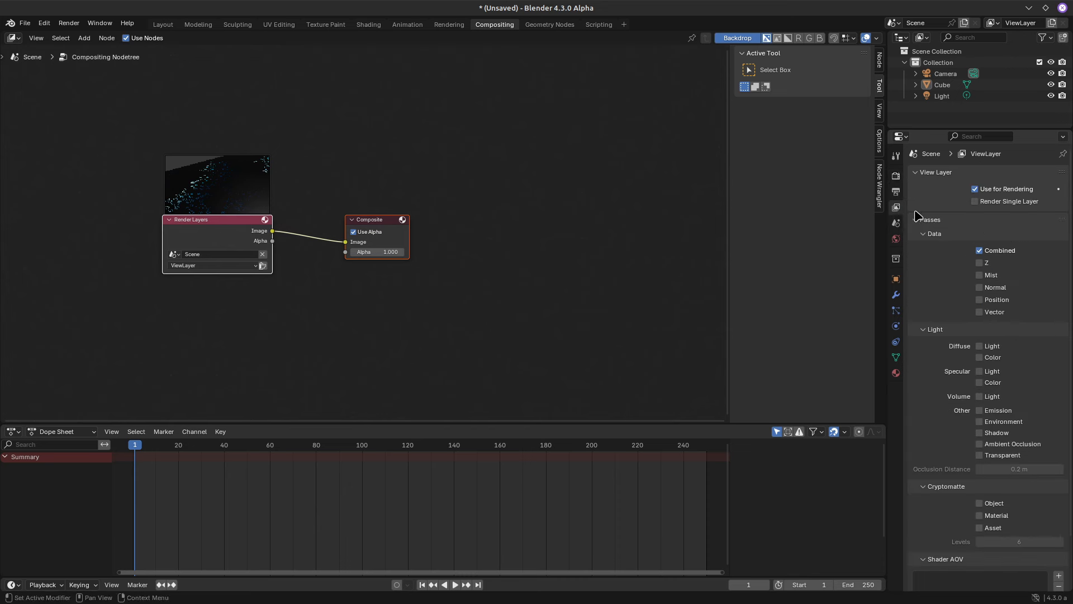
pyautogui.click(979, 411)
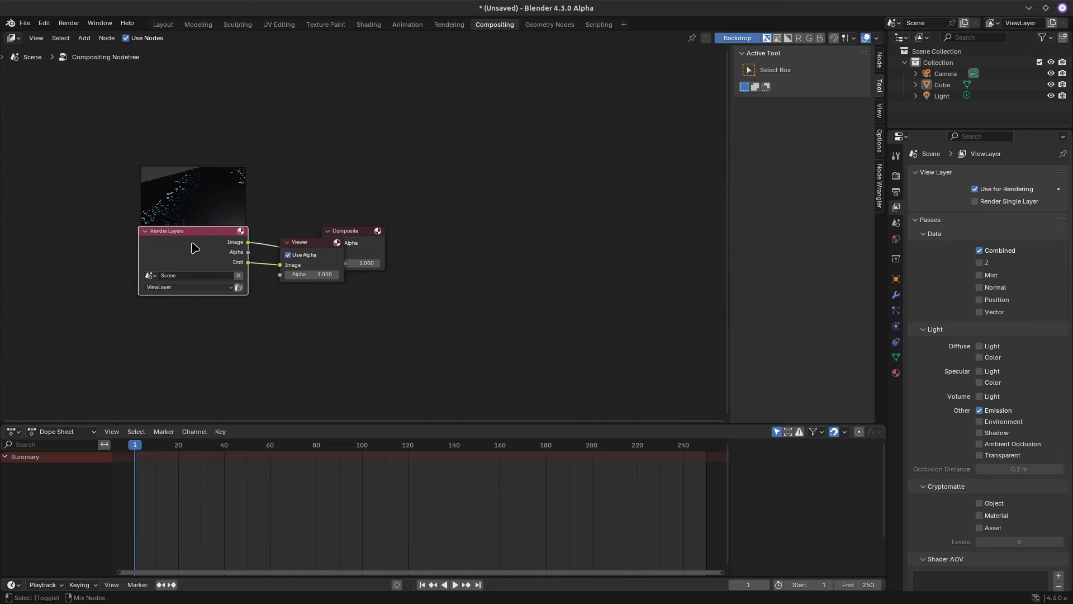
# Render the image again so the compositor receives the Emission pass, and close the result
pyautogui.click(69, 23)
pyautogui.click(84, 37)
pyautogui.press('Escape')
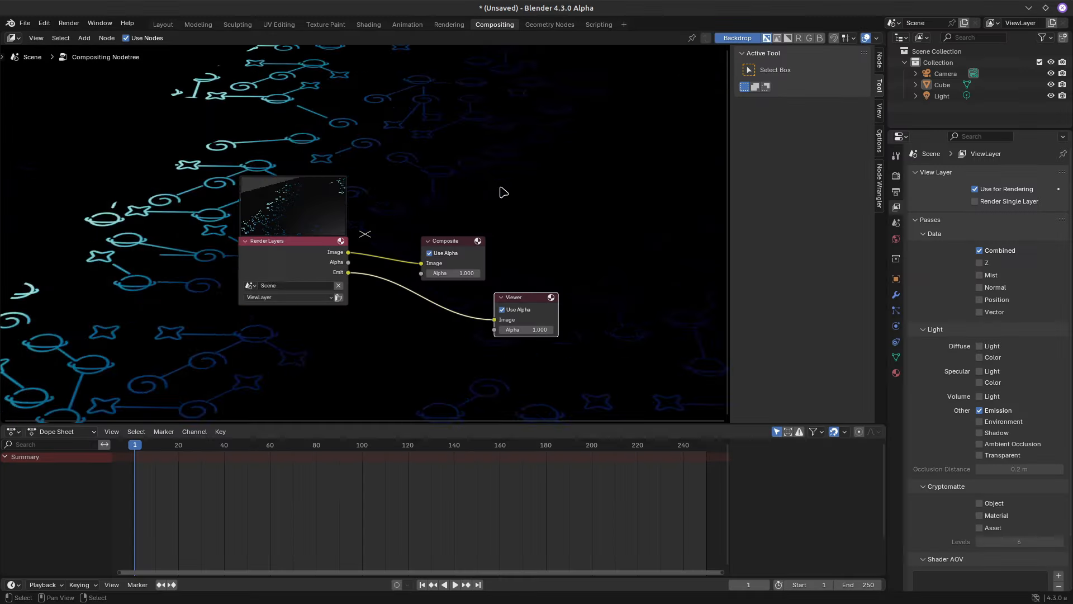
# Spread the Render Layers, Composite and Viewer nodes apart to clear space around the backdrop image
pyautogui.scroll(2, 411, 228)
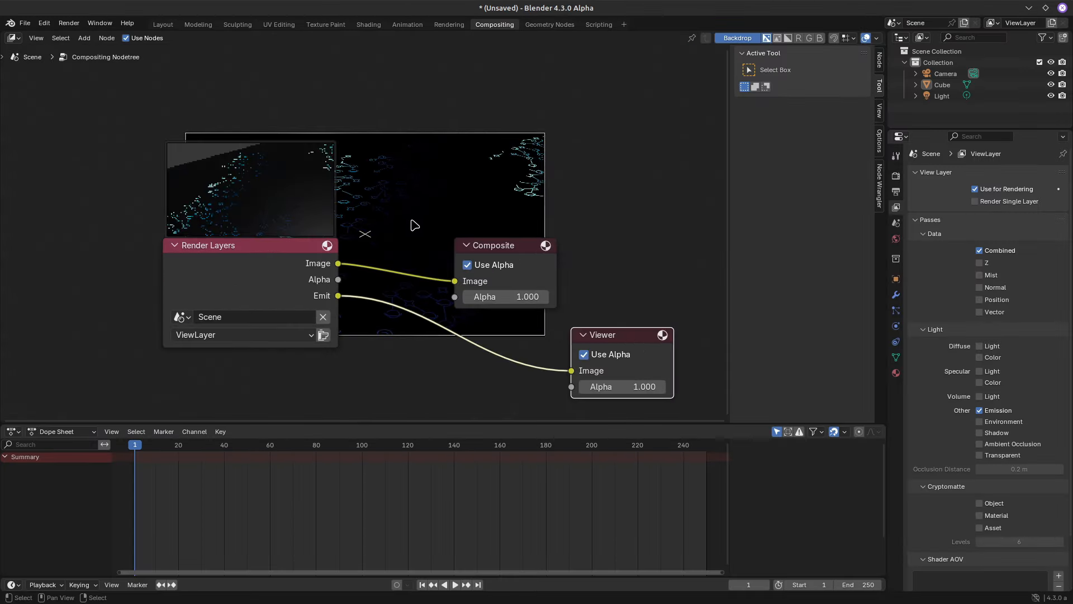
pyautogui.moveTo(275, 246); pyautogui.dragTo(85, 229)
pyautogui.moveTo(506, 254); pyautogui.dragTo(666, 205)
pyautogui.moveTo(615, 339); pyautogui.dragTo(656, 329)
pyautogui.moveTo(102, 236); pyautogui.dragTo(115, 217)
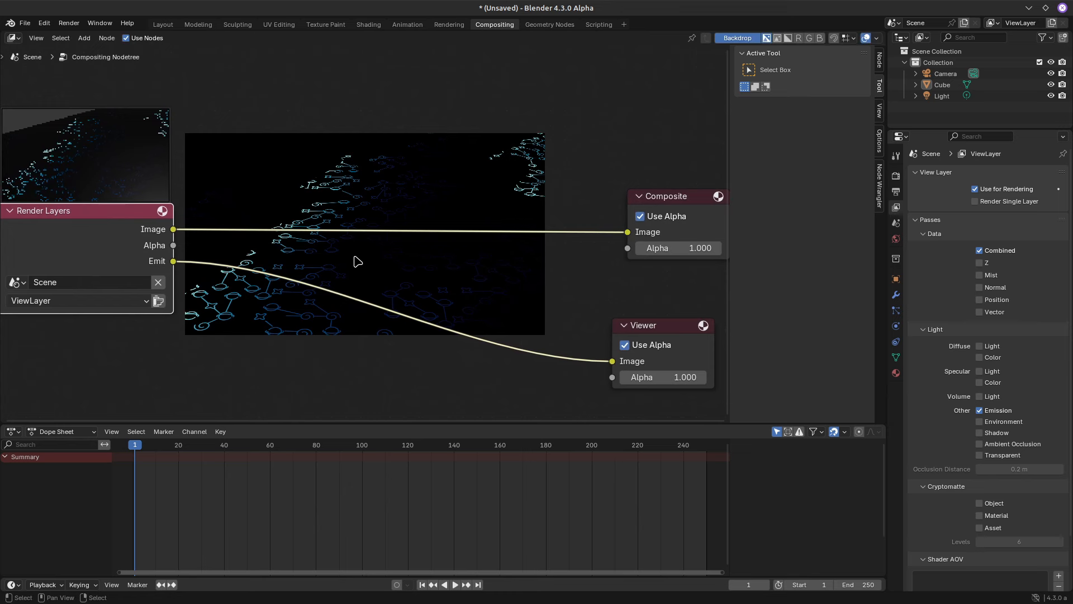
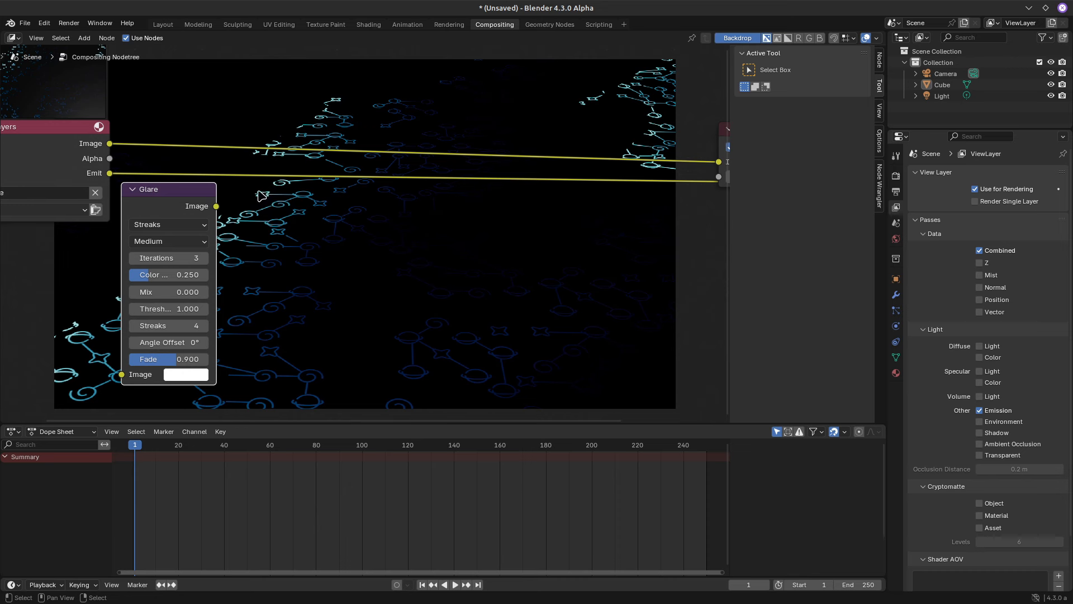
# Connect the Emit pass to the Glare node's Image input and set the node to Bloom with High quality
pyautogui.moveTo(163, 196); pyautogui.dragTo(165, 193)
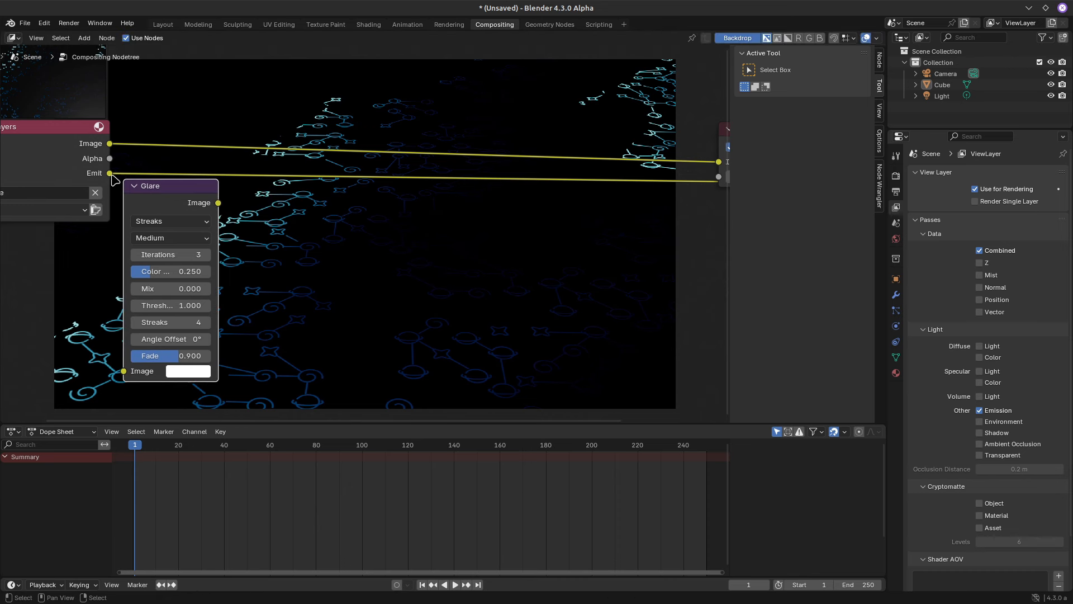
pyautogui.moveTo(110, 173); pyautogui.dragTo(124, 371)
pyautogui.moveTo(164, 191); pyautogui.dragTo(171, 194)
pyautogui.click(179, 243)
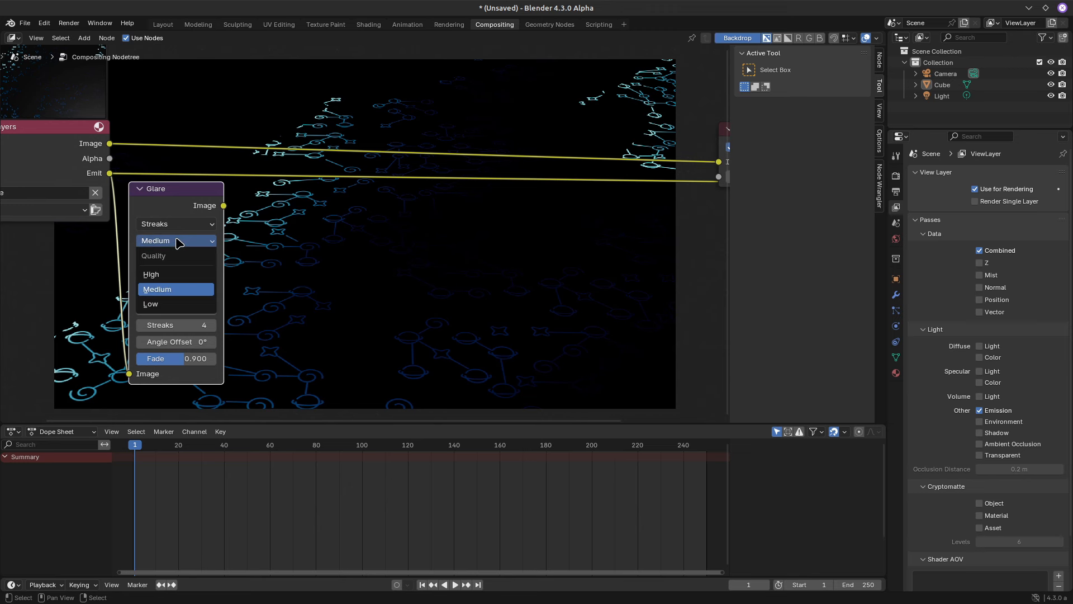
pyautogui.click(172, 274)
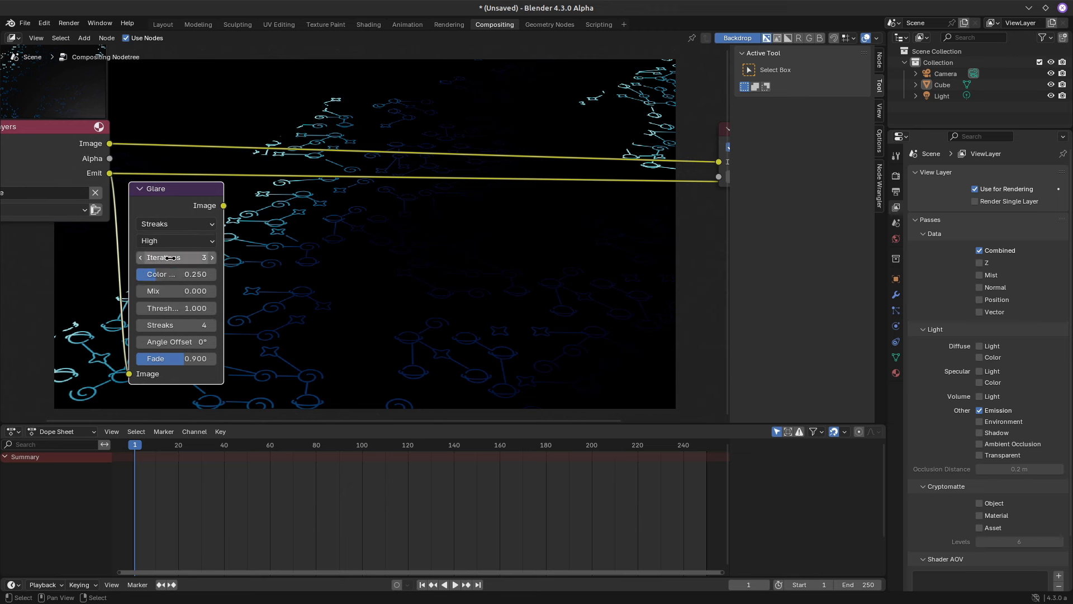
pyautogui.click(170, 226)
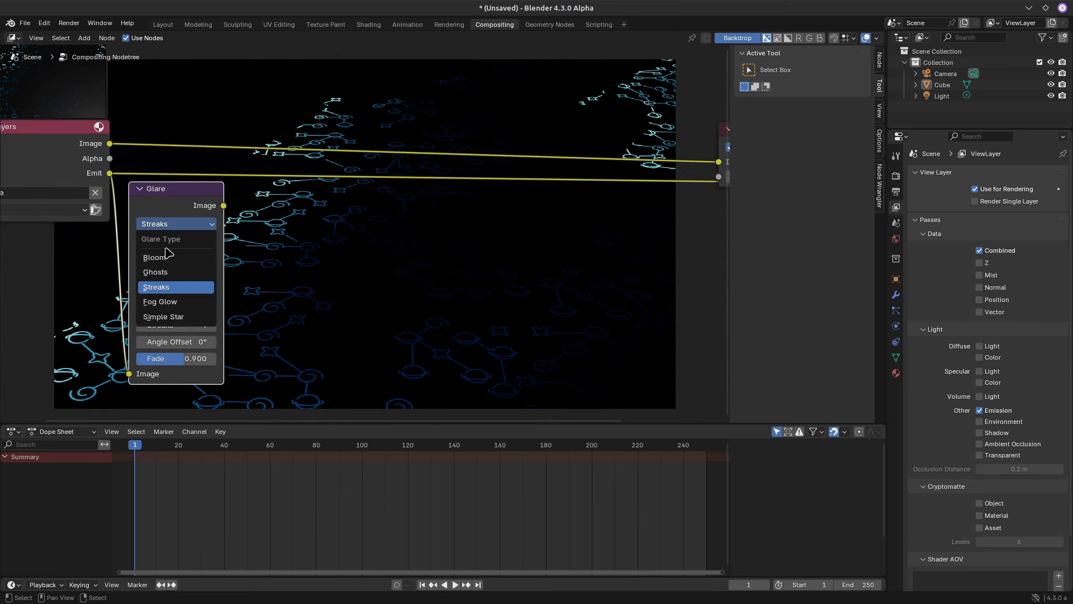
pyautogui.click(168, 258)
# Preview the Glare output through the Viewer node and space out the Viewer, Render Layers and Glare nodes
pyautogui.keyDown('ctrl'); pyautogui.keyDown('shift'); pyautogui.click(180, 201); pyautogui.keyUp('shift'); pyautogui.keyUp('ctrl')
pyautogui.moveTo(299, 126); pyautogui.dragTo(684, 193)
pyautogui.moveTo(60, 131); pyautogui.dragTo(23, 132)
pyautogui.moveTo(180, 191); pyautogui.dragTo(137, 186)
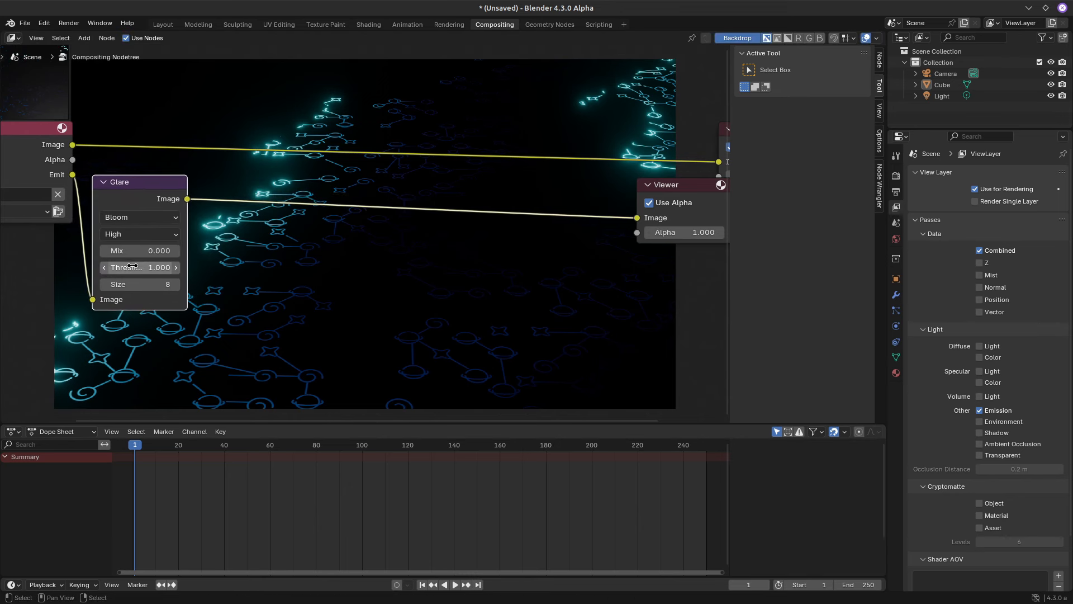
# Try Mix values of -1 and 0 on the Glare node to compare the bloom's effect
pyautogui.moveTo(137, 252); pyautogui.dragTo(115, 252)
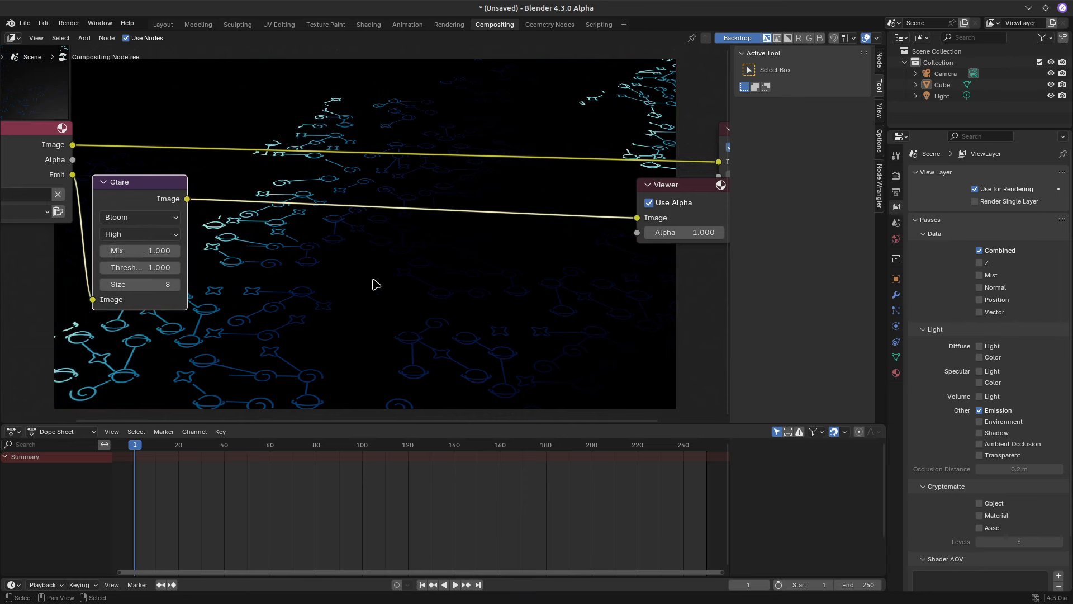
pyautogui.click(149, 251)
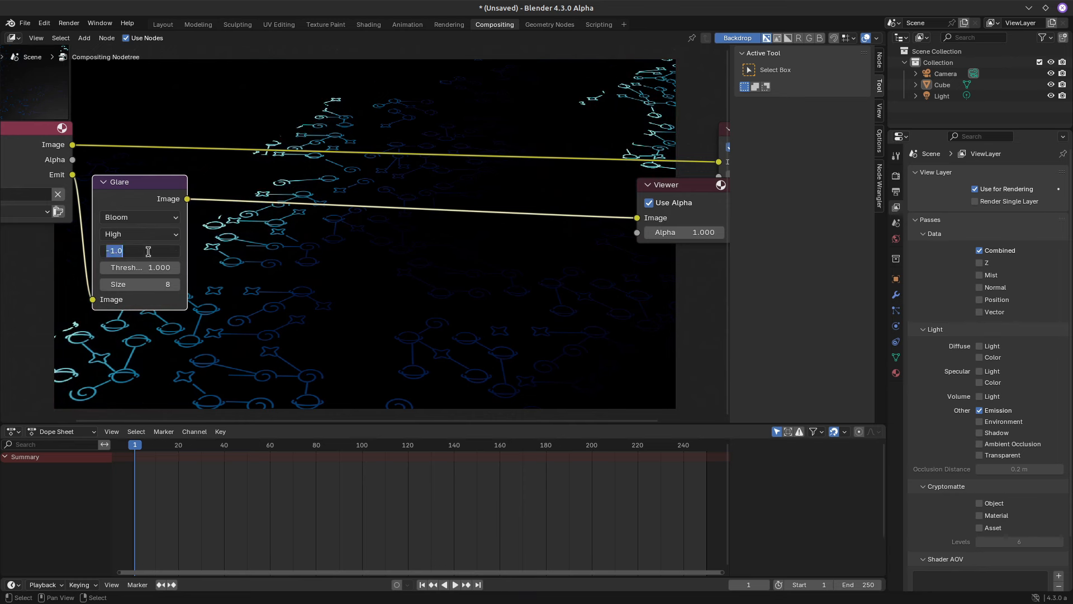
pyautogui.write('0')
pyautogui.press('Return')
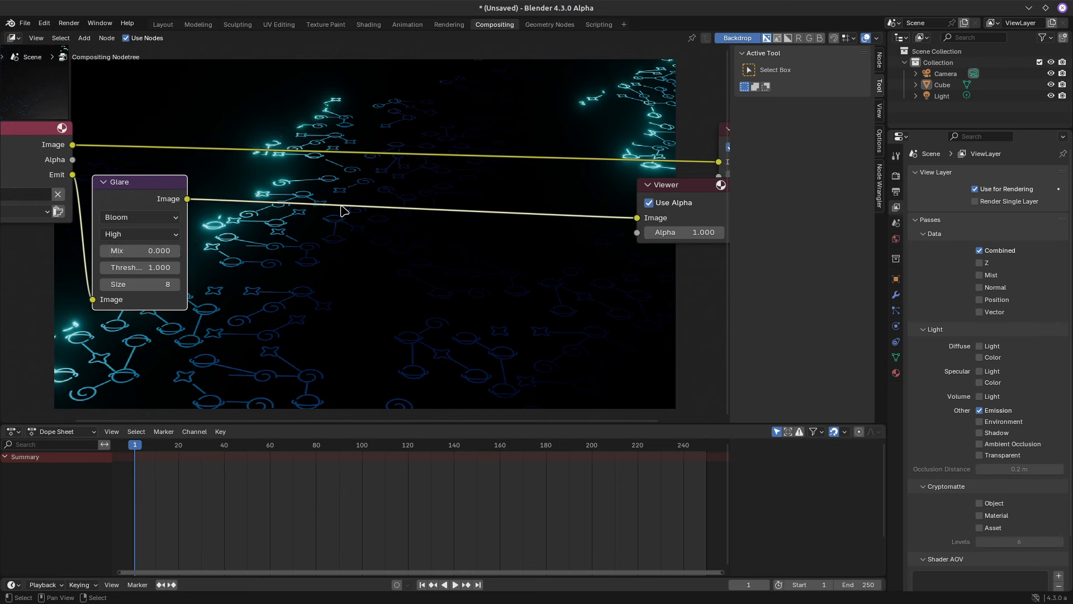
# Set the Glare node's Mix to 1 and its Threshold to 0.470
pyautogui.click(129, 252)
pyautogui.write('1')
pyautogui.press('Return')
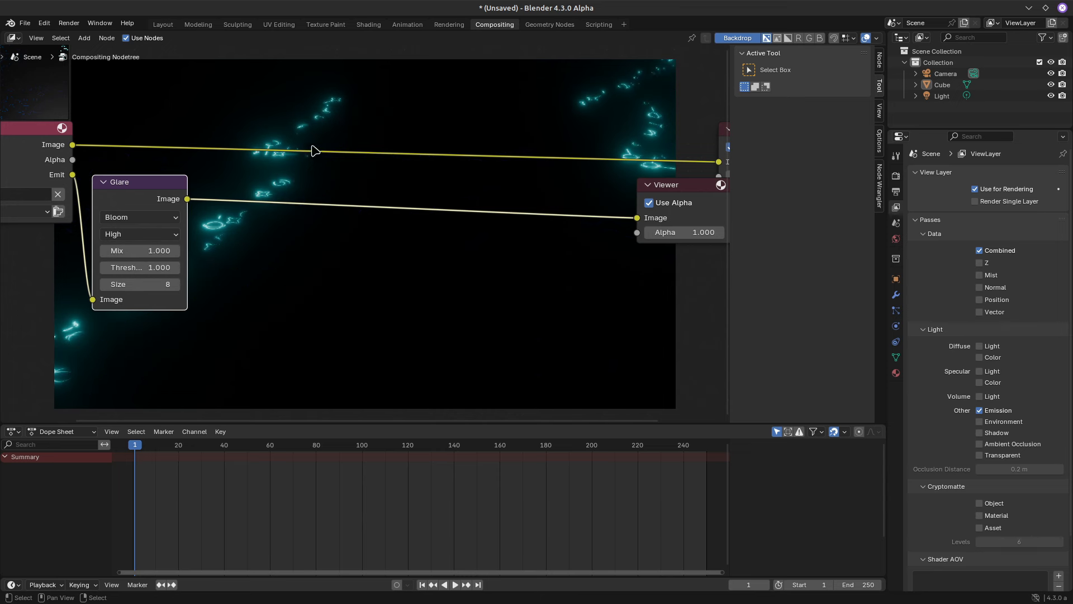
pyautogui.moveTo(140, 267); pyautogui.dragTo(84, 267)
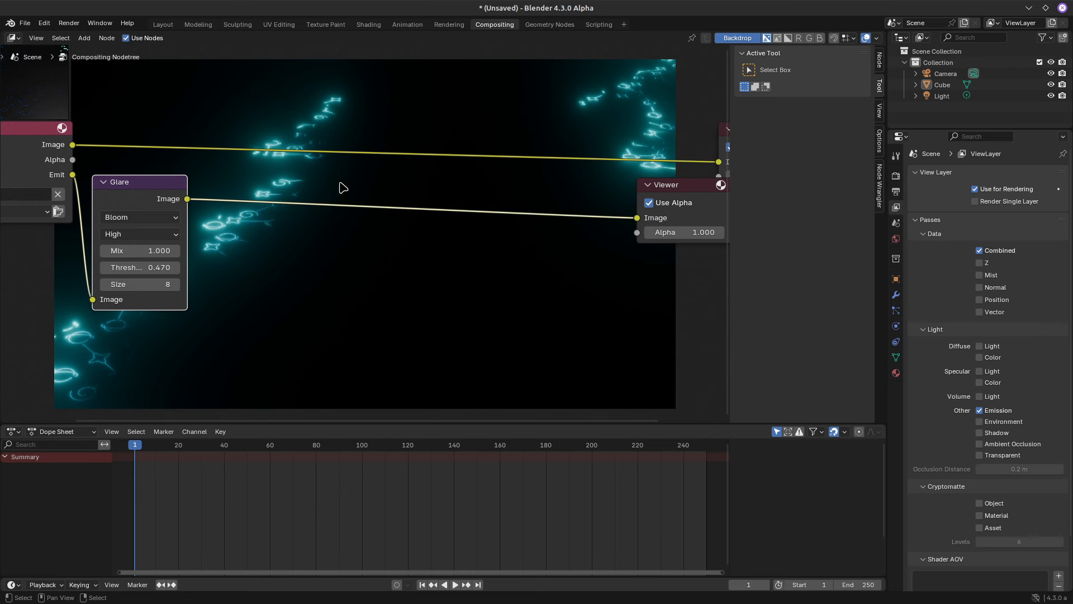
# Insert a Mix Color node on the link from Render Layers to Composite and connect the Glare output to its second Image input
pyautogui.hotkey('shift', 'a')
pyautogui.moveTo(288, 182)
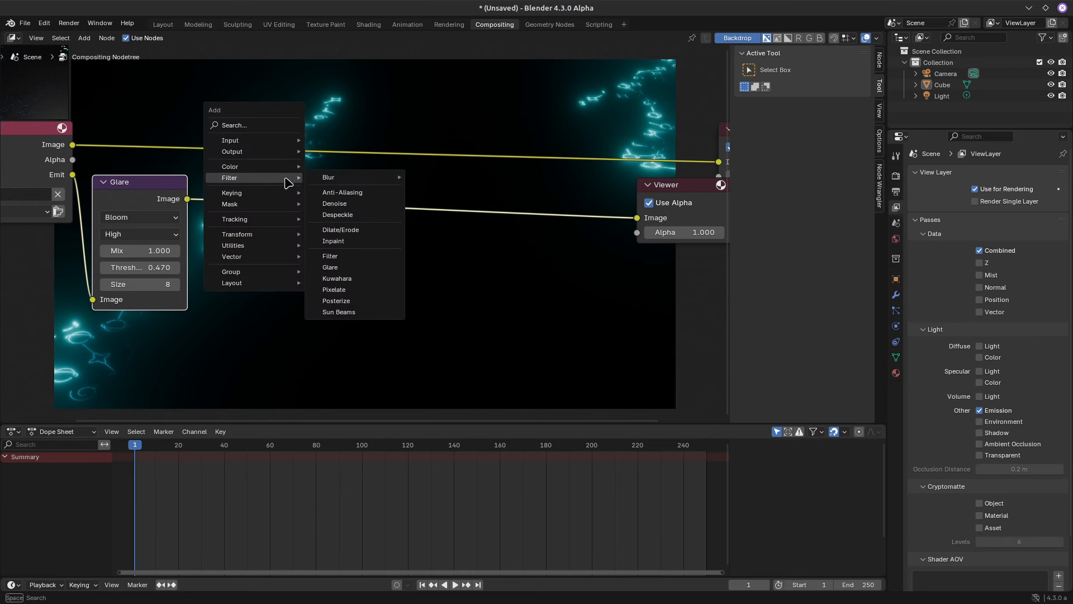
pyautogui.moveTo(256, 166)
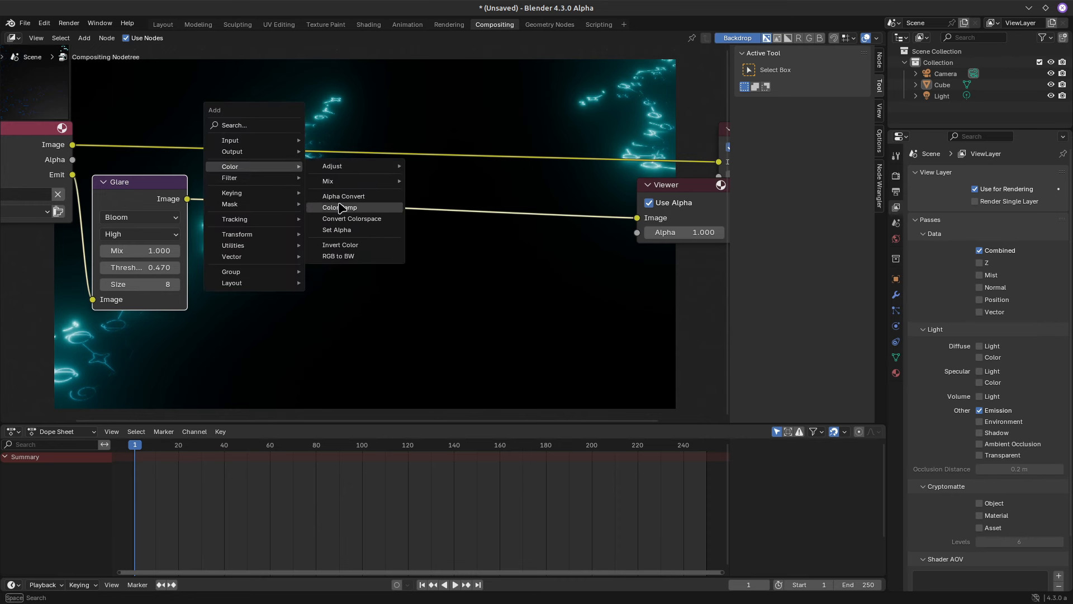
pyautogui.moveTo(348, 181)
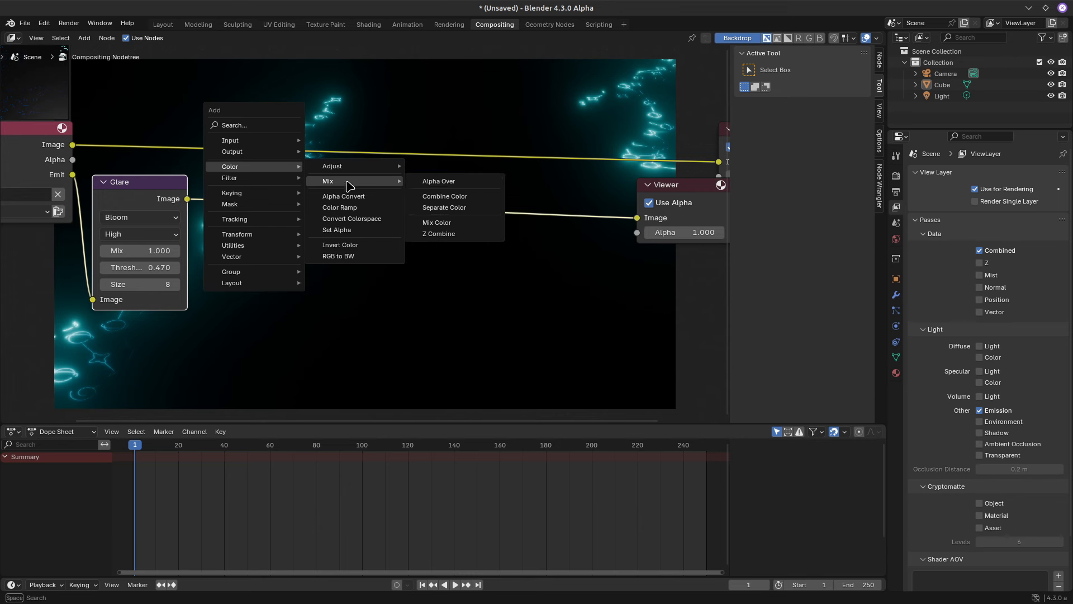
pyautogui.click(431, 221)
pyautogui.click(334, 74)
pyautogui.moveTo(187, 198); pyautogui.dragTo(357, 199)
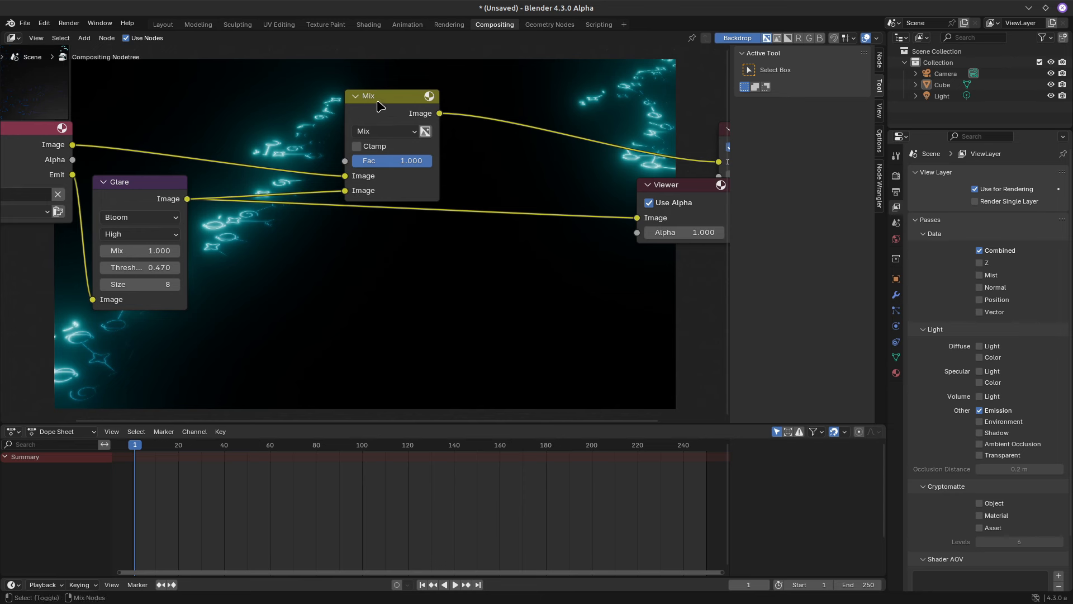
# Preview the Mix node's output through the Viewer and set its blending mode to Add
pyautogui.keyDown('ctrl'); pyautogui.keyDown('shift'); pyautogui.click(369, 196); pyautogui.keyUp('shift'); pyautogui.keyUp('ctrl')
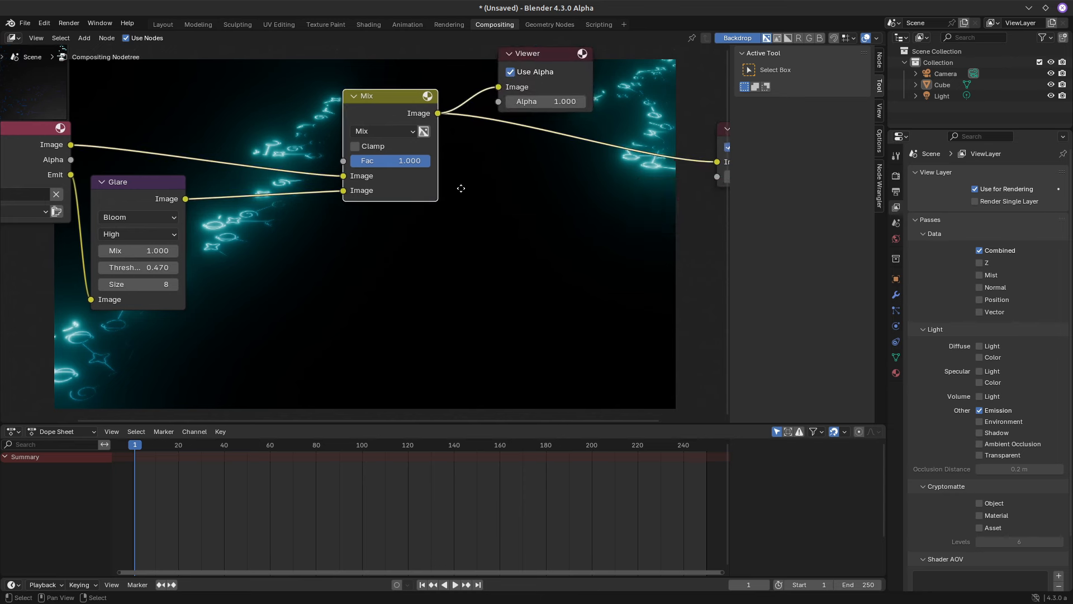
pyautogui.moveTo(460, 187); pyautogui.dragTo(414, 220, button='middle')
pyautogui.click(390, 172)
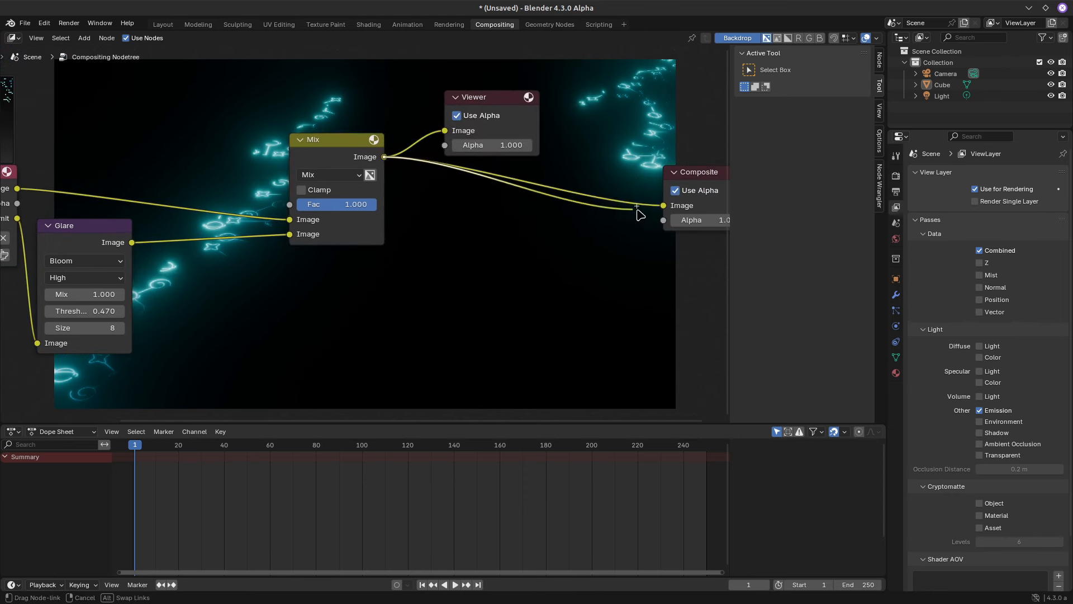
pyautogui.click(327, 178)
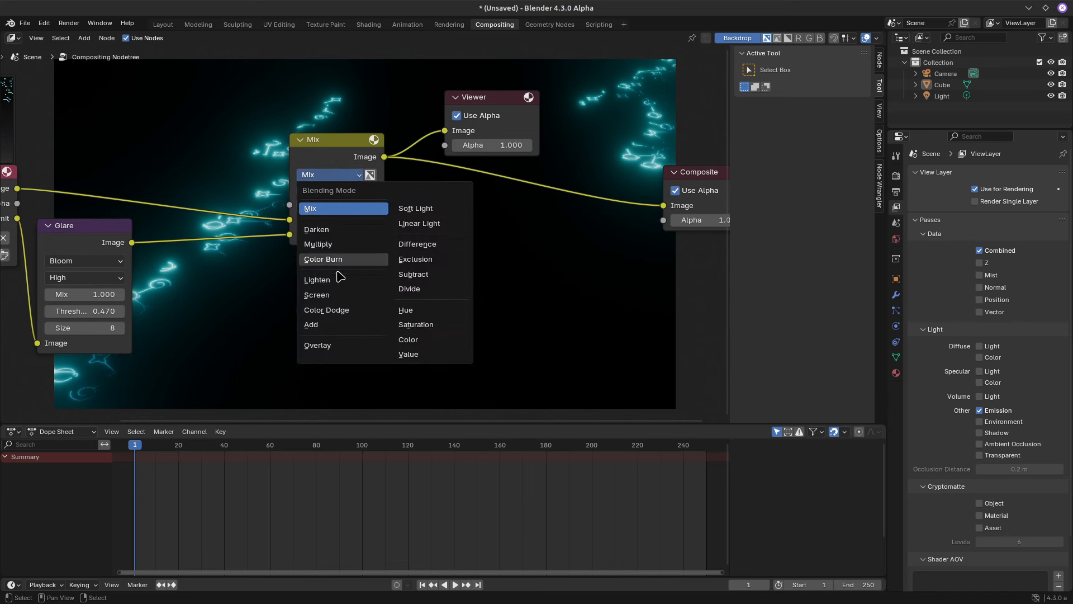
pyautogui.click(329, 324)
pyautogui.moveTo(337, 286); pyautogui.dragTo(436, 278, button='middle')
pyautogui.moveTo(446, 199); pyautogui.dragTo(485, 199)
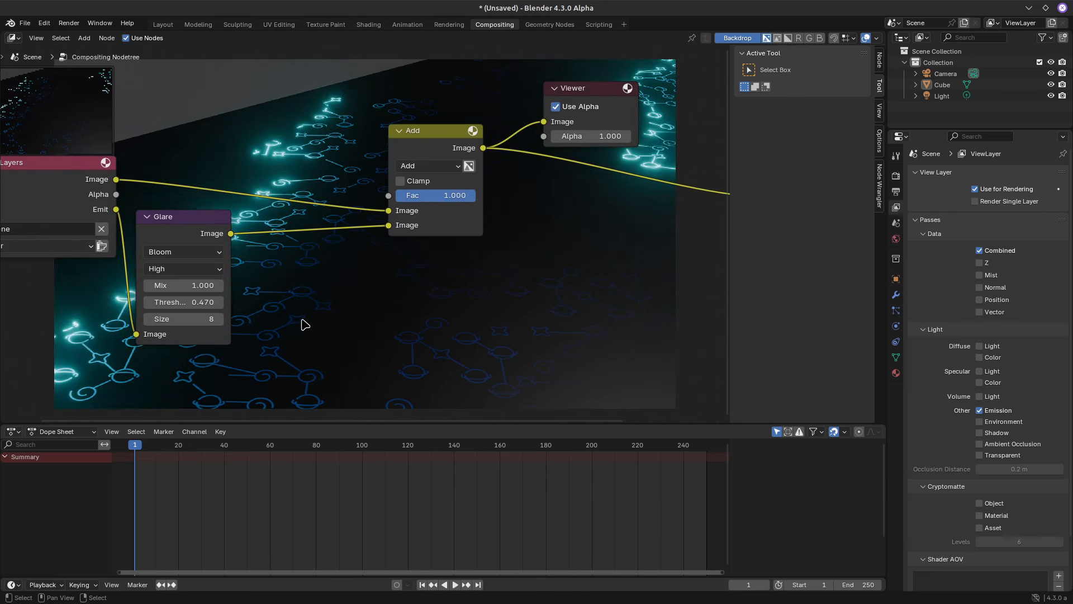
# Set the Glare Threshold to 0.910 and route the Glare output to the Viewer to preview the bloom alone
pyautogui.moveTo(301, 319); pyautogui.dragTo(318, 312, button='middle')
pyautogui.moveTo(217, 299); pyautogui.dragTo(267, 299)
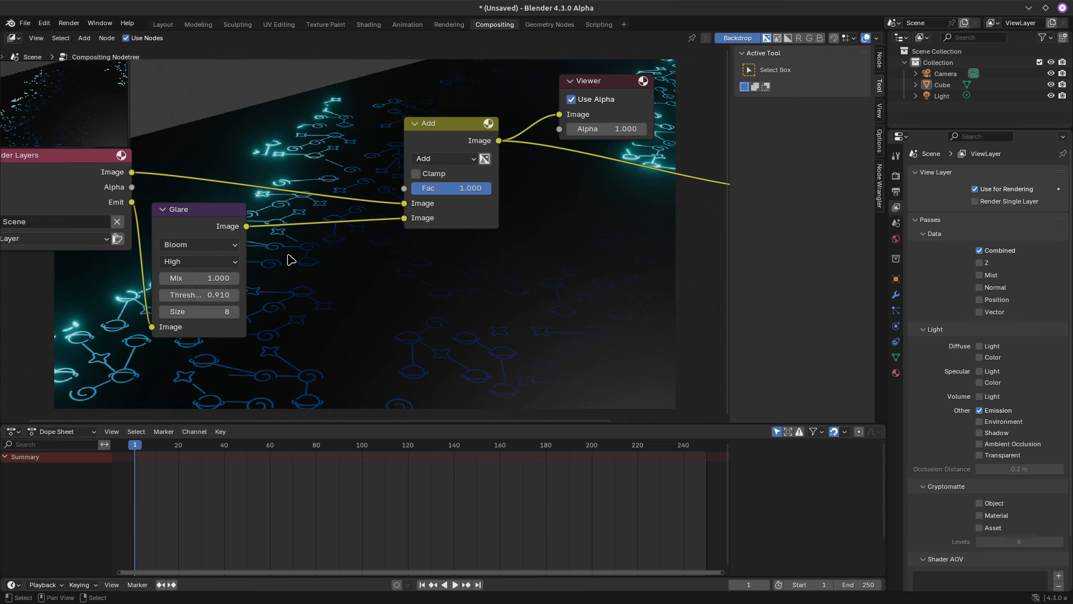
pyautogui.keyDown('ctrl'); pyautogui.keyDown('shift'); pyautogui.click(214, 224); pyautogui.keyUp('shift'); pyautogui.keyUp('ctrl')
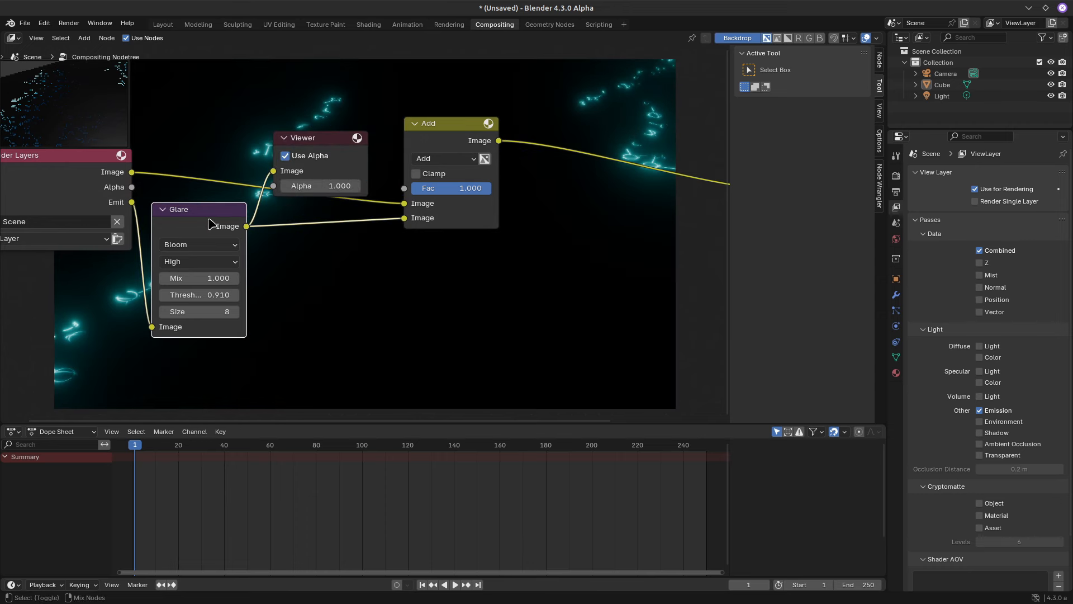
pyautogui.moveTo(321, 141); pyautogui.dragTo(346, 125)
pyautogui.moveTo(207, 222); pyautogui.dragTo(208, 211)
# Add a Sun Beams filter node below the Glare node and move the Render Layers node farther from both
pyautogui.scroll(-3, 304, 277)
pyautogui.hotkey('shift', 'a')
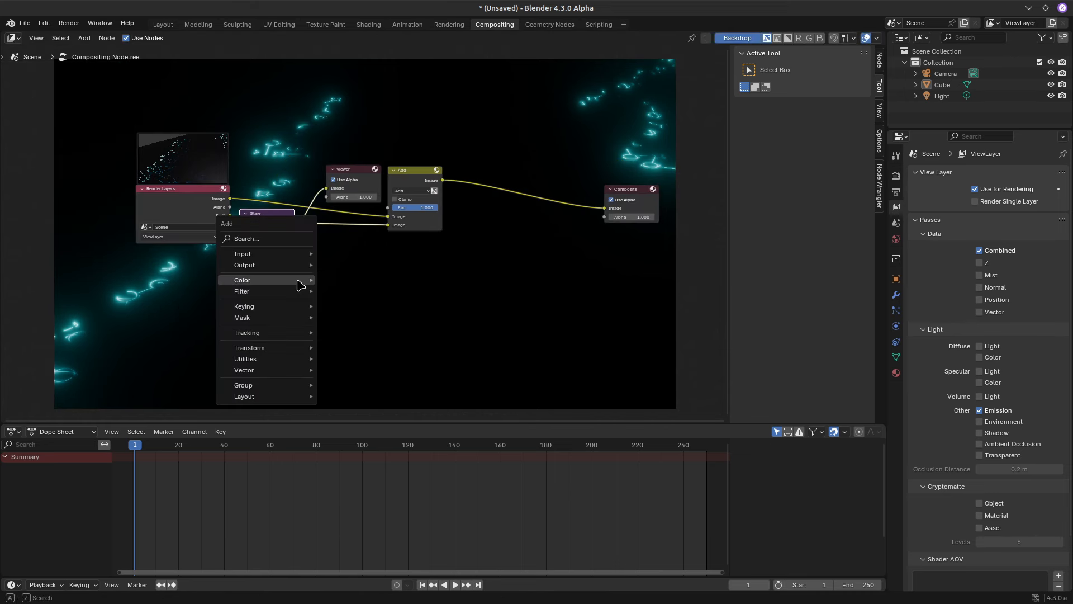
pyautogui.moveTo(277, 297)
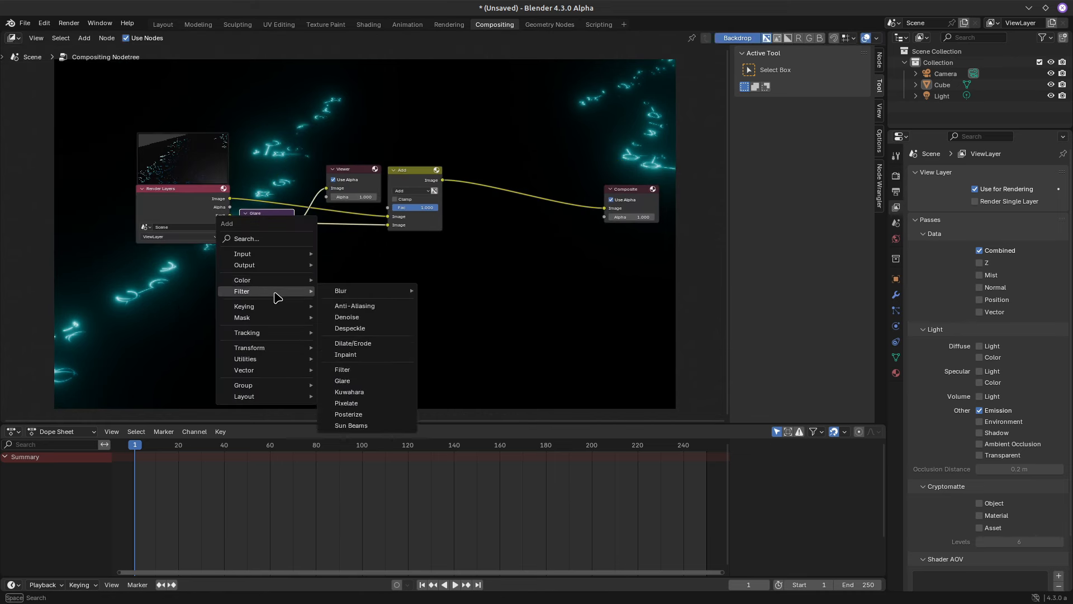
pyautogui.click(351, 426)
pyautogui.click(268, 336)
pyautogui.moveTo(167, 207); pyautogui.dragTo(123, 200)
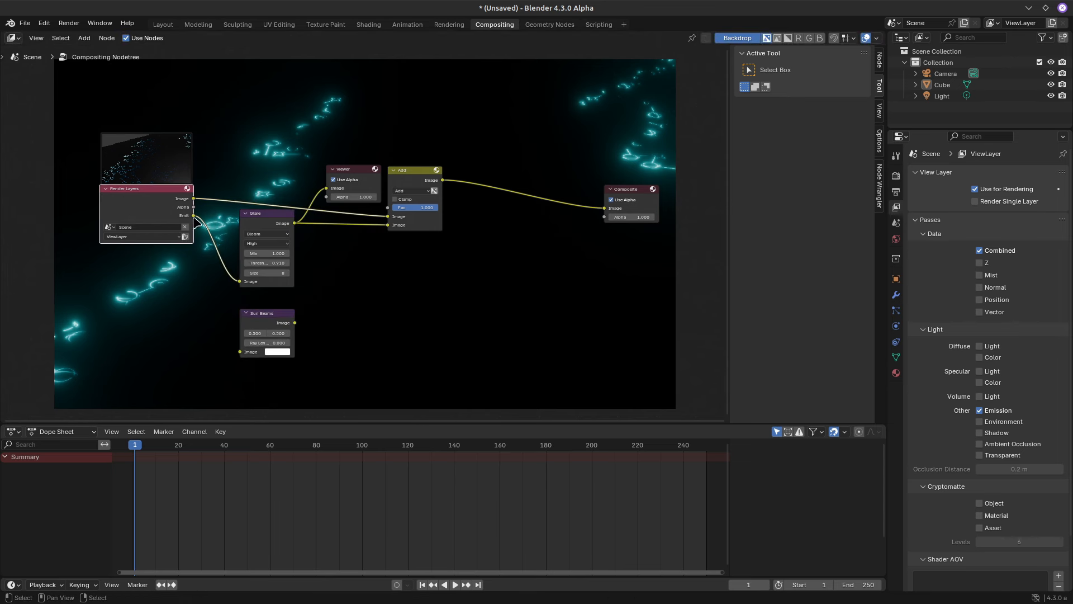
# Connect the Emit pass to the Sun Beams node and preview it through the Viewer with a Ray Length of 0.195
pyautogui.moveTo(194, 216); pyautogui.dragTo(239, 352)
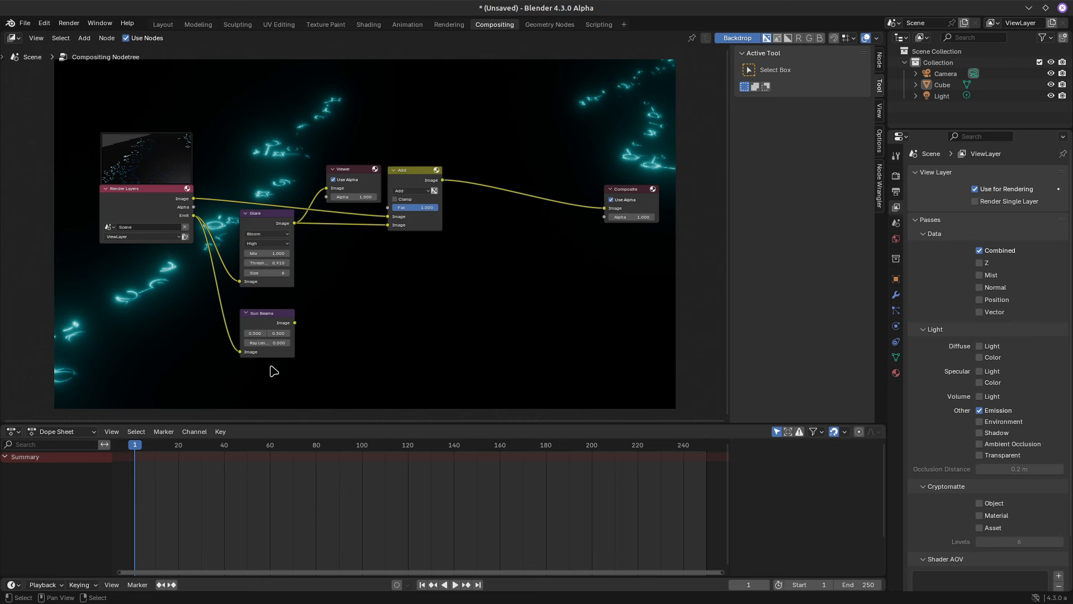
pyautogui.click(265, 325)
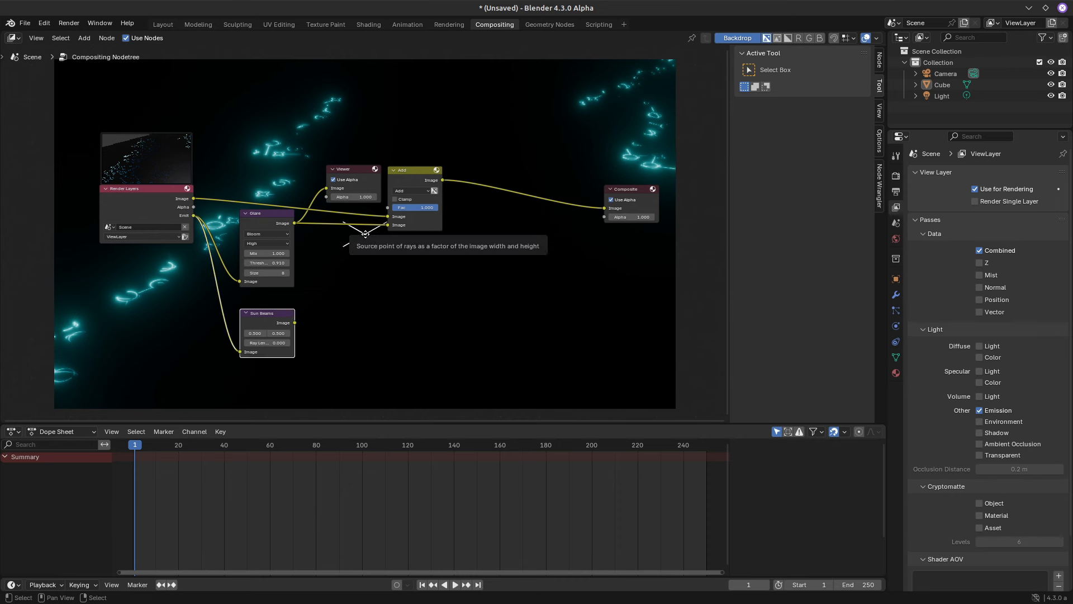
pyautogui.scroll(2, 365, 234)
pyautogui.moveTo(241, 371); pyautogui.dragTo(258, 371)
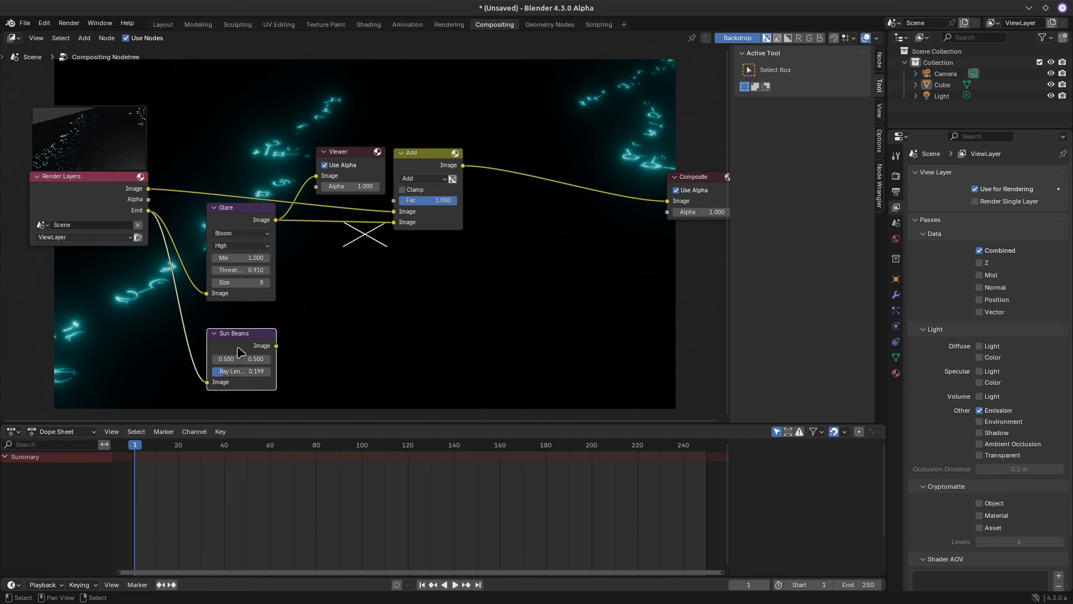
pyautogui.keyDown('ctrl'); pyautogui.keyDown('shift'); pyautogui.click(241, 352); pyautogui.keyUp('shift'); pyautogui.keyUp('ctrl')
pyautogui.moveTo(347, 282); pyautogui.dragTo(351, 280)
pyautogui.keyDown('shift'); pyautogui.moveTo(229, 373); pyautogui.dragTo(226, 373); pyautogui.keyUp('shift')
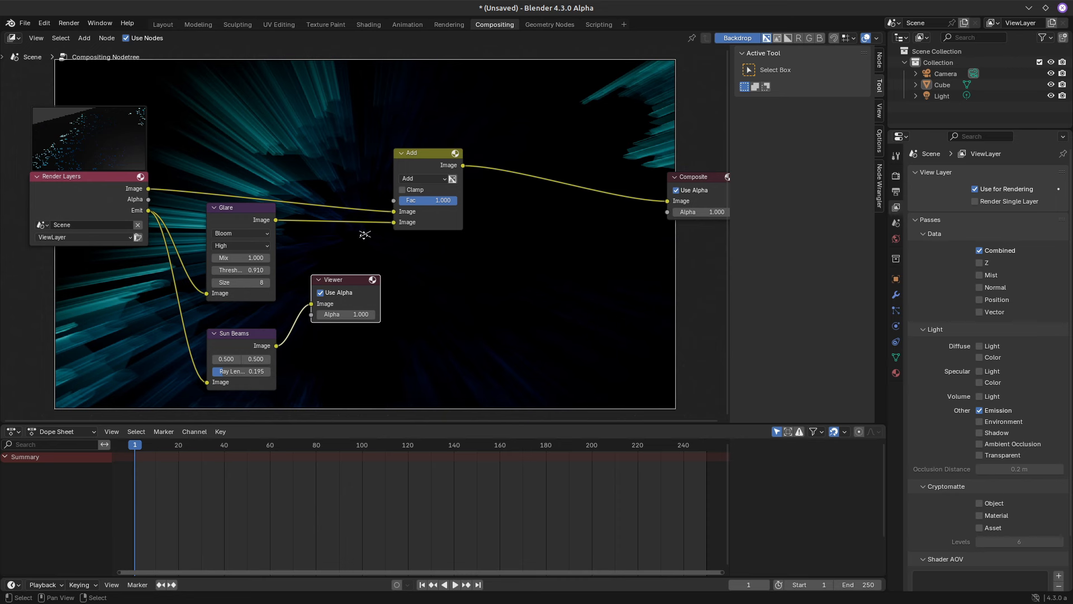
# Move the Sun Beams source point down near the image's lower edge, to about 0.492, 0.124
pyautogui.moveTo(365, 234)
pyautogui.keyDown('alt'); pyautogui.mouseDown(button='middle')
pyautogui.moveTo(372, 357)
pyautogui.moveTo(371, 249)
pyautogui.mouseUp(button='middle'); pyautogui.keyUp('alt')
pyautogui.moveTo(370, 248); pyautogui.dragTo(373, 246)
pyautogui.click(248, 338)
pyautogui.moveTo(372, 246); pyautogui.dragTo(407, 367)
pyautogui.moveTo(407, 367); pyautogui.dragTo(407, 328, button='middle')
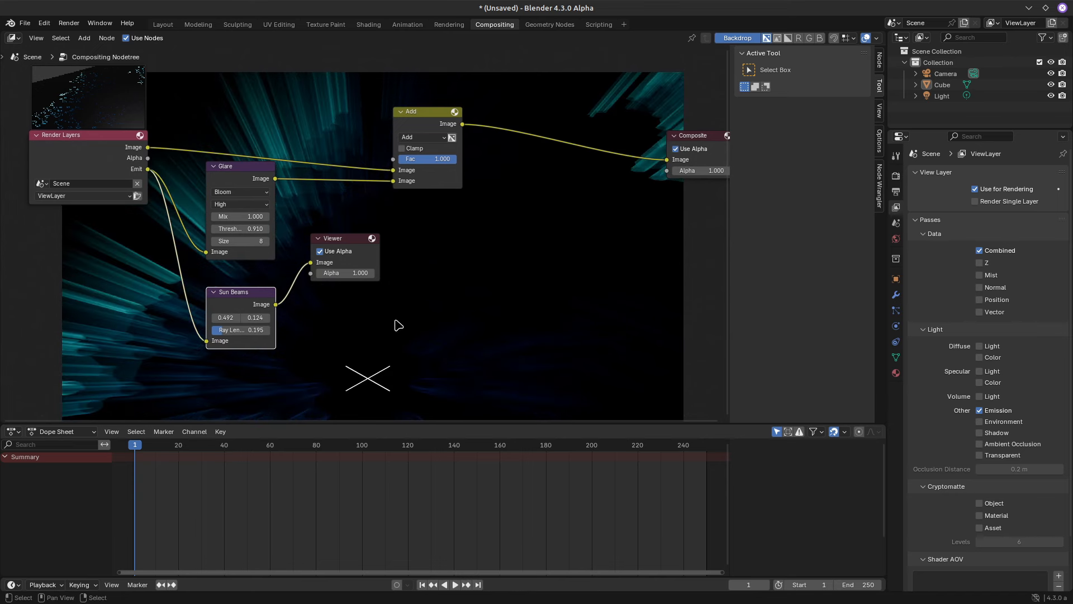
# Shrink the backdrop and move the Sun Beams source point far below the image, to 0.395, -7.000
pyautogui.press('v')
pyautogui.press('v')
pyautogui.press('v')
pyautogui.press('v')
pyautogui.press('v')
pyautogui.press('v')
pyautogui.press('v')
pyautogui.press('v')
pyautogui.press('v')
pyautogui.press('v')
pyautogui.moveTo(388, 319); pyautogui.dragTo(365, 290, button='middle')
pyautogui.press('v')
pyautogui.press('v')
pyautogui.press('v')
pyautogui.press('v')
pyautogui.press('v')
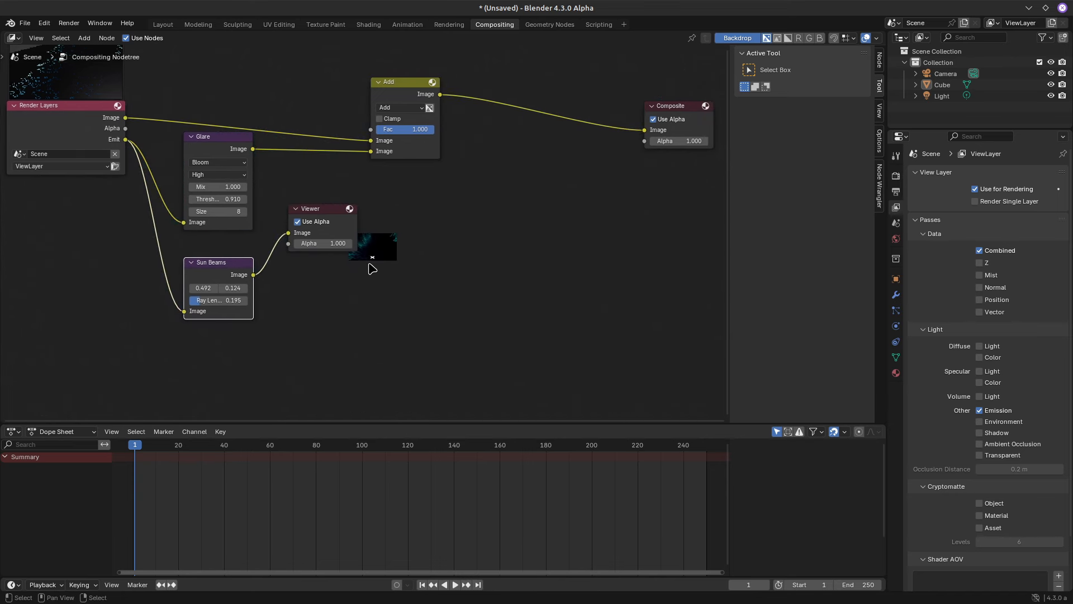
pyautogui.moveTo(373, 255); pyautogui.dragTo(371, 283)
pyautogui.moveTo(374, 375); pyautogui.dragTo(364, 418)
pyautogui.click(366, 400)
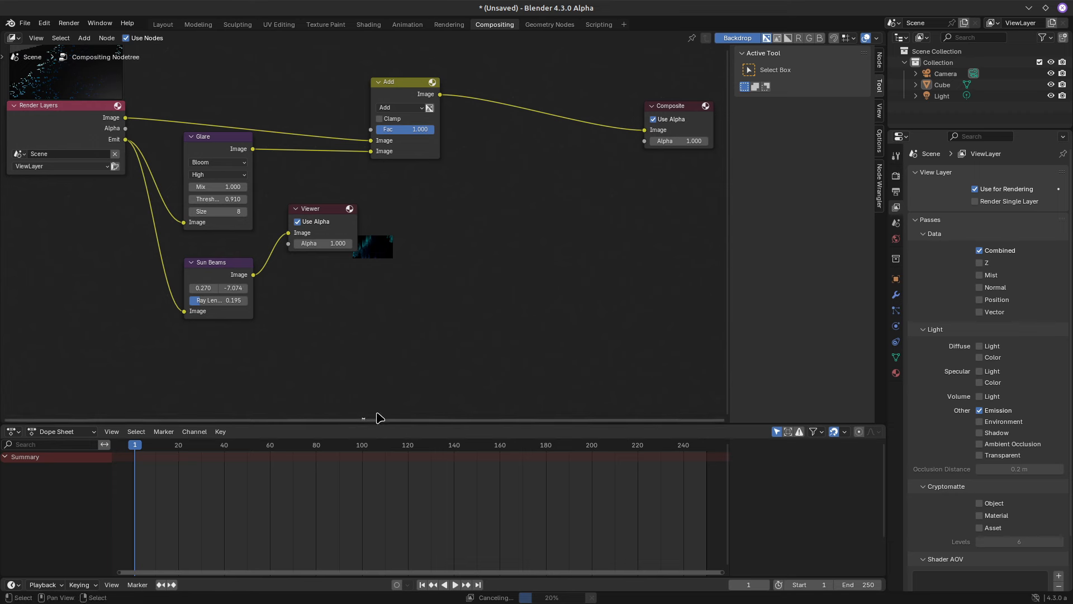
pyautogui.moveTo(381, 395); pyautogui.dragTo(376, 378, button='middle')
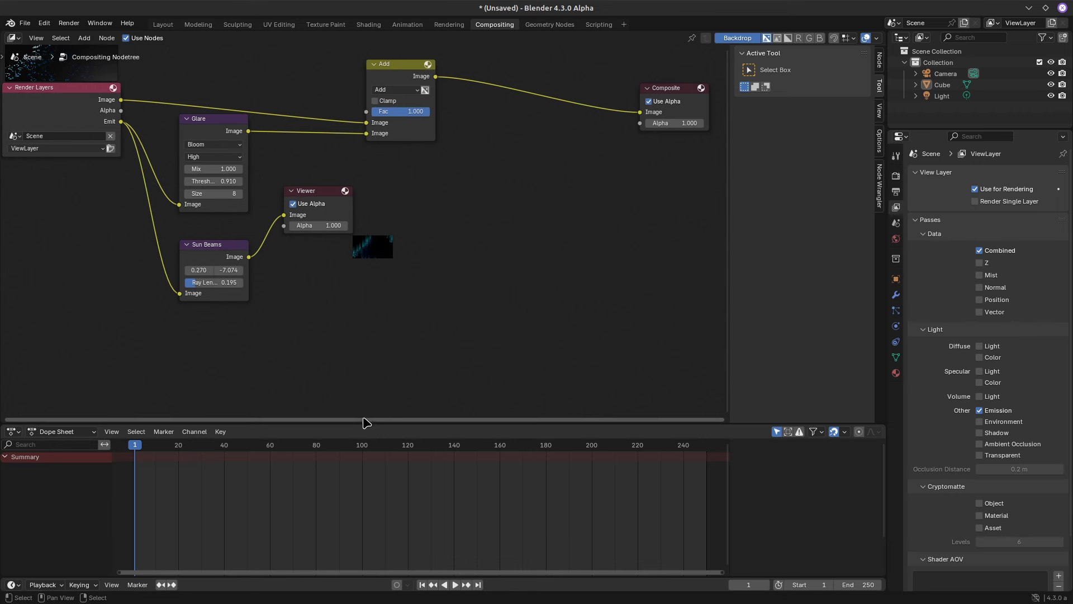
pyautogui.moveTo(363, 417); pyautogui.dragTo(372, 416)
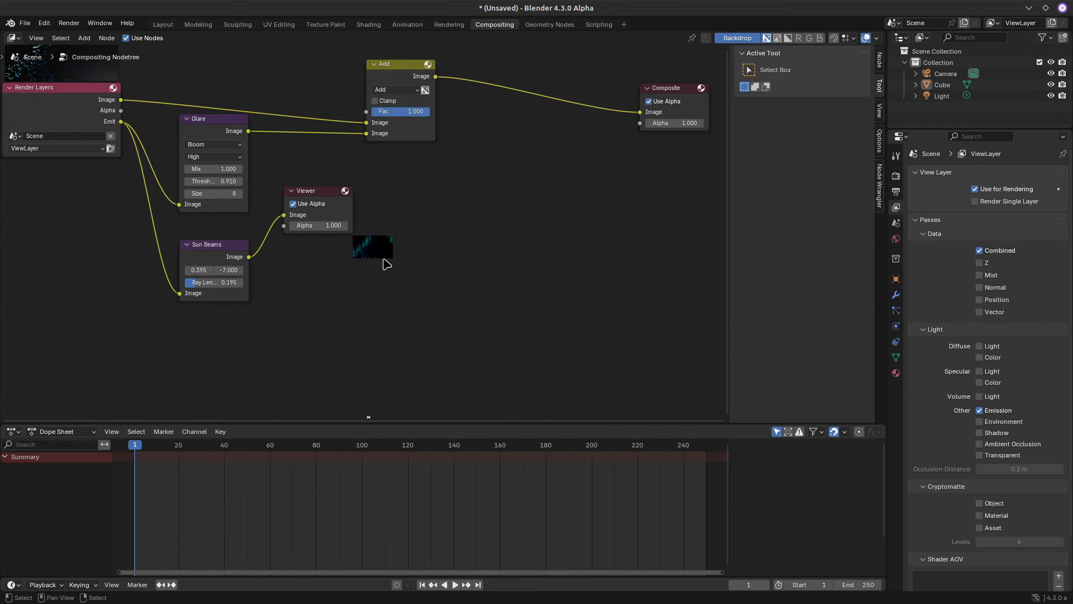
# Enlarge the backdrop again and set the Sun Beams Ray Length to 0.045
pyautogui.press('v')
pyautogui.press('v')
pyautogui.hotkey('alt', 'v')
pyautogui.hotkey('alt', 'v')
pyautogui.hotkey('alt', 'v')
pyautogui.hotkey('alt', 'v')
pyautogui.hotkey('alt', 'v')
pyautogui.hotkey('alt', 'v')
pyautogui.hotkey('alt', 'v')
pyautogui.hotkey('alt', 'v')
pyautogui.hotkey('alt', 'v')
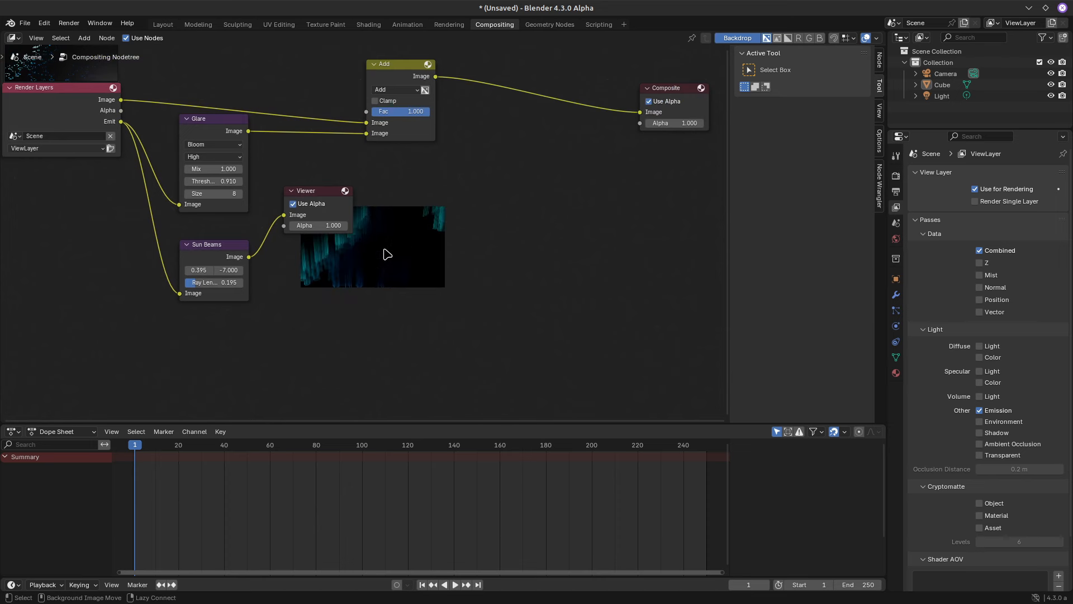
pyautogui.hotkey('alt', 'v')
pyautogui.hotkey('alt', 'v')
pyautogui.hotkey('alt', 'v')
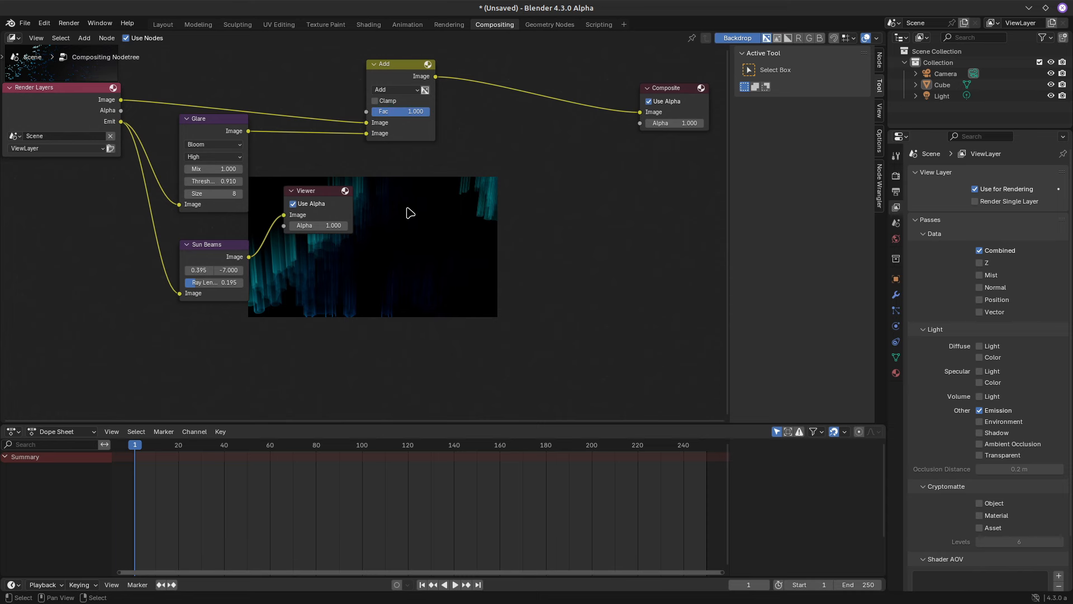
pyautogui.scroll(4, 296, 288)
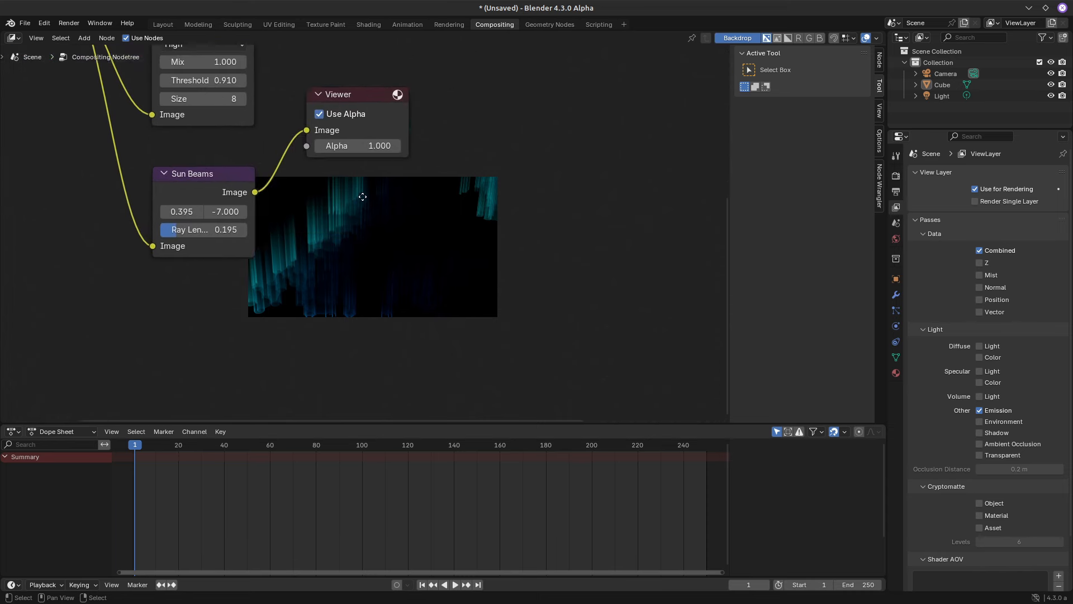
pyautogui.moveTo(177, 230); pyautogui.dragTo(163, 229)
pyautogui.scroll(-2, 365, 220)
pyautogui.click(371, 114)
pyautogui.moveTo(371, 114); pyautogui.dragTo(411, 111)
pyautogui.hotkey('alt', 'v')
pyautogui.hotkey('alt', 'v')
pyautogui.hotkey('alt', 'v')
pyautogui.hotkey('alt', 'v')
pyautogui.hotkey('alt', 'v')
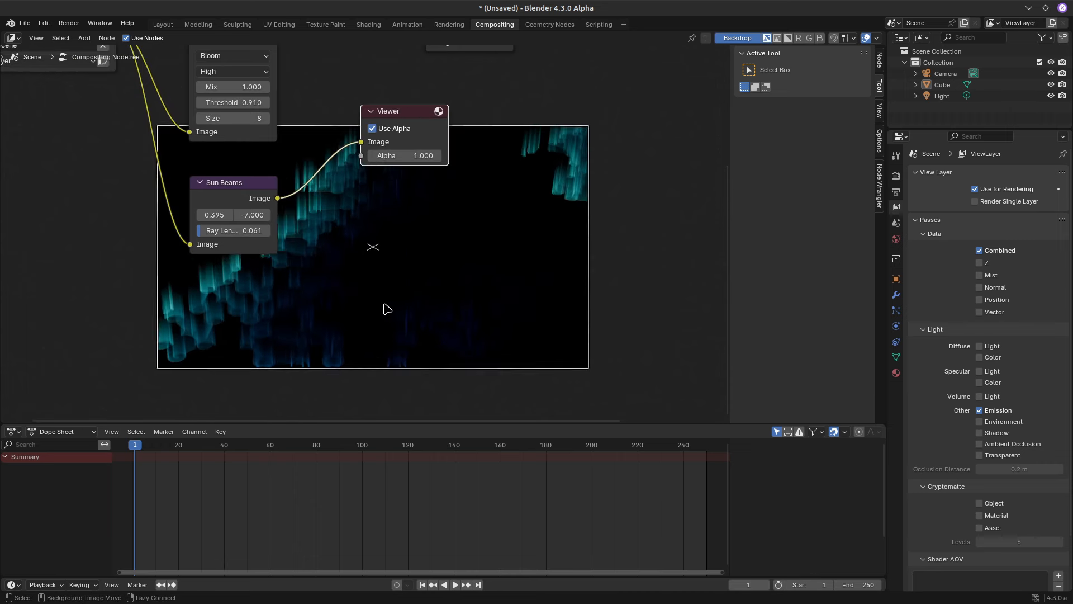
pyautogui.moveTo(235, 230); pyautogui.dragTo(233, 230)
pyautogui.moveTo(200, 231); pyautogui.dragTo(200, 231)
# Duplicate the Glare node onto the link between Sun Beams and Viewer, spacing the Viewer farther from it
pyautogui.moveTo(337, 185); pyautogui.dragTo(331, 204, button='middle')
pyautogui.moveTo(389, 138); pyautogui.dragTo(490, 141)
pyautogui.click(212, 58)
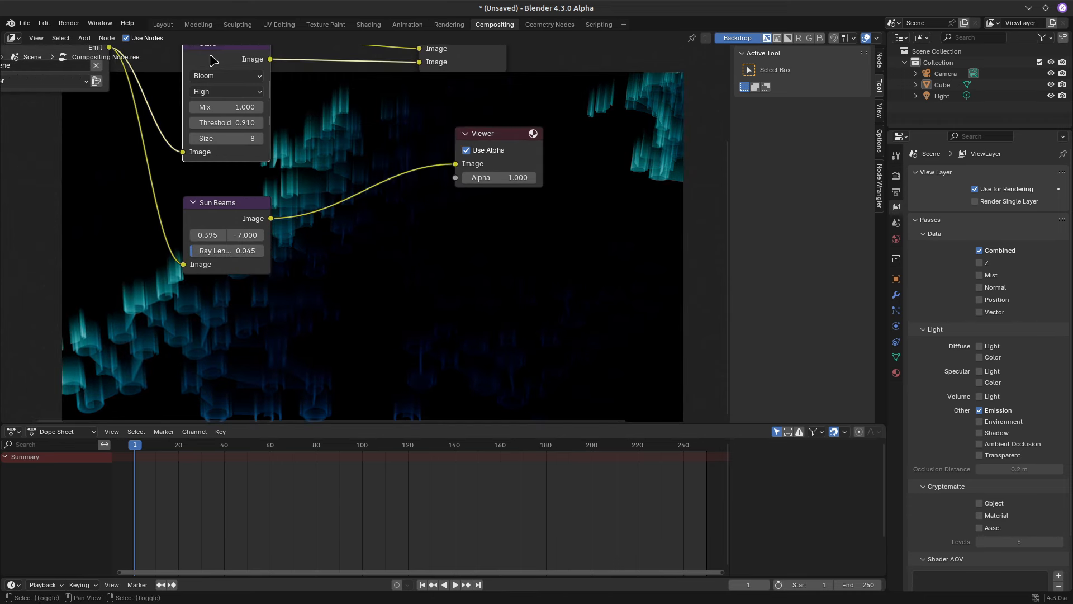
pyautogui.hotkey('shift', 'd')
pyautogui.click(324, 166)
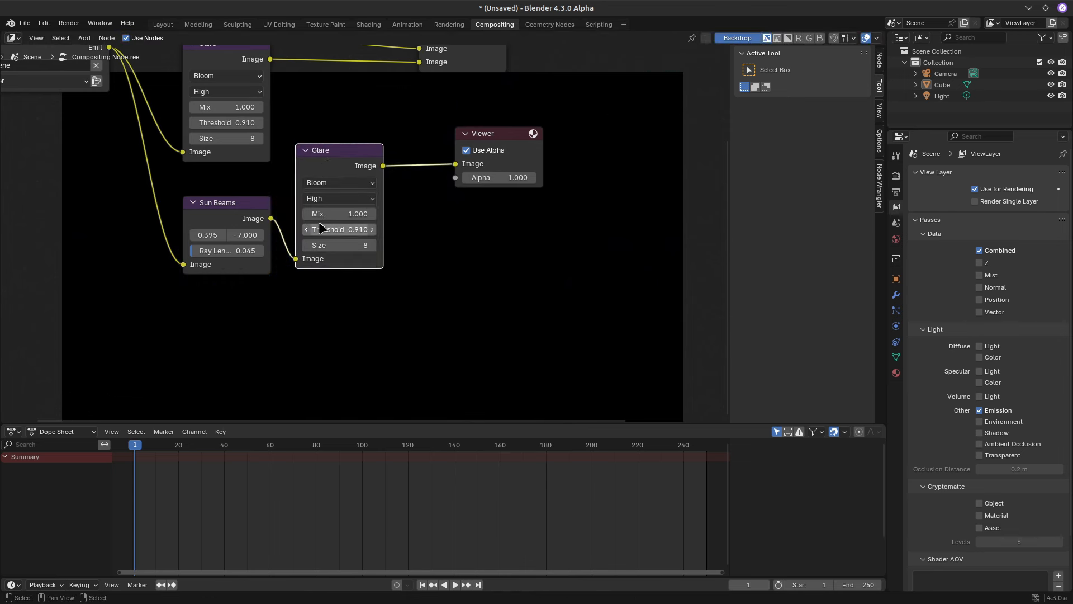
pyautogui.keyDown('ctrl'); pyautogui.keyDown('shift'); pyautogui.click(335, 164); pyautogui.keyUp('shift'); pyautogui.keyUp('ctrl')
pyautogui.moveTo(457, 87); pyautogui.dragTo(554, 116)
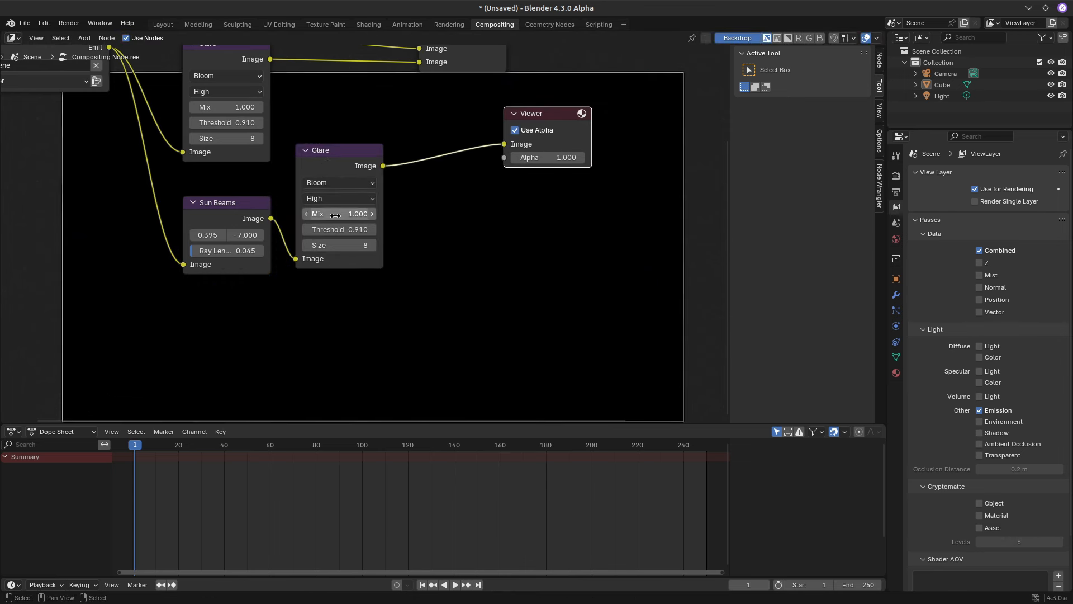
# Set the duplicated Glare node's Threshold to 0.030 and try the Fog Glow glare type
pyautogui.moveTo(335, 230); pyautogui.dragTo(237, 230)
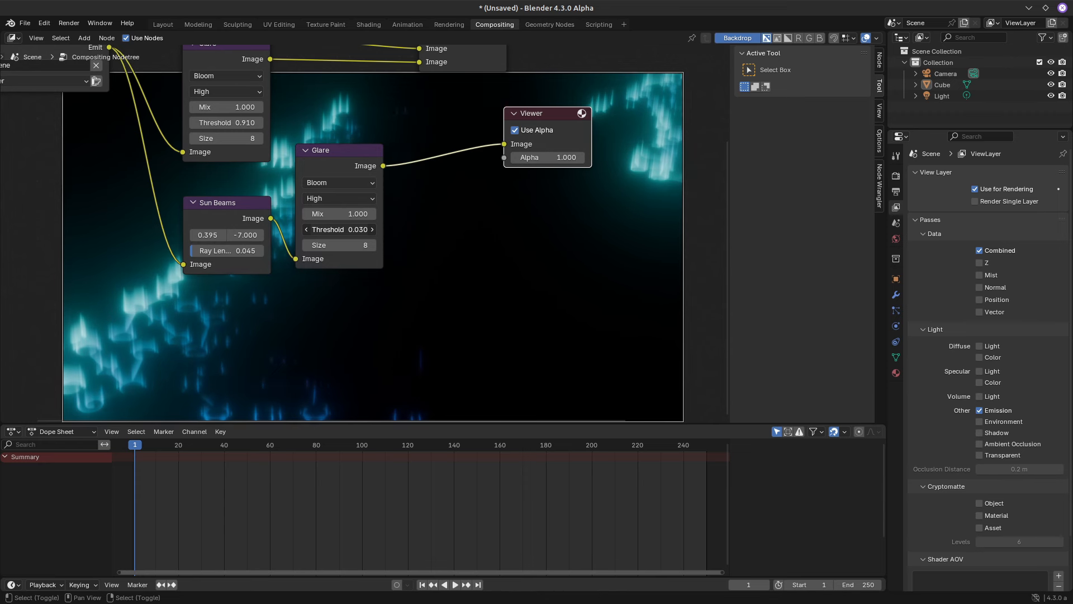
pyautogui.click(349, 183)
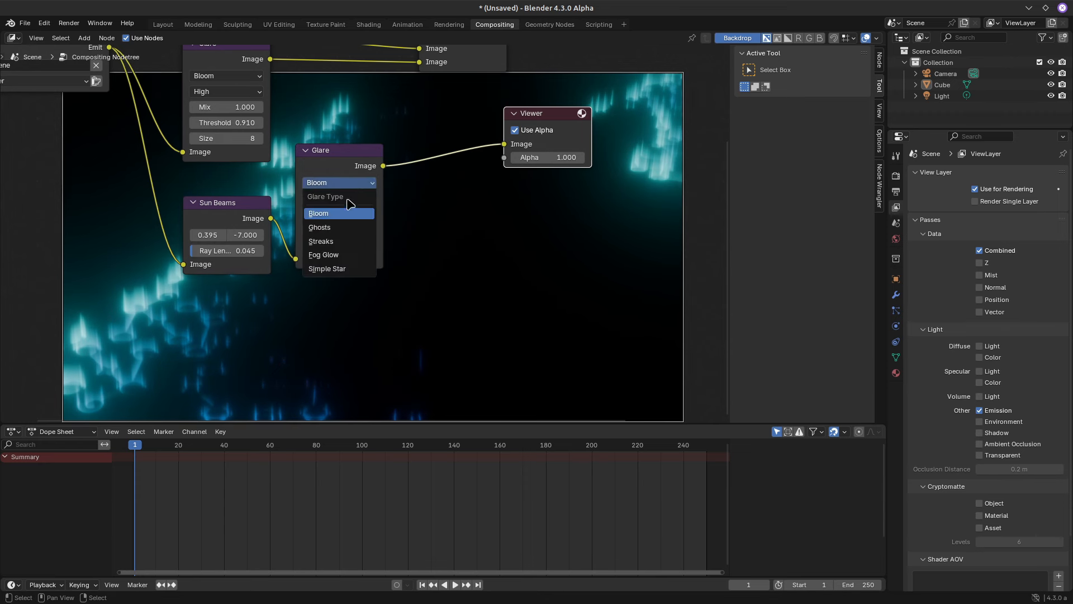
pyautogui.click(346, 261)
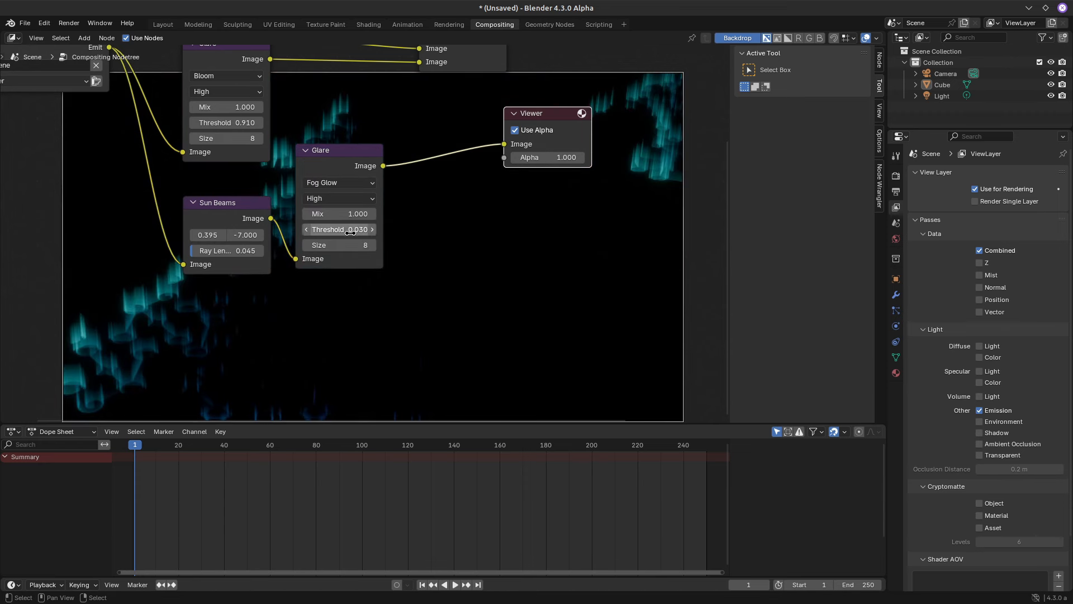
pyautogui.click(341, 164)
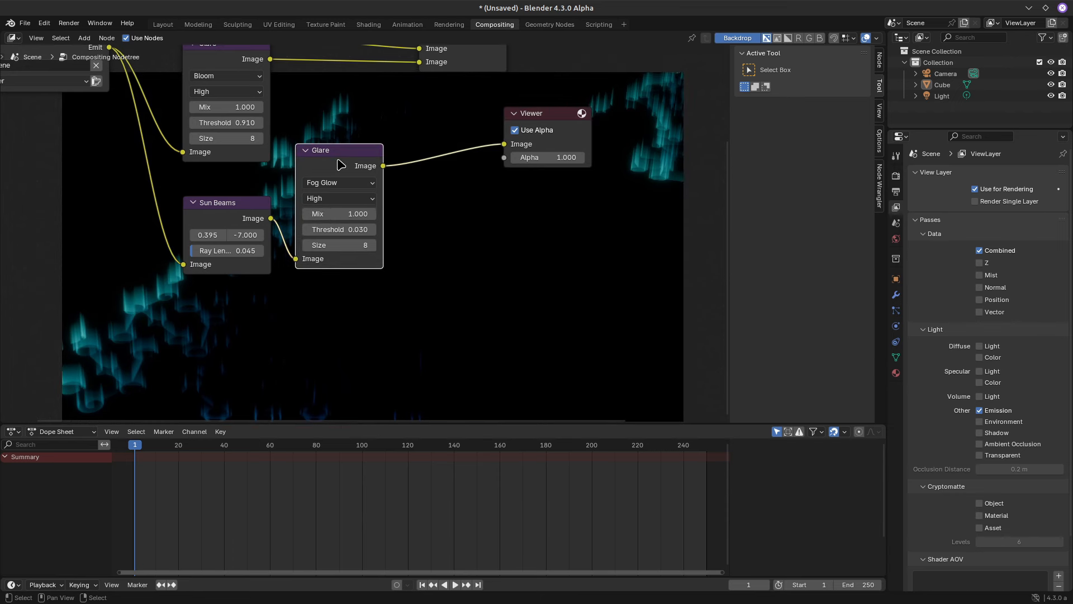
# Set the duplicated Glare node's Mix to 0 and switch its glare type back to Bloom
pyautogui.moveTo(339, 216)
pyautogui.mouseDown()
pyautogui.moveTo(319, 216)
pyautogui.moveTo(337, 216)
pyautogui.mouseUp()
pyautogui.click(337, 216)
pyautogui.write('0')
pyautogui.press('Return')
pyautogui.keyDown('ctrl'); pyautogui.keyDown('shift'); pyautogui.click(343, 162); pyautogui.keyUp('shift'); pyautogui.keyUp('ctrl')
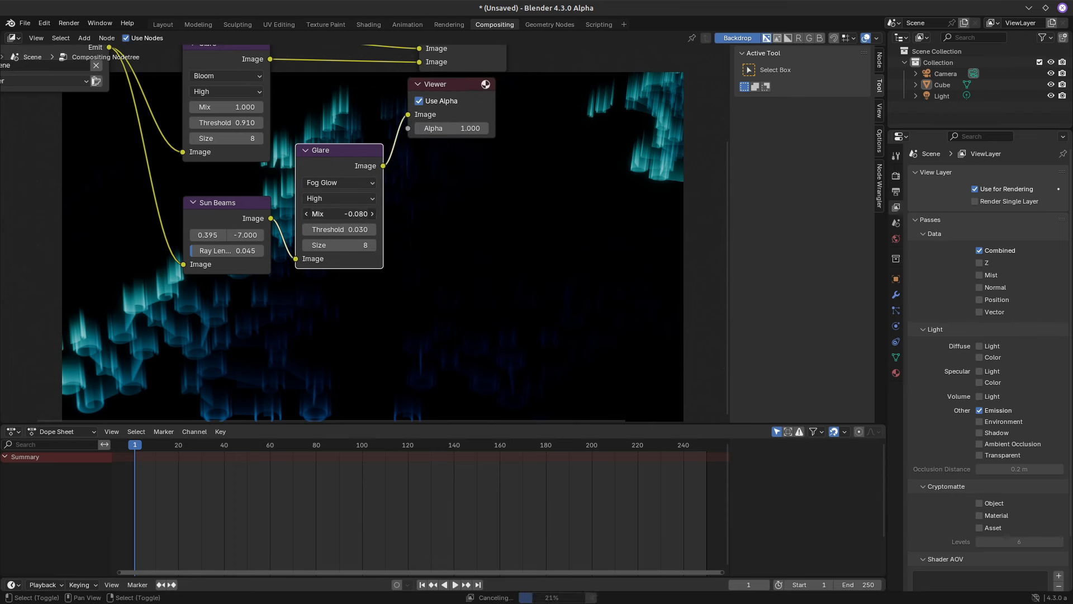
pyautogui.click(352, 183)
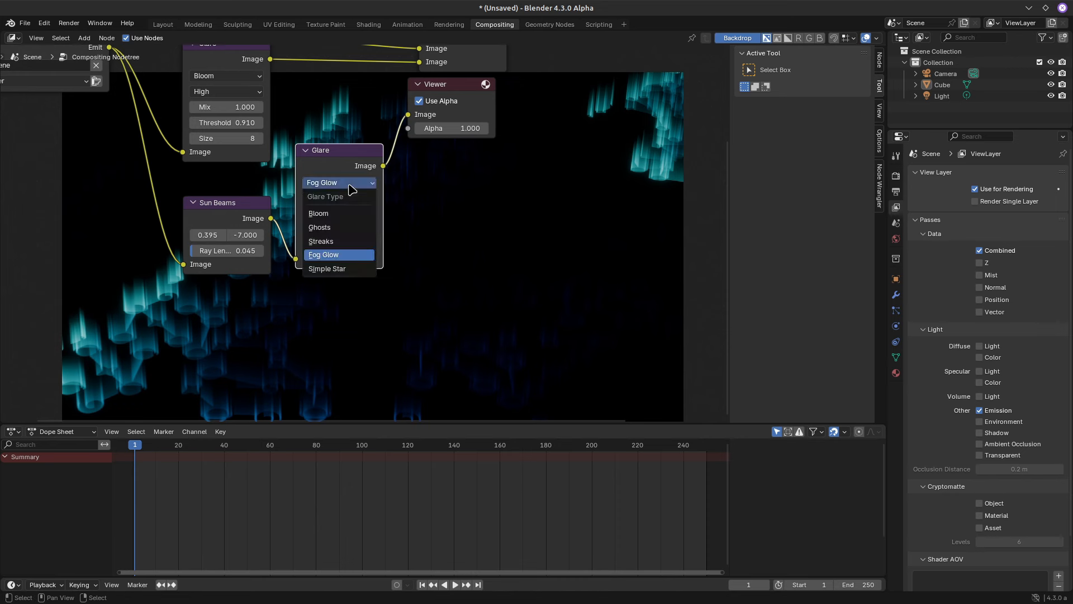
pyautogui.click(341, 214)
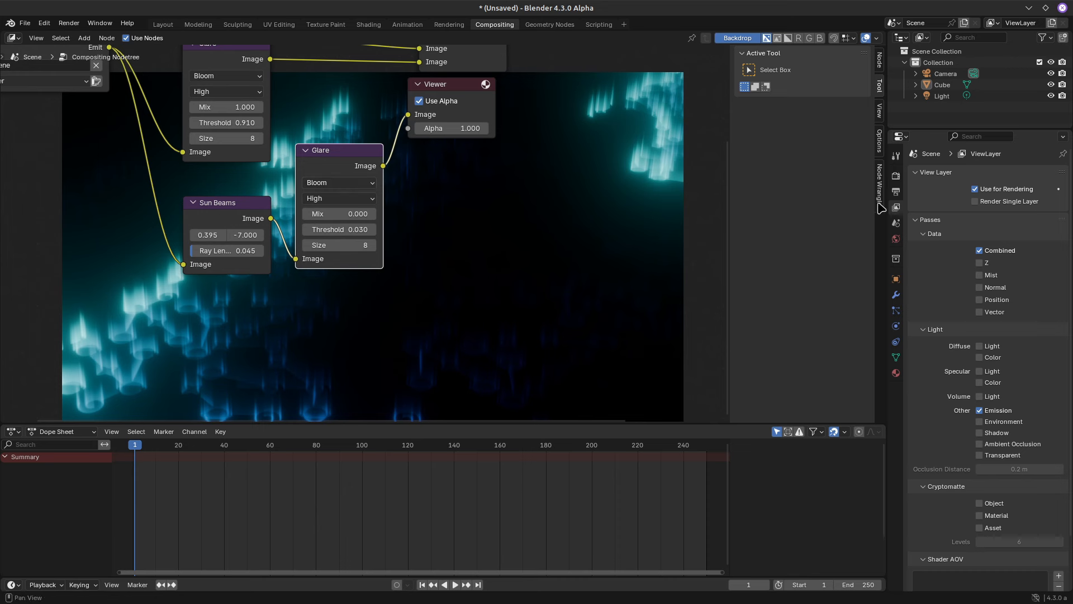
# Show the scene's render settings, then set the Threshold of the Glare node after Sun Beams to 0.070
pyautogui.click(895, 175)
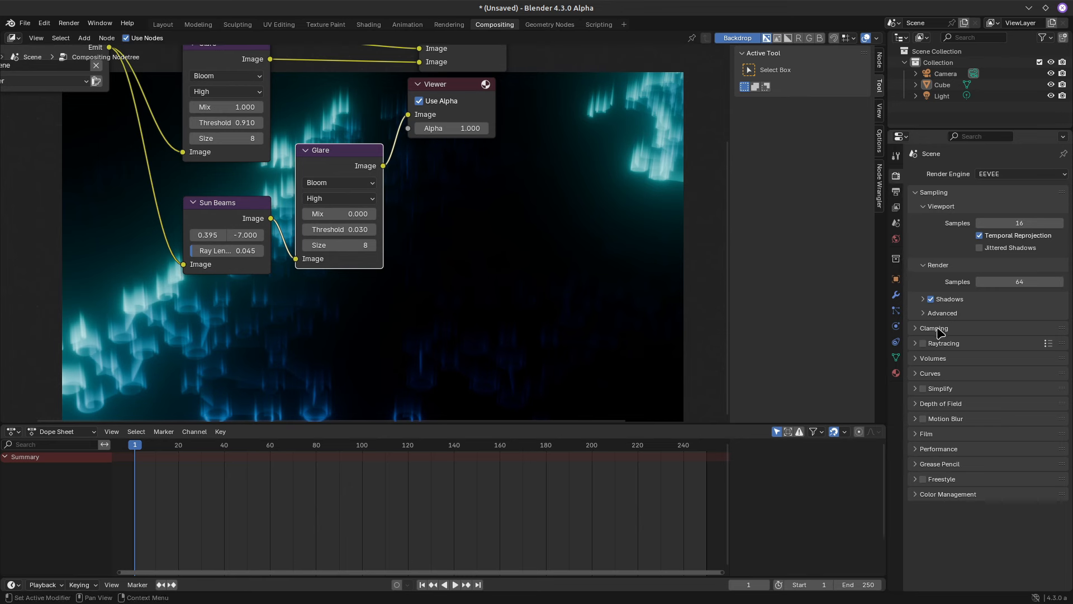
pyautogui.moveTo(335, 163); pyautogui.dragTo(335, 177)
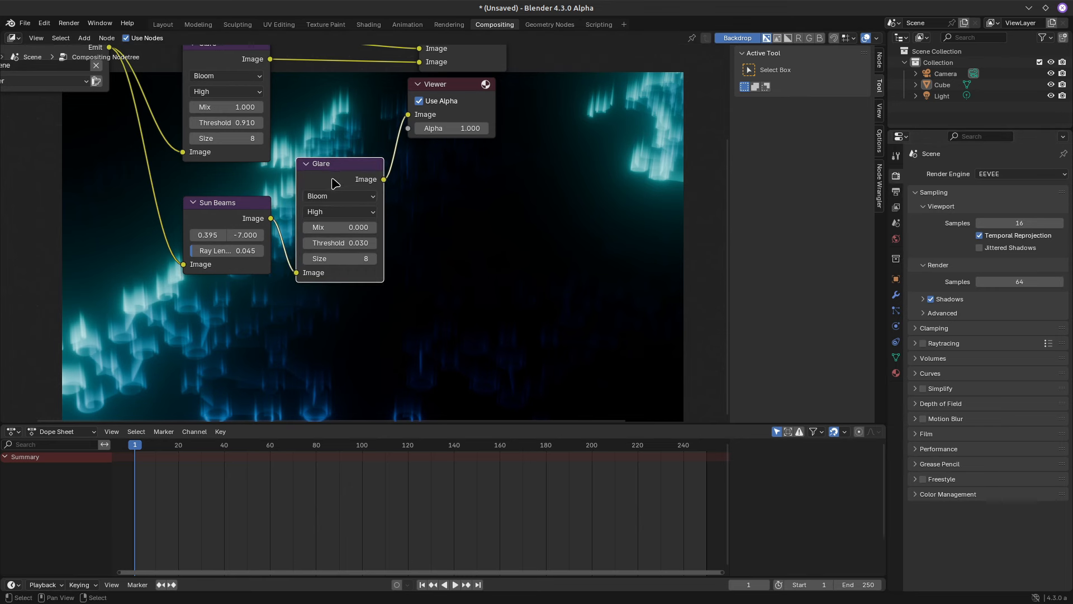
pyautogui.click(340, 196)
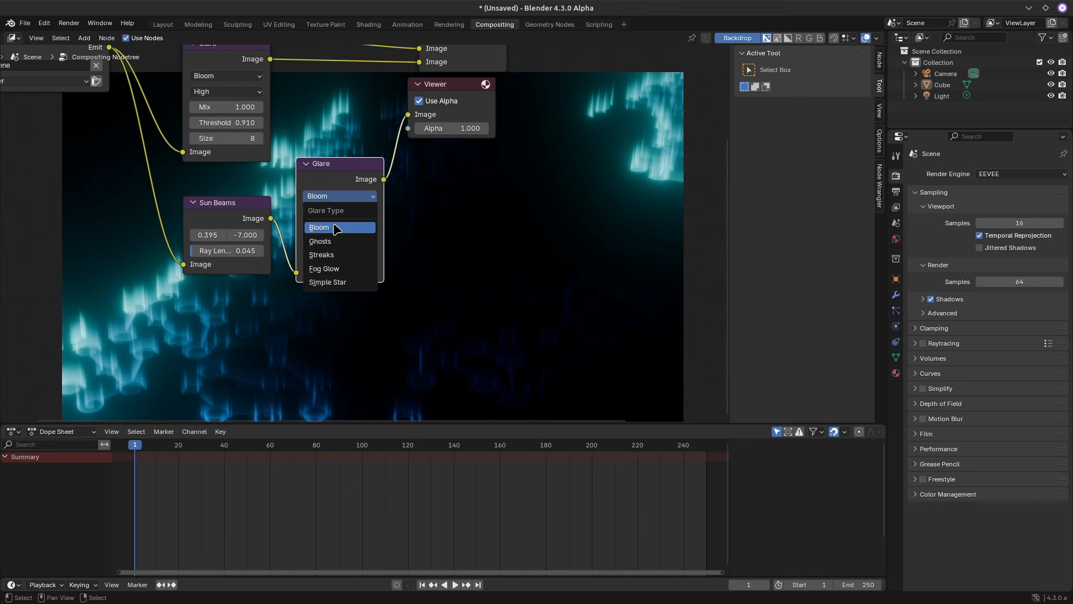
pyautogui.moveTo(355, 227)
pyautogui.keyDown('shift'); pyautogui.mouseDown()
pyautogui.moveTo(340, 228)
pyautogui.moveTo(351, 227)
pyautogui.moveTo(344, 243)
pyautogui.moveTo(365, 243)
pyautogui.mouseUp(); pyautogui.keyUp('shift')
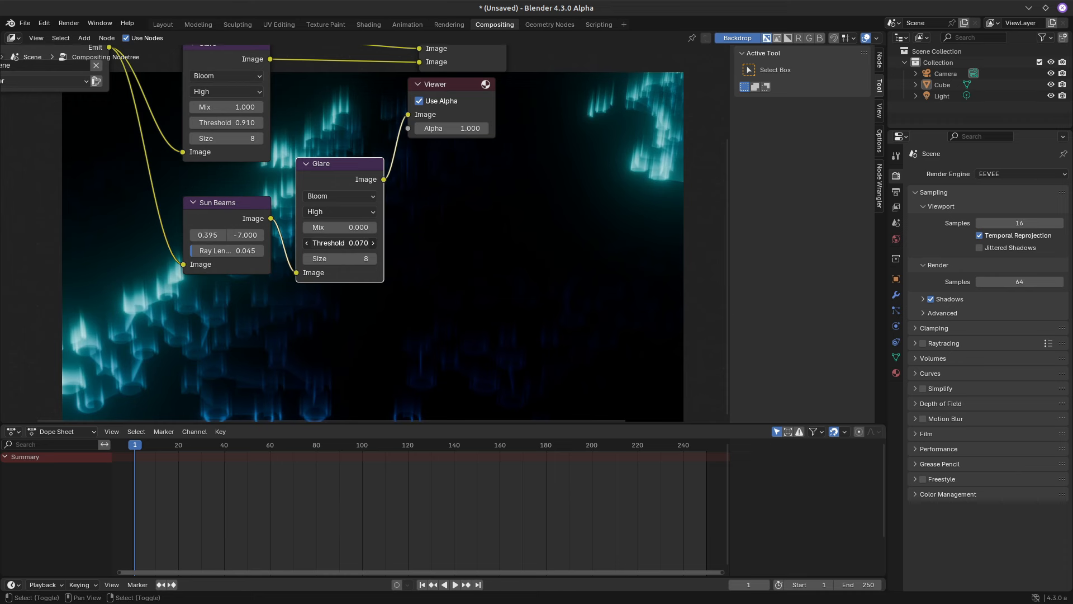
# Preview the first Glare, the Sun Beams and the second Glare outputs in turn through the Viewer to compare them
pyautogui.scroll(-3, 326, 157)
pyautogui.moveTo(292, 159); pyautogui.dragTo(300, 175, button='middle')
pyautogui.moveTo(259, 107); pyautogui.dragTo(333, 191, button='middle')
pyautogui.click(252, 114)
pyautogui.keyDown('ctrl'); pyautogui.keyDown('shift'); pyautogui.click(279, 169); pyautogui.keyUp('shift'); pyautogui.keyUp('ctrl')
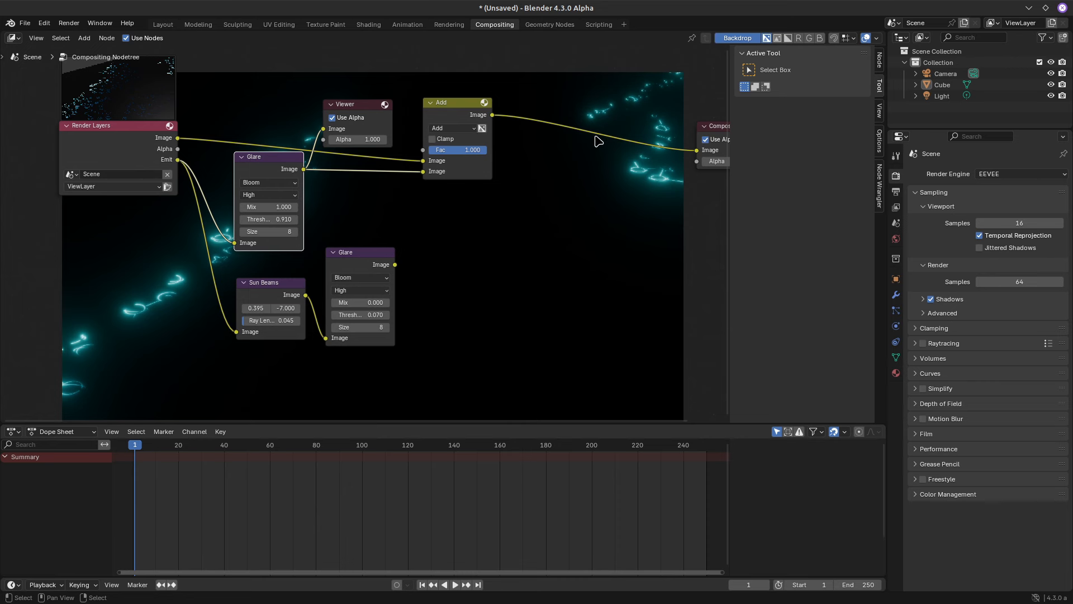
pyautogui.keyDown('ctrl'); pyautogui.keyDown('shift'); pyautogui.click(274, 285); pyautogui.keyUp('shift'); pyautogui.keyUp('ctrl')
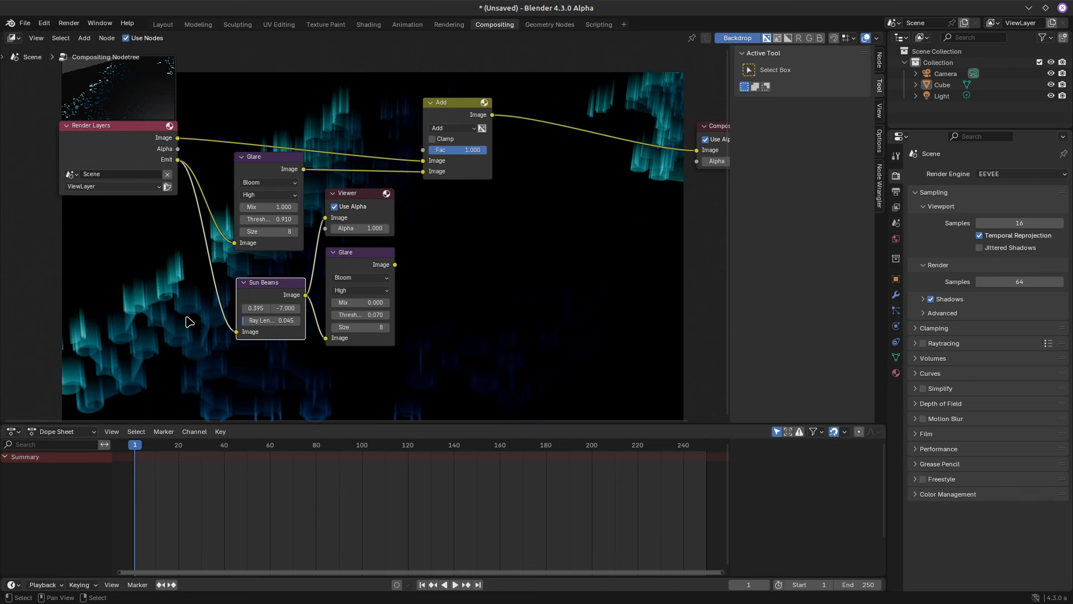
pyautogui.moveTo(267, 286); pyautogui.dragTo(265, 289)
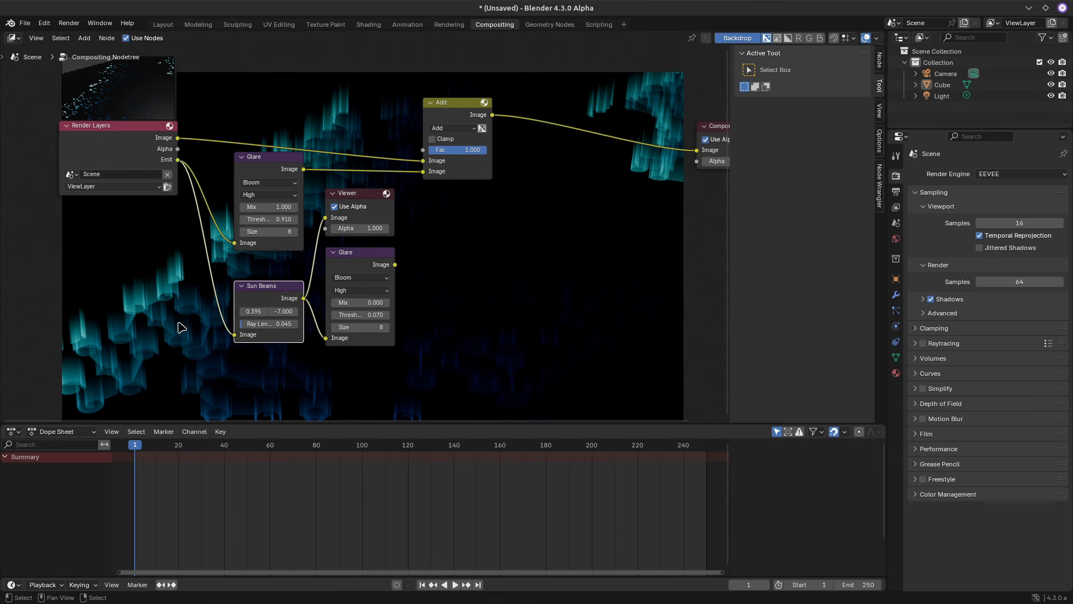
pyautogui.keyDown('ctrl'); pyautogui.keyDown('shift'); pyautogui.click(354, 262); pyautogui.keyUp('shift'); pyautogui.keyUp('ctrl')
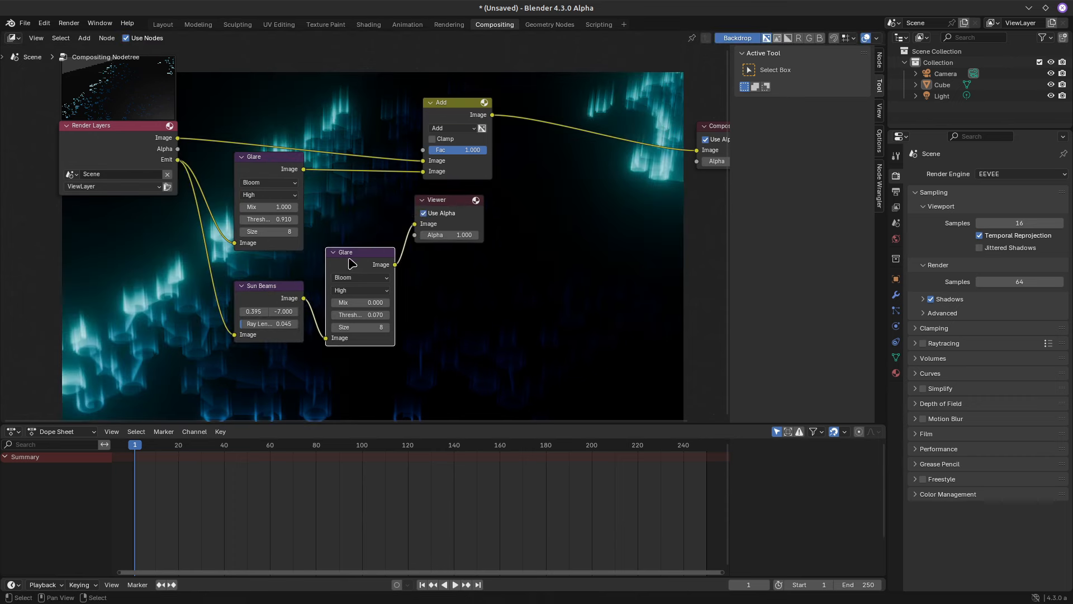
# Duplicate the Add node onto the first Glare's output link, feed the second Glare into its second Image input and preview the result
pyautogui.moveTo(451, 208); pyautogui.dragTo(607, 216)
pyautogui.moveTo(457, 114); pyautogui.dragTo(549, 104)
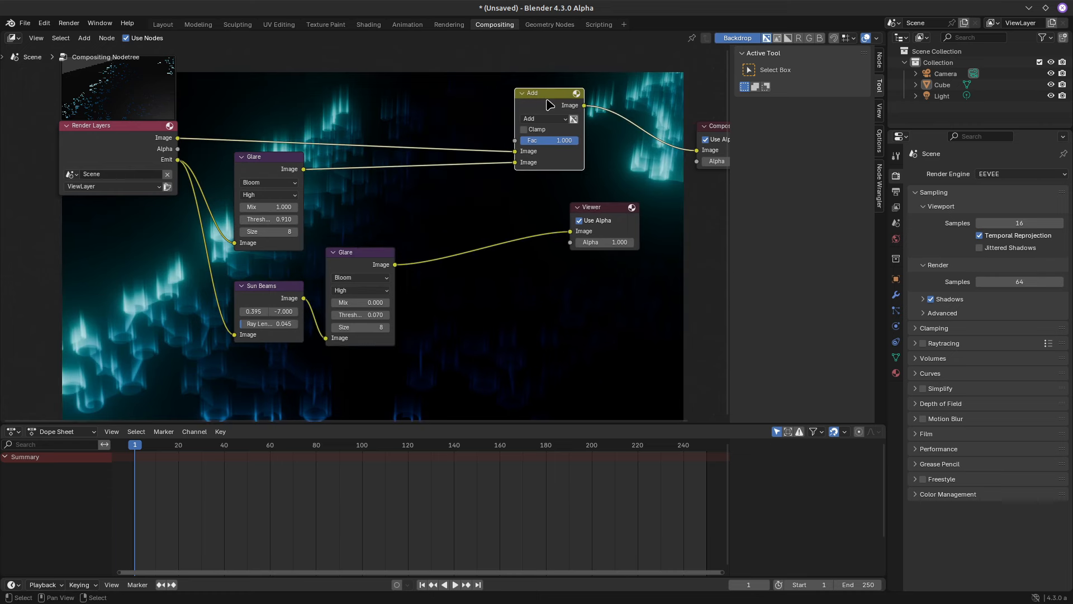
pyautogui.hotkey('shift', 'd')
pyautogui.click(451, 175)
pyautogui.moveTo(394, 264); pyautogui.dragTo(417, 232)
pyautogui.keyDown('ctrl'); pyautogui.keyDown('shift'); pyautogui.click(453, 177); pyautogui.keyUp('shift'); pyautogui.keyUp('ctrl')
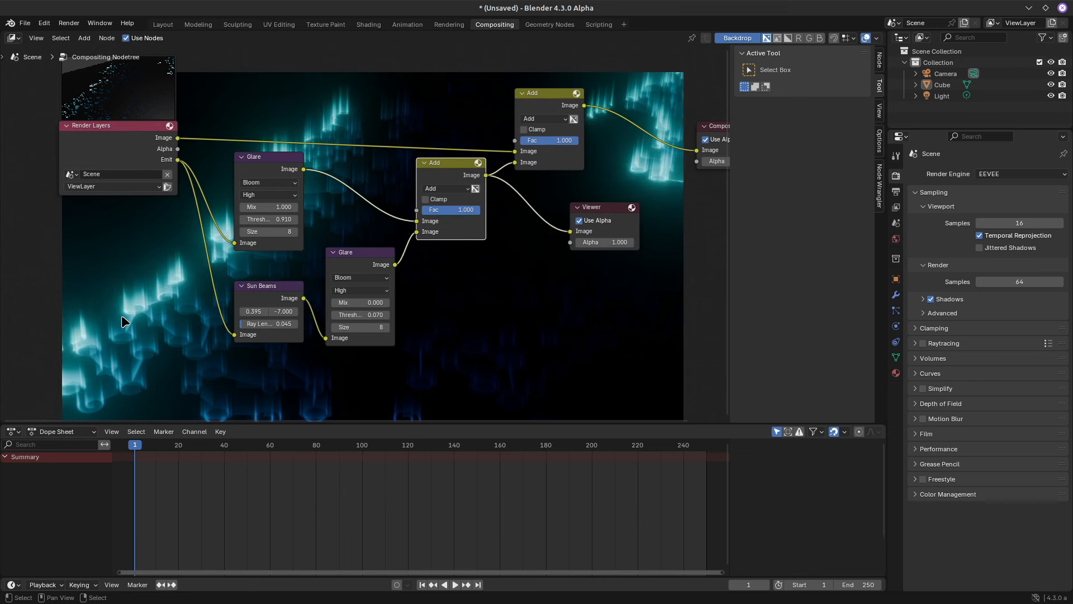
pyautogui.moveTo(274, 165)
pyautogui.mouseDown()
pyautogui.moveTo(290, 176)
pyautogui.moveTo(272, 175)
pyautogui.mouseUp()
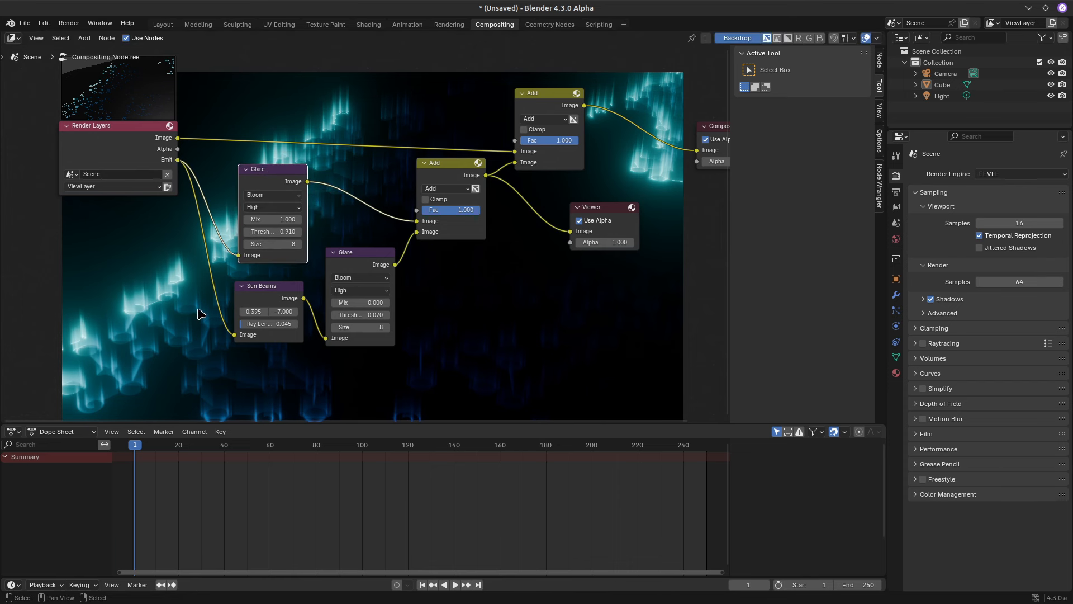
pyautogui.moveTo(466, 211)
pyautogui.mouseDown()
pyautogui.moveTo(424, 214)
pyautogui.moveTo(482, 215)
pyautogui.mouseUp()
pyautogui.moveTo(511, 214); pyautogui.dragTo(470, 265, button='middle')
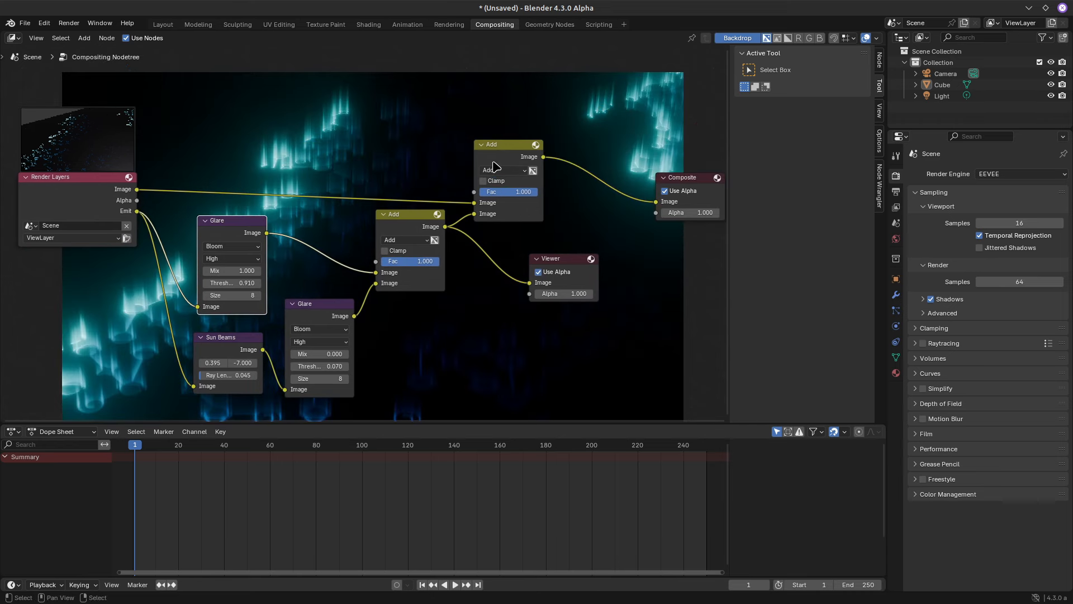
# Reposition the final Add node before Composite further up and preview its output through the Viewer
pyautogui.moveTo(497, 160); pyautogui.dragTo(506, 144)
pyautogui.keyDown('ctrl'); pyautogui.keyDown('shift'); pyautogui.click(510, 146); pyautogui.keyUp('shift'); pyautogui.keyUp('ctrl')
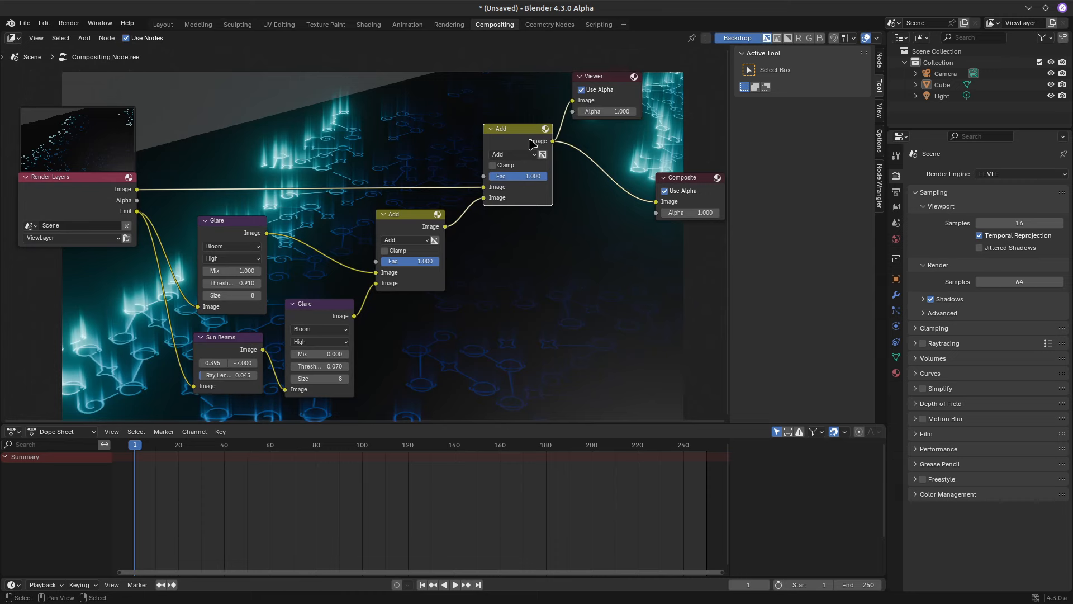
pyautogui.moveTo(505, 256); pyautogui.dragTo(597, 283, button='middle')
pyautogui.moveTo(416, 307)
pyautogui.mouseDown(button='middle')
pyautogui.moveTo(436, 299)
pyautogui.moveTo(417, 301)
pyautogui.mouseUp(button='middle')
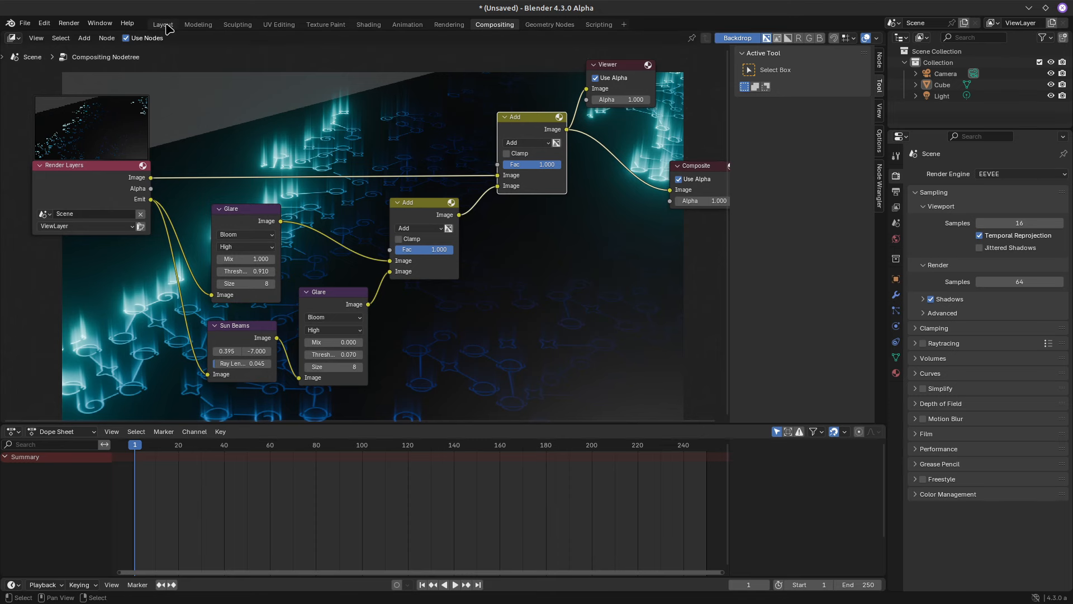
# Switch to the Shading workspace, set the 3D viewport to rendered shading and set its compositor option to Always
pyautogui.click(364, 25)
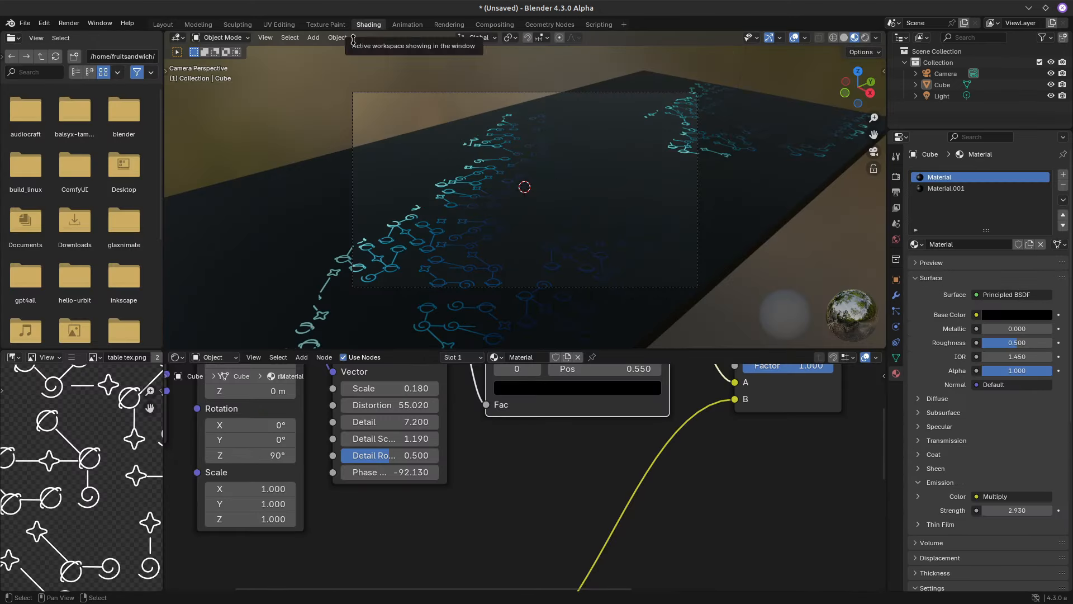
pyautogui.click(876, 38)
pyautogui.click(875, 40)
pyautogui.click(865, 38)
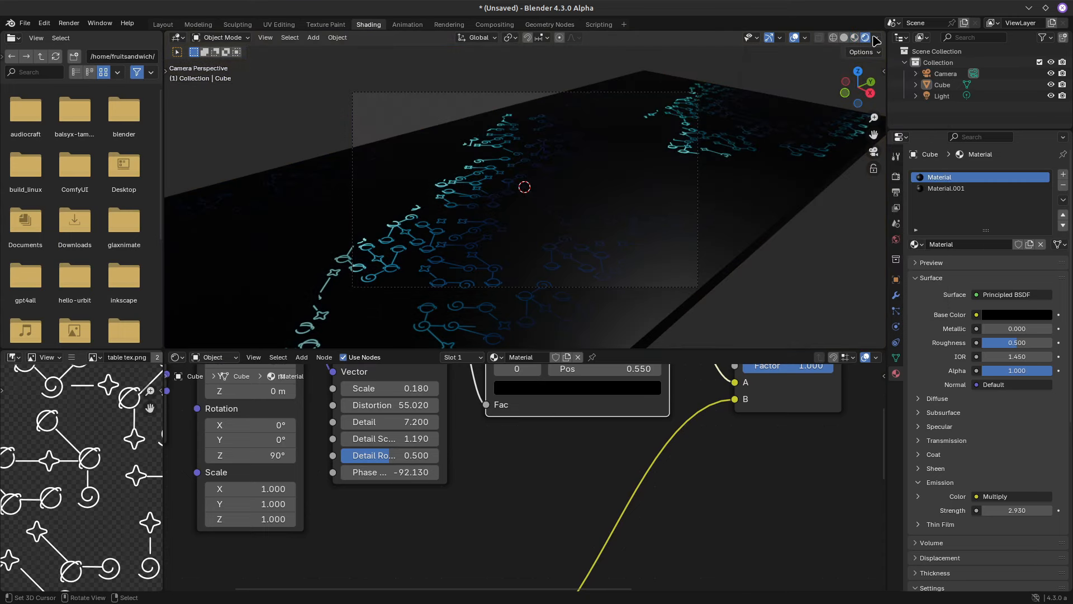
pyautogui.click(877, 38)
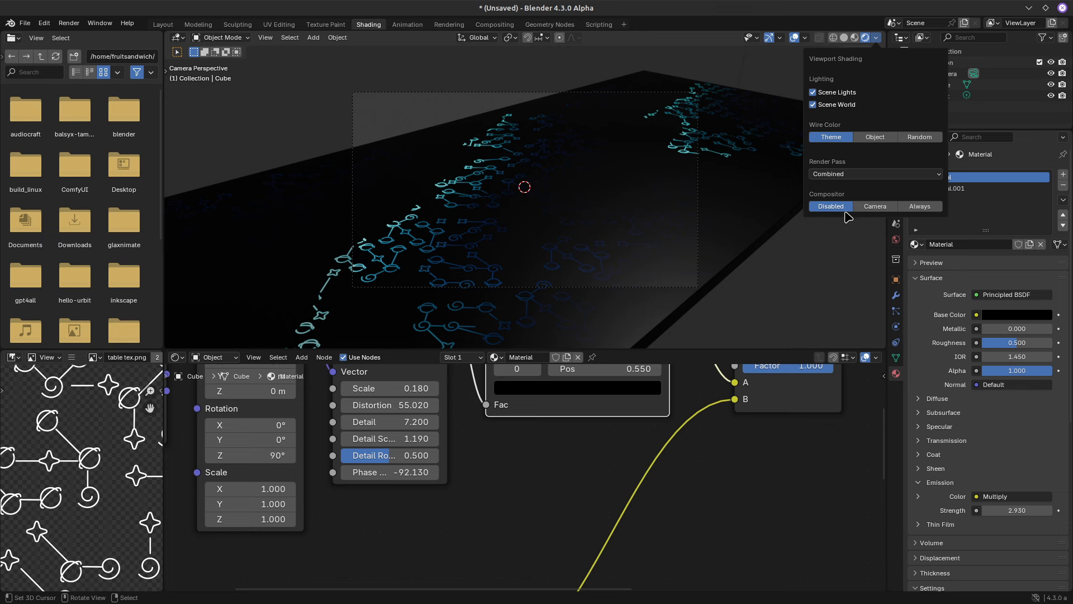
pyautogui.click(917, 206)
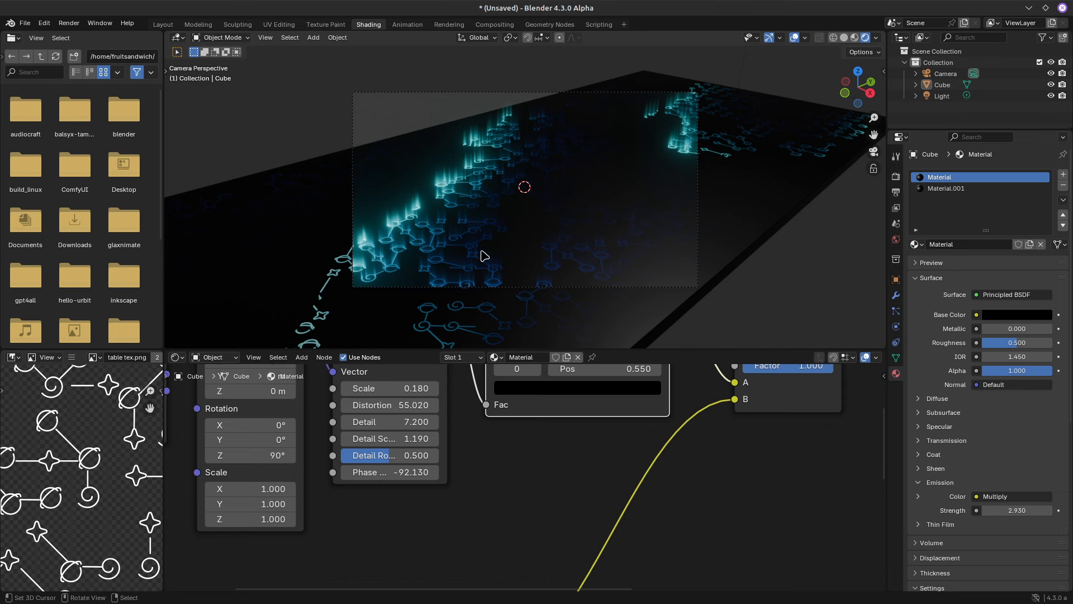
# Briefly play the animation, then scrub the Wave Texture's Phase Offset to -107.120 to shift the glowing pattern
pyautogui.press('space')
pyautogui.press('space')
pyautogui.moveTo(391, 472); pyautogui.dragTo(105, 472)
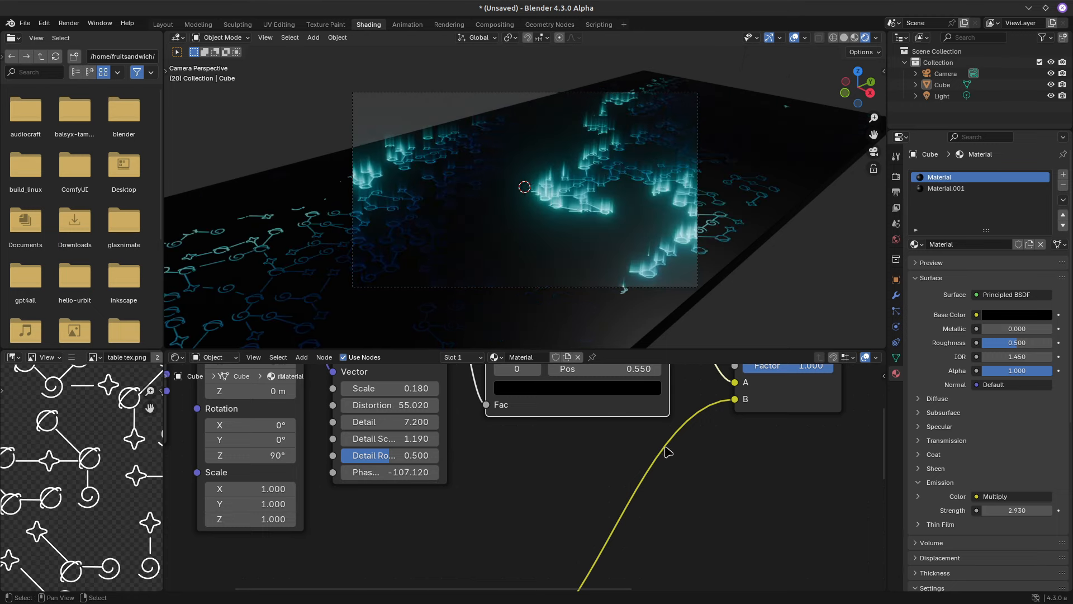
# Recolor the Color Ramp's middle stop at 0.900 to dark purple with hue 0.730, saturation 0.993 and value 0.112
pyautogui.scroll(4, 503, 475)
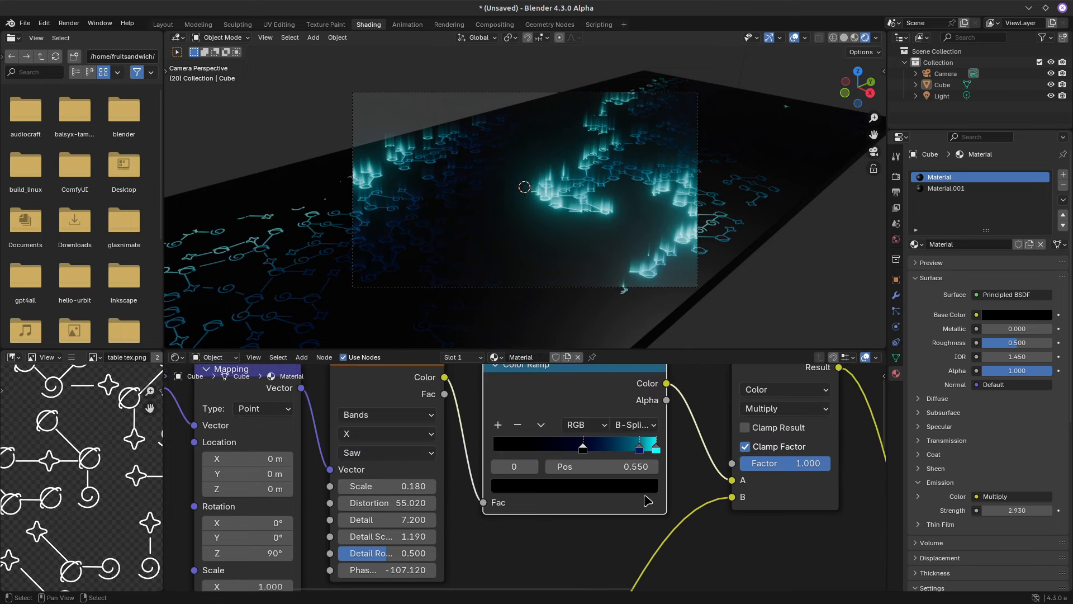
pyautogui.scroll(3, 670, 520)
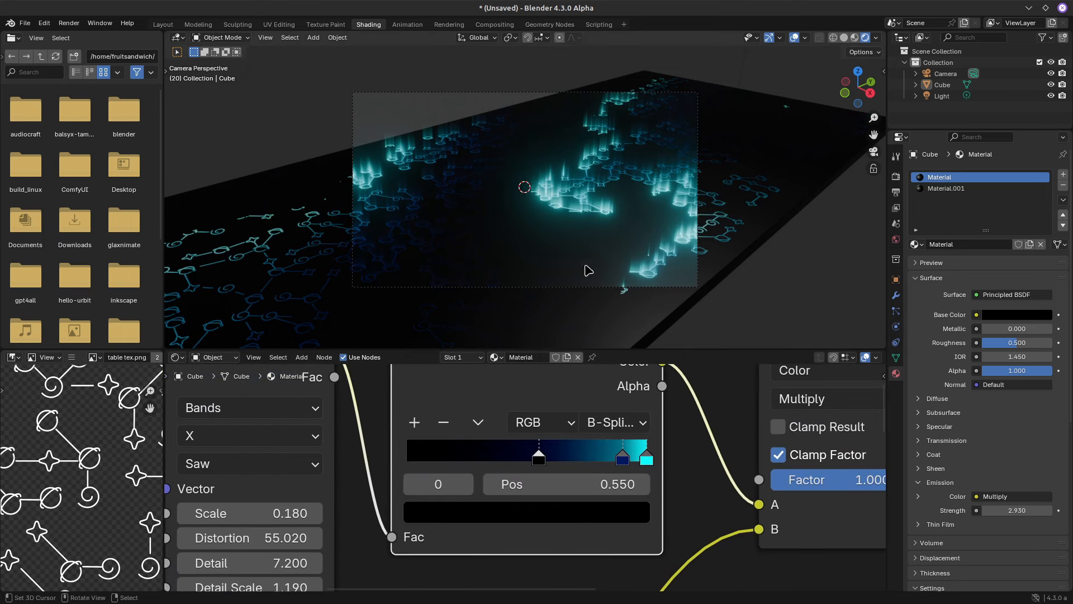
pyautogui.moveTo(540, 455); pyautogui.dragTo(540, 455)
pyautogui.click(622, 461)
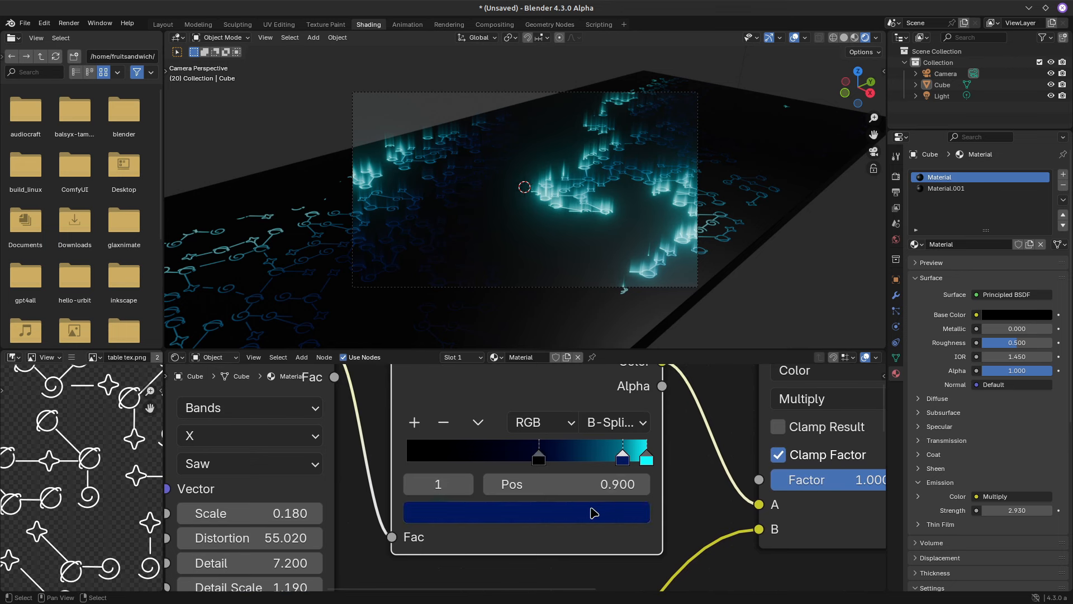
pyautogui.click(593, 512)
pyautogui.moveTo(598, 243); pyautogui.dragTo(609, 267)
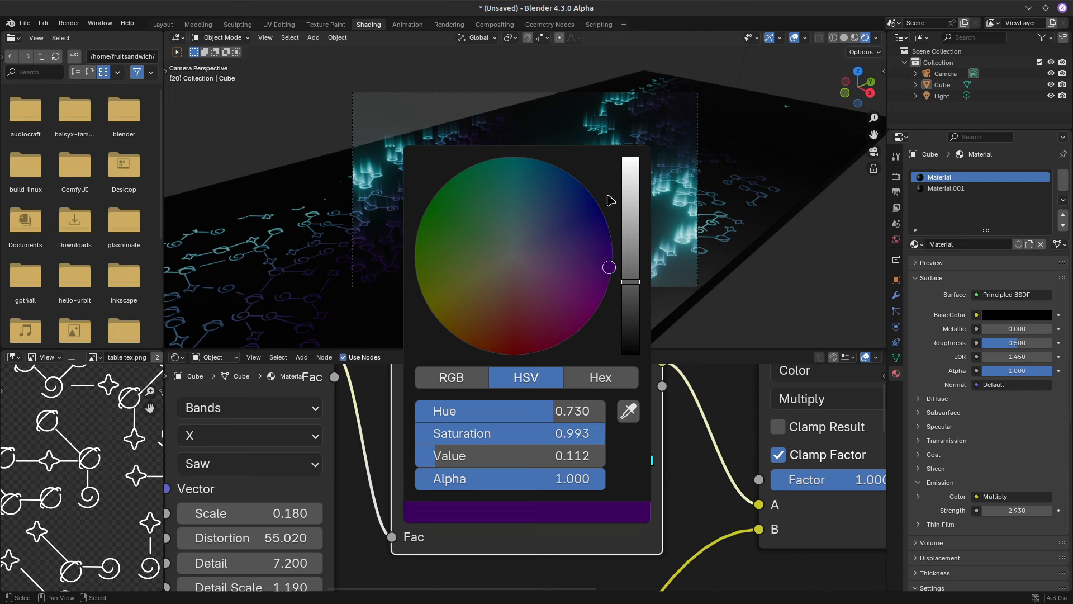
# Recolor the Color Ramp's last stop at position 1.000 to a saturated blue
pyautogui.click(646, 461)
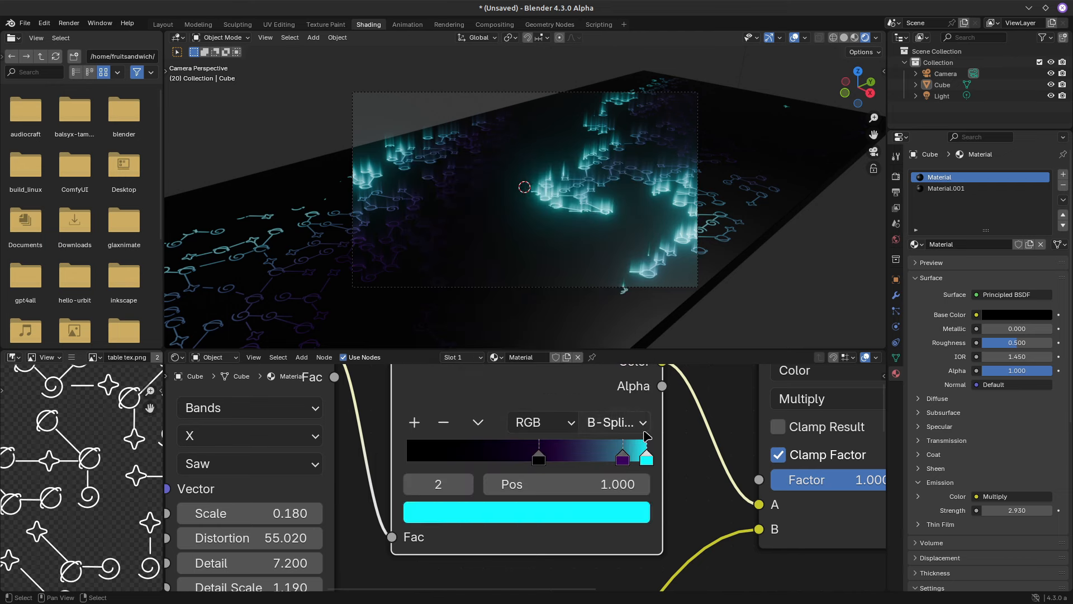
pyautogui.click(595, 505)
pyautogui.moveTo(515, 163); pyautogui.dragTo(568, 174)
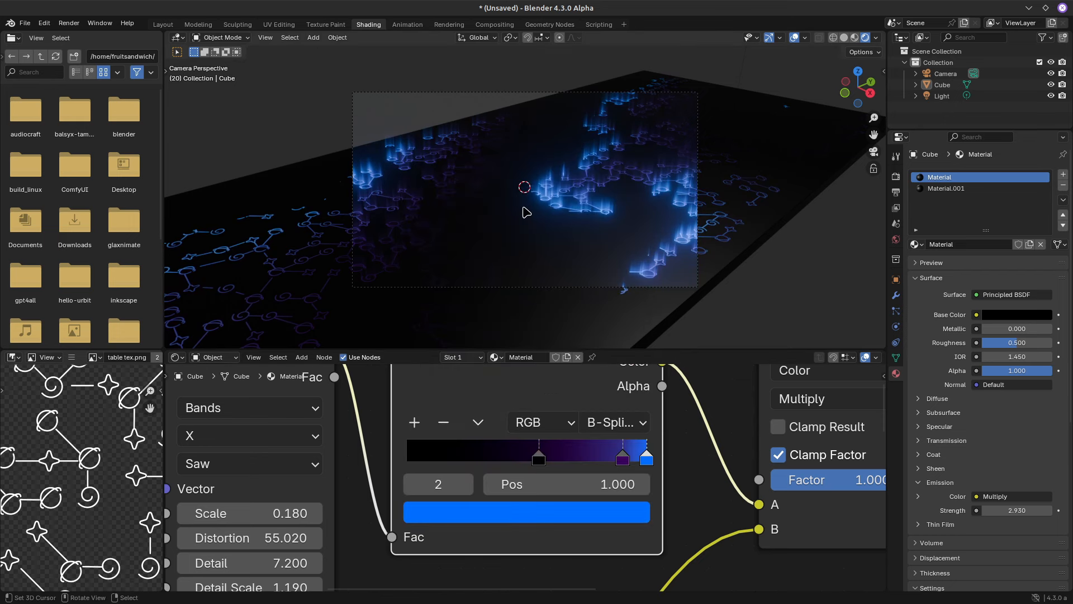
pyautogui.press('Home')
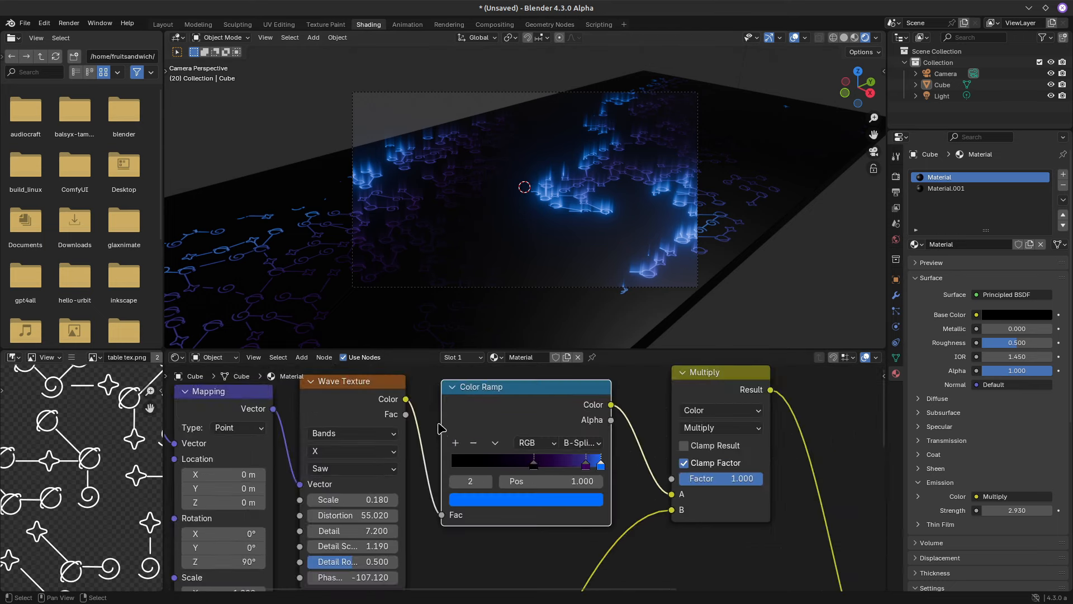
# Insert a keyframe on the Wave Texture's Phase Offset at frame 20, then scrub the value to -116.120
pyautogui.scroll(4, 470, 559)
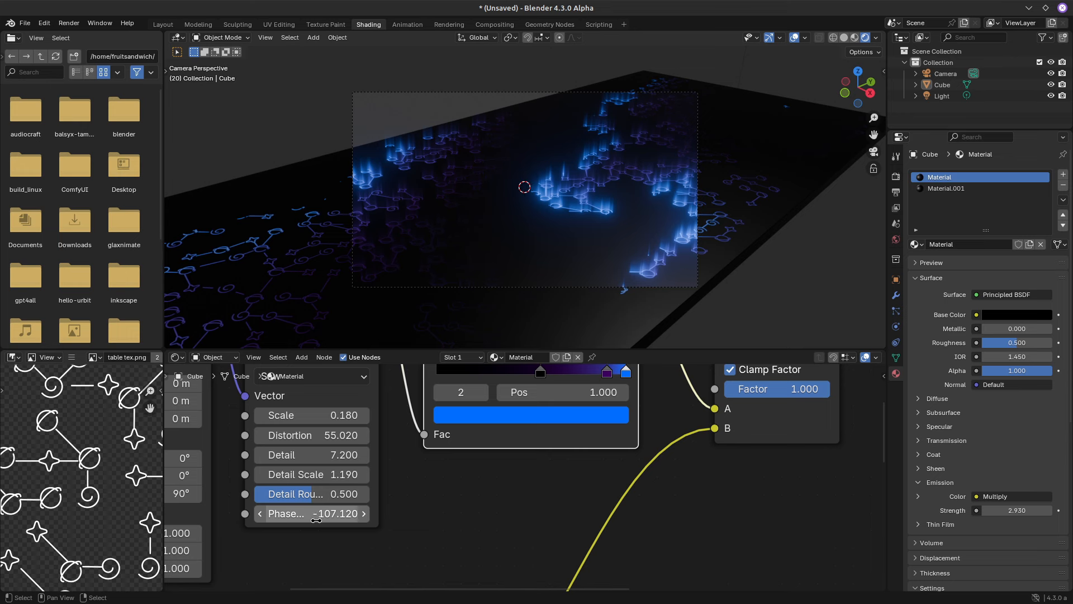
pyautogui.press('i')
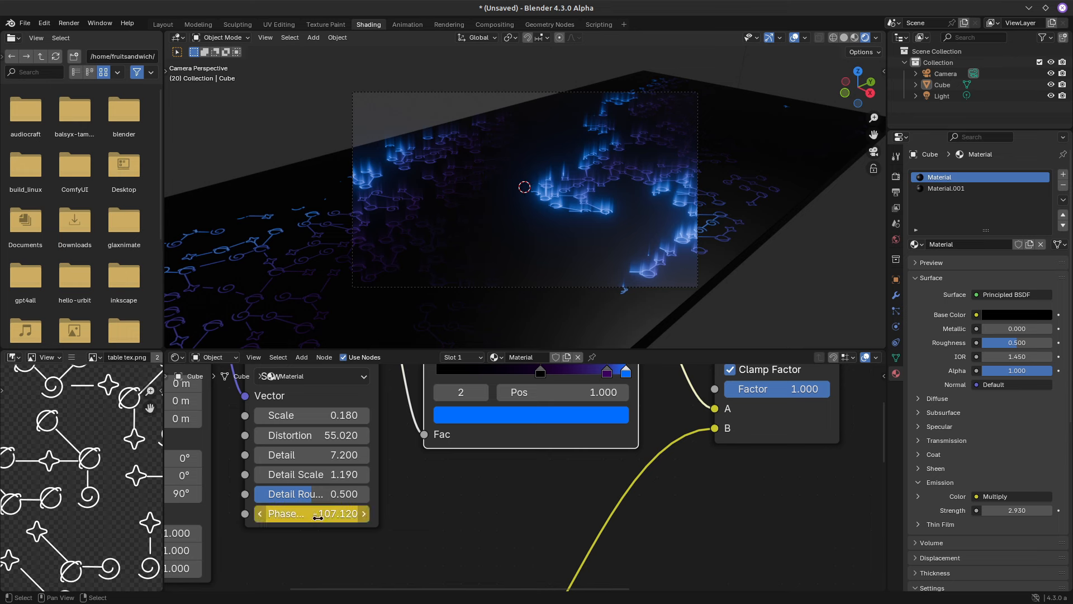
pyautogui.moveTo(315, 516)
pyautogui.mouseDown()
pyautogui.moveTo(287, 515)
pyautogui.moveTo(327, 521)
pyautogui.mouseUp()
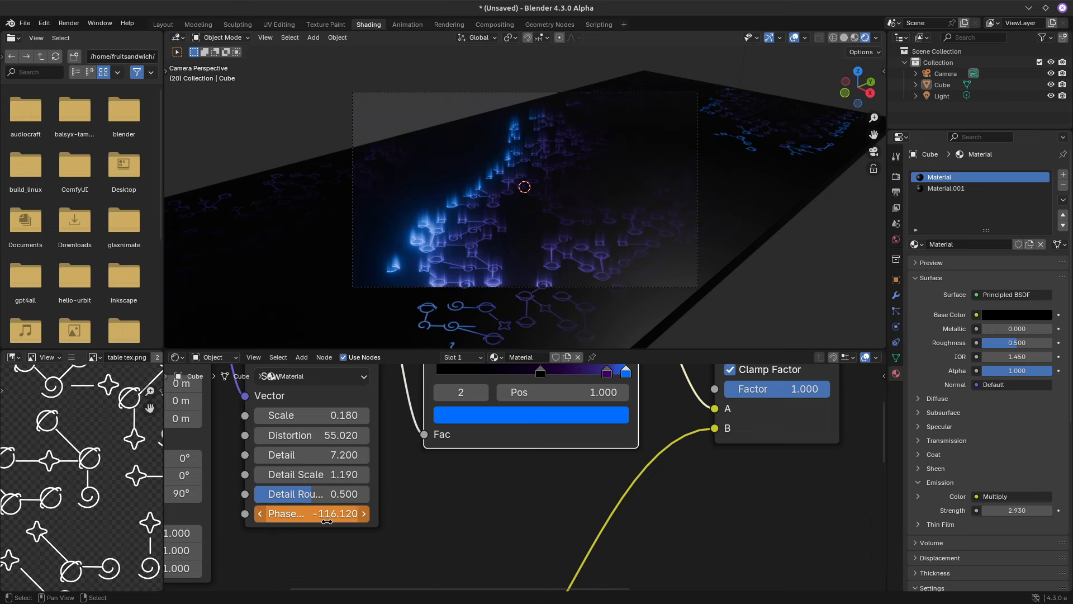
# Switch to the Animation workspace, widen the camera-view area and change it to a Graph Editor
pyautogui.click(406, 24)
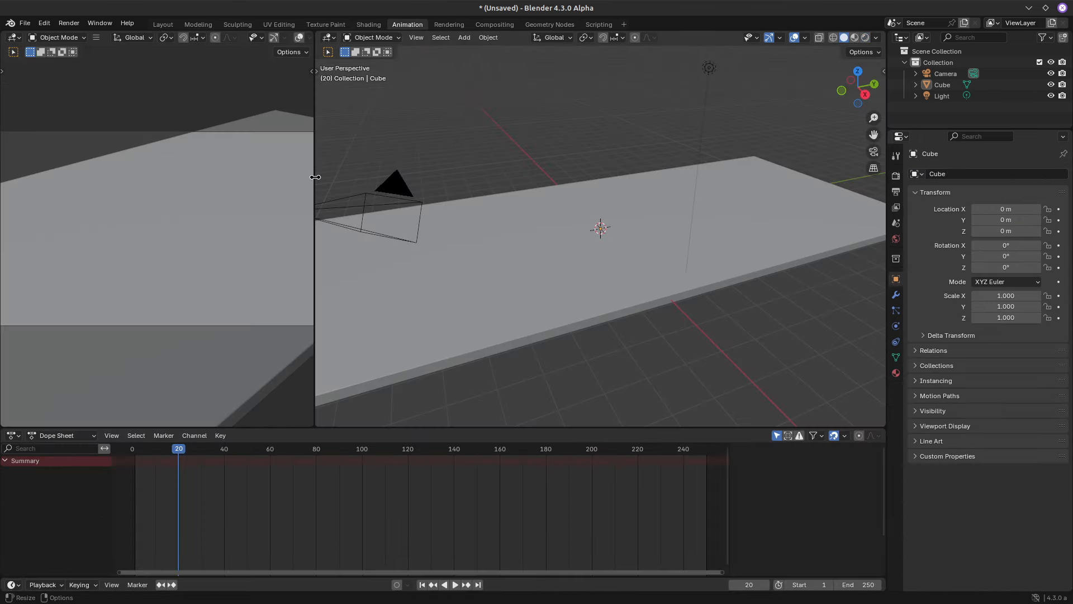
pyautogui.moveTo(317, 175); pyautogui.dragTo(375, 167)
pyautogui.click(12, 38)
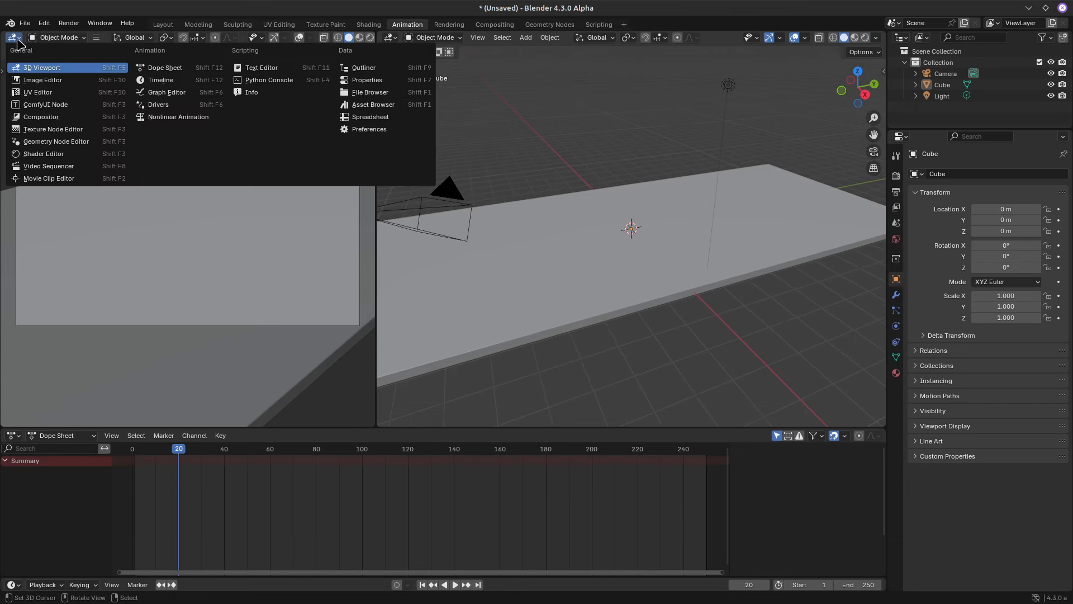
pyautogui.click(163, 92)
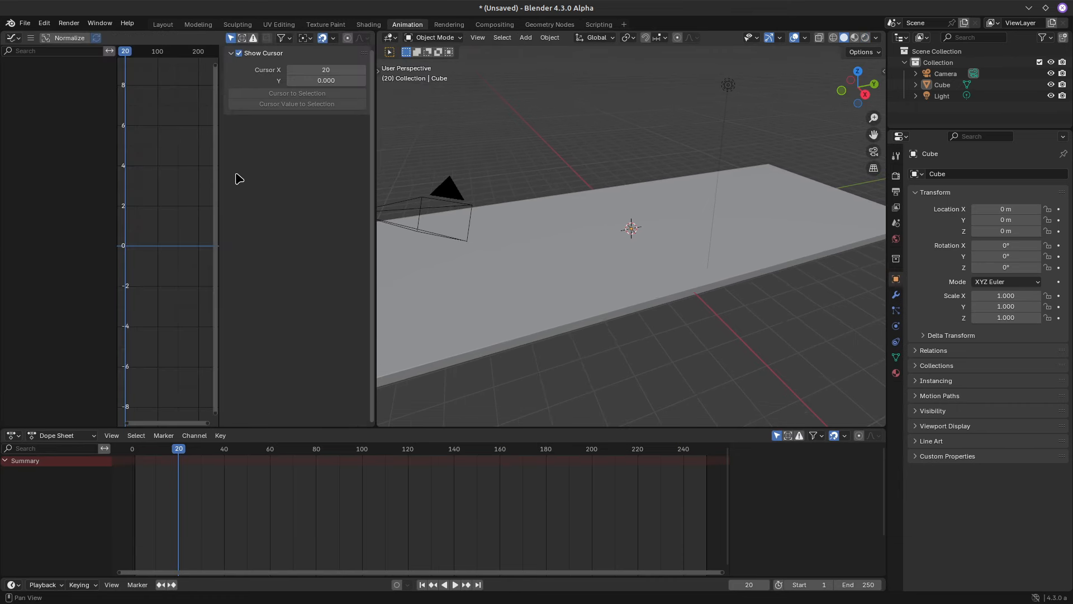
# Select the slab, change the Dope Sheet area to a Shader Editor and select the Wave Texture node
pyautogui.click(705, 236)
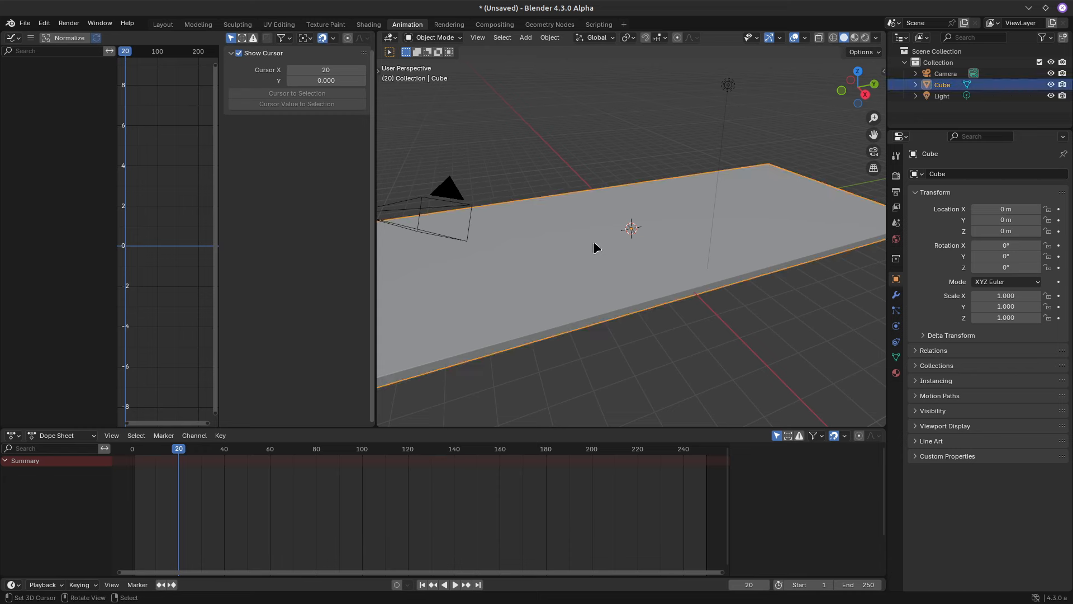
pyautogui.click(12, 435)
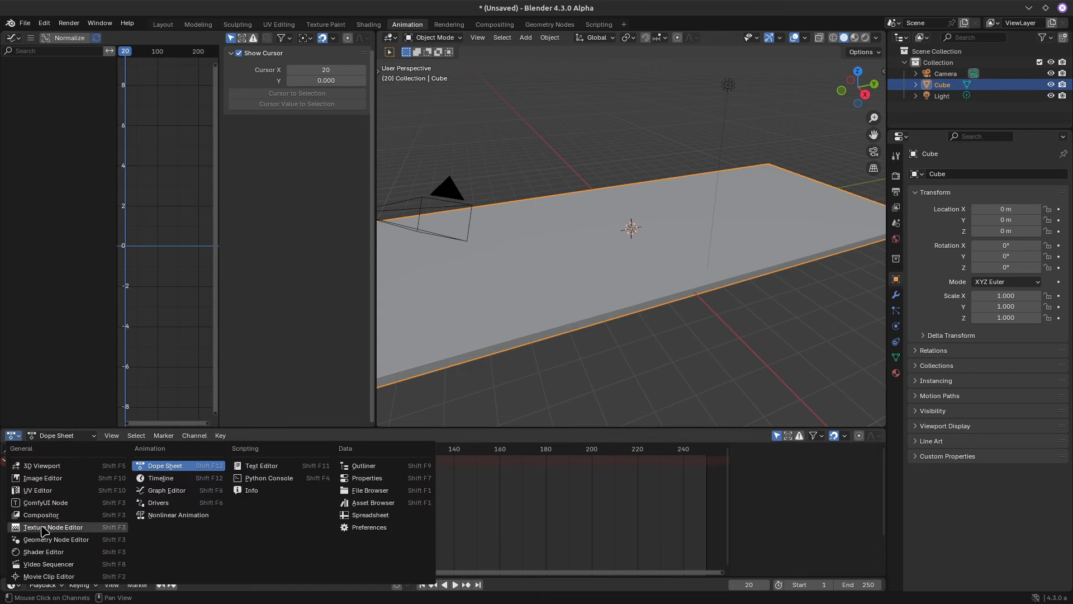
pyautogui.scroll(5, 345, 528)
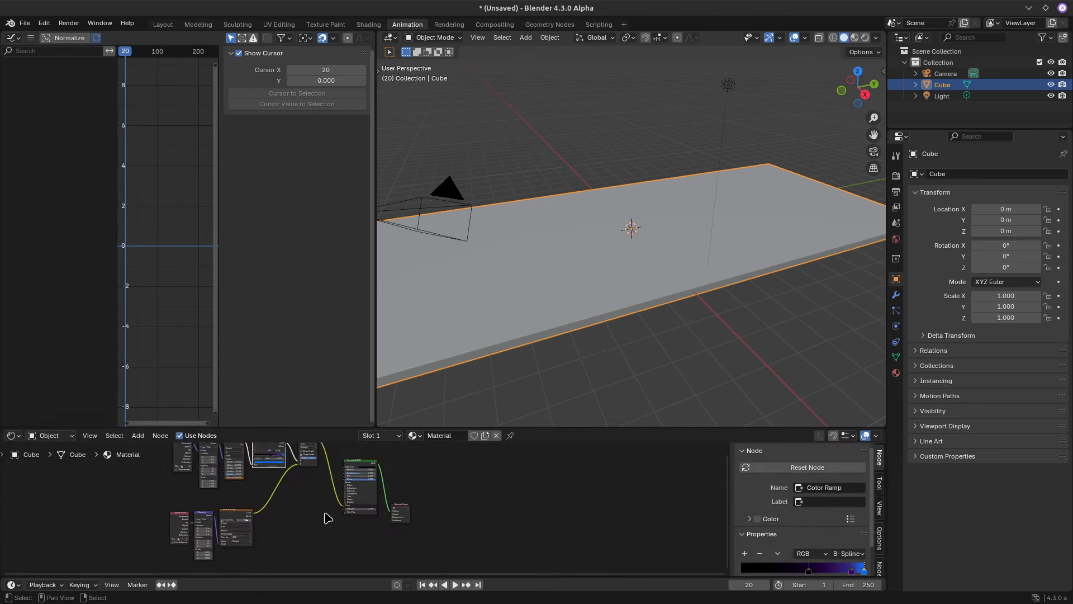
pyautogui.scroll(-10, 267, 524)
pyautogui.moveTo(276, 491); pyautogui.dragTo(327, 536, button='middle')
pyautogui.scroll(6, 294, 513)
pyautogui.click(205, 457)
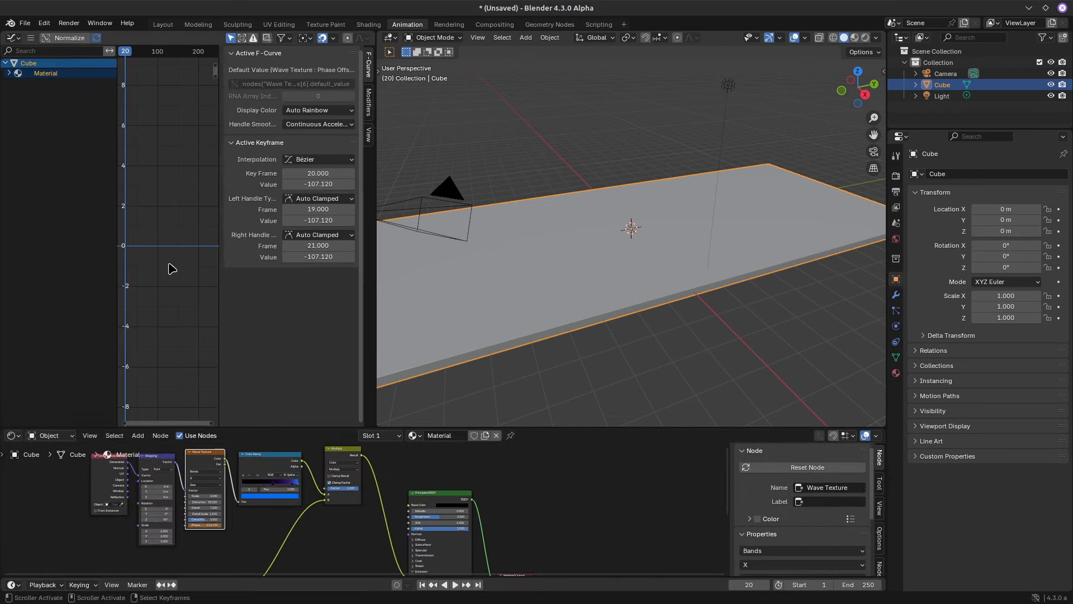
# Widen the graph area, expand the material's Phase Offset channel and add a Generator modifier to its curve
pyautogui.moveTo(221, 271); pyautogui.dragTo(259, 271)
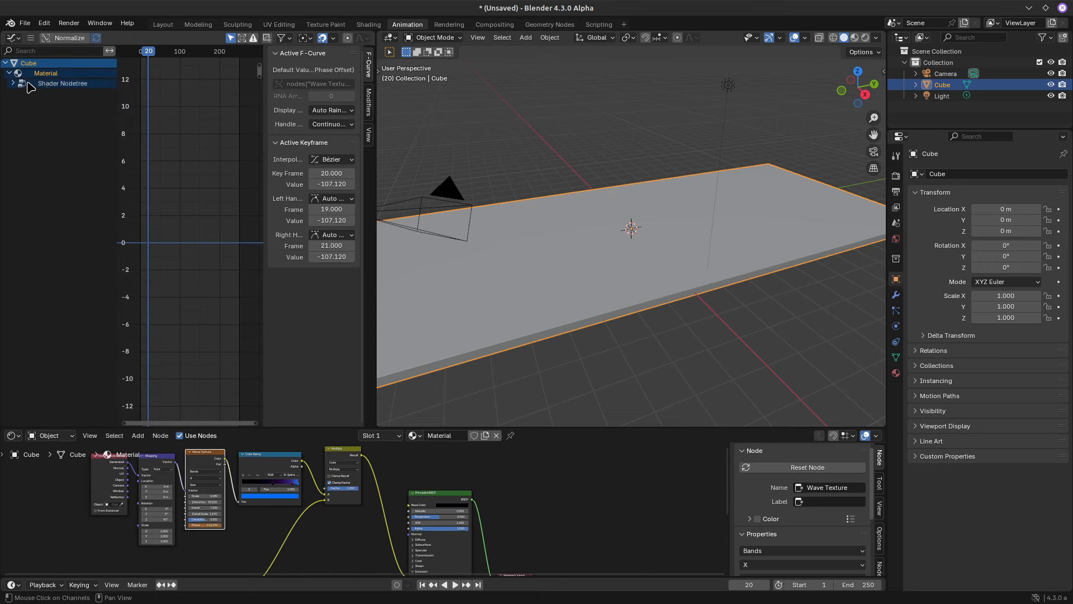
pyautogui.moveTo(221, 243)
pyautogui.keyDown('ctrl'); pyautogui.mouseDown(button='middle')
pyautogui.moveTo(194, 270)
pyautogui.moveTo(224, 250)
pyautogui.mouseUp(button='middle'); pyautogui.keyUp('ctrl')
pyautogui.keyDown('ctrl'); pyautogui.moveTo(216, 289); pyautogui.dragTo(257, 284, button='middle'); pyautogui.keyUp('ctrl')
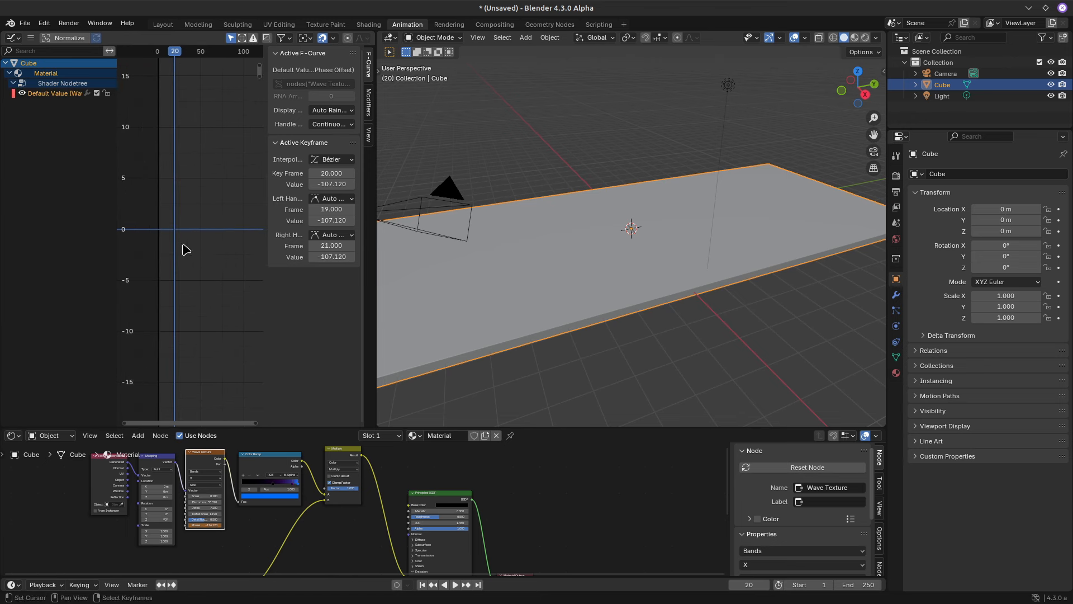
pyautogui.keyDown('ctrl'); pyautogui.moveTo(186, 250); pyautogui.dragTo(158, 225, button='middle'); pyautogui.keyUp('ctrl')
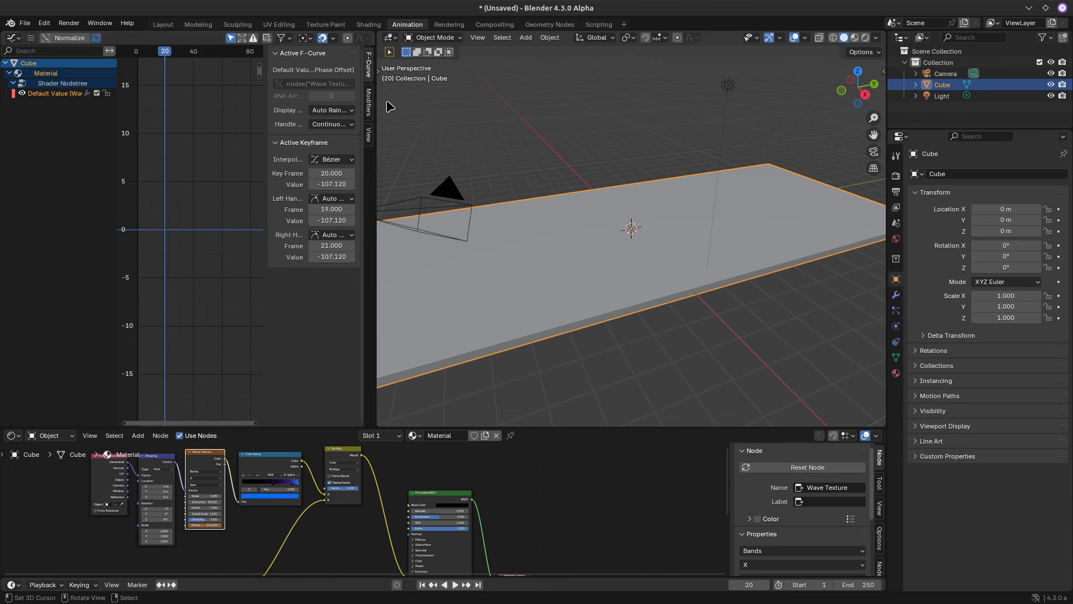
pyautogui.click(369, 102)
pyautogui.click(313, 55)
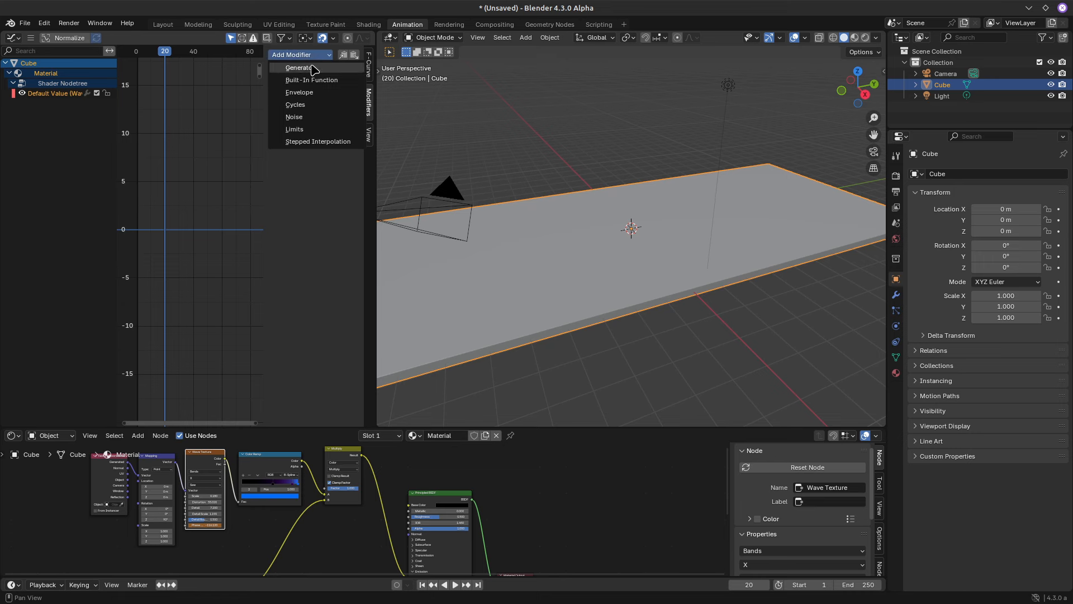
pyautogui.click(313, 68)
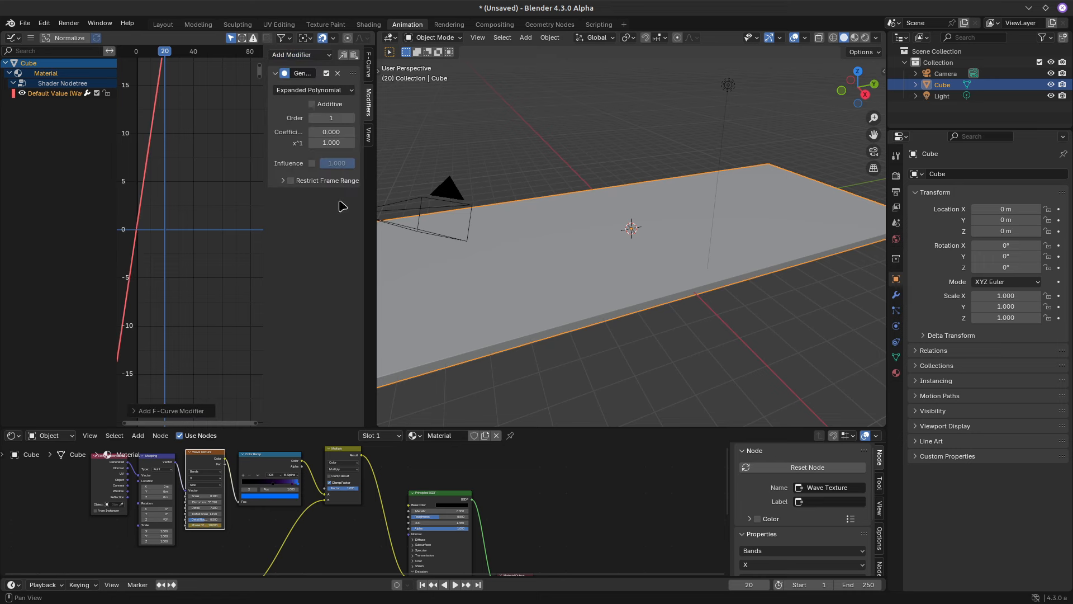
# Switch the 3D viewport to rendered shading, play the animation and set the Generator's x^1 coefficient to -0.100
pyautogui.click(865, 38)
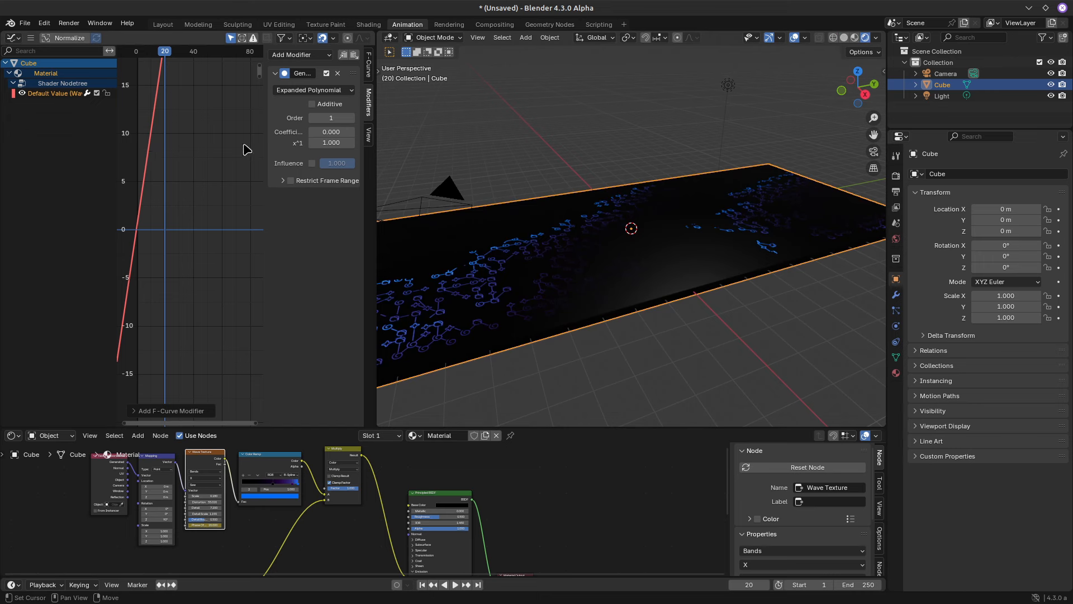
pyautogui.keyDown('ctrl'); pyautogui.moveTo(211, 178); pyautogui.dragTo(156, 228, button='middle'); pyautogui.keyUp('ctrl')
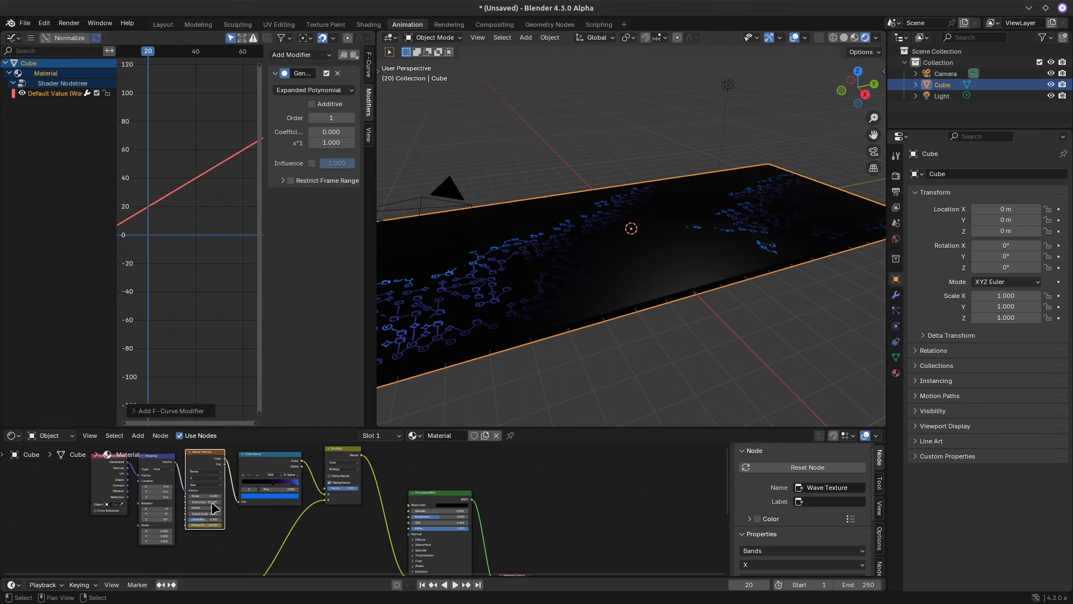
pyautogui.scroll(5, 214, 509)
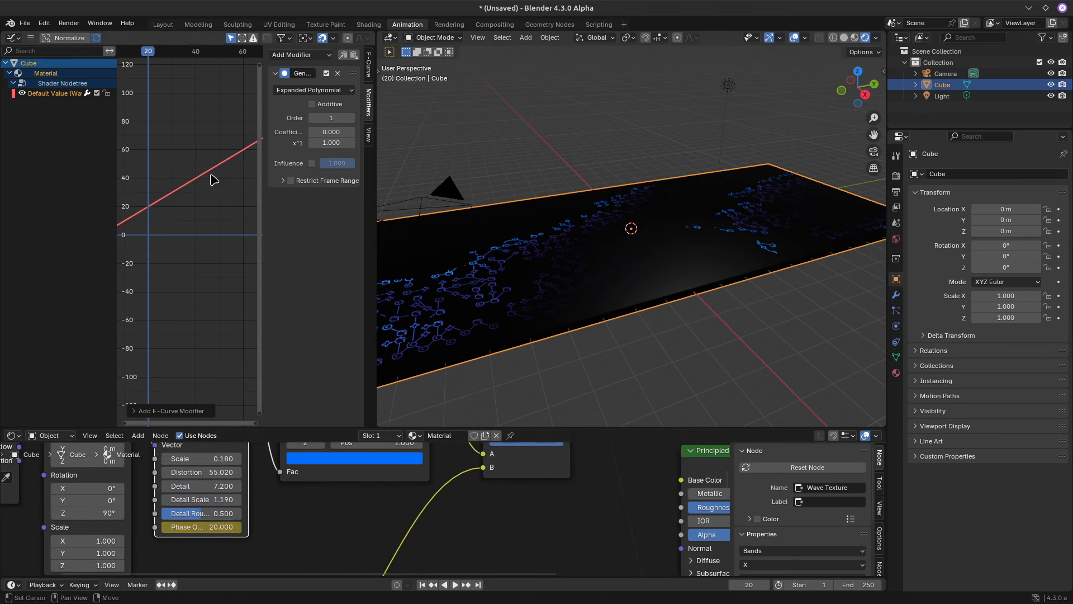
pyautogui.press('space')
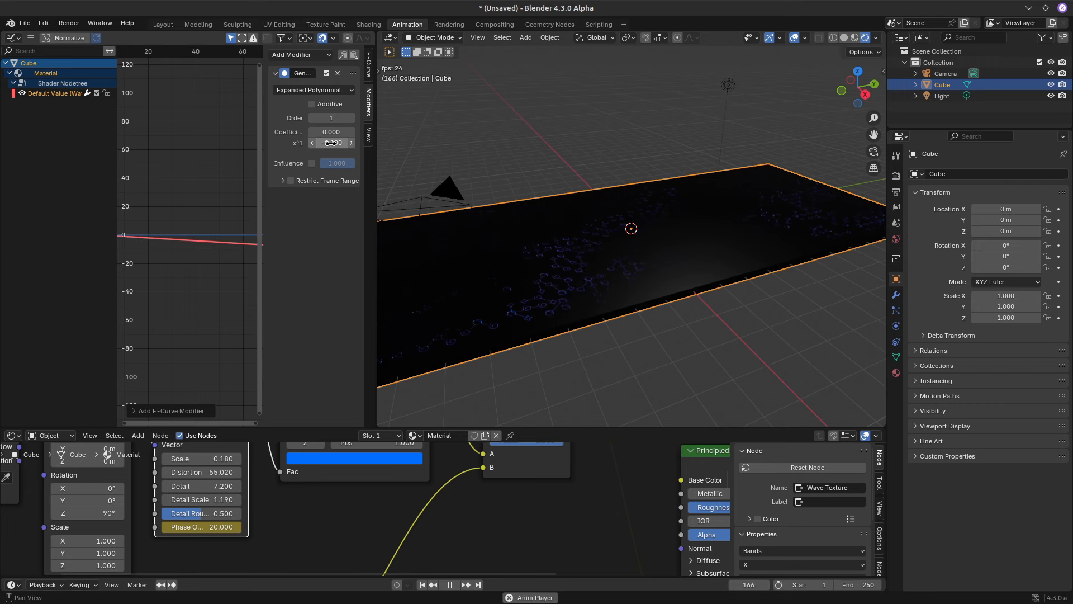
# Set the Animation workspace viewport's compositor option to Always while the animation plays
pyautogui.scroll(2, 607, 300)
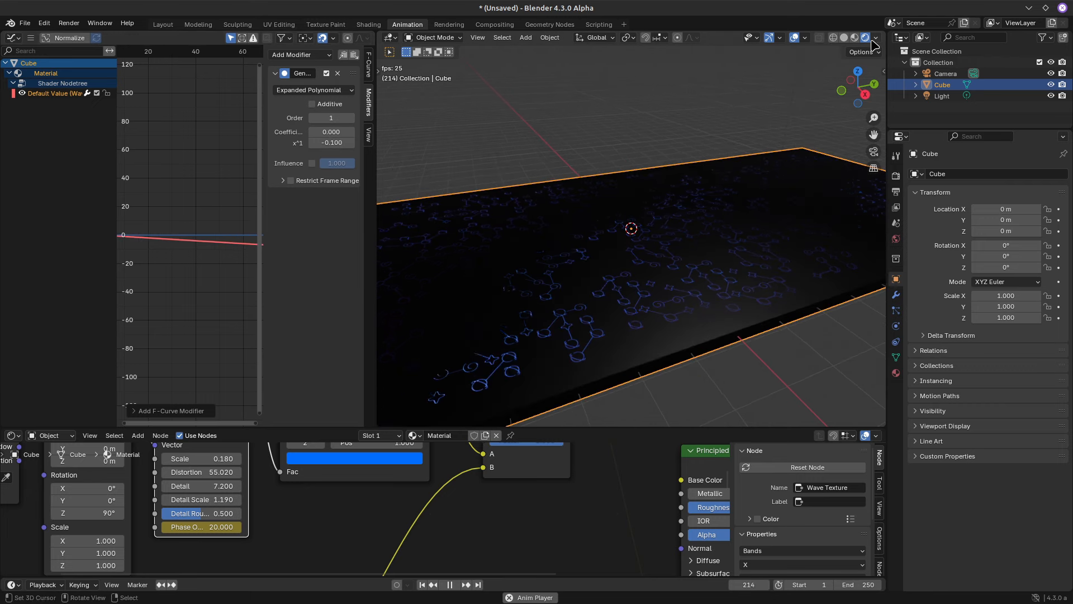
pyautogui.click(876, 38)
pyautogui.click(920, 208)
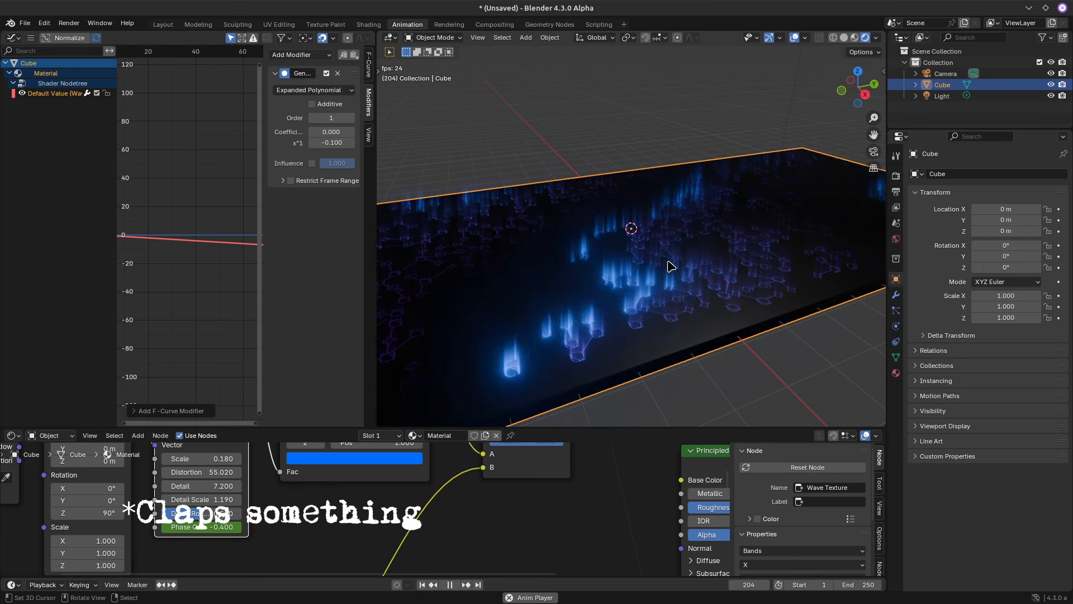
# Inspect the animated glow on the slab from several angles while the animation plays
pyautogui.moveTo(671, 267); pyautogui.dragTo(626, 328, button='middle')
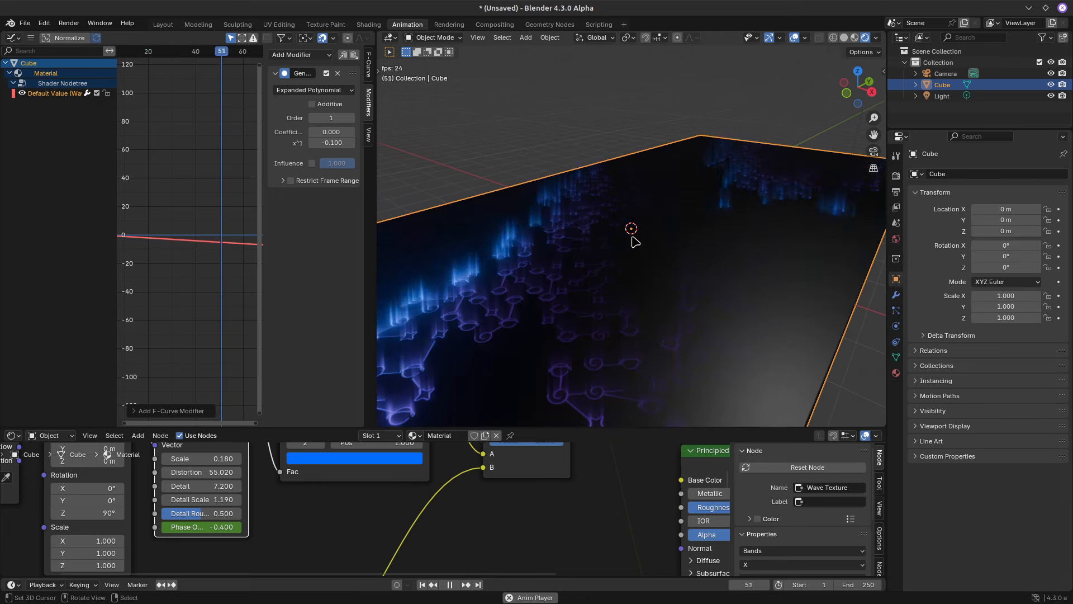
pyautogui.moveTo(632, 244); pyautogui.dragTo(722, 174, button='middle')
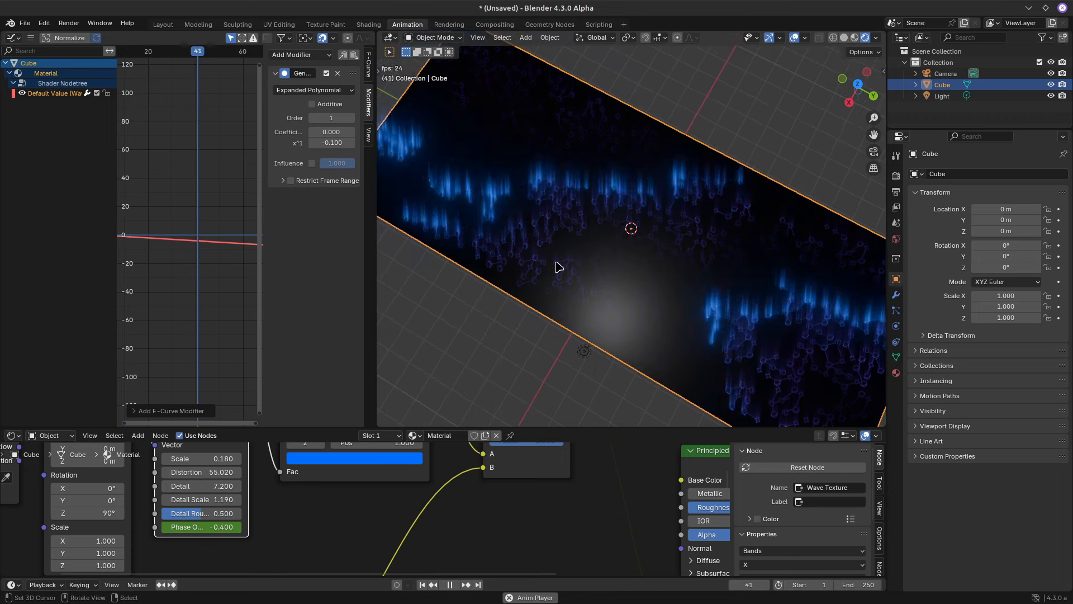
pyautogui.moveTo(754, 379); pyautogui.dragTo(654, 254, button='middle')
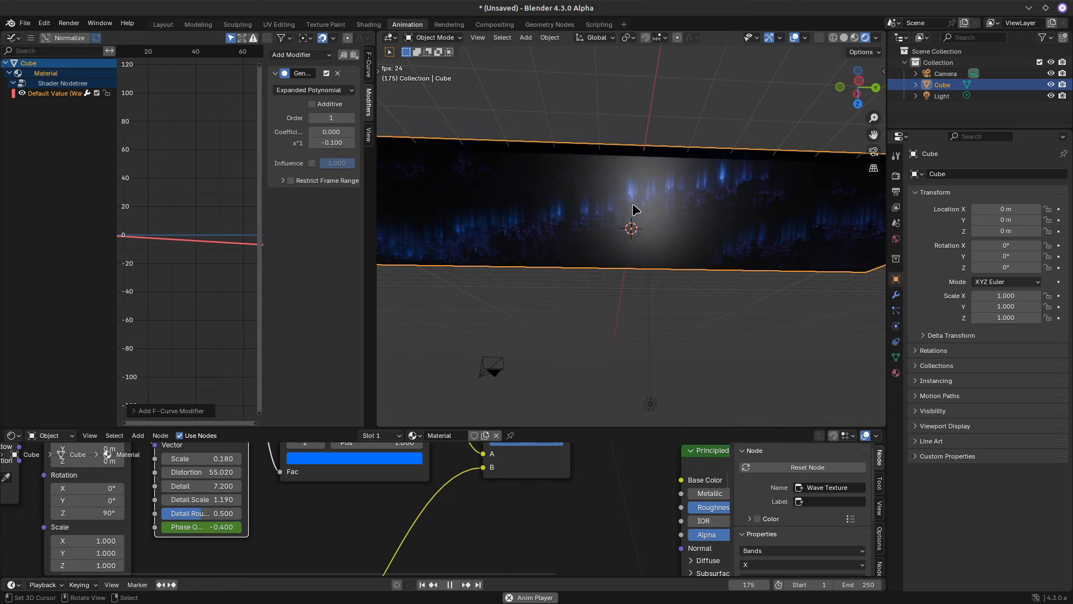
pyautogui.moveTo(581, 292)
pyautogui.mouseDown(button='middle')
pyautogui.moveTo(611, 237)
pyautogui.moveTo(598, 336)
pyautogui.moveTo(609, 336)
pyautogui.moveTo(546, 299)
pyautogui.moveTo(563, 298)
pyautogui.mouseUp(button='middle')
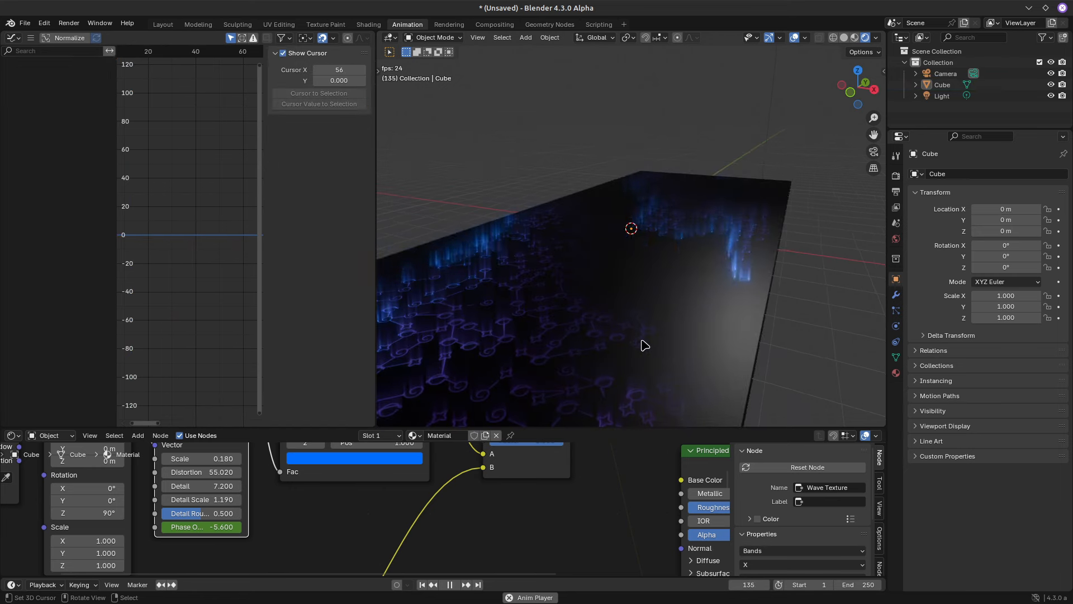
pyautogui.moveTo(645, 345)
pyautogui.mouseDown(button='middle')
pyautogui.moveTo(647, 304)
pyautogui.moveTo(659, 322)
pyautogui.moveTo(536, 321)
pyautogui.moveTo(673, 323)
pyautogui.mouseUp(button='middle')
# In the Shading workspace, connect a new Noise Texture's Fac output to the Principled BSDF's Roughness and place it below the other nodes
pyautogui.click(369, 25)
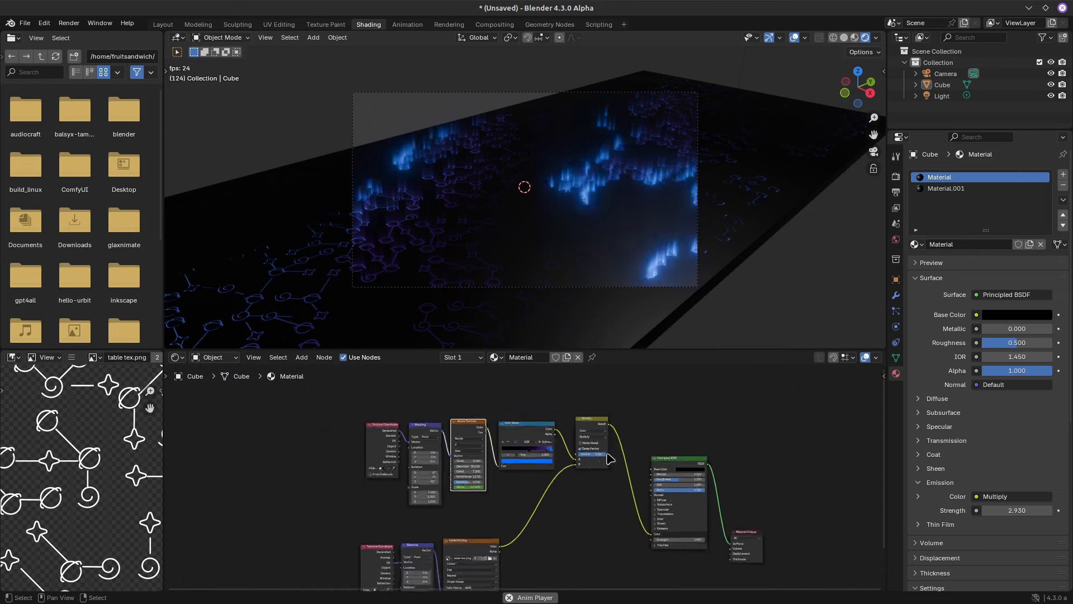
pyautogui.scroll(-2, 598, 494)
pyautogui.moveTo(598, 495); pyautogui.dragTo(579, 366, button='middle')
pyautogui.moveTo(632, 428)
pyautogui.mouseDown(button='middle')
pyautogui.moveTo(632, 470)
pyautogui.moveTo(611, 498)
pyautogui.mouseUp(button='middle')
pyautogui.scroll(6, 620, 447)
pyautogui.scroll(2, 620, 443)
pyautogui.moveTo(692, 401); pyautogui.dragTo(584, 510)
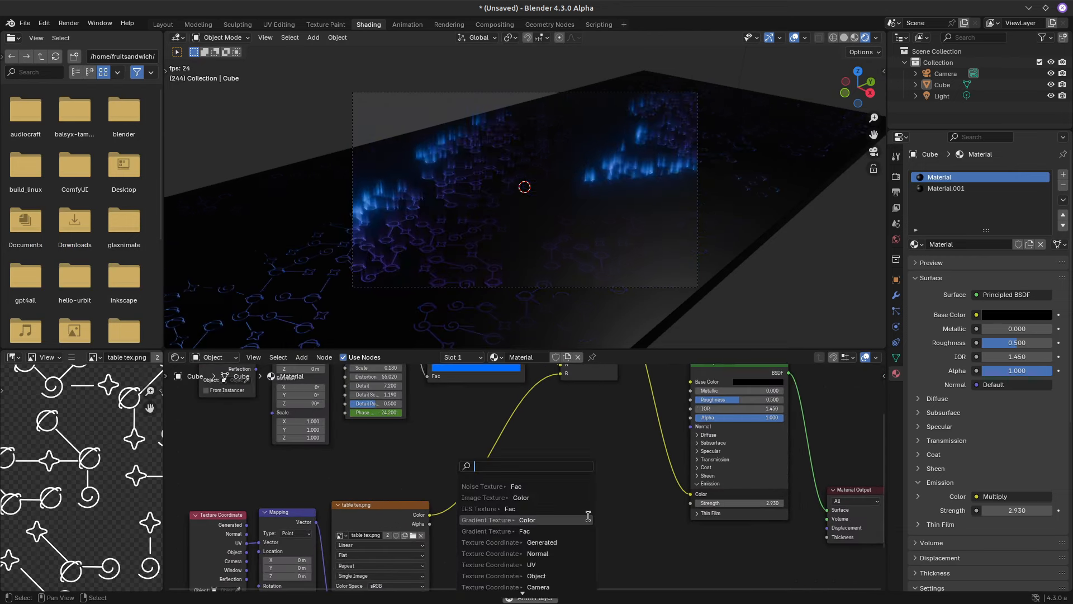
pyautogui.click(563, 486)
pyautogui.moveTo(610, 479); pyautogui.dragTo(648, 372, button='middle')
pyautogui.moveTo(577, 451); pyautogui.dragTo(540, 534)
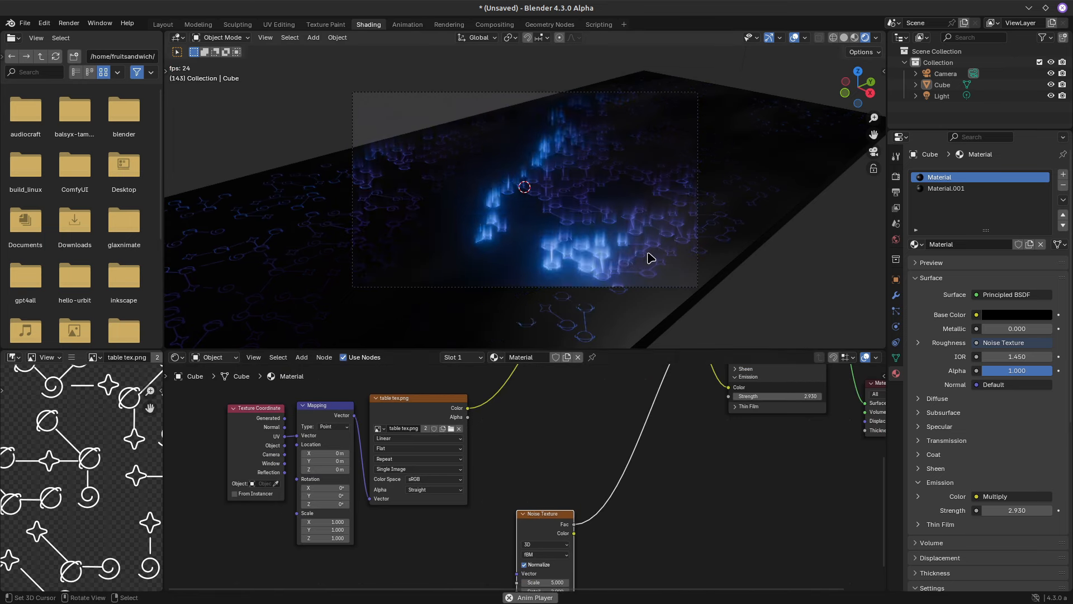
# Set the Noise Texture's Scale to 9.340, Detail to 7.600, Roughness to 1.000 and Lacunarity to 2.060
pyautogui.moveTo(721, 234); pyautogui.dragTo(709, 108, button='middle')
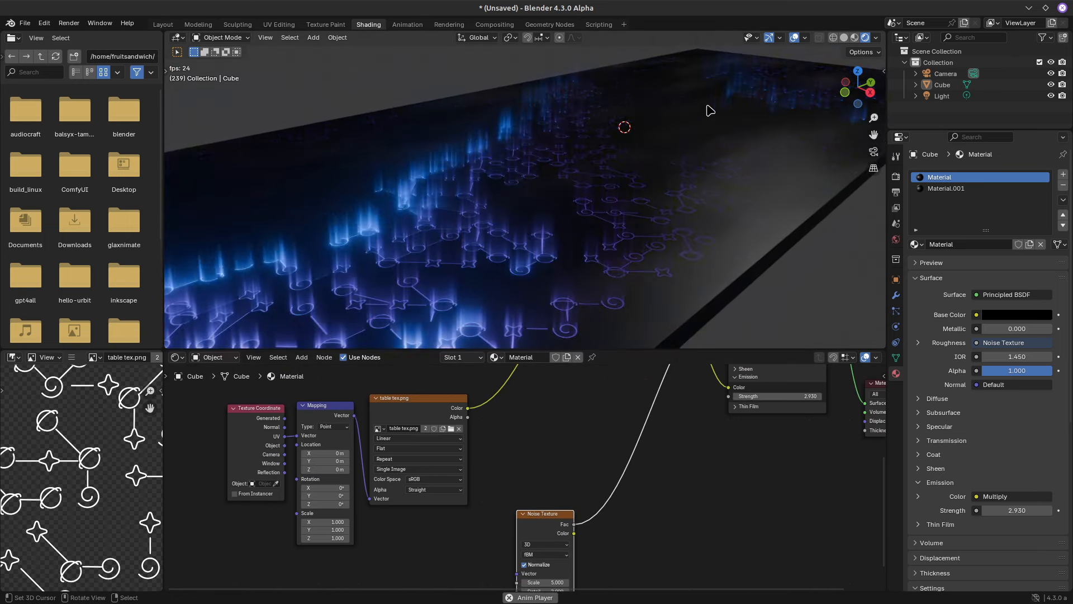
pyautogui.moveTo(533, 528); pyautogui.dragTo(557, 437, button='middle')
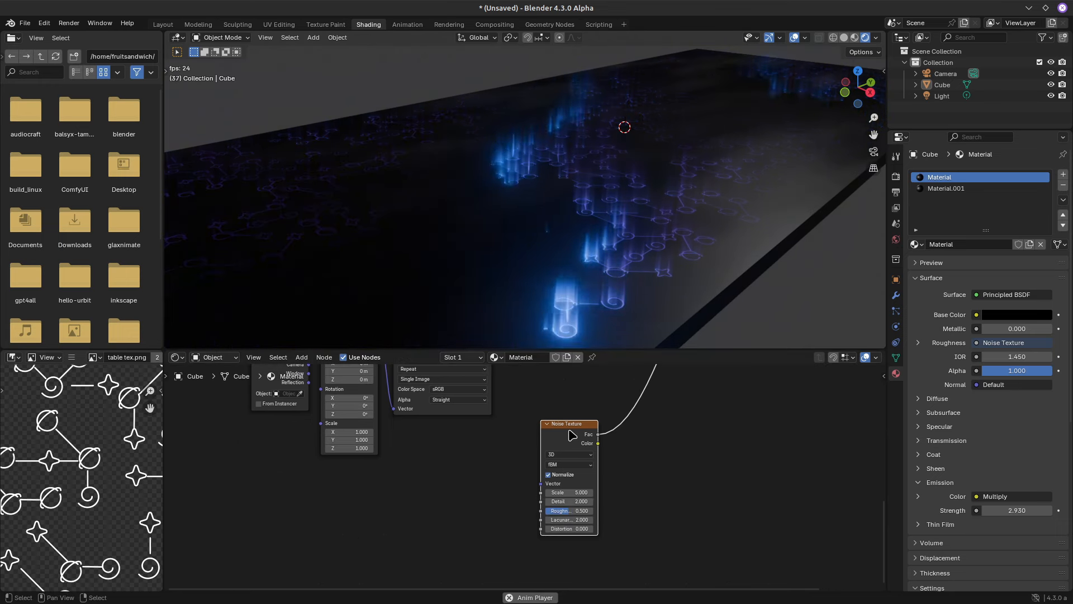
pyautogui.moveTo(570, 432); pyautogui.dragTo(564, 456)
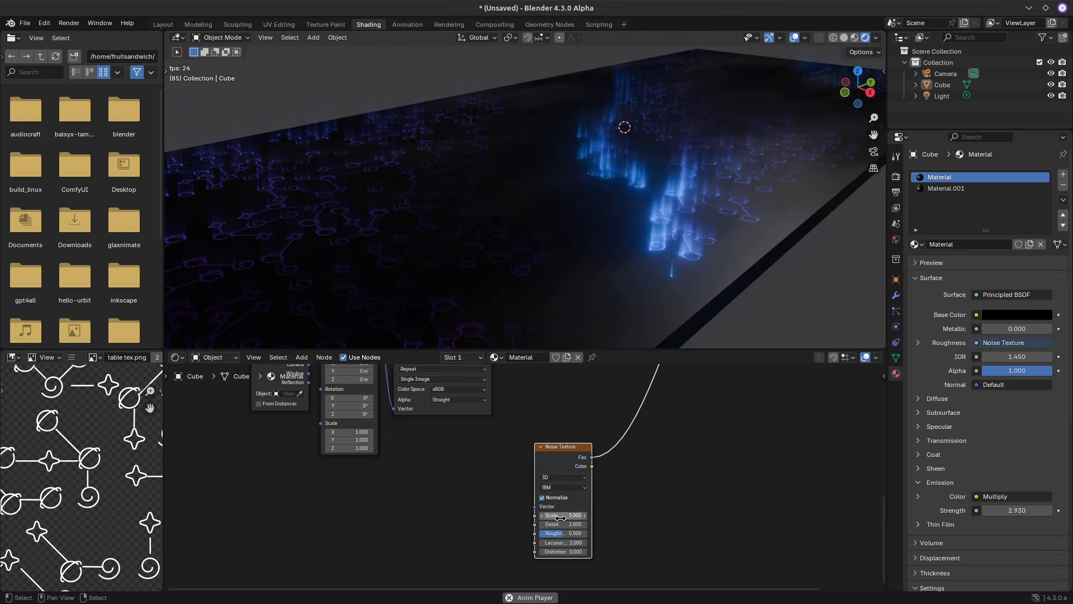
pyautogui.moveTo(563, 515)
pyautogui.mouseDown()
pyautogui.moveTo(579, 515)
pyautogui.moveTo(566, 515)
pyautogui.moveTo(576, 524)
pyautogui.moveTo(567, 533)
pyautogui.mouseUp()
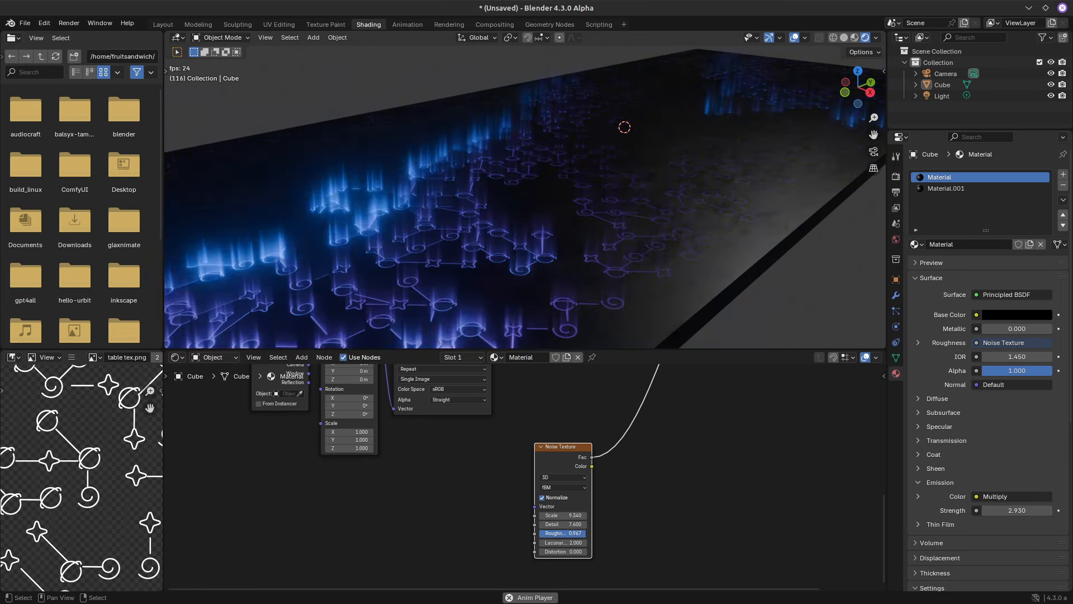
pyautogui.moveTo(563, 533); pyautogui.dragTo(567, 534)
pyautogui.scroll(4, 589, 538)
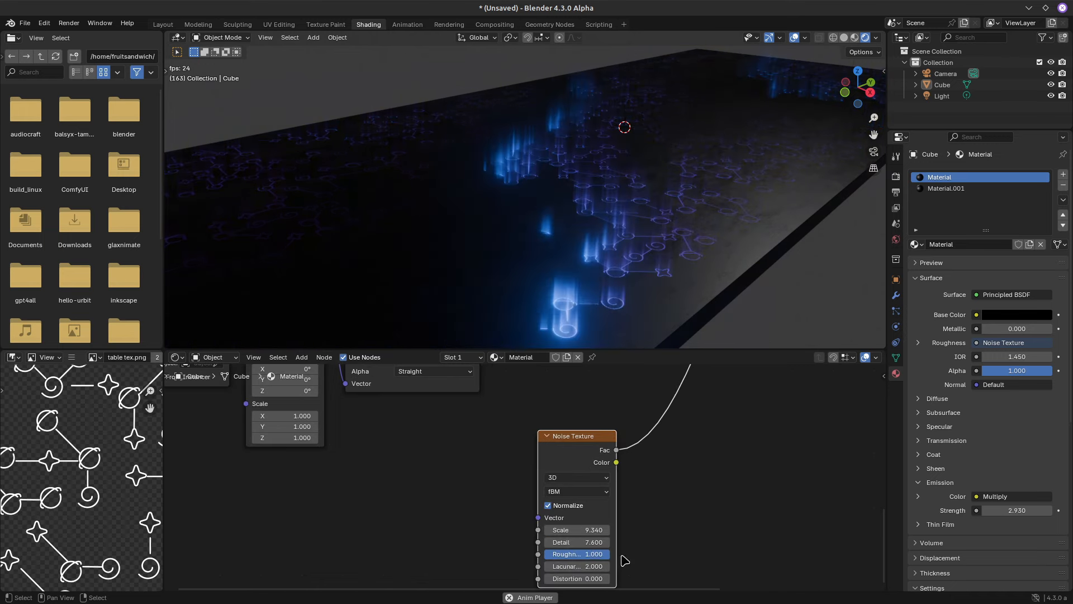
pyautogui.moveTo(566, 533)
pyautogui.mouseDown()
pyautogui.moveTo(586, 533)
pyautogui.moveTo(566, 533)
pyautogui.mouseUp()
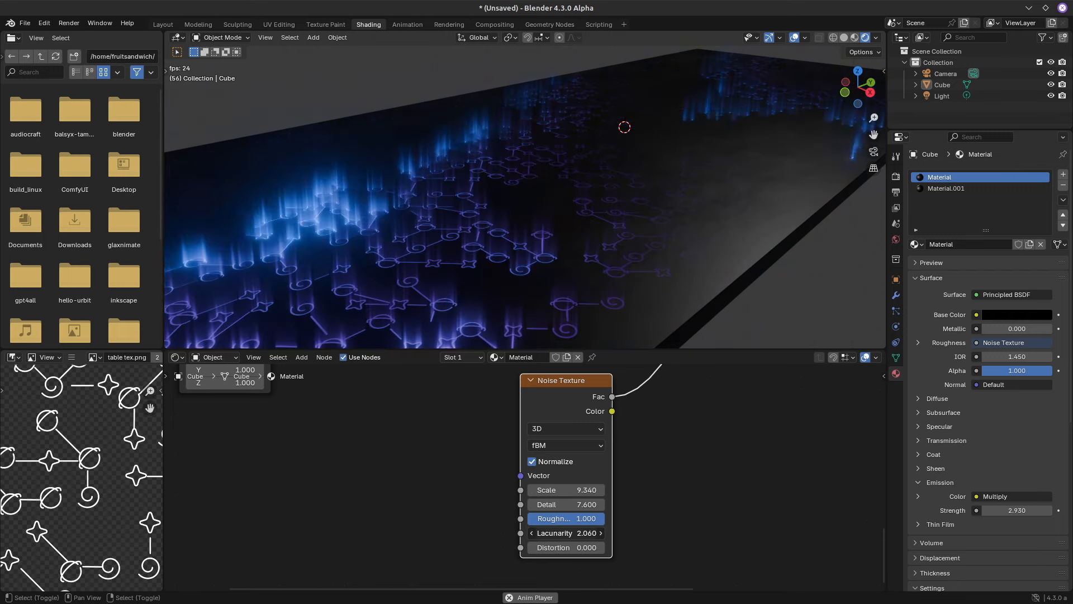
pyautogui.scroll(1, 686, 277)
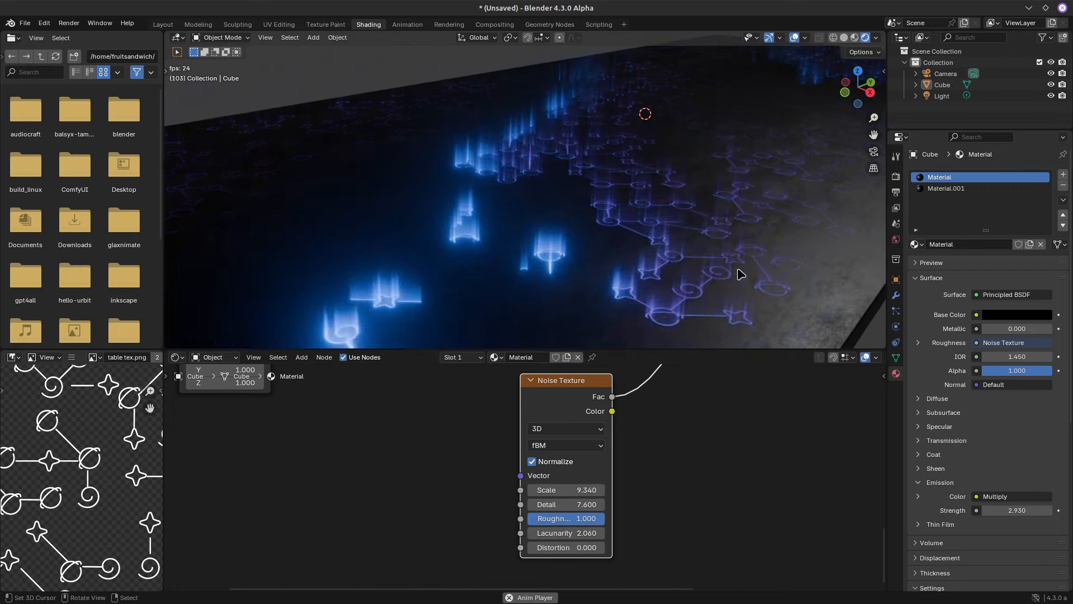
pyautogui.moveTo(750, 268); pyautogui.dragTo(674, 256, button='middle')
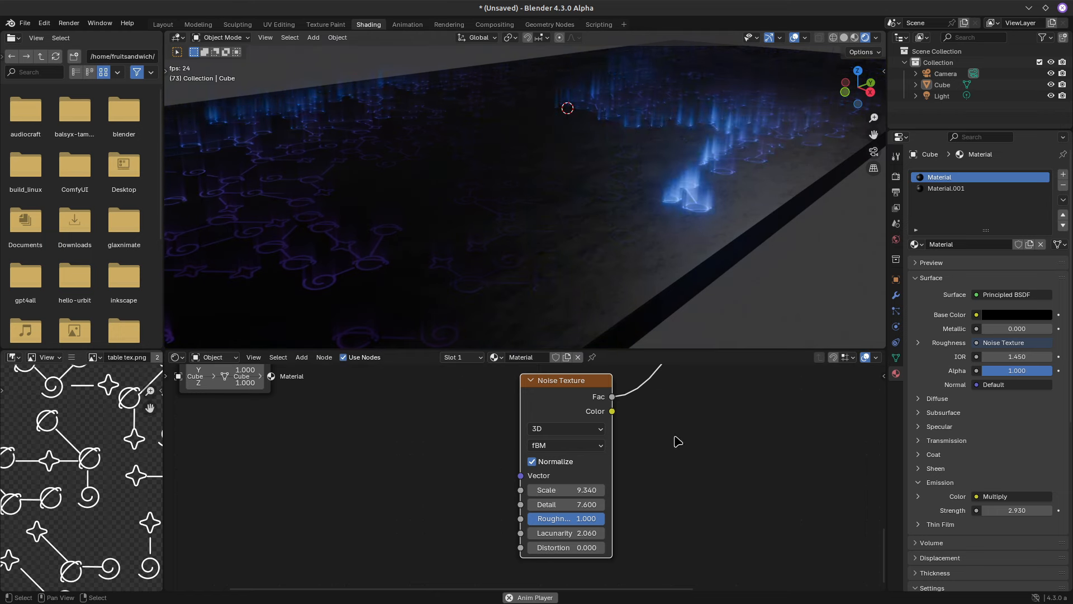
# Insert a Color Ramp between the Noise Texture and the shader's Roughness input
pyautogui.moveTo(675, 438); pyautogui.dragTo(609, 523, button='middle')
pyautogui.hotkey('shift', 'a')
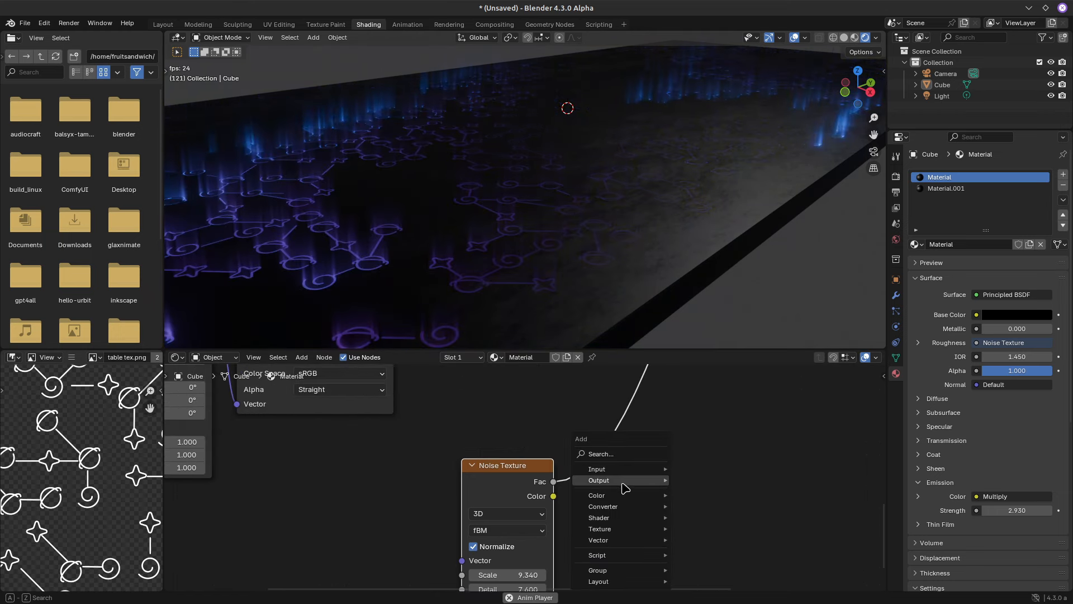
pyautogui.moveTo(617, 495)
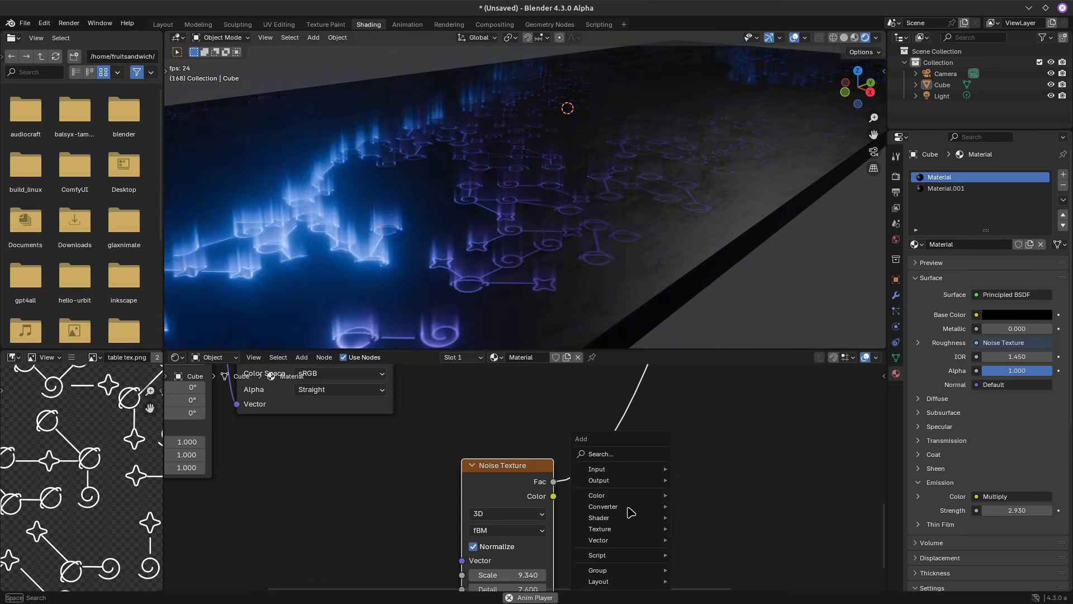
pyautogui.click(705, 372)
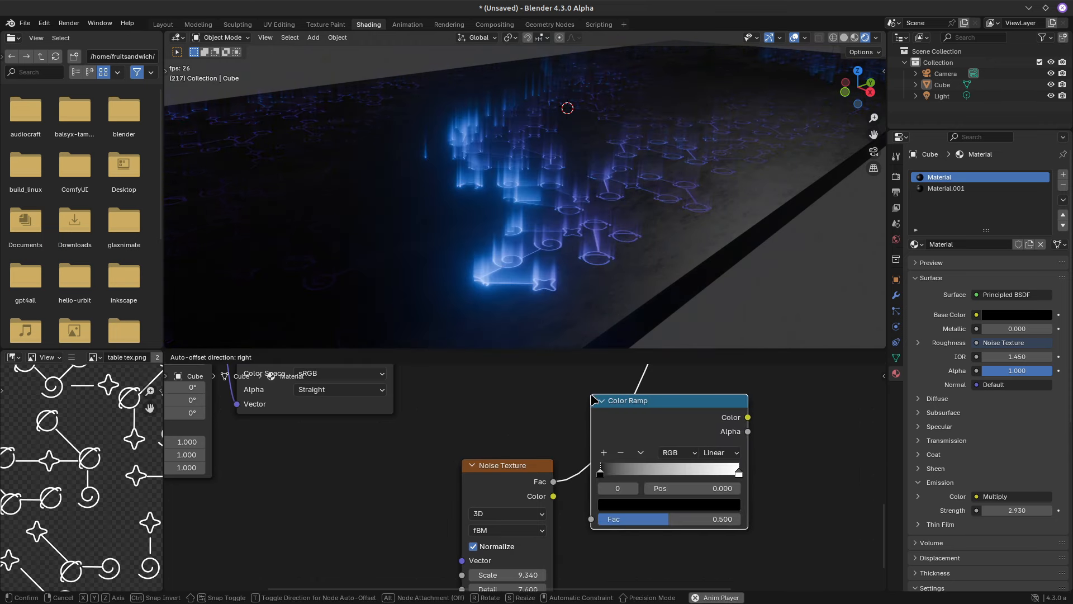
pyautogui.click(686, 437)
# Set the roughness Color Ramp to B-Spline interpolation, move its black stop to 0.273 and shift the white stop inward
pyautogui.click(720, 452)
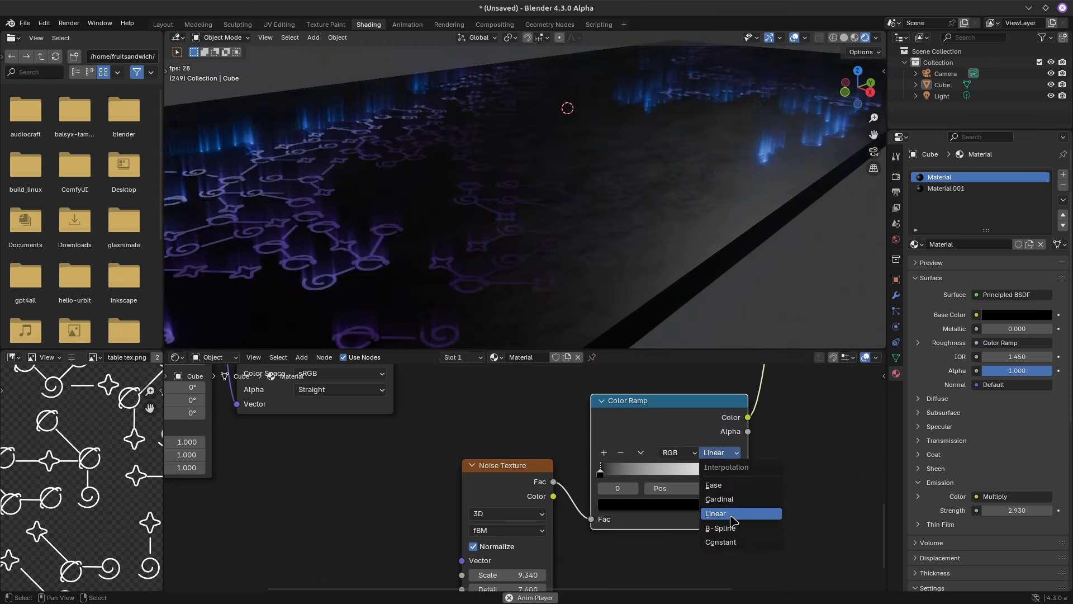
pyautogui.click(730, 524)
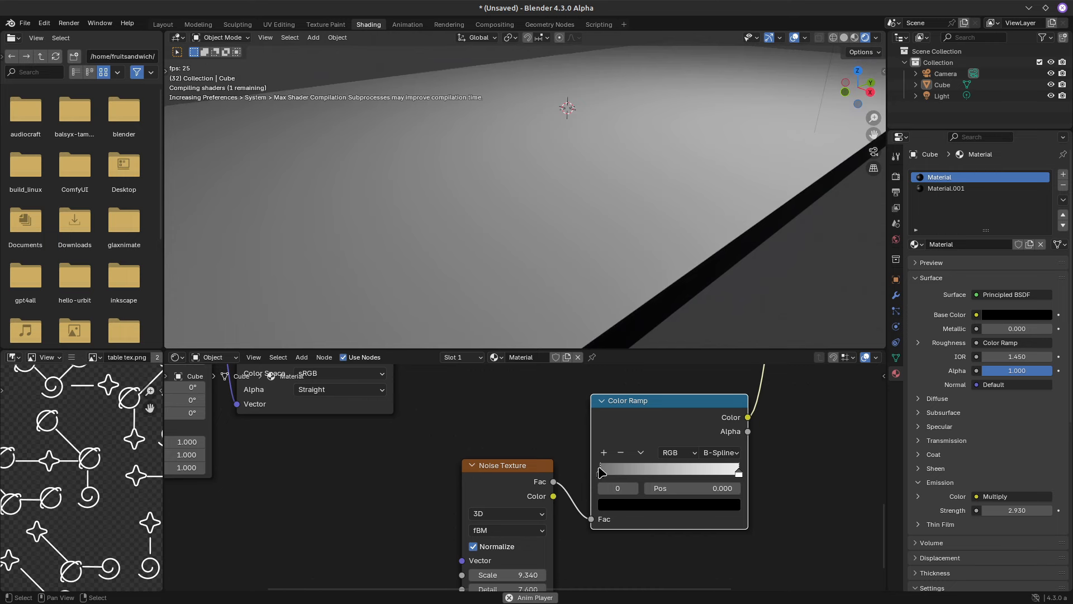
pyautogui.moveTo(601, 472); pyautogui.dragTo(642, 468)
pyautogui.moveTo(739, 472); pyautogui.dragTo(637, 474)
pyautogui.moveTo(618, 246); pyautogui.dragTo(533, 174, button='middle')
# Add Texture Coordinate and Mapping nodes to the Noise Texture and map it with Object coordinates
pyautogui.click(499, 478)
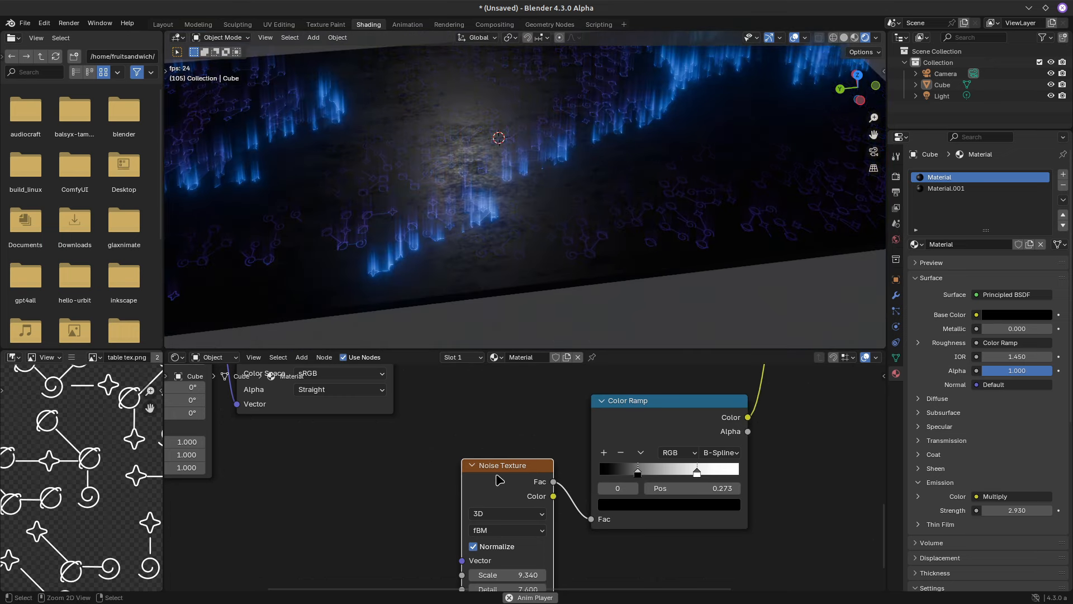
pyautogui.hotkey('ctrl', 't')
pyautogui.moveTo(444, 442); pyautogui.dragTo(545, 381, button='middle')
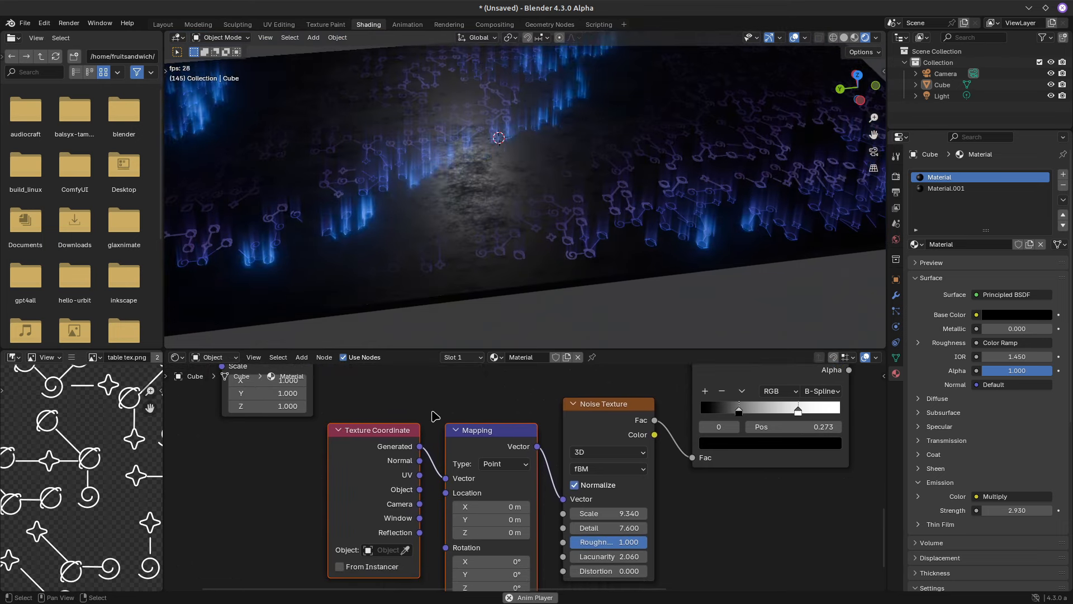
pyautogui.moveTo(420, 489); pyautogui.dragTo(444, 485)
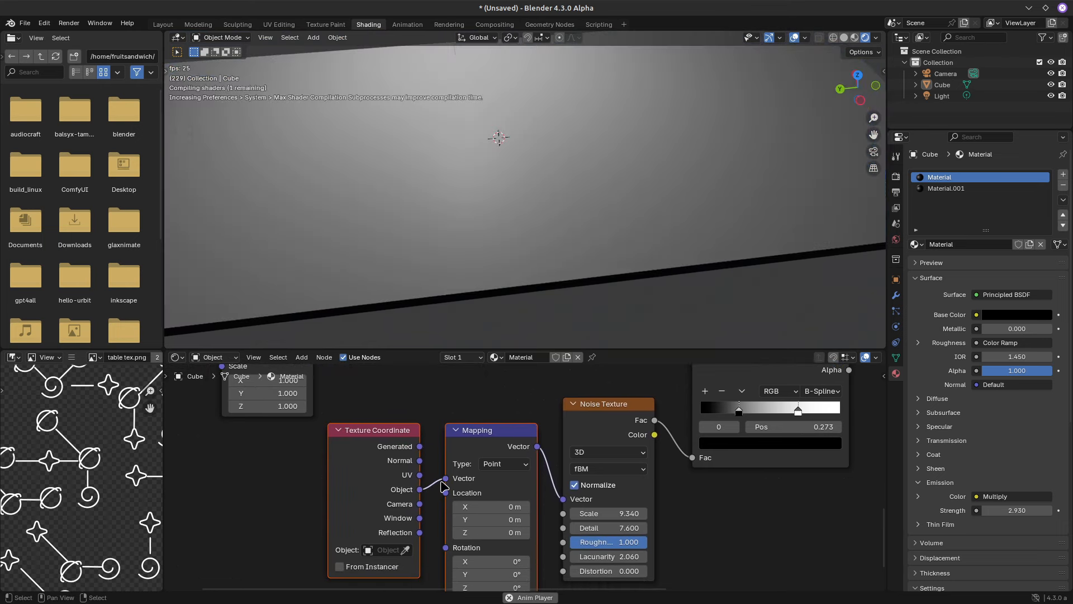
pyautogui.scroll(4, 481, 208)
pyautogui.moveTo(366, 208); pyautogui.dragTo(637, 229, button='middle')
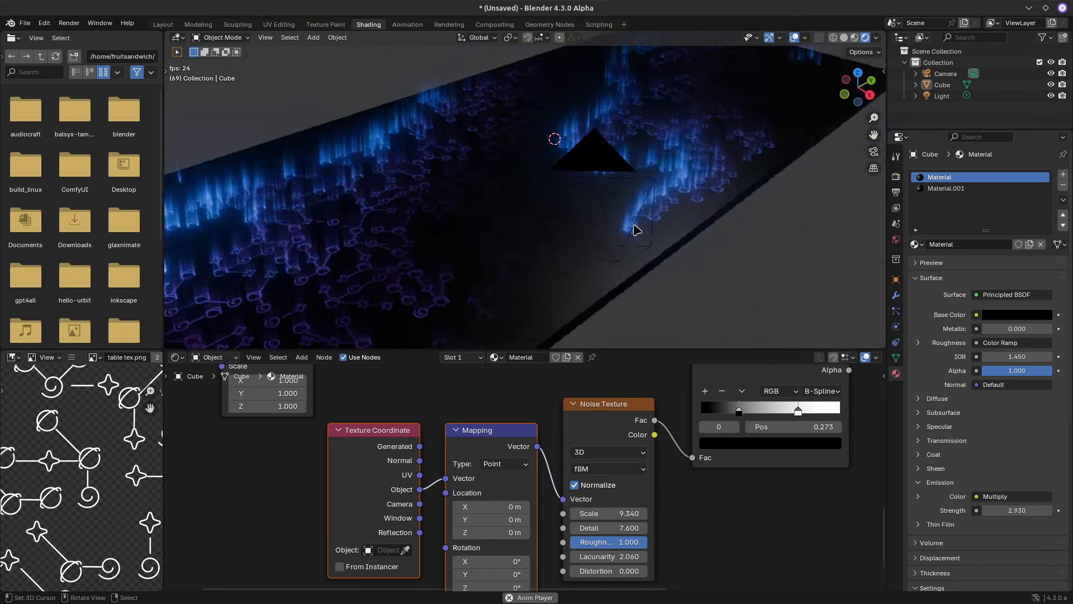
# Set the Noise Texture's Scale to 1.840 and check the slab's surface from another angle
pyautogui.scroll(3, 638, 234)
pyautogui.moveTo(608, 513); pyautogui.dragTo(747, 513)
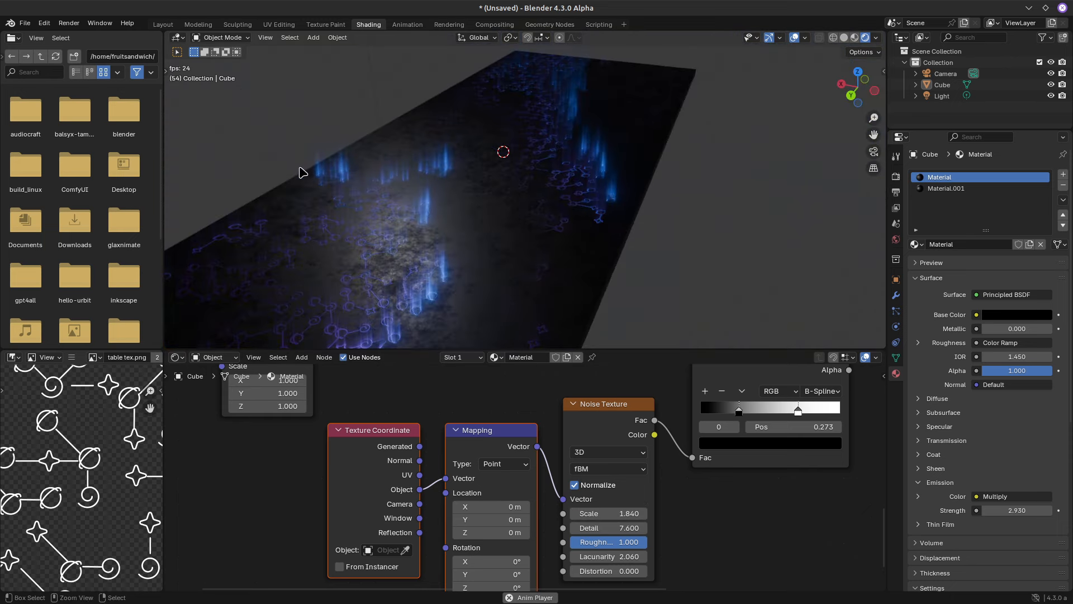
pyautogui.scroll(-3, 304, 179)
pyautogui.moveTo(308, 209); pyautogui.dragTo(508, 202, button='middle')
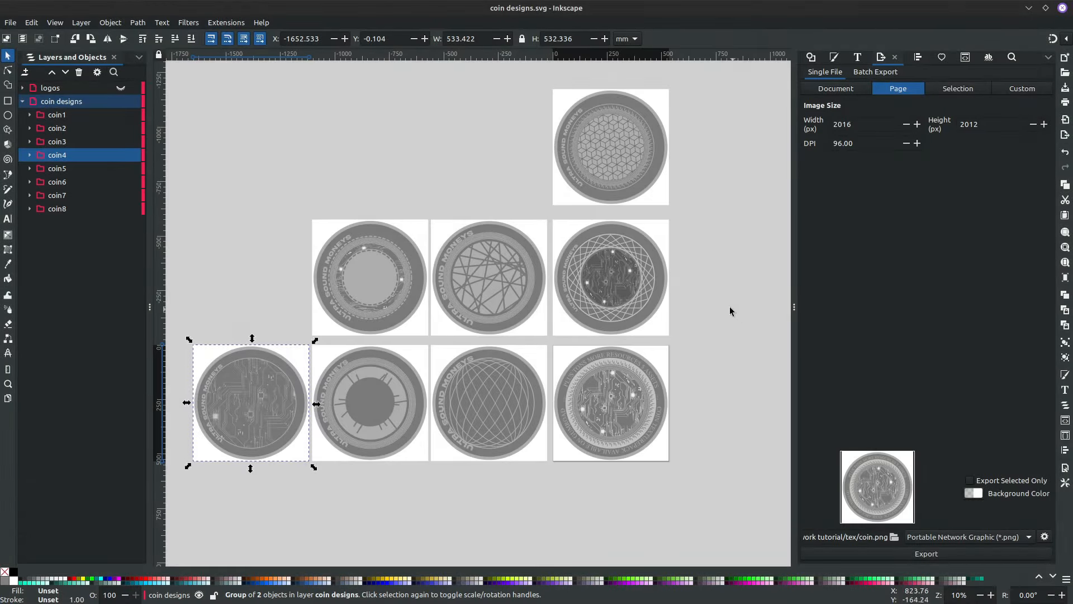
# Switch to coin designs.svg in Inkscape, expand coin1 and its text group, and check design1 by hiding and showing it
pyautogui.moveTo(729, 306)
pyautogui.mouseDown(button='middle')
pyautogui.moveTo(730, 276)
pyautogui.moveTo(740, 323)
pyautogui.moveTo(728, 328)
pyautogui.mouseUp(button='middle')
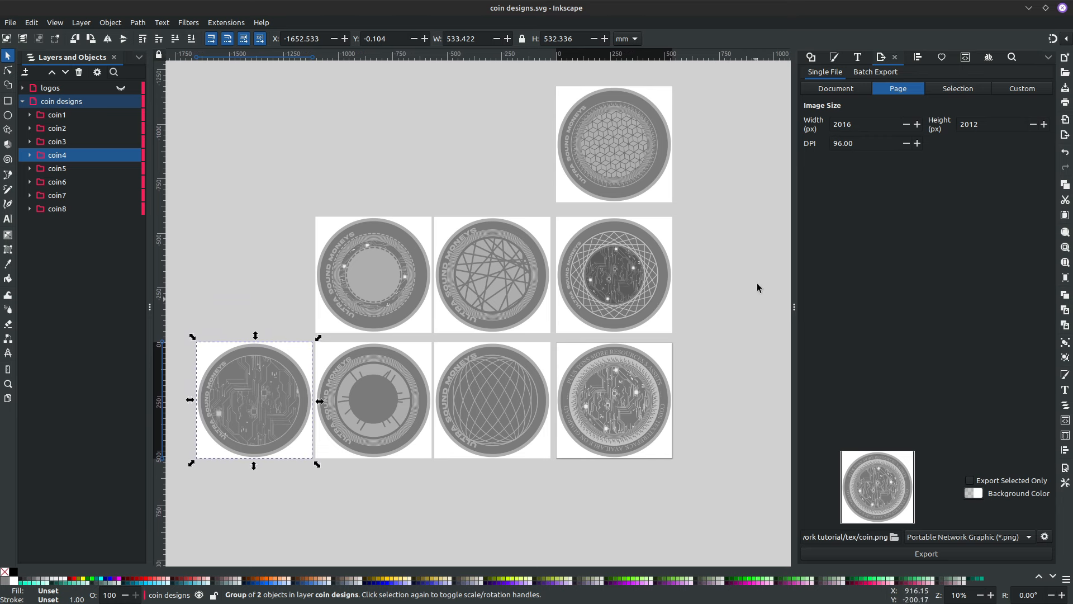
pyautogui.click(30, 115)
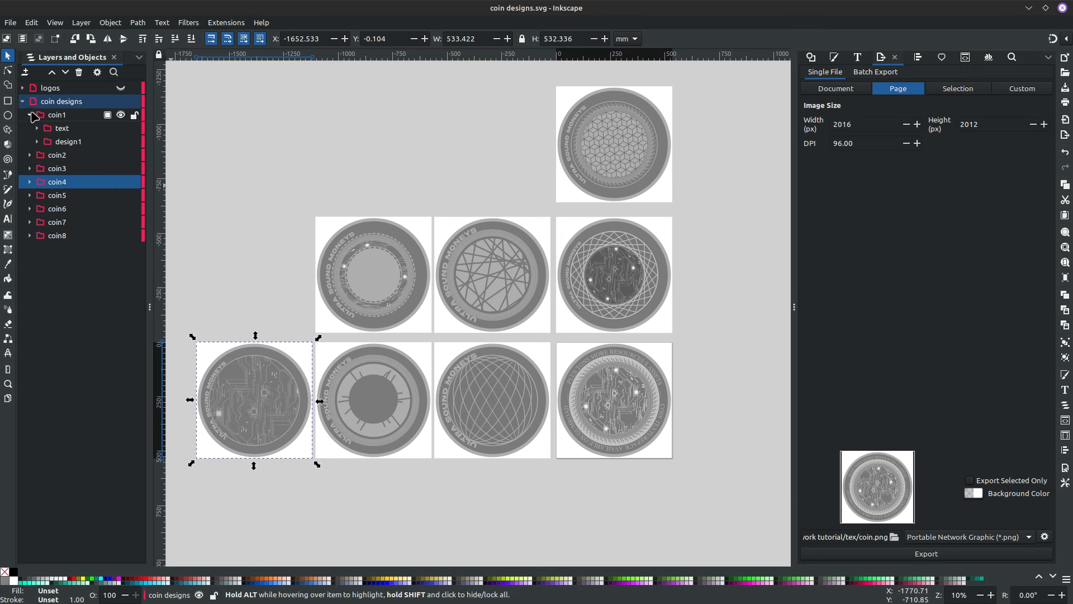
pyautogui.click(30, 115)
pyautogui.click(29, 115)
pyautogui.click(121, 142)
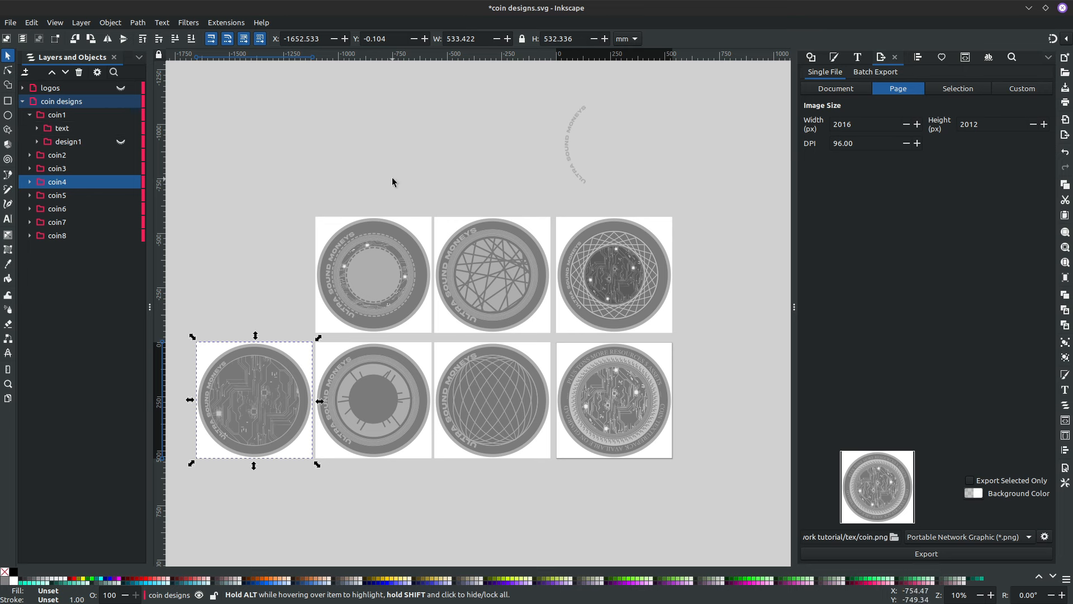
pyautogui.click(120, 141)
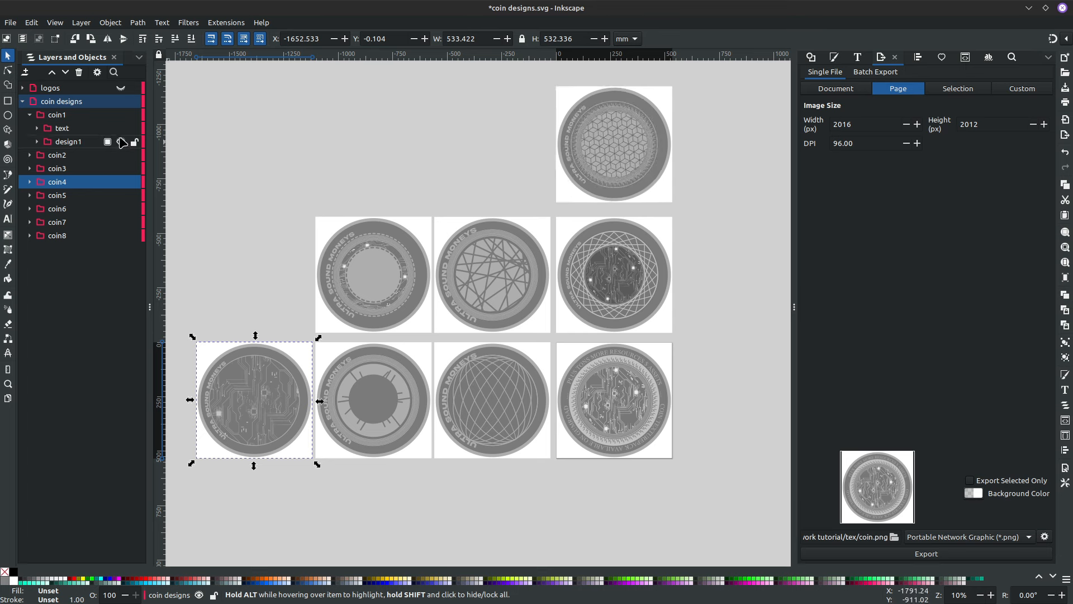
pyautogui.click(37, 128)
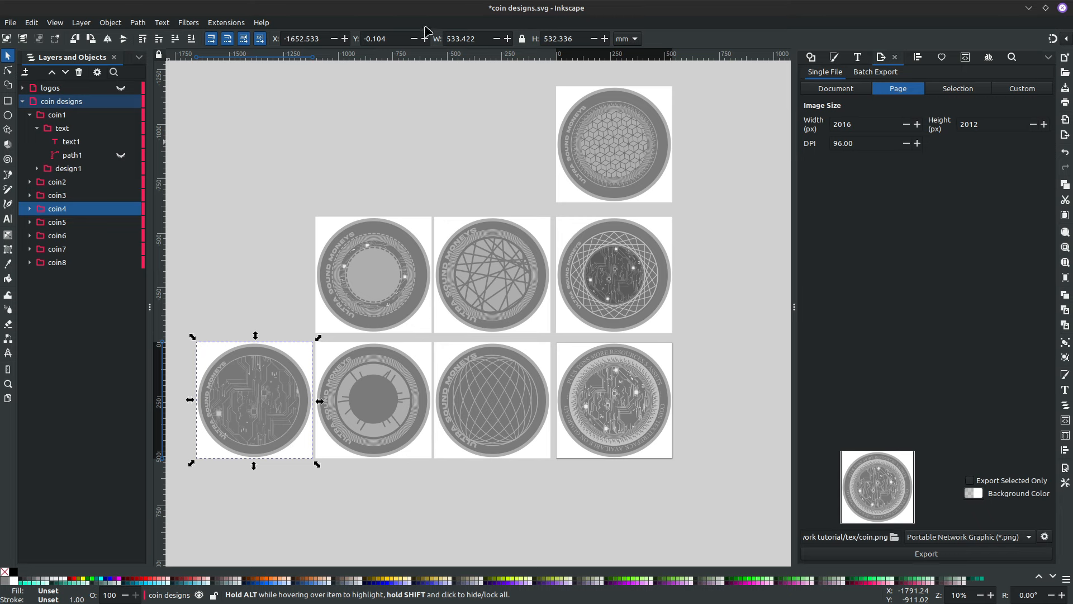
# Examine the hexagon-patterned coin up close by hiding and showing coin1's design1 and text groups in turn
pyautogui.keyDown('ctrl'); pyautogui.scroll(4, 615, 86); pyautogui.keyUp('ctrl')
pyautogui.keyDown('ctrl'); pyautogui.scroll(-2, 446, 259); pyautogui.keyUp('ctrl')
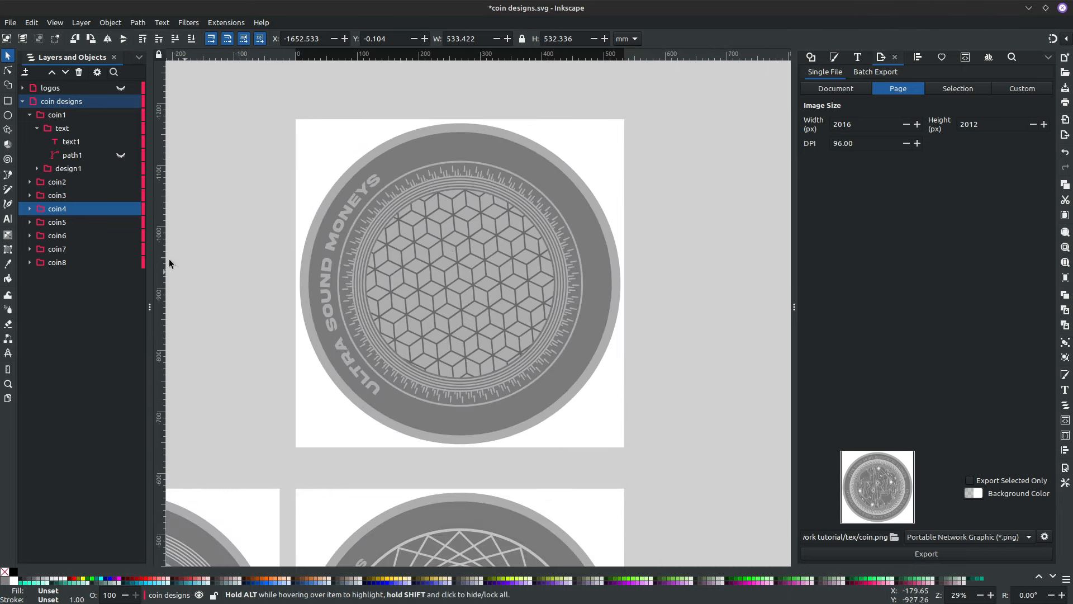
pyautogui.click(37, 128)
pyautogui.click(120, 141)
pyautogui.click(121, 142)
pyautogui.click(121, 128)
pyautogui.click(121, 128)
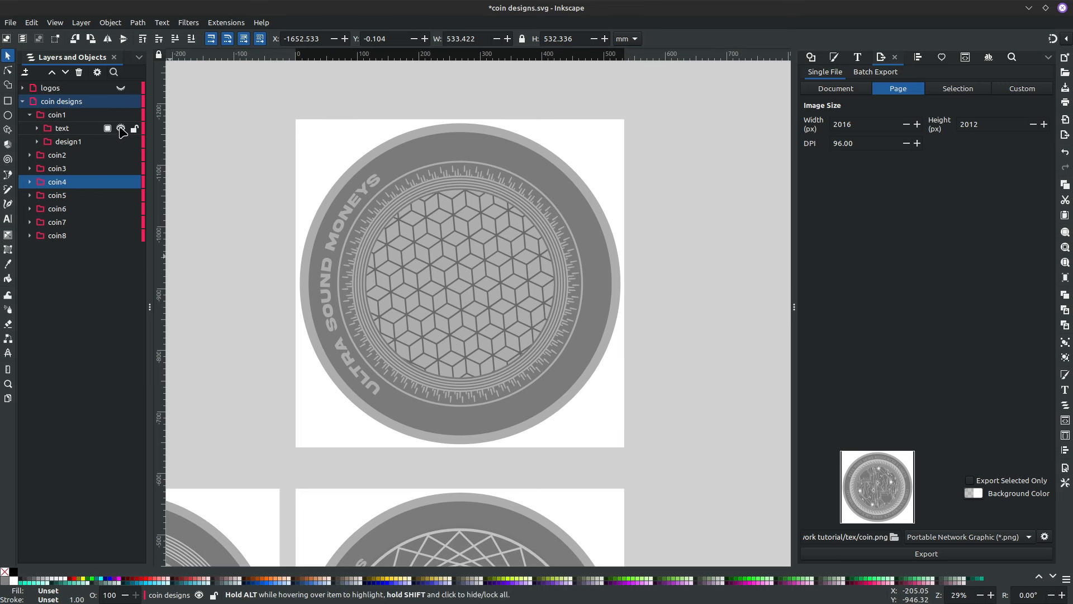
# Expand coin1's text group, hide design1 and show path1 to inspect the circle guiding the lettering
pyautogui.click(37, 128)
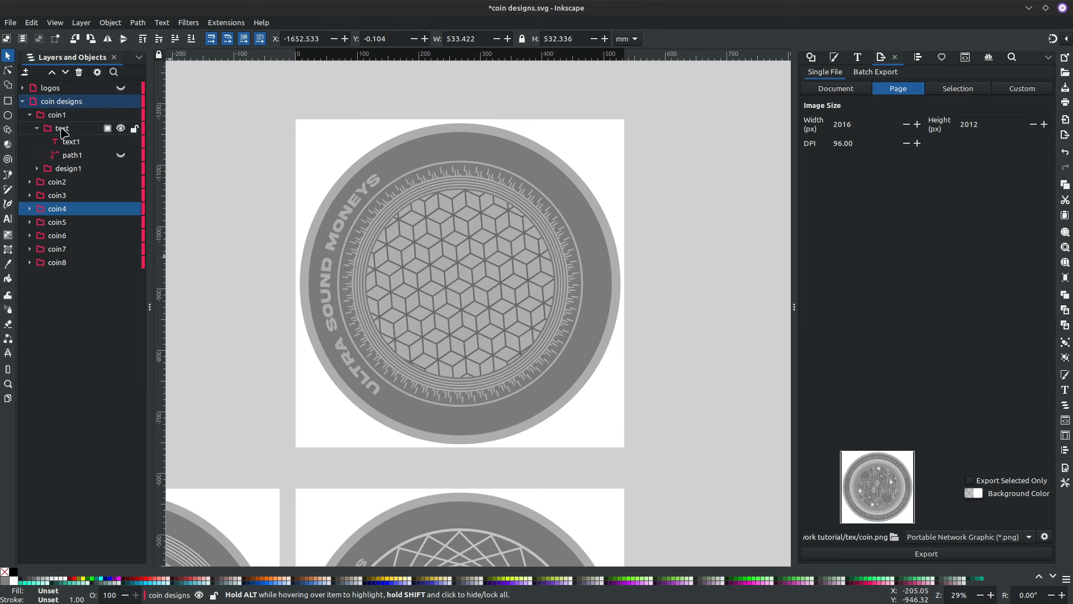
pyautogui.click(121, 169)
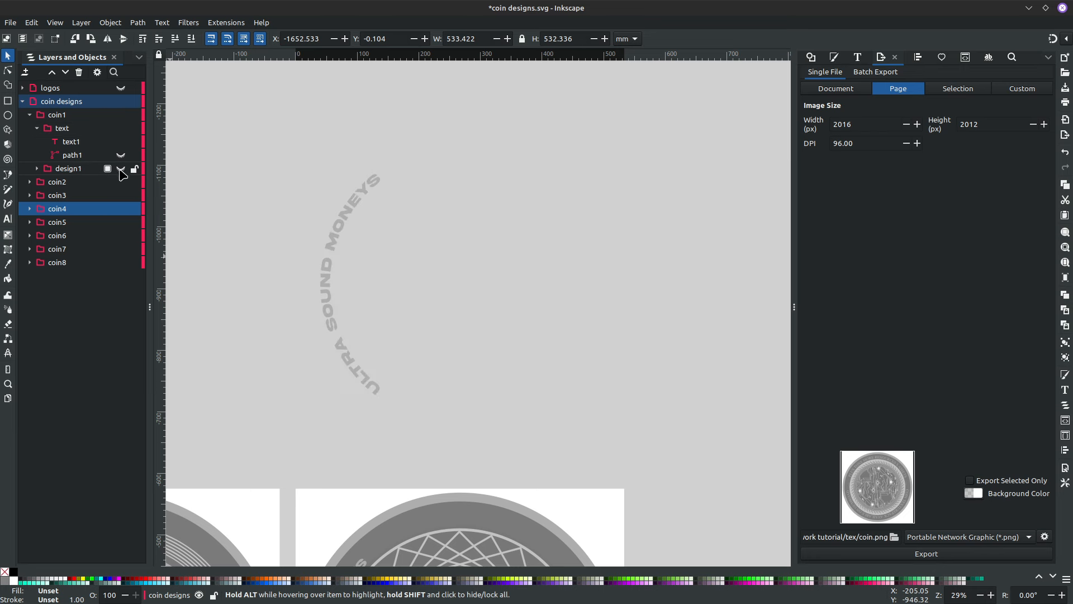
pyautogui.click(75, 144)
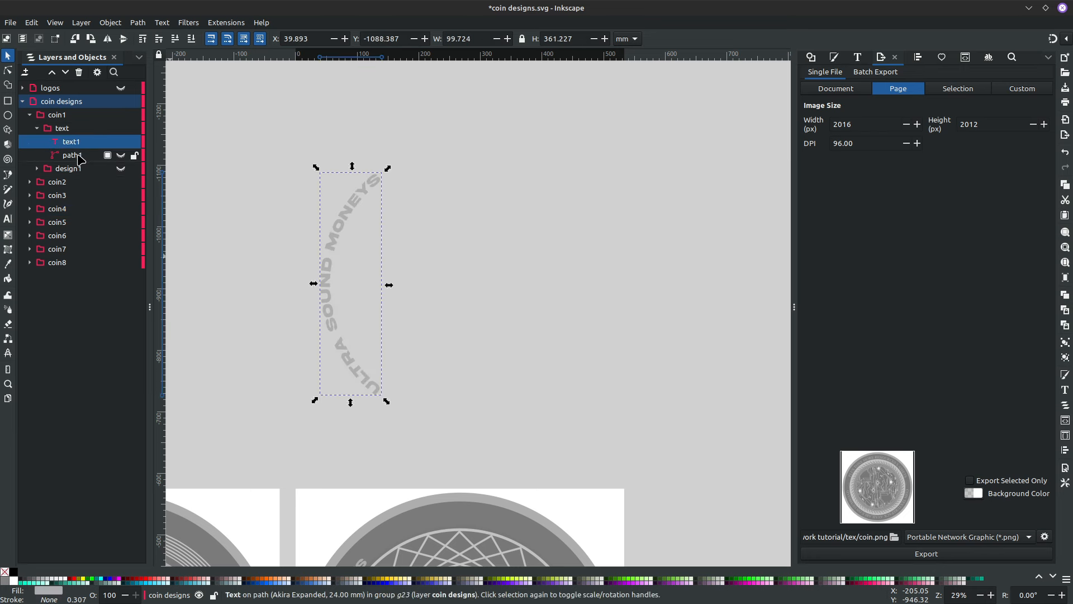
pyautogui.click(79, 157)
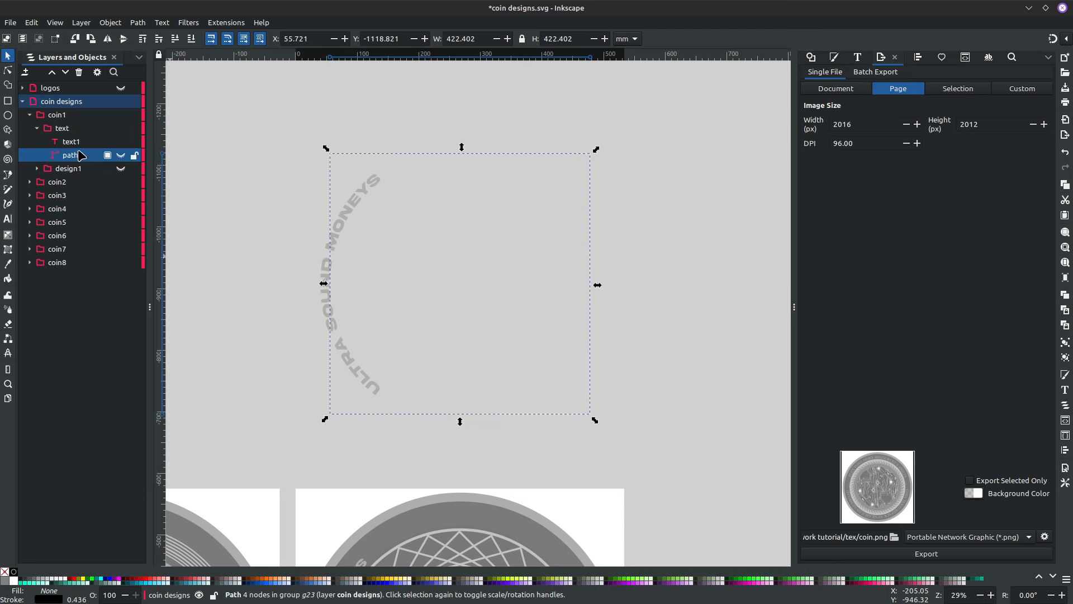
pyautogui.click(121, 156)
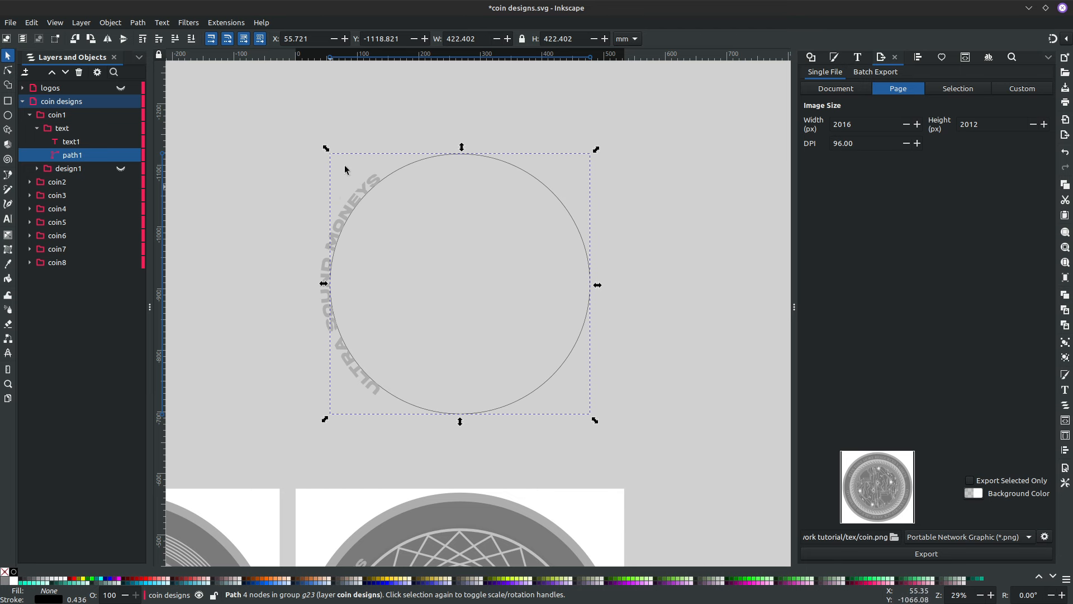
# Replace coin1's circular ULTRA SOUND MONEYS lettering with JVBJOJVBOJOVJBOIJBOIJDFGOJBJGBJIBONOONON and deselect it
pyautogui.doubleClick(349, 198)
pyautogui.doubleClick(349, 199)
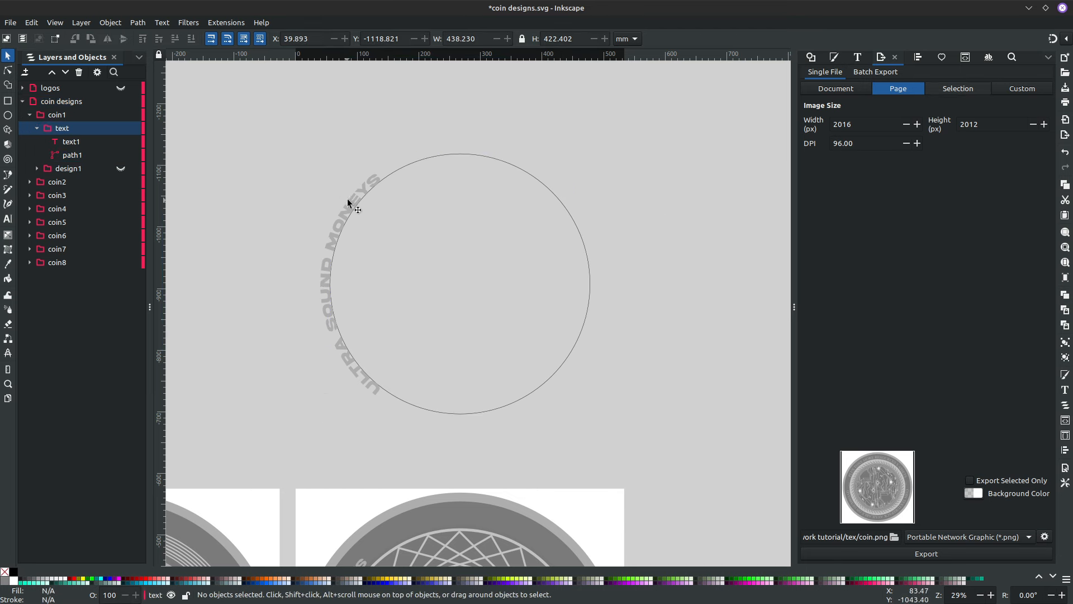
pyautogui.doubleClick(347, 199)
pyautogui.doubleClick(348, 204)
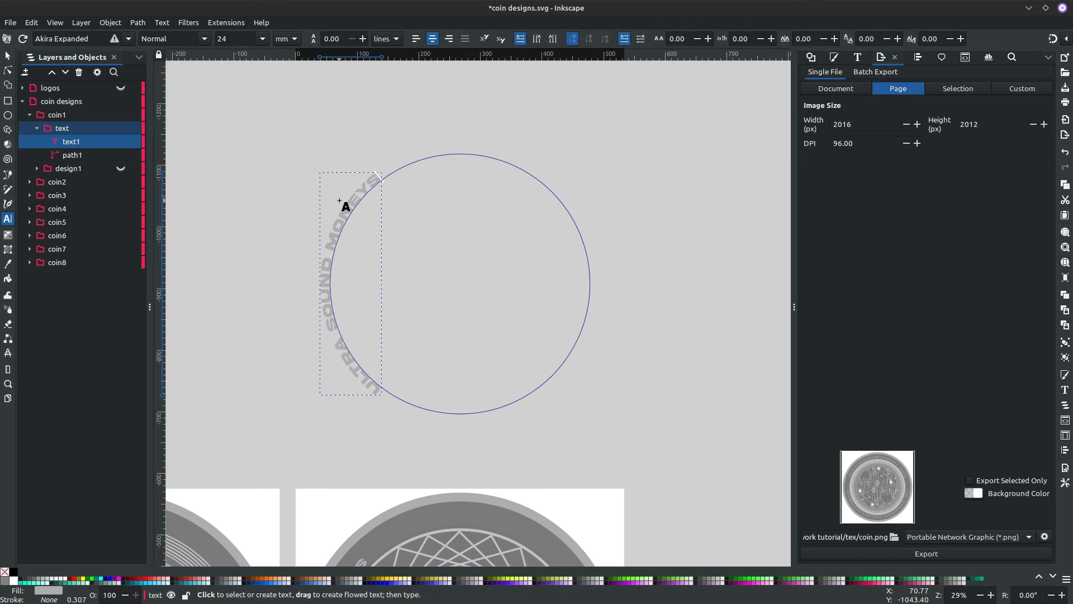
pyautogui.hotkey('ctrl', 'a')
pyautogui.write('JVBJOJVBOJO')
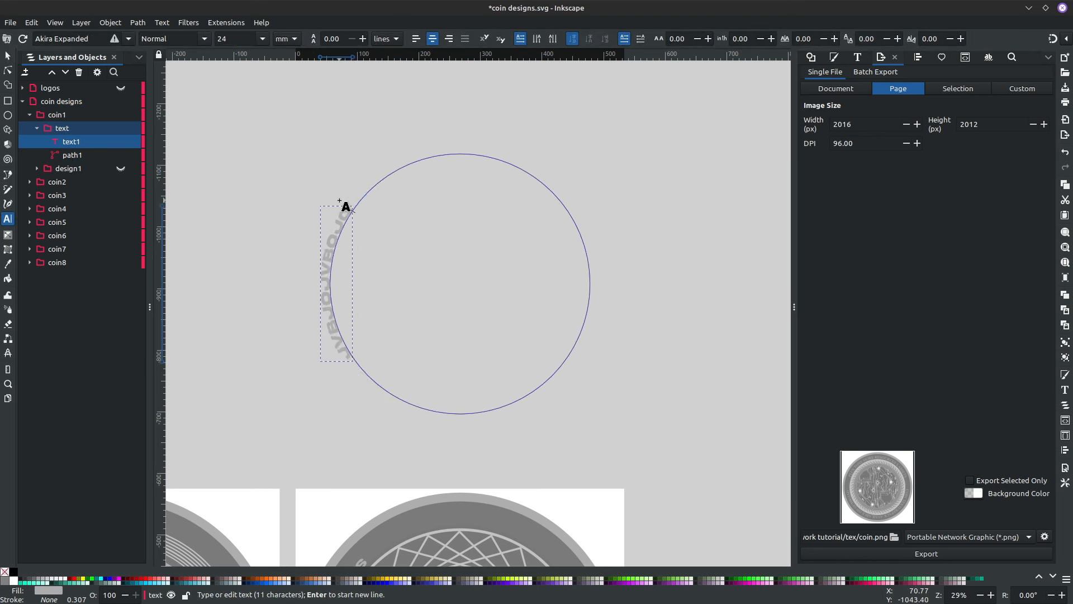
pyautogui.write('VJBOIJBOIJDFGOJBJGBJIBONOONON')
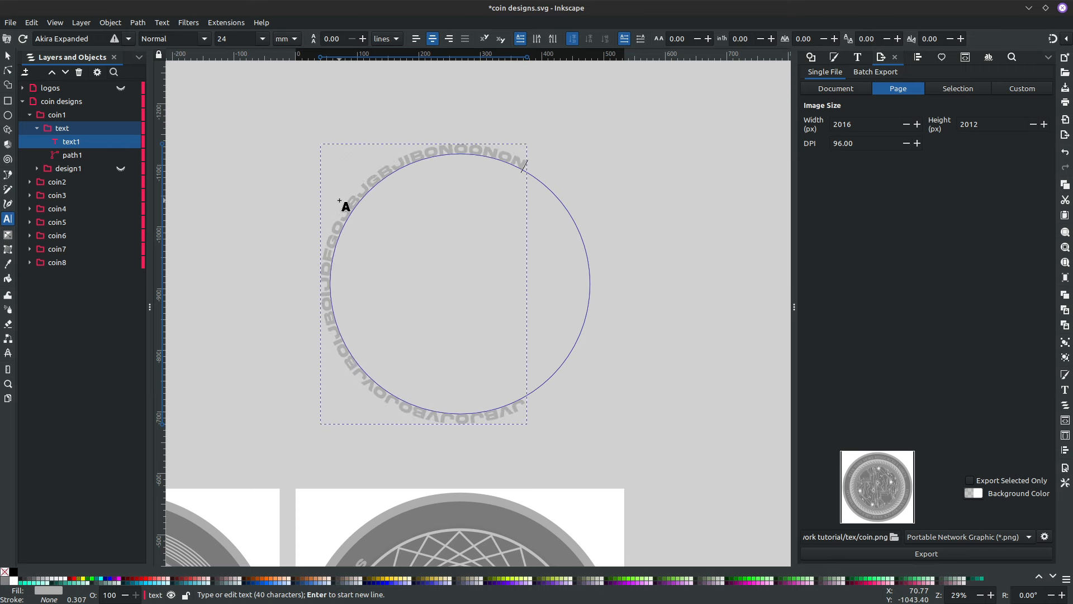
pyautogui.hotkey('ctrl', 'a')
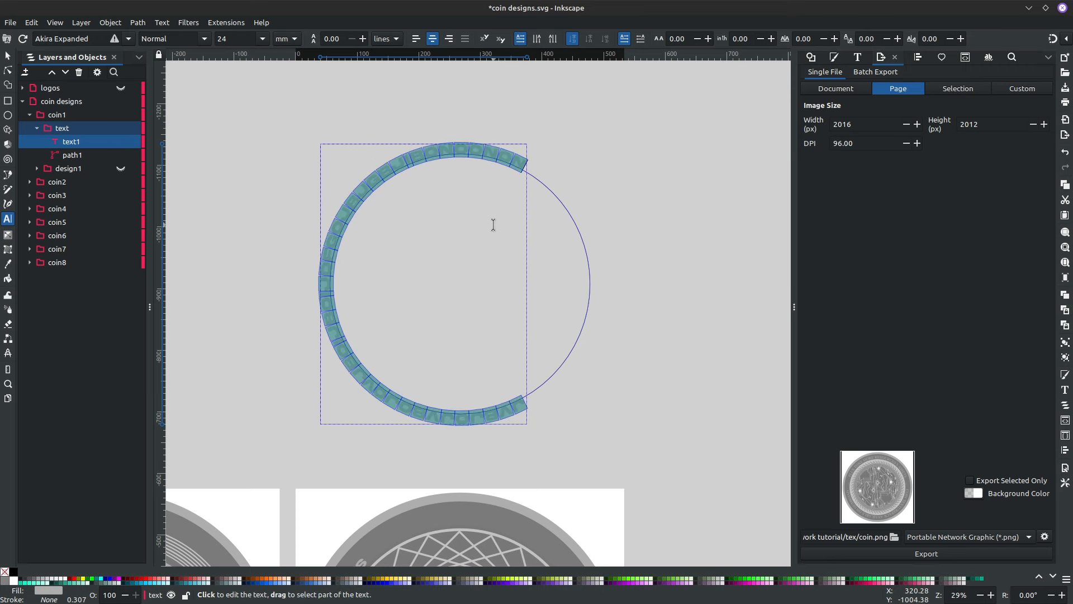
pyautogui.click(86, 145)
pyautogui.click(442, 183)
pyautogui.click(7, 56)
pyautogui.click(447, 245)
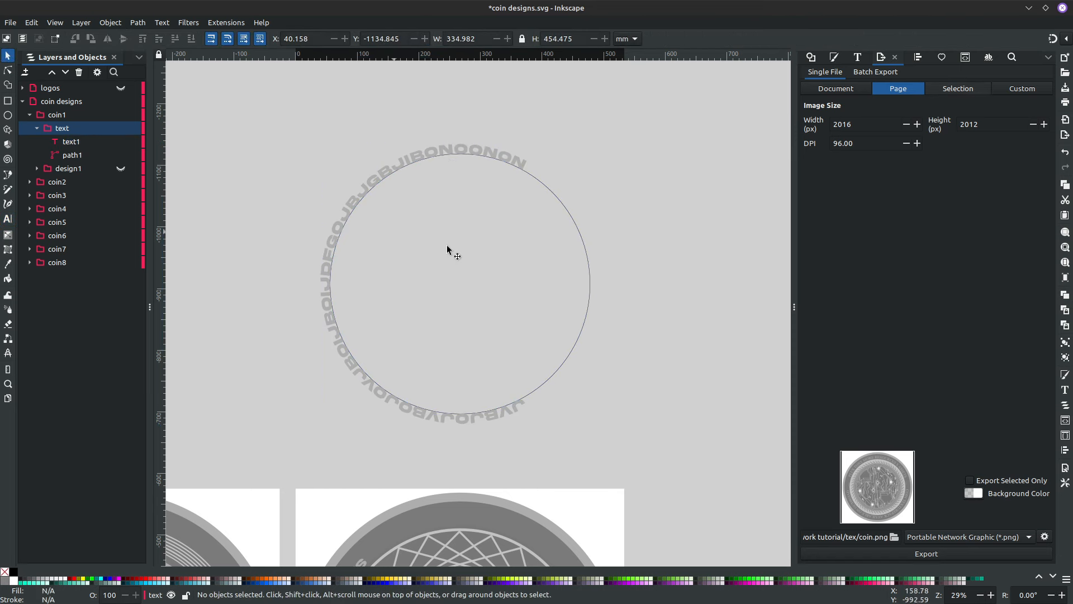
# Undo the trial lettering and the visibility changes to path1 and design1 in coin1
pyautogui.hotkey('ctrl', 'z')
pyautogui.hotkey('ctrl', 'z')
pyautogui.hotkey('ctrl', 'z')
pyautogui.hotkey('ctrl', 'z')
pyautogui.hotkey('ctrl', 'z')
pyautogui.hotkey('ctrl', 'z')
pyautogui.hotkey('ctrl', 'z')
pyautogui.hotkey('ctrl', 'z')
pyautogui.hotkey('ctrl', 'z')
pyautogui.hotkey('ctrl', 'z')
pyautogui.hotkey('ctrl', 'z')
pyautogui.hotkey('ctrl', 'z')
pyautogui.hotkey('ctrl', 'z')
pyautogui.hotkey('ctrl', 'z')
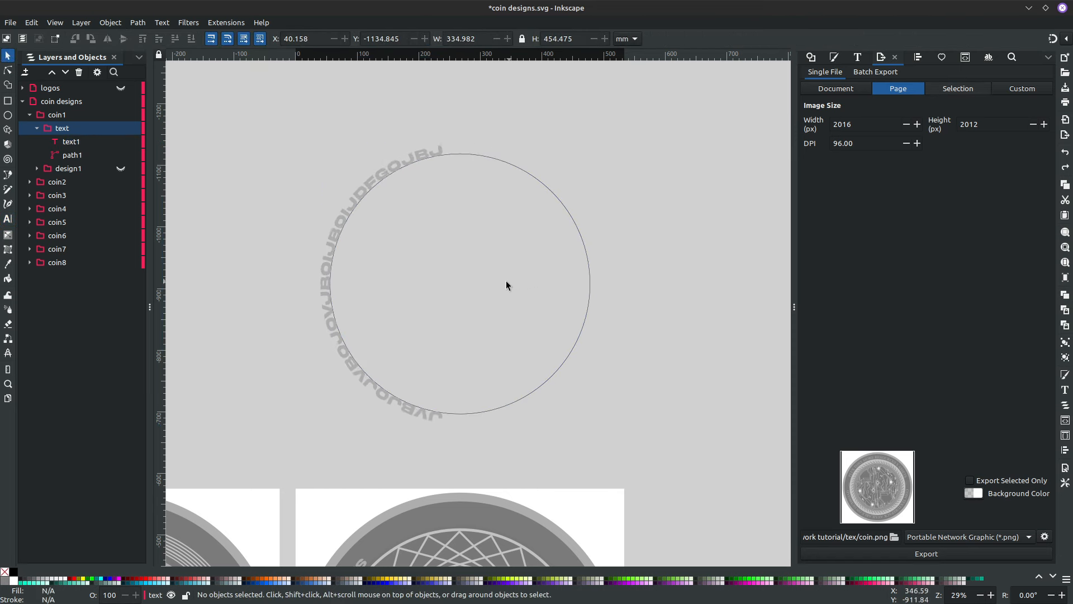
pyautogui.hotkey('ctrl', 'z')
pyautogui.hotkey('ctrl', 'z')
pyautogui.hotkey('ctrl', 'z')
pyautogui.hotkey('ctrl', 'z')
pyautogui.hotkey('ctrl', 'z')
pyautogui.hotkey('ctrl', 'z')
pyautogui.hotkey('ctrl', 'z')
pyautogui.hotkey('ctrl', 'z')
pyautogui.hotkey('ctrl', 'z')
pyautogui.hotkey('ctrl', 'z')
pyautogui.hotkey('ctrl', 'z')
pyautogui.hotkey('ctrl', 'z')
pyautogui.hotkey('ctrl', 'z')
pyautogui.hotkey('ctrl', 'z')
pyautogui.hotkey('ctrl', 'z')
pyautogui.hotkey('ctrl', 'z')
pyautogui.hotkey('ctrl', 'z')
pyautogui.hotkey('ctrl', 'z')
pyautogui.hotkey('ctrl', 'z')
pyautogui.hotkey('ctrl', 'z')
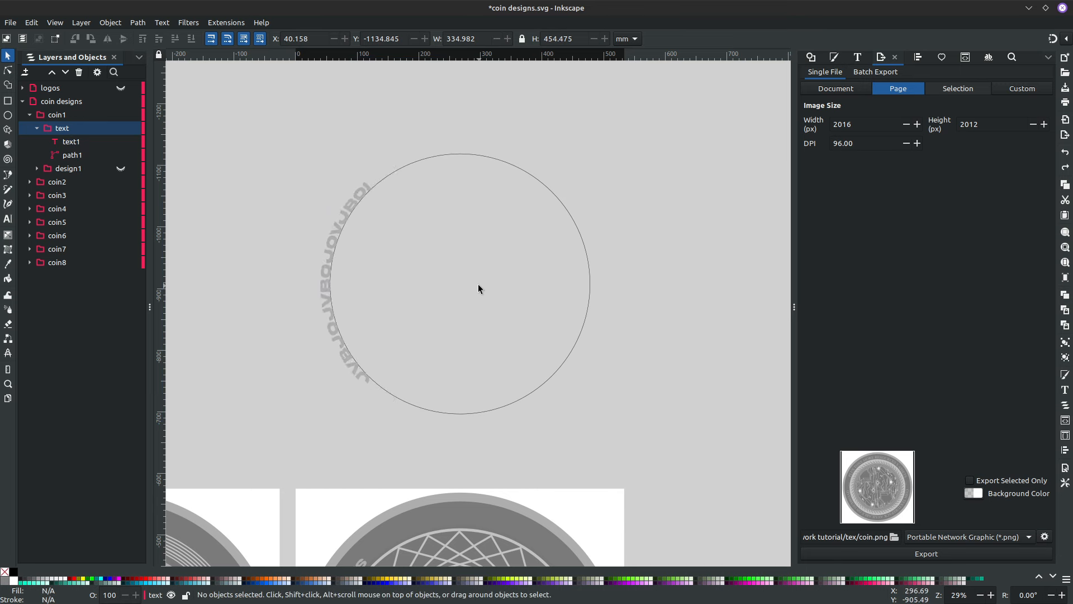
pyautogui.hotkey('ctrl', 'z')
pyautogui.hotkey('ctrl', 'z')
pyautogui.hotkey('ctrl', 'z')
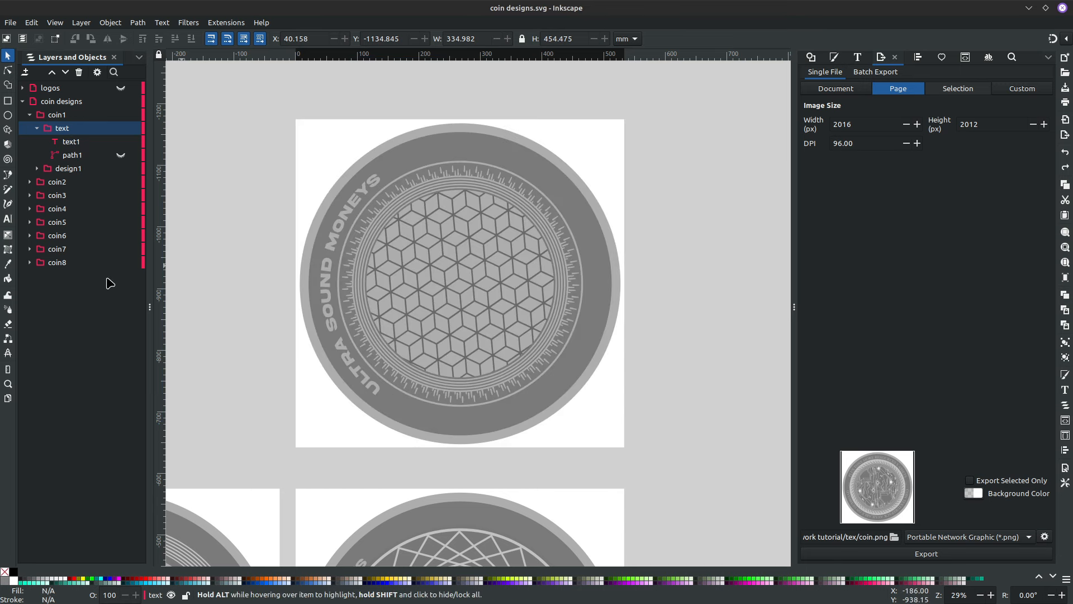
# Examine the coin designs below the hexagon-patterned one, then select the circuit-patterned coin8 for a close look
pyautogui.scroll(-3, 458, 329)
pyautogui.scroll(4, 457, 329)
pyautogui.scroll(-5, 457, 330)
pyautogui.keyDown('ctrl'); pyautogui.scroll(-2, 457, 329); pyautogui.keyUp('ctrl')
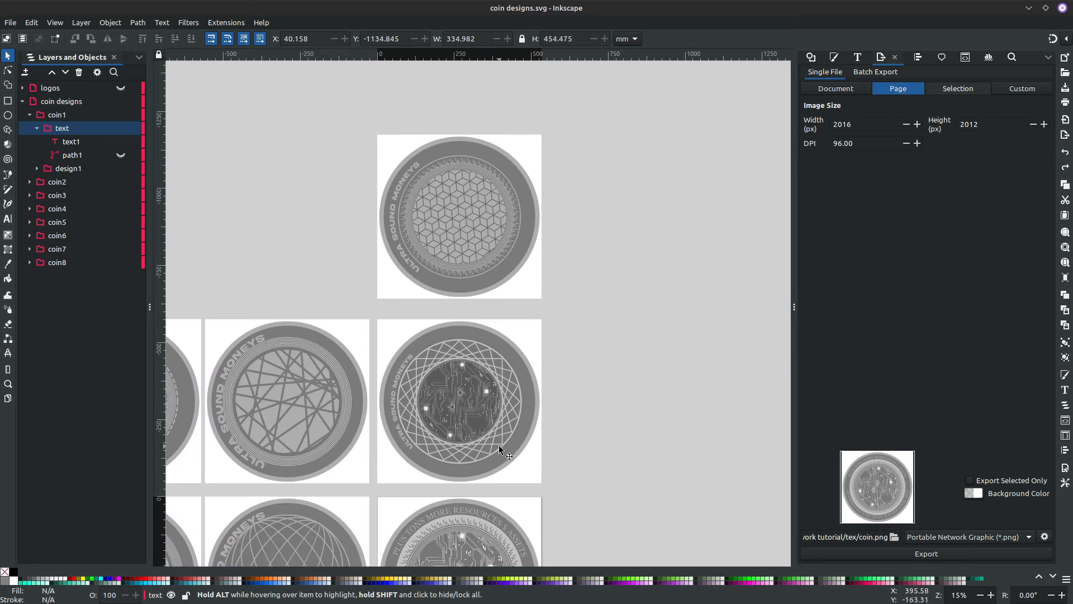
pyautogui.scroll(-11, 568, 283)
pyautogui.hscroll(-1, 567, 283)
pyautogui.keyDown('ctrl'); pyautogui.scroll(2, 570, 277); pyautogui.keyUp('ctrl')
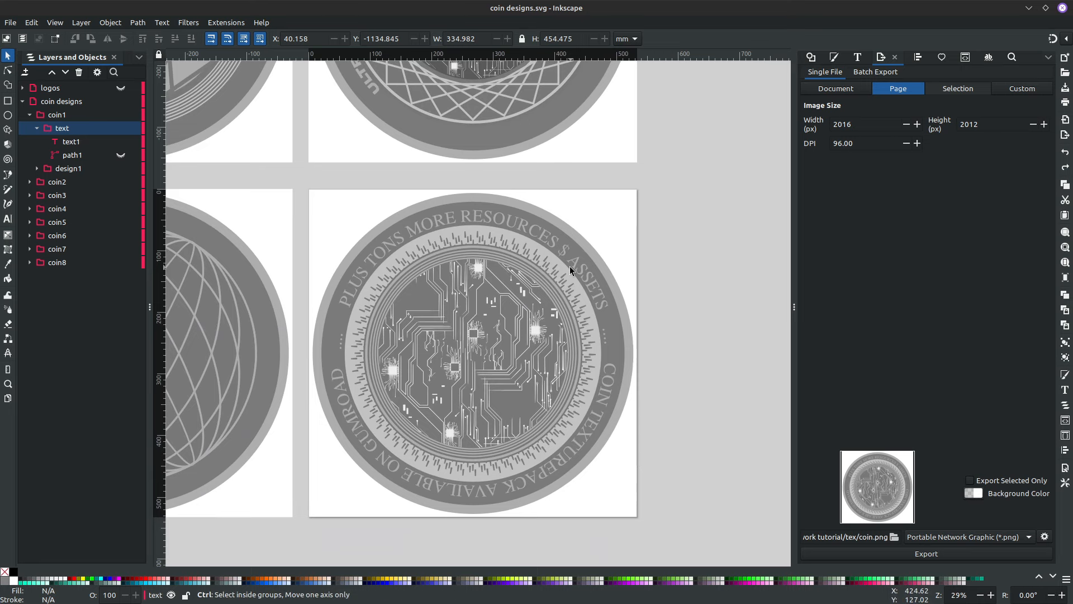
pyautogui.moveTo(620, 225); pyautogui.dragTo(649, 193, button='middle')
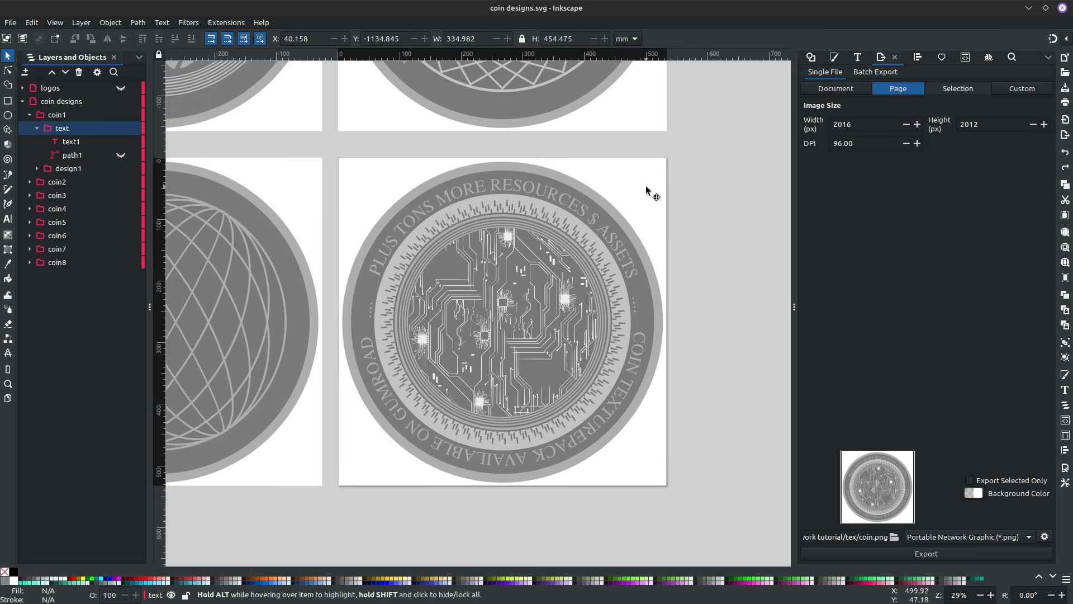
pyautogui.click(647, 191)
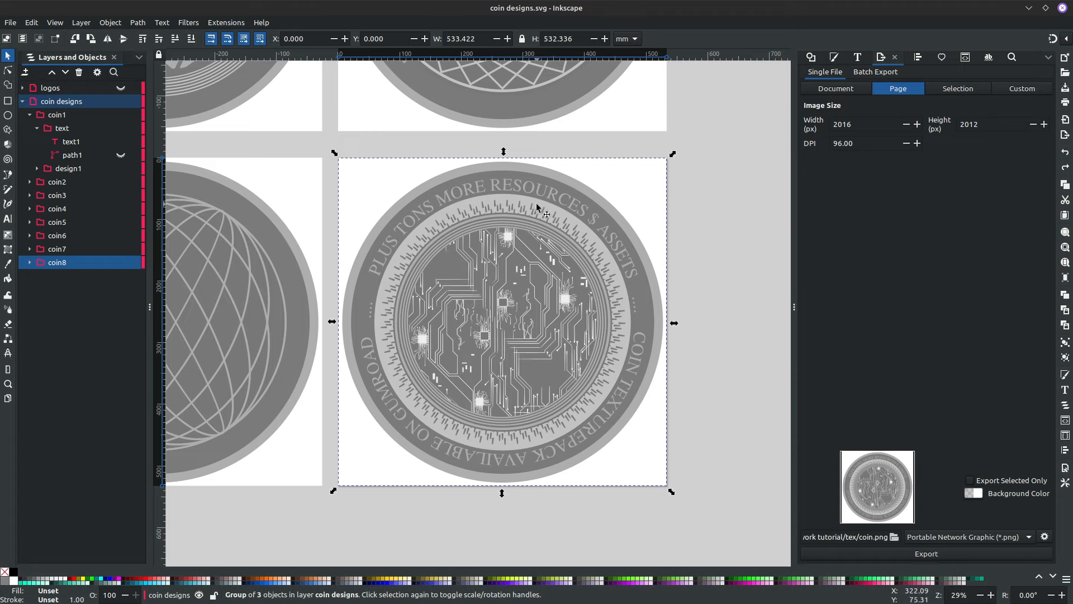
# Review the whole set of coin designs together and collapse the coin designs layer
pyautogui.keyDown('ctrl'); pyautogui.scroll(-2, 536, 207); pyautogui.keyUp('ctrl')
pyautogui.moveTo(614, 168); pyautogui.dragTo(593, 232, button='middle')
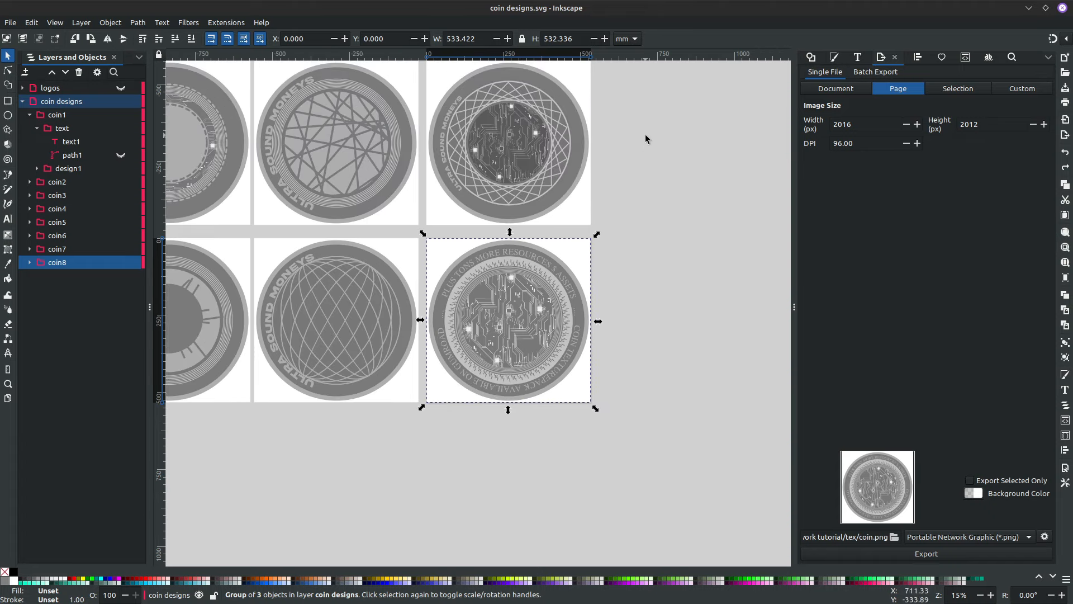
pyautogui.moveTo(645, 134); pyautogui.dragTo(620, 242, button='middle')
pyautogui.keyDown('ctrl'); pyautogui.scroll(-2, 620, 216); pyautogui.keyUp('ctrl')
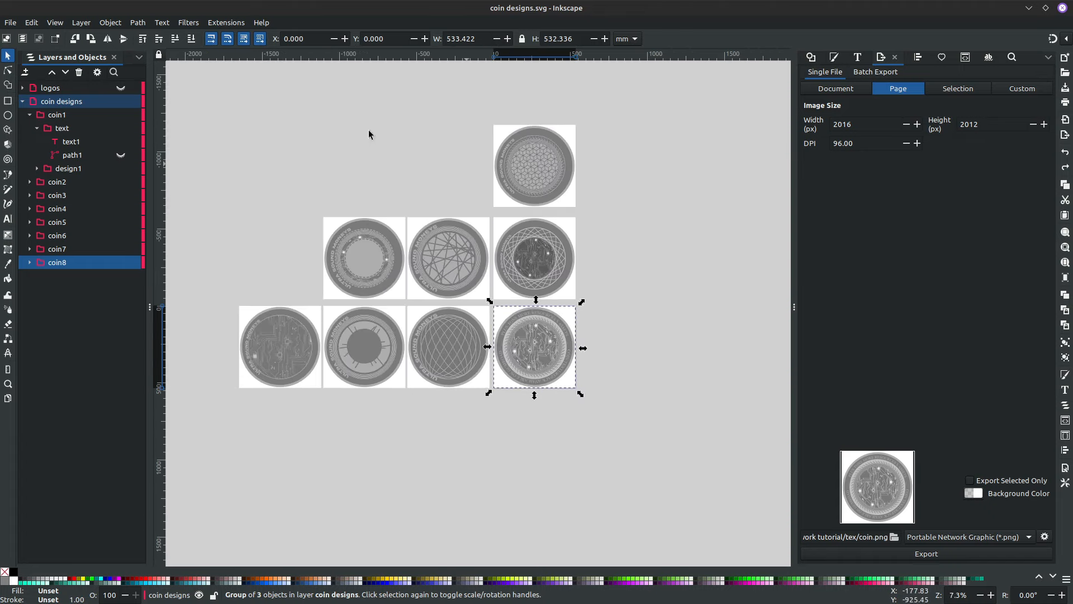
pyautogui.click(23, 101)
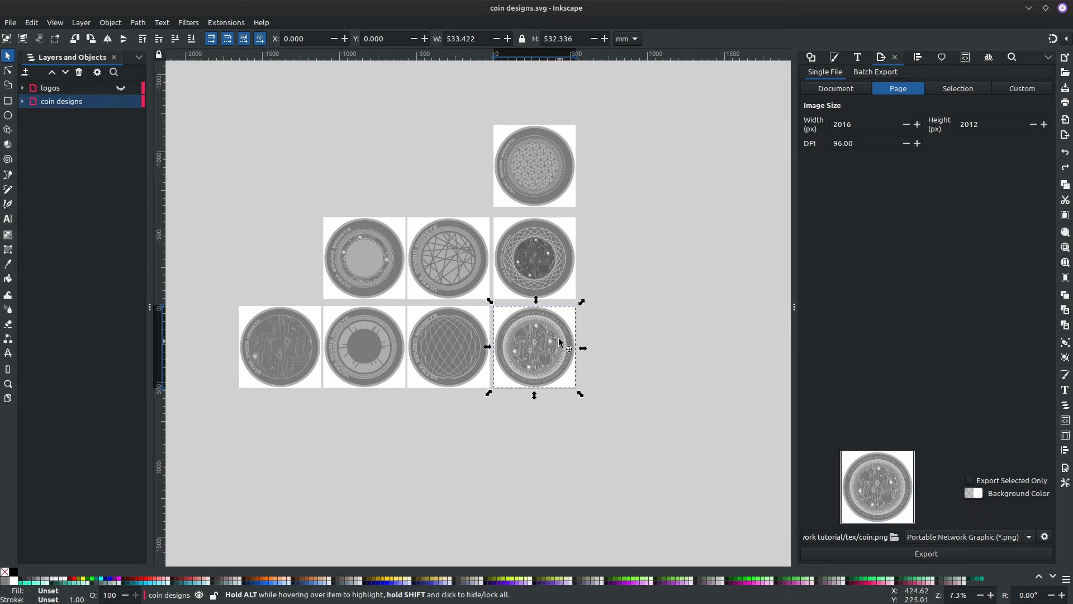
# Show the logos layer and move the Ethereum logo to the centre of the circuit-patterned coin8
pyautogui.keyDown('ctrl'); pyautogui.scroll(2, 559, 341); pyautogui.keyUp('ctrl')
pyautogui.moveTo(455, 329); pyautogui.dragTo(534, 322, button='middle')
pyautogui.keyDown('ctrl'); pyautogui.scroll(1, 577, 305); pyautogui.keyUp('ctrl')
pyautogui.keyDown('ctrl'); pyautogui.scroll(-1, 578, 305); pyautogui.keyUp('ctrl')
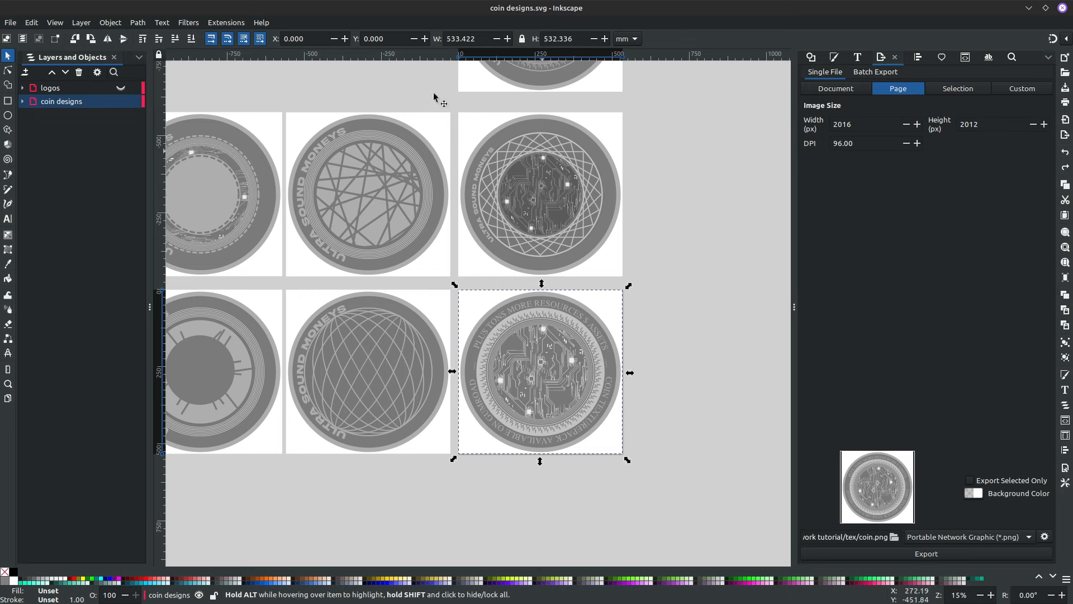
pyautogui.click(119, 89)
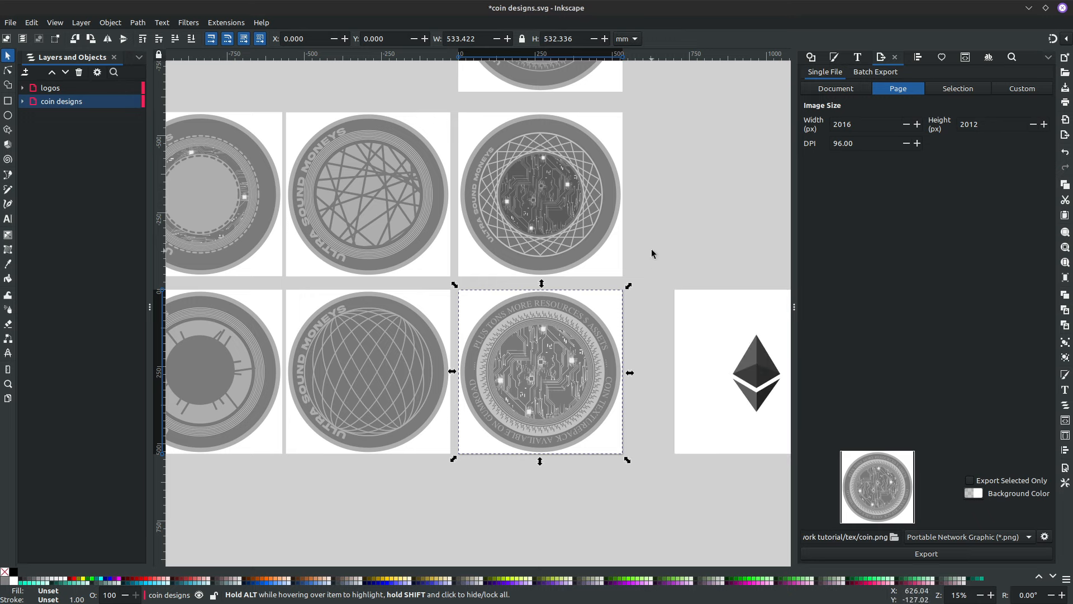
pyautogui.moveTo(697, 282); pyautogui.dragTo(591, 239, button='middle')
pyautogui.click(656, 331)
pyautogui.moveTo(636, 323); pyautogui.dragTo(436, 323)
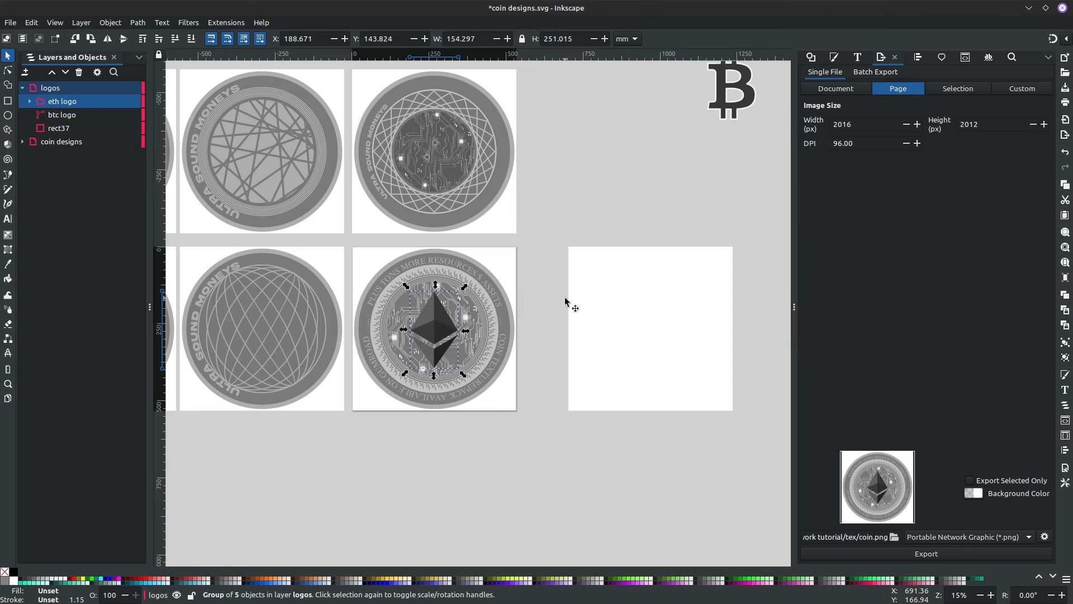
pyautogui.moveTo(434, 323); pyautogui.dragTo(434, 321)
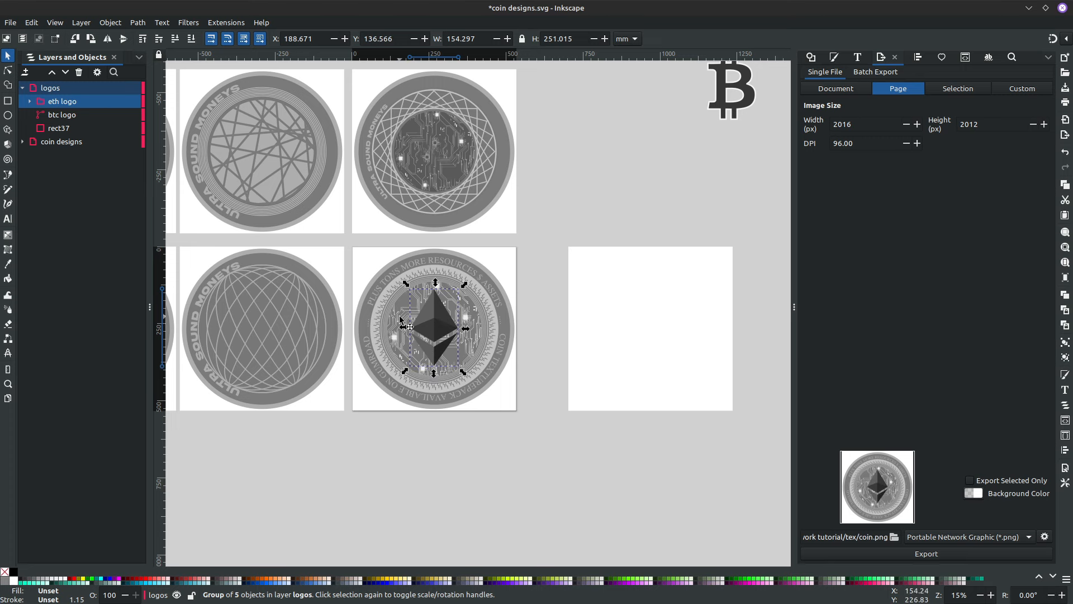
# Move the Ethereum logo off coin8 and back onto the blank white square beside the coins
pyautogui.press('Escape')
pyautogui.click(479, 327)
pyautogui.click(437, 323)
pyautogui.moveTo(436, 324); pyautogui.dragTo(640, 339)
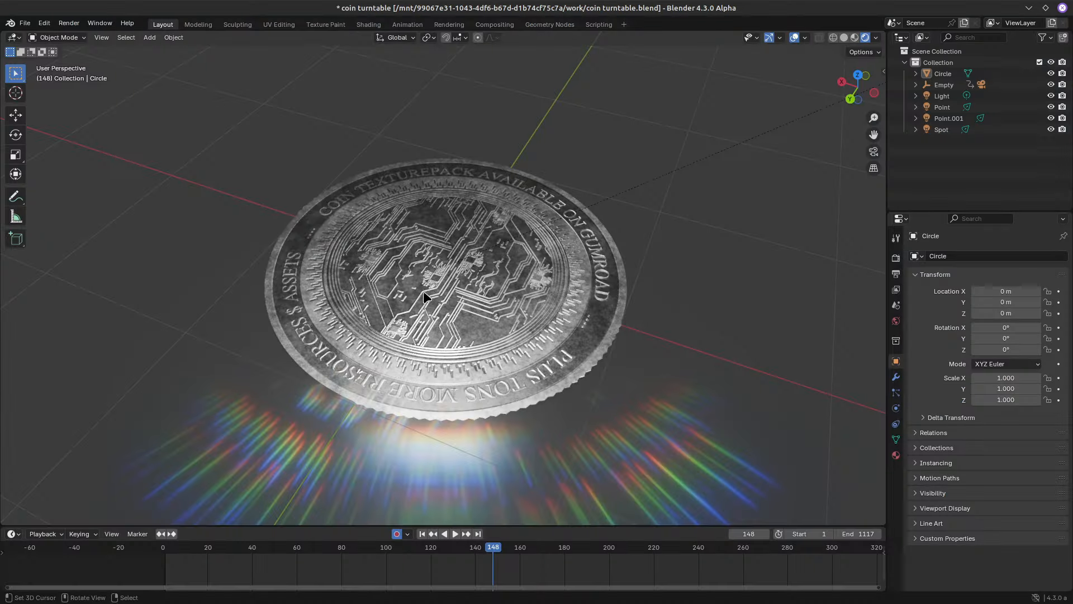
# Switch to coin turntable.blend in Blender, open the Shading workspace and check the rendered coin from a closer angle
pyautogui.moveTo(423, 290)
pyautogui.mouseDown(button='middle')
pyautogui.moveTo(394, 302)
pyautogui.moveTo(494, 301)
pyautogui.moveTo(413, 303)
pyautogui.moveTo(427, 280)
pyautogui.moveTo(402, 212)
pyautogui.mouseUp(button='middle')
pyautogui.click(368, 24)
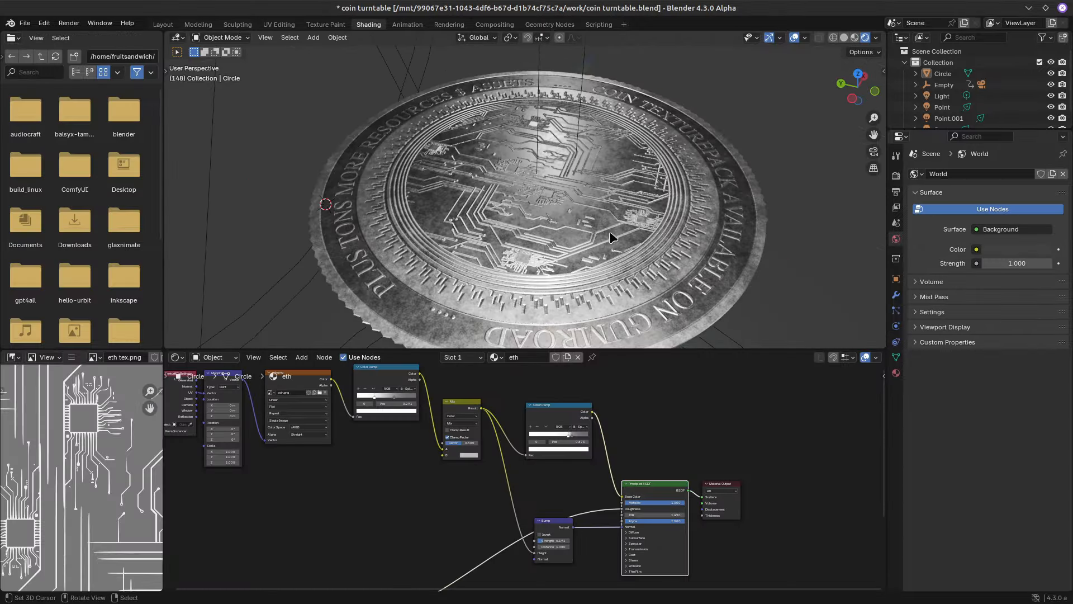
pyautogui.scroll(-3, 537, 250)
pyautogui.moveTo(537, 250); pyautogui.dragTo(566, 240, button='middle')
pyautogui.scroll(2, 535, 234)
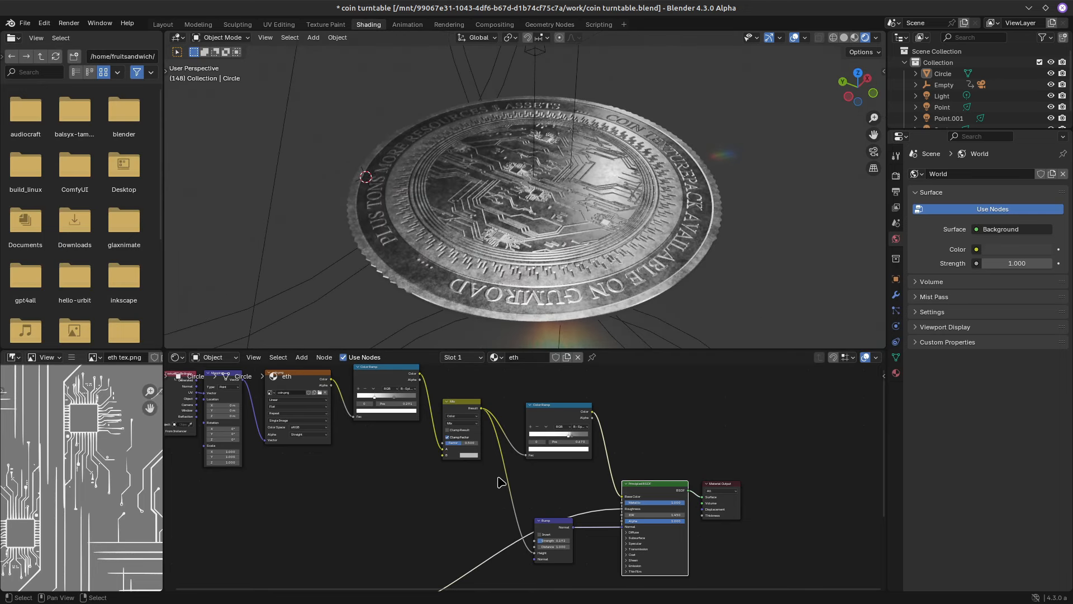
# Examine the eth material's nodes, from the noise-driven roughness branch to the coin.png texture and its Color Ramps
pyautogui.scroll(-4, 491, 480)
pyautogui.moveTo(382, 536); pyautogui.dragTo(477, 449, button='middle')
pyautogui.scroll(3, 470, 486)
pyautogui.scroll(1, 463, 485)
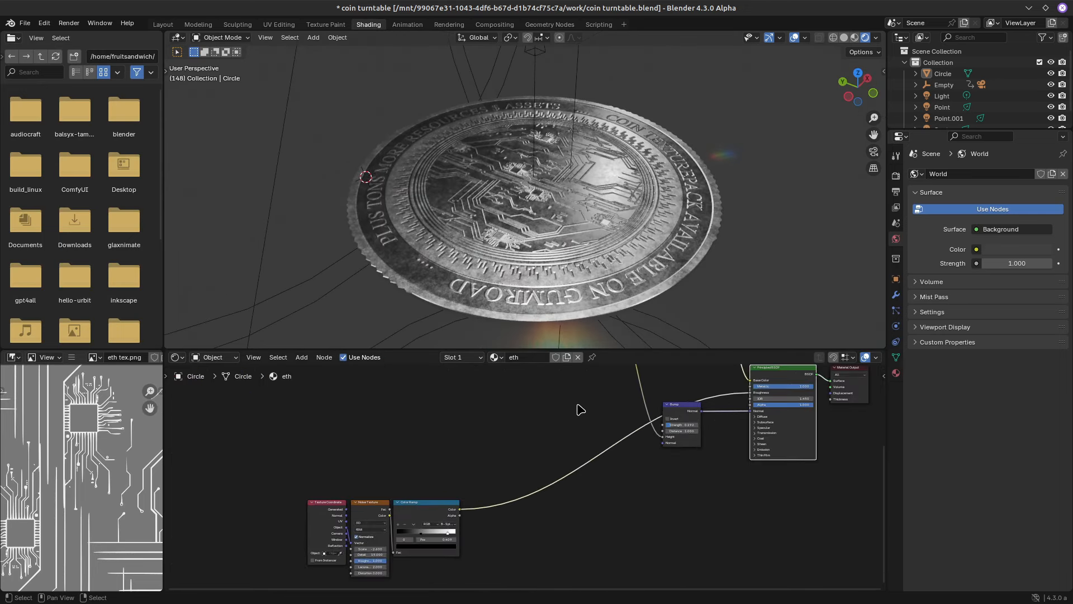
pyautogui.moveTo(566, 442); pyautogui.dragTo(514, 529, button='middle')
pyautogui.moveTo(536, 454); pyautogui.dragTo(540, 518, button='middle')
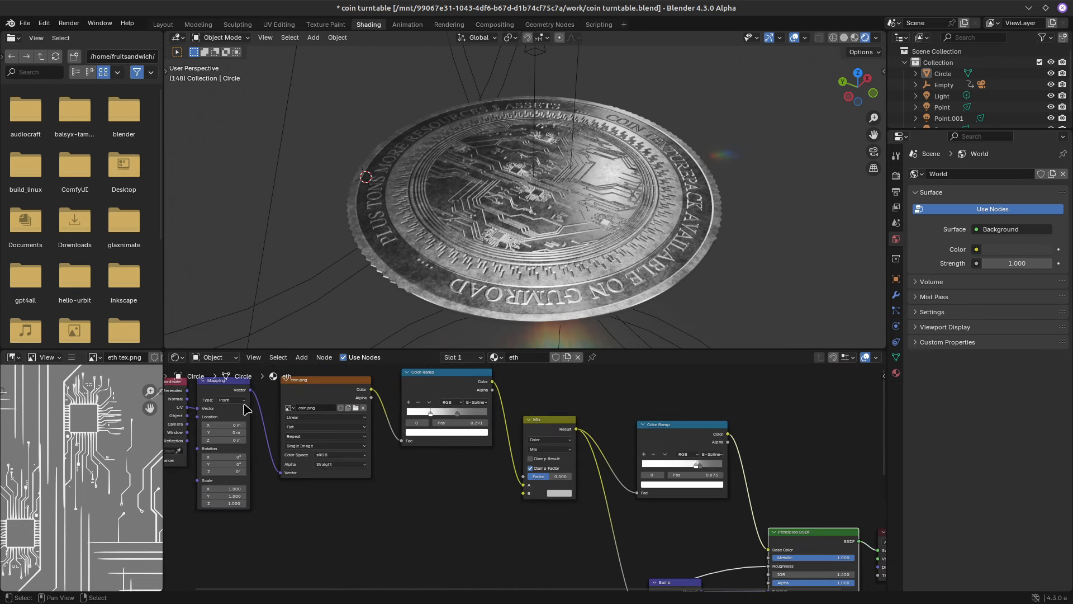
pyautogui.moveTo(277, 516); pyautogui.dragTo(312, 525, button='middle')
# Place the first Color Ramp closer to the coin.png node and preview the ramp's output on the coin
pyautogui.moveTo(359, 399); pyautogui.dragTo(341, 395)
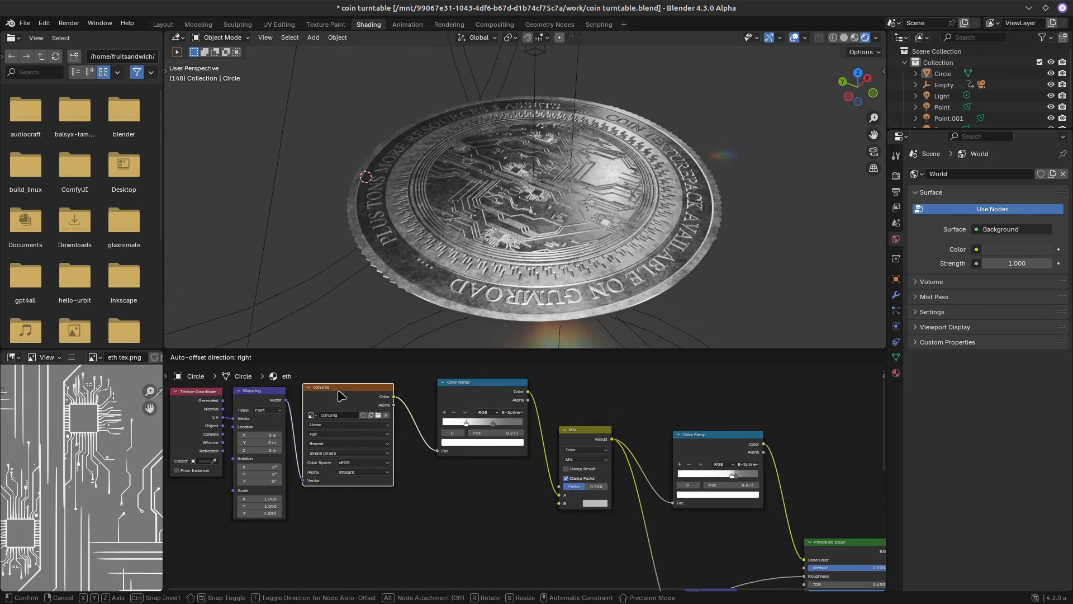
pyautogui.click(342, 397)
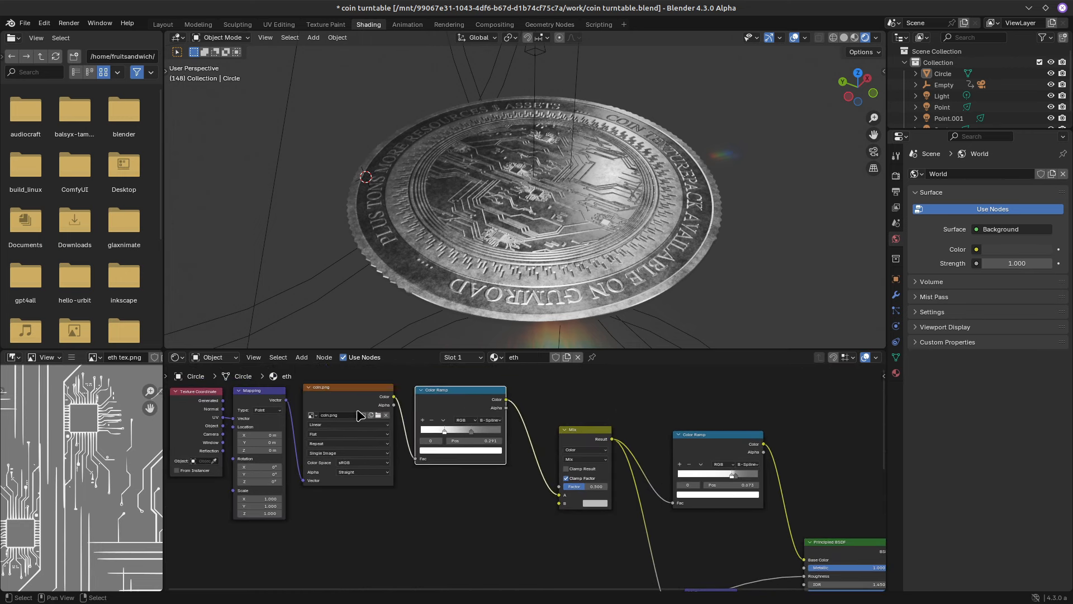
pyautogui.keyDown('ctrl'); pyautogui.keyDown('shift'); pyautogui.click(458, 399); pyautogui.keyUp('shift'); pyautogui.keyUp('ctrl')
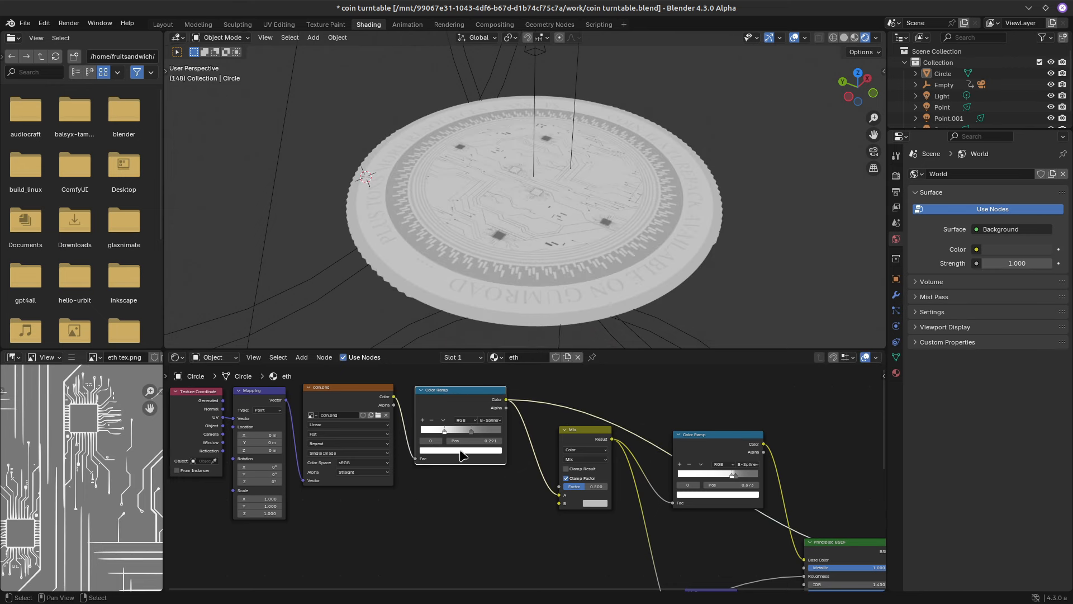
# Set the first stop of the Color Ramp after coin.png to position 0.191 and restore the Principled BSDF output
pyautogui.moveTo(411, 431); pyautogui.dragTo(425, 436)
pyautogui.moveTo(647, 473); pyautogui.dragTo(570, 446, button='middle')
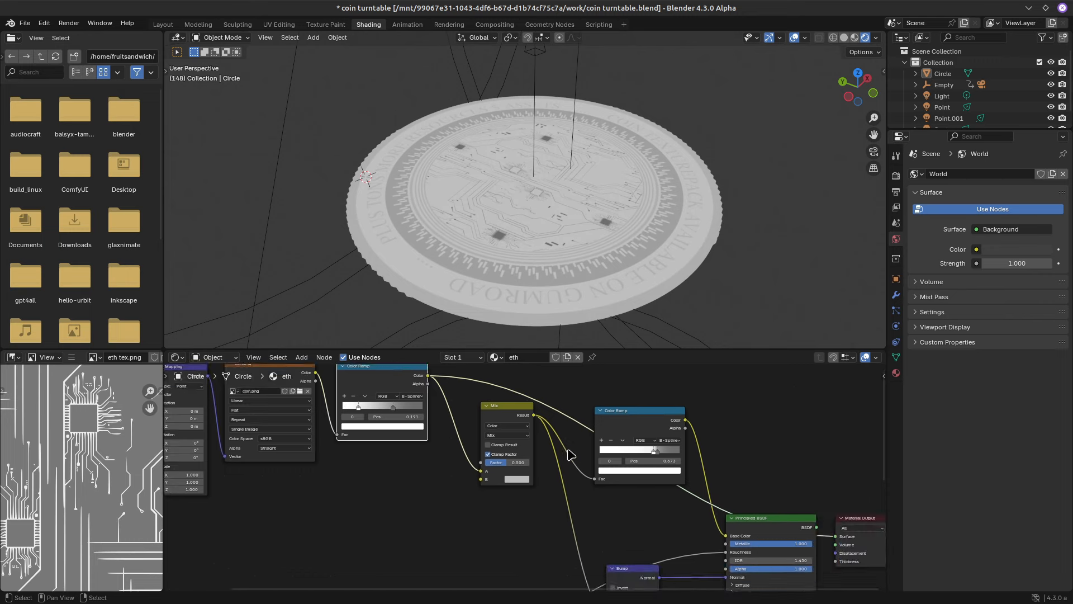
pyautogui.keyDown('ctrl'); pyautogui.keyDown('shift'); pyautogui.click(777, 523); pyautogui.keyUp('shift'); pyautogui.keyUp('ctrl')
pyautogui.scroll(1, 423, 461)
pyautogui.scroll(1, 423, 459)
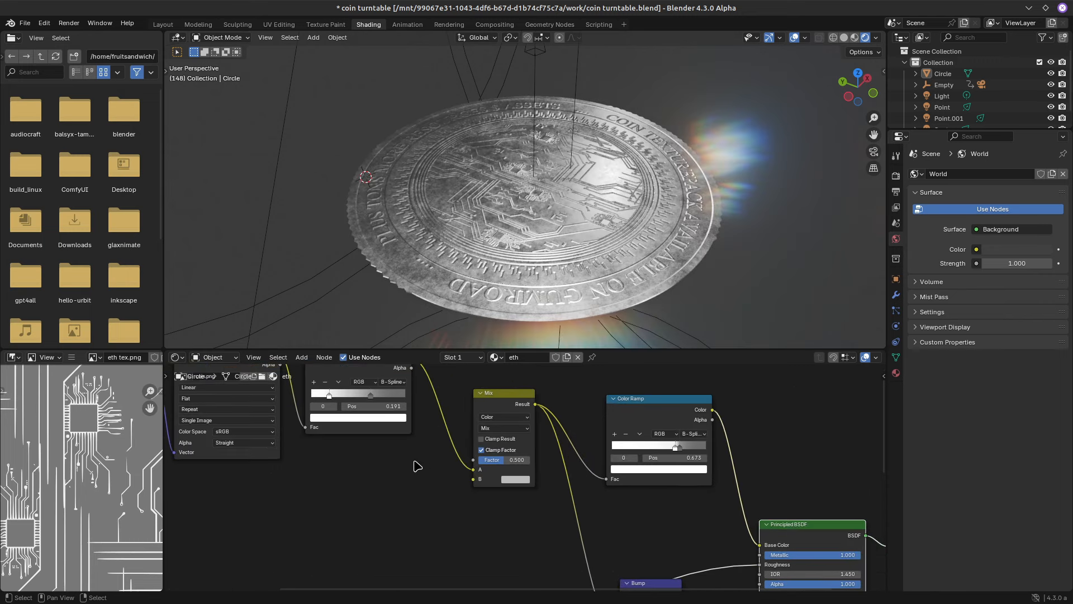
# Set the stops of the coin.png Color Ramp to position 0.432 for white and 0.614 for grey
pyautogui.moveTo(413, 460); pyautogui.dragTo(522, 530, button='middle')
pyautogui.scroll(3, 521, 529)
pyautogui.moveTo(432, 472); pyautogui.dragTo(460, 477)
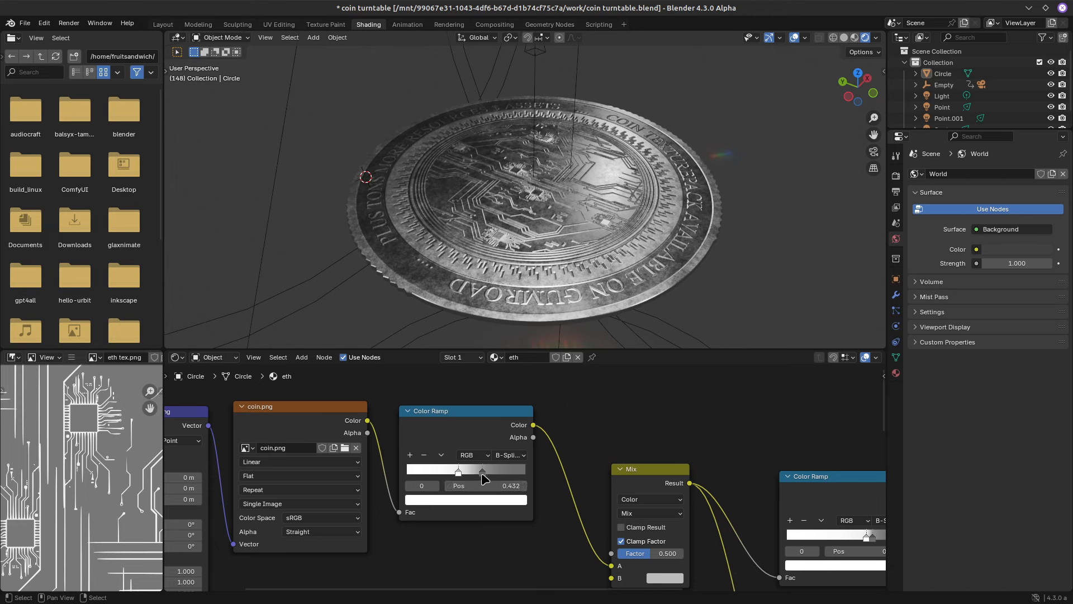
pyautogui.click(482, 473)
pyautogui.moveTo(475, 468); pyautogui.dragTo(477, 469)
# Delete the Mix node and the second Color Ramp, and link the coin.png Color Ramp's Color output to the Principled BSDF's Base Color
pyautogui.scroll(-4, 507, 508)
pyautogui.moveTo(507, 528); pyautogui.dragTo(425, 433, button='middle')
pyautogui.scroll(-2, 459, 471)
pyautogui.scroll(2, 459, 470)
pyautogui.click(520, 393)
pyautogui.press('x')
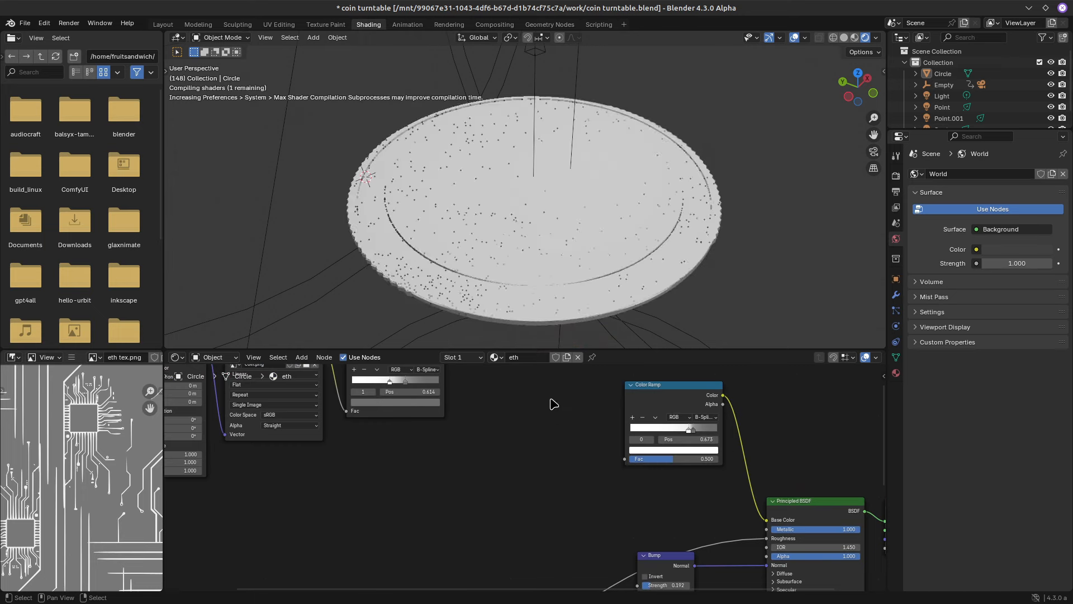
pyautogui.click(650, 399)
pyautogui.press('x')
pyautogui.scroll(-2, 520, 419)
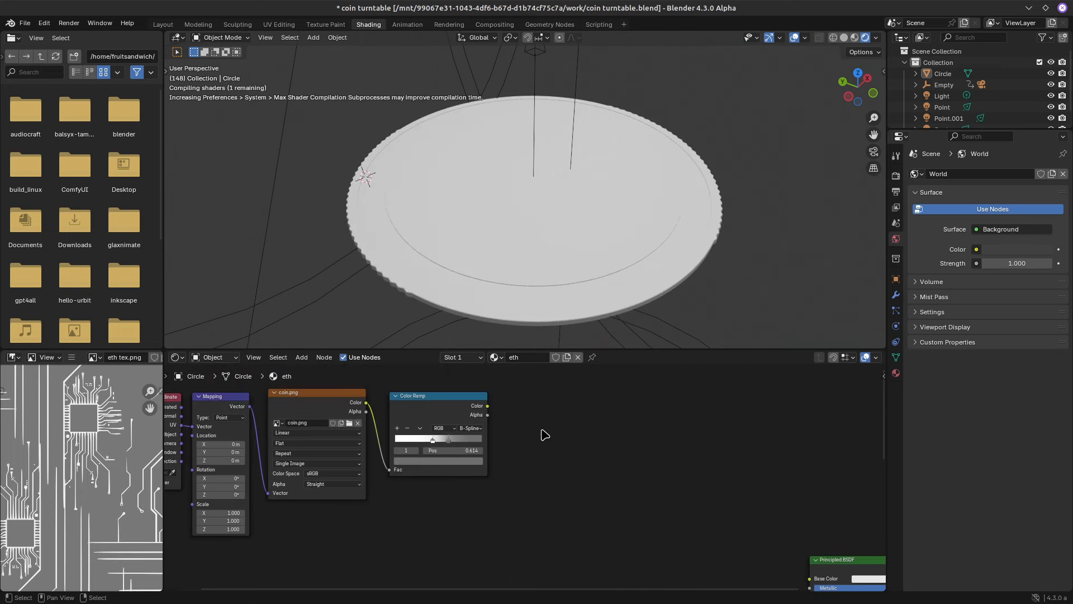
pyautogui.moveTo(495, 422); pyautogui.dragTo(758, 561)
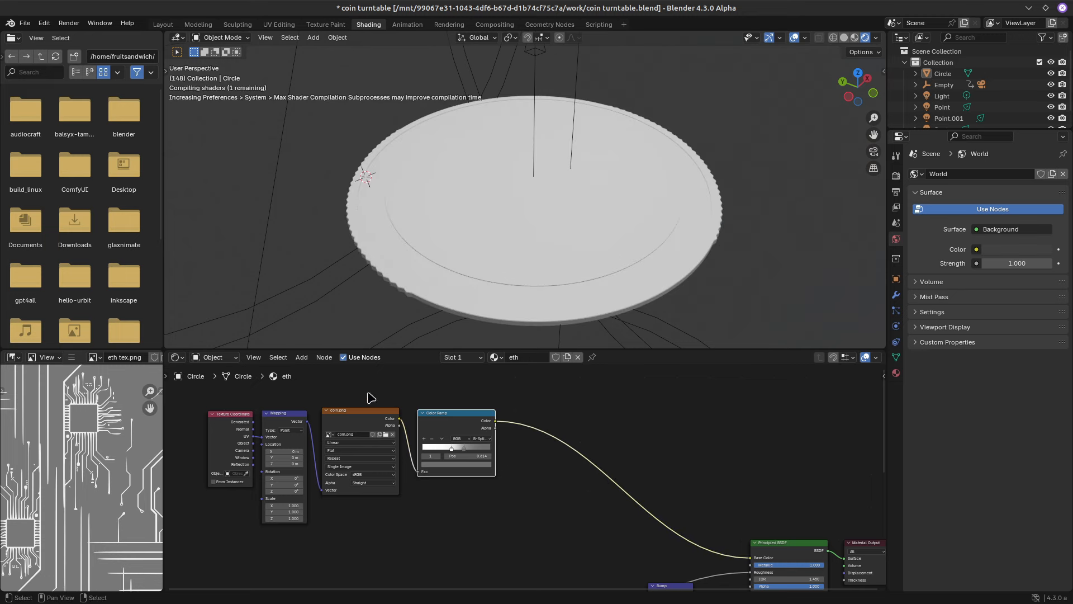
# Place the Color Ramp's grey stop at position 0.305 and its white stop at 0.614
pyautogui.moveTo(451, 423)
pyautogui.mouseDown()
pyautogui.moveTo(466, 430)
pyautogui.moveTo(385, 438)
pyautogui.moveTo(435, 435)
pyautogui.moveTo(403, 438)
pyautogui.mouseUp()
pyautogui.scroll(2, 461, 485)
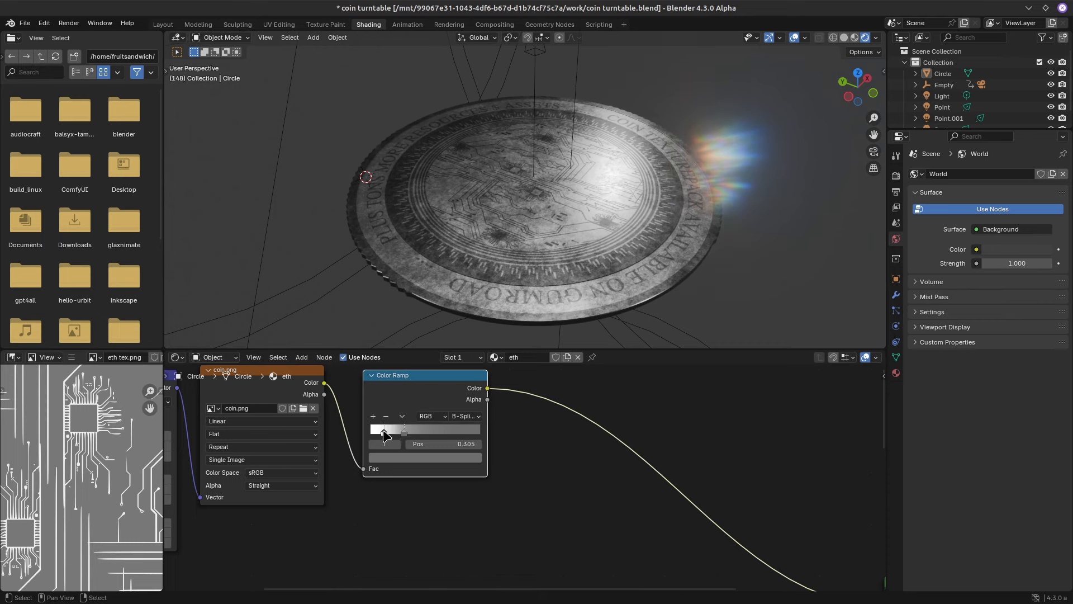
pyautogui.scroll(2, 409, 419)
pyautogui.moveTo(409, 419); pyautogui.dragTo(536, 475, button='middle')
pyautogui.click(480, 505)
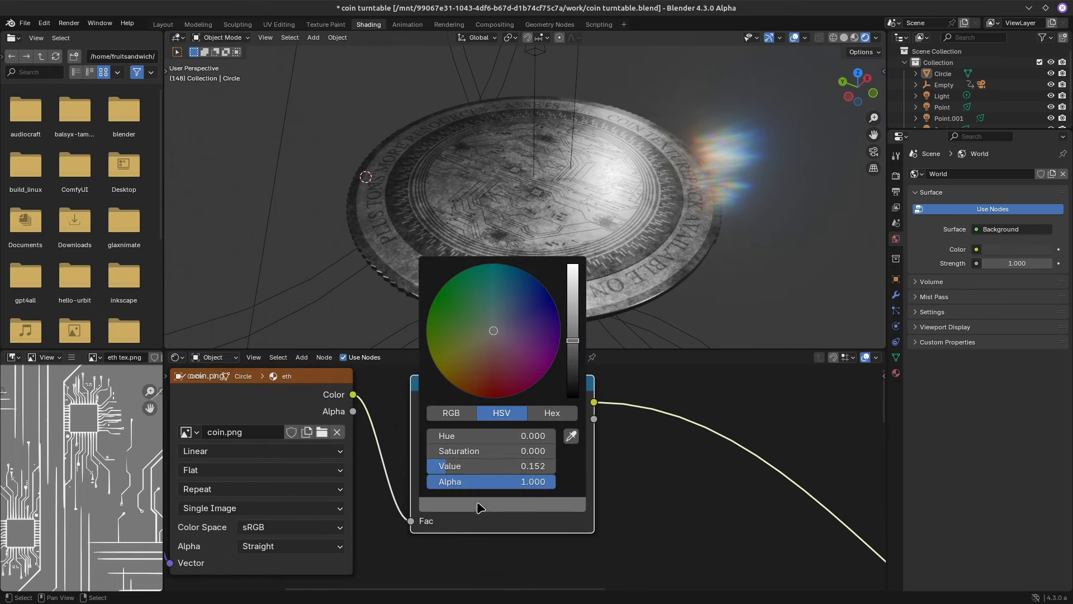
pyautogui.moveTo(573, 343)
pyautogui.mouseDown()
pyautogui.moveTo(573, 357)
pyautogui.moveTo(573, 344)
pyautogui.mouseUp()
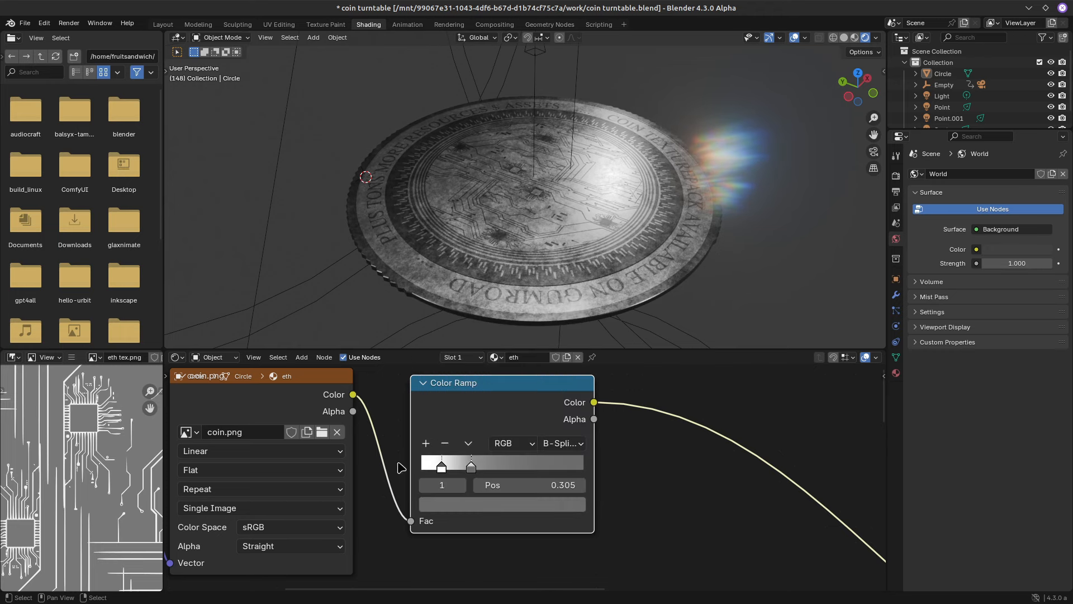
pyautogui.moveTo(442, 468); pyautogui.dragTo(523, 468)
# Move the noise branch's Color Ramp, Noise Texture and Texture Coordinate nodes up, closer to the shader and the coin.png branch
pyautogui.scroll(-6, 628, 476)
pyautogui.moveTo(604, 467); pyautogui.dragTo(579, 400, button='middle')
pyautogui.scroll(-5, 586, 401)
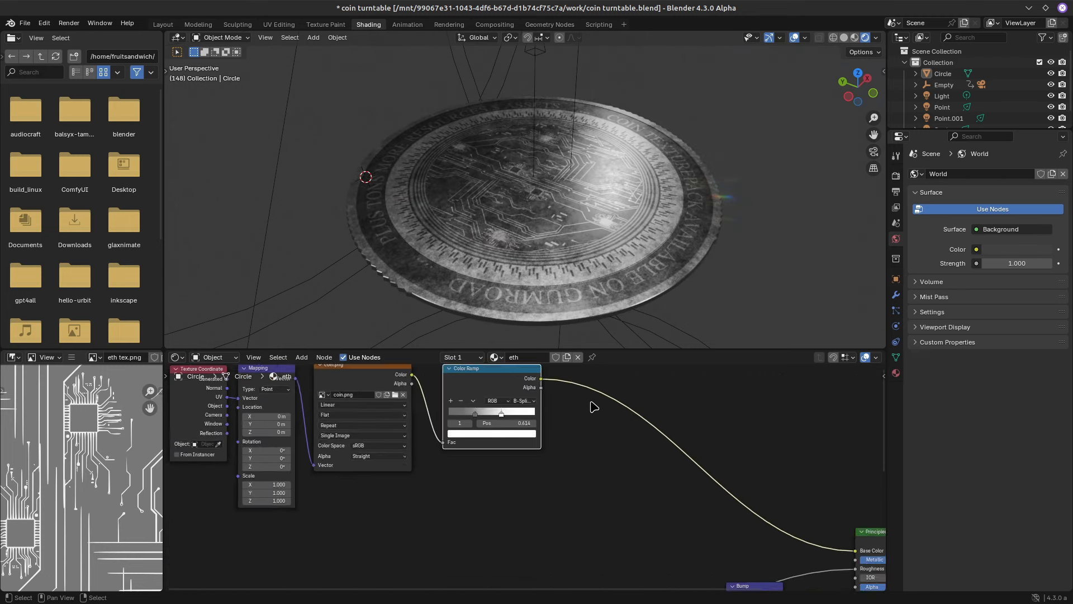
pyautogui.moveTo(509, 392)
pyautogui.mouseDown()
pyautogui.moveTo(663, 425)
pyautogui.moveTo(499, 417)
pyautogui.moveTo(493, 401)
pyautogui.mouseUp()
pyautogui.scroll(-2, 582, 468)
pyautogui.moveTo(588, 522); pyautogui.dragTo(591, 442, button='middle')
pyautogui.scroll(1, 592, 442)
pyautogui.moveTo(434, 575); pyautogui.dragTo(475, 510)
pyautogui.moveTo(353, 578); pyautogui.dragTo(375, 514)
pyautogui.moveTo(306, 577); pyautogui.dragTo(319, 508)
pyautogui.scroll(1, 491, 507)
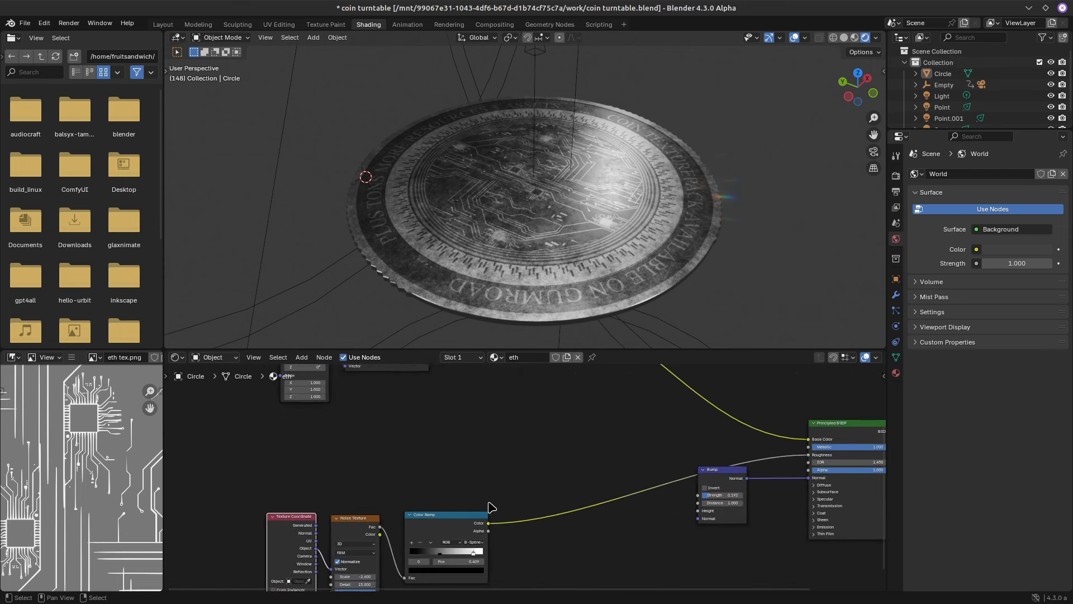
pyautogui.scroll(1, 491, 507)
# Reposition the Bump node and link the coin.png Color Ramp's Color output to the Bump's Normal input
pyautogui.scroll(5, 592, 246)
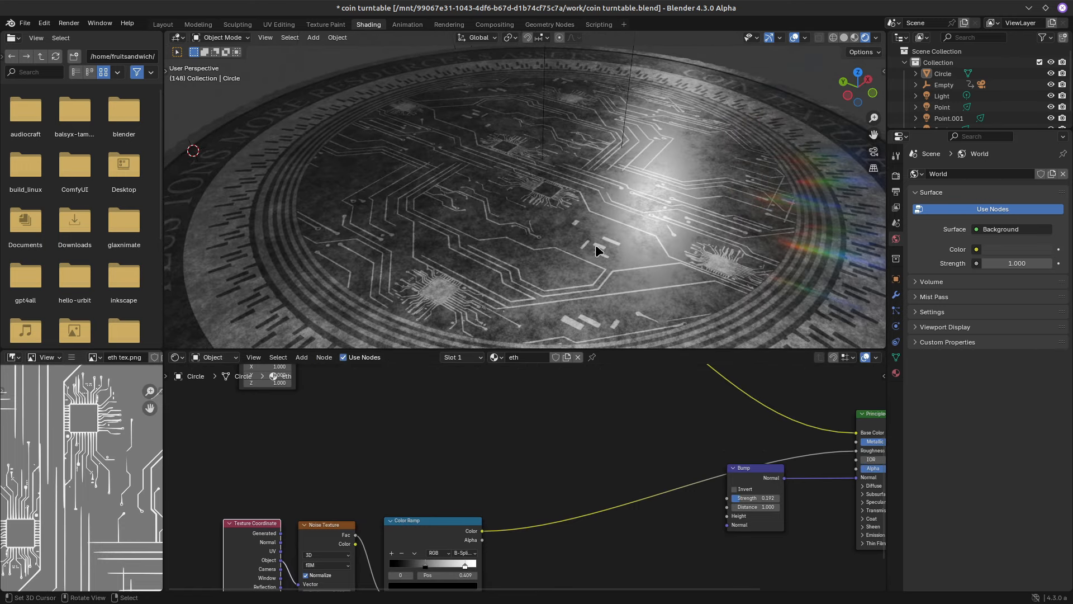
pyautogui.scroll(-6, 579, 212)
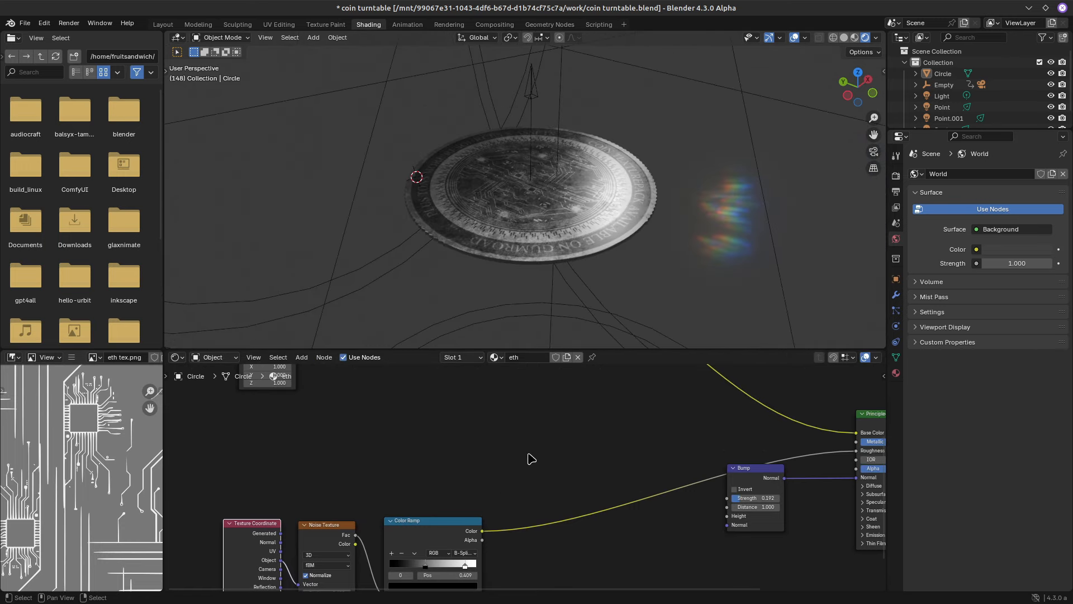
pyautogui.moveTo(533, 516); pyautogui.dragTo(479, 556, button='middle')
pyautogui.scroll(-2, 702, 494)
pyautogui.moveTo(482, 458); pyautogui.dragTo(485, 473, button='middle')
pyautogui.moveTo(674, 524); pyautogui.dragTo(623, 453)
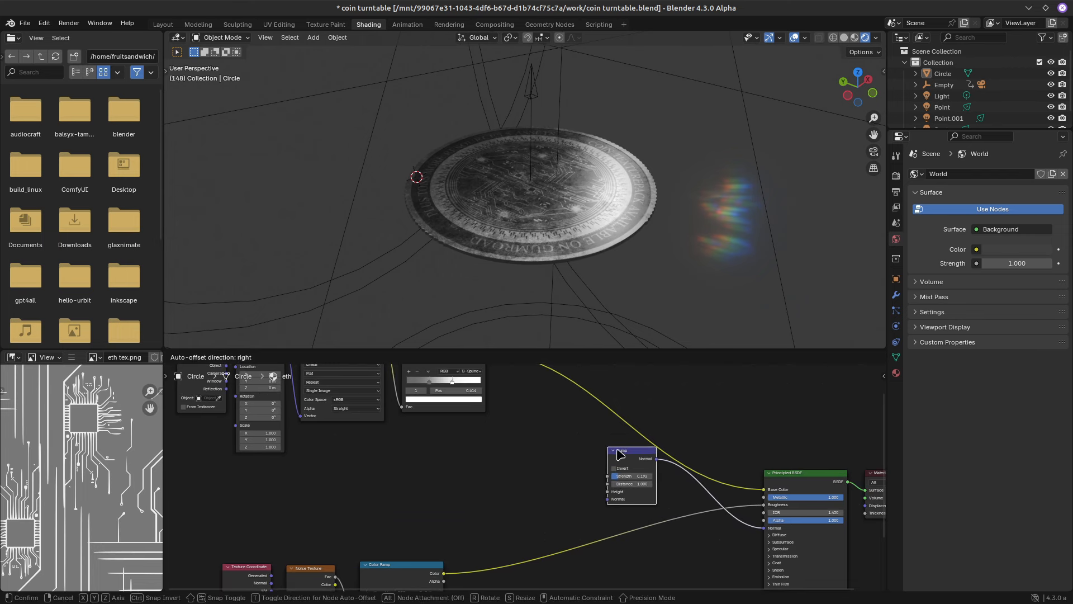
pyautogui.moveTo(556, 472); pyautogui.dragTo(565, 503, button='middle')
pyautogui.moveTo(494, 384); pyautogui.dragTo(618, 536)
pyautogui.moveTo(644, 489); pyautogui.dragTo(634, 523)
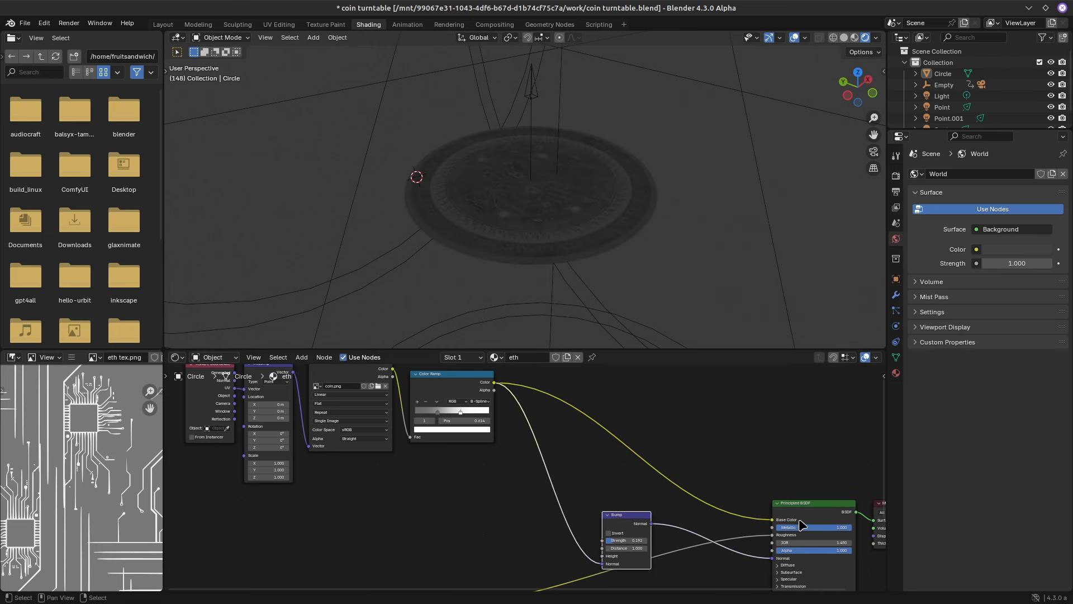
# Inspect the coin's rendered surface and its mesh in Edit Mode from near and far
pyautogui.moveTo(588, 228); pyautogui.dragTo(580, 253, button='middle')
pyautogui.scroll(3, 534, 232)
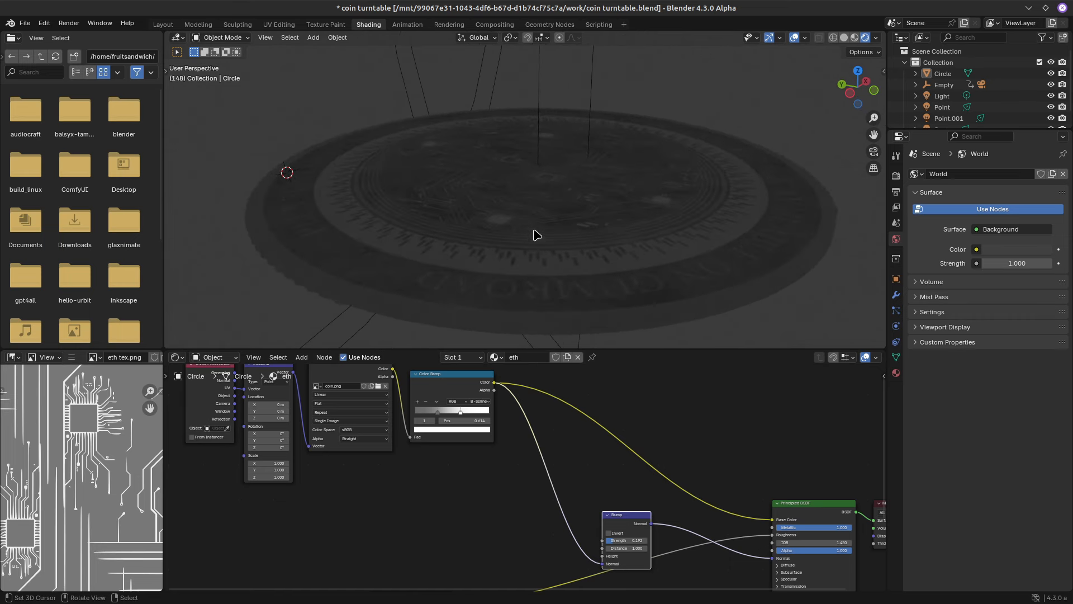
pyautogui.scroll(-7, 534, 233)
pyautogui.scroll(4, 536, 235)
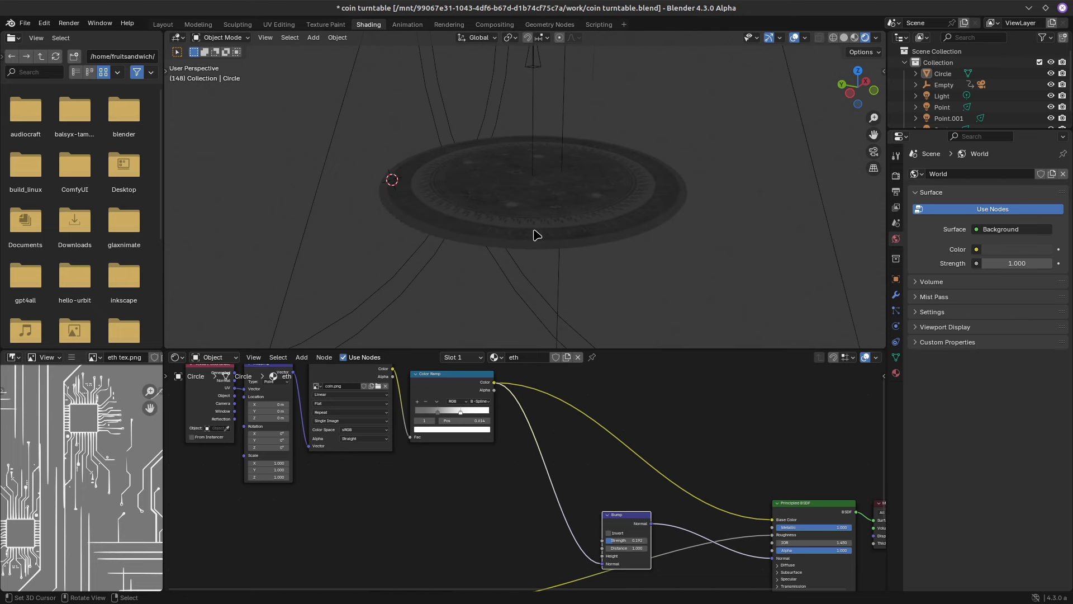
pyautogui.click(542, 243)
pyautogui.press('Tab')
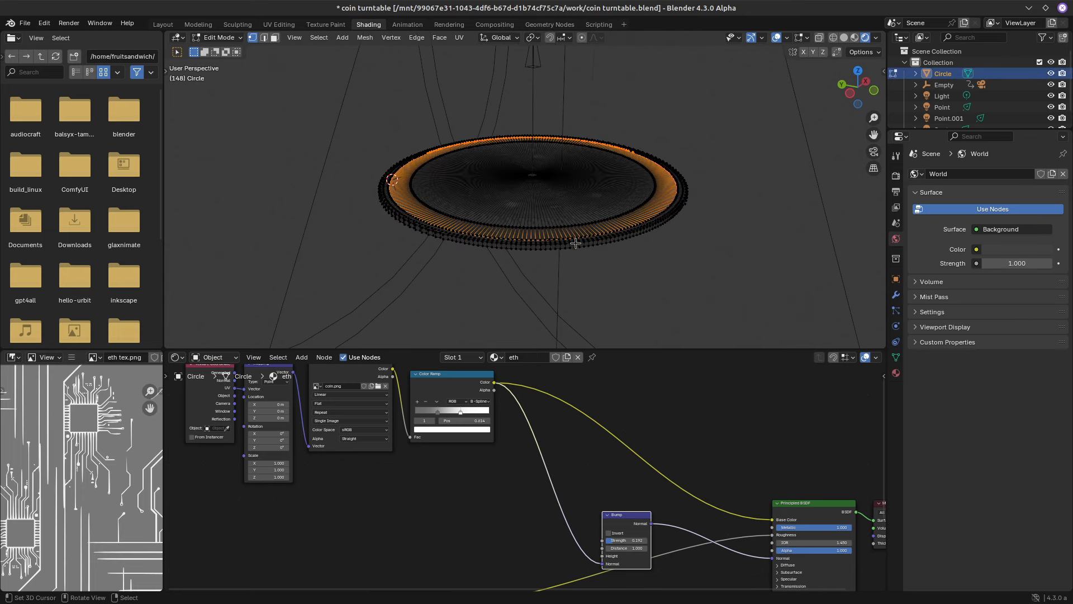
pyautogui.scroll(5, 575, 244)
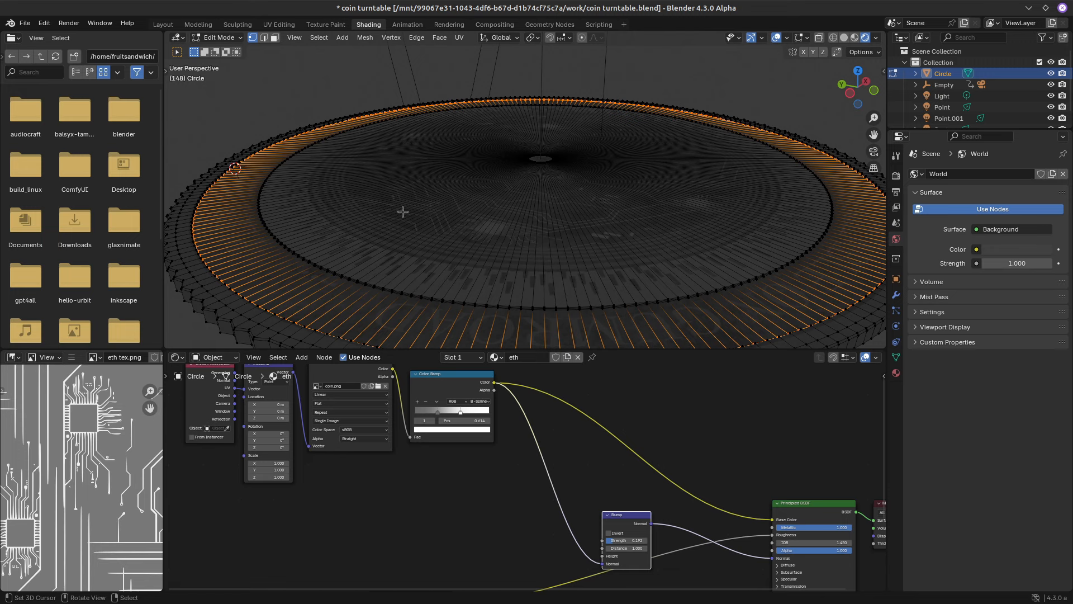
pyautogui.press('Tab')
# Move the Color Ramp link on the Bump node from the Normal input to the Height input
pyautogui.scroll(-3, 644, 477)
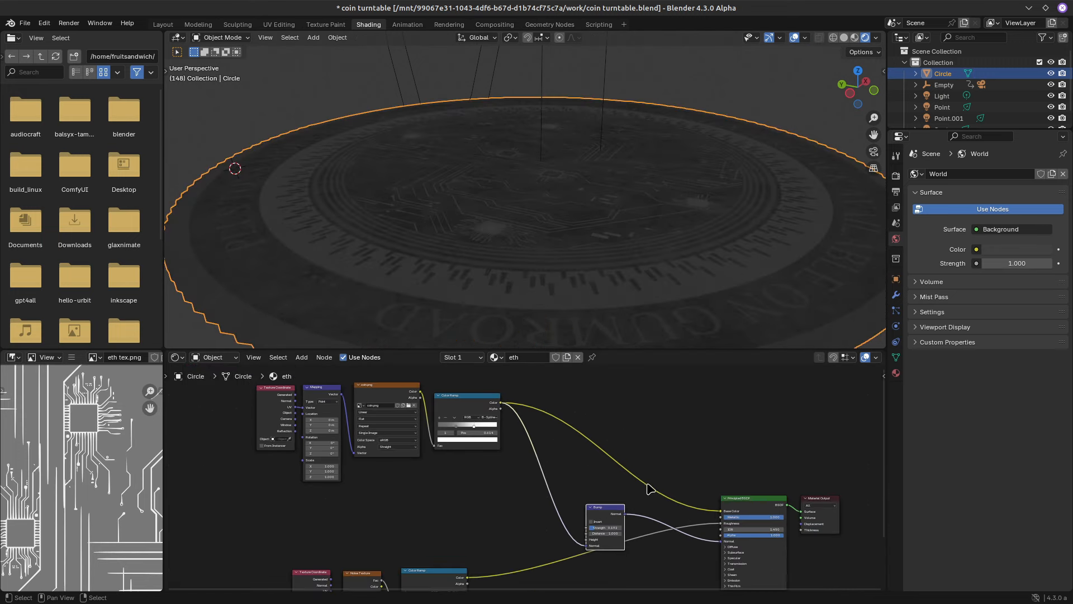
pyautogui.moveTo(651, 486); pyautogui.dragTo(624, 415, button='middle')
pyautogui.scroll(4, 619, 450)
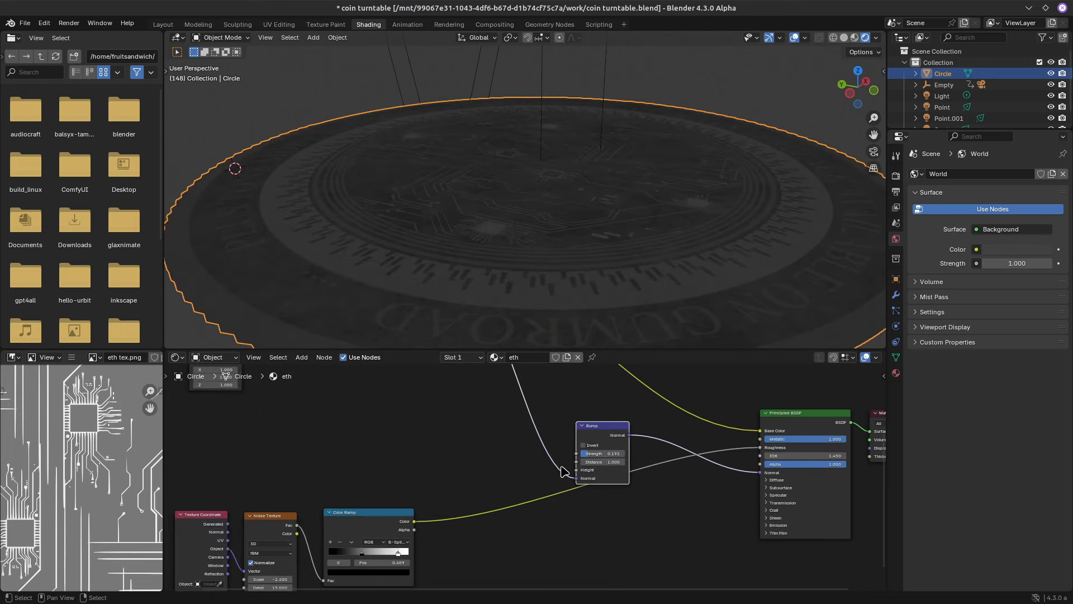
pyautogui.moveTo(552, 432); pyautogui.dragTo(564, 469, button='middle')
pyautogui.moveTo(478, 442); pyautogui.dragTo(482, 493, button='middle')
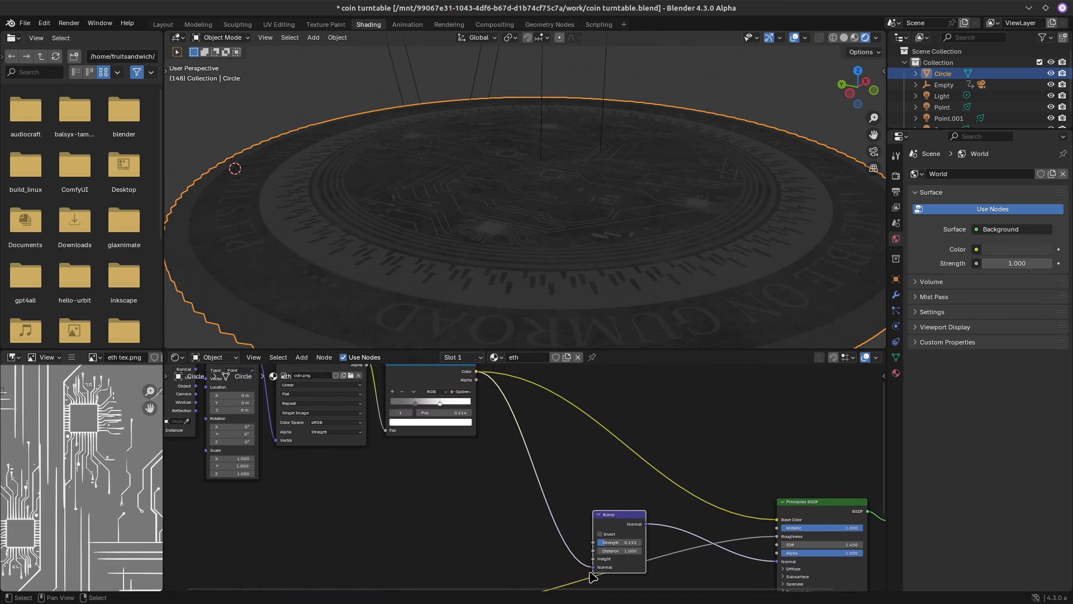
pyautogui.moveTo(590, 567); pyautogui.dragTo(592, 559)
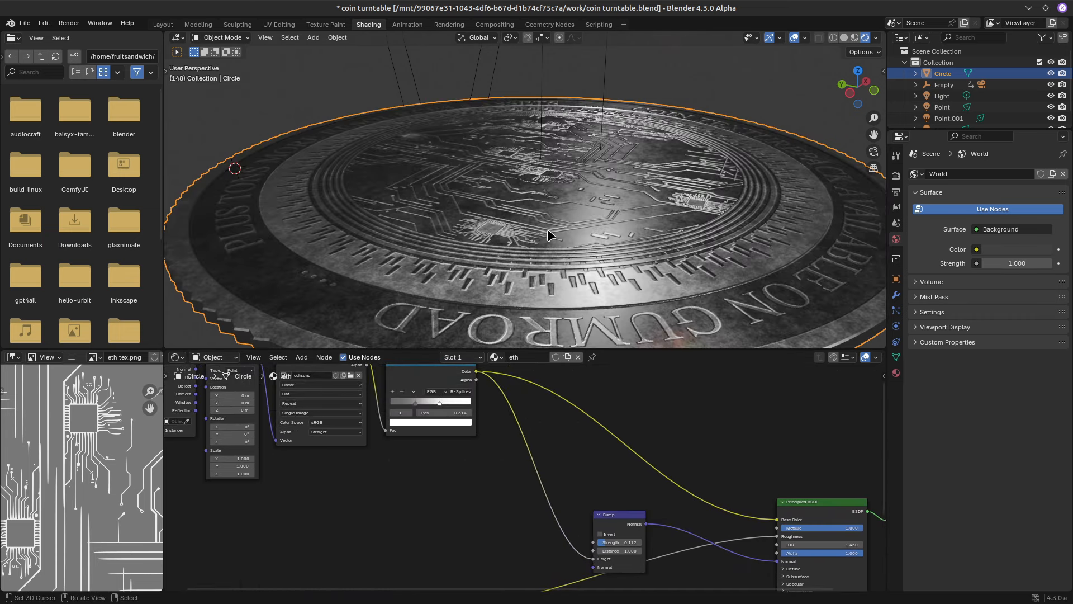
# Enable Invert on the Bump node and check the coin's relief from the other side
pyautogui.scroll(3, 673, 494)
pyautogui.moveTo(666, 494); pyautogui.dragTo(605, 450, button='middle')
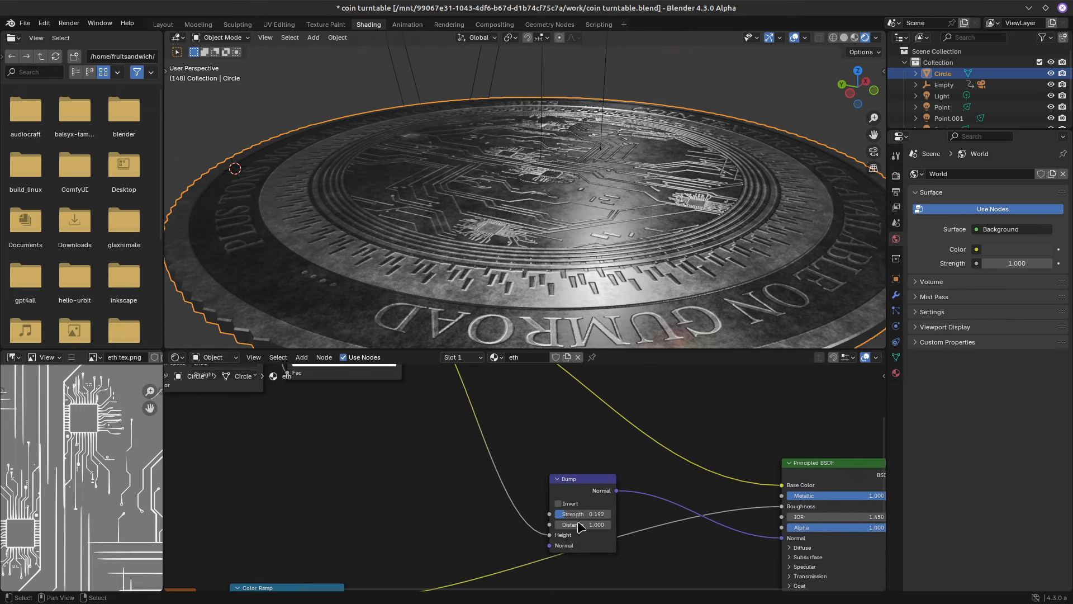
pyautogui.click(558, 503)
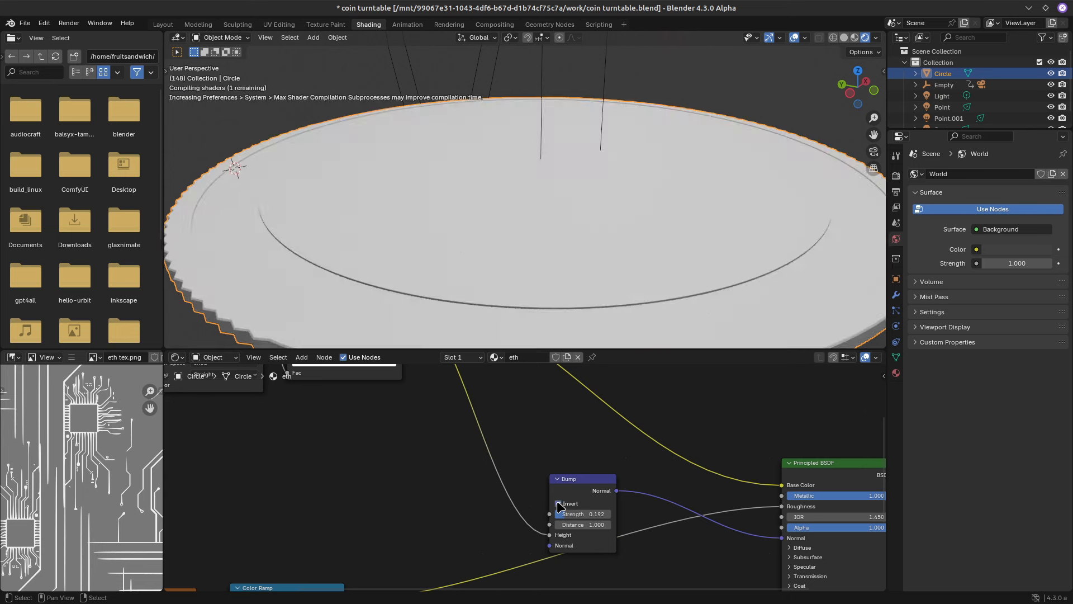
pyautogui.moveTo(581, 480); pyautogui.dragTo(603, 489)
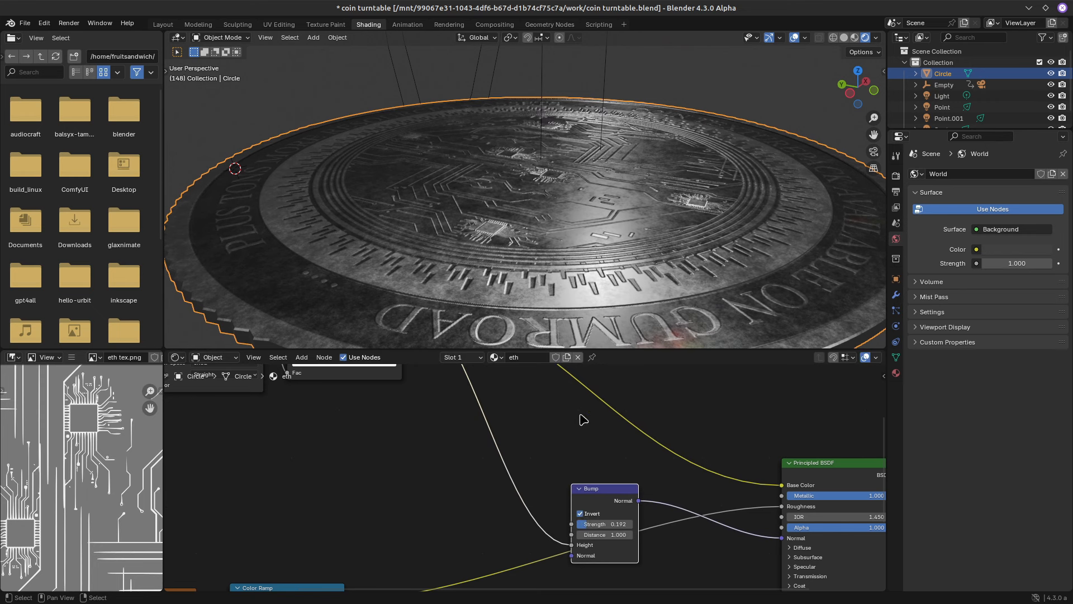
pyautogui.click(580, 514)
pyautogui.scroll(-2, 557, 156)
pyautogui.moveTo(541, 199); pyautogui.dragTo(525, 245, button='middle')
pyautogui.scroll(-3, 574, 217)
pyautogui.scroll(3, 497, 229)
pyautogui.press('Home')
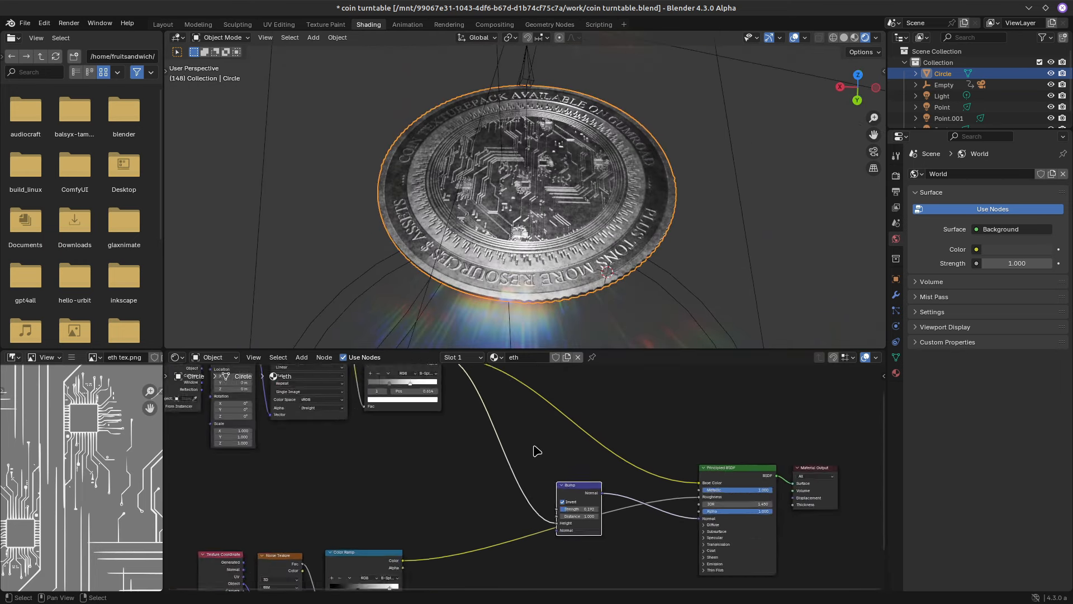
# Tidy the node graph by lowering the Bump node and moving the noise branch's three nodes closer to it
pyautogui.moveTo(564, 491); pyautogui.dragTo(586, 520)
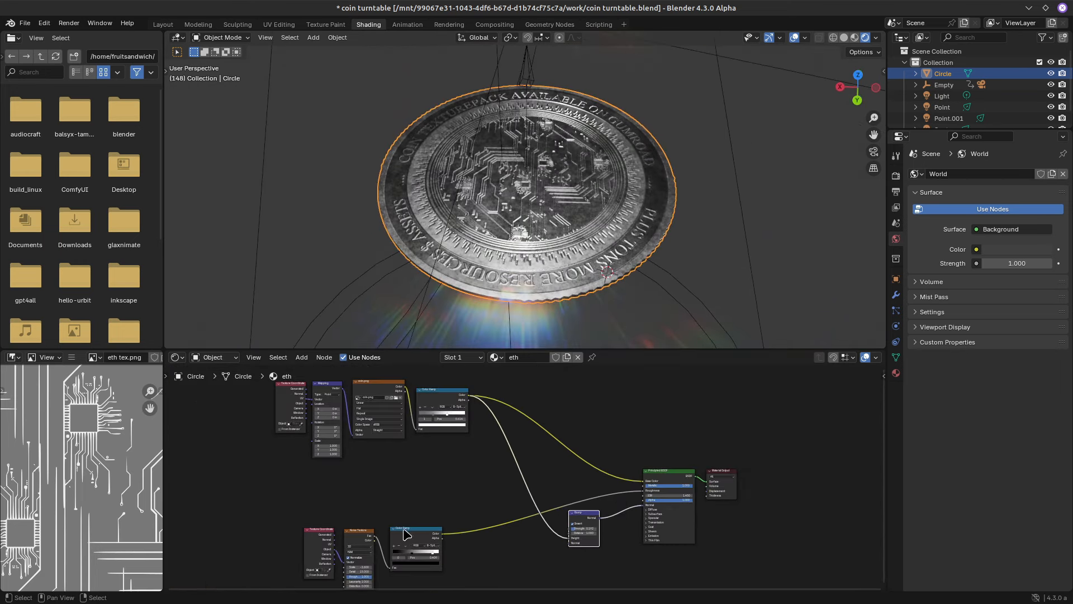
pyautogui.moveTo(416, 529); pyautogui.dragTo(455, 533)
pyautogui.click(360, 531)
pyautogui.moveTo(361, 531); pyautogui.dragTo(397, 532)
pyautogui.click(320, 529)
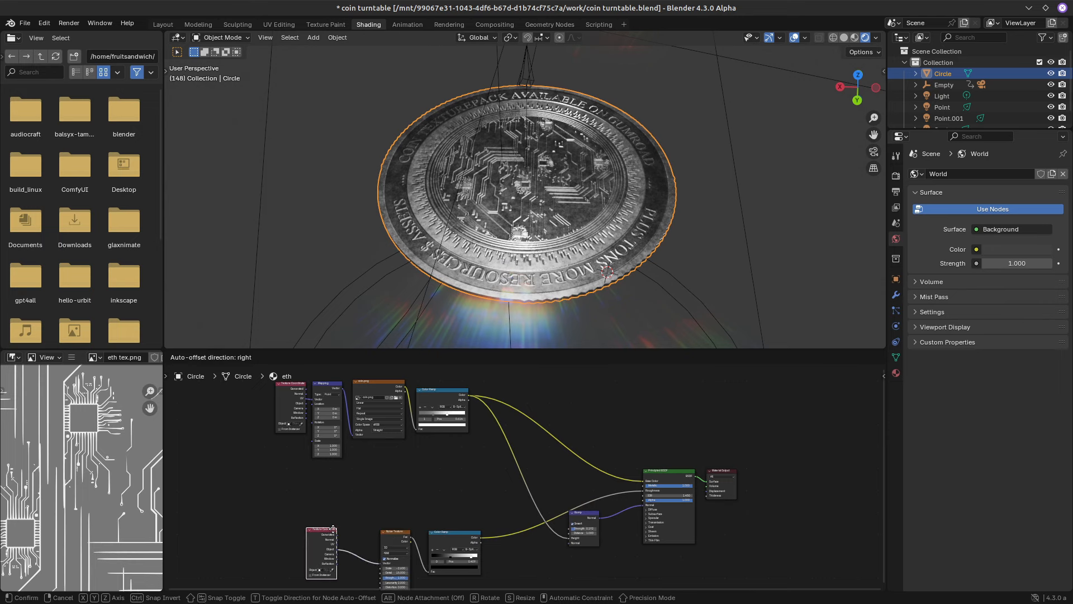
pyautogui.moveTo(319, 529); pyautogui.dragTo(357, 529)
pyautogui.scroll(5, 486, 419)
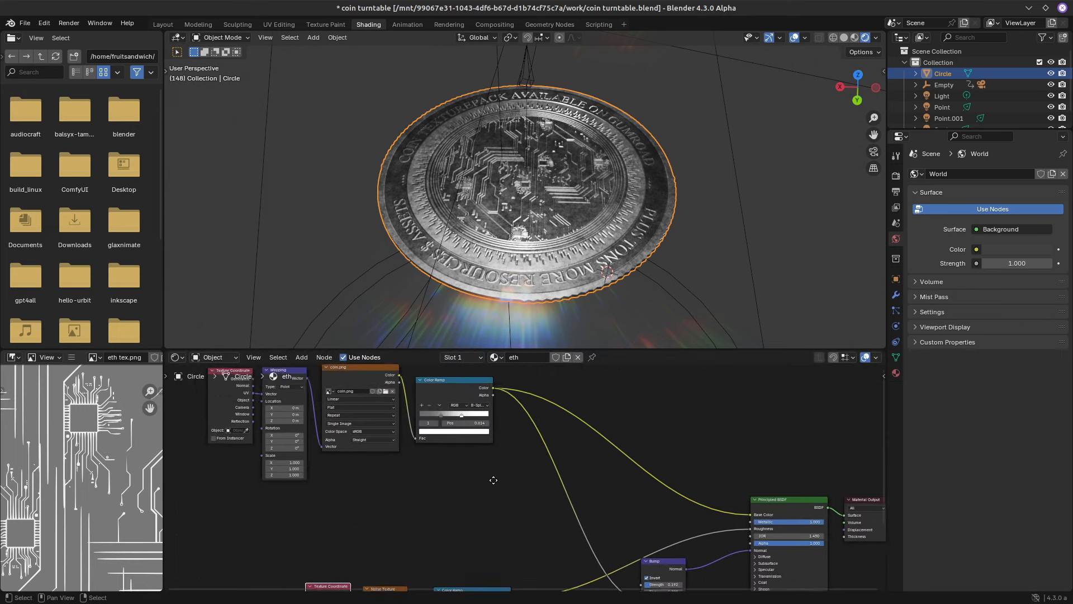
# Tint the coin.png Color Ramp's white stop yellow with hue 0.148, saturation 0.913 and value 1.000
pyautogui.scroll(2, 524, 449)
pyautogui.click(525, 414)
pyautogui.moveTo(531, 212); pyautogui.dragTo(553, 187, button='middle')
pyautogui.scroll(3, 553, 188)
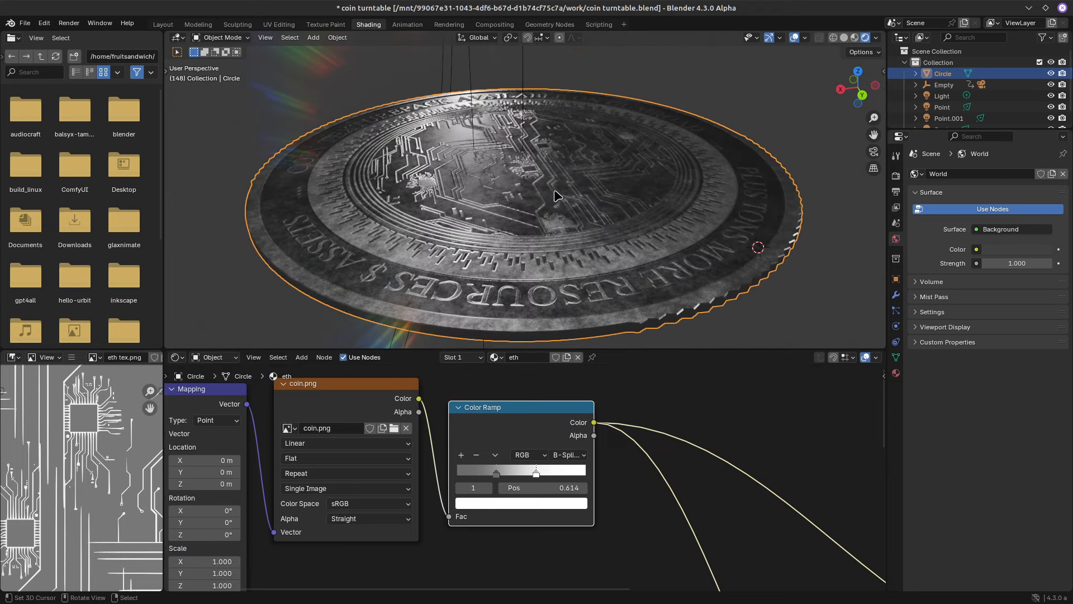
pyautogui.click(499, 503)
pyautogui.moveTo(514, 363)
pyautogui.mouseDown()
pyautogui.moveTo(481, 377)
pyautogui.moveTo(484, 386)
pyautogui.mouseUp()
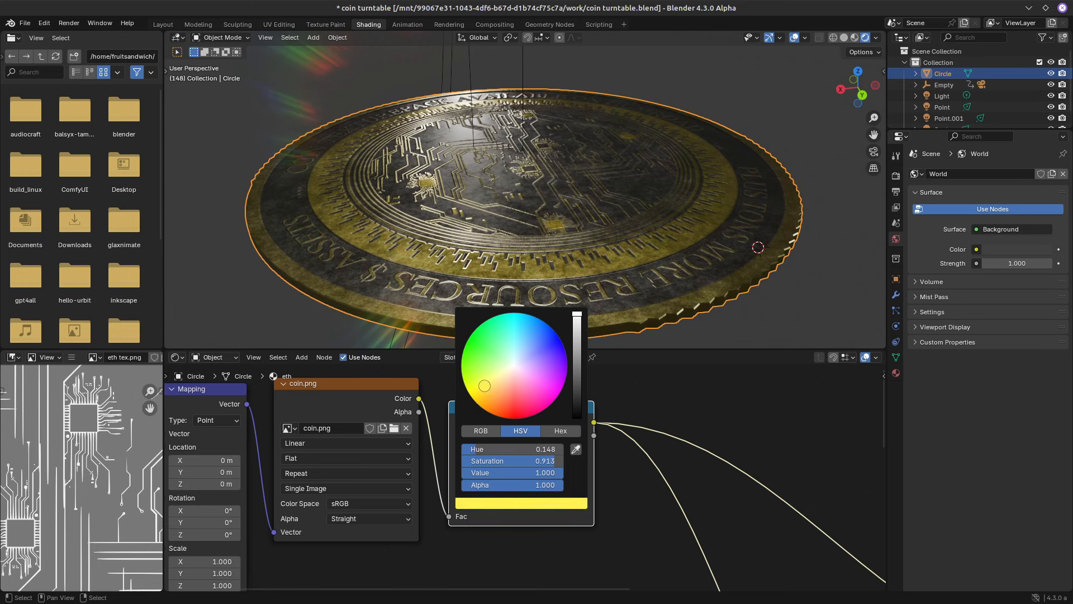
# Tint the Color Ramp's grey stop gold with hue 0.110 and saturation 0.944, and brighten it
pyautogui.click(495, 476)
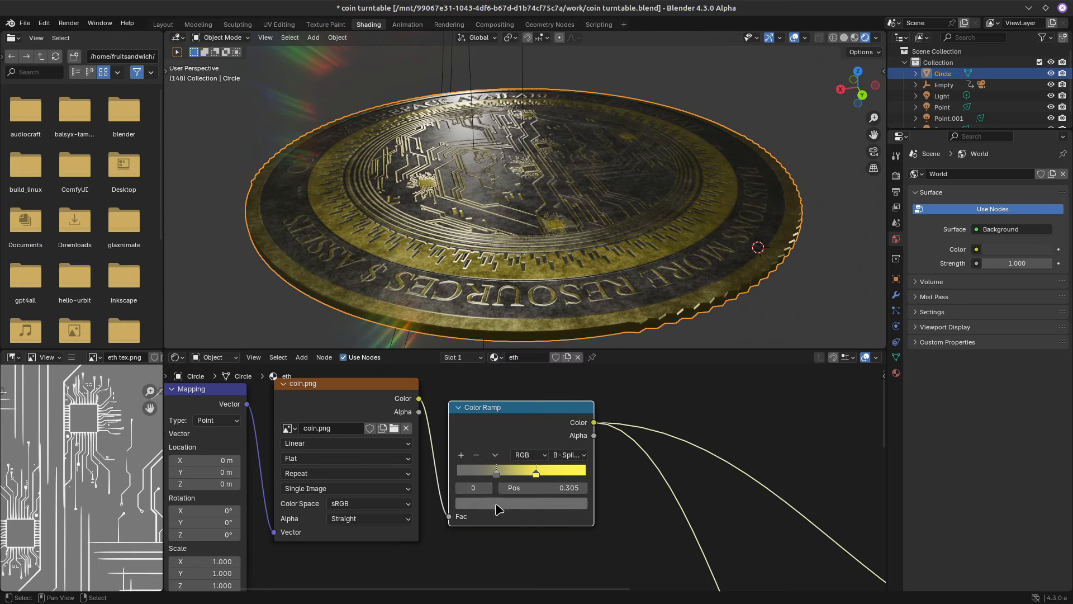
pyautogui.click(496, 504)
pyautogui.moveTo(512, 372); pyautogui.dragTo(483, 394)
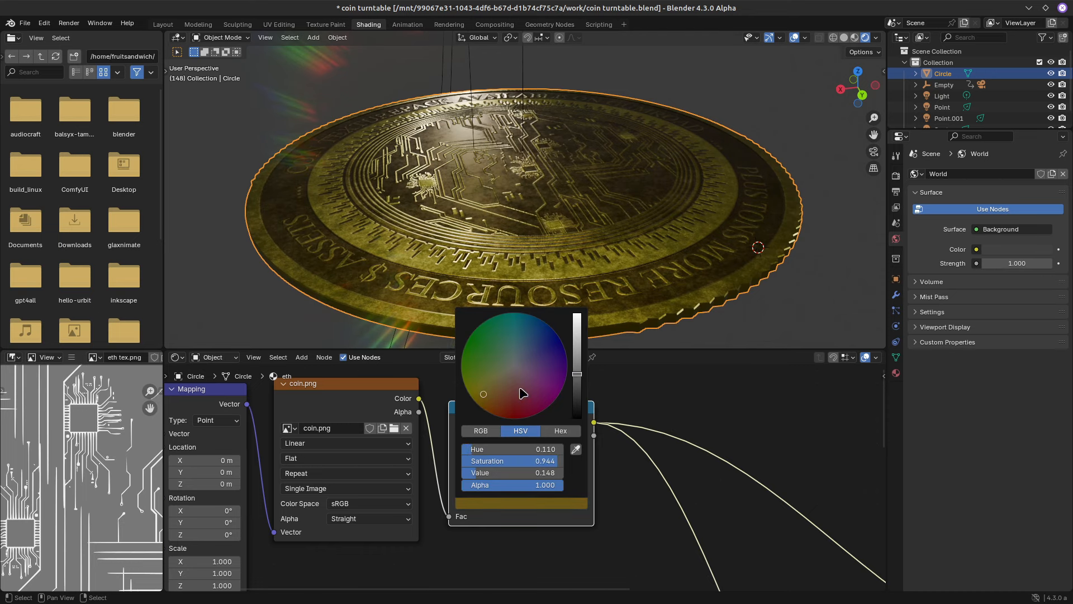
pyautogui.moveTo(578, 375); pyautogui.dragTo(577, 355)
pyautogui.moveTo(511, 202); pyautogui.dragTo(490, 225, button='middle')
pyautogui.scroll(-1, 490, 225)
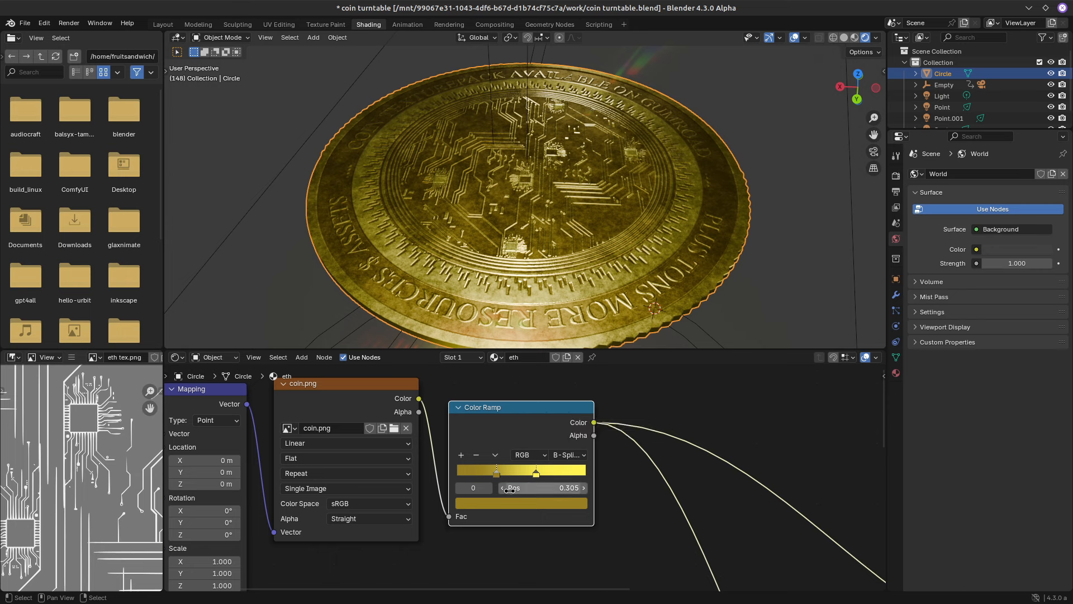
# Undo the gold and yellow tints of the Color Ramp's stops and view the coin from another angle
pyautogui.hotkey('ctrl', 'z')
pyautogui.hotkey('ctrl', 'z')
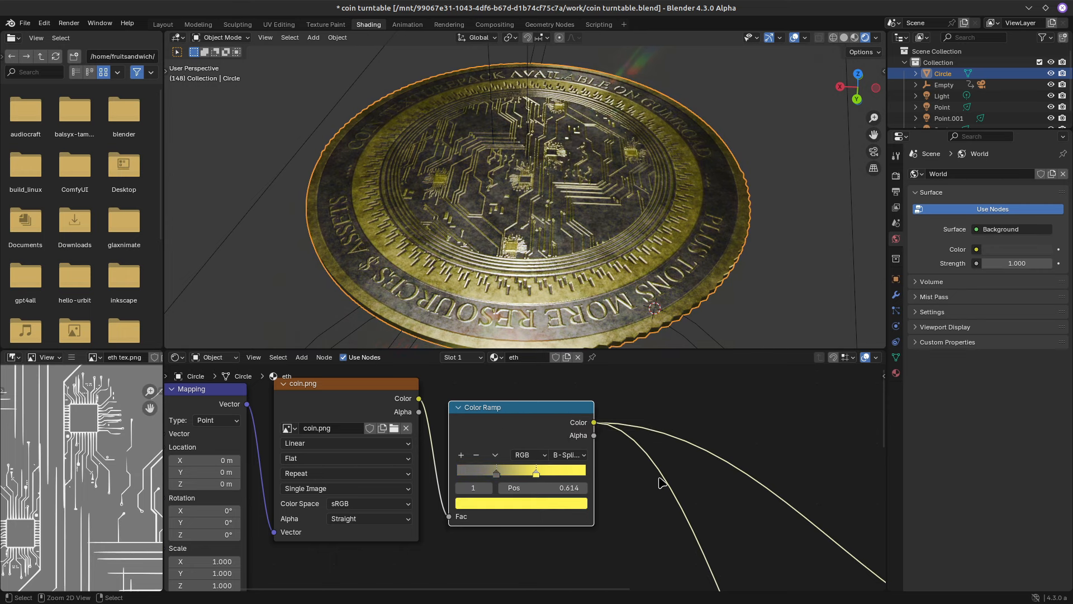
pyautogui.moveTo(463, 237); pyautogui.dragTo(541, 247, button='middle')
pyautogui.scroll(-2, 542, 247)
pyautogui.scroll(1, 540, 245)
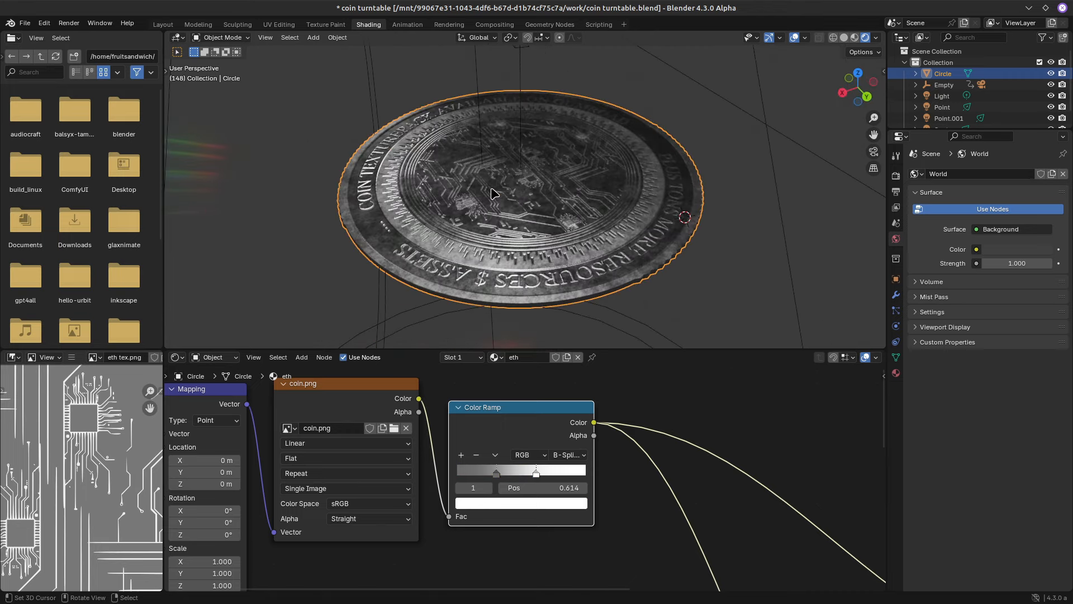
pyautogui.moveTo(415, 232); pyautogui.dragTo(506, 224, button='middle')
pyautogui.scroll(-3, 508, 225)
pyautogui.scroll(3, 505, 225)
pyautogui.moveTo(422, 246); pyautogui.dragTo(488, 212, button='middle')
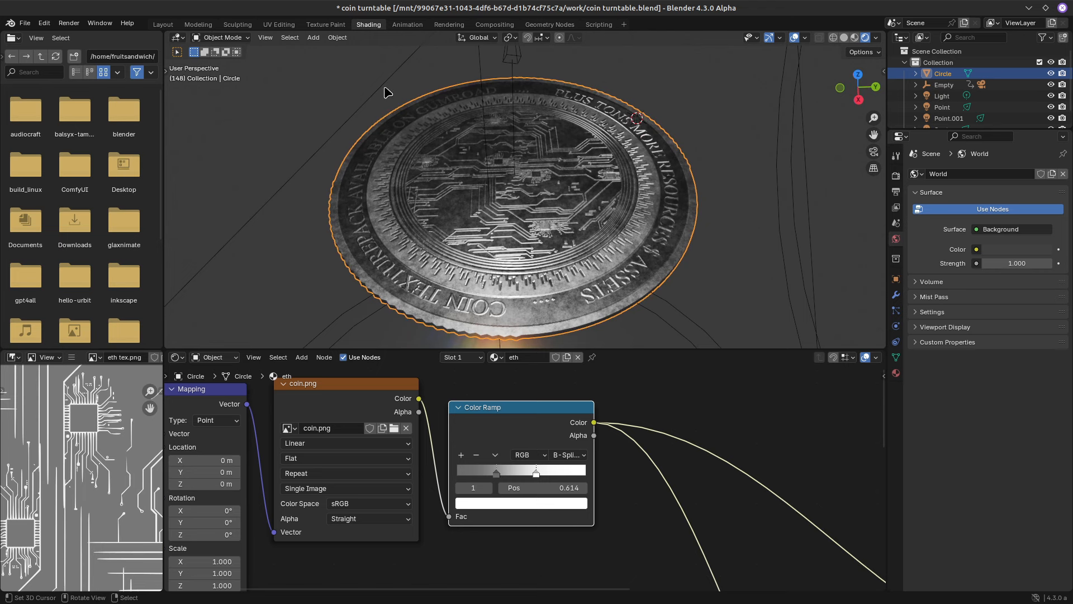
# Switch to the Layout workspace and add a plane mesh to the coin scene
pyautogui.click(163, 25)
pyautogui.scroll(-3, 376, 208)
pyautogui.moveTo(422, 286); pyautogui.dragTo(427, 268, button='middle')
pyautogui.scroll(-2, 385, 232)
pyautogui.moveTo(326, 187); pyautogui.dragTo(303, 160, button='middle')
pyautogui.hotkey('shift', 'a')
pyautogui.moveTo(268, 65)
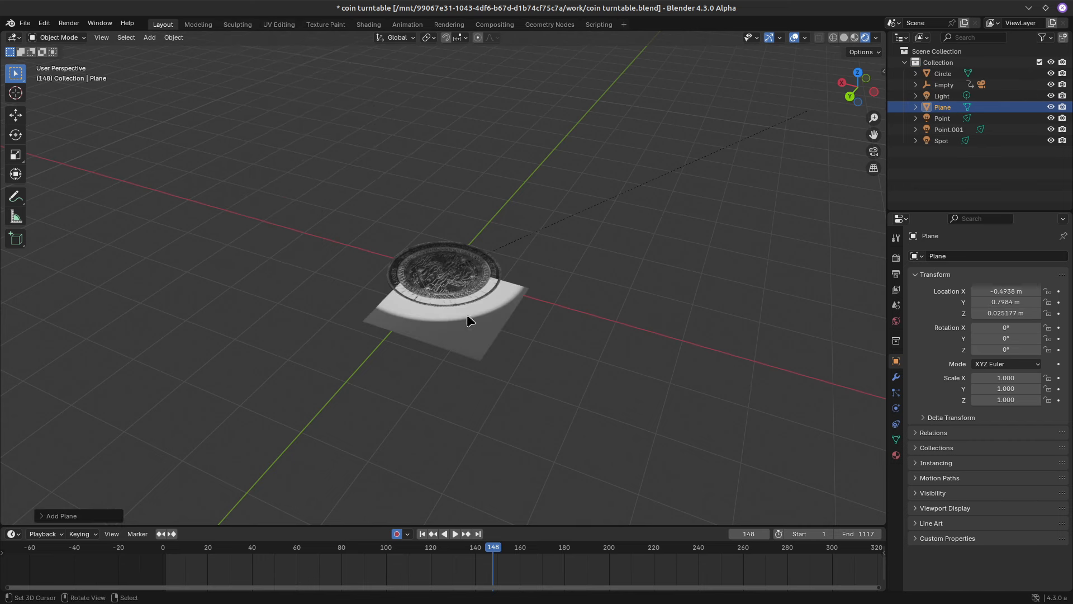
# Move the plane horizontally away from the coin to about X -0.51 m, Y -2.90 m, and enable the selection outline overlay
pyautogui.hotkey('shift', 'z')
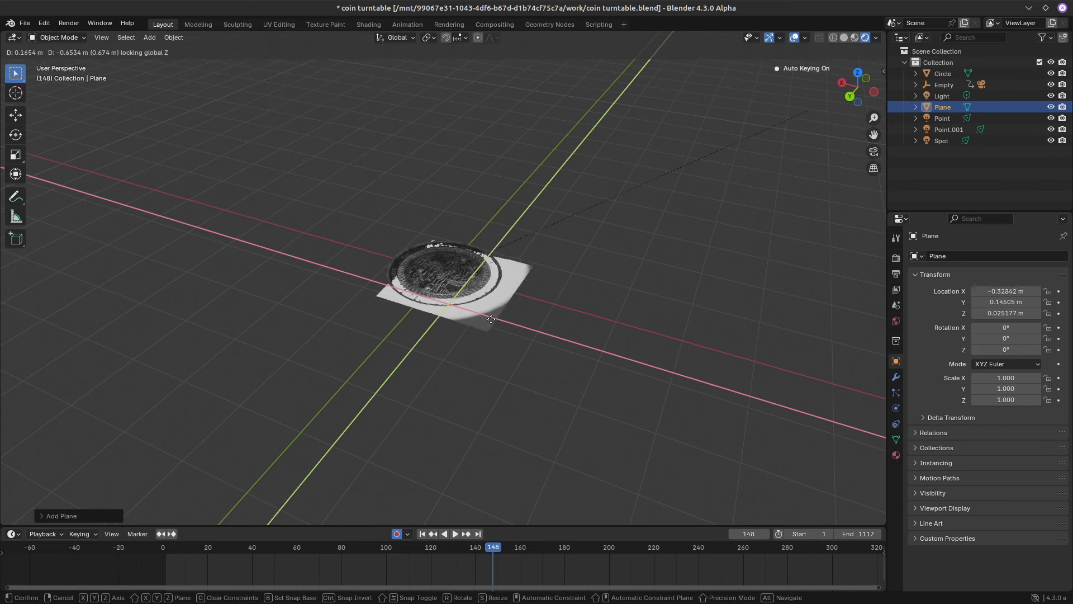
pyautogui.click(560, 246)
pyautogui.moveTo(565, 268); pyautogui.dragTo(723, 248, button='middle')
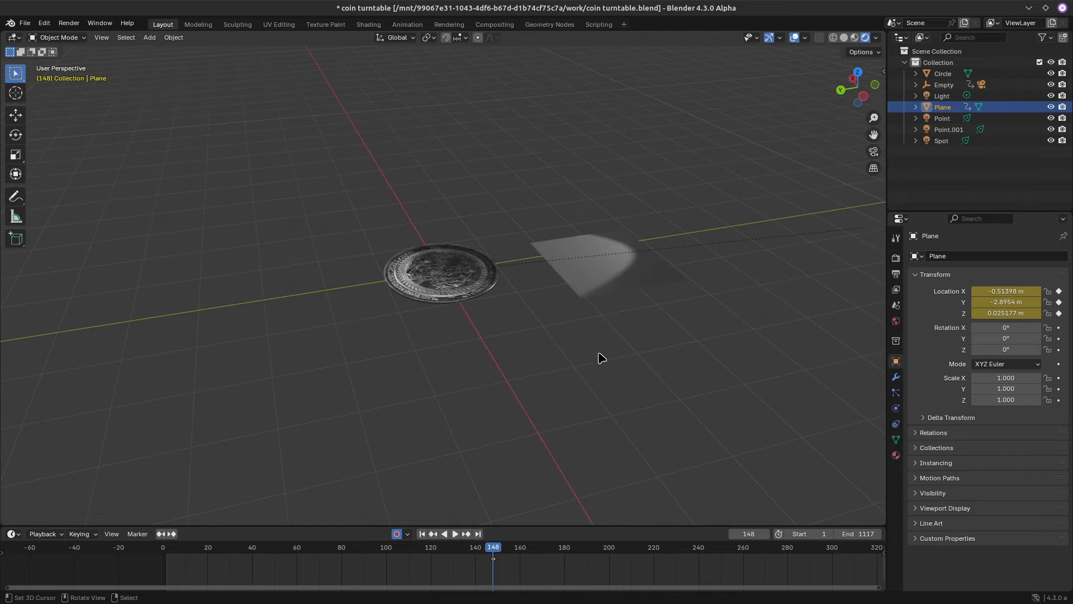
pyautogui.moveTo(633, 226); pyautogui.dragTo(554, 240, button='middle')
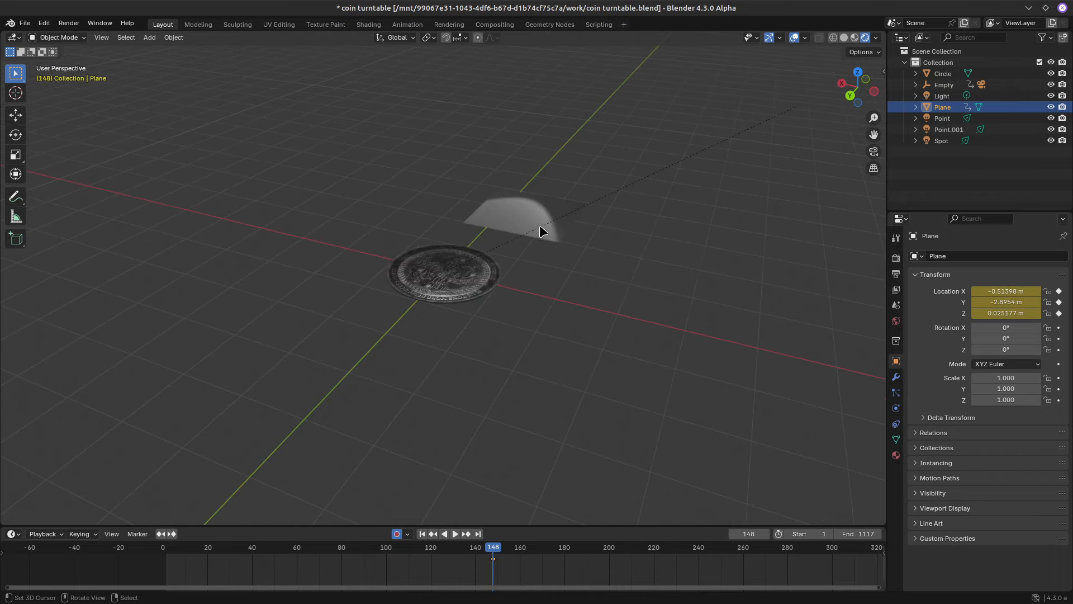
pyautogui.click(805, 38)
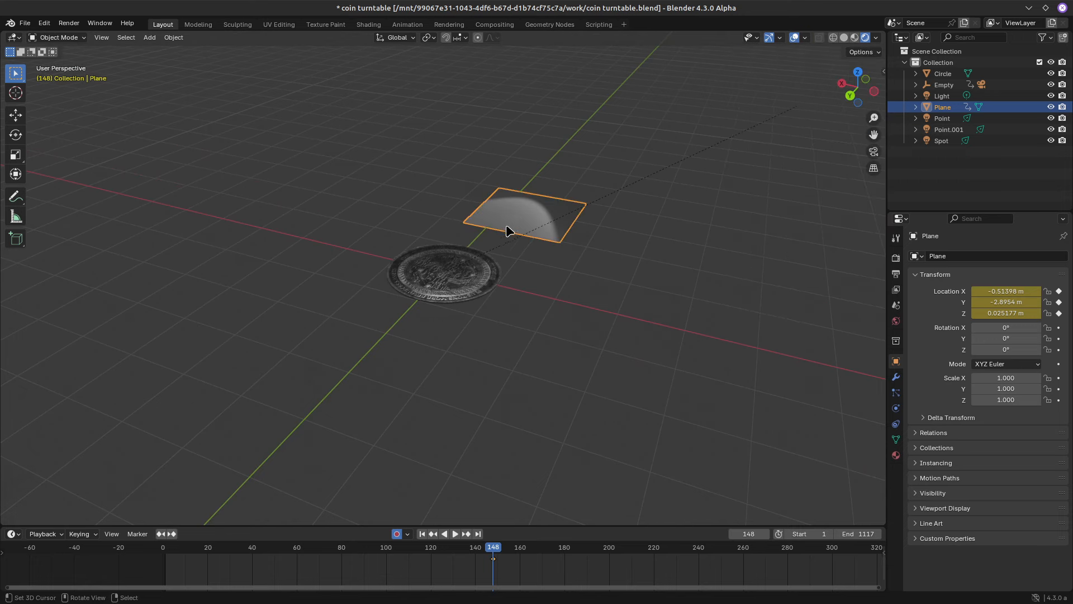
# Rotate the plane 90° around the global X axis so it stands upright
pyautogui.moveTo(507, 227); pyautogui.dragTo(535, 231, button='middle')
pyautogui.press('r')
pyautogui.press('x')
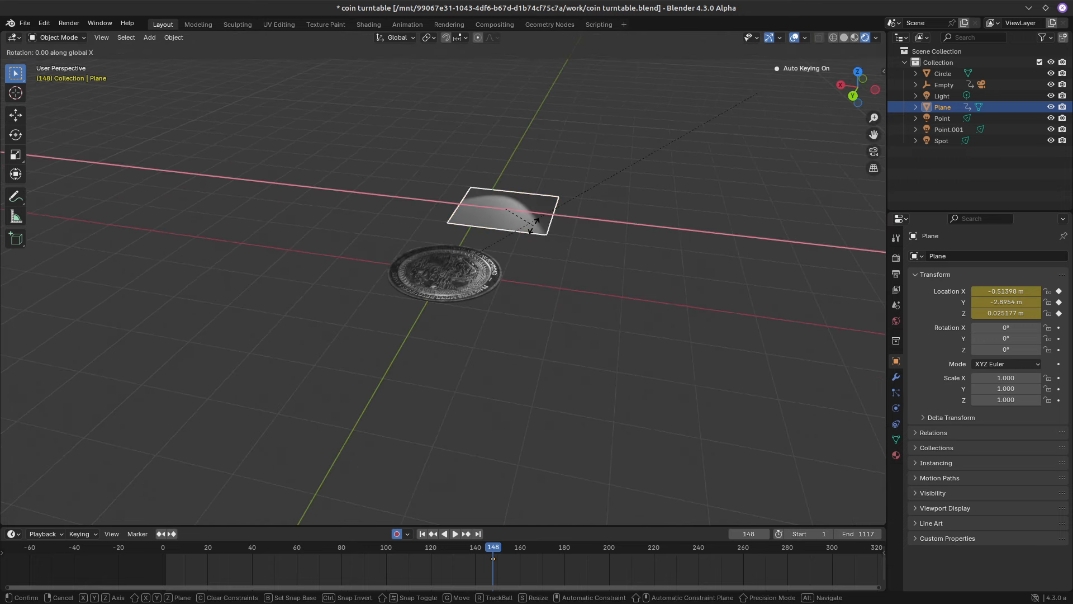
pyautogui.write('9')
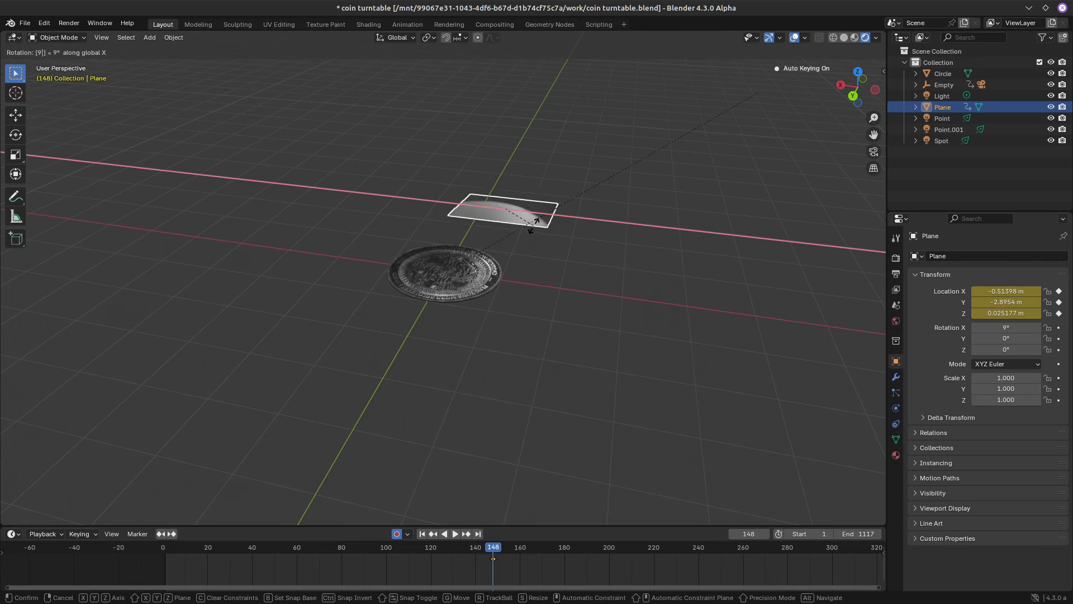
pyautogui.write('0')
pyautogui.press('Return')
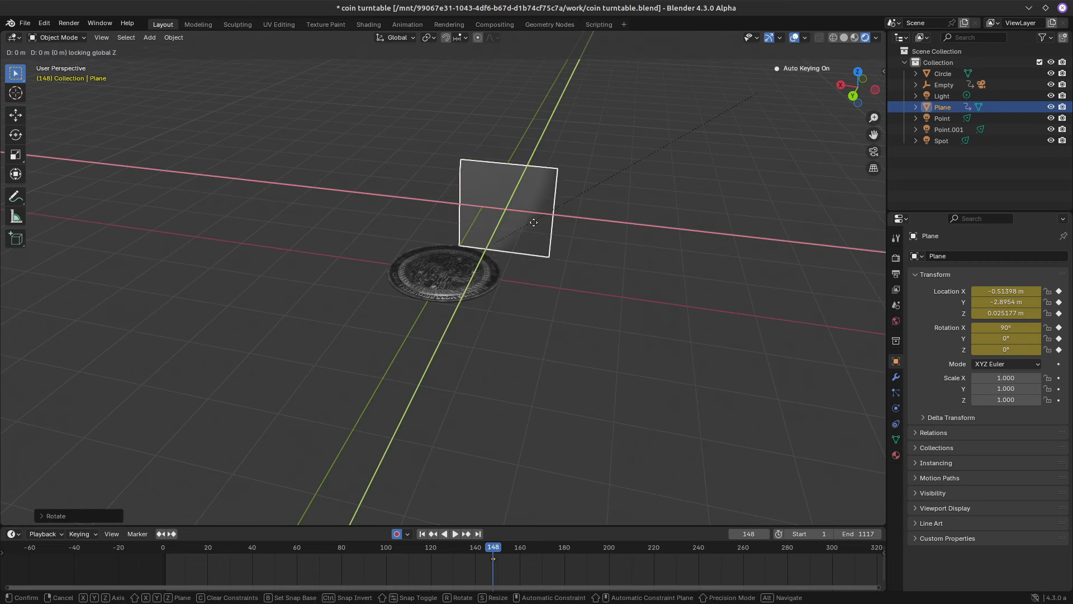
# Shift the upright plane horizontally to about X 0.60 m, Y -2.39 m, and raise it to about Z 1.83 m
pyautogui.click(479, 231)
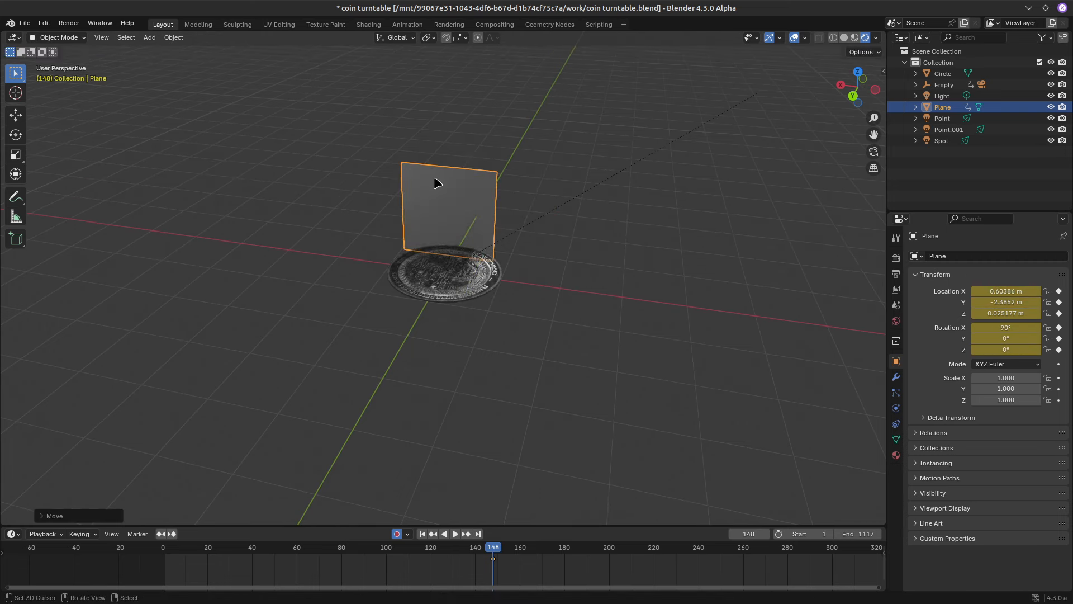
pyautogui.press('g')
pyautogui.press('z')
pyautogui.click(436, 109)
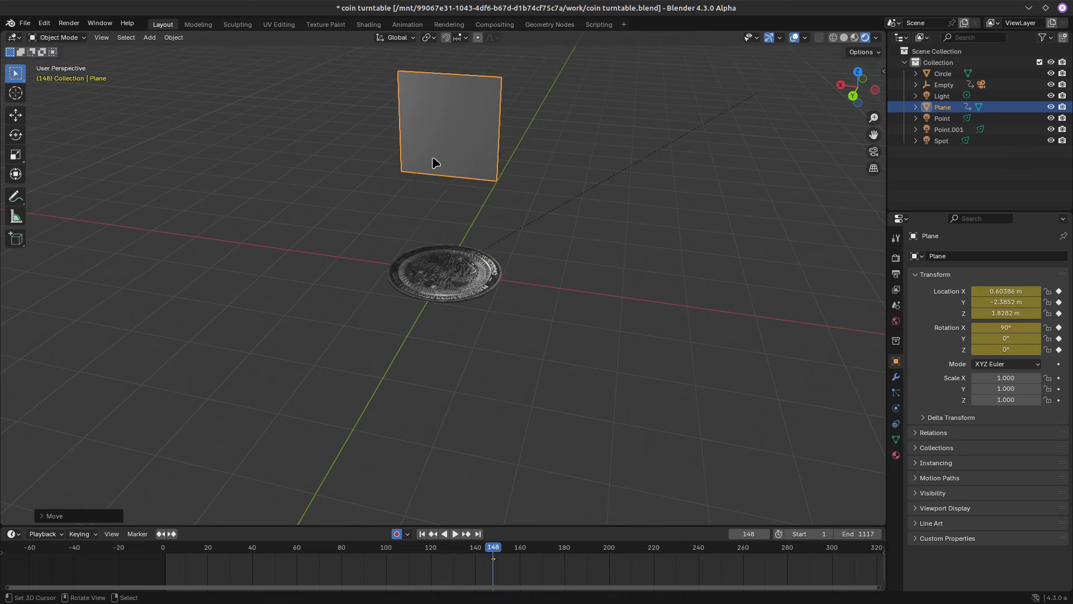
# Turn off auto keying and delete the plane's location and rotation keyframes at frame 148
pyautogui.moveTo(433, 163); pyautogui.dragTo(484, 150, button='middle')
pyautogui.moveTo(389, 287); pyautogui.dragTo(462, 287, button='middle')
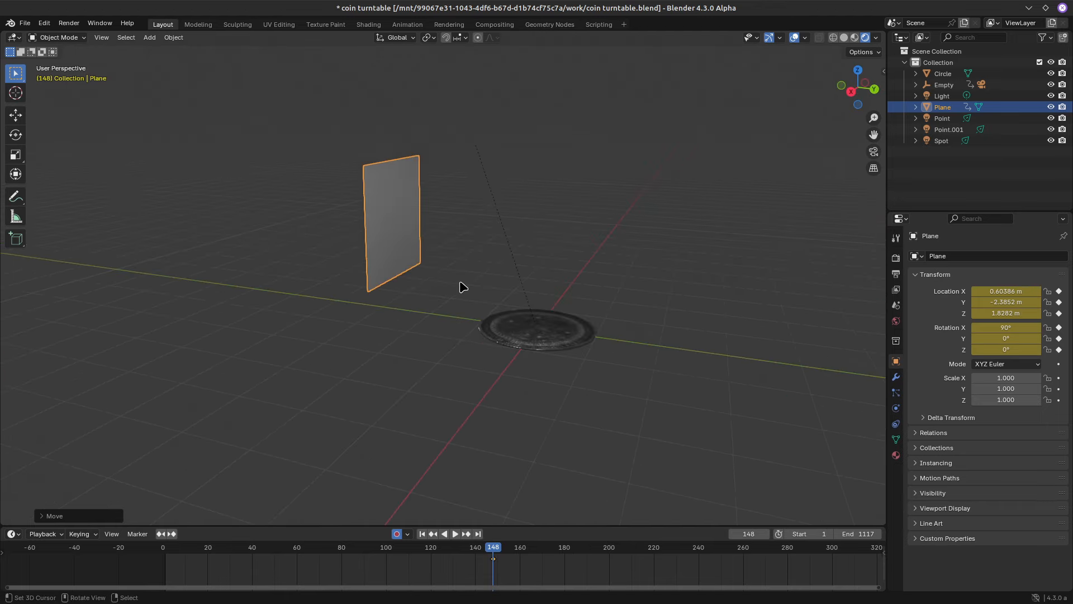
pyautogui.scroll(4, 450, 279)
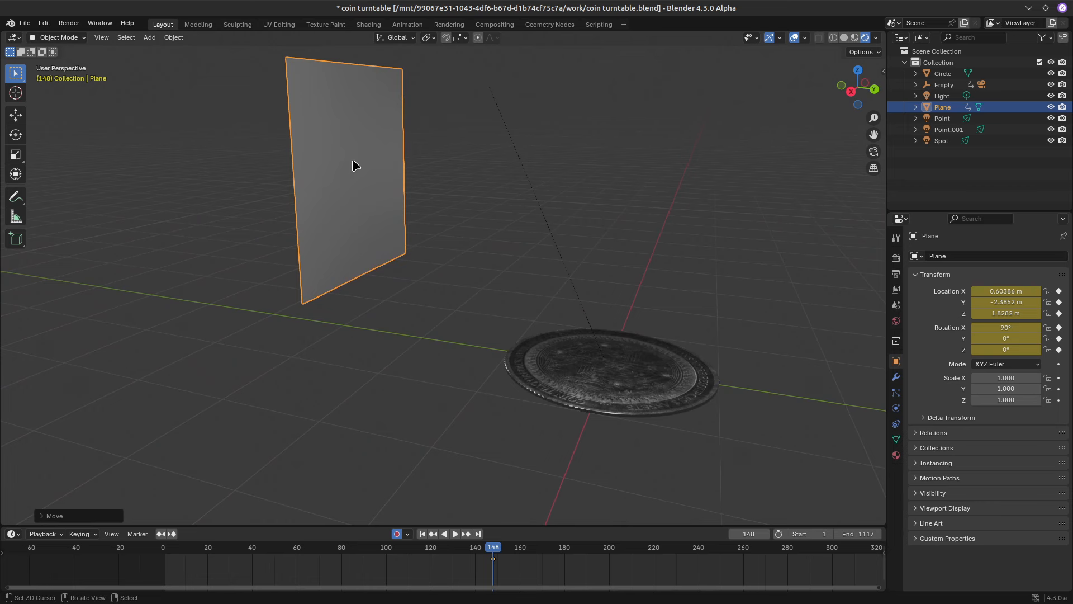
pyautogui.keyDown('shift'); pyautogui.moveTo(385, 205); pyautogui.dragTo(438, 226, button='middle'); pyautogui.keyUp('shift')
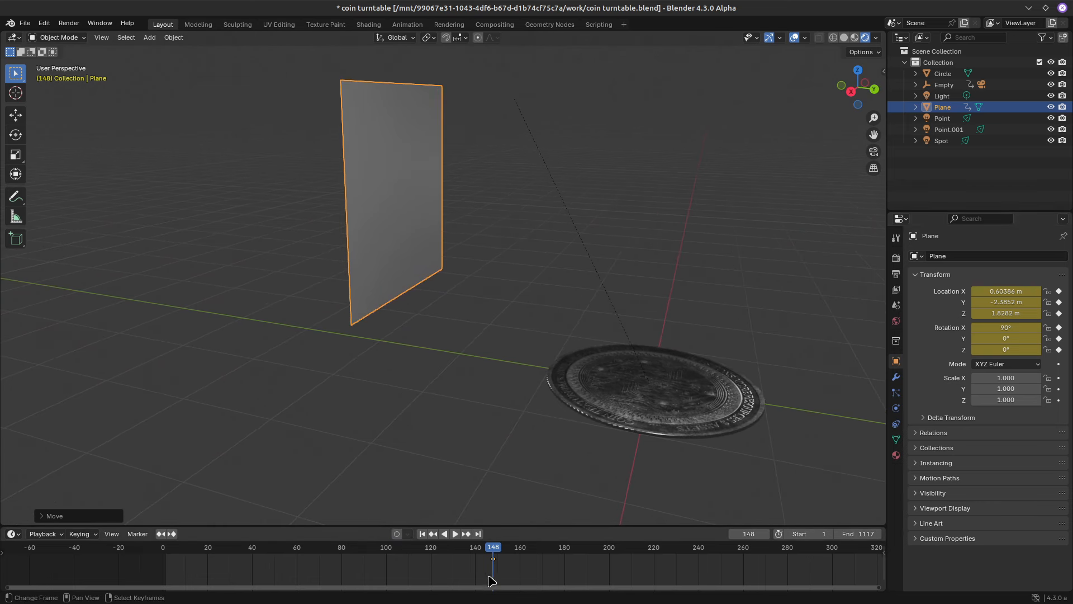
pyautogui.press('x')
pyautogui.click(488, 564)
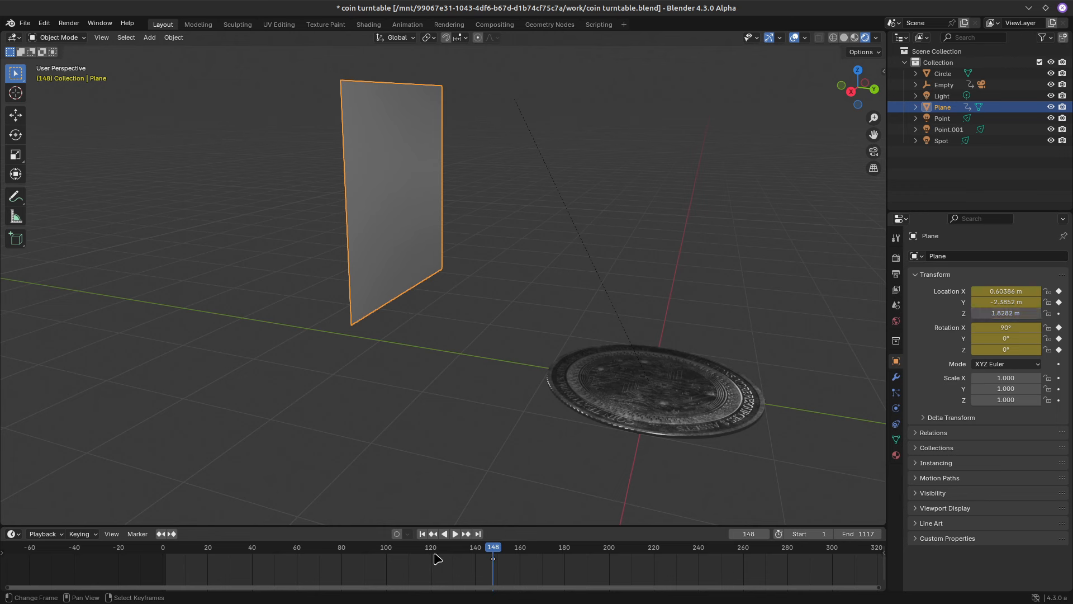
pyautogui.press('x')
pyautogui.click(506, 559)
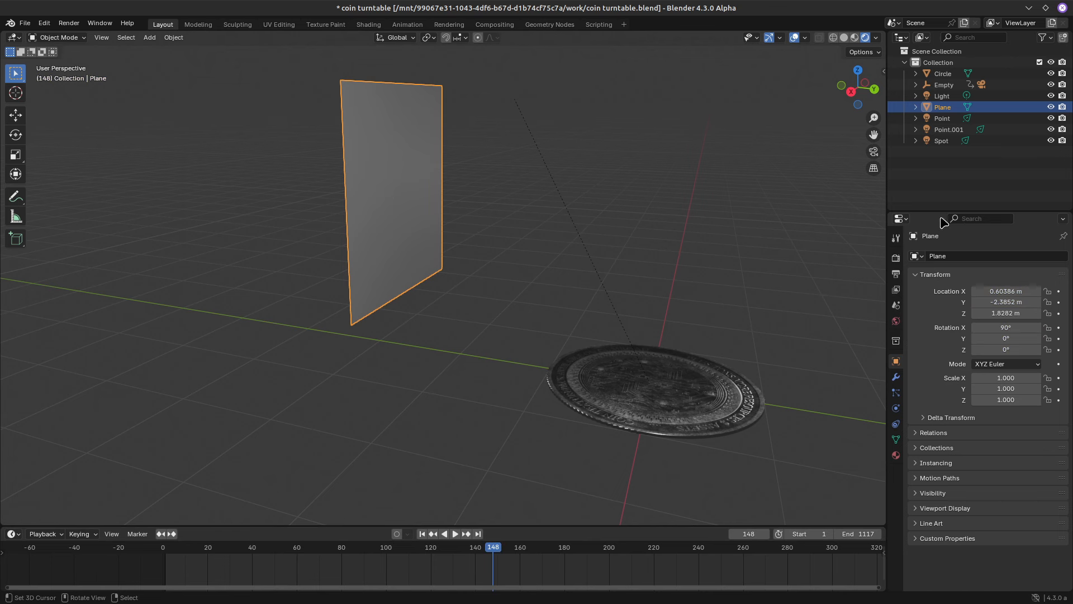
# Add an emitter particle system to the plane and play the animation from the start of the timeline
pyautogui.click(896, 393)
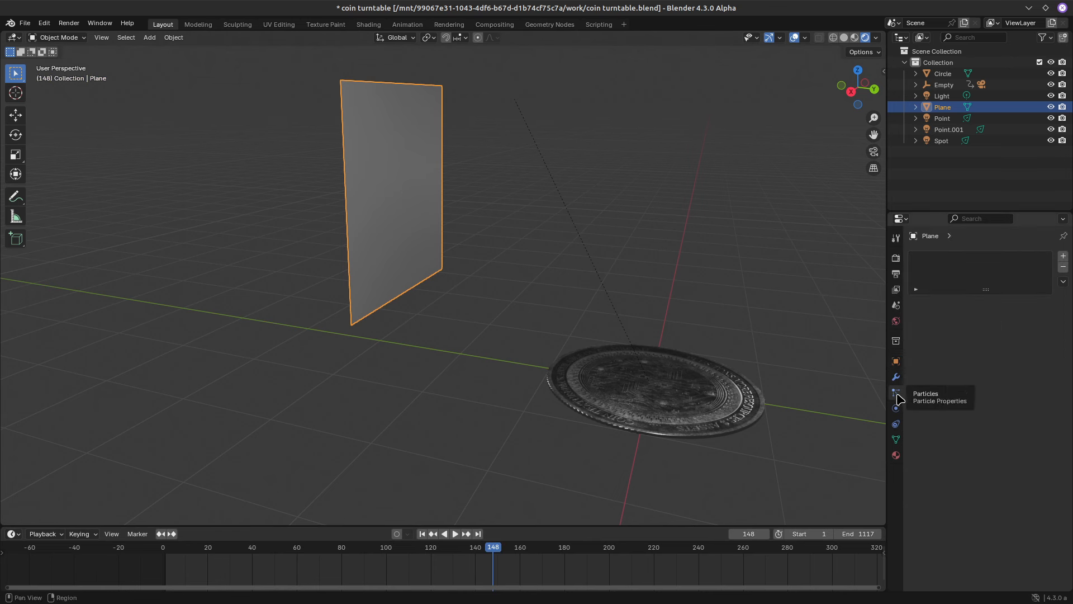
pyautogui.click(1063, 257)
pyautogui.moveTo(885, 202); pyautogui.dragTo(854, 202)
pyautogui.moveTo(468, 555); pyautogui.dragTo(133, 564)
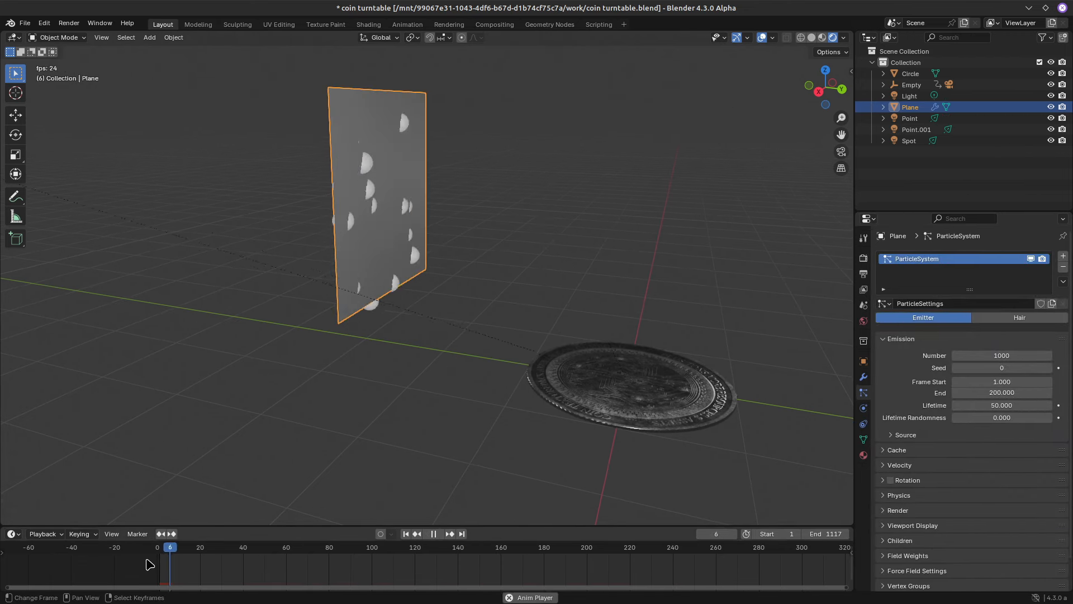
# Set the animation range to frames 0 through 75 and view the emitted particles from another angle
pyautogui.moveTo(829, 534); pyautogui.dragTo(756, 533)
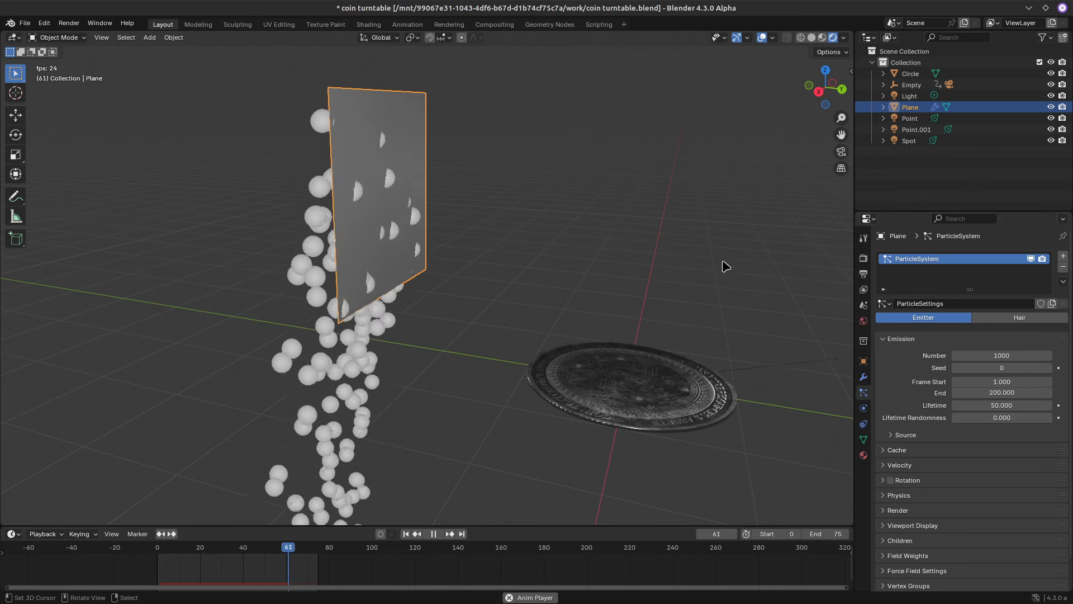
pyautogui.moveTo(436, 273); pyautogui.dragTo(472, 278, button='middle')
pyautogui.moveTo(629, 287); pyautogui.dragTo(475, 252, button='middle')
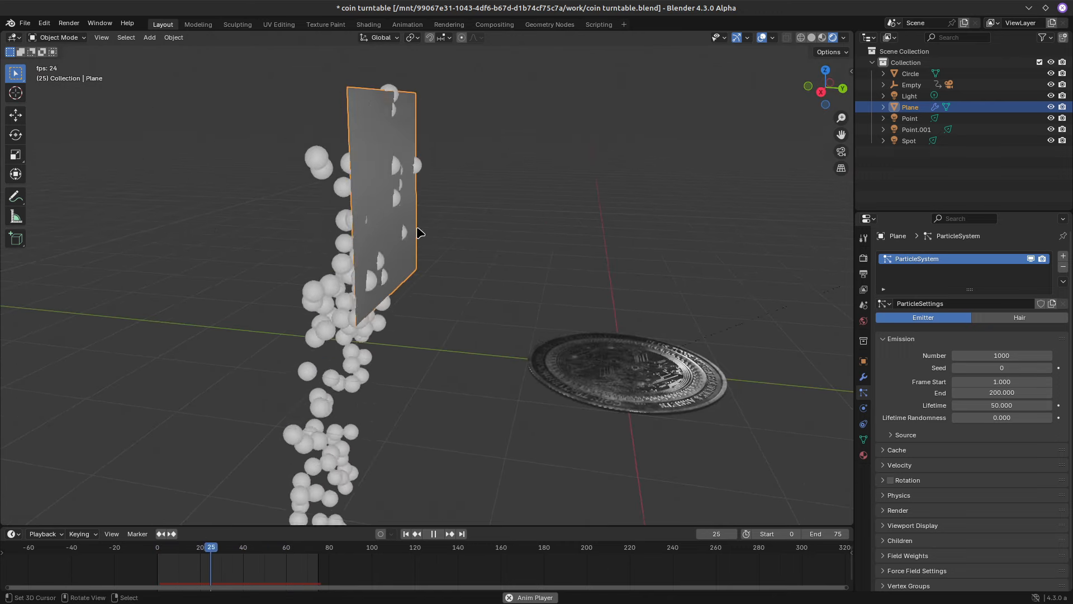
# Set the gravity field weight of the plane's particle system to 0
pyautogui.scroll(-2, 915, 403)
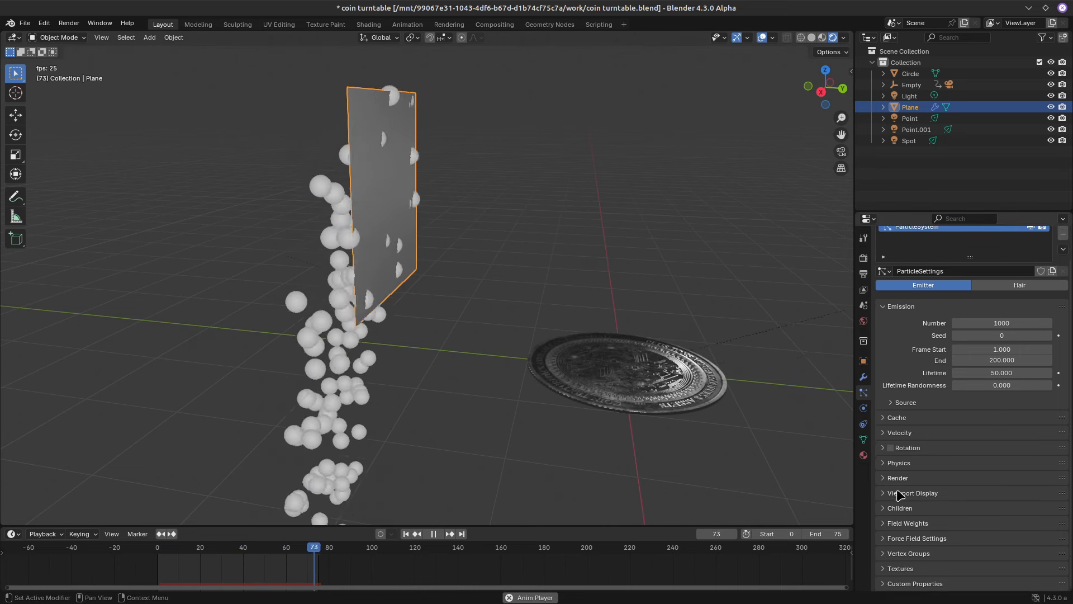
pyautogui.click(898, 463)
pyautogui.scroll(-4, 914, 472)
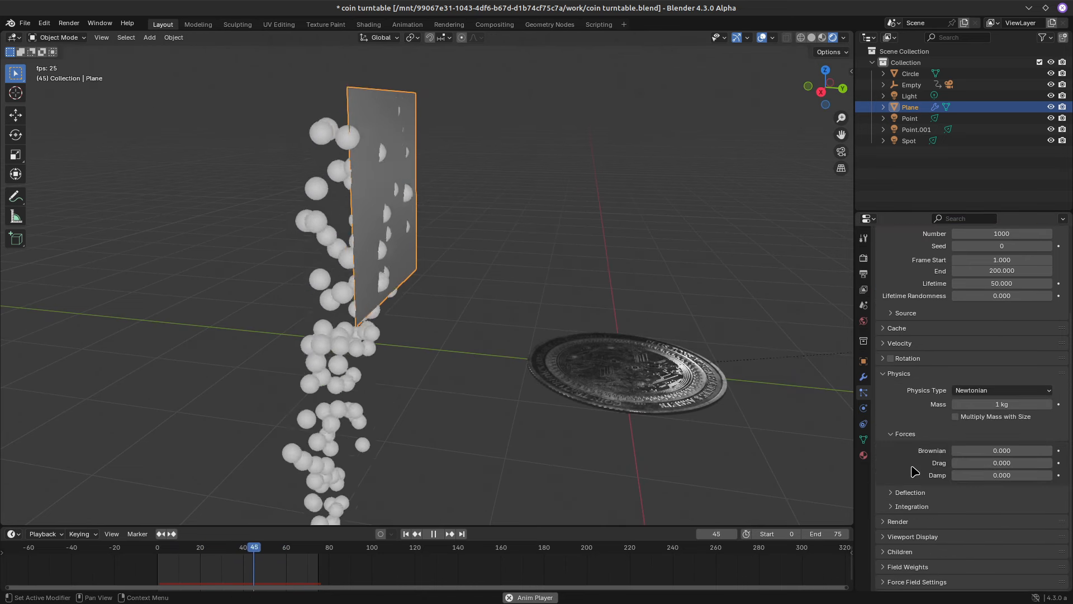
pyautogui.scroll(4, 914, 471)
pyautogui.click(898, 462)
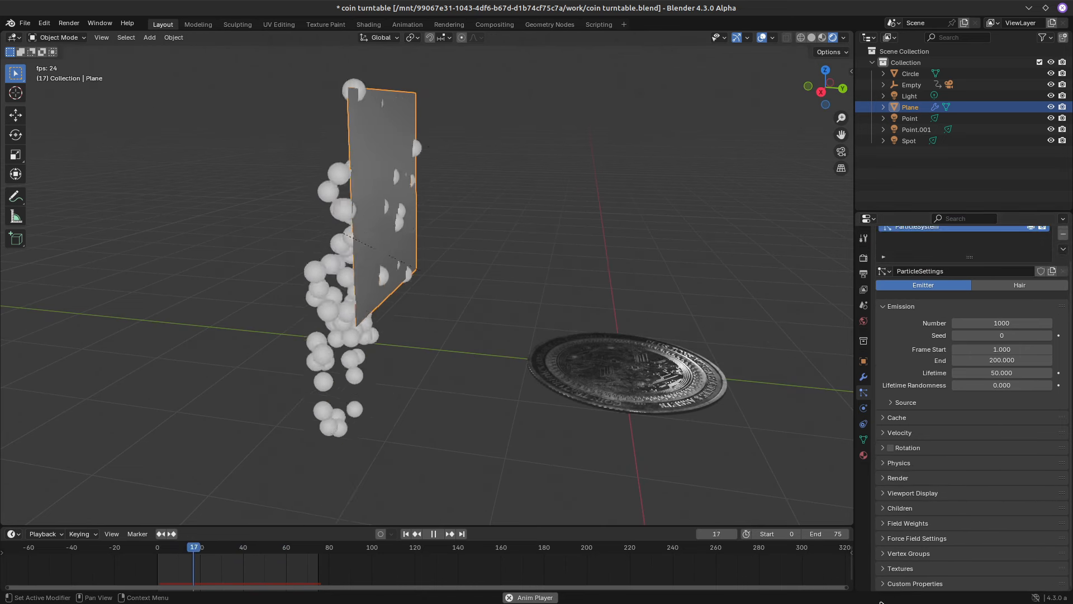
pyautogui.click(883, 524)
pyautogui.scroll(-8, 1001, 447)
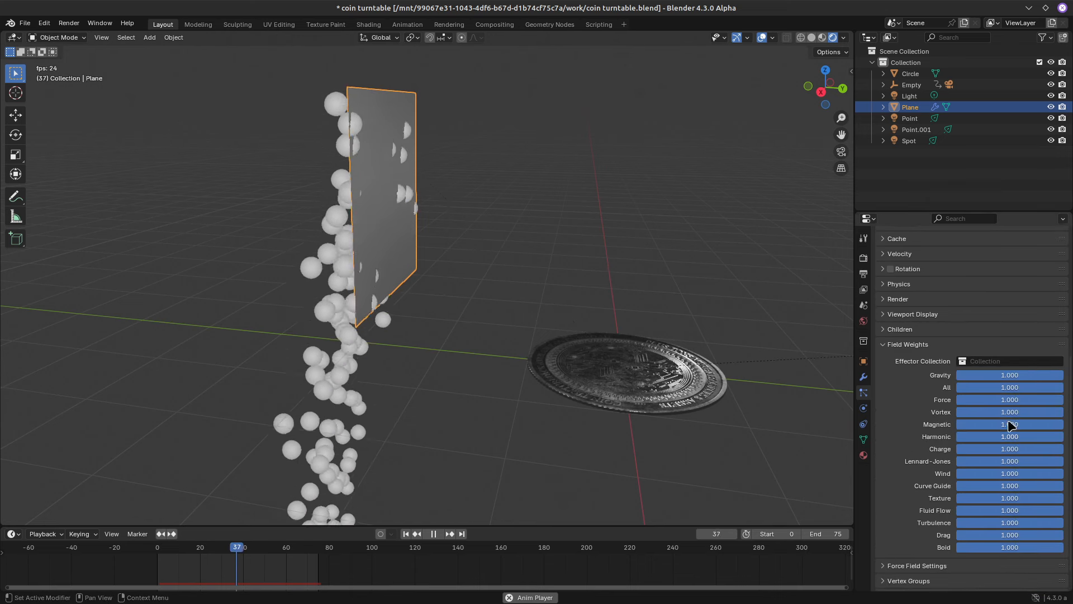
pyautogui.moveTo(1013, 377); pyautogui.dragTo(959, 376)
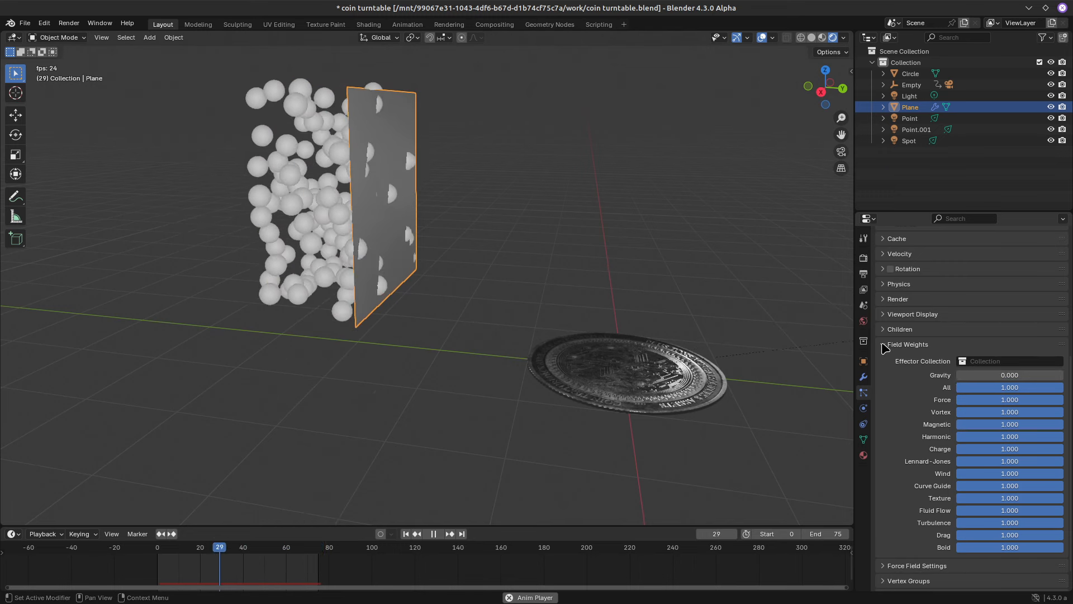
pyautogui.click(886, 344)
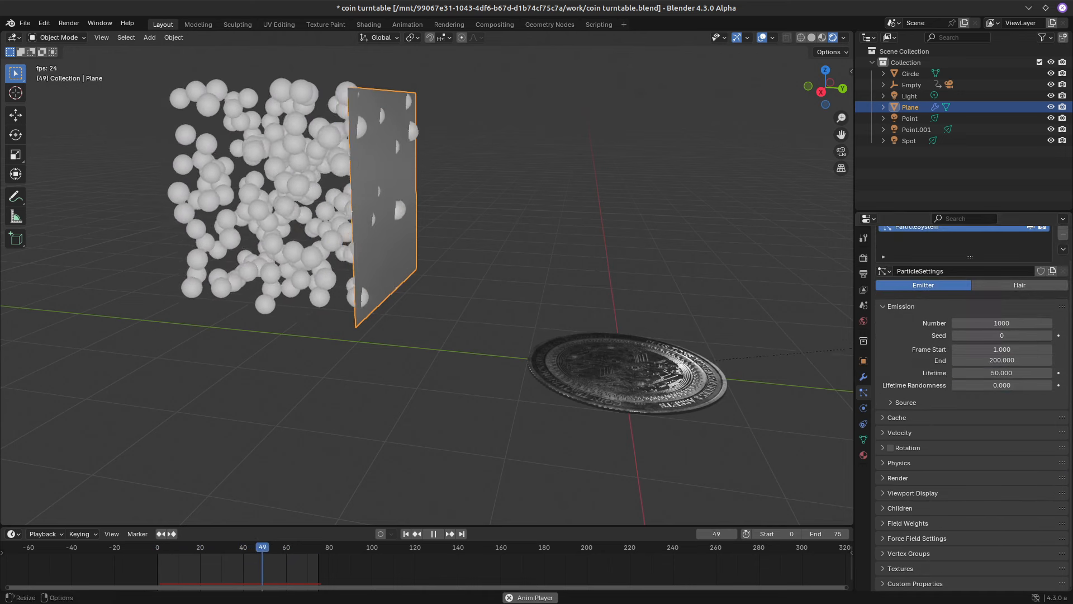
# Set the particle system's emission number to 15
pyautogui.click(998, 323)
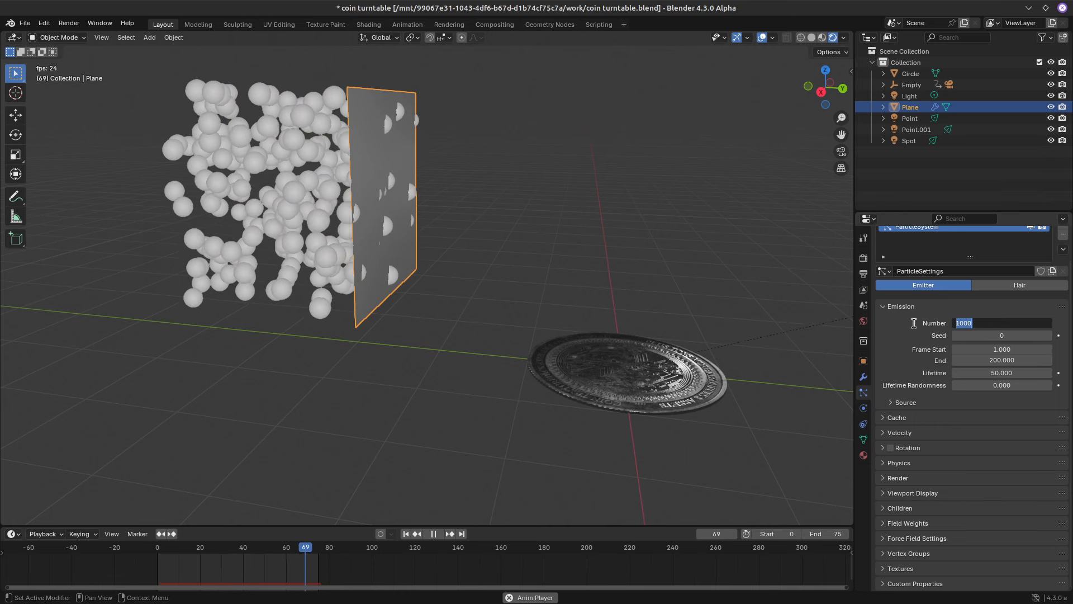
pyautogui.write('15')
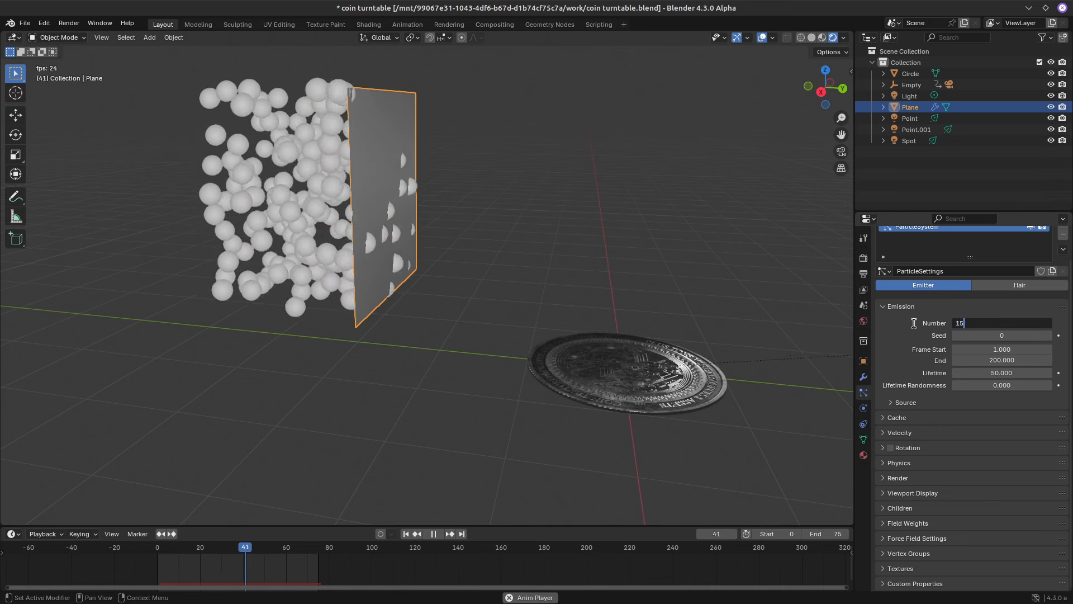
pyautogui.press('Return')
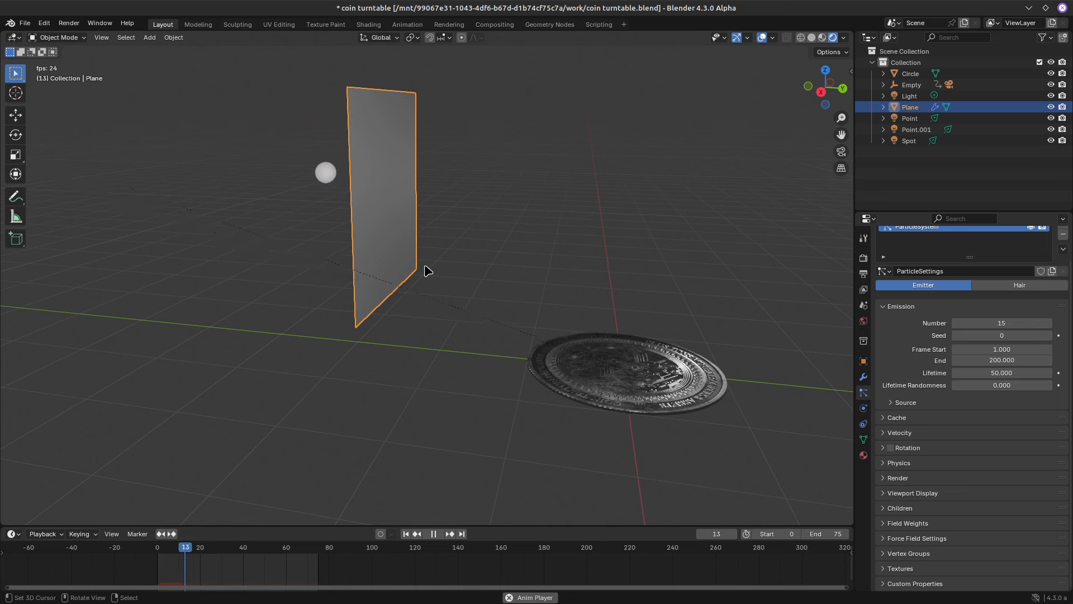
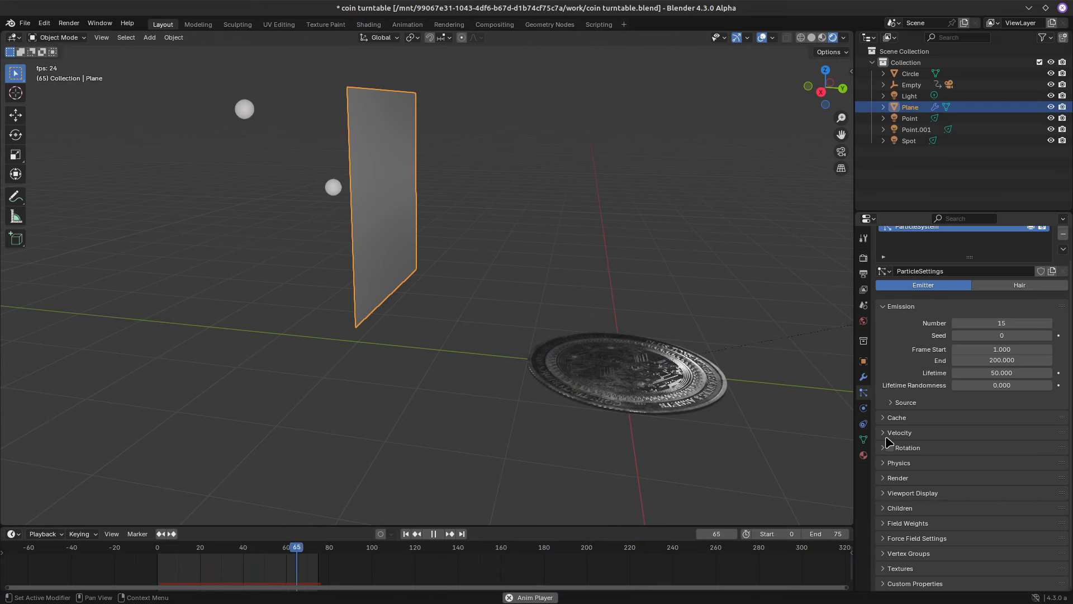
# Set the particle emission to end at frame 5 and the particle lifetime to 59.5 frames
pyautogui.click(885, 432)
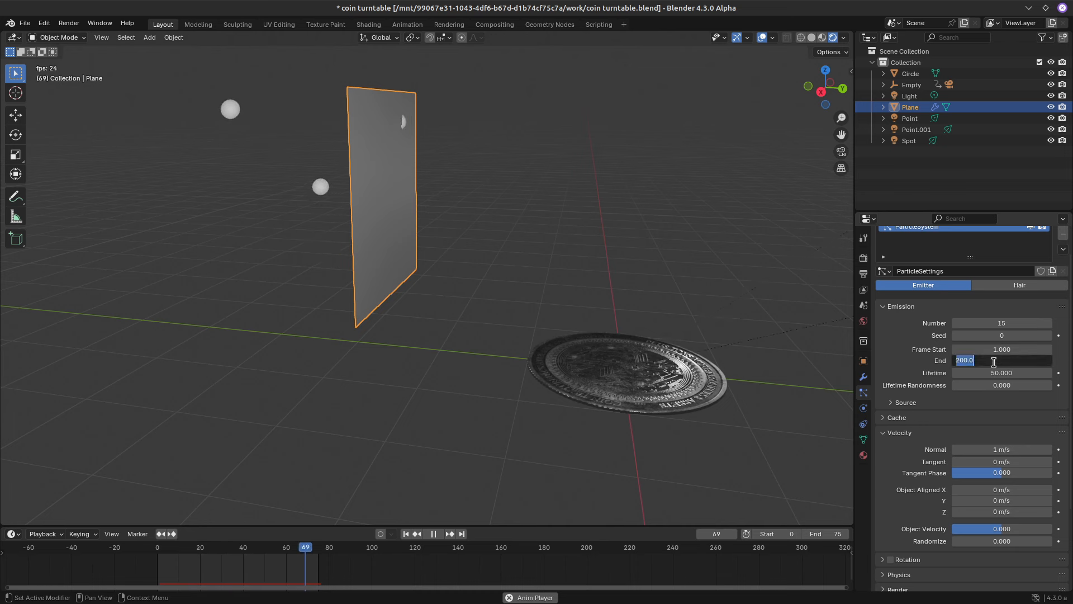
pyautogui.press('Return')
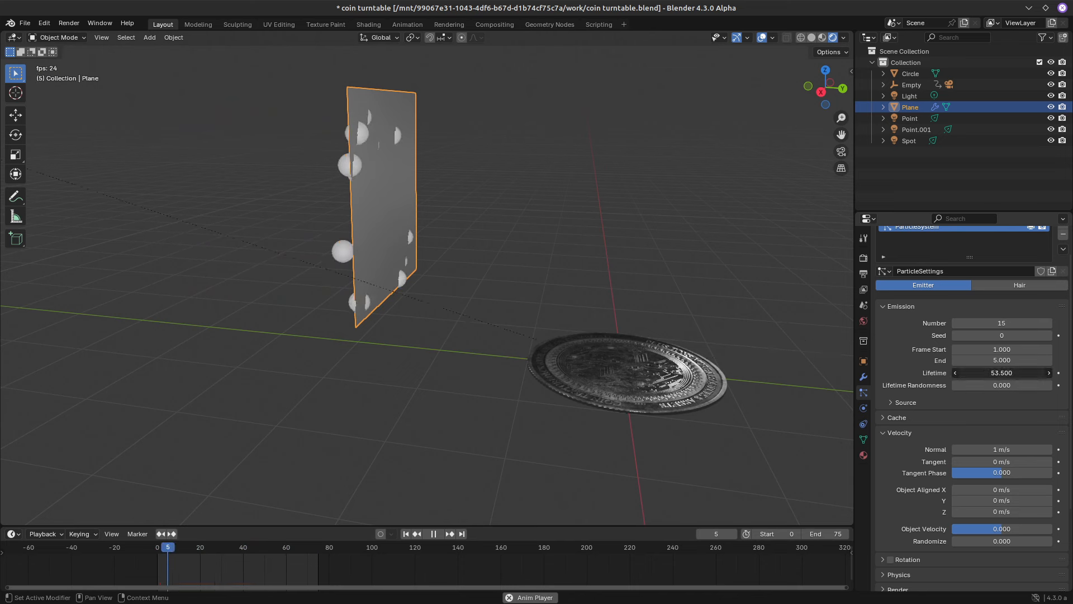
pyautogui.moveTo(1000, 373); pyautogui.dragTo(1023, 373)
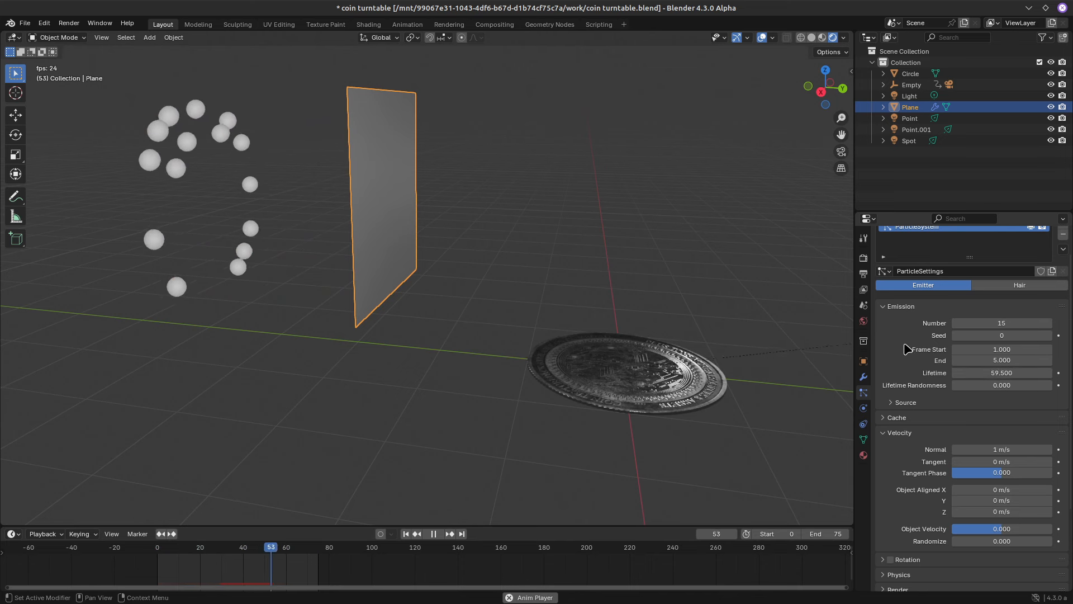
pyautogui.scroll(-2, 908, 343)
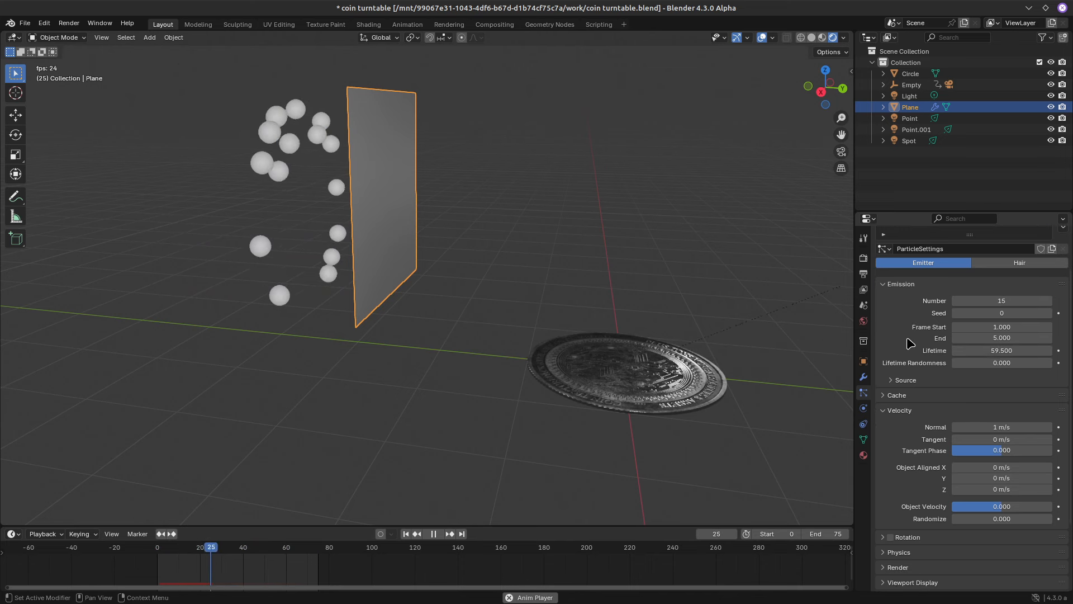
pyautogui.scroll(-3, 908, 342)
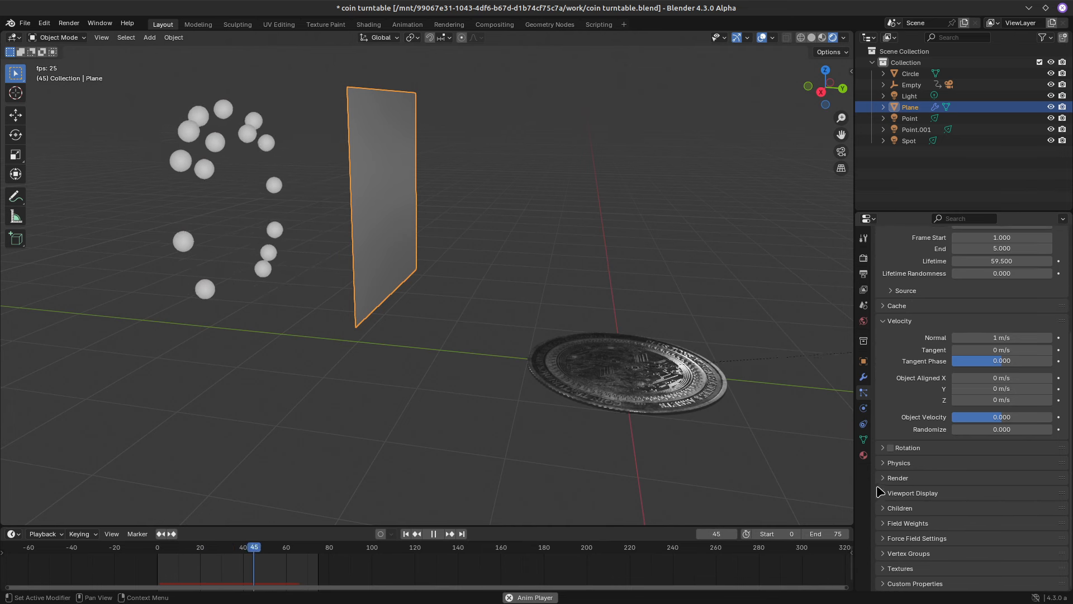
# Render the plane's particles as objects, using the Circle coin as the instance object
pyautogui.click(890, 478)
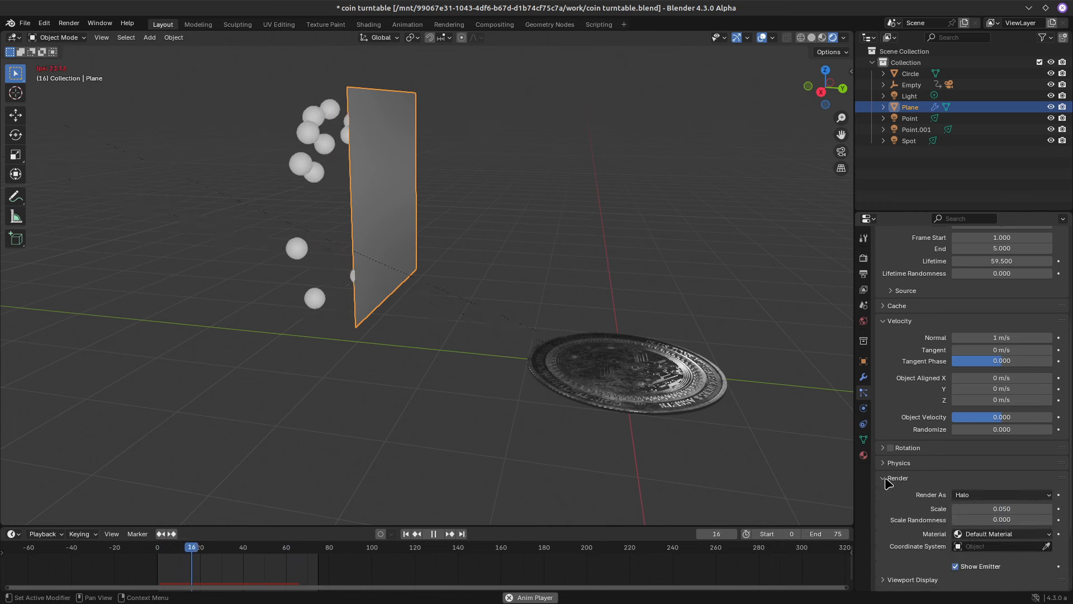
pyautogui.scroll(-3, 895, 506)
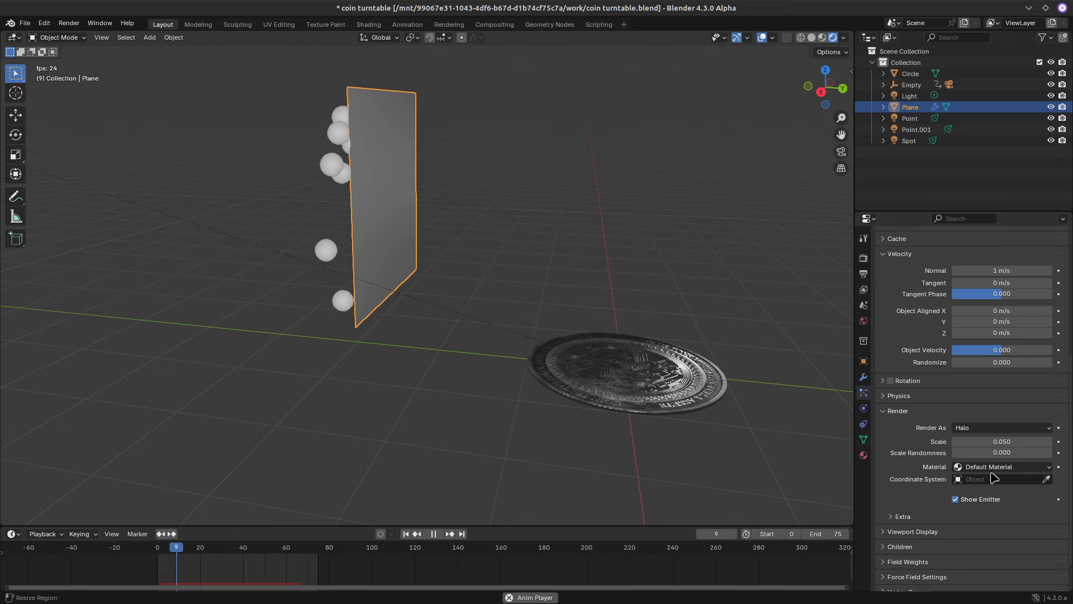
pyautogui.click(992, 428)
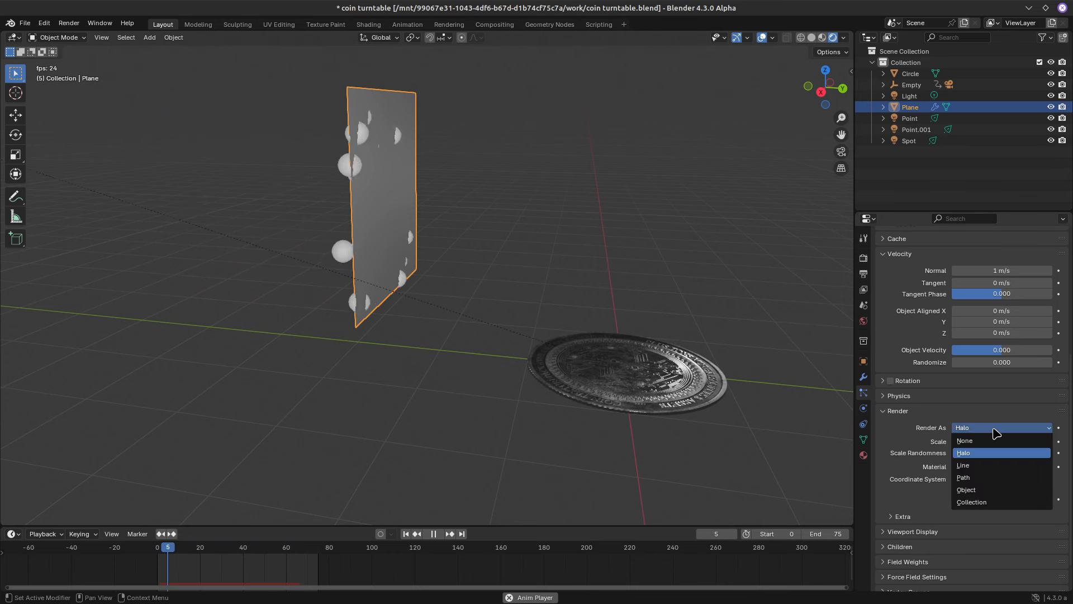
pyautogui.click(979, 490)
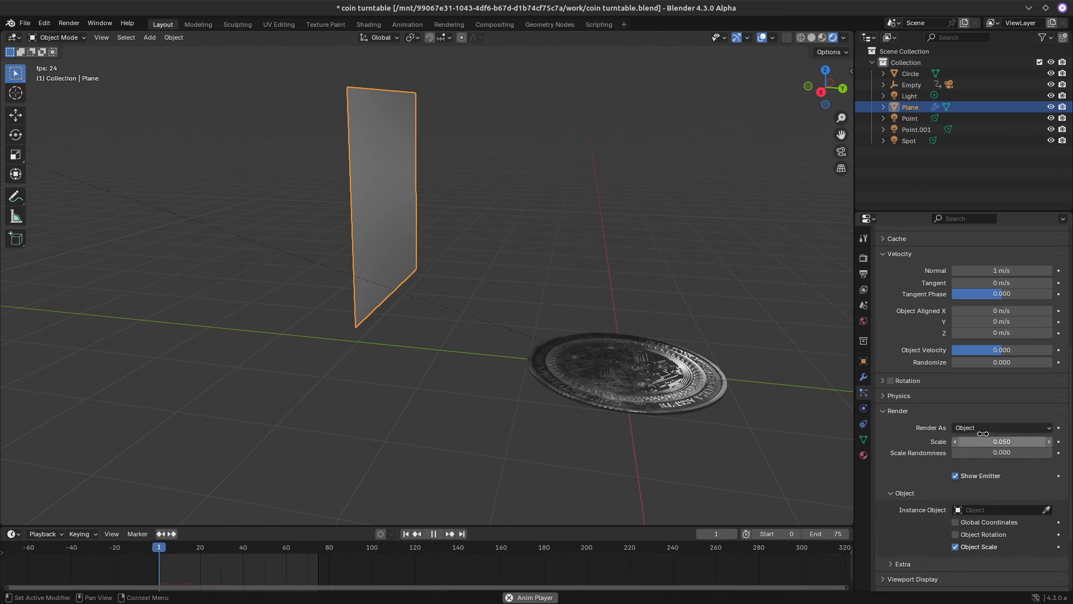
pyautogui.scroll(-2, 894, 424)
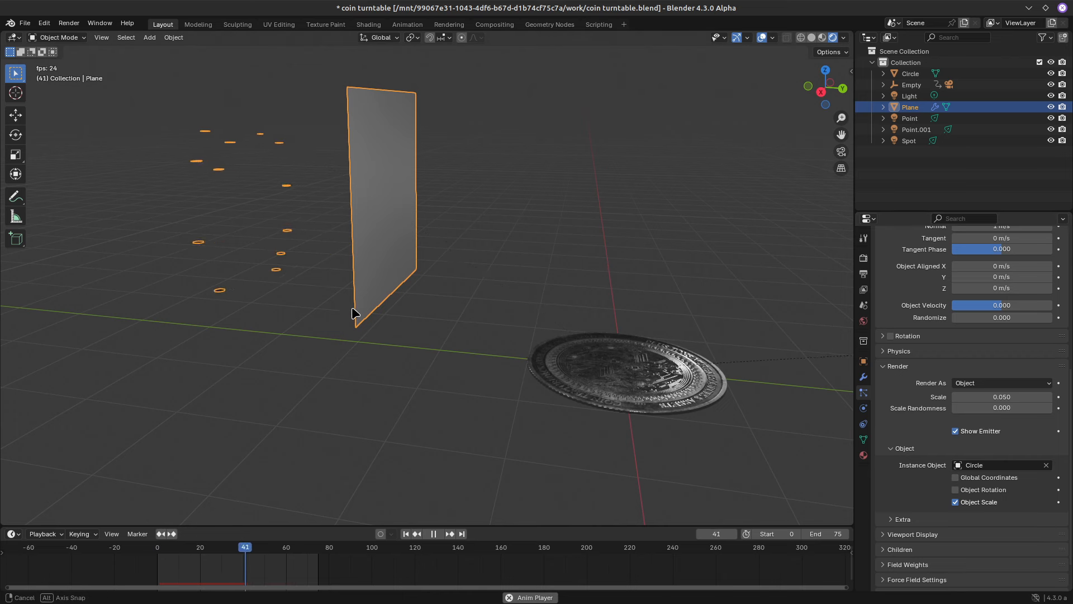
# Examine the coin particles from several angles, checking their orientation and which side of the plane they leave
pyautogui.moveTo(354, 313); pyautogui.dragTo(423, 326, button='middle')
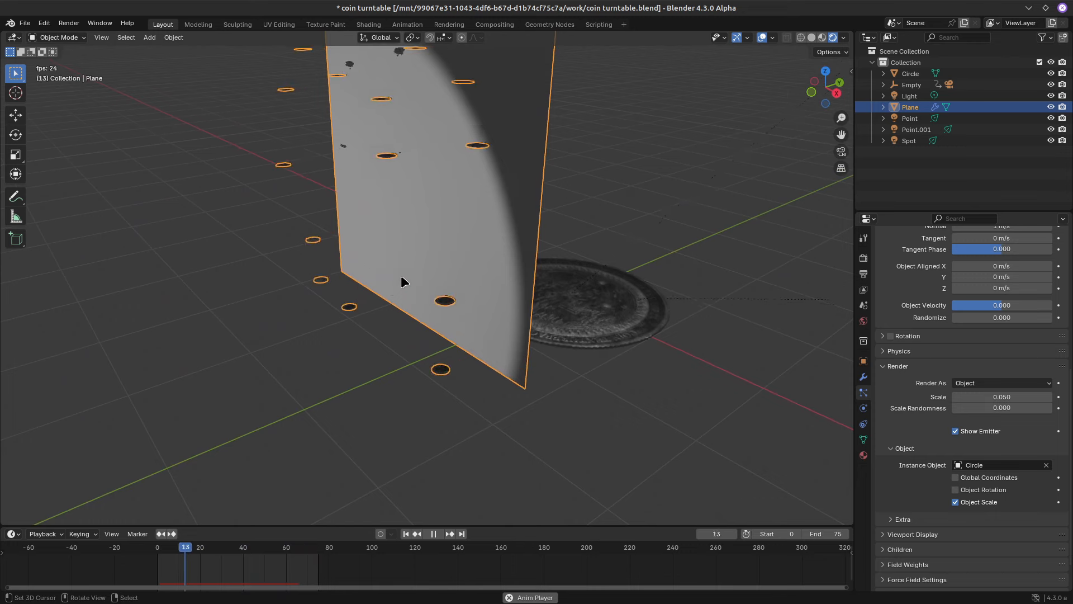
pyautogui.moveTo(402, 276); pyautogui.dragTo(441, 308, button='middle')
pyautogui.scroll(3, 440, 307)
pyautogui.scroll(-1, 440, 307)
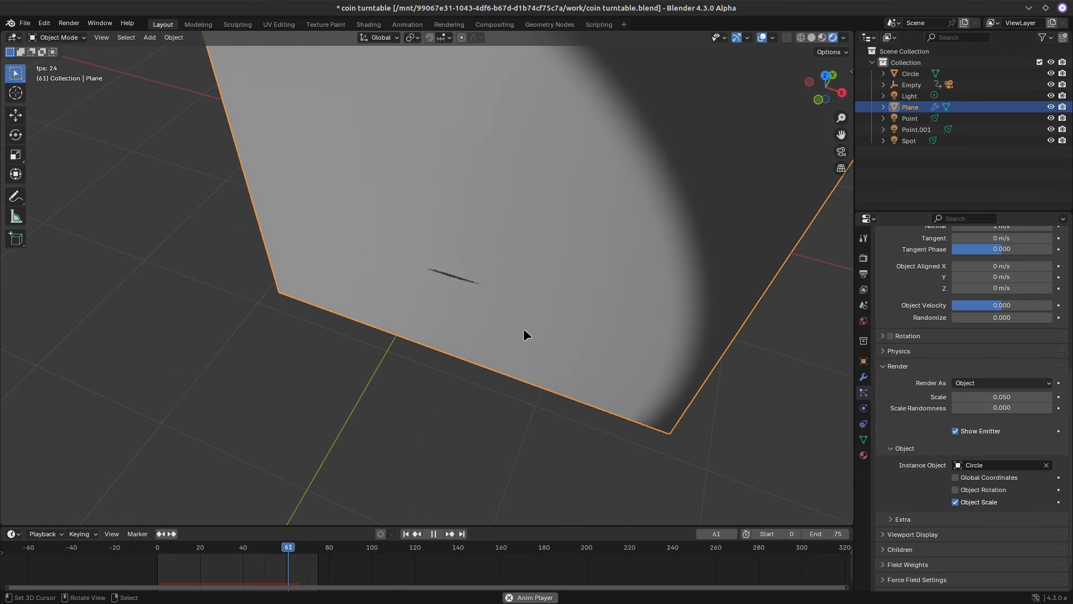
pyautogui.scroll(-5, 526, 334)
pyautogui.moveTo(510, 373); pyautogui.dragTo(436, 354, button='middle')
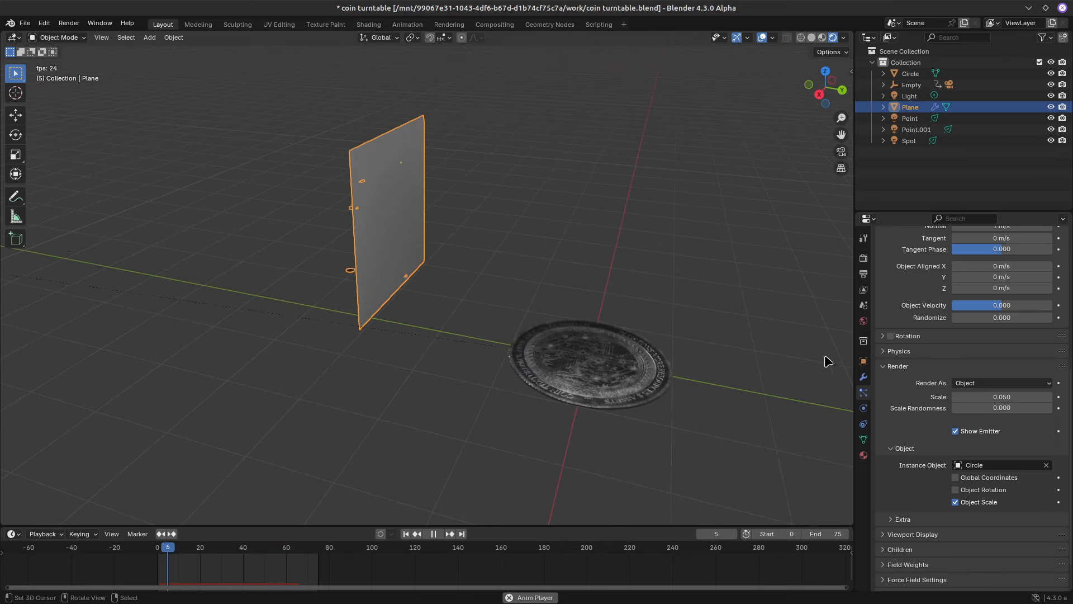
pyautogui.scroll(4, 919, 399)
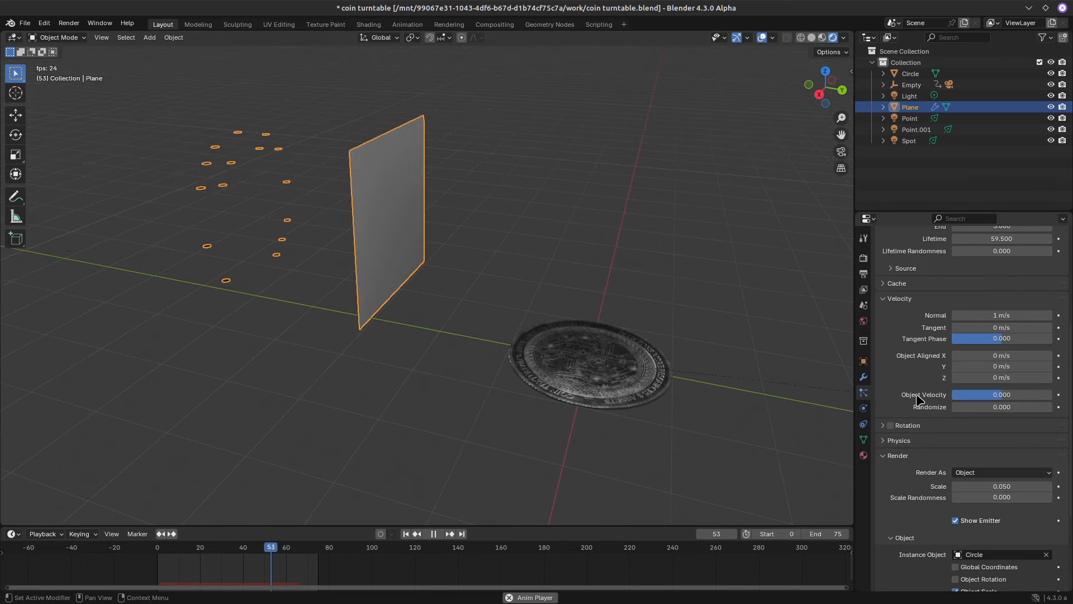
pyautogui.moveTo(807, 358); pyautogui.dragTo(458, 181, button='middle')
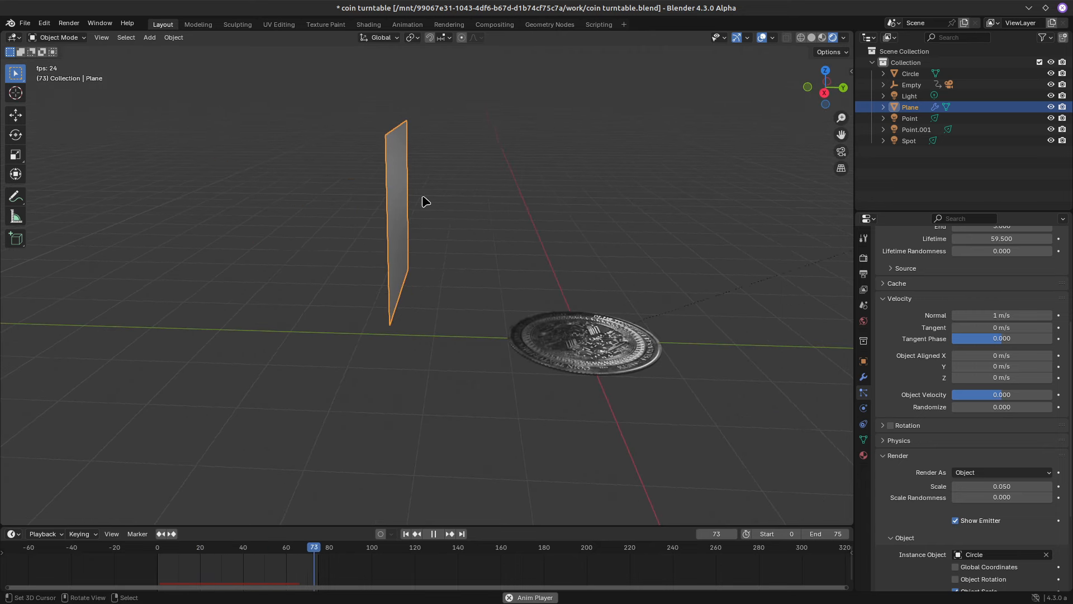
pyautogui.moveTo(406, 209); pyautogui.dragTo(404, 206, button='middle')
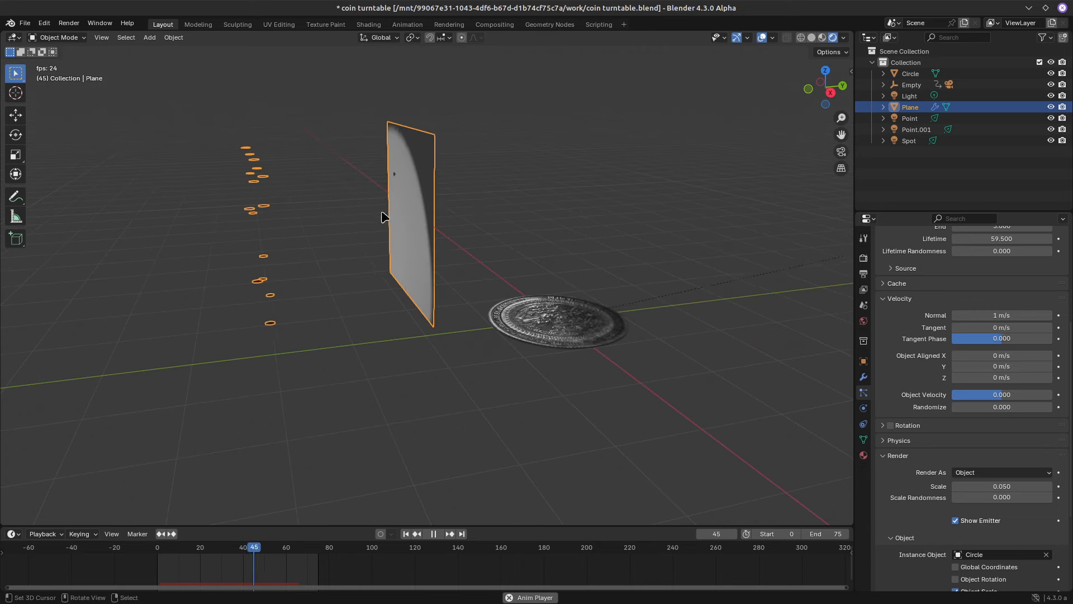
pyautogui.moveTo(586, 236); pyautogui.dragTo(551, 230, button='middle')
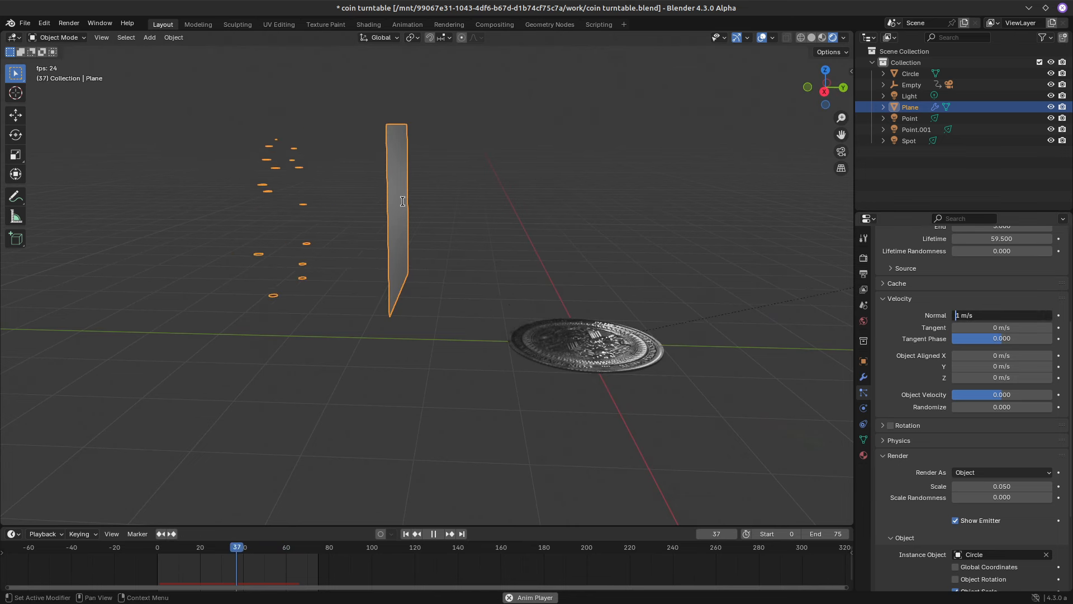
pyautogui.write('rx')
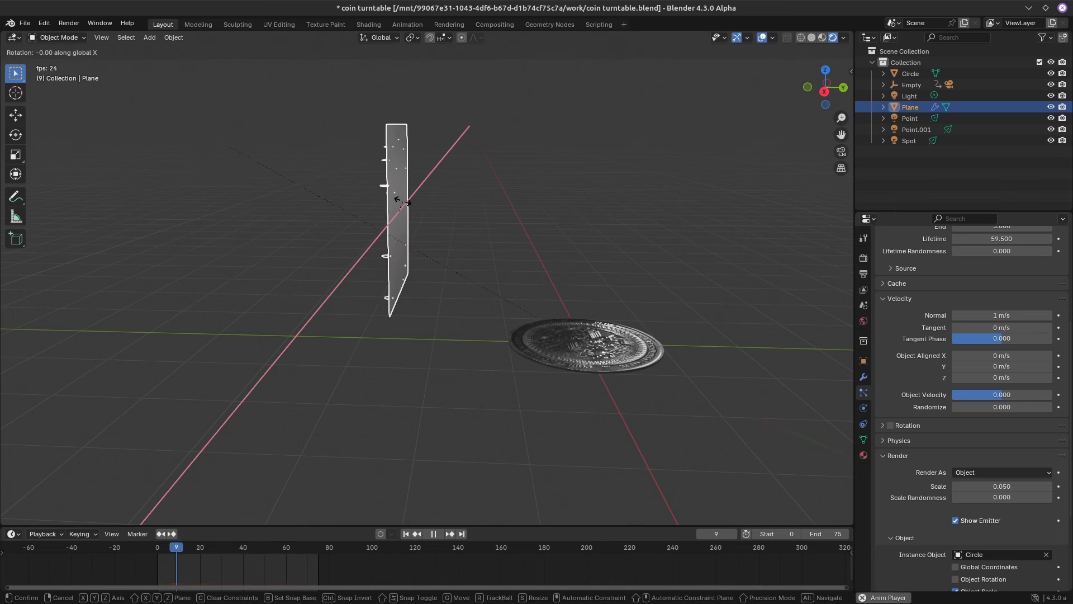
pyautogui.write('9')
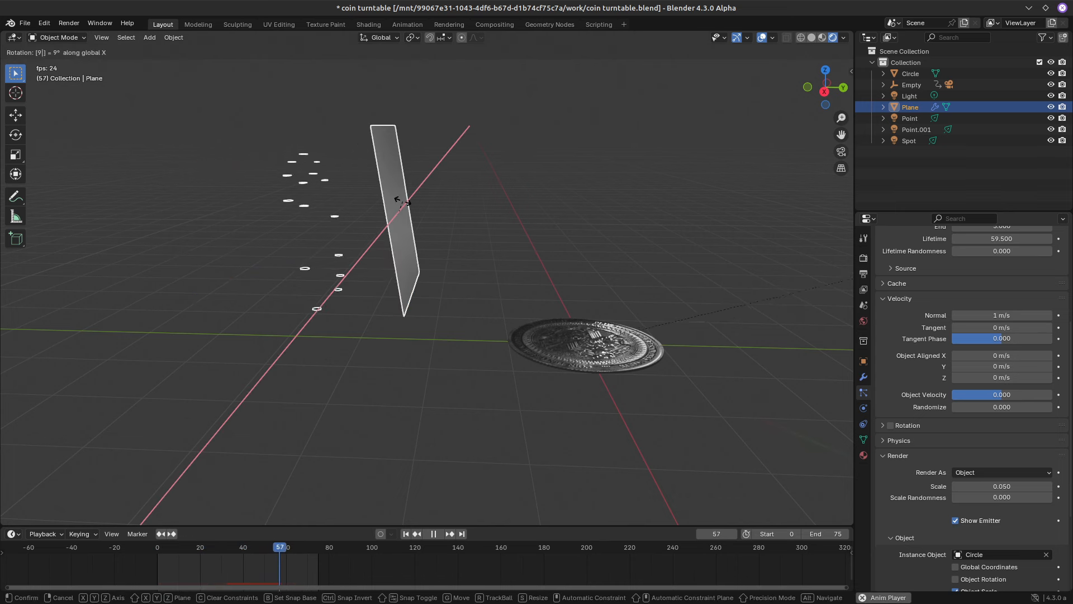
pyautogui.press('Escape')
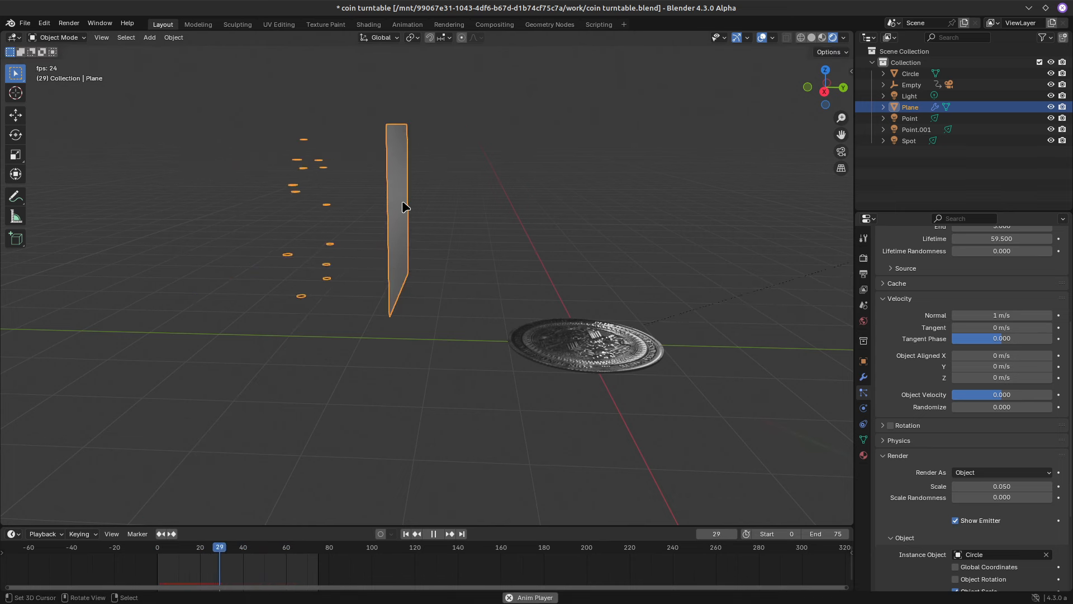
# Turn the emitter plane around the global Z axis so its particles travel toward the large coin
pyautogui.press('r')
pyautogui.press('z')
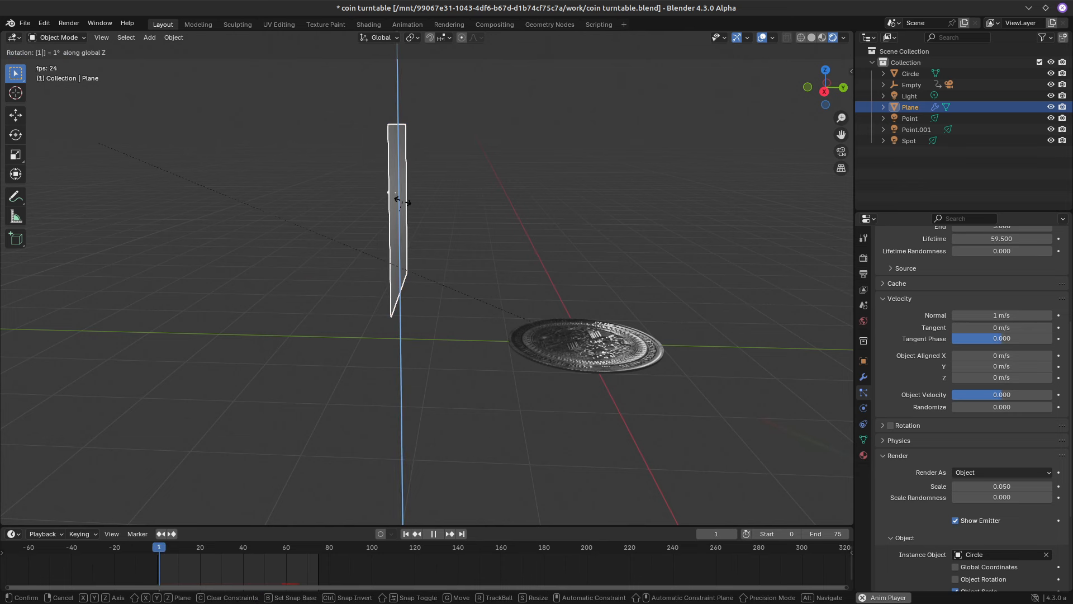
pyautogui.click(403, 205)
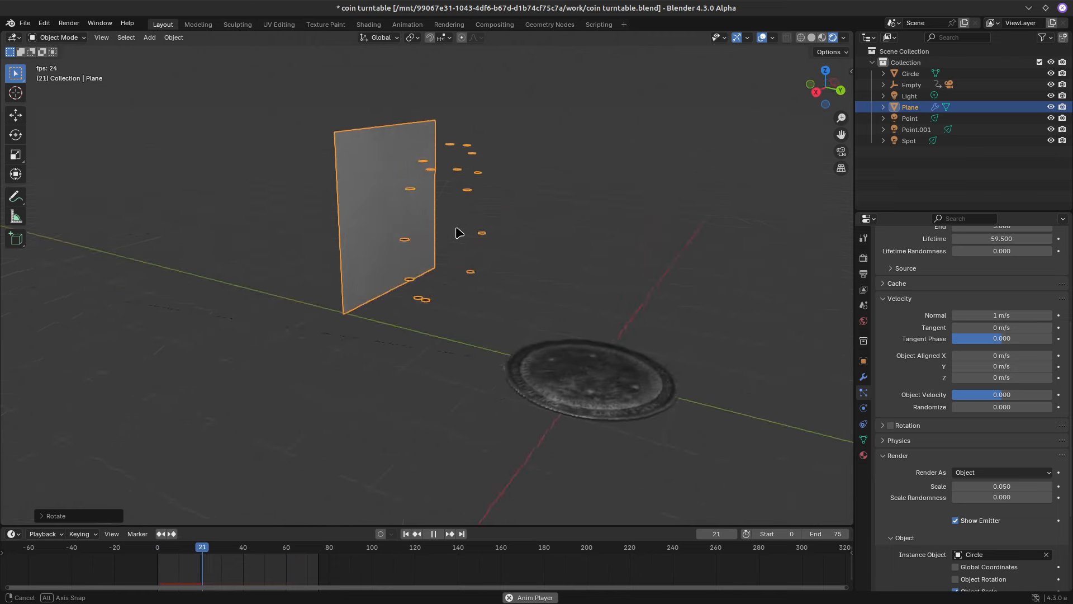
pyautogui.moveTo(552, 245); pyautogui.dragTo(577, 241, button='middle')
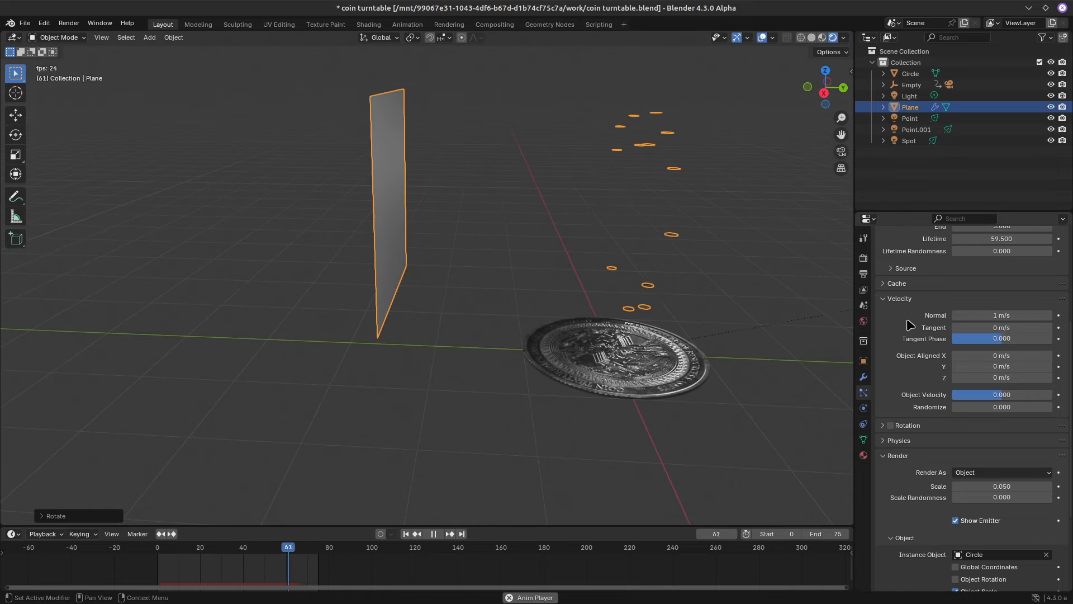
# Enable dynamic particle rotation and set the angular velocity amount to 1.000 around the Velocity axis
pyautogui.click(885, 427)
pyautogui.scroll(-3, 950, 417)
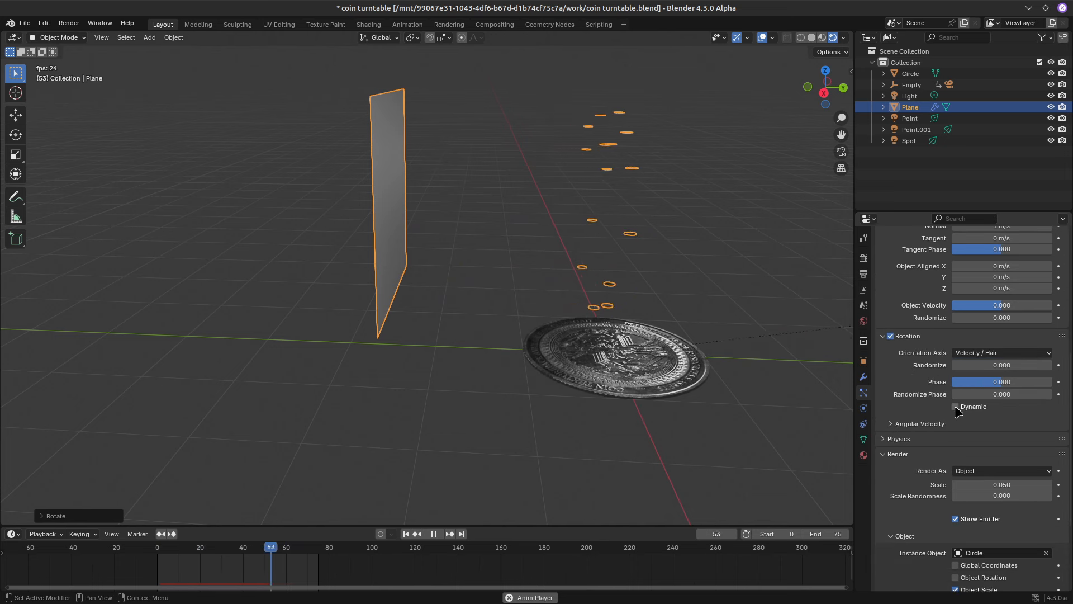
pyautogui.click(892, 424)
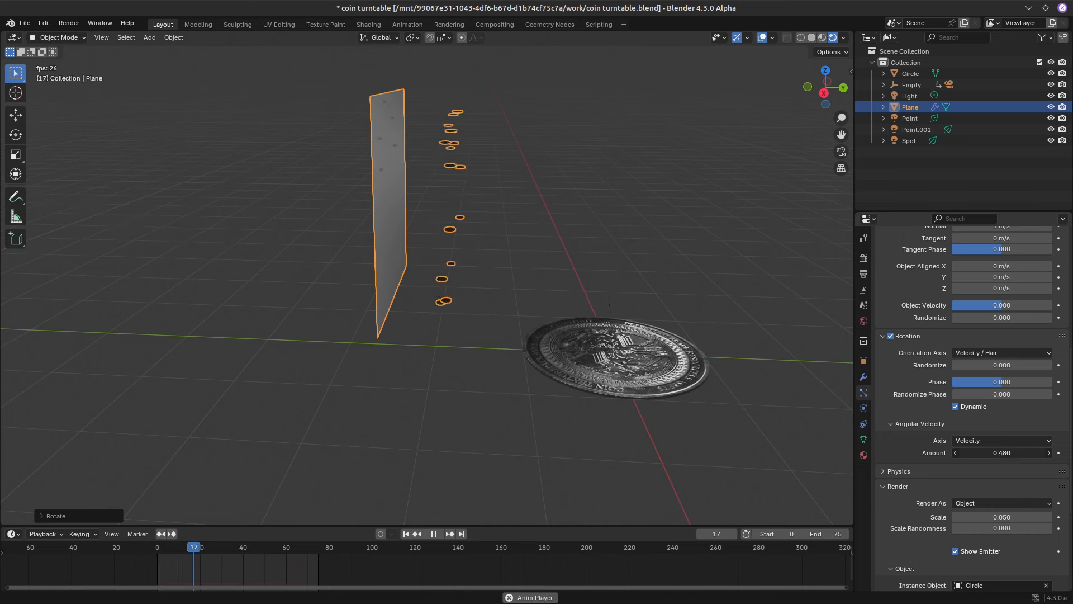
pyautogui.moveTo(1001, 453); pyautogui.dragTo(1007, 453)
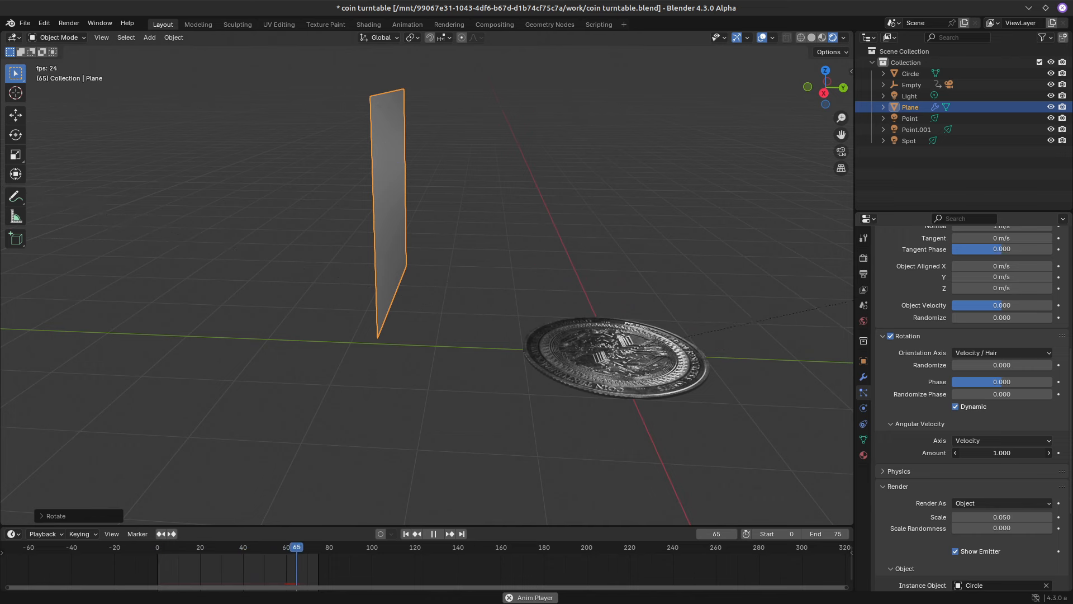
# Set the particle rotation phase to 1.000 and its randomize phase to 1.593
pyautogui.scroll(3, 635, 163)
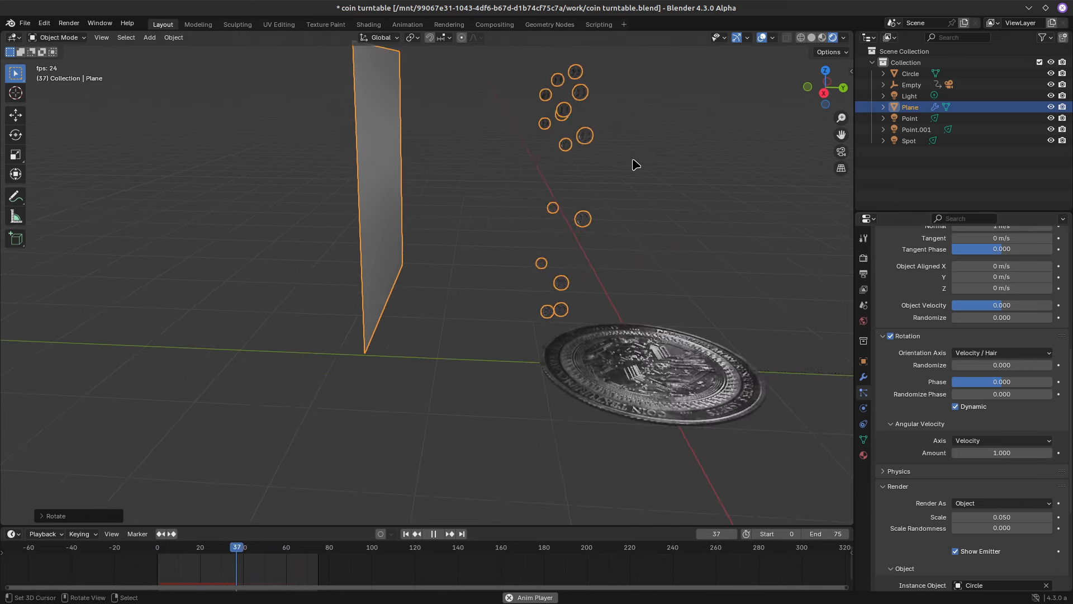
pyautogui.moveTo(690, 149); pyautogui.dragTo(682, 230, button='middle')
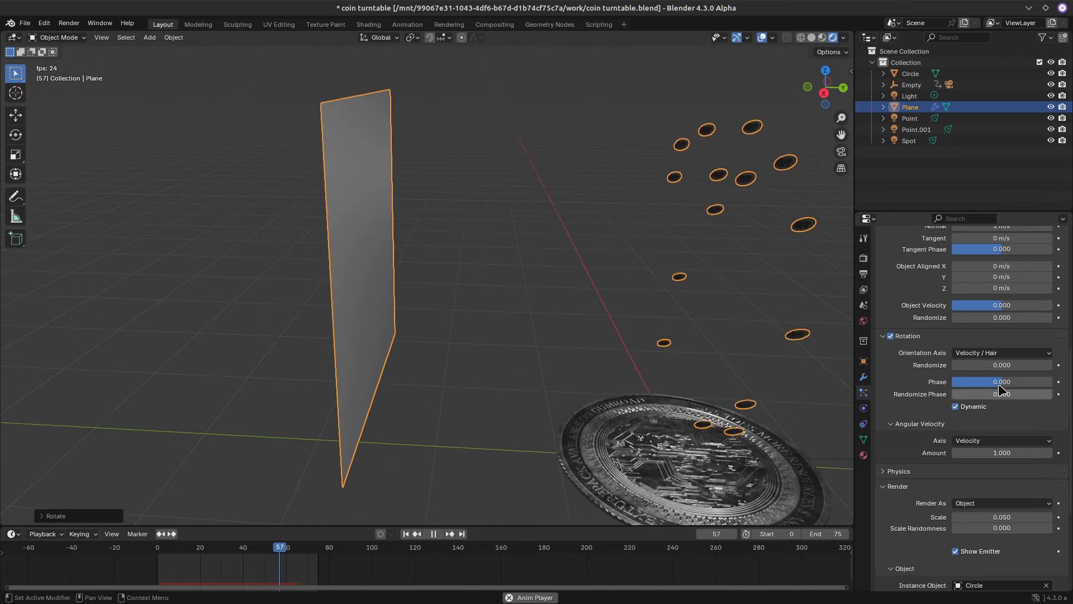
pyautogui.moveTo(1001, 382); pyautogui.dragTo(1070, 393)
pyautogui.moveTo(983, 393); pyautogui.dragTo(1032, 393)
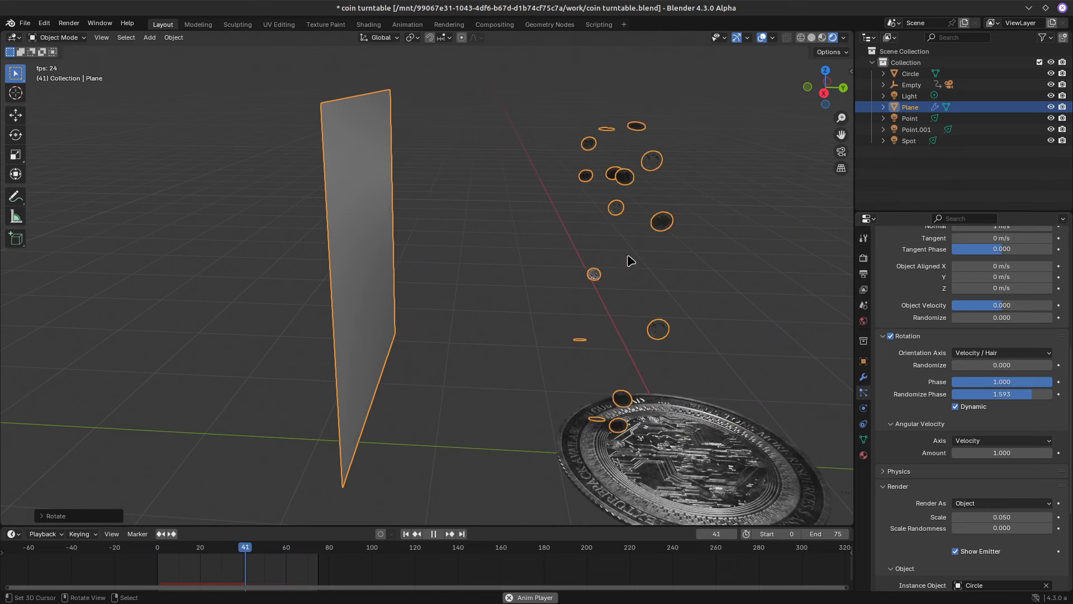
pyautogui.moveTo(642, 335); pyautogui.dragTo(610, 294, button='middle')
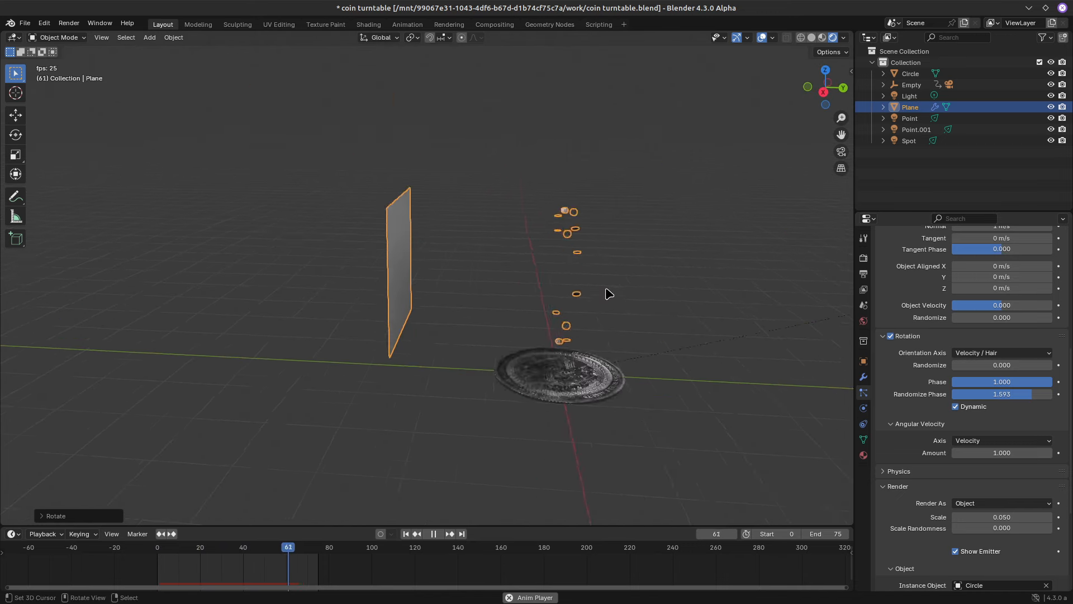
# Show extras in the viewport overlays and add a point light at the emitter plane
pyautogui.click(774, 38)
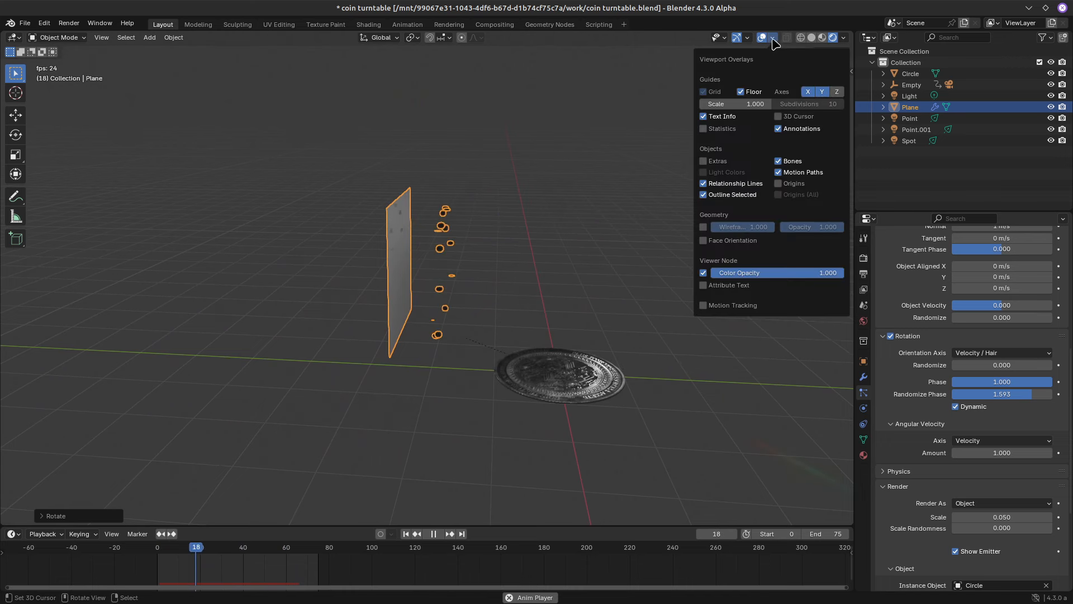
pyautogui.click(703, 162)
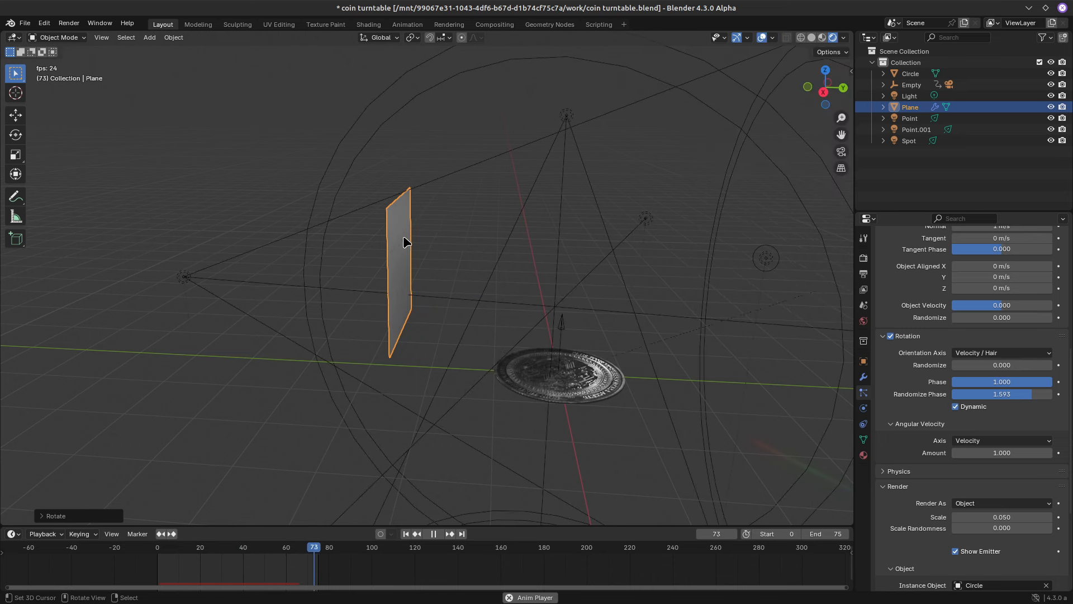
pyautogui.hotkey('shift', 'a')
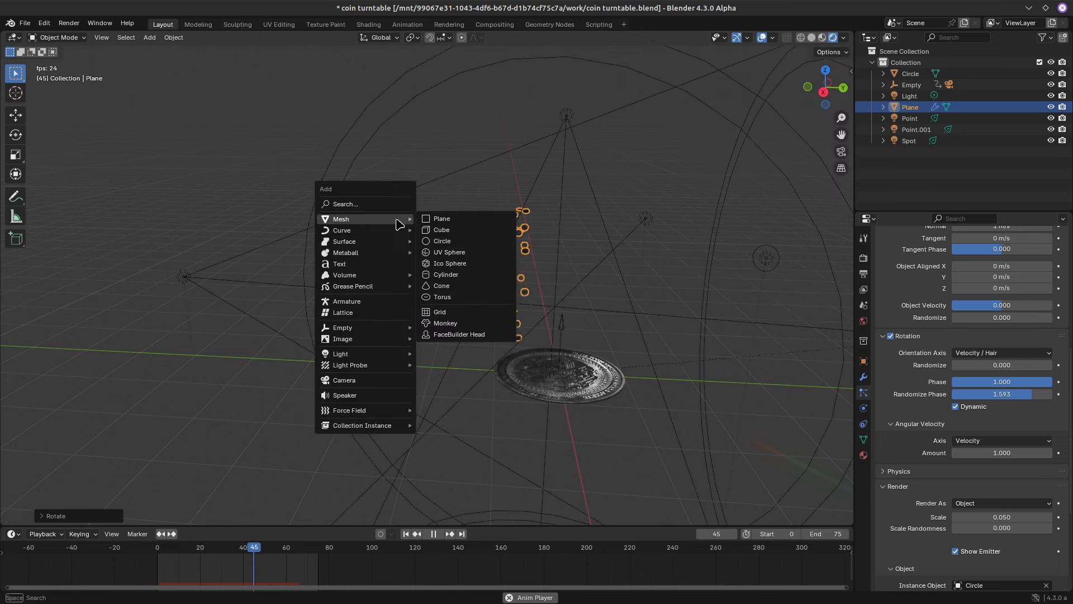
pyautogui.moveTo(352, 355)
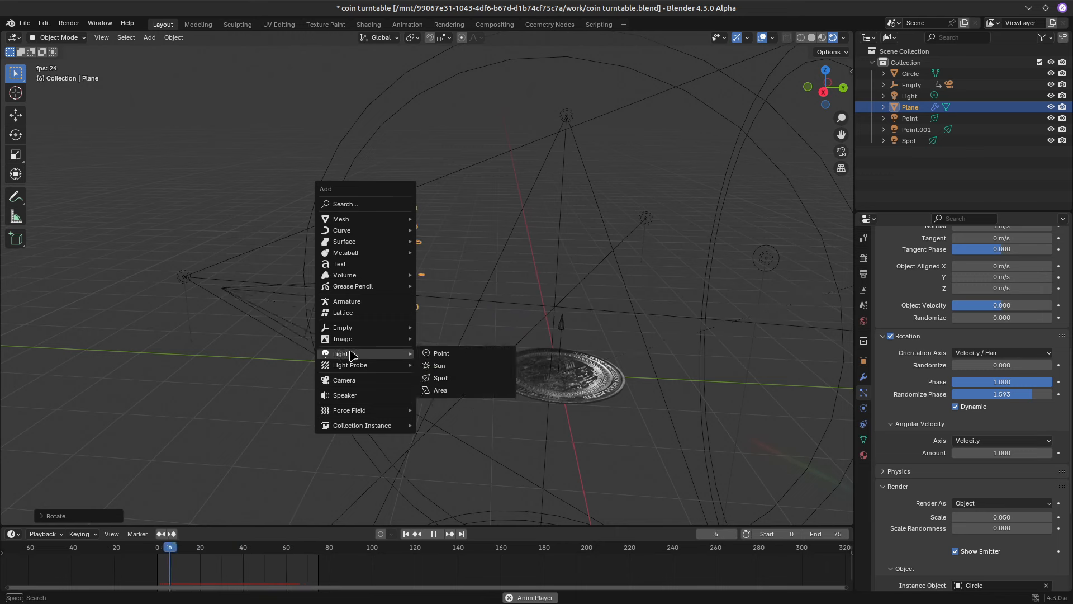
pyautogui.click(439, 354)
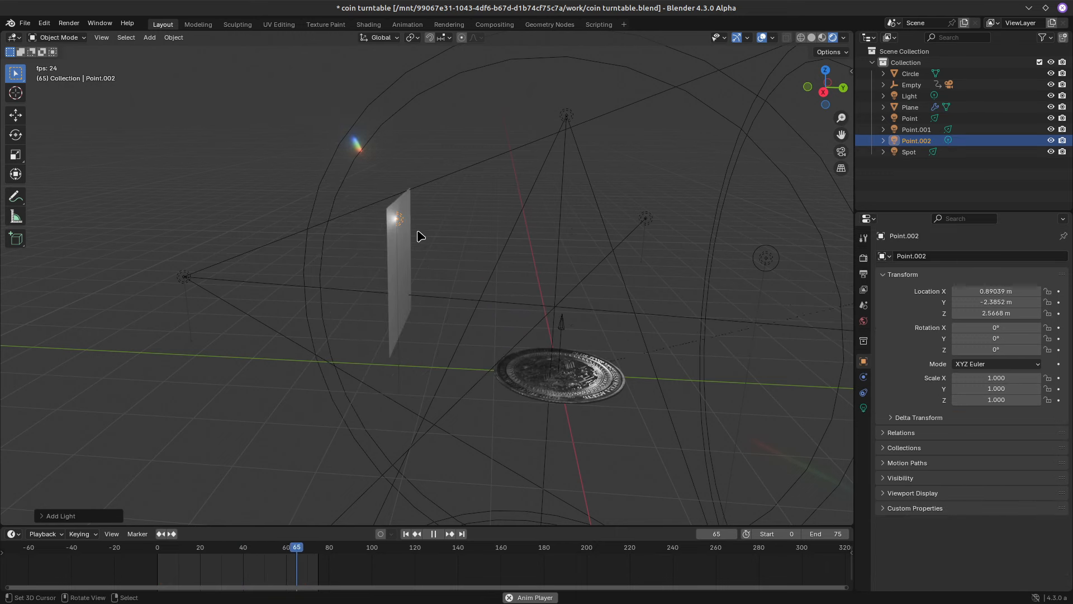
# Move the point light in front of the plane to about X 0.85, Y -1.19, Z 2.20 m and set its power to 105.8 W
pyautogui.press('g')
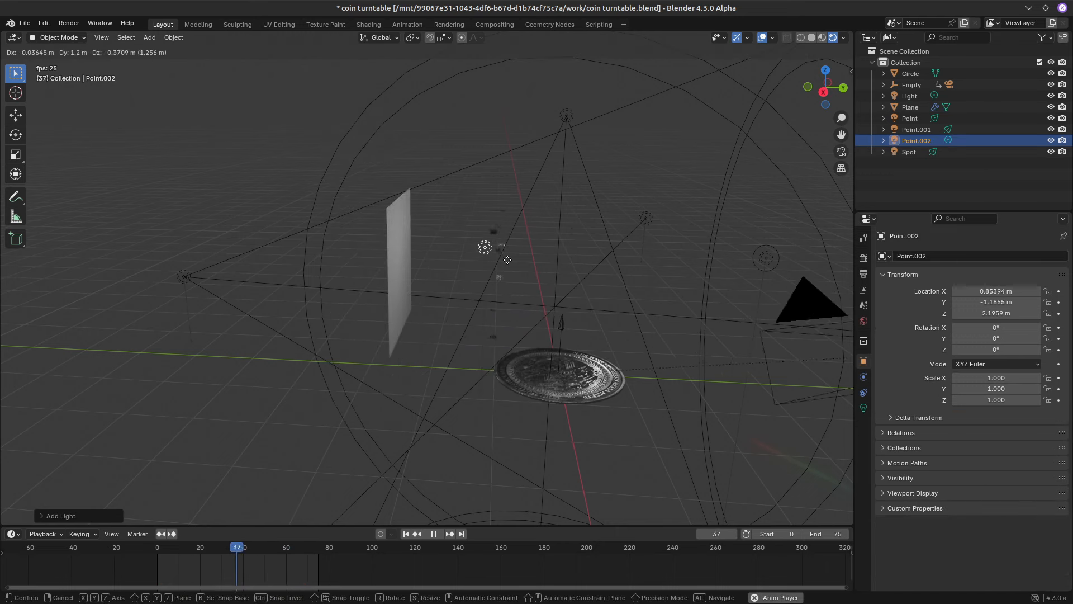
pyautogui.click(506, 259)
pyautogui.scroll(3, 559, 264)
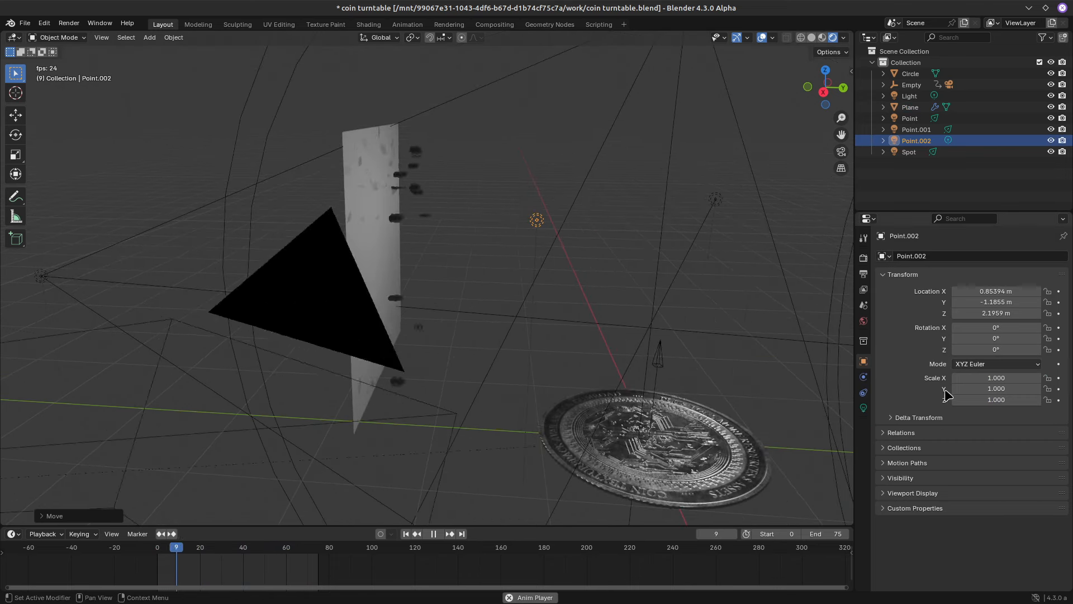
pyautogui.click(863, 408)
pyautogui.moveTo(1000, 333); pyautogui.dragTo(1061, 333)
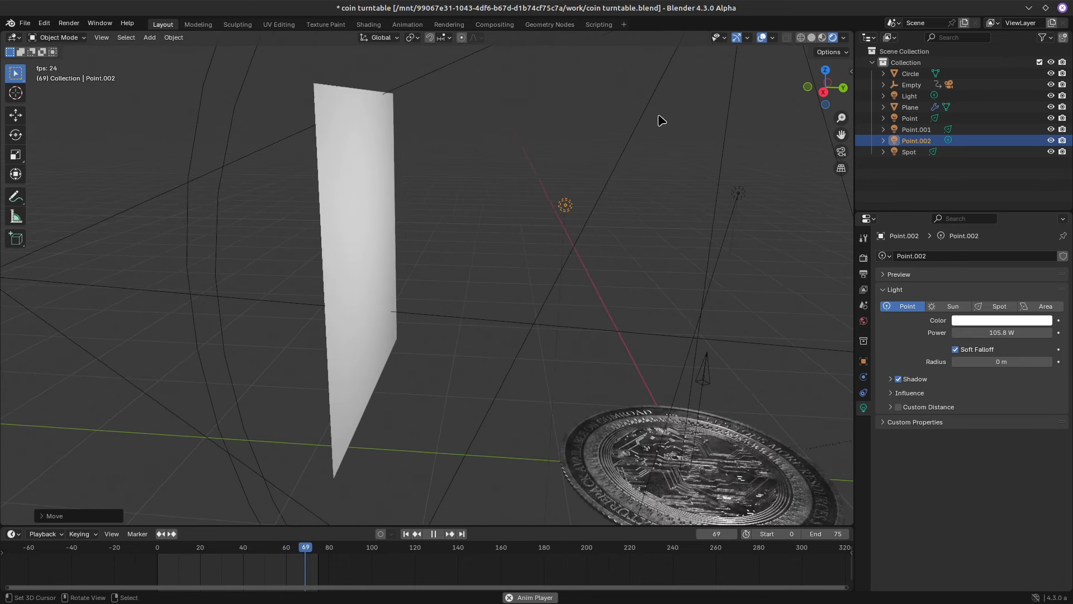
# Hide the extras overlay and switch the viewport to solid shading
pyautogui.click(772, 37)
pyautogui.click(703, 162)
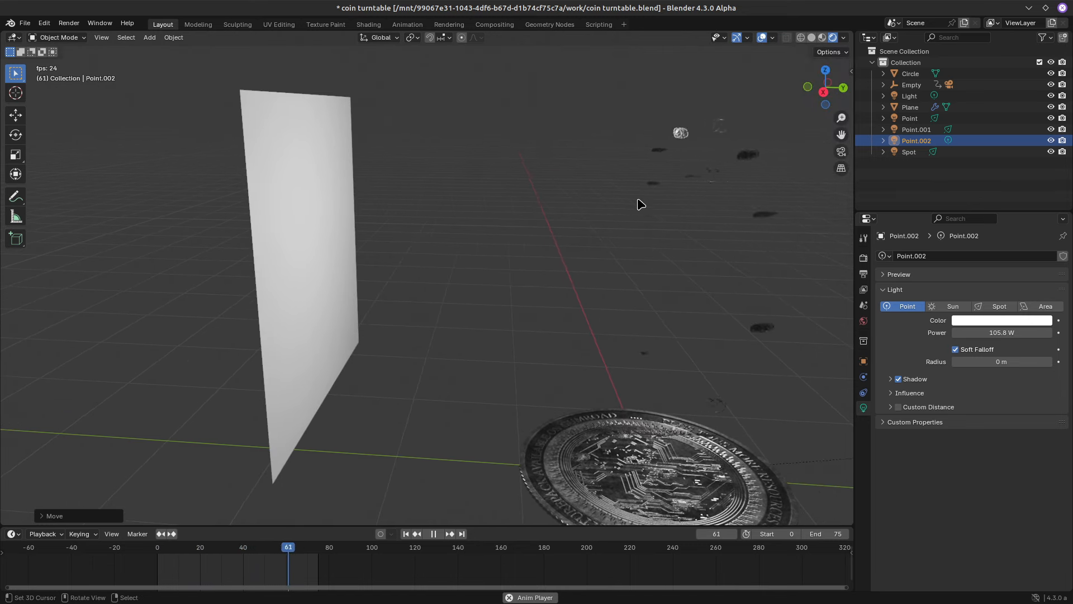
pyautogui.click(812, 38)
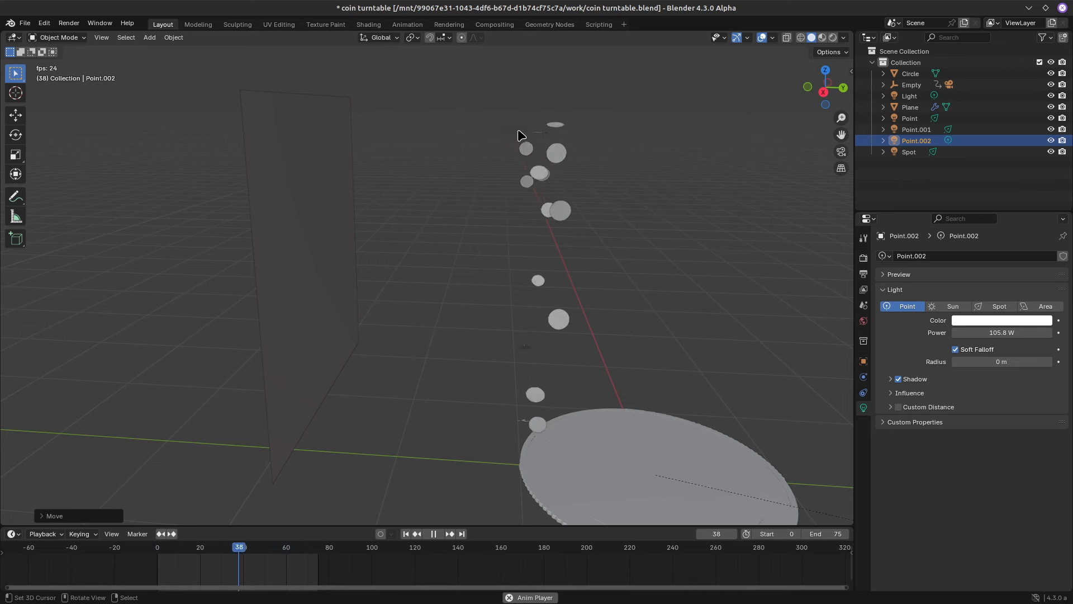
# Select the emitter plane and show the physics forces of its particle system, with the other settings sections collapsed
pyautogui.click(296, 246)
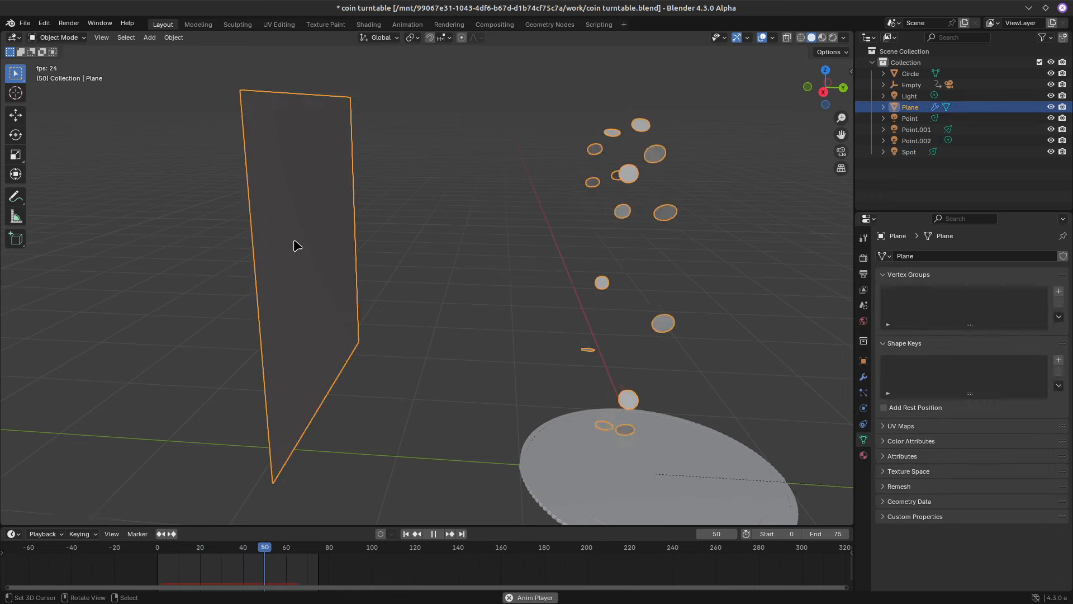
pyautogui.click(863, 393)
pyautogui.scroll(-6, 935, 337)
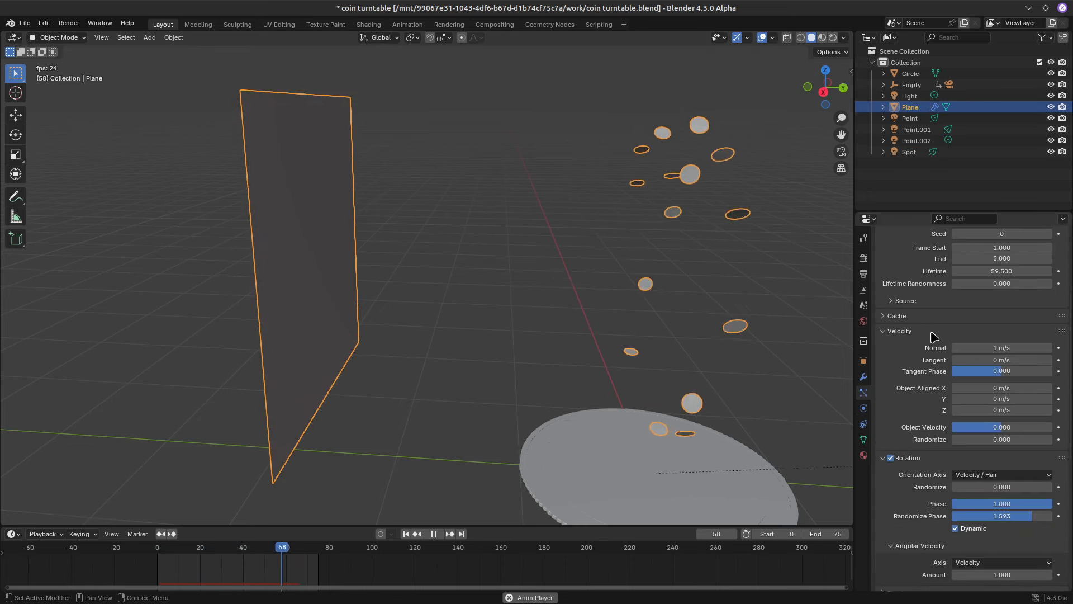
pyautogui.scroll(-8, 934, 337)
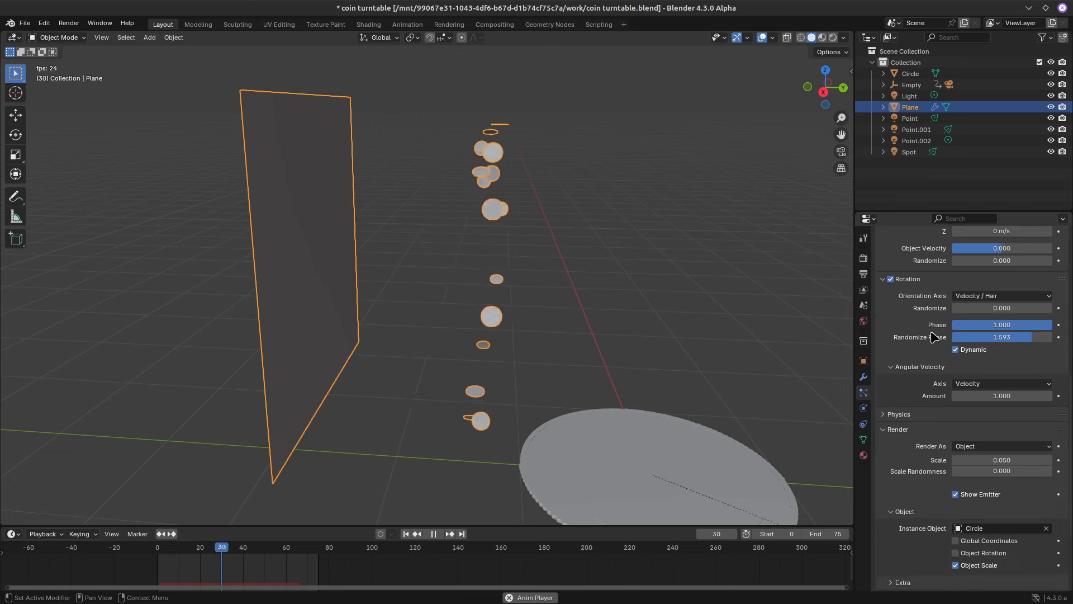
pyautogui.scroll(-4, 935, 337)
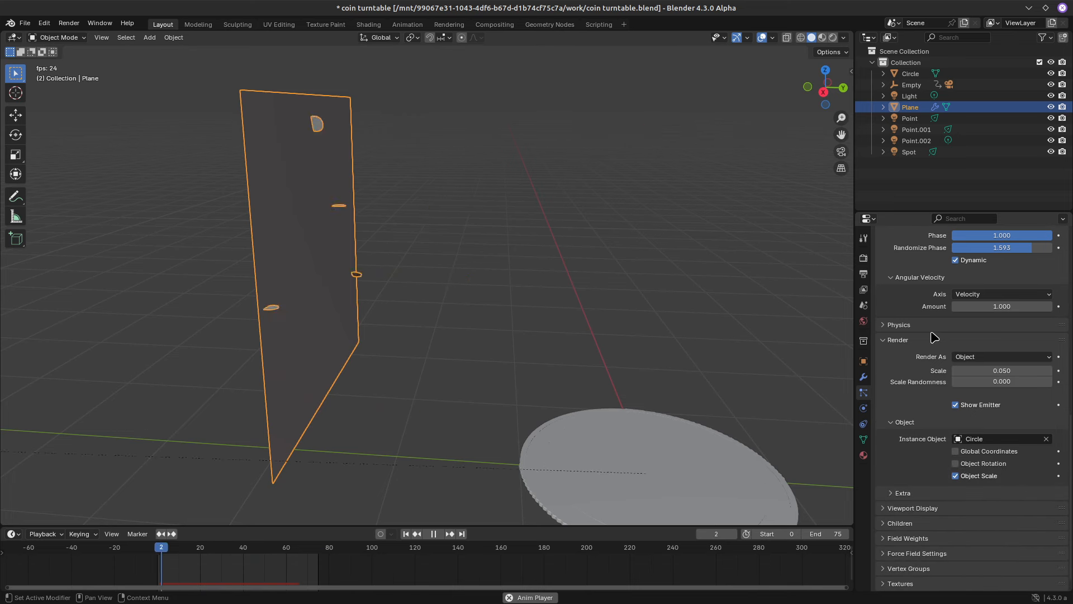
pyautogui.scroll(6, 934, 337)
pyautogui.keyDown('ctrl'); pyautogui.click(933, 336); pyautogui.keyUp('ctrl')
pyautogui.click(883, 400)
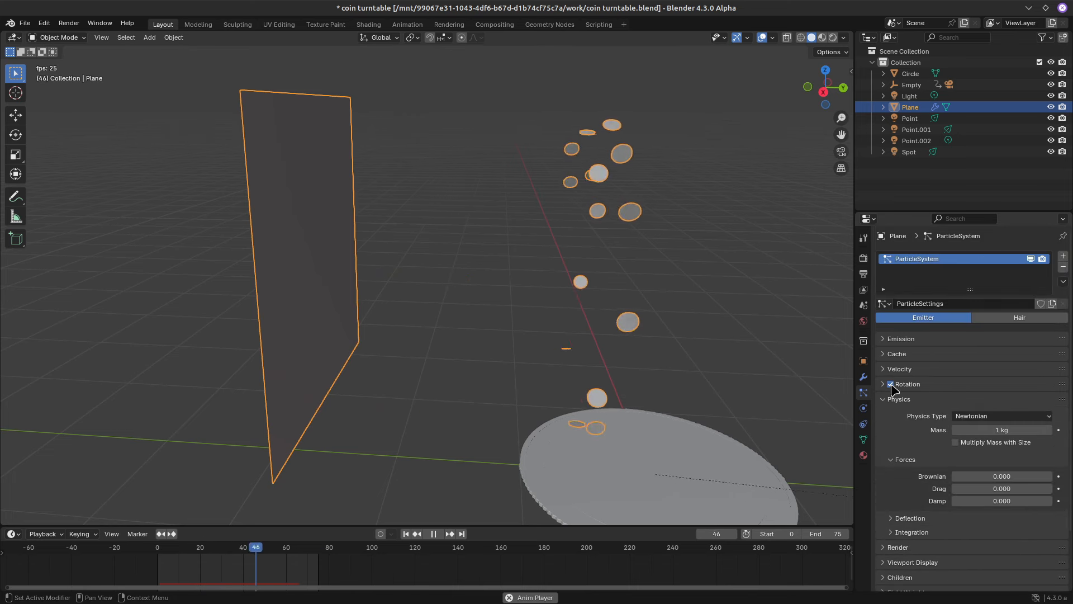
pyautogui.scroll(-3, 894, 391)
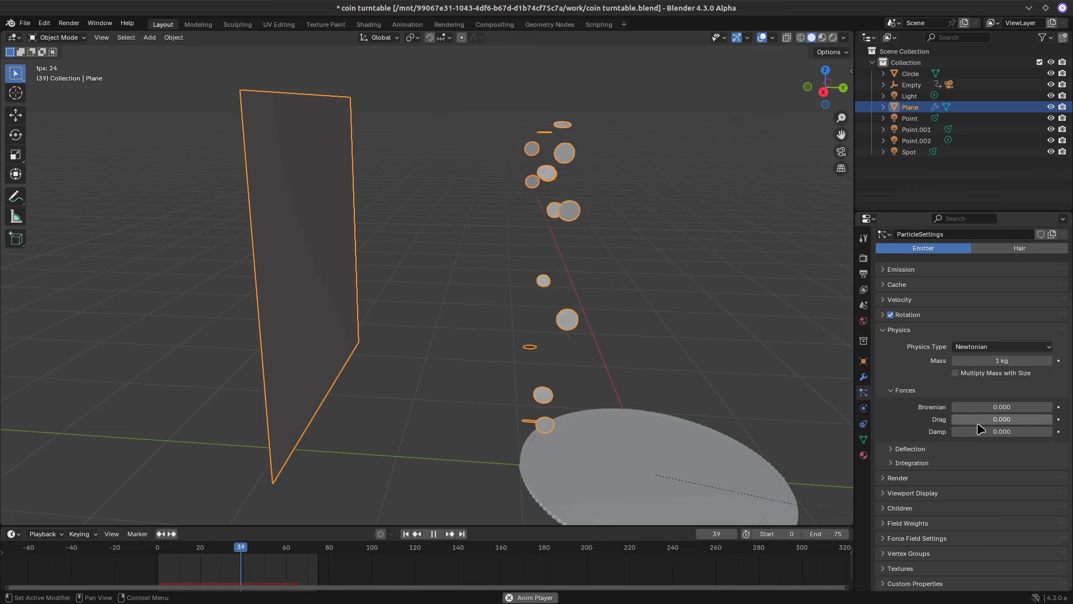
# Try particle drag values of 0.407 and 1.000, and reset the drag to 0.000
pyautogui.moveTo(992, 425)
pyautogui.mouseDown()
pyautogui.moveTo(1023, 425)
pyautogui.moveTo(993, 423)
pyautogui.mouseUp()
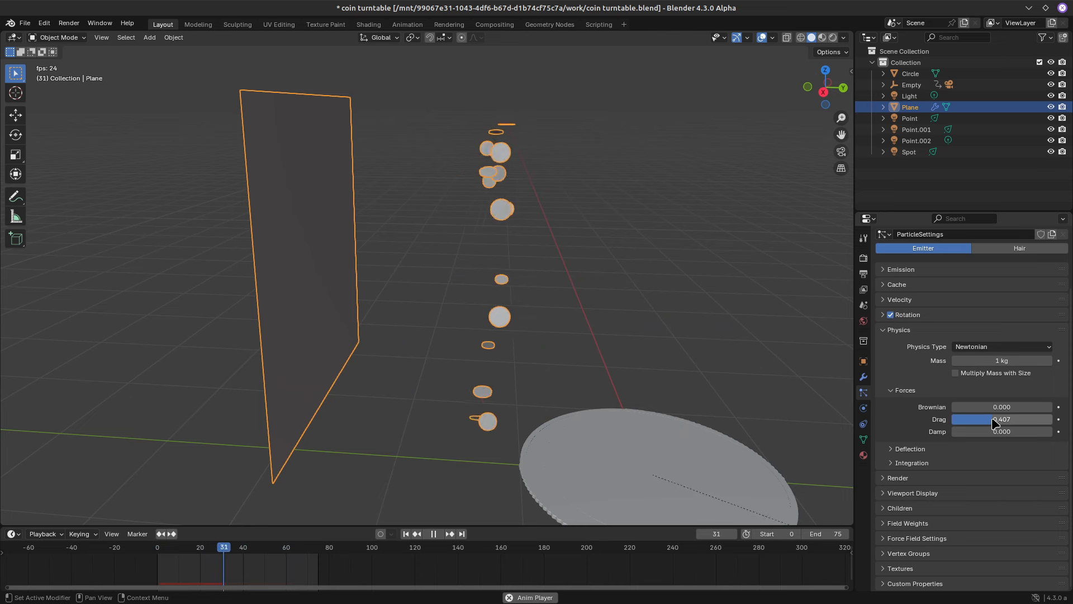
pyautogui.moveTo(1001, 419); pyautogui.dragTo(1047, 419)
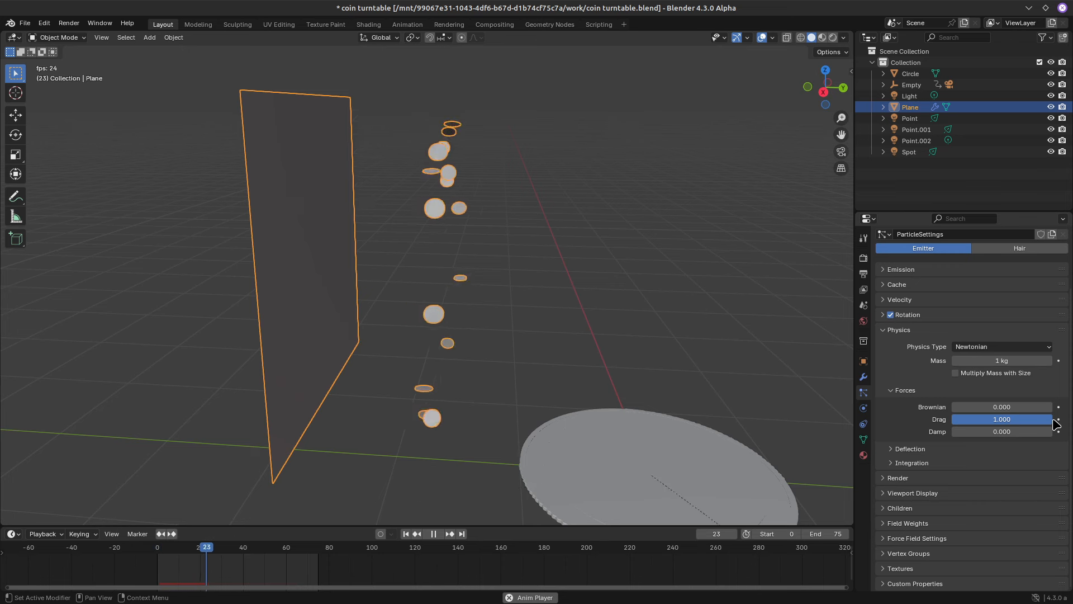
pyautogui.moveTo(1024, 421); pyautogui.dragTo(924, 421)
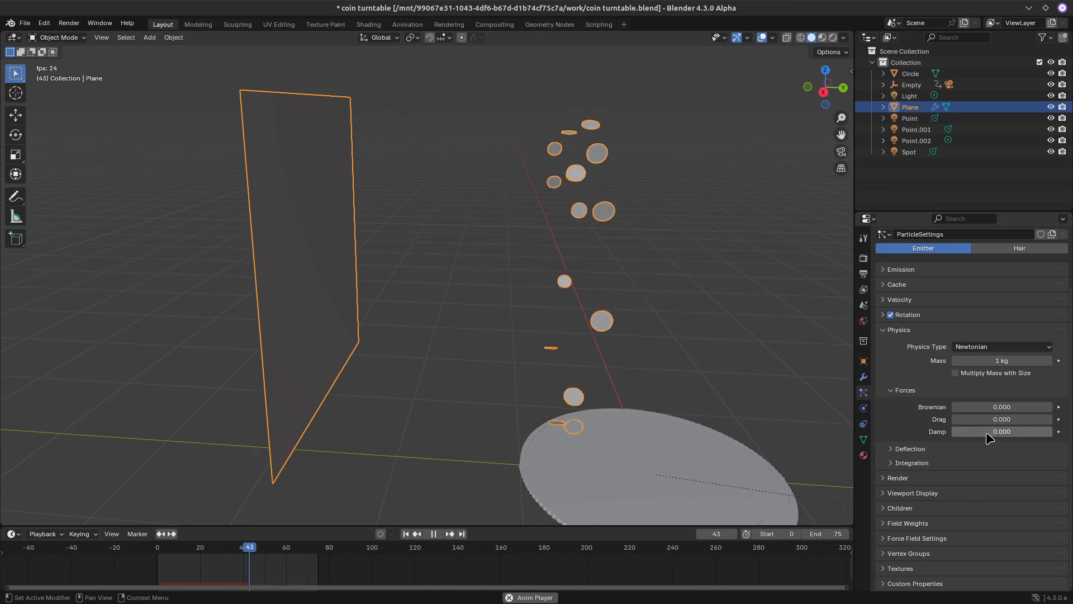
# Set the particle damp force to 0.032 and extend the scene's end frame to 132
pyautogui.moveTo(987, 434); pyautogui.dragTo(989, 433)
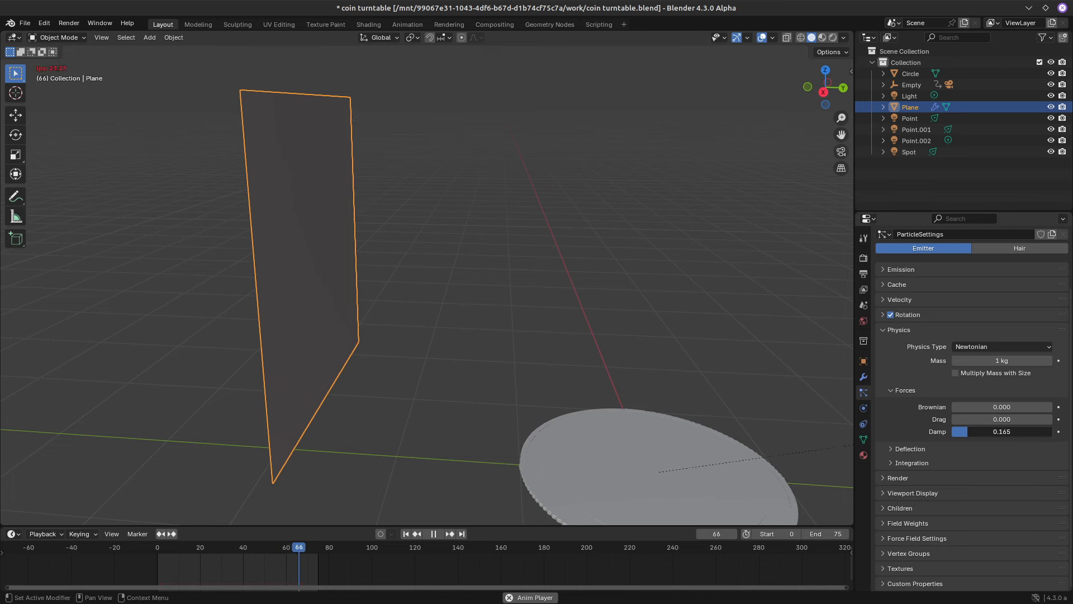
pyautogui.moveTo(958, 432); pyautogui.dragTo(951, 433)
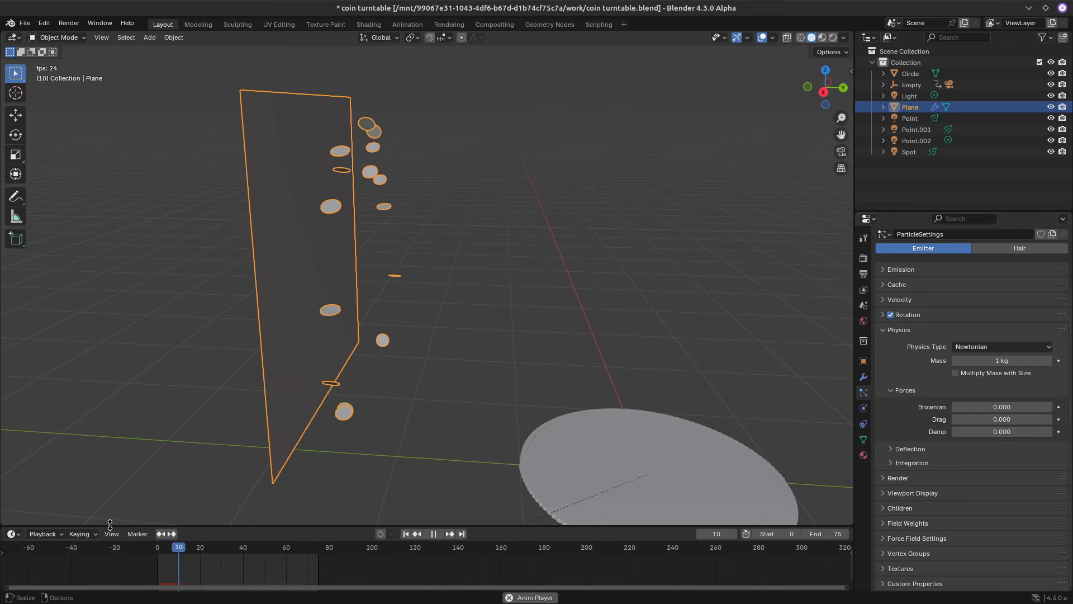
pyautogui.moveTo(224, 552); pyautogui.dragTo(192, 551)
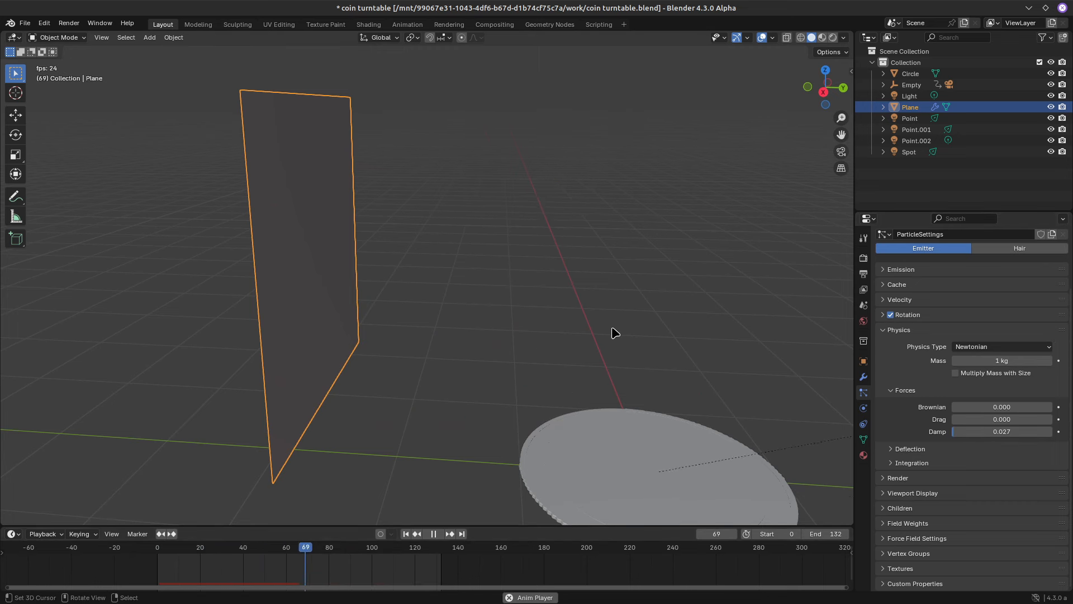
pyautogui.scroll(2, 926, 347)
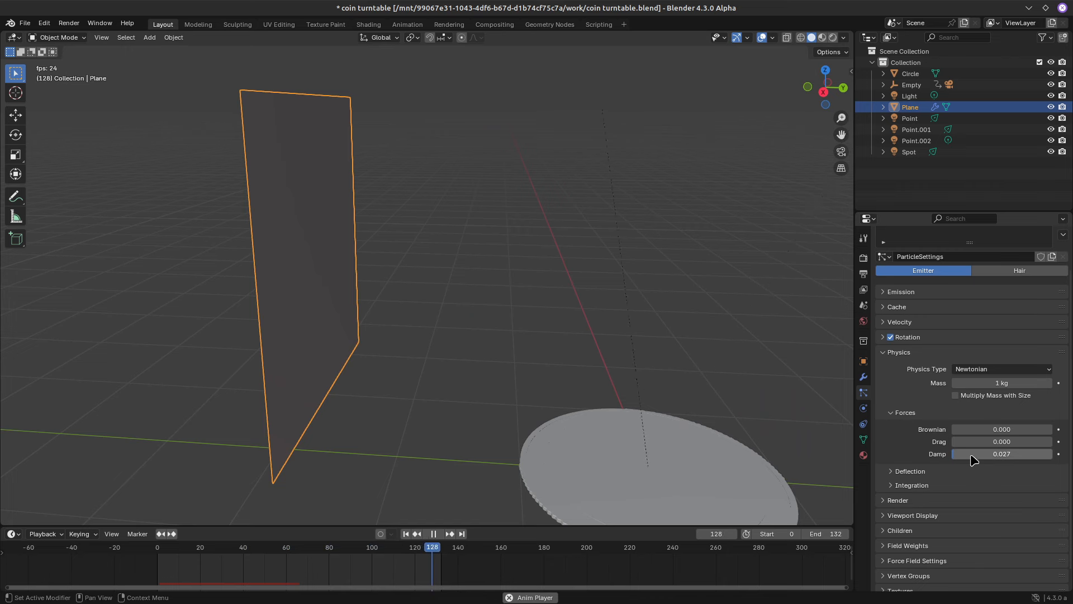
pyautogui.moveTo(972, 458); pyautogui.dragTo(981, 458)
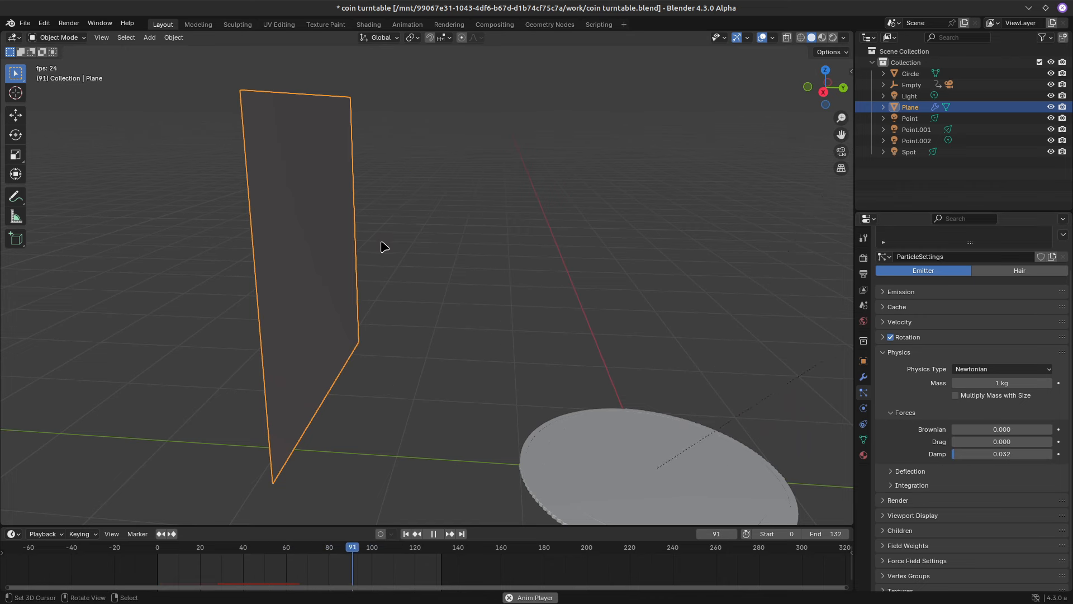
# Set the particle emission lifetime to 119.500
pyautogui.moveTo(384, 247); pyautogui.dragTo(395, 243, button='middle')
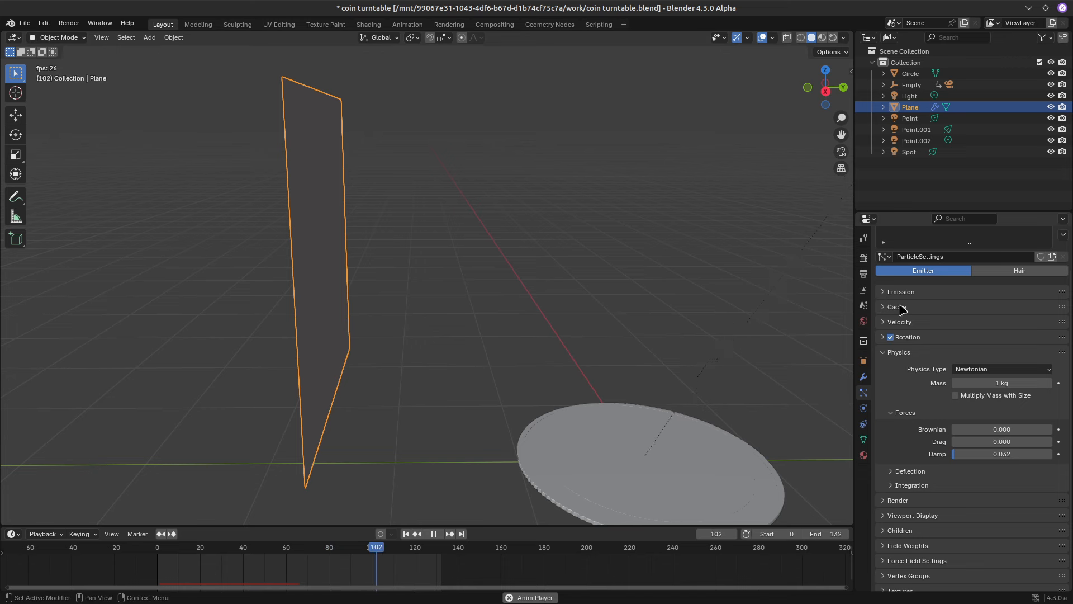
pyautogui.scroll(2, 909, 360)
pyautogui.click(884, 339)
pyautogui.moveTo(994, 404); pyautogui.dragTo(1053, 404)
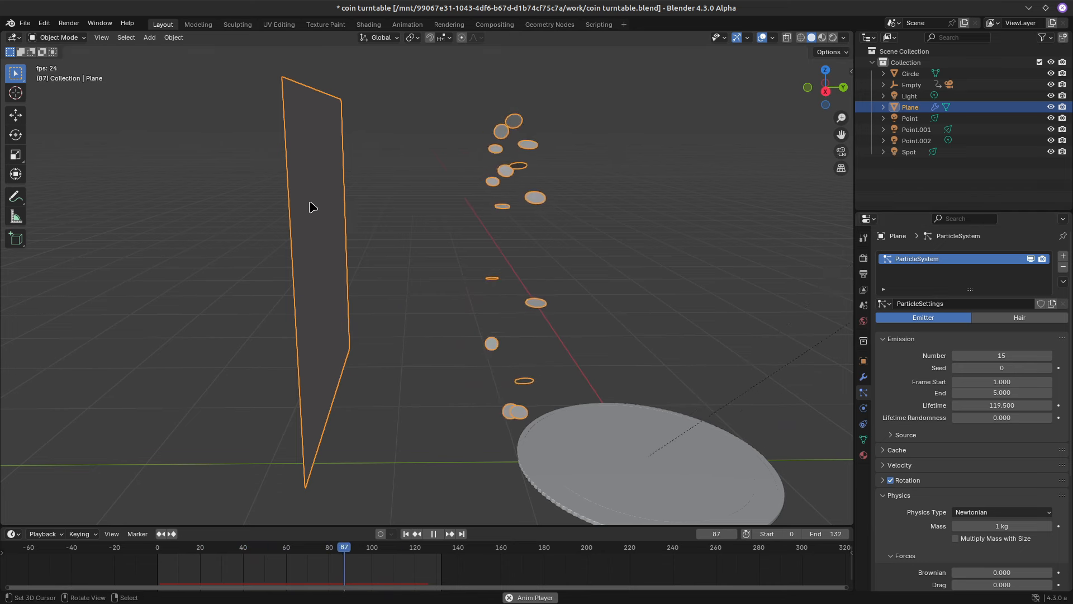
# Keyframe the particle damp at 0.071 on frame 0 and 0.000 on frame 33, and play back the animation
pyautogui.scroll(-7, 912, 416)
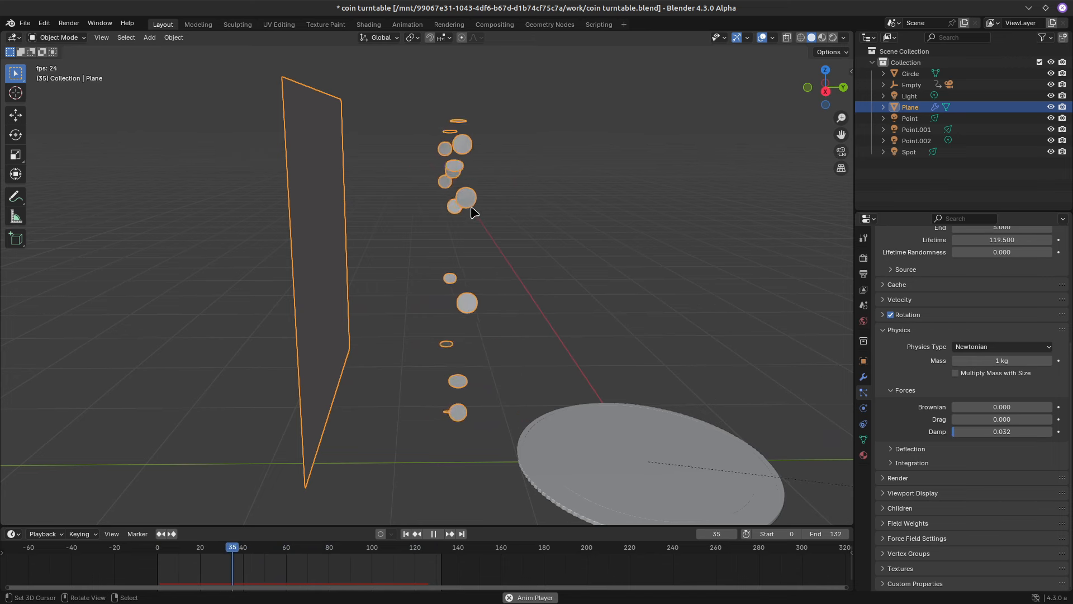
pyautogui.press('space')
pyautogui.hotkey('shift', 'Left')
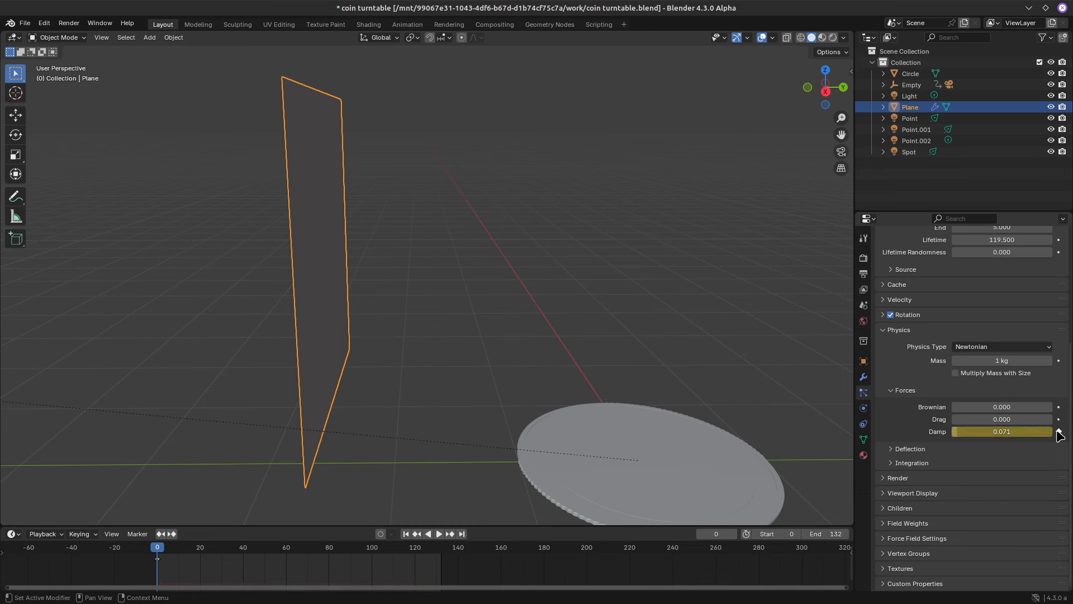
pyautogui.press('space')
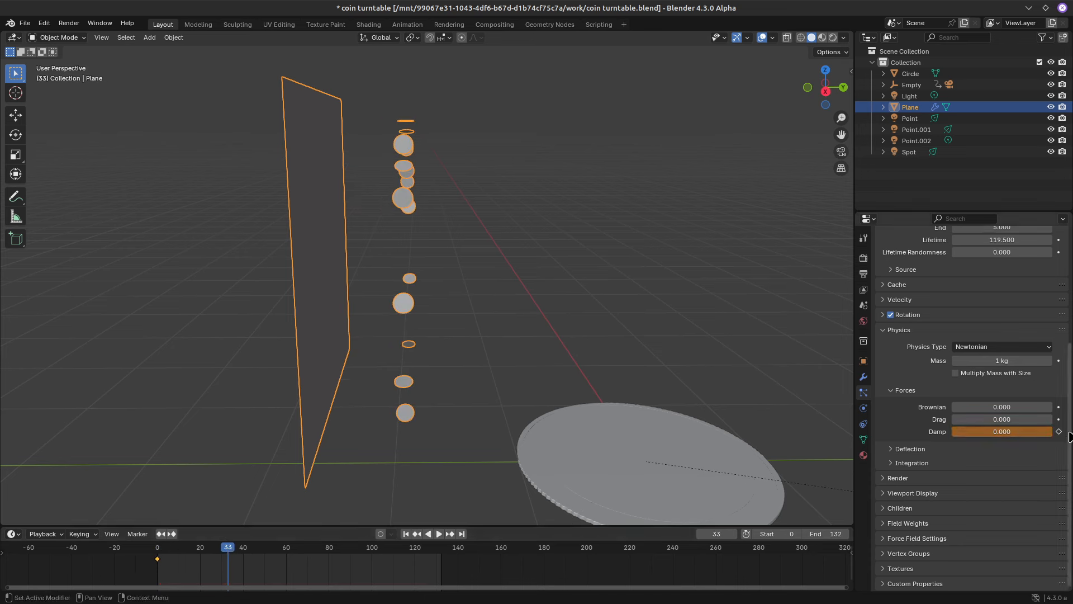
pyautogui.click(156, 553)
pyautogui.press('space')
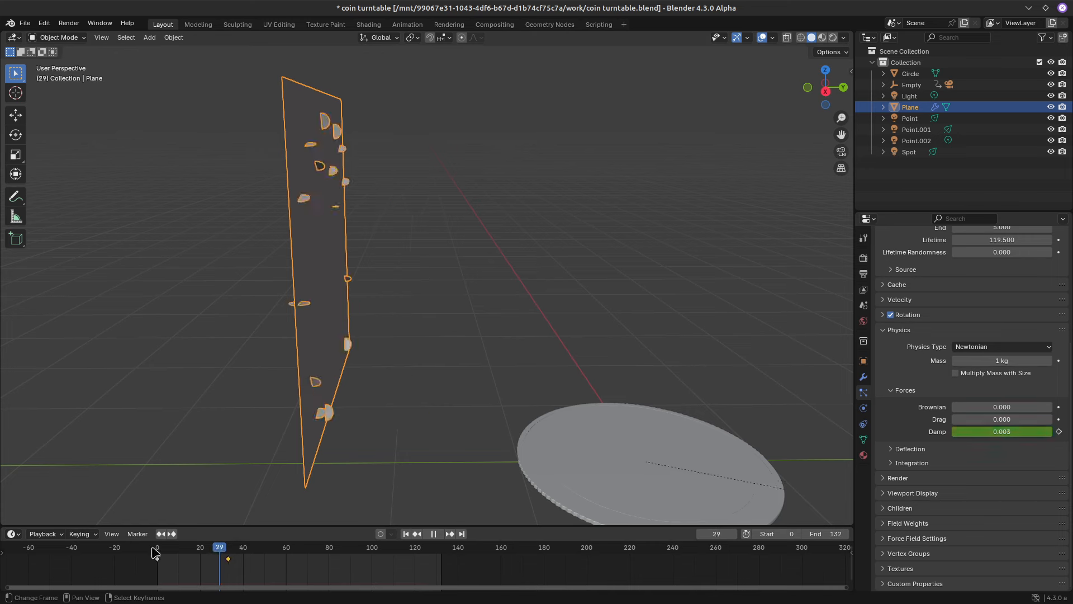
pyautogui.press('space')
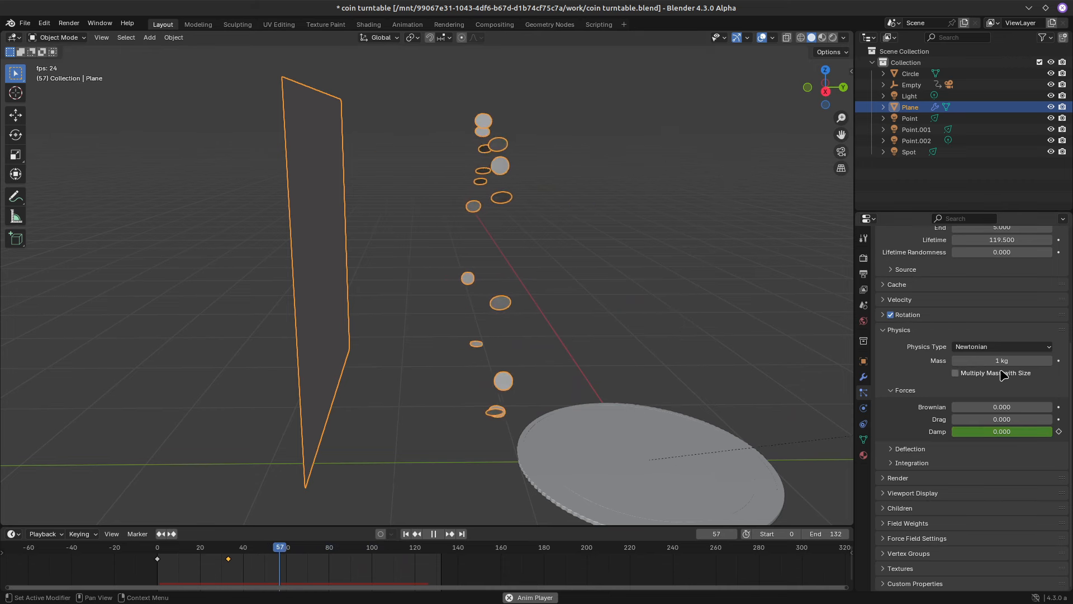
# Set the particles' normal velocity to 2.2 m/s and check how far the coins travel
pyautogui.scroll(1, 956, 391)
pyautogui.scroll(3, 957, 391)
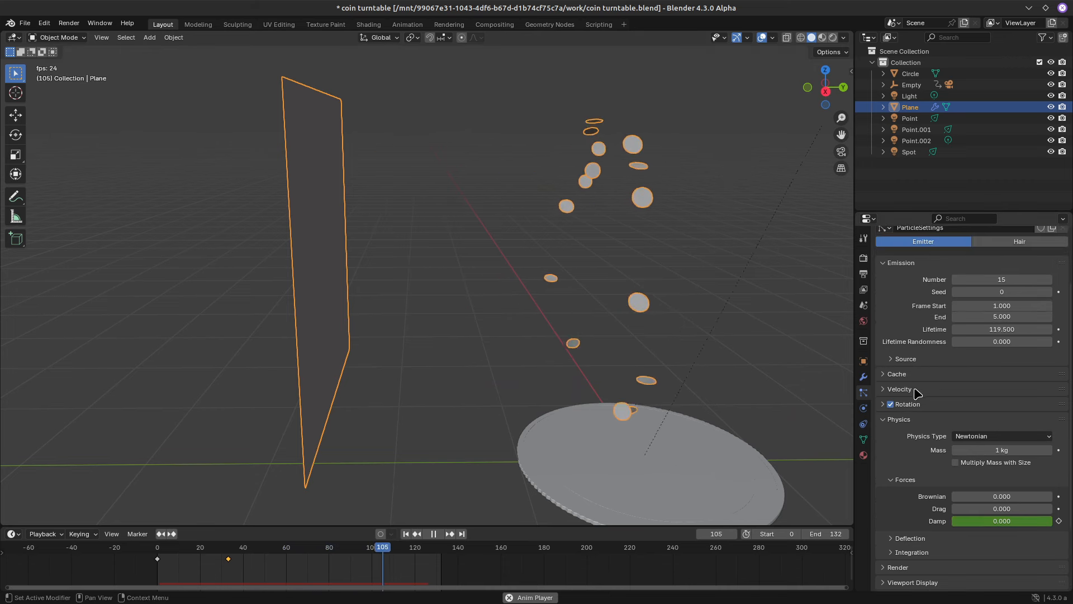
pyautogui.click(882, 389)
pyautogui.scroll(-1, 916, 388)
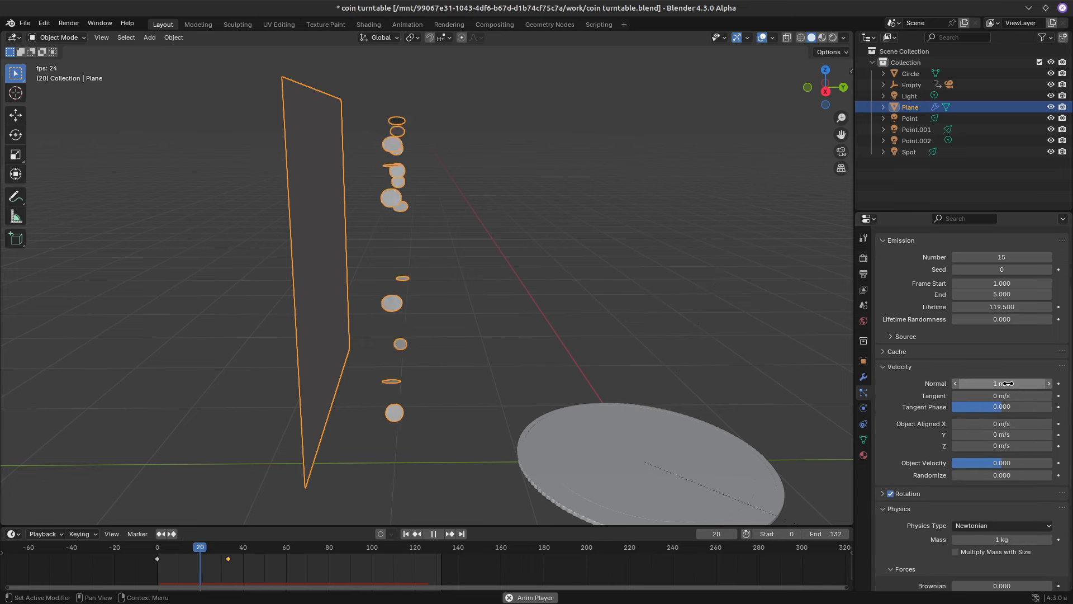
pyautogui.moveTo(1005, 383); pyautogui.dragTo(1012, 383)
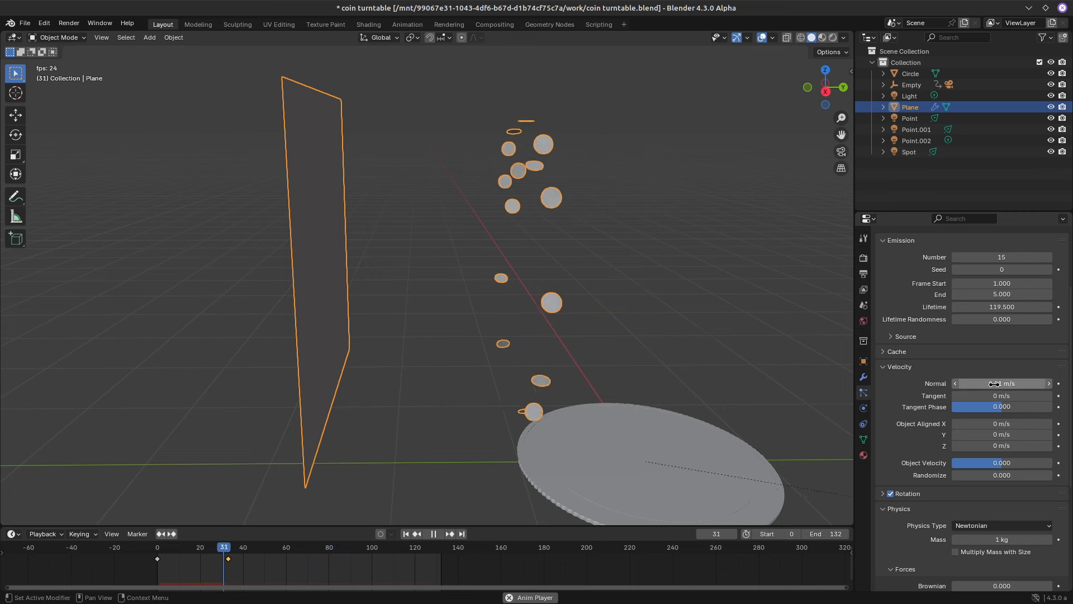
pyautogui.moveTo(992, 383); pyautogui.dragTo(993, 383)
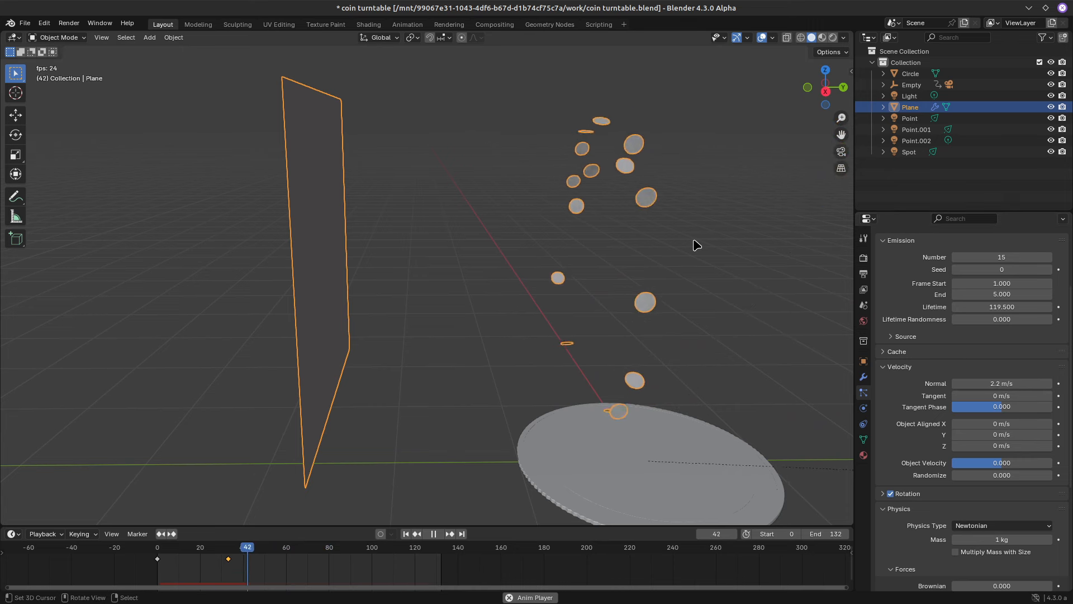
pyautogui.scroll(-1, 548, 223)
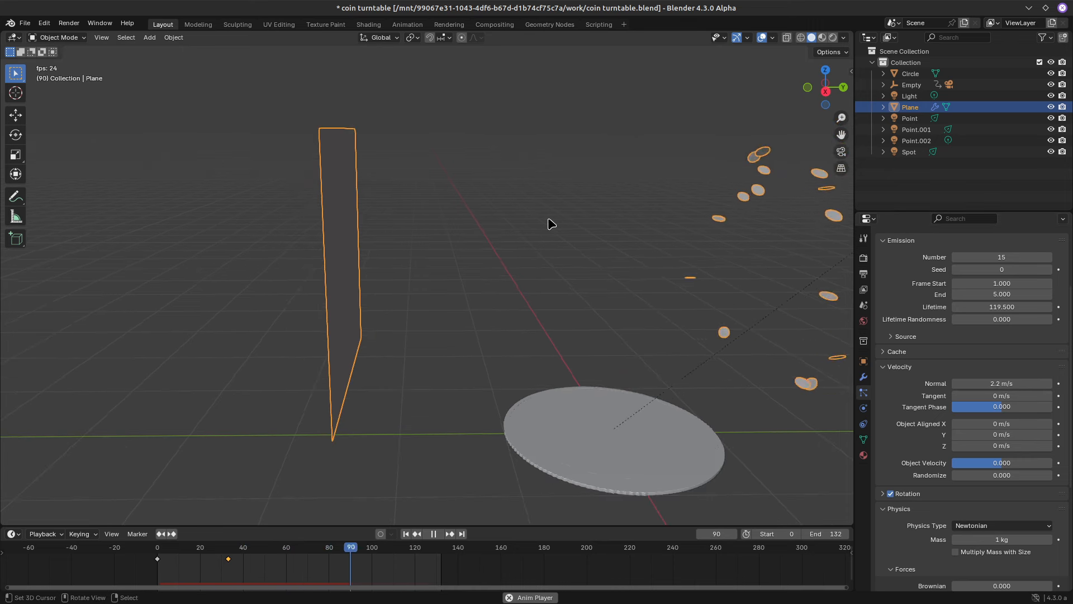
pyautogui.scroll(-2, 551, 224)
pyautogui.scroll(1, 551, 224)
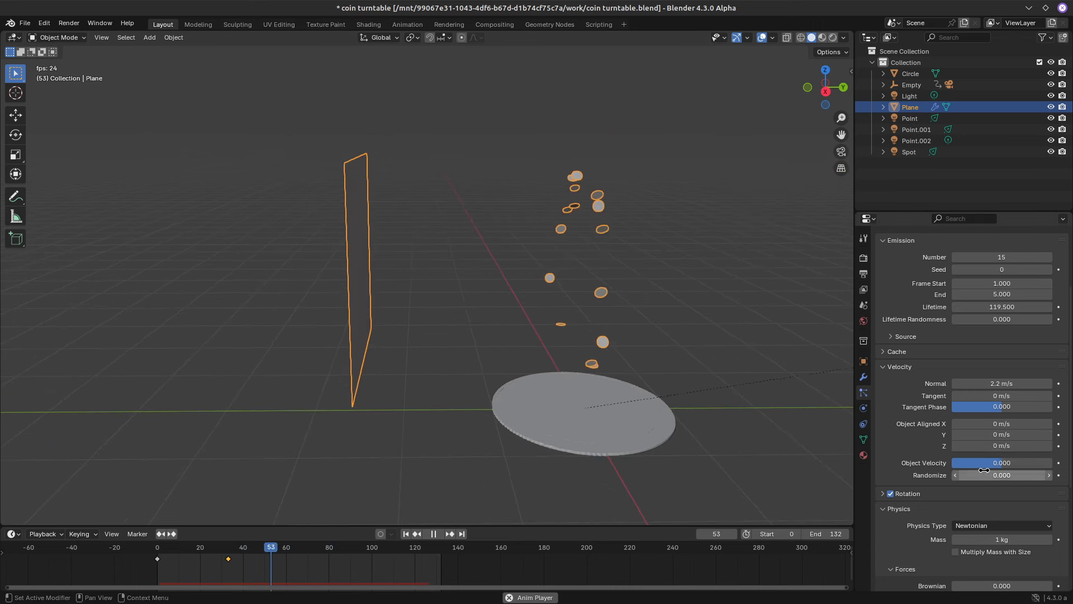
# Set the particles' angular velocity amount to 9.740 and keyframe it to slow down to 2.140 by about frame 34
pyautogui.scroll(-8, 983, 447)
pyautogui.scroll(4, 982, 420)
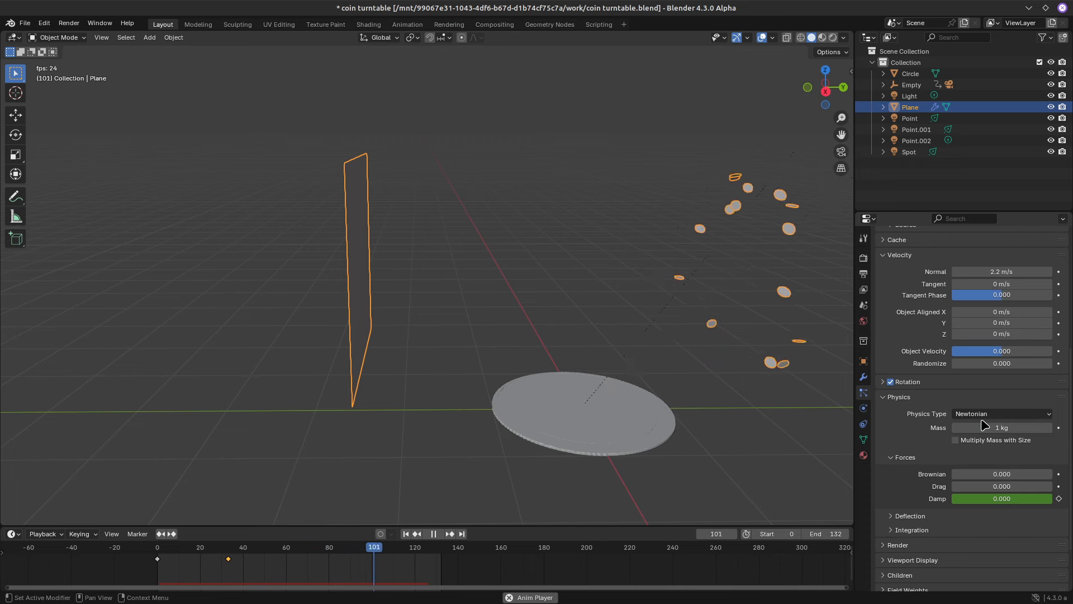
pyautogui.scroll(1, 984, 425)
pyautogui.click(885, 404)
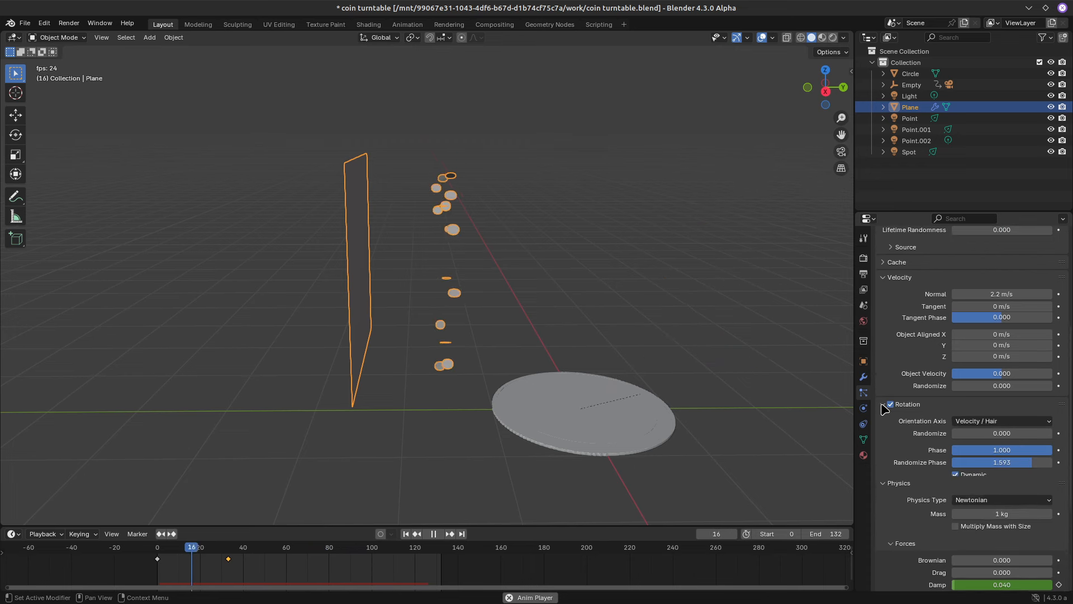
pyautogui.scroll(-2, 894, 414)
pyautogui.moveTo(992, 478); pyautogui.dragTo(1071, 478)
pyautogui.moveTo(992, 477); pyautogui.dragTo(976, 477)
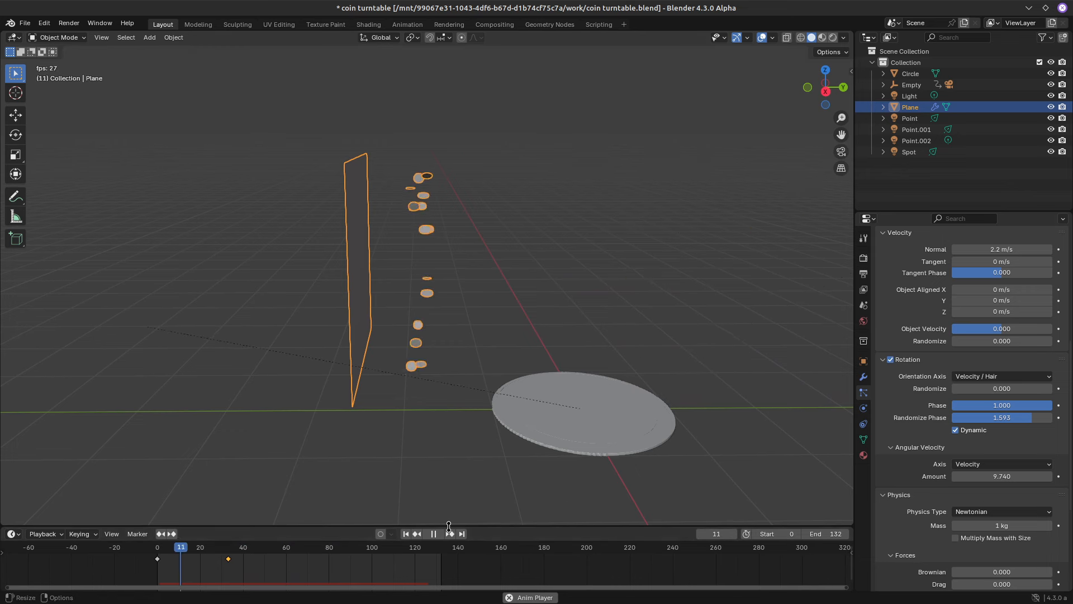
pyautogui.press('space')
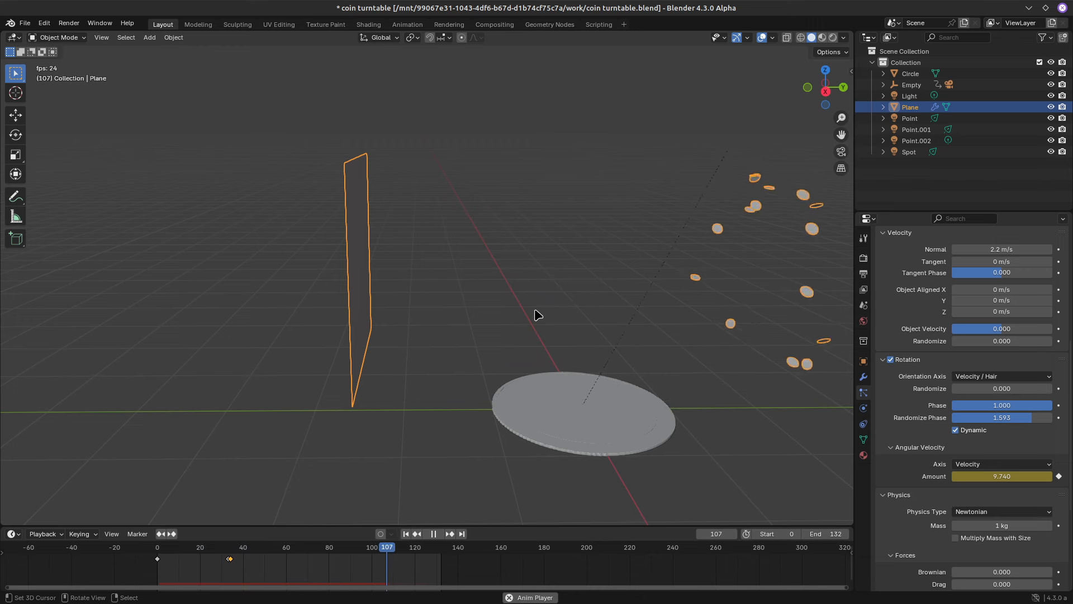
# Set the particles' velocity randomize to 1.320 and check the coin spread during playback
pyautogui.moveTo(551, 329); pyautogui.dragTo(448, 323, button='middle')
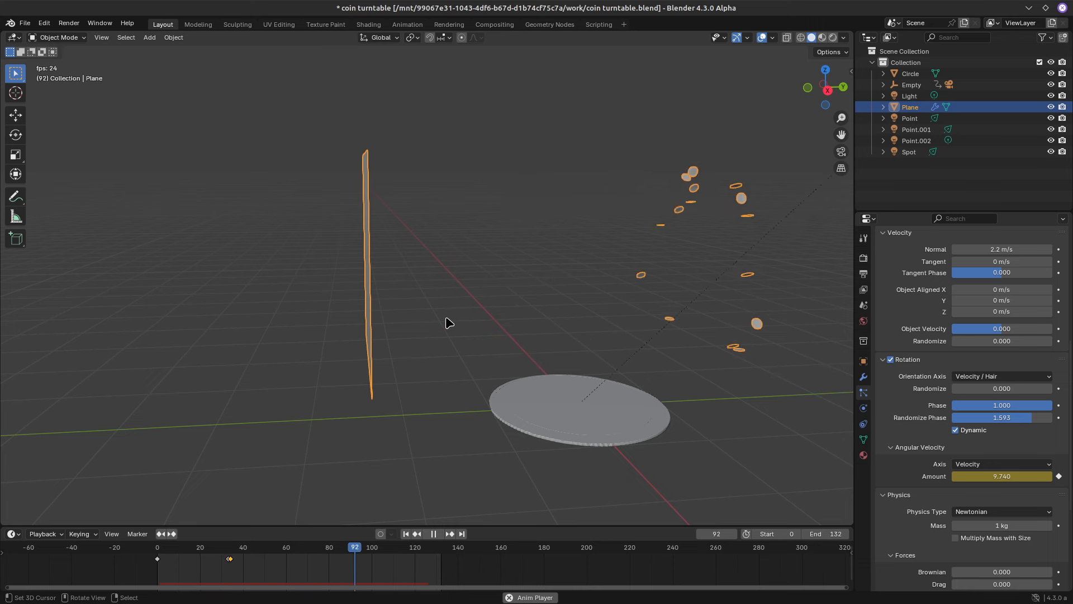
pyautogui.moveTo(512, 341); pyautogui.dragTo(550, 343, button='middle')
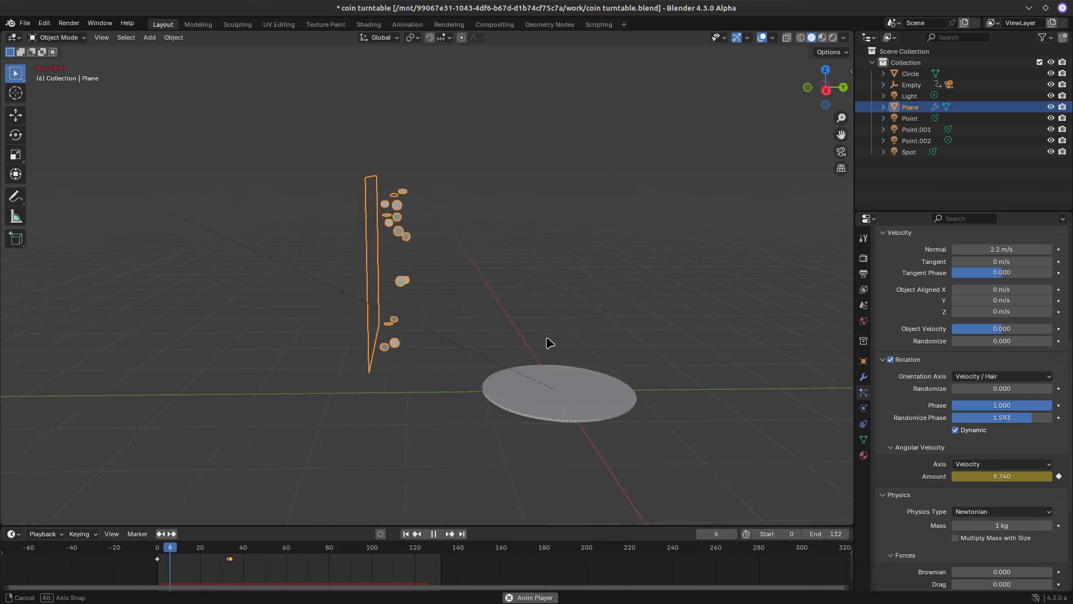
pyautogui.moveTo(630, 345); pyautogui.dragTo(670, 342, button='middle')
pyautogui.moveTo(988, 340); pyautogui.dragTo(983, 340)
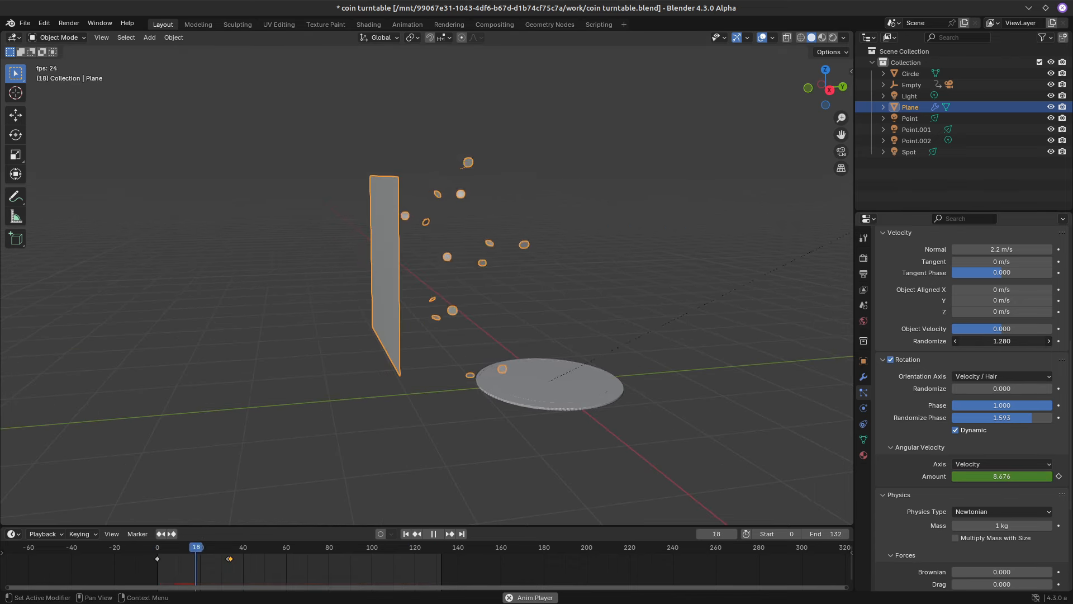
pyautogui.moveTo(642, 276); pyautogui.dragTo(568, 278, button='middle')
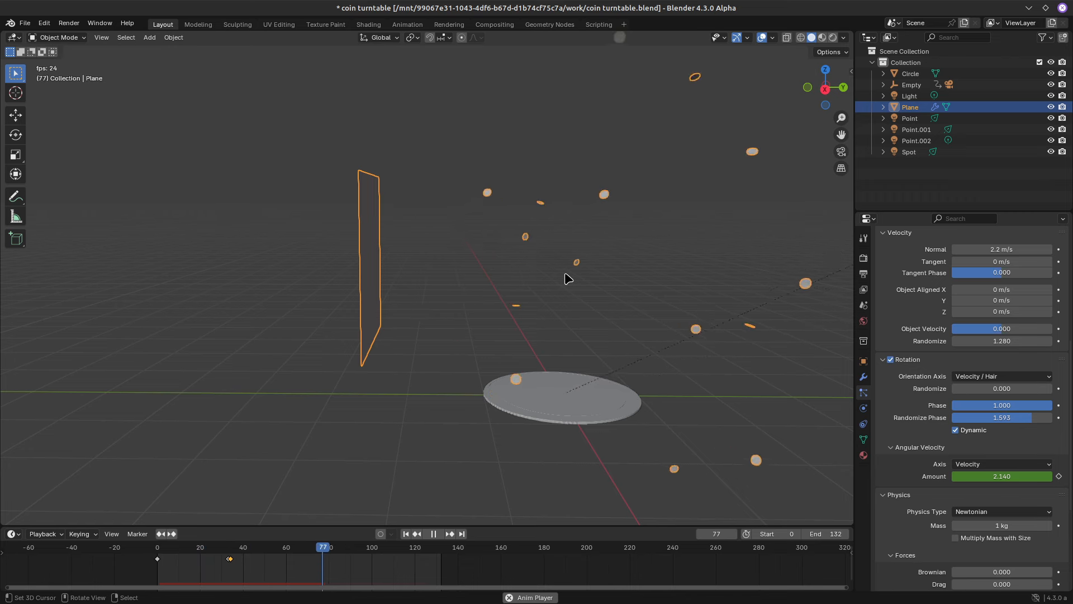
pyautogui.moveTo(570, 300)
pyautogui.mouseDown(button='middle')
pyautogui.moveTo(522, 304)
pyautogui.moveTo(503, 324)
pyautogui.moveTo(518, 333)
pyautogui.moveTo(576, 322)
pyautogui.mouseUp(button='middle')
pyautogui.moveTo(1001, 340); pyautogui.dragTo(1006, 340)
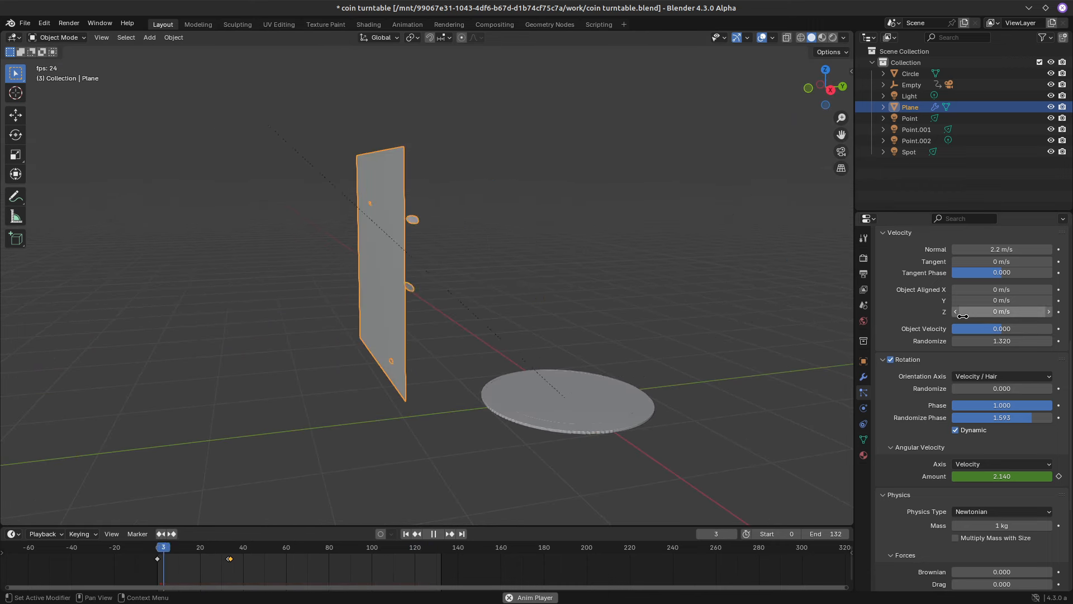
pyautogui.moveTo(555, 276); pyautogui.dragTo(624, 288, button='middle')
pyautogui.scroll(-7, 998, 362)
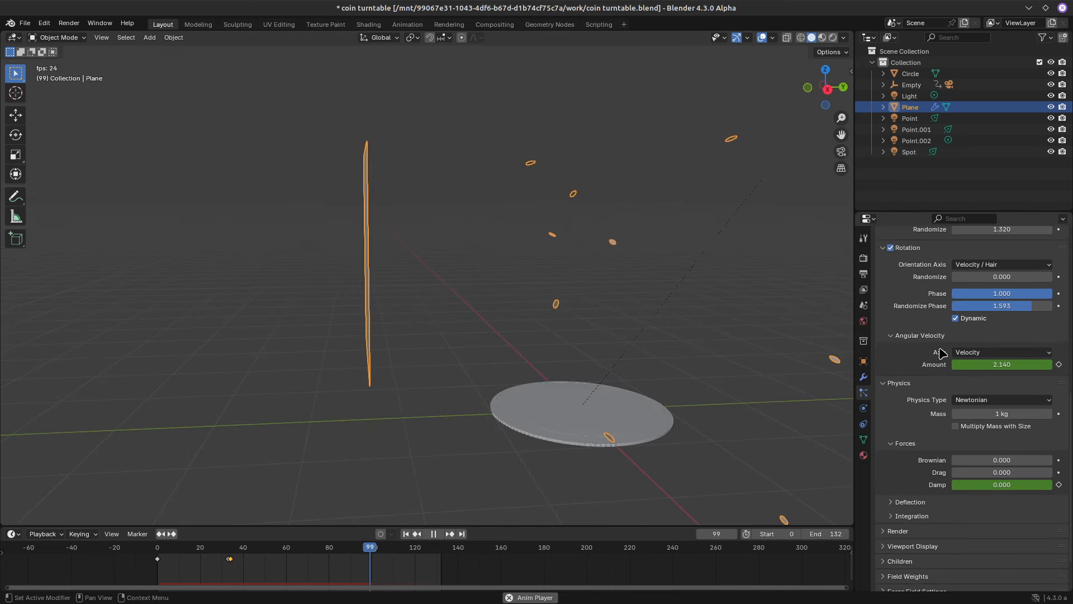
pyautogui.moveTo(645, 325); pyautogui.dragTo(462, 312, button='middle')
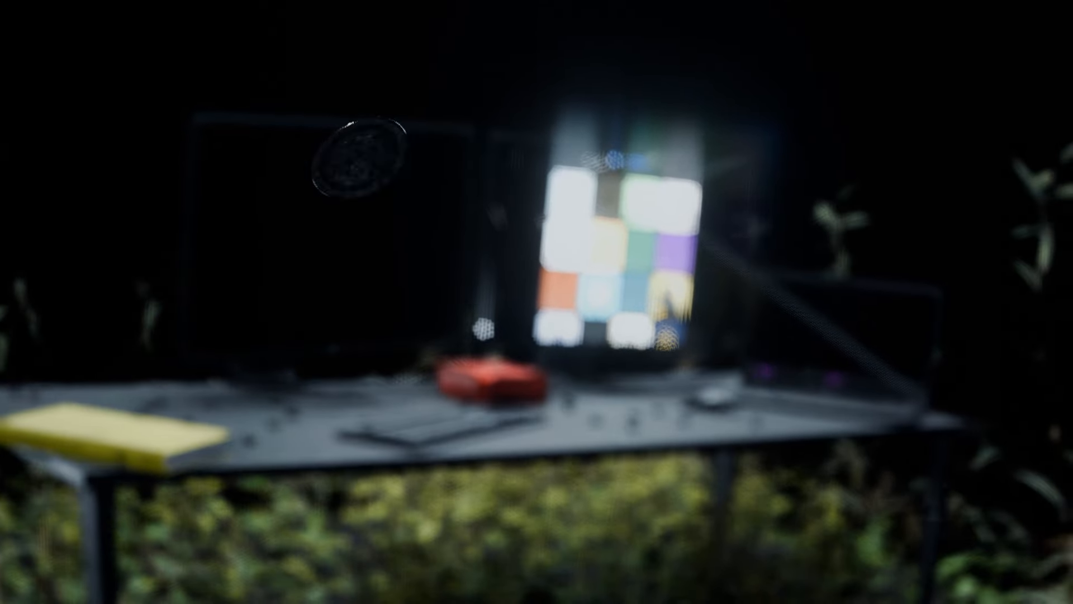